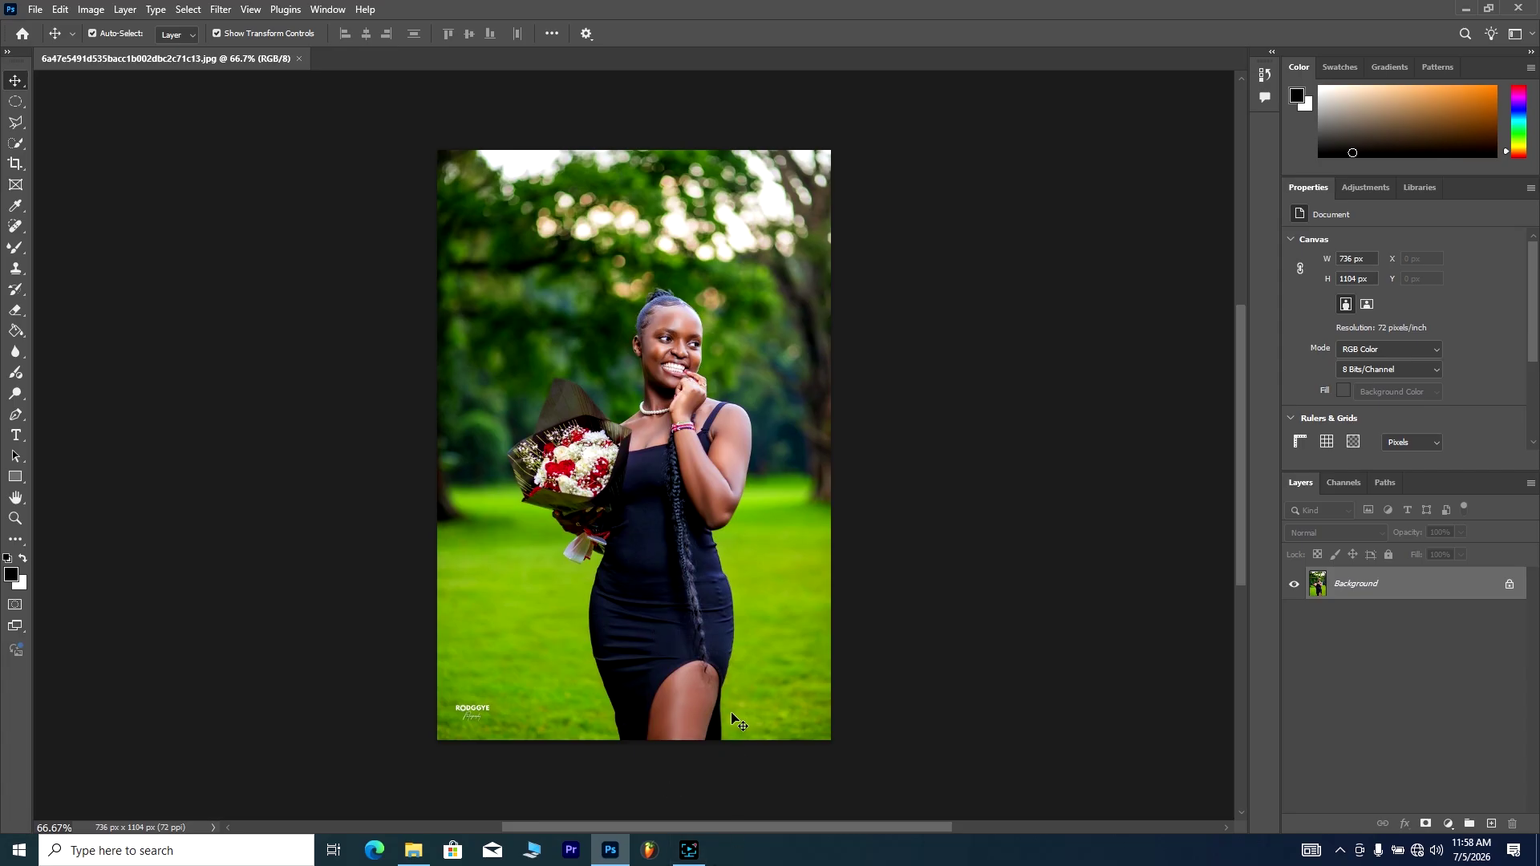
Step: Examine the portrait's face, bouquet and dress in close-up at 200% and in full view at 66.7%
{"action": "key", "text": "ctrl+equal"}
{"action": "key", "text": "ctrl+equal"}
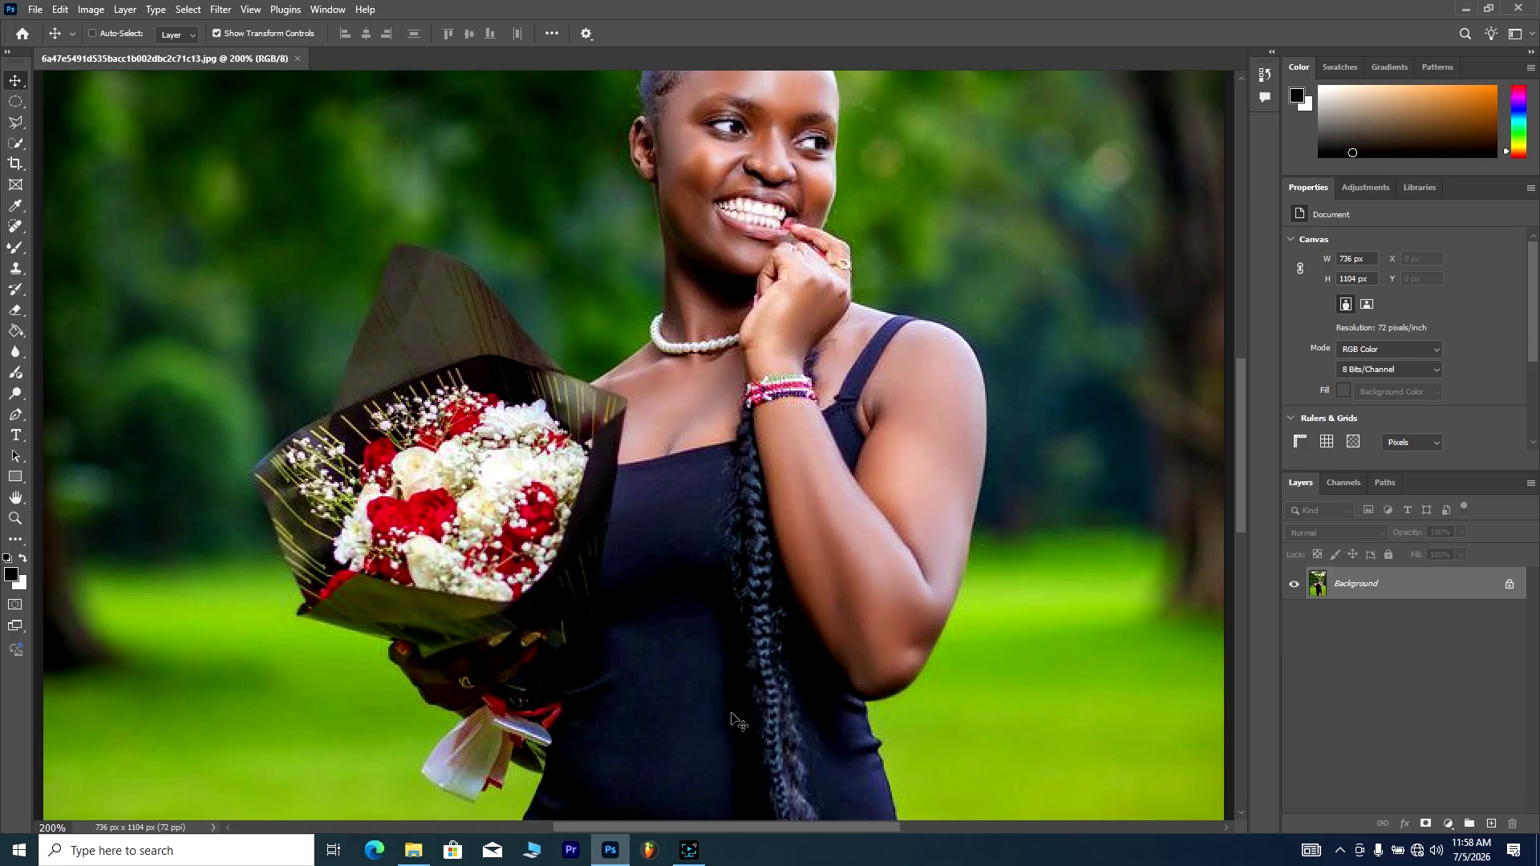
{"action": "key", "text": "ctrl+minus"}
{"action": "key", "text": "ctrl+minus"}
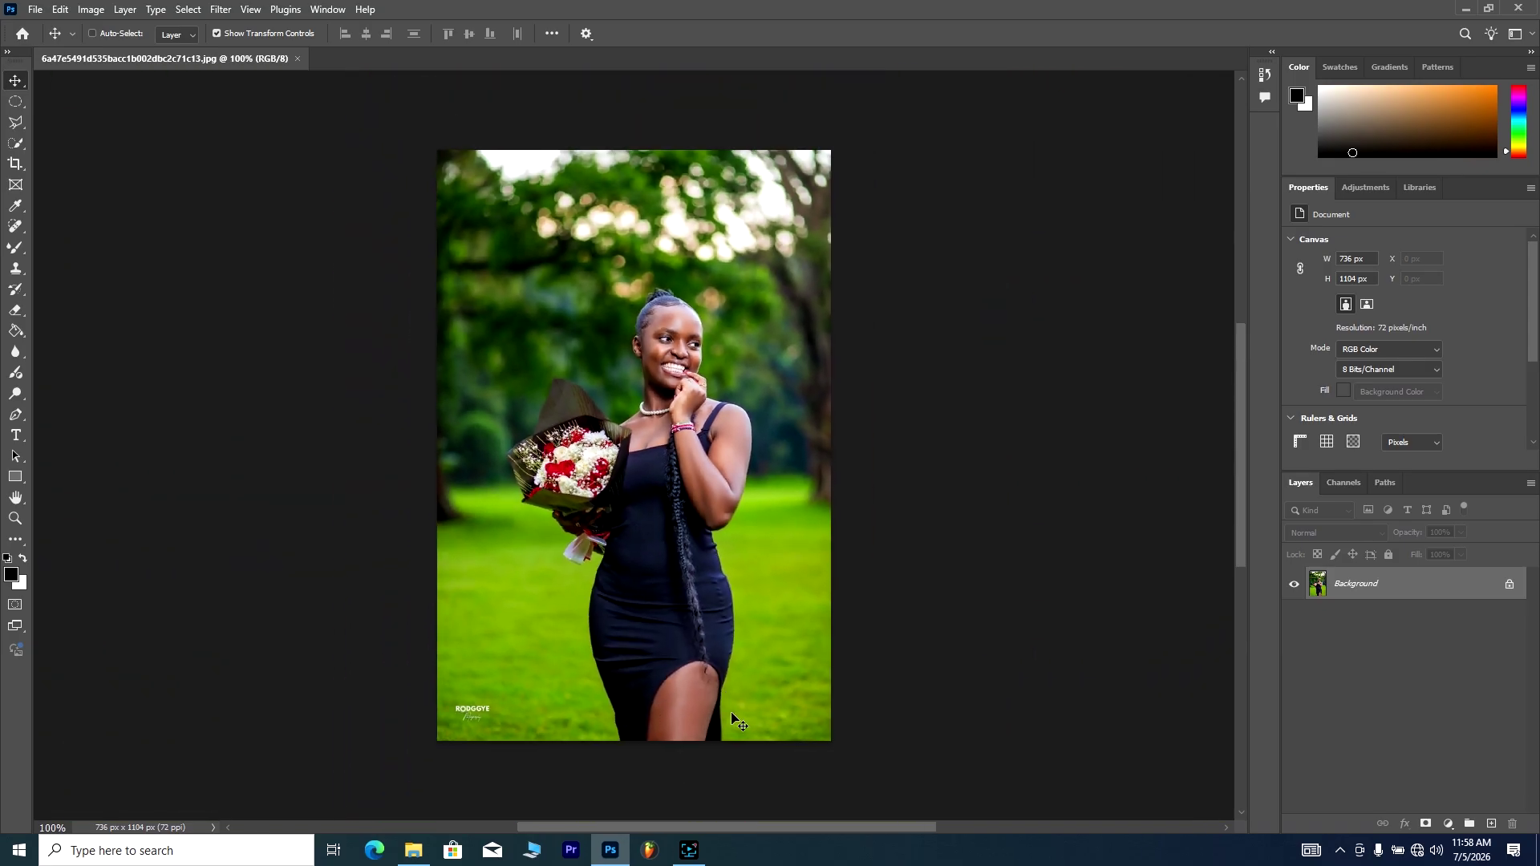
{"action": "key", "text": "ctrl+equal"}
{"action": "key", "text": "ctrl+equal"}
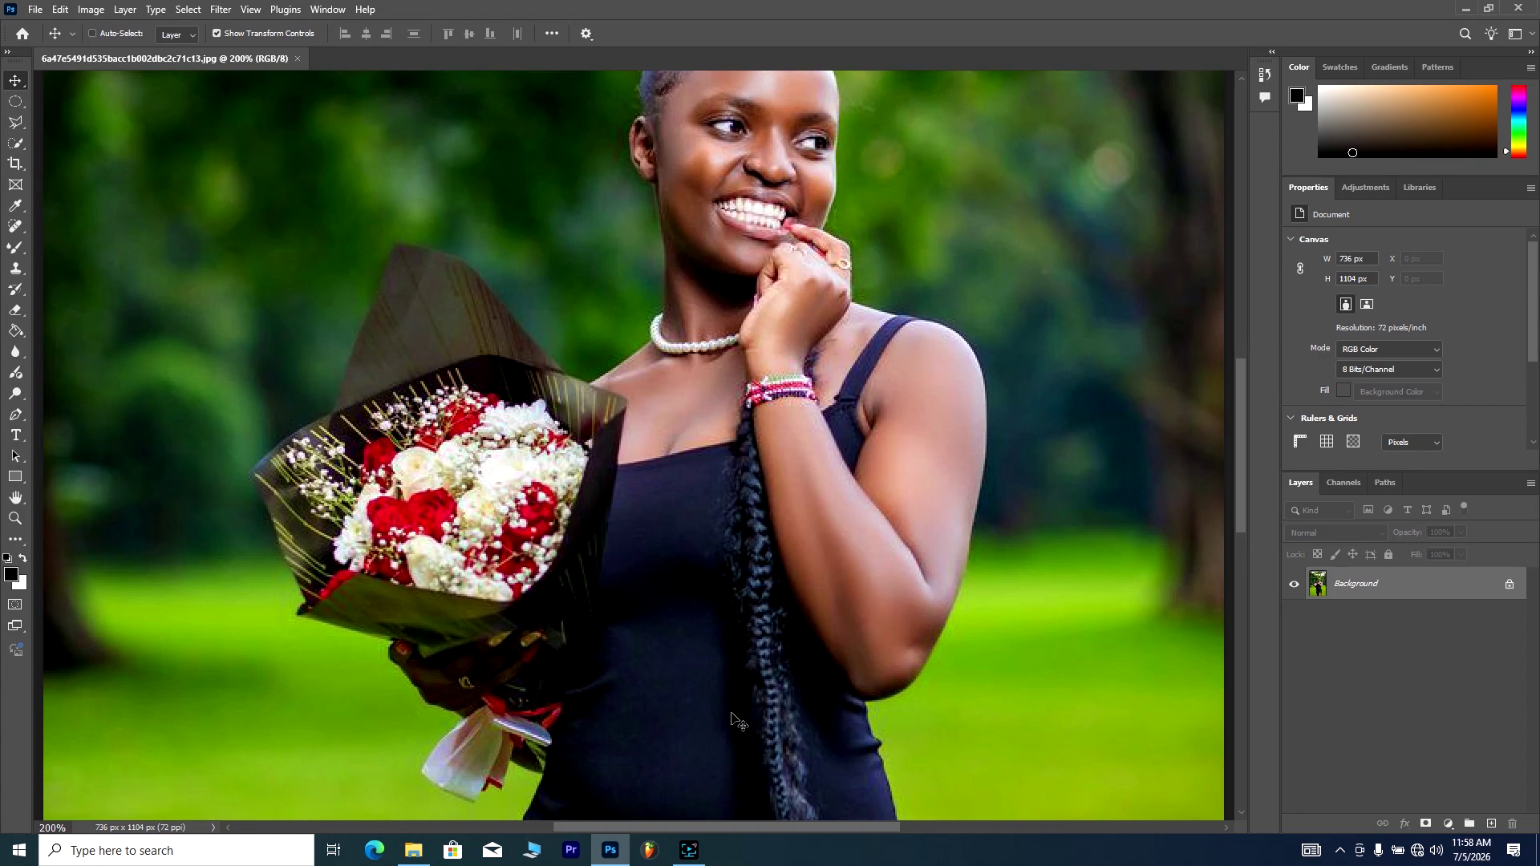
{"action": "key", "text": "ctrl+minus"}
{"action": "key", "text": "ctrl+minus"}
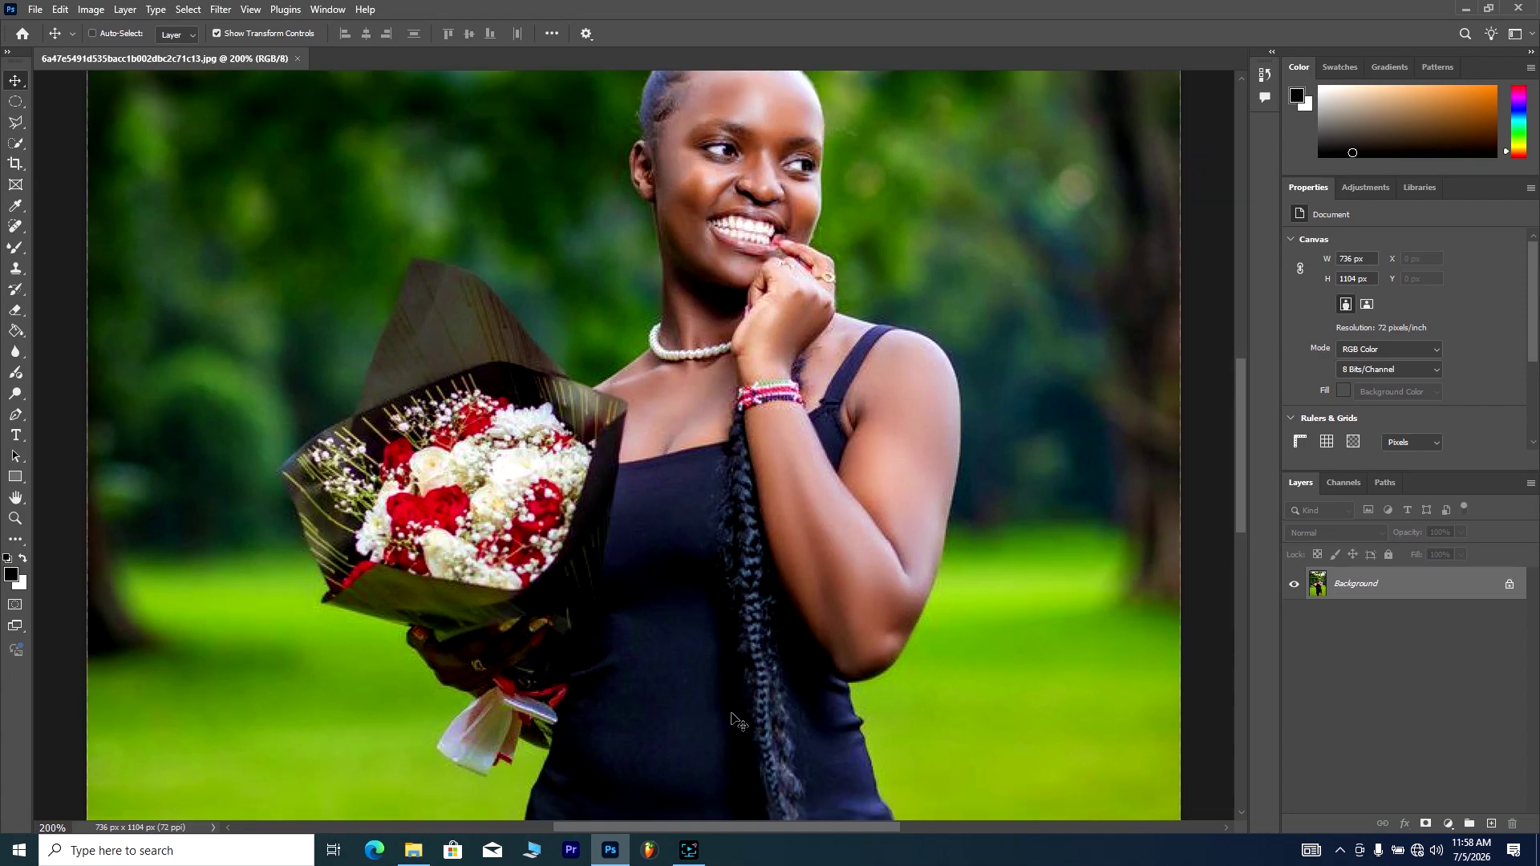
{"action": "key", "text": "ctrl+equal"}
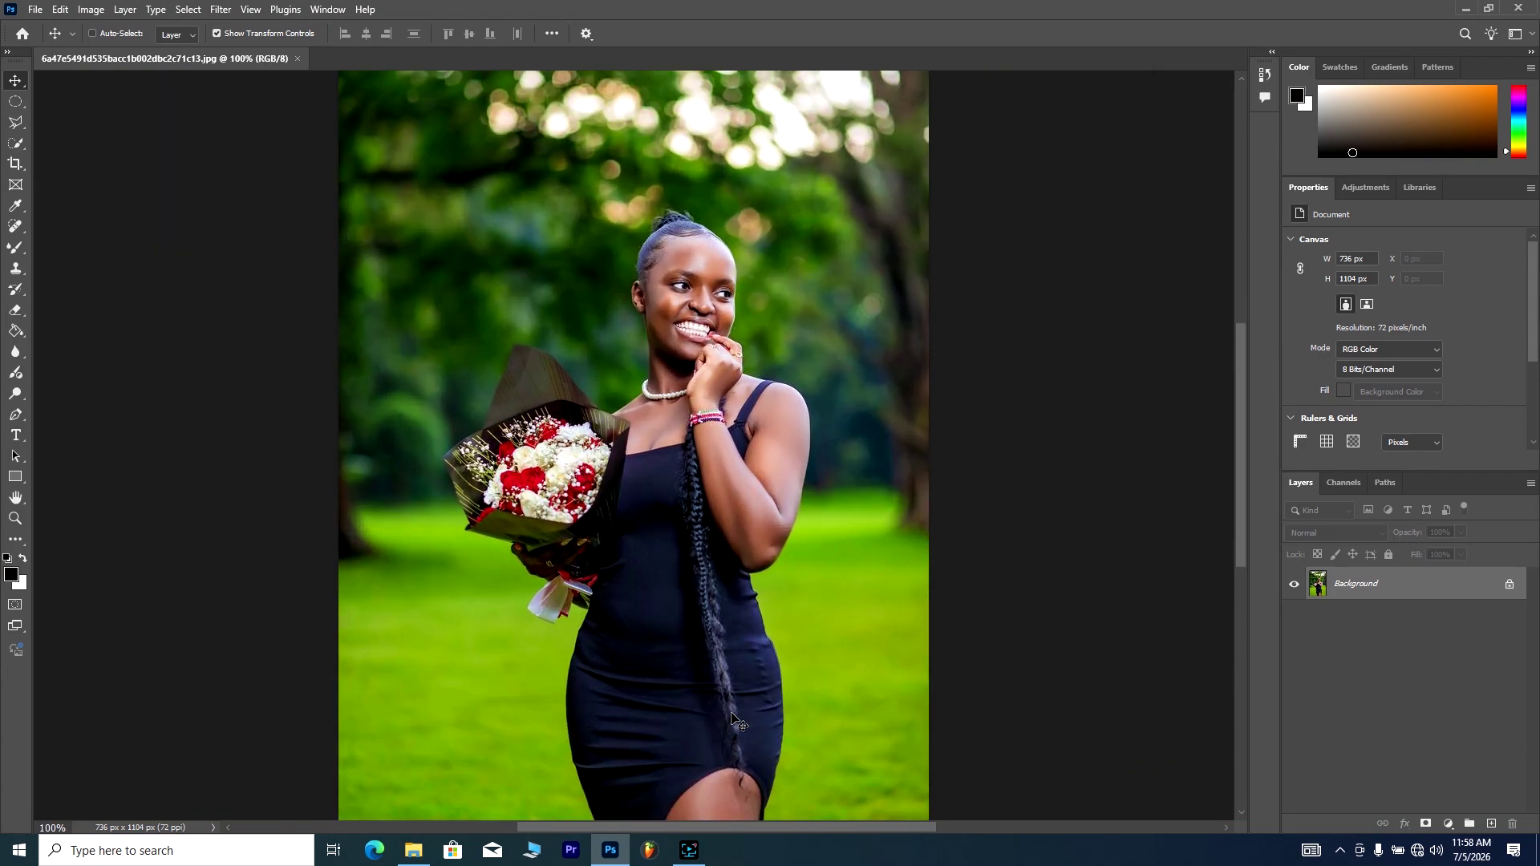
{"action": "key", "text": "ctrl+equal"}
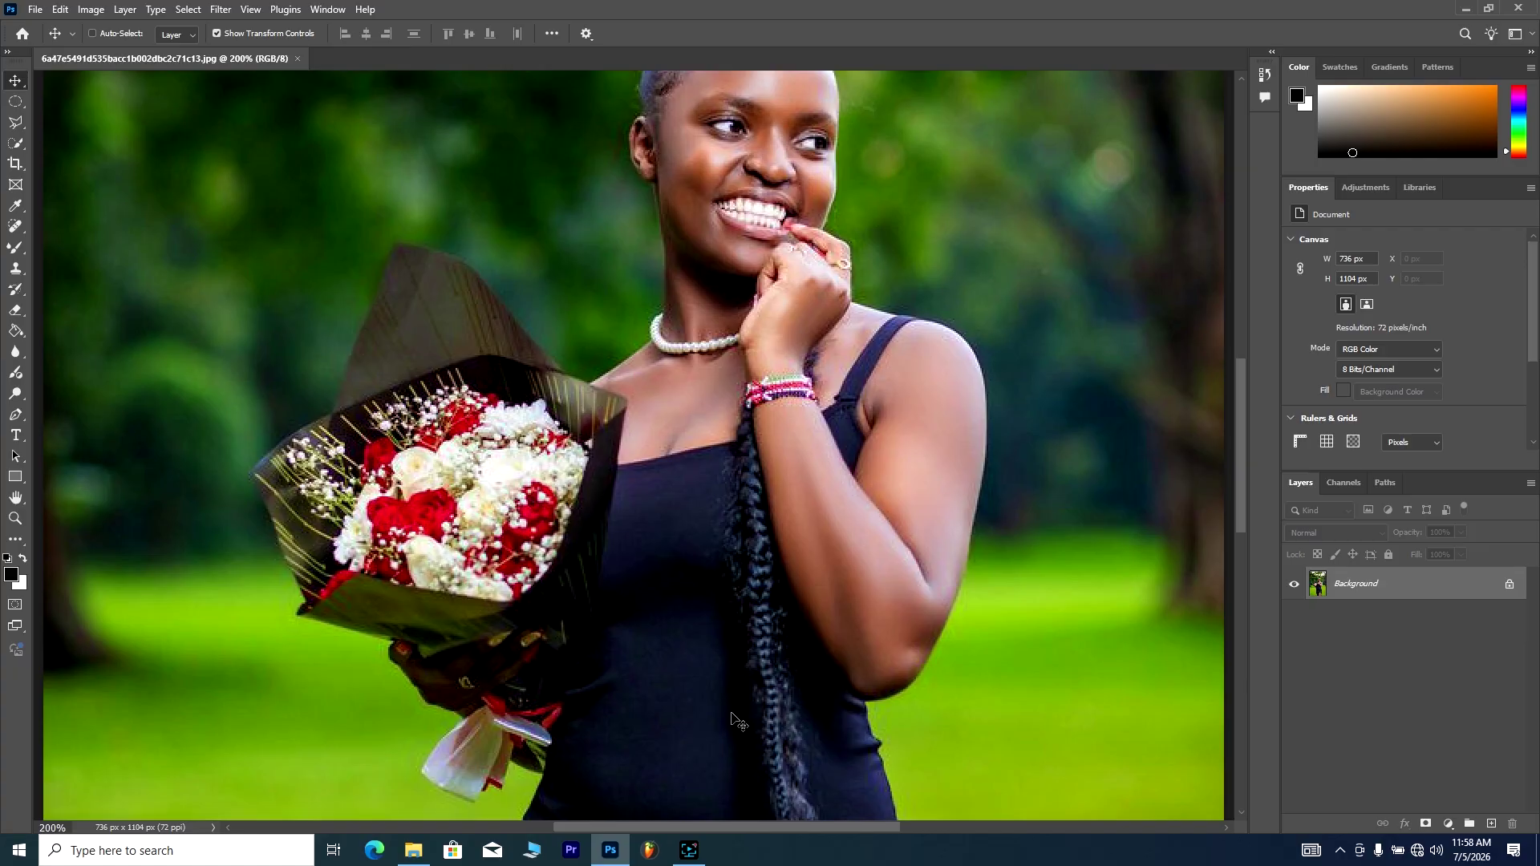
{"action": "key", "text": "ctrl+minus"}
{"action": "key", "text": "ctrl+minus"}
{"action": "key", "text": "ctrl+equal"}
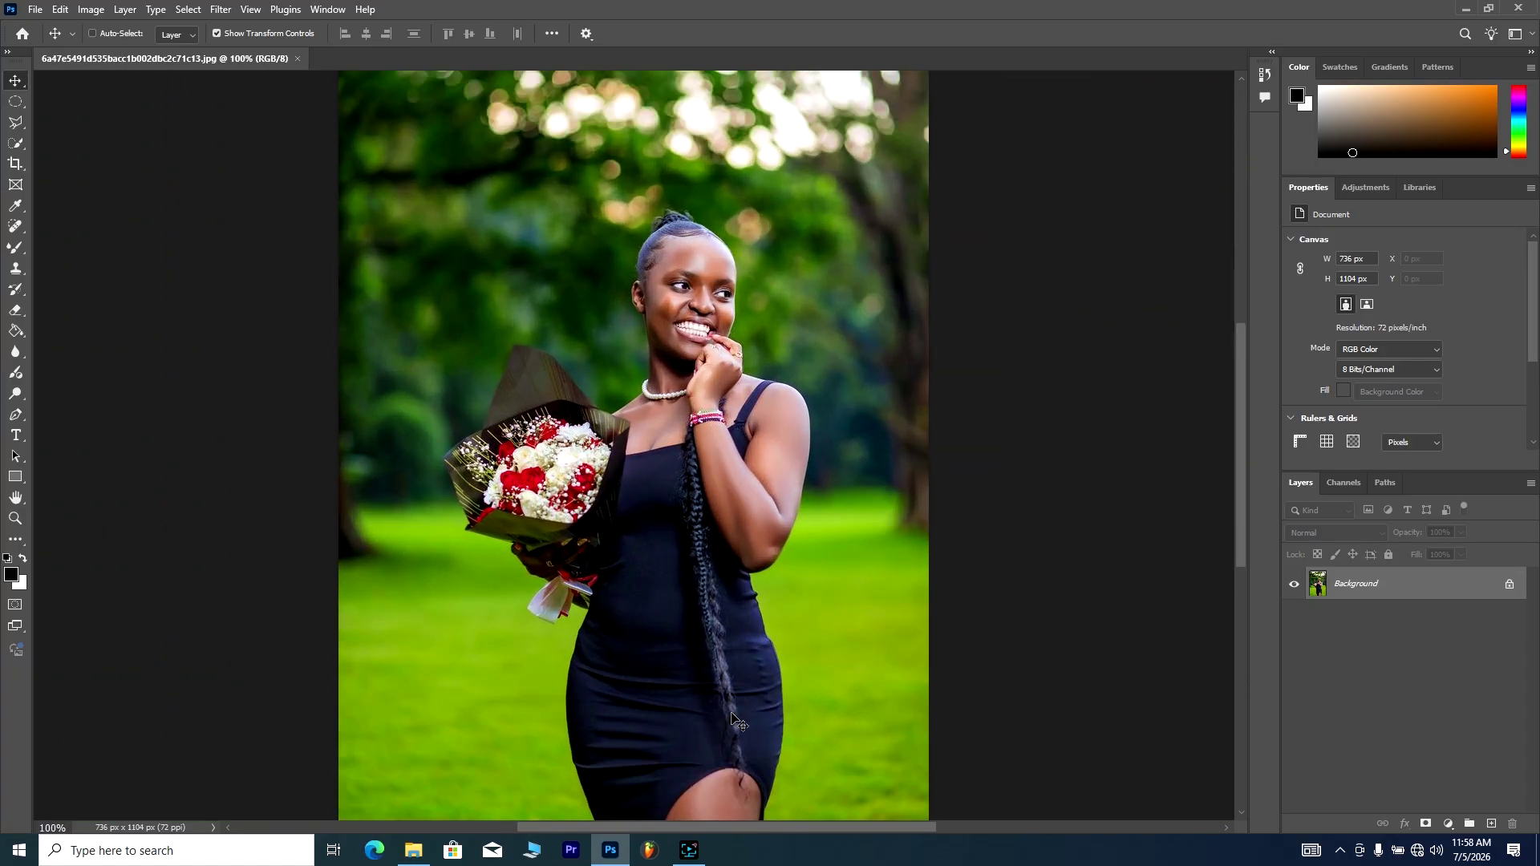
{"action": "key", "text": "ctrl+minus"}
{"action": "key", "text": "ctrl"}
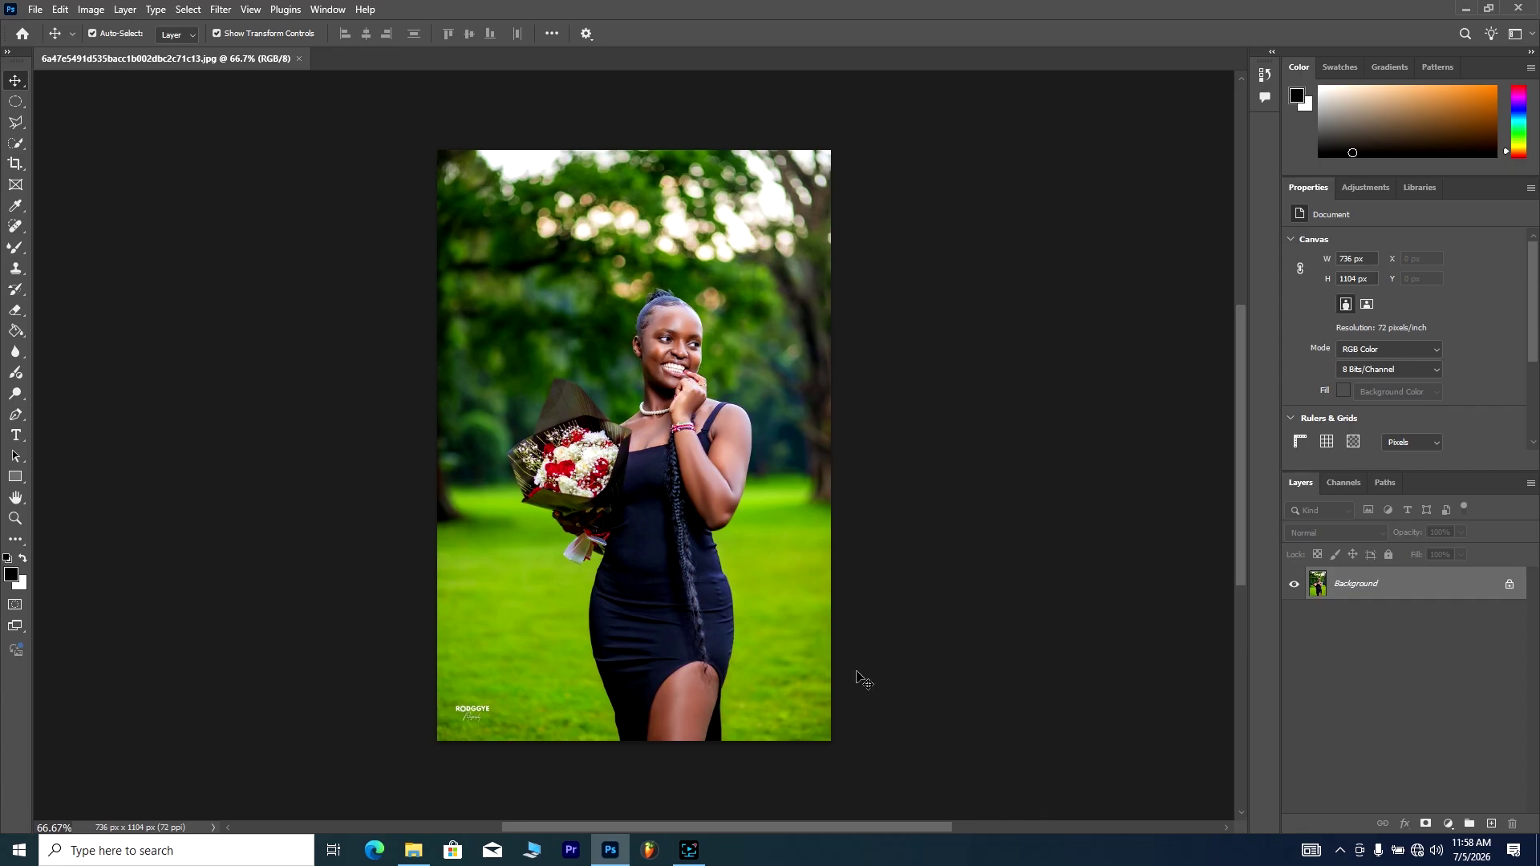
Step: Open the Camera Raw Filter on the portrait and set Contrast to -7, Highlights to -69 and Whites to -7
{"action": "left_click", "coordinate": [220, 12]}
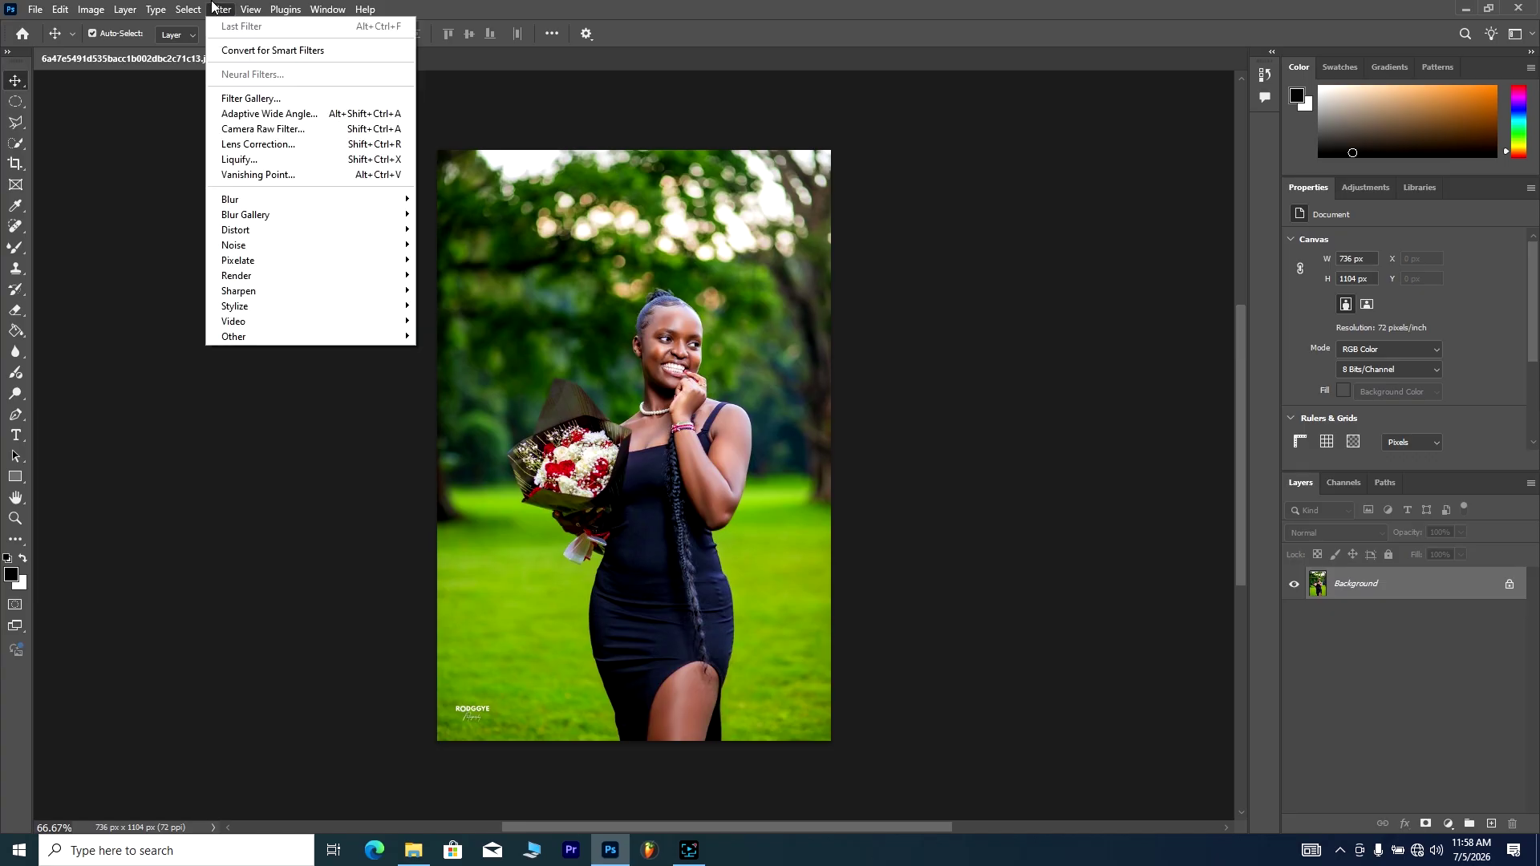
{"action": "left_click", "coordinate": [297, 135]}
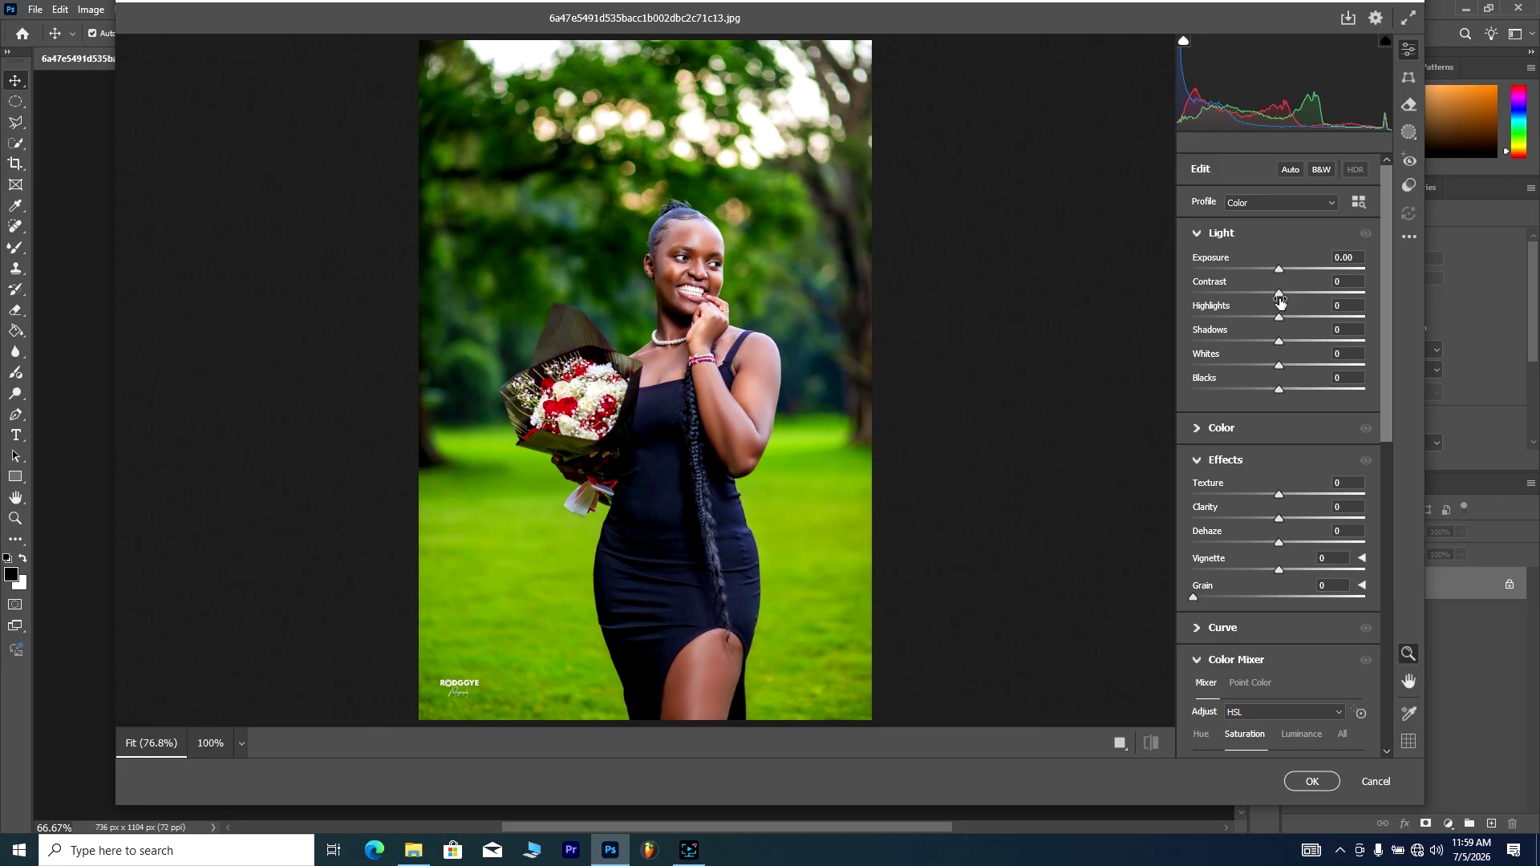
{"action": "mouse_move", "coordinate": [1280, 302]}
{"action": "left_mouse_down"}
{"action": "mouse_move", "coordinate": [1238, 303]}
{"action": "mouse_move", "coordinate": [1272, 315]}
{"action": "left_mouse_up"}
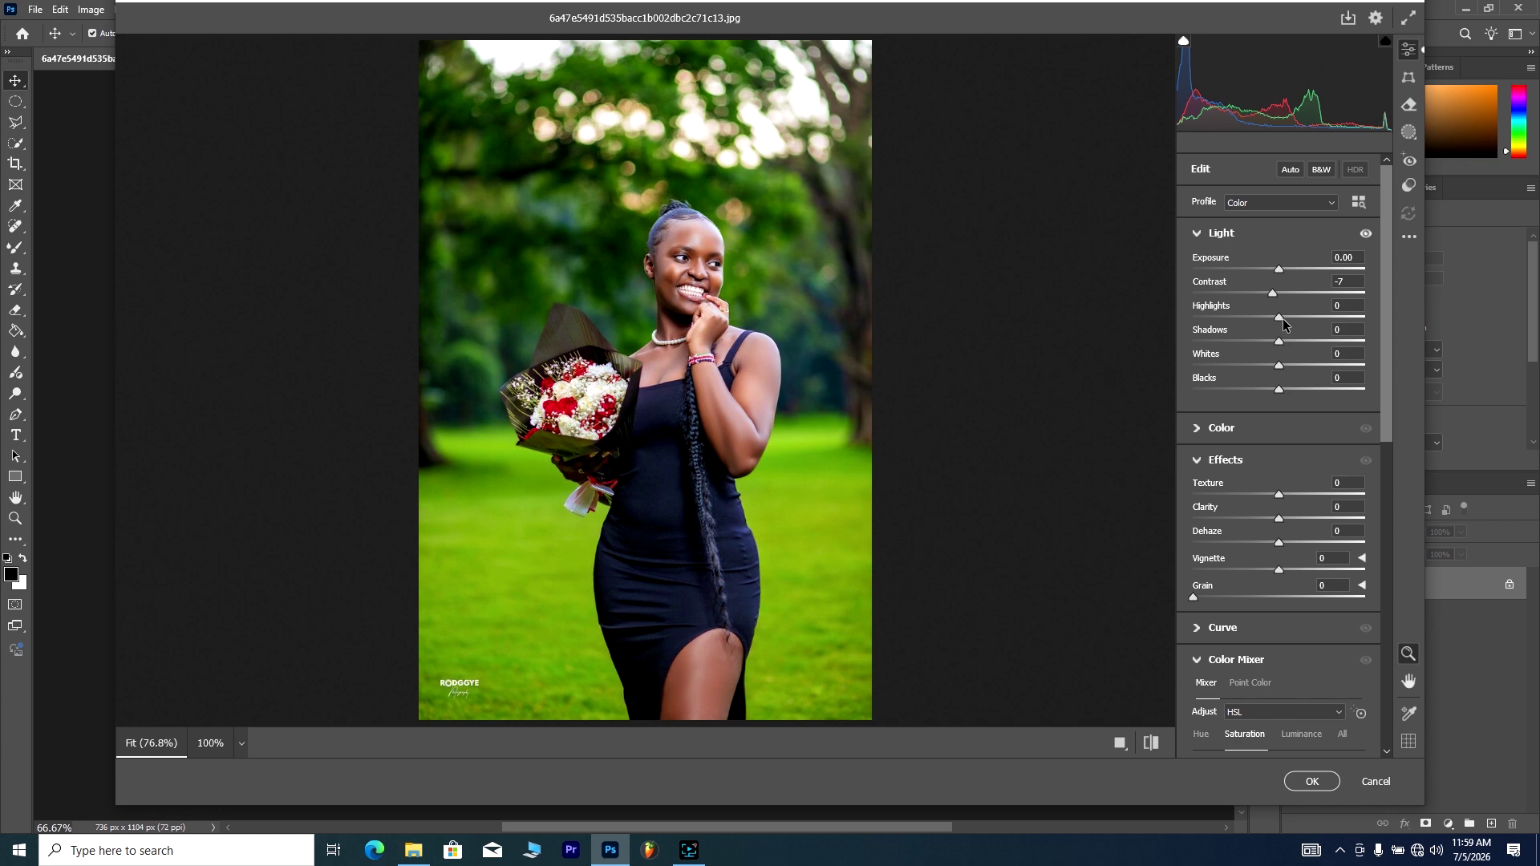
{"action": "left_click_drag", "start_coordinate": [1282, 320], "coordinate": [1221, 320]}
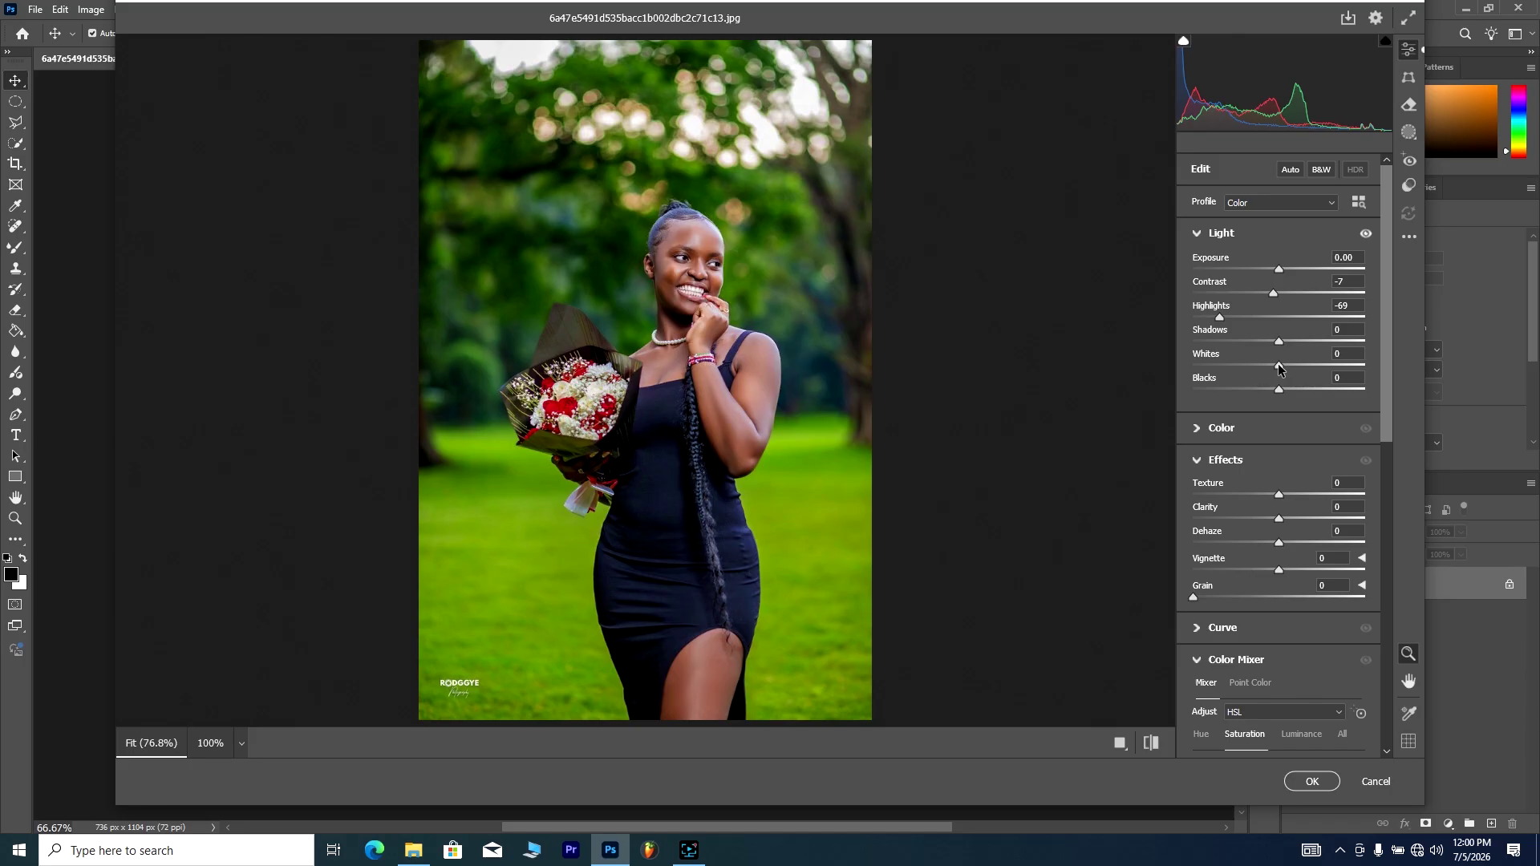
{"action": "left_click_drag", "start_coordinate": [1279, 368], "coordinate": [1390, 395]}
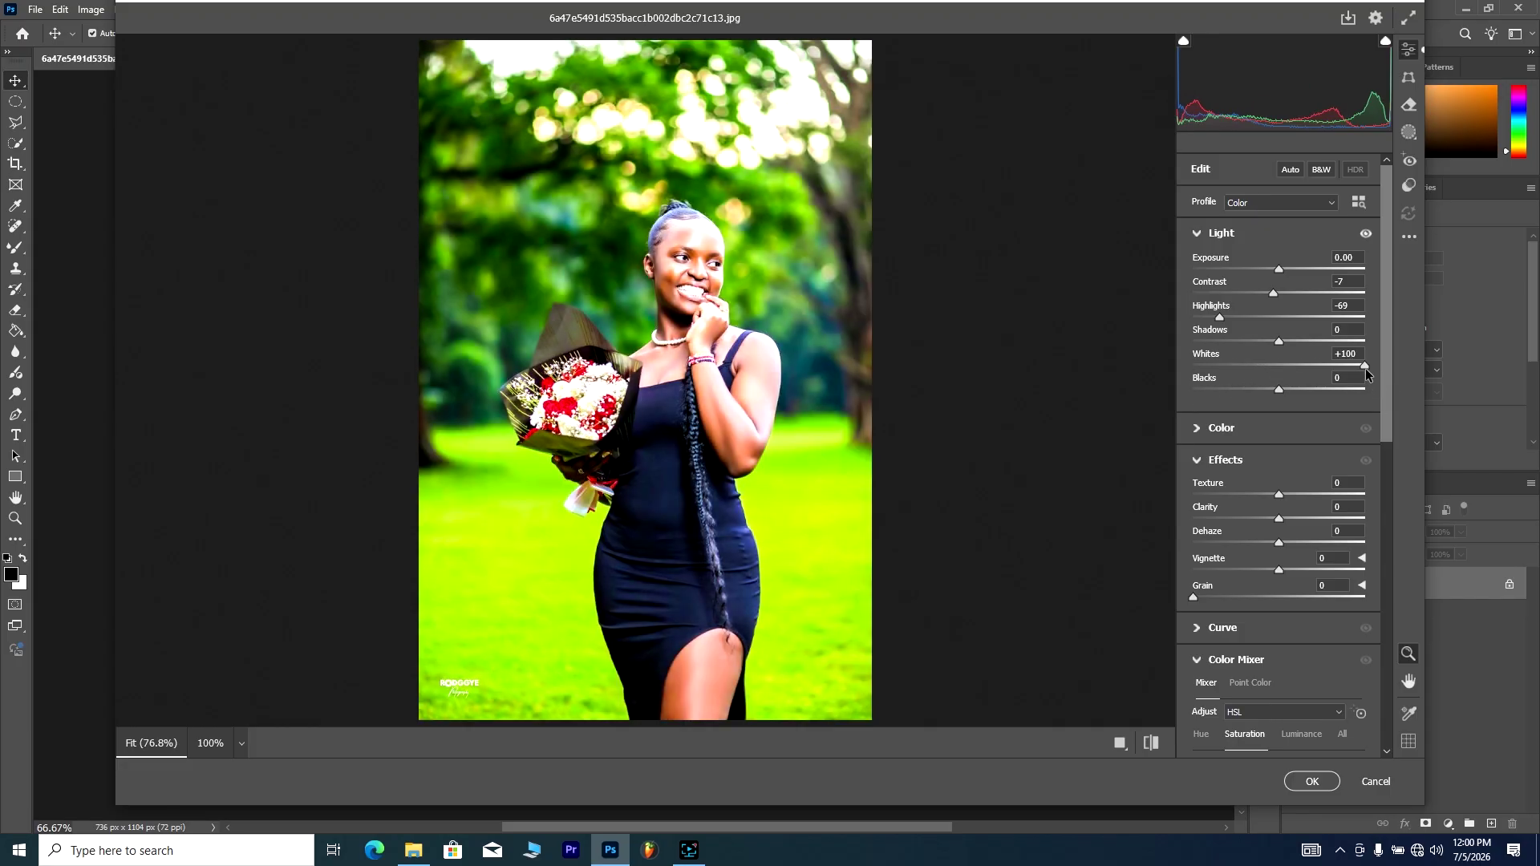
{"action": "left_click_drag", "start_coordinate": [1366, 369], "coordinate": [1274, 375]}
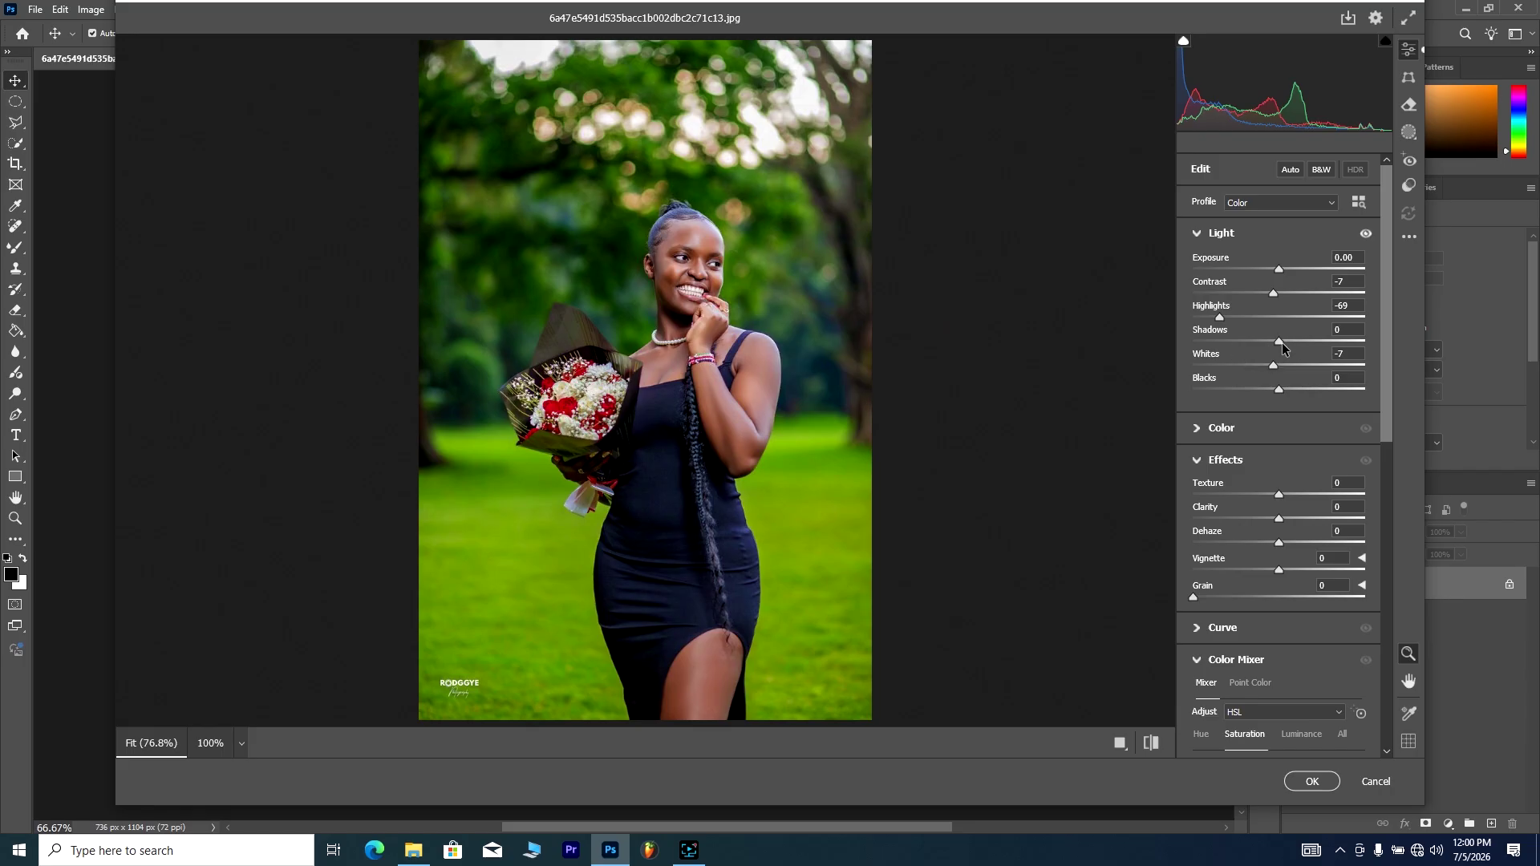
Step: Lift the dark tones by setting Shadows to +33 and Blacks to +22
{"action": "left_click_drag", "start_coordinate": [1282, 343], "coordinate": [1383, 351]}
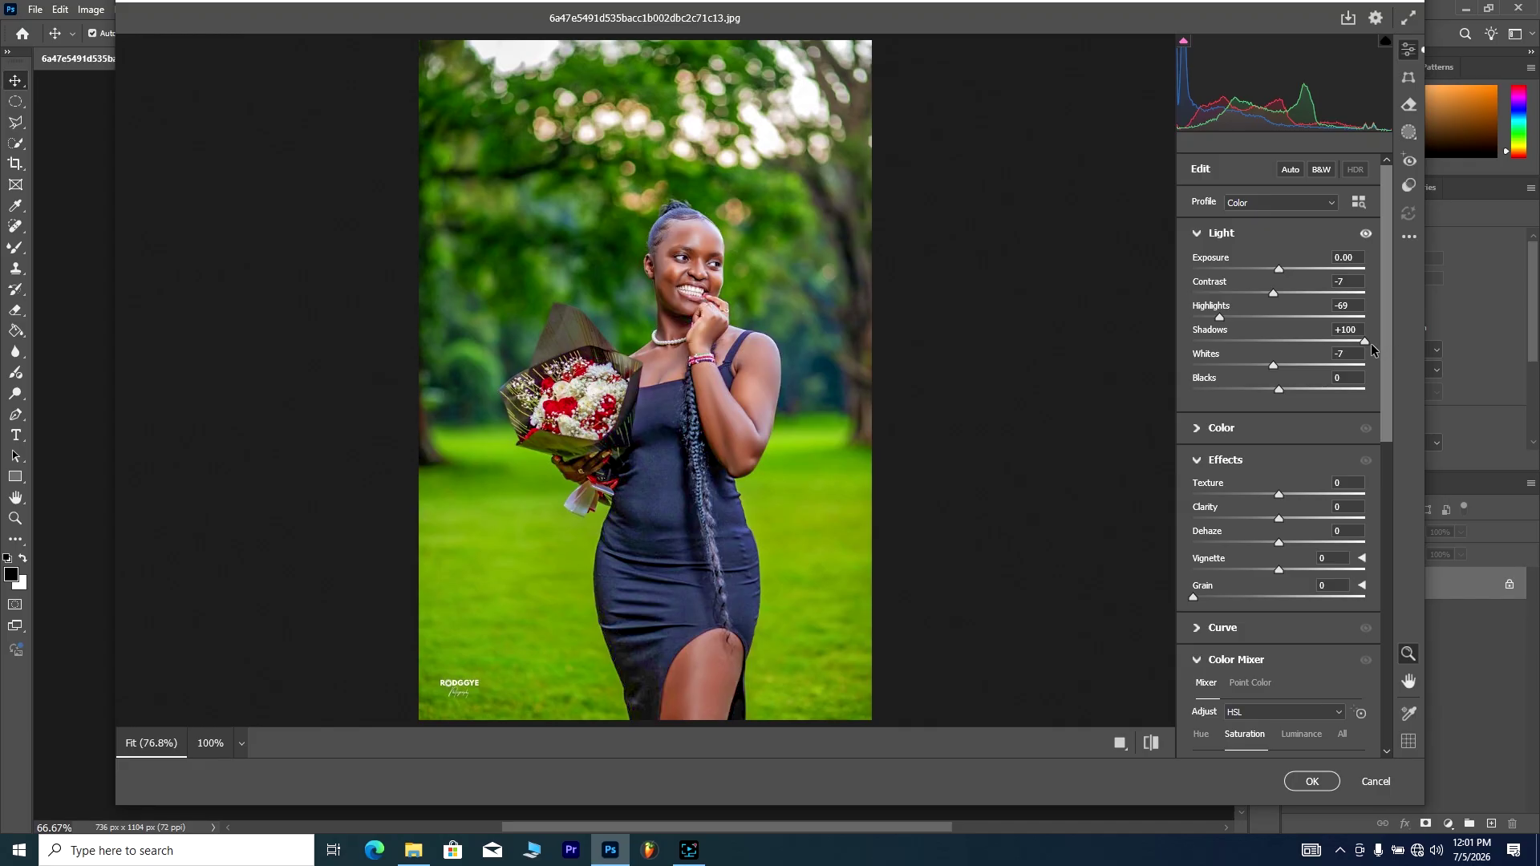
{"action": "left_click_drag", "start_coordinate": [1364, 340], "coordinate": [1301, 356]}
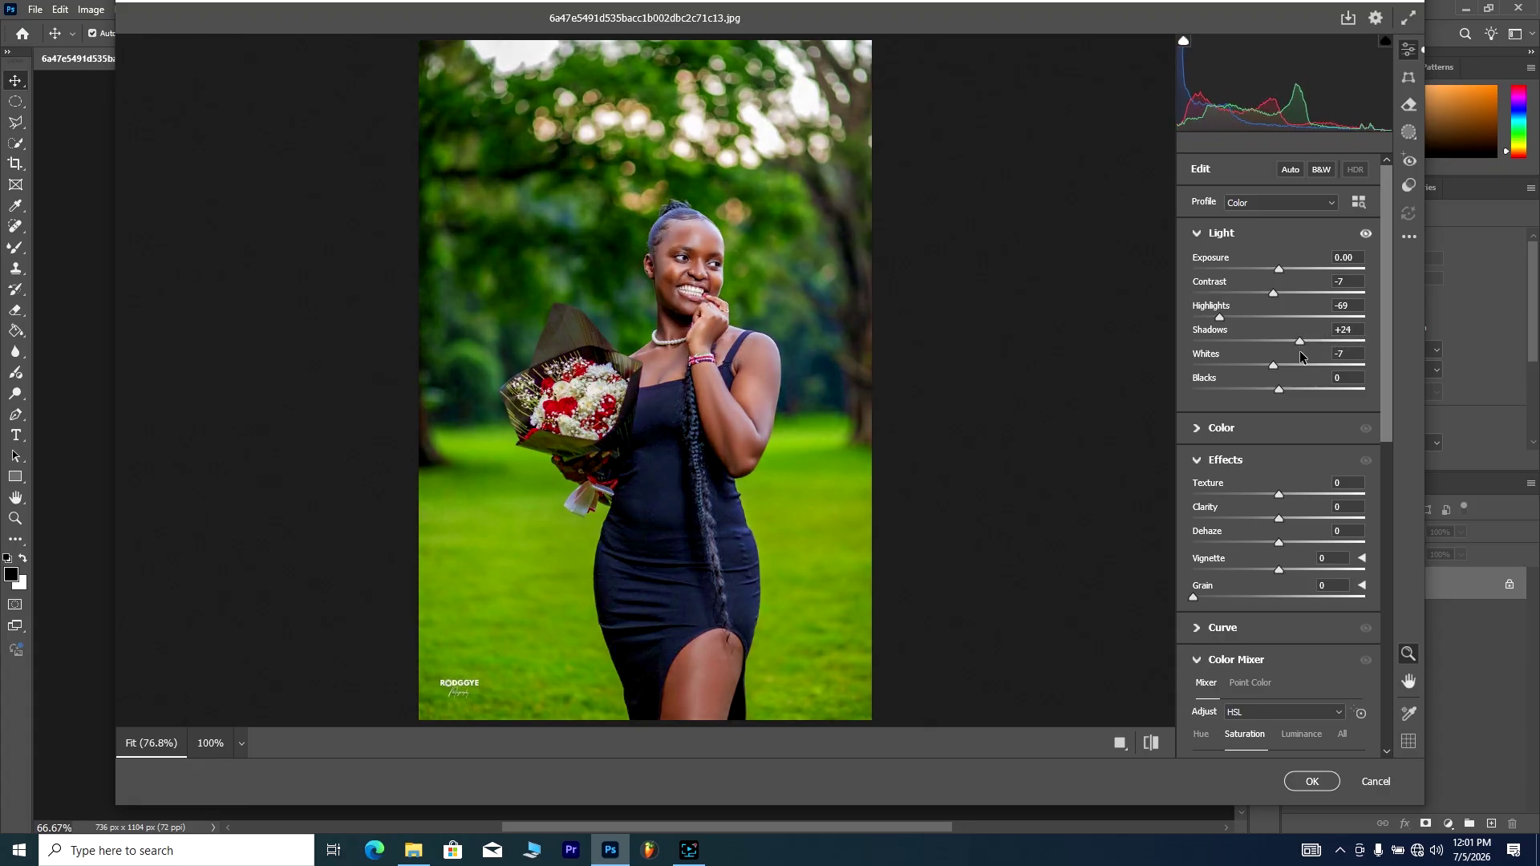
{"action": "left_click_drag", "start_coordinate": [1300, 356], "coordinate": [1304, 358]}
{"action": "left_click_drag", "start_coordinate": [1278, 388], "coordinate": [1383, 411]}
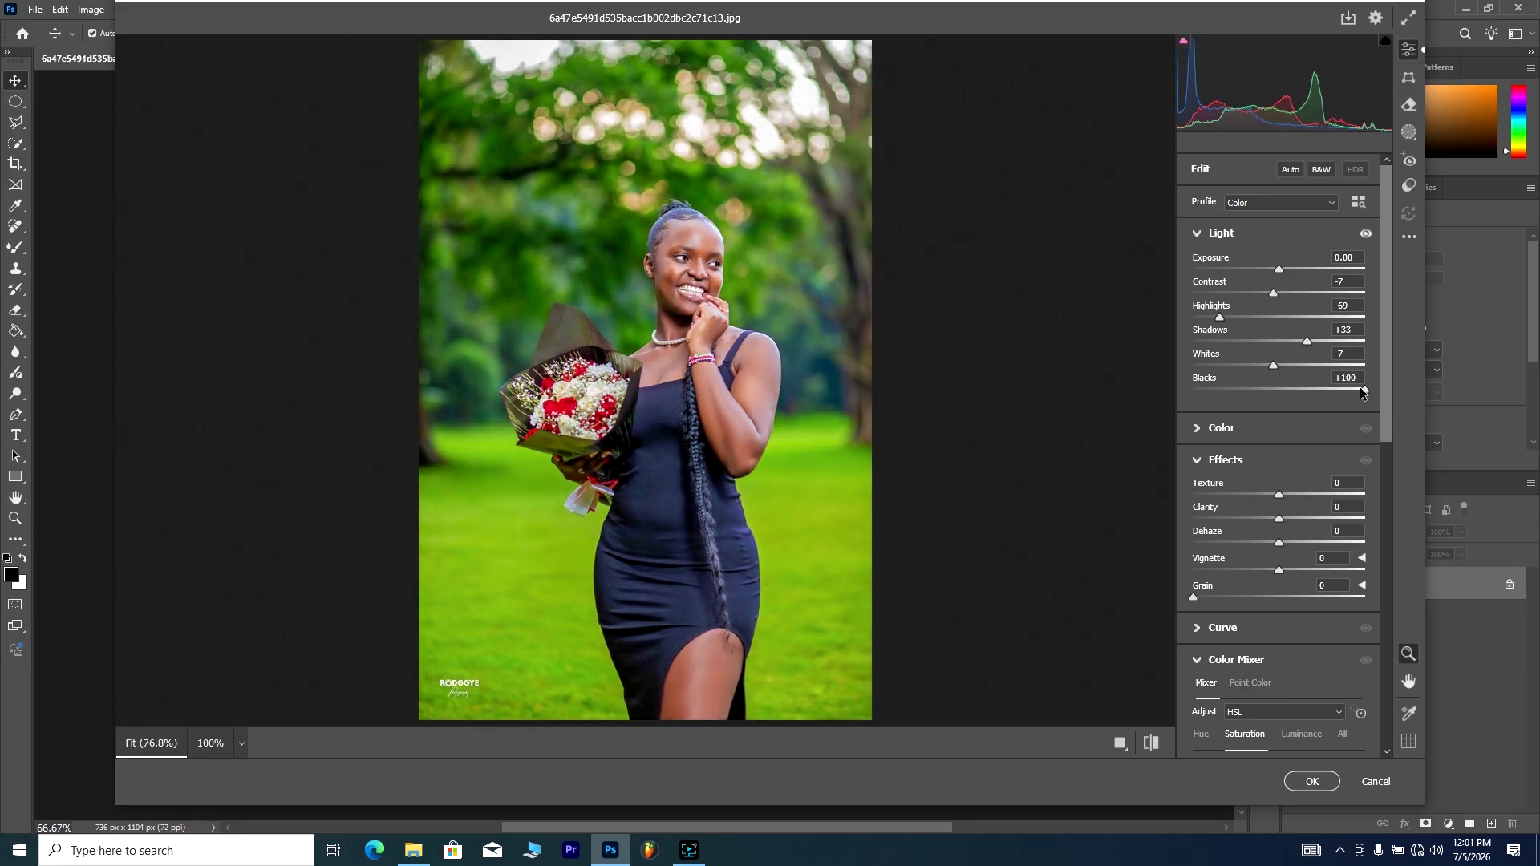
{"action": "left_click_drag", "start_coordinate": [1362, 391], "coordinate": [1292, 397]}
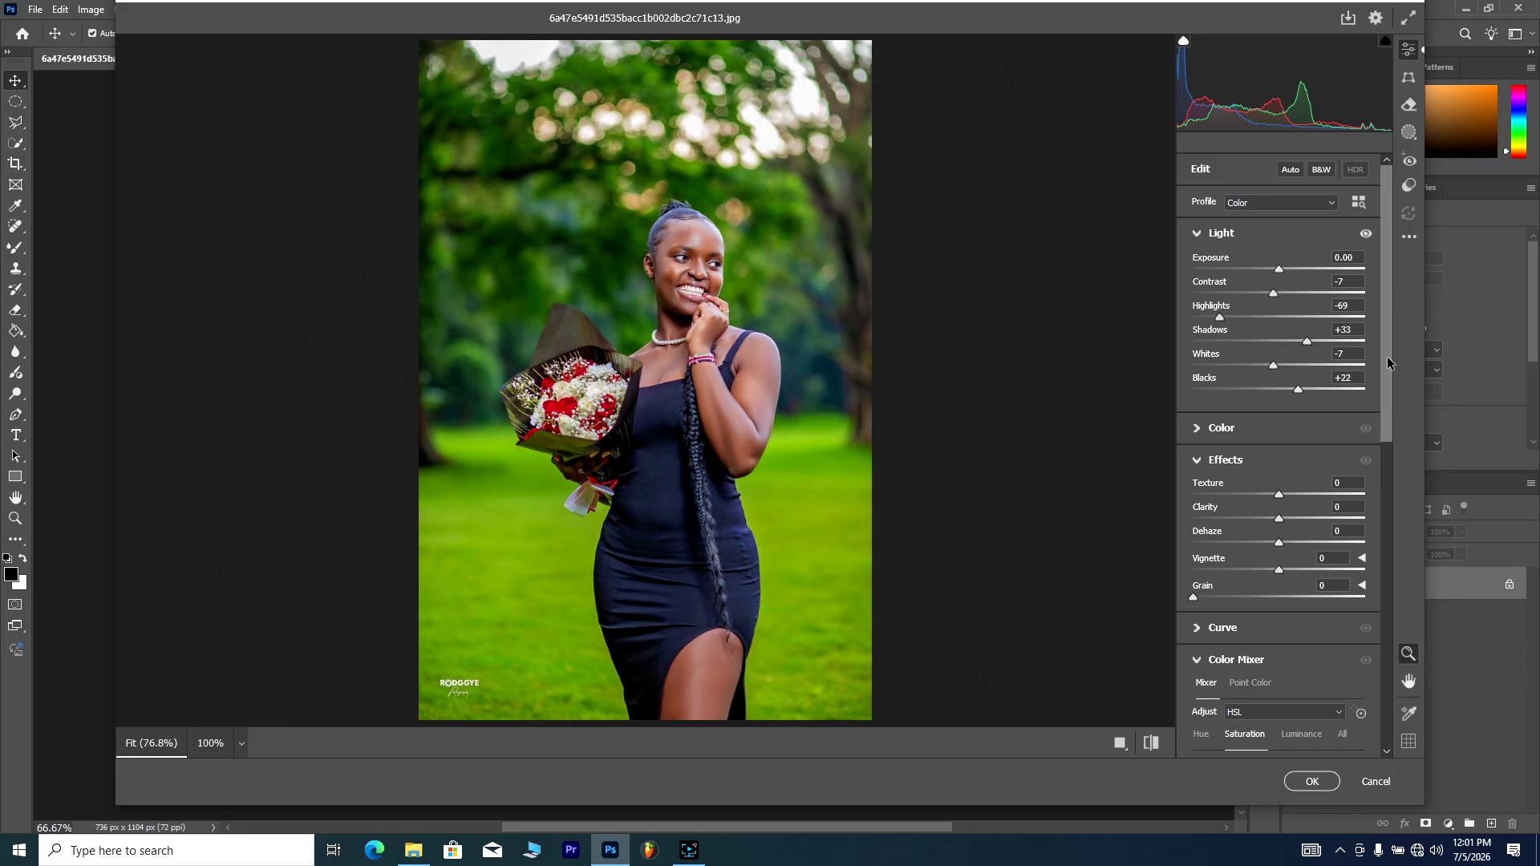
Step: Collapse the Light and Effects settings, expand the Color settings and set the white balance Temperature to +5
{"action": "left_click_drag", "start_coordinate": [1388, 356], "coordinate": [1335, 418]}
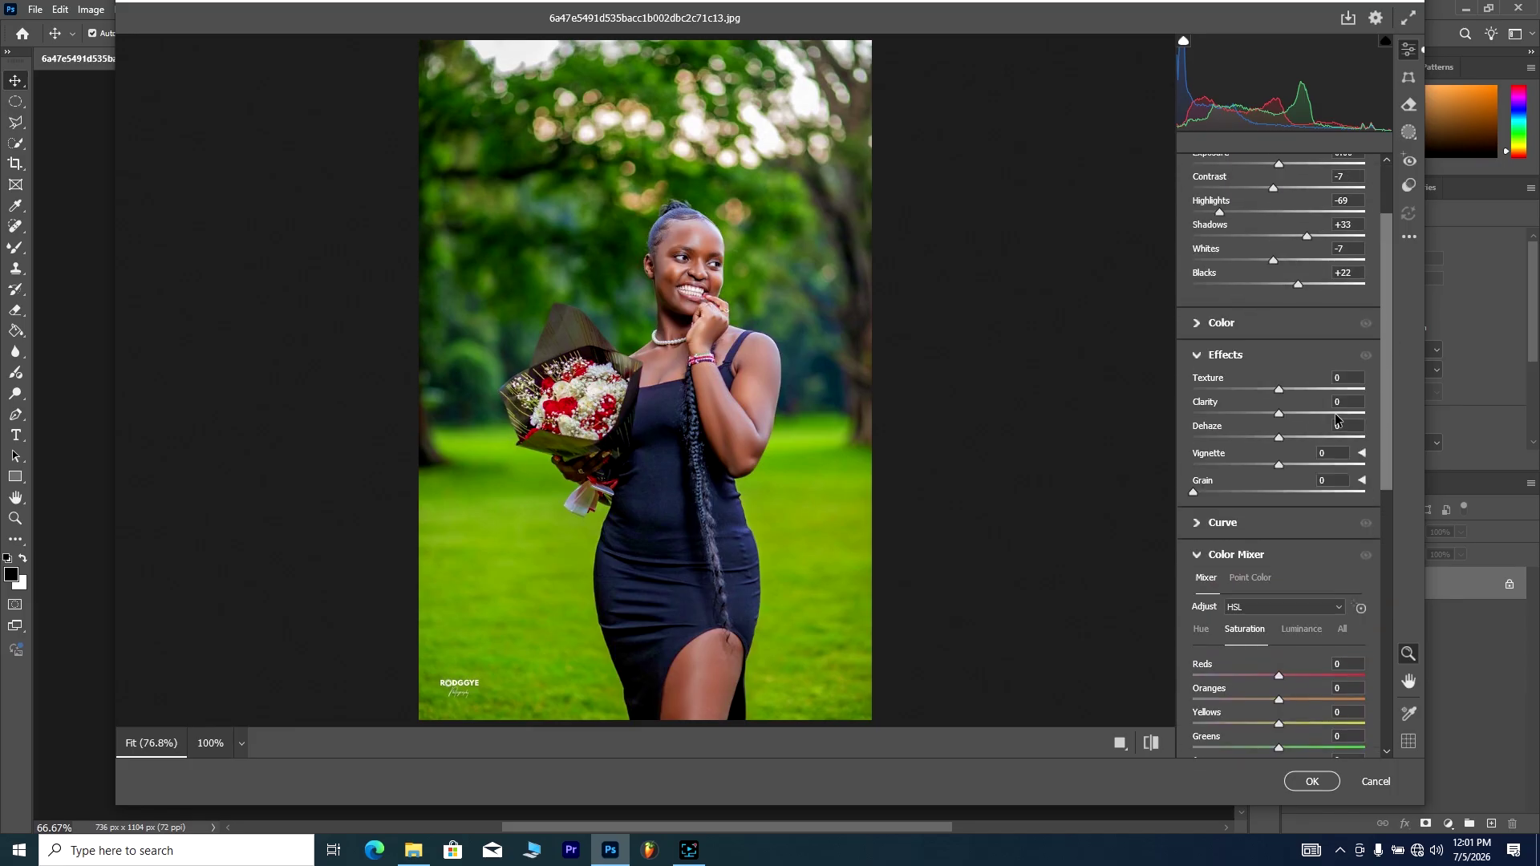
{"action": "scroll", "coordinate": [1239, 365], "scroll_direction": "up", "scroll_amount": 3}
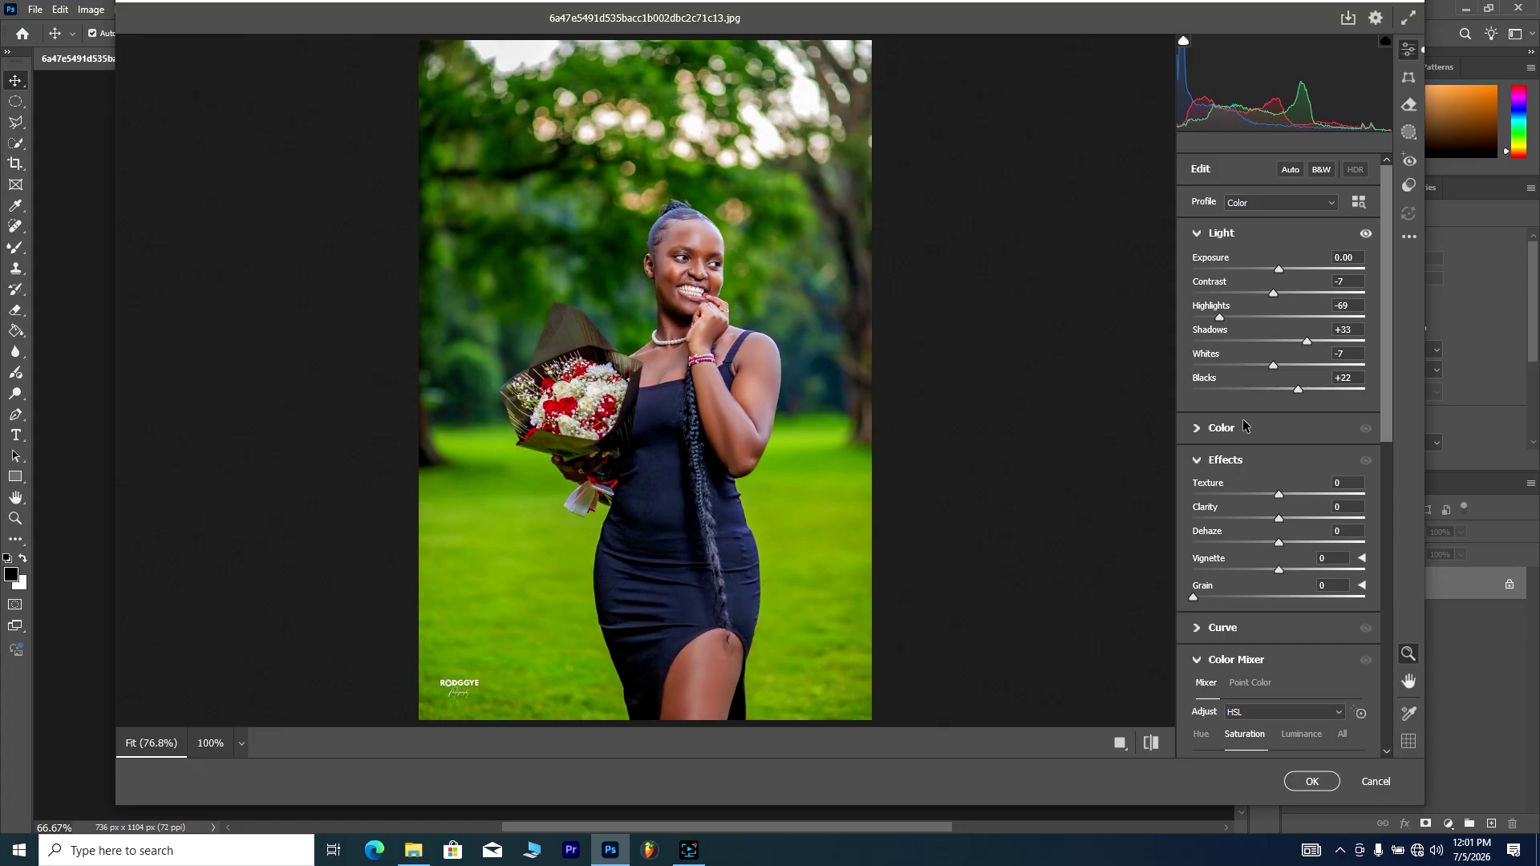
{"action": "left_click", "coordinate": [1196, 233]}
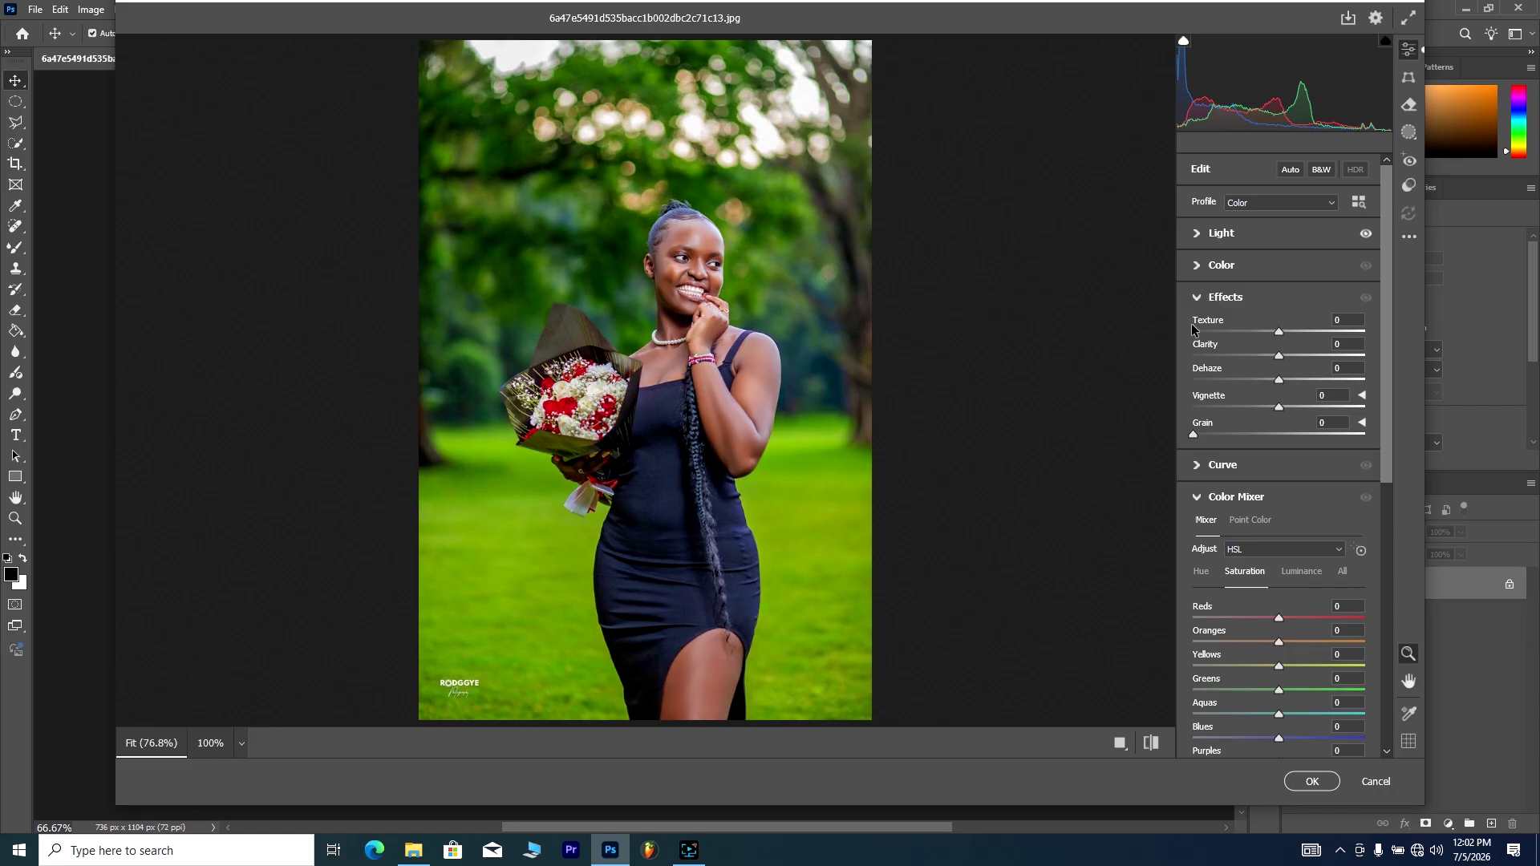
{"action": "left_click", "coordinate": [1197, 300]}
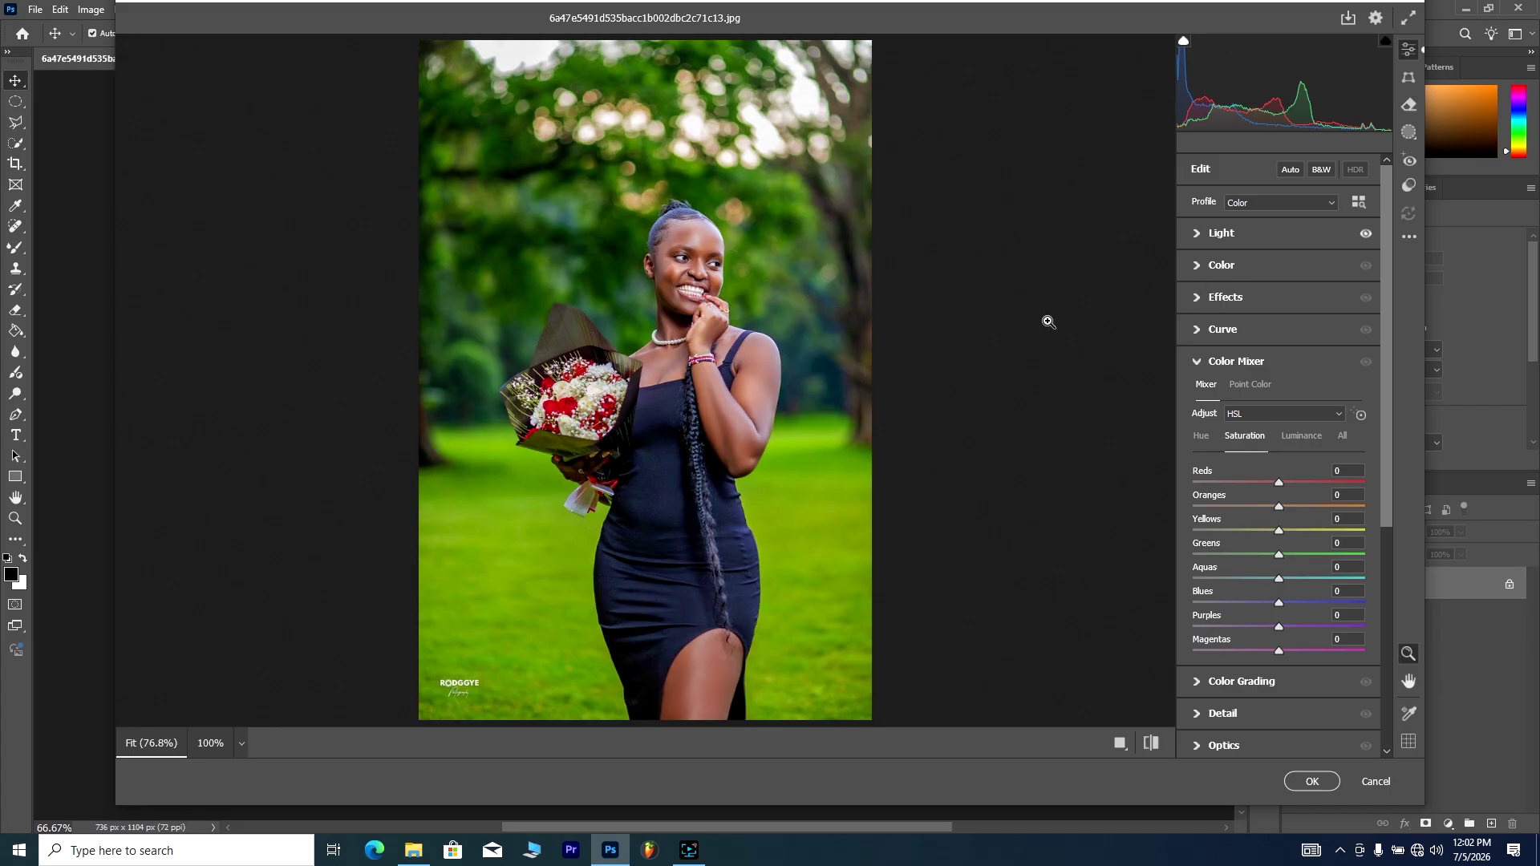
{"action": "left_click", "coordinate": [1199, 267]}
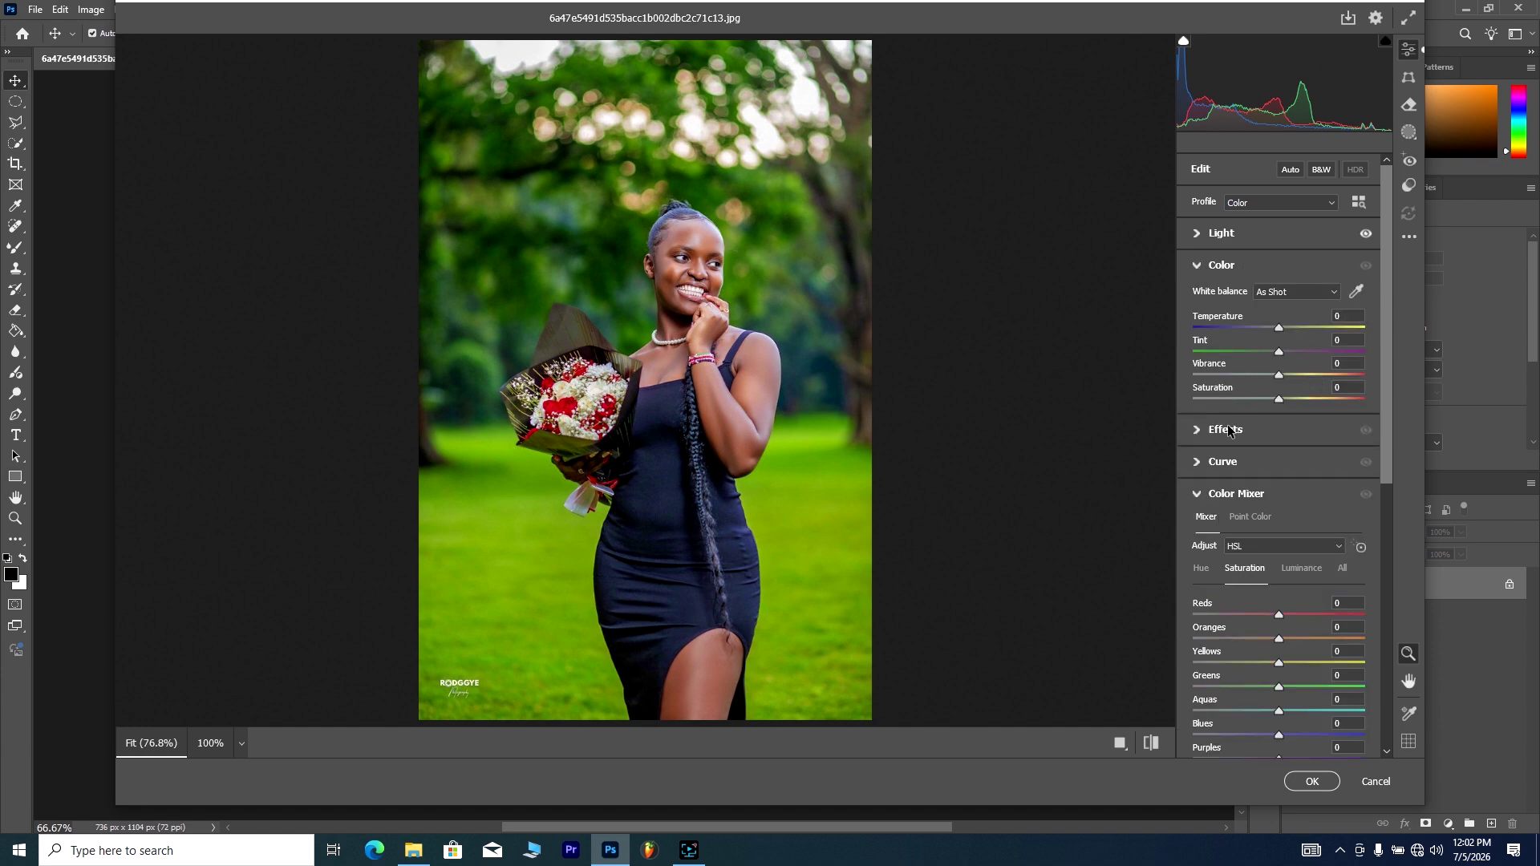
{"action": "scroll", "coordinate": [1227, 430], "scroll_direction": "down", "scroll_amount": 3}
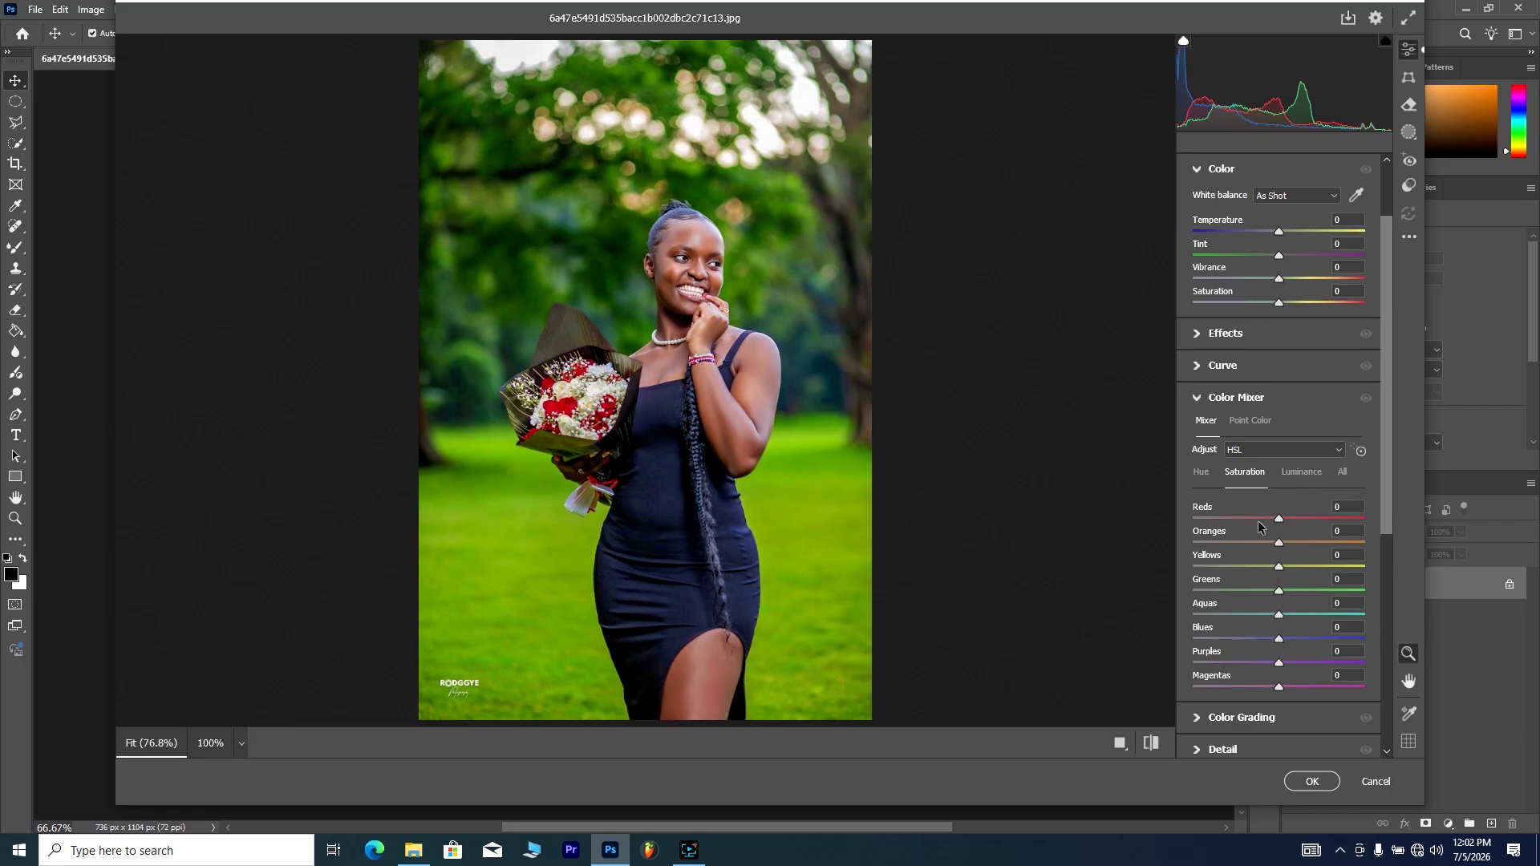
{"action": "scroll", "coordinate": [1240, 440], "scroll_direction": "up", "scroll_amount": 3}
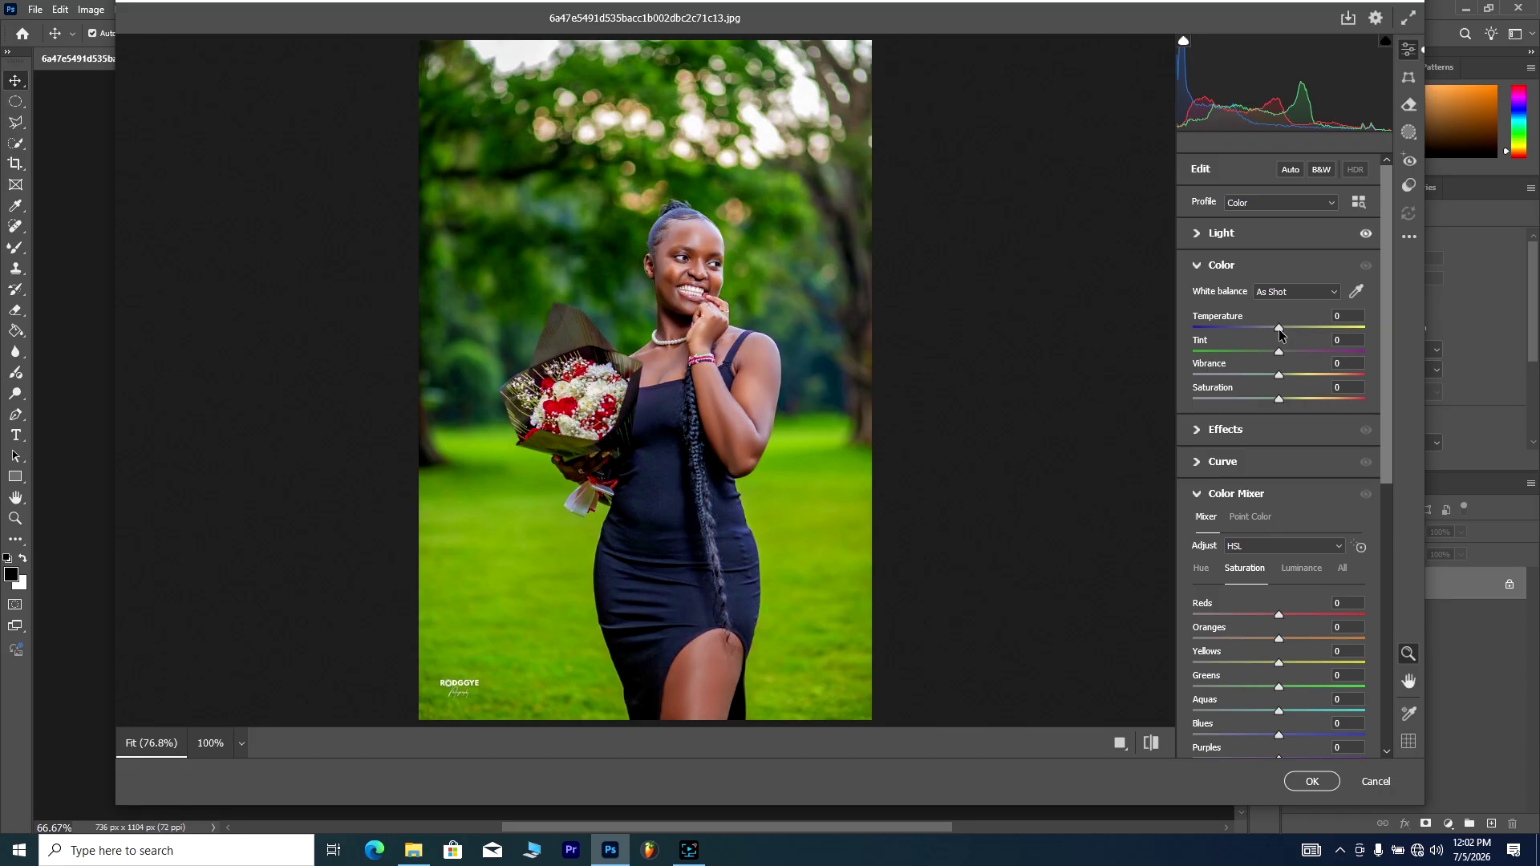
{"action": "left_click_drag", "start_coordinate": [1279, 328], "coordinate": [1370, 329]}
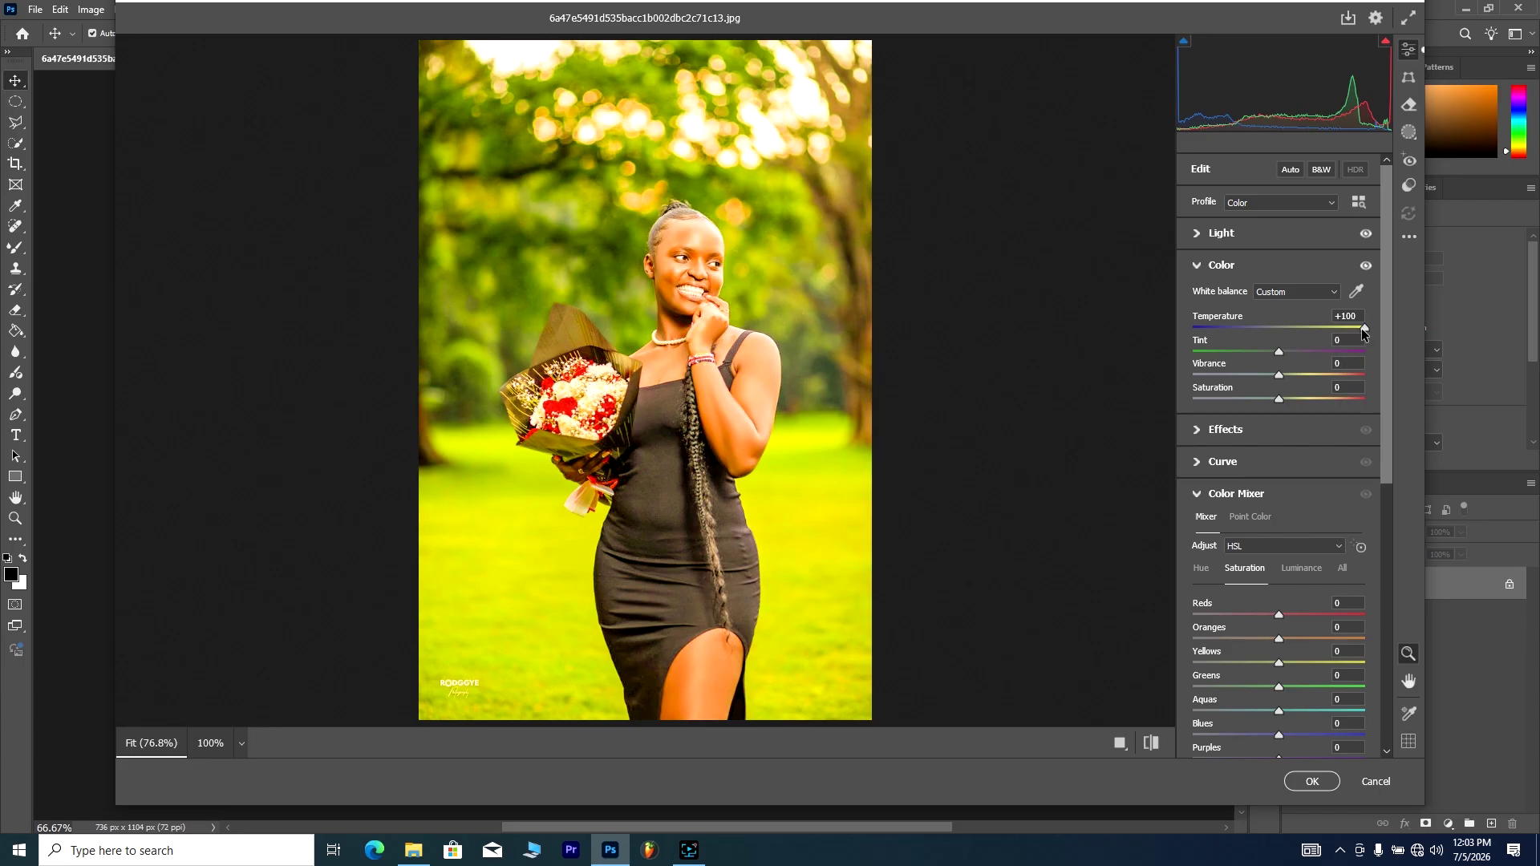
{"action": "left_click_drag", "start_coordinate": [1361, 328], "coordinate": [1278, 335]}
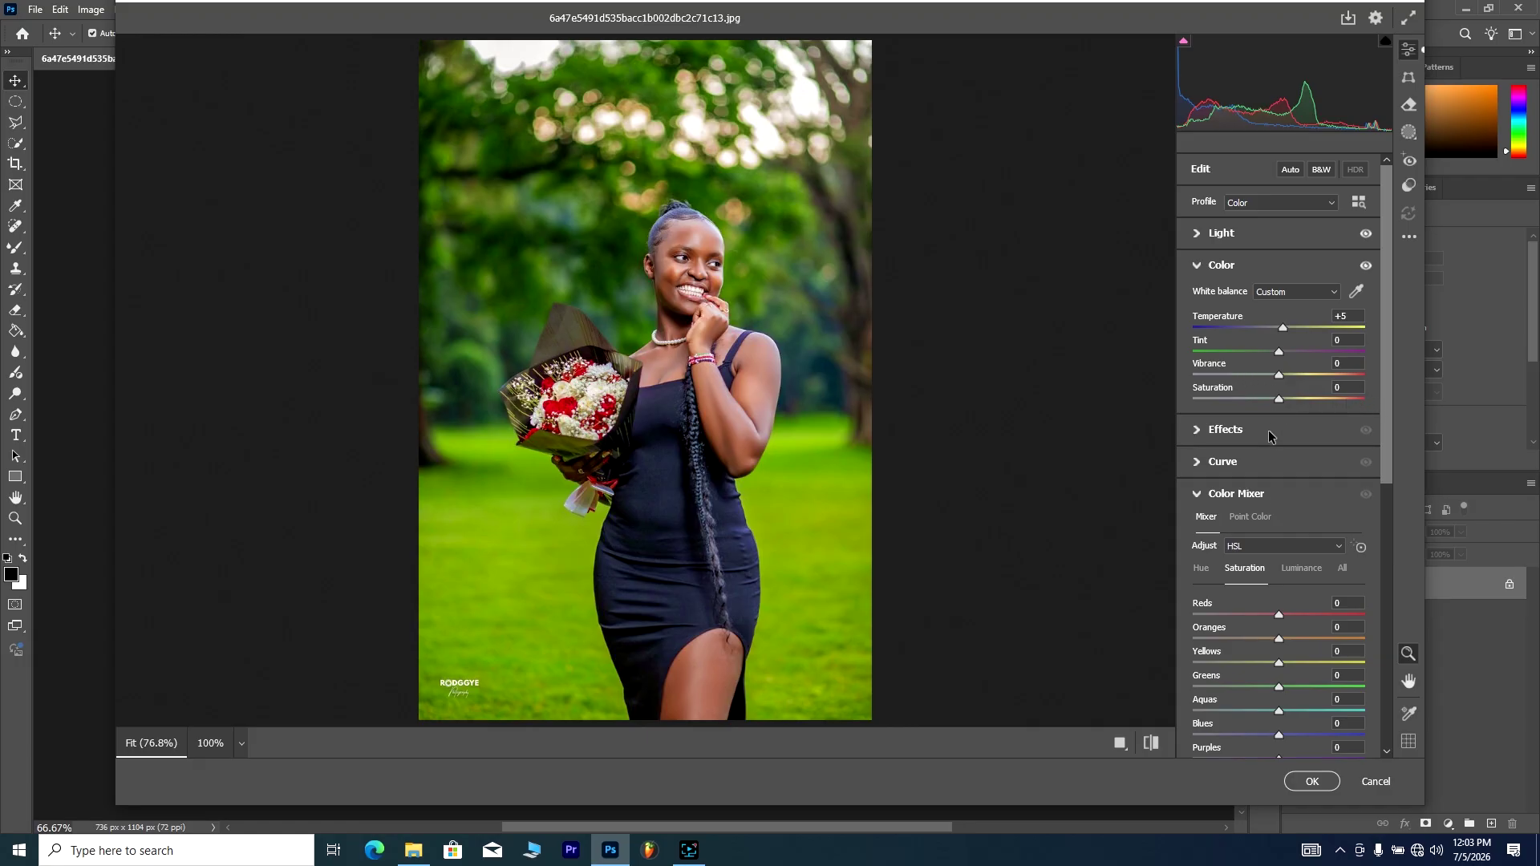
Step: In the Color Mixer's HSL hue adjustments, set Reds to -64 and Oranges to -6
{"action": "scroll", "coordinate": [1292, 469], "scroll_direction": "down", "scroll_amount": 2}
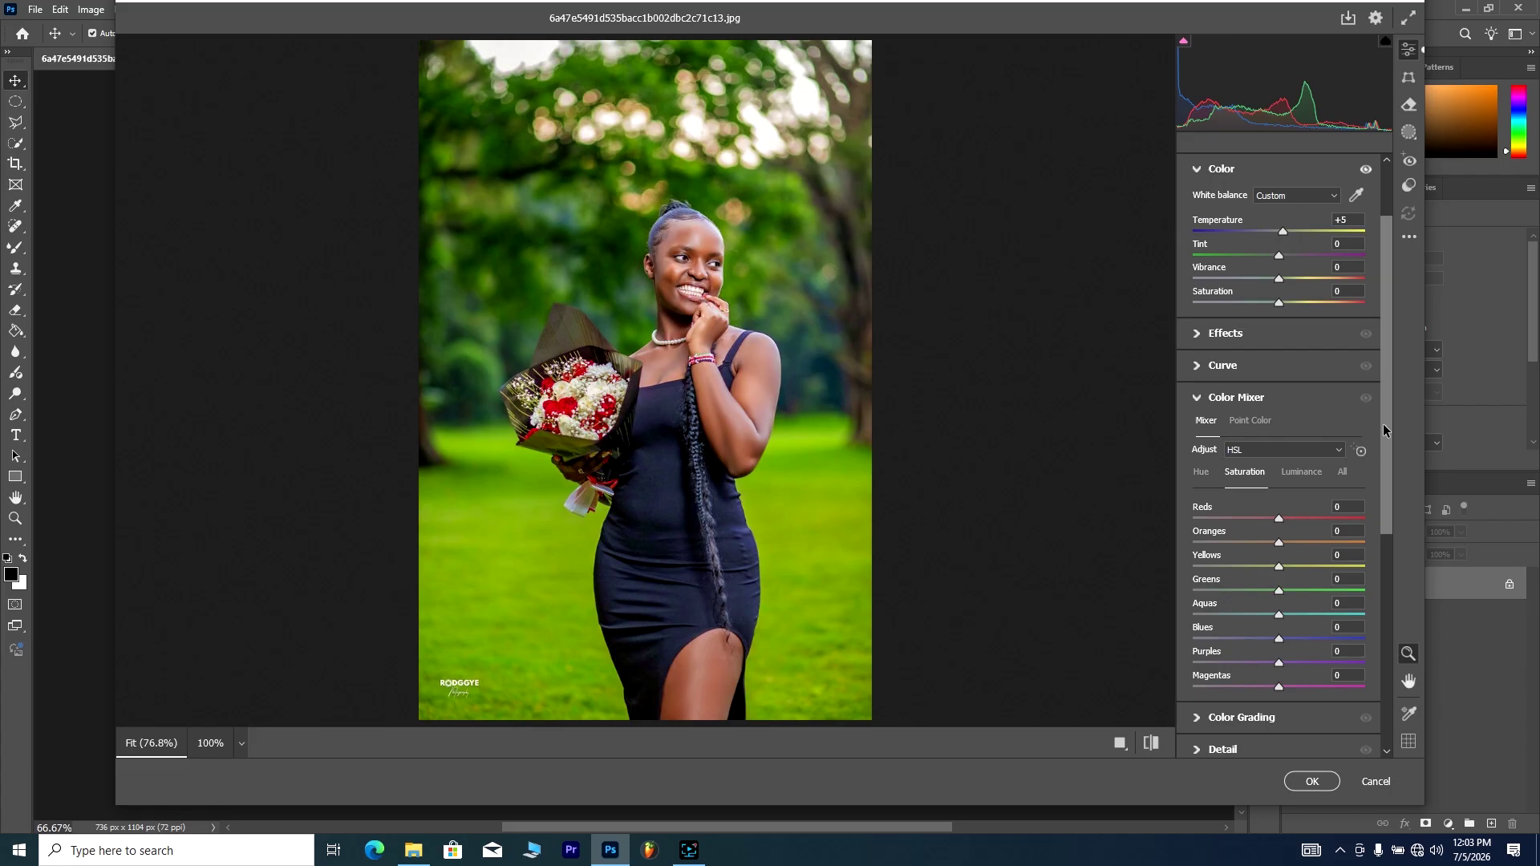
{"action": "left_click_drag", "start_coordinate": [1385, 421], "coordinate": [1393, 475]}
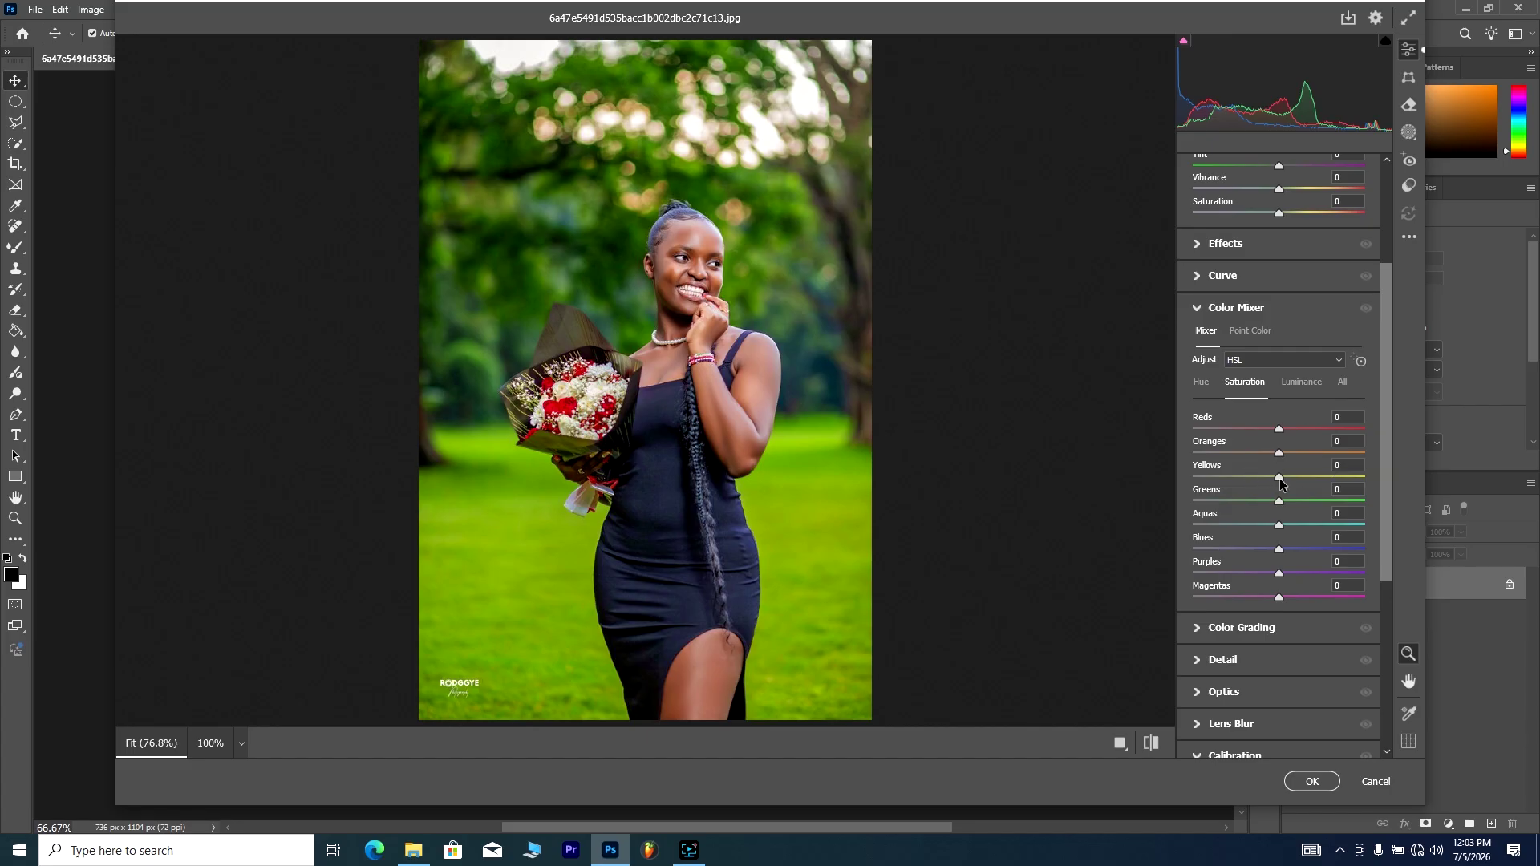
{"action": "left_click", "coordinate": [1202, 384]}
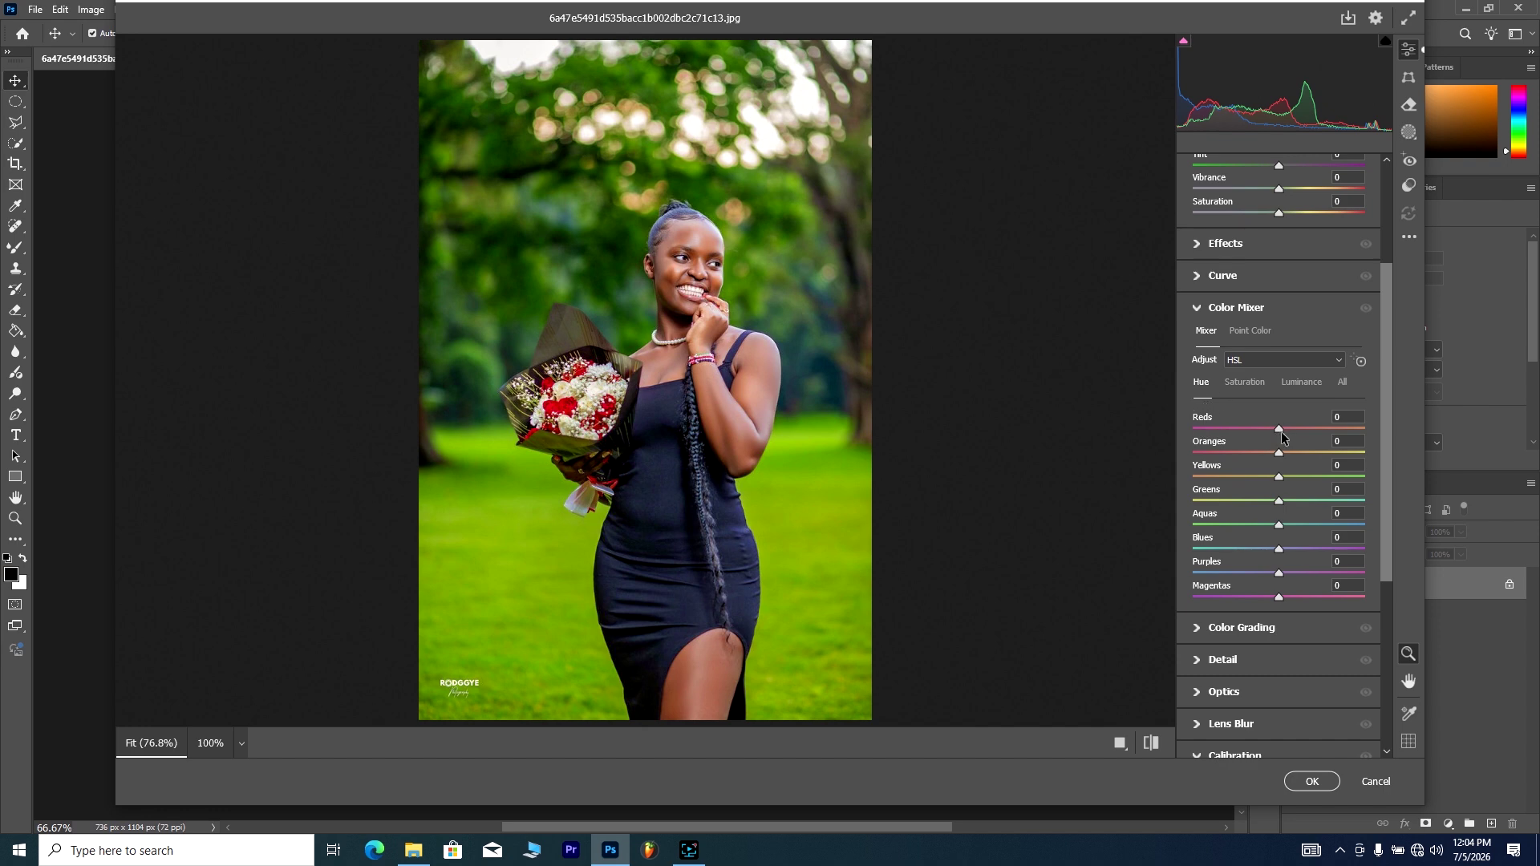
{"action": "left_click_drag", "start_coordinate": [1282, 430], "coordinate": [1369, 451]}
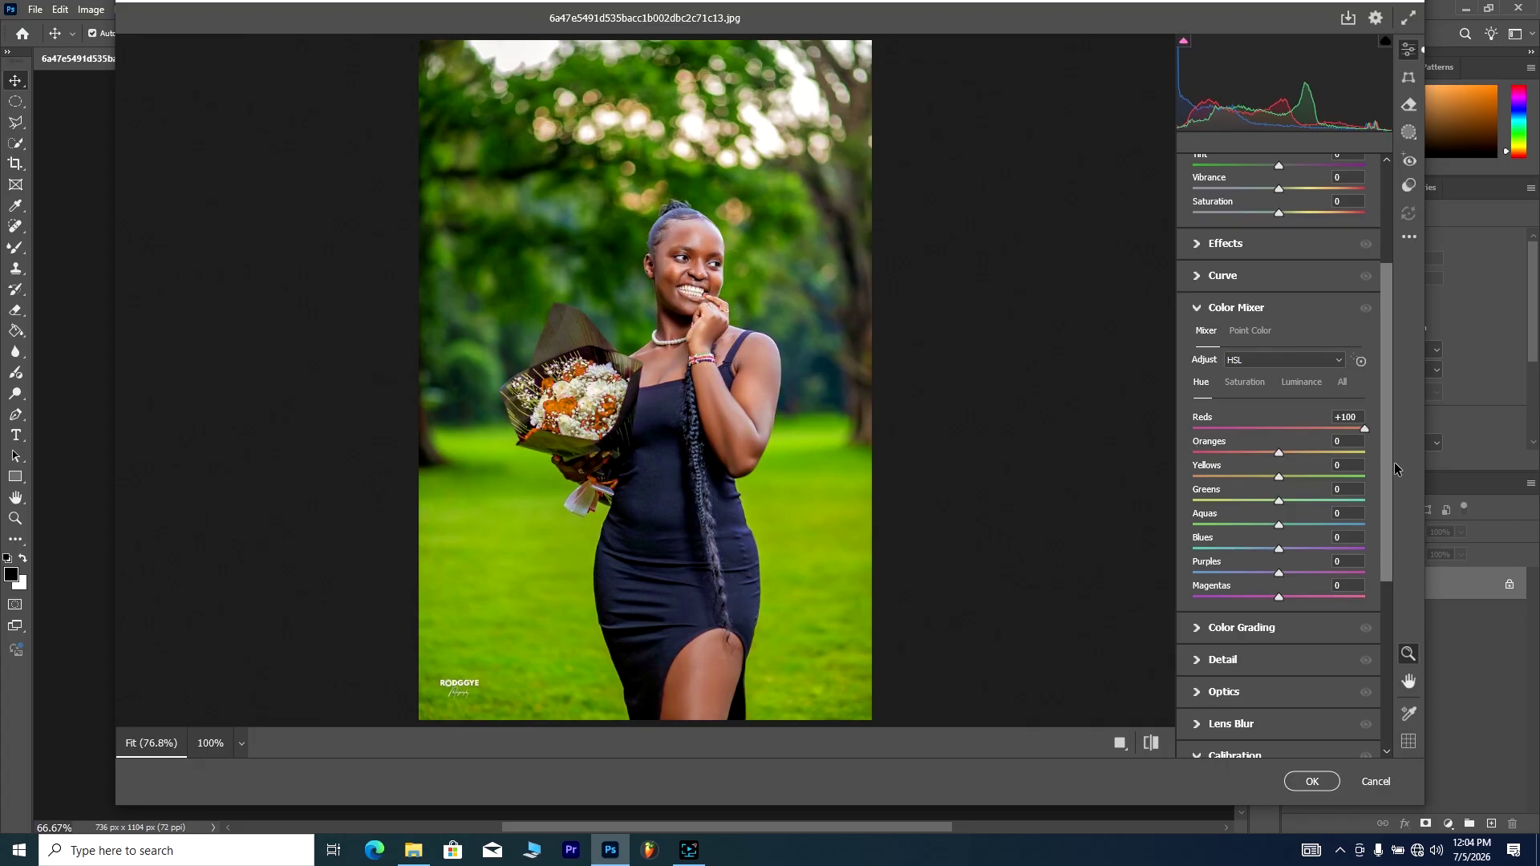
{"action": "left_click", "coordinate": [1328, 429]}
{"action": "left_click_drag", "start_coordinate": [1323, 426], "coordinate": [1221, 444]}
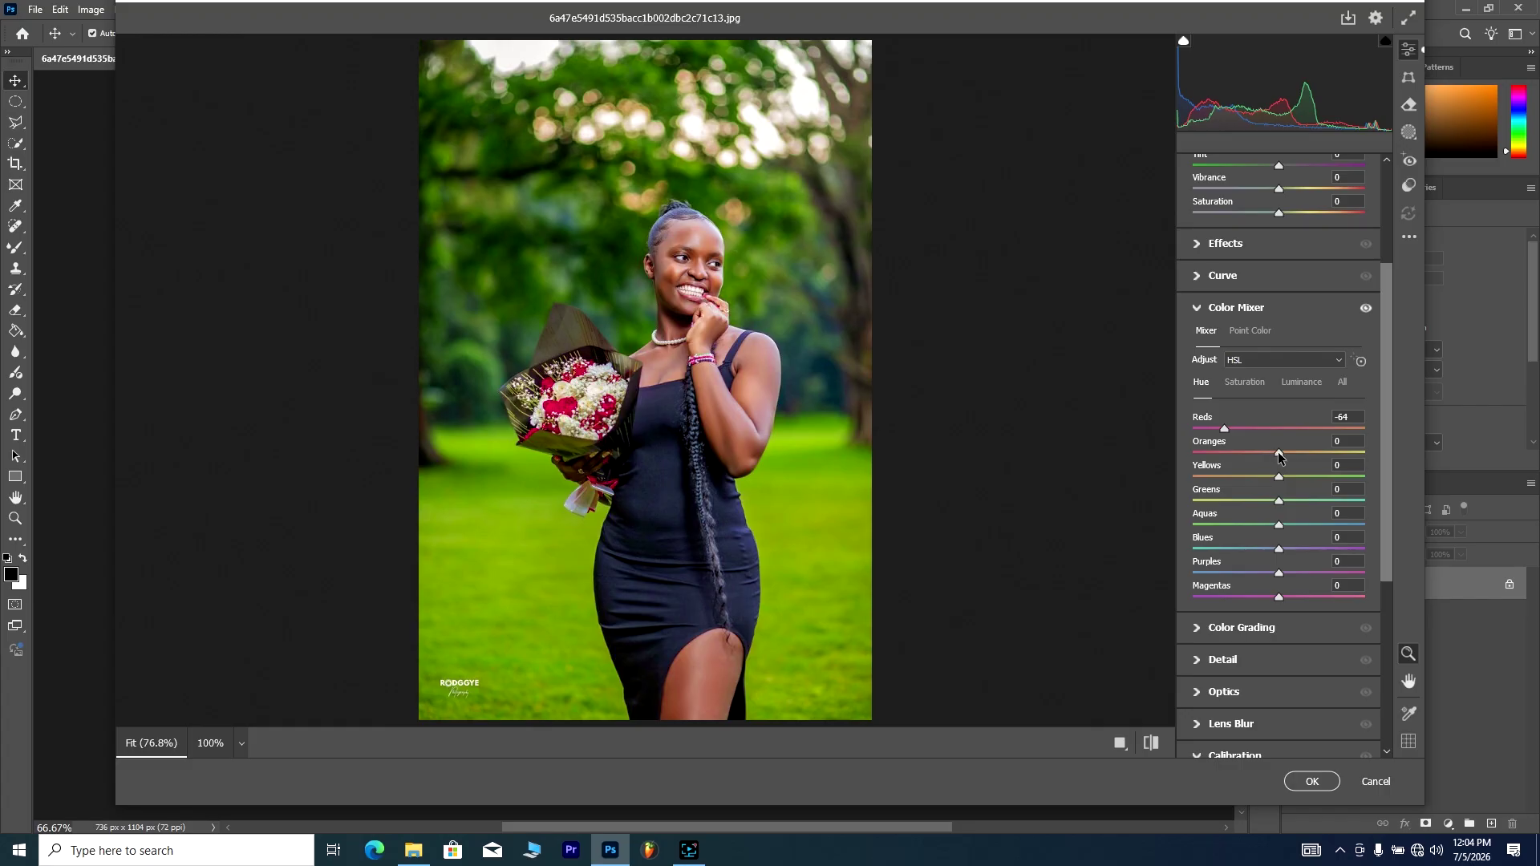
{"action": "mouse_move", "coordinate": [1279, 454]}
{"action": "left_mouse_down"}
{"action": "mouse_move", "coordinate": [1243, 457]}
{"action": "mouse_move", "coordinate": [1345, 469]}
{"action": "mouse_move", "coordinate": [1275, 464]}
{"action": "left_mouse_up"}
Step: Set the Color Mixer hues to +88 for Greens, +1 for Aquas, +19 for Blues and -36 for Purples
{"action": "left_click_drag", "start_coordinate": [1279, 502], "coordinate": [1160, 503]}
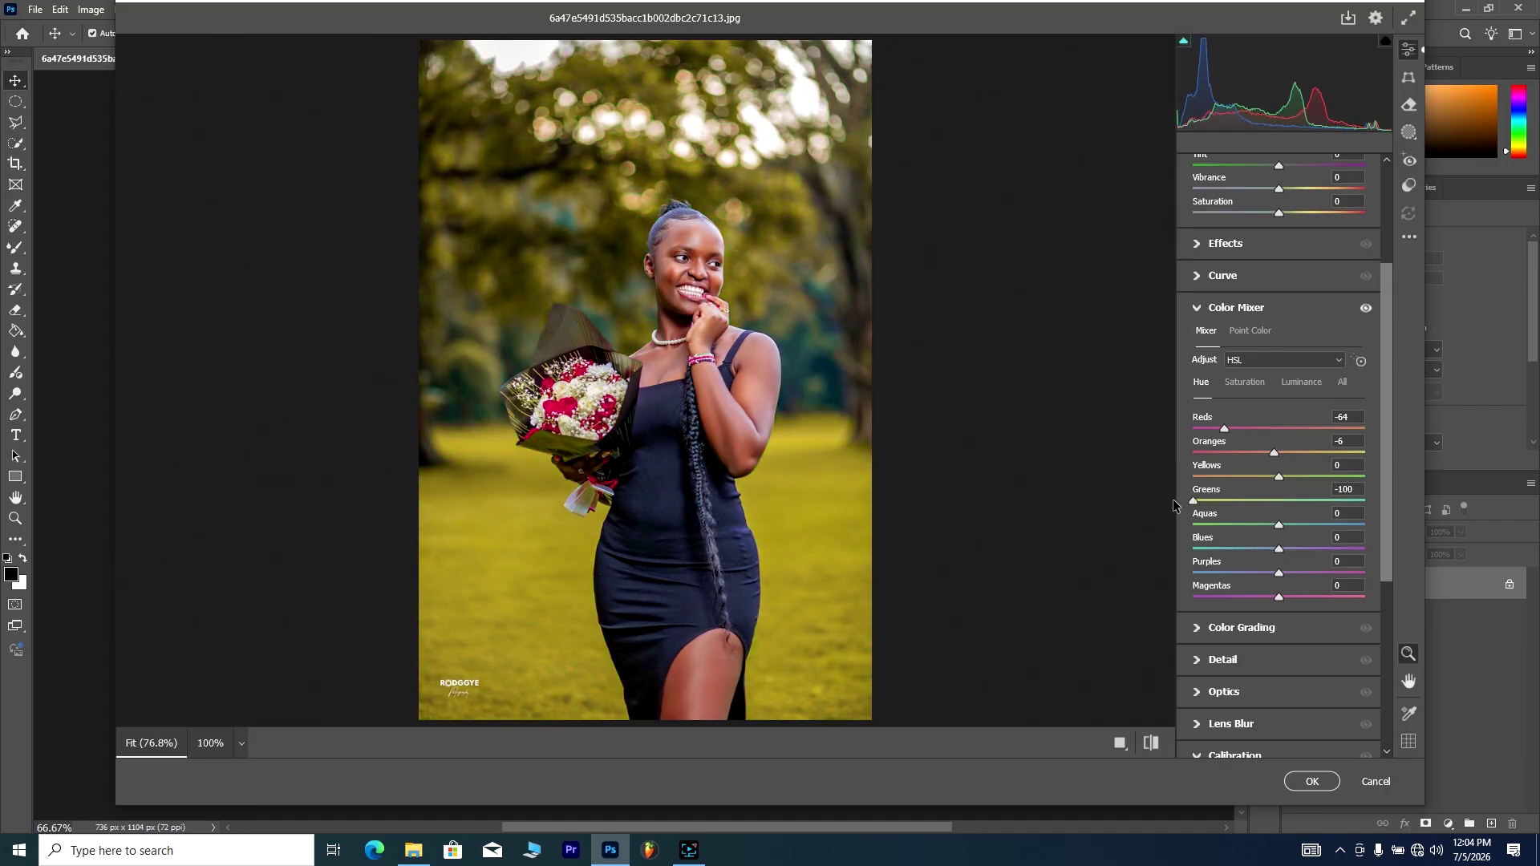
{"action": "left_click_drag", "start_coordinate": [1194, 501], "coordinate": [1352, 504]}
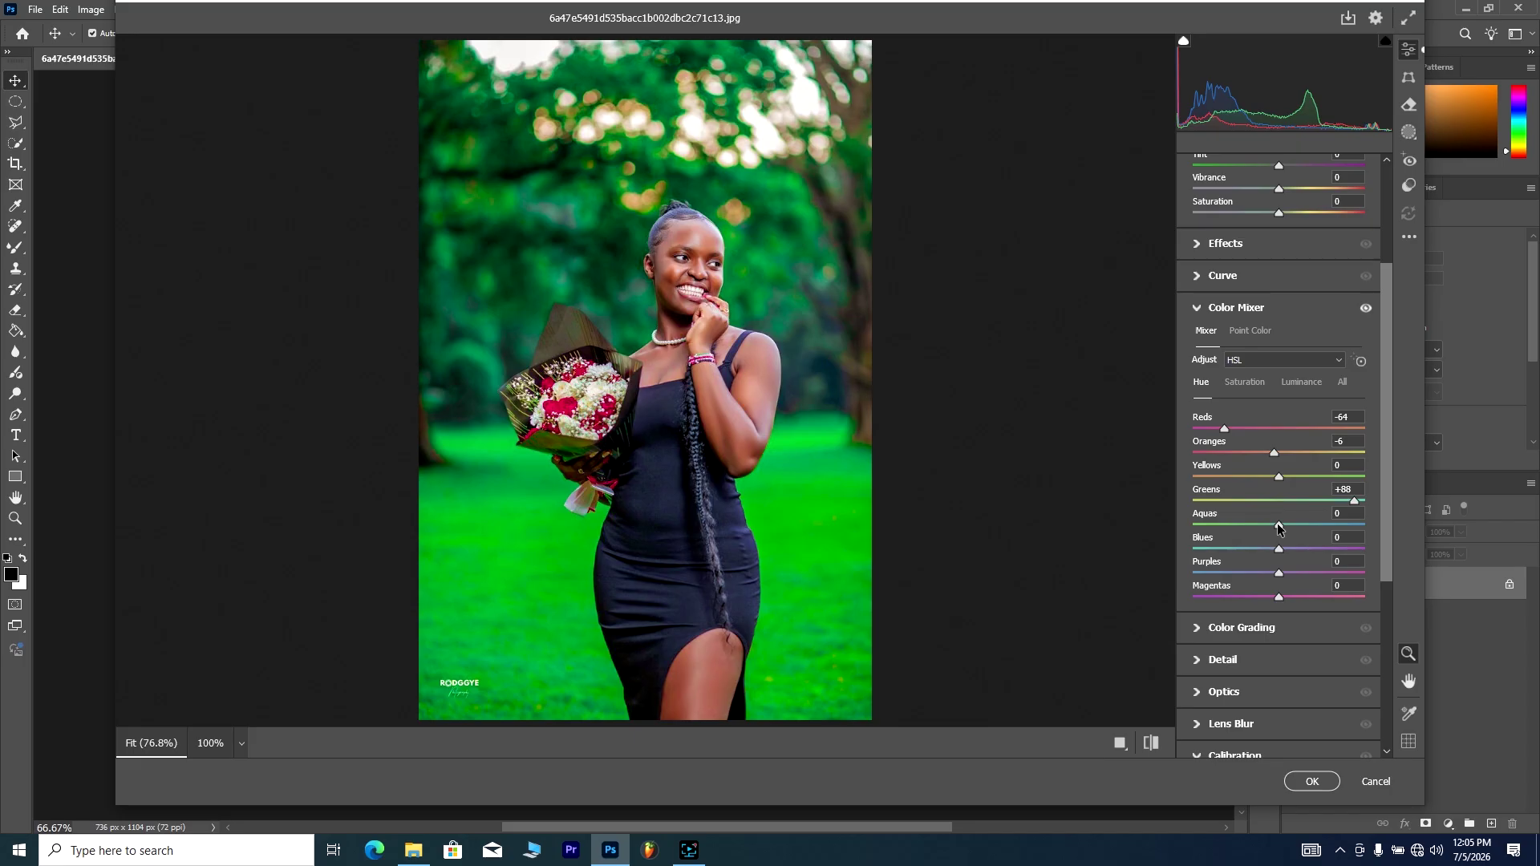
{"action": "left_click_drag", "start_coordinate": [1279, 526], "coordinate": [1251, 526]}
{"action": "left_click_drag", "start_coordinate": [1347, 530], "coordinate": [1280, 543]}
{"action": "left_click_drag", "start_coordinate": [1280, 550], "coordinate": [1299, 602]}
{"action": "left_click_drag", "start_coordinate": [1389, 384], "coordinate": [1368, 282]}
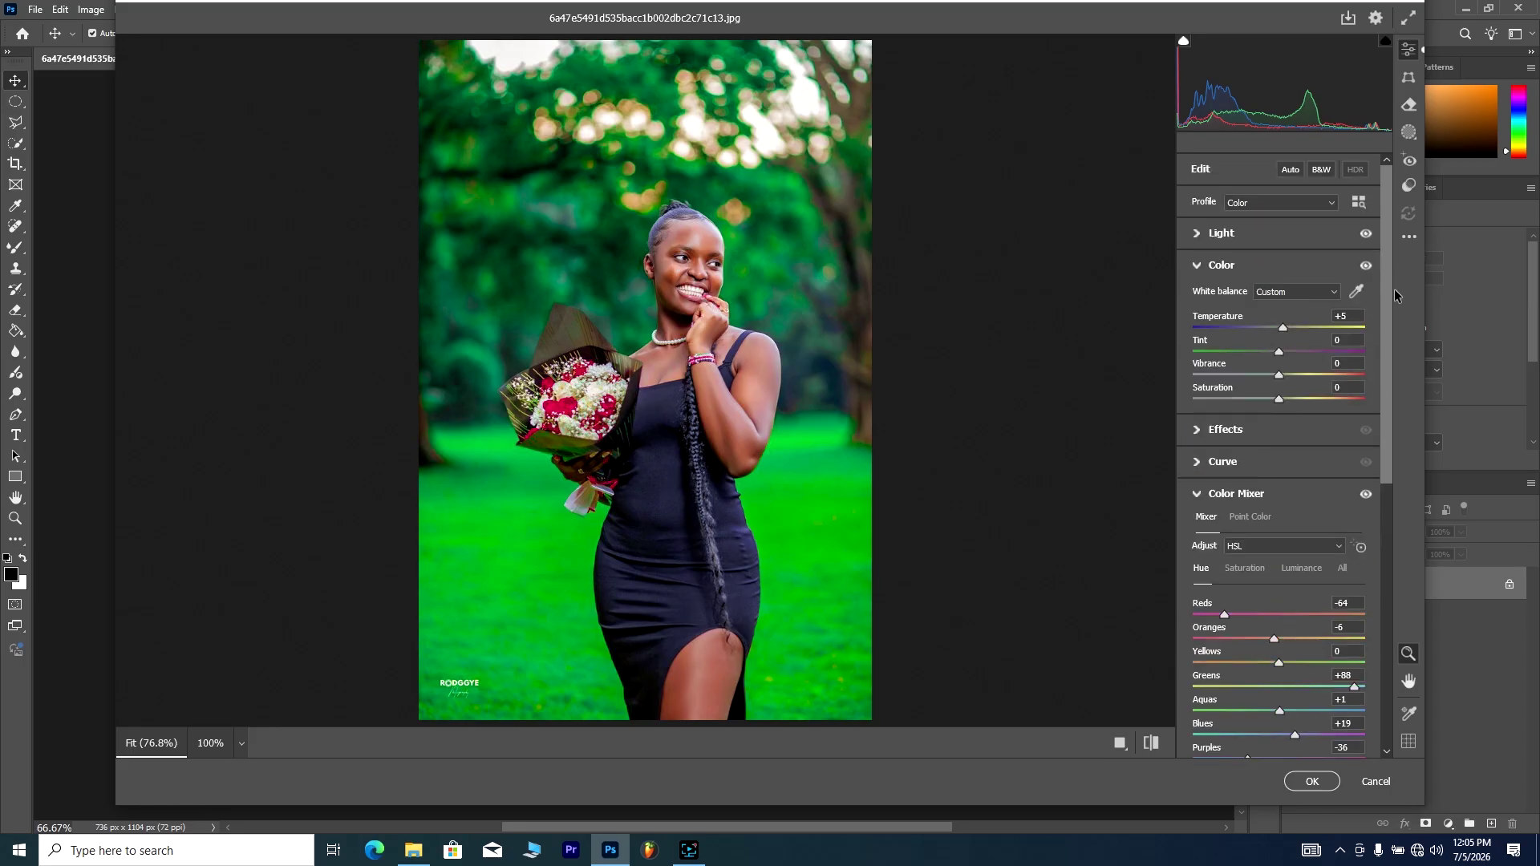
Step: In the Calibration settings, set the Blue Primary Saturation to +50 and apply the Camera Raw Filter
{"action": "left_click_drag", "start_coordinate": [1388, 317], "coordinate": [1406, 503]}
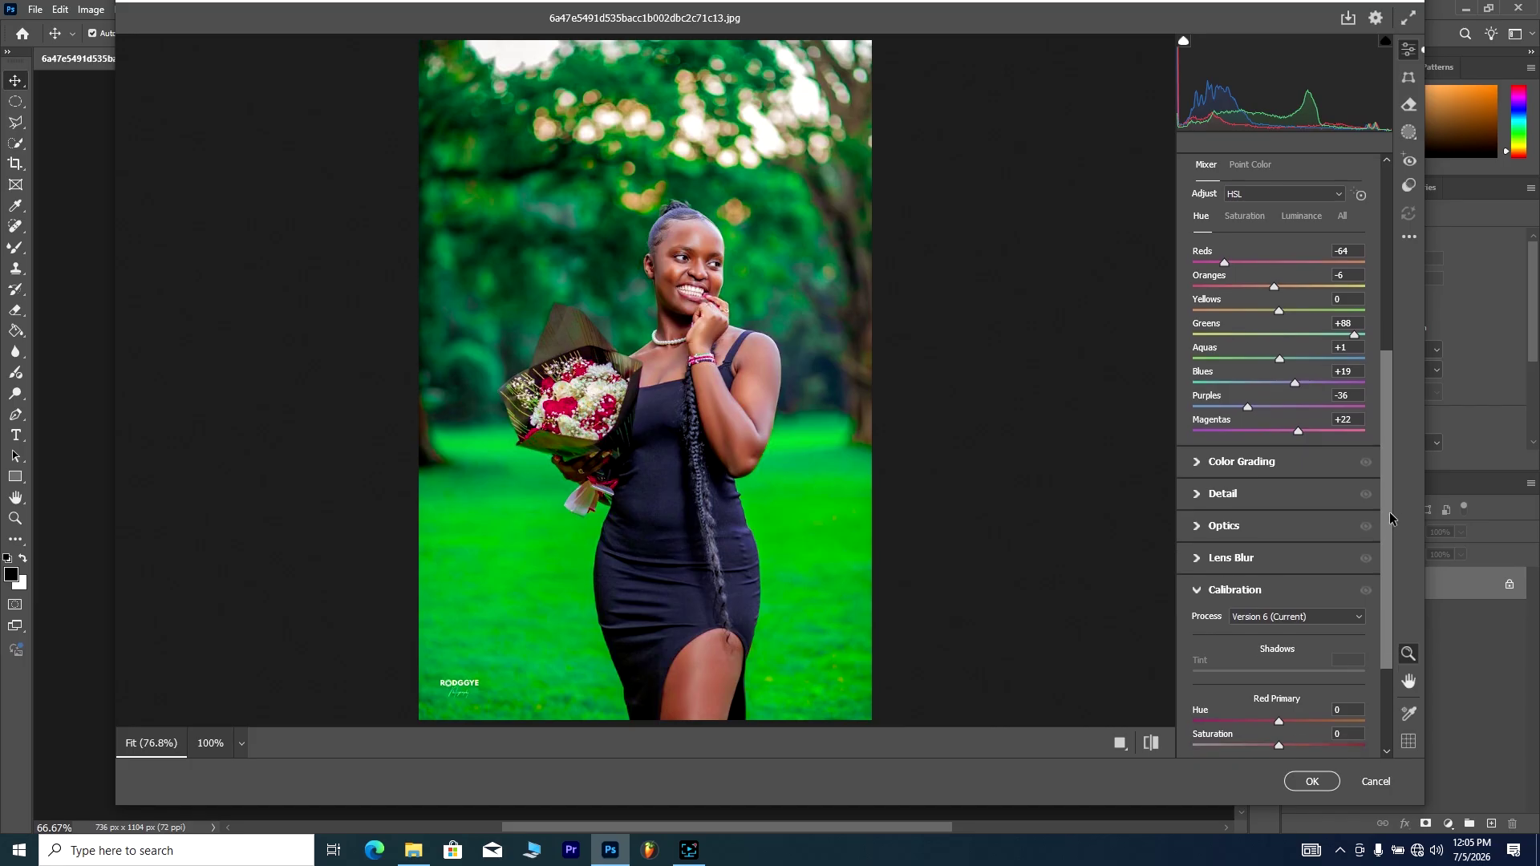
{"action": "left_click_drag", "start_coordinate": [1392, 520], "coordinate": [1408, 649]}
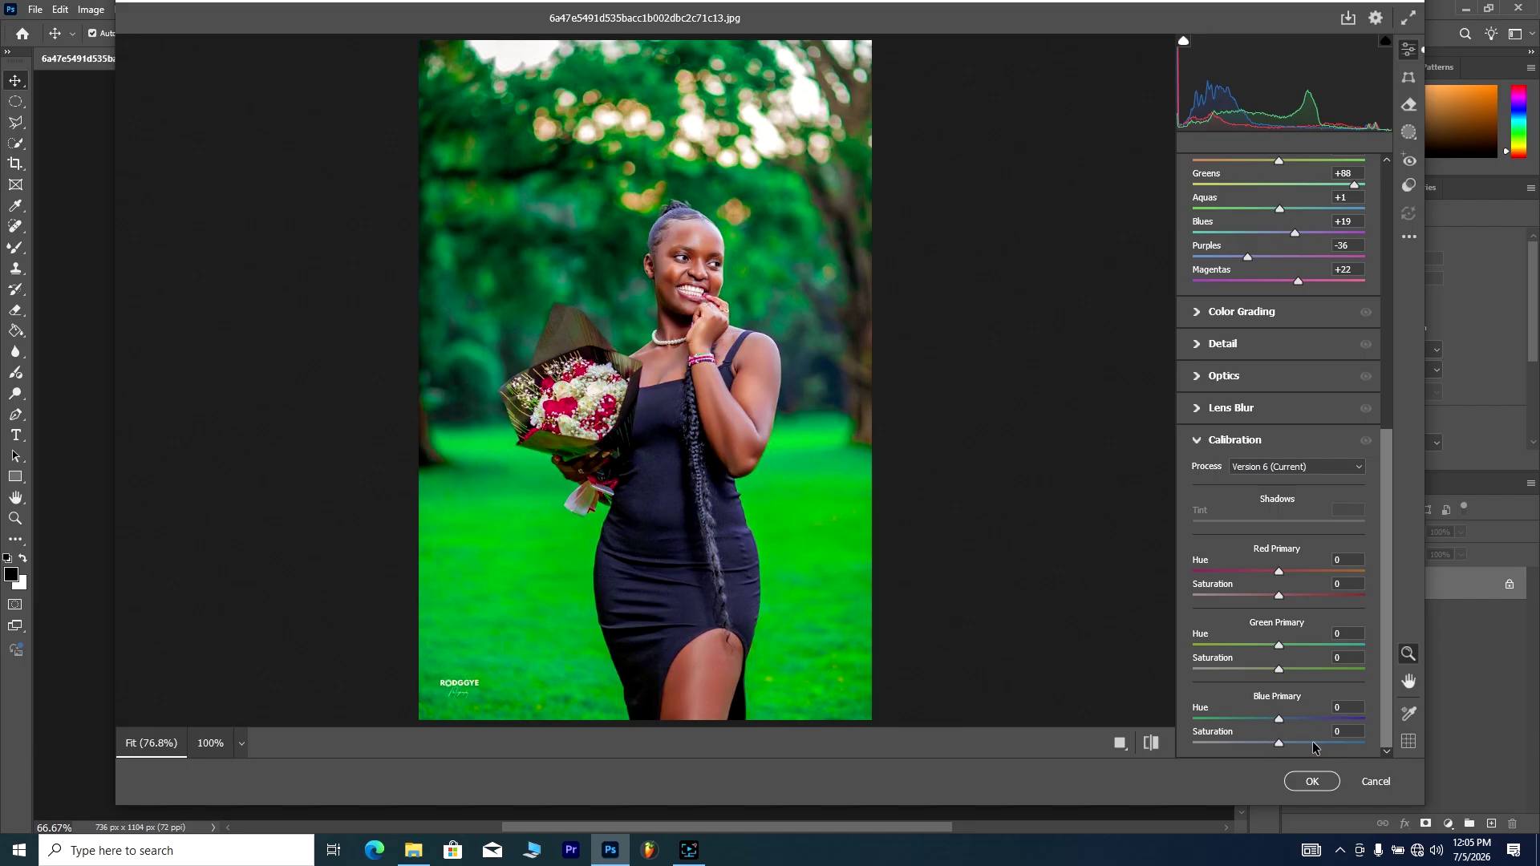
{"action": "left_click_drag", "start_coordinate": [1282, 743], "coordinate": [1331, 746]}
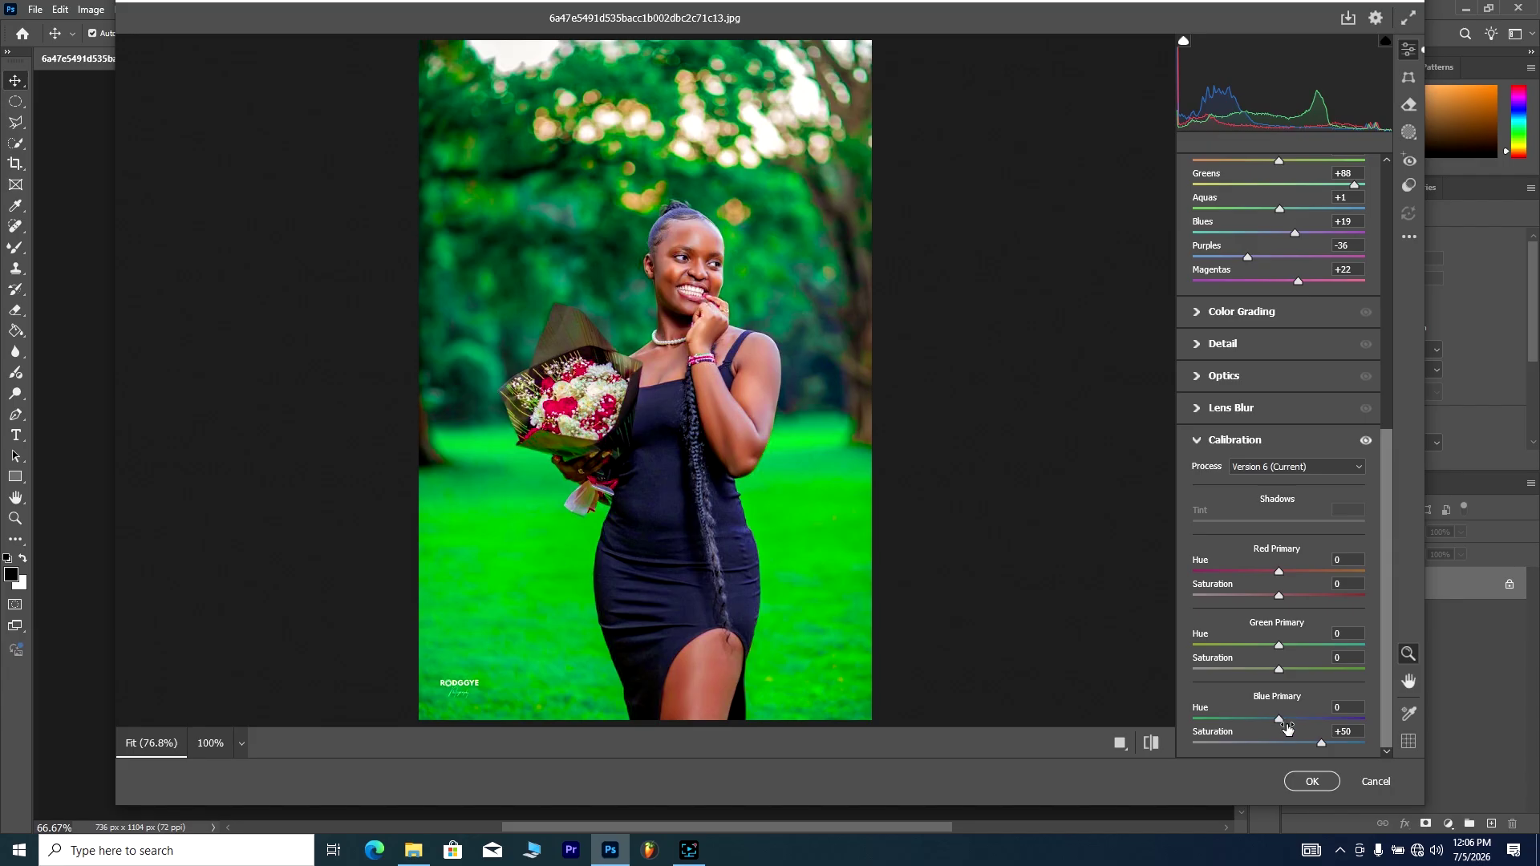
{"action": "mouse_move", "coordinate": [1279, 721]}
{"action": "left_mouse_down"}
{"action": "mouse_move", "coordinate": [1243, 720]}
{"action": "mouse_move", "coordinate": [1277, 729]}
{"action": "left_mouse_up"}
{"action": "left_click", "coordinate": [1313, 782]}
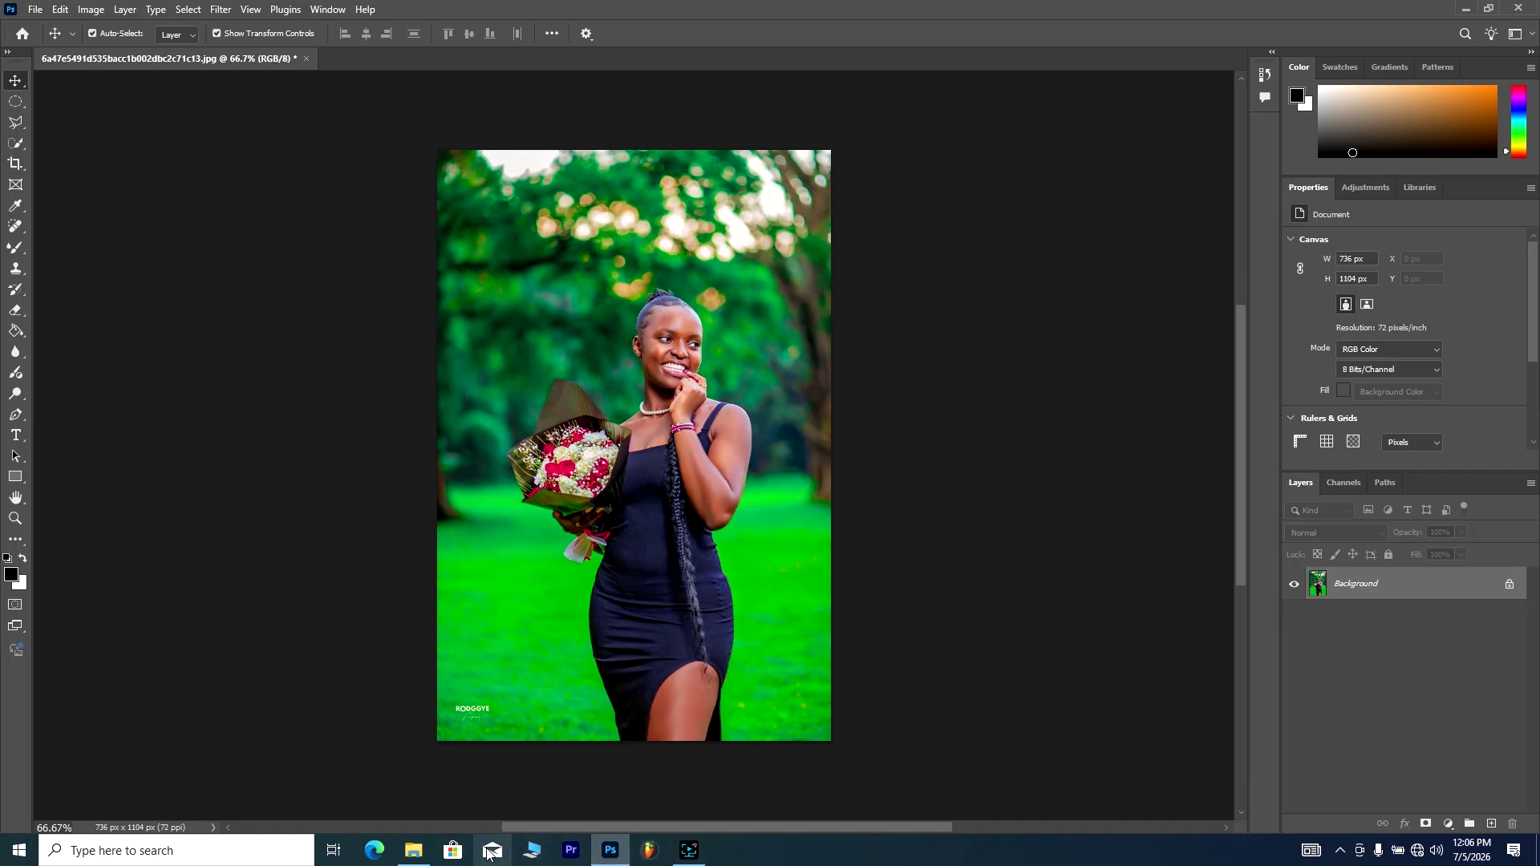
Step: Place the original photo 6a47e5491d535bacc1b002dbc2c71c13 from the foto folder as a layer above the graded Background, then deselect it
{"action": "left_click", "coordinate": [413, 852]}
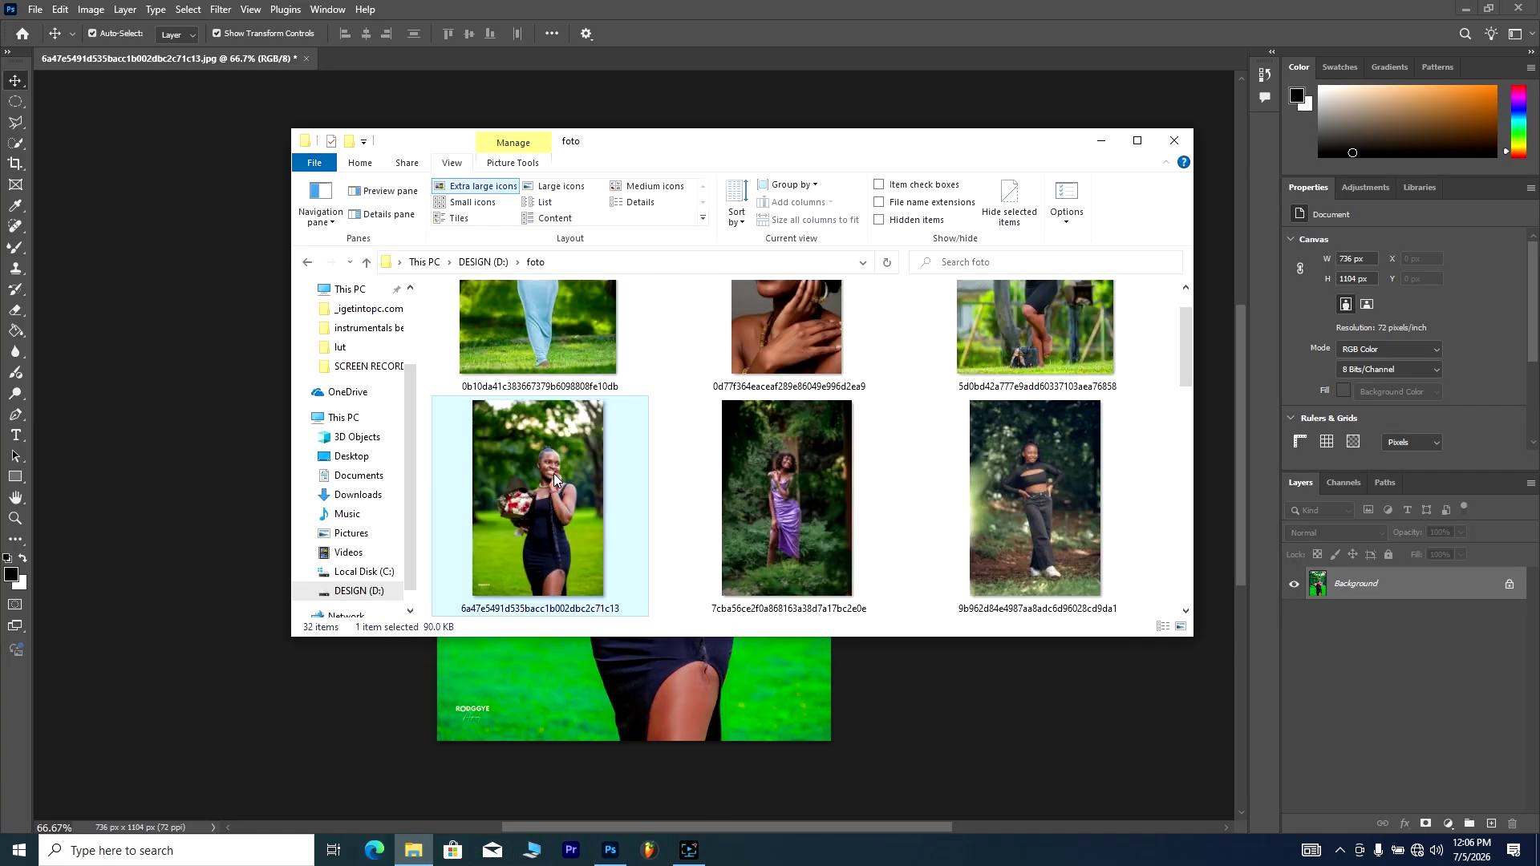
{"action": "left_click_drag", "start_coordinate": [539, 499], "coordinate": [694, 64]}
{"action": "left_click_drag", "start_coordinate": [715, 704], "coordinate": [662, 729]}
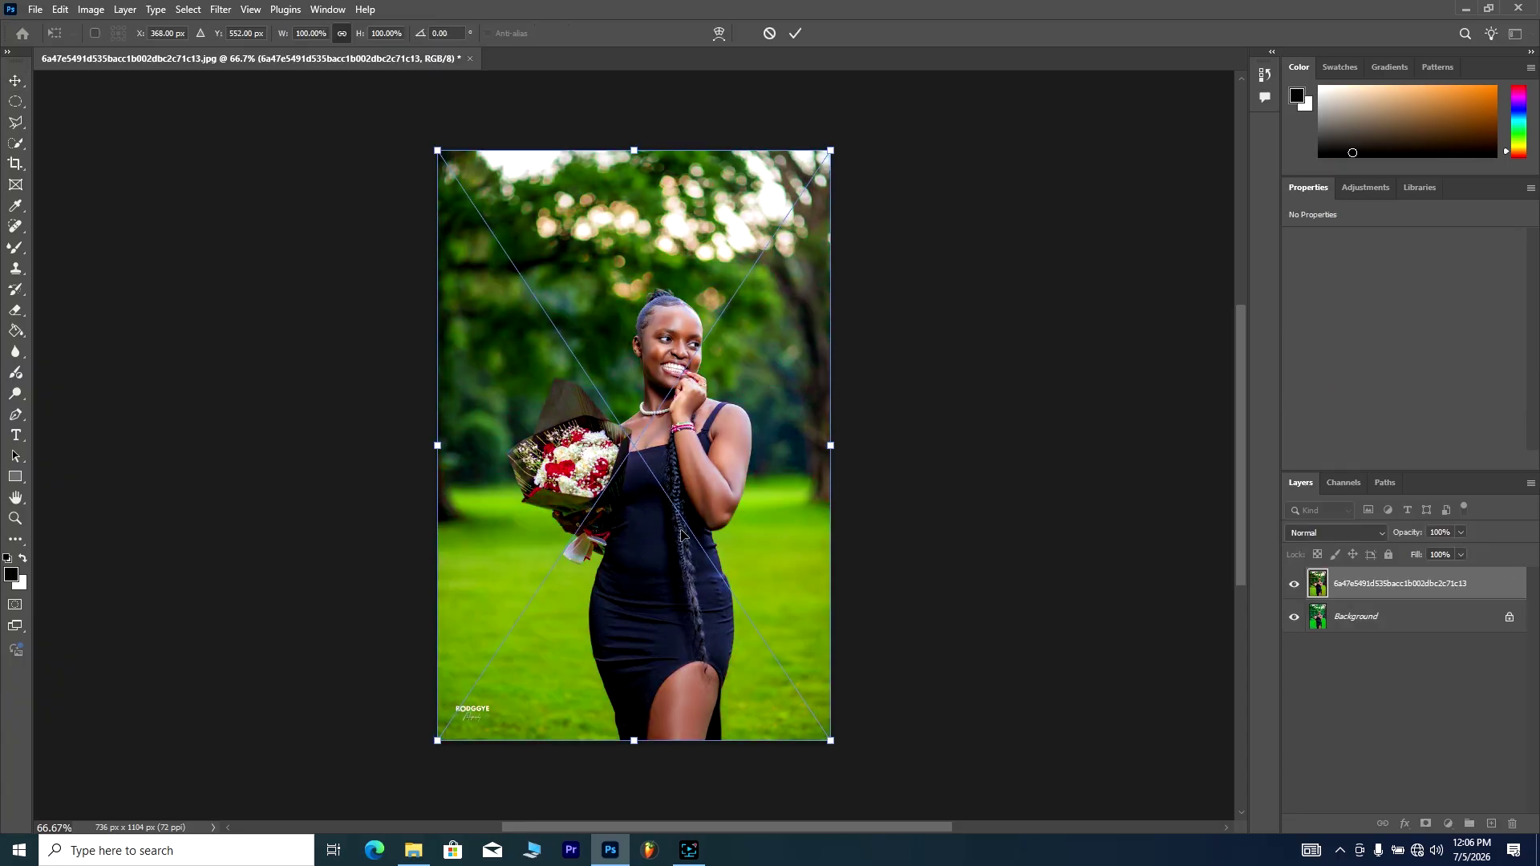
{"action": "left_click", "coordinate": [795, 32]}
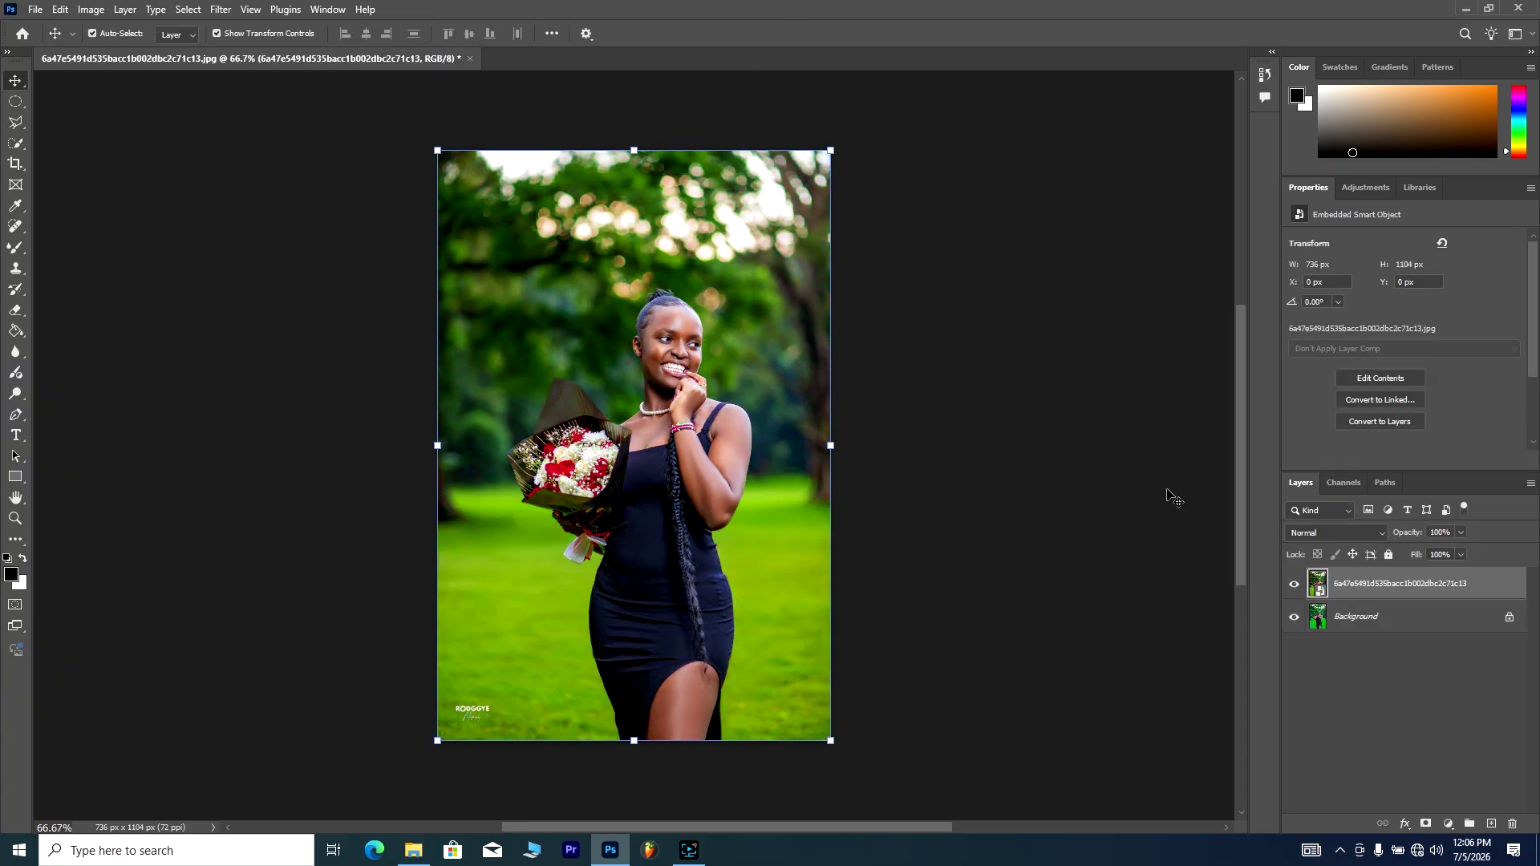
{"action": "left_click_drag", "start_coordinate": [1327, 571], "coordinate": [1351, 632]}
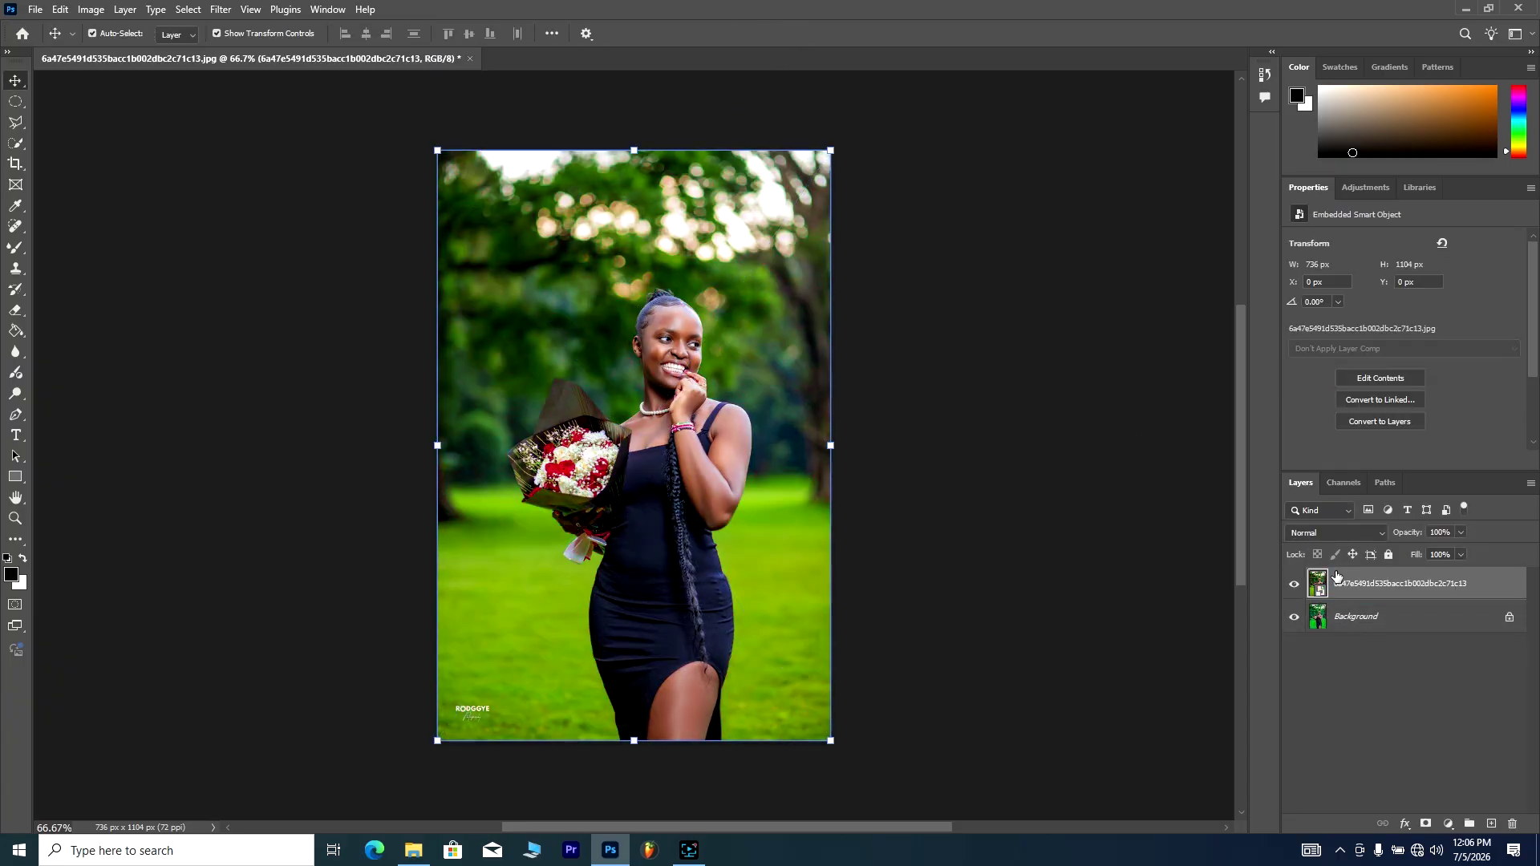
{"action": "left_click", "coordinate": [1127, 481]}
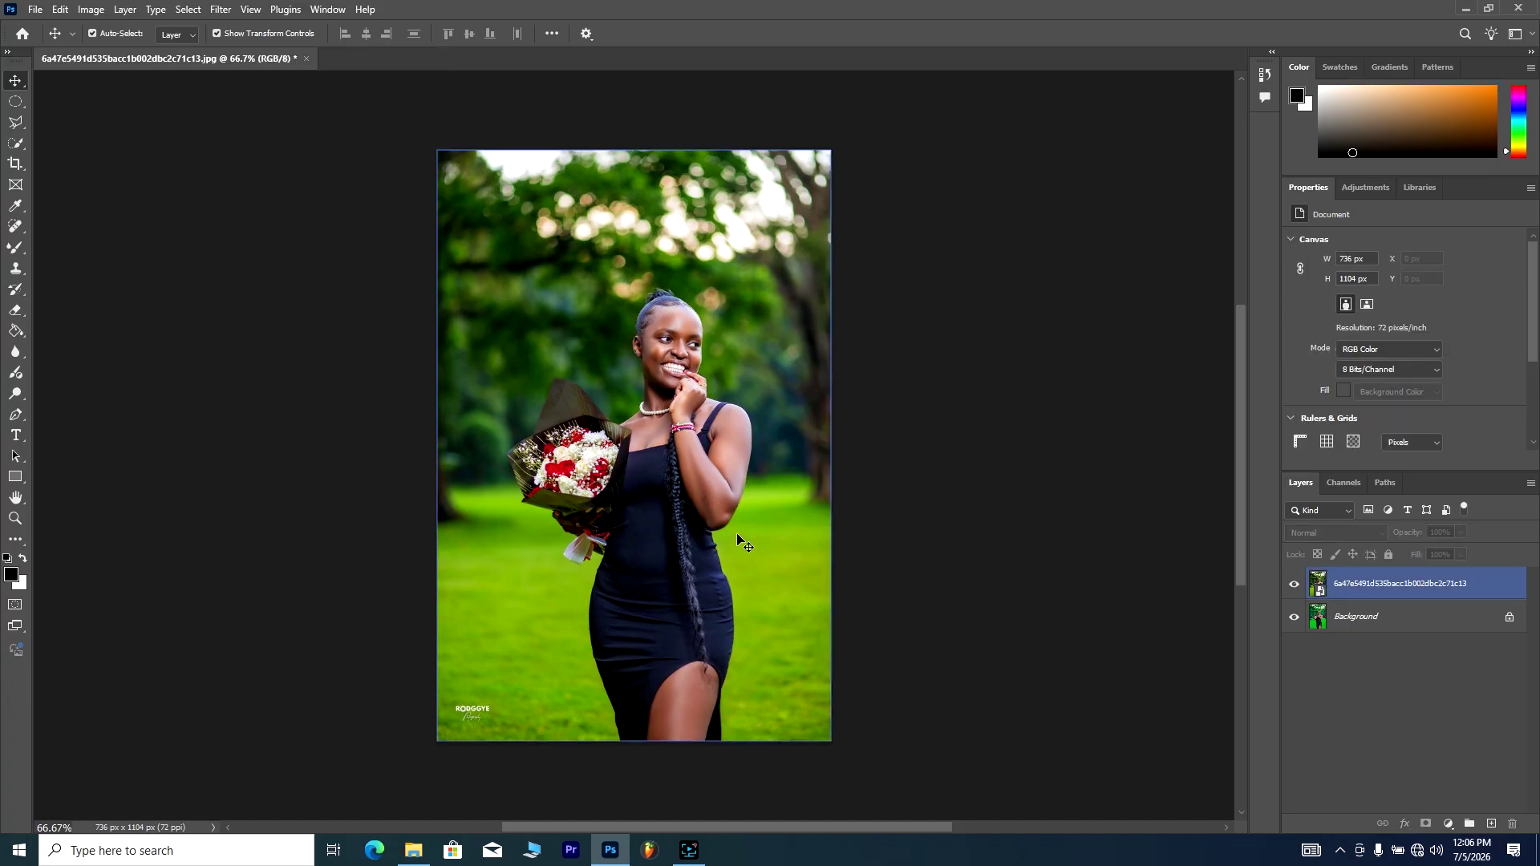
Step: Compare the original with the graded photo by toggling the placed layer's visibility, and leave that layer hidden
{"action": "left_click", "coordinate": [1195, 572]}
{"action": "left_click", "coordinate": [1300, 588]}
{"action": "left_click", "coordinate": [1294, 585]}
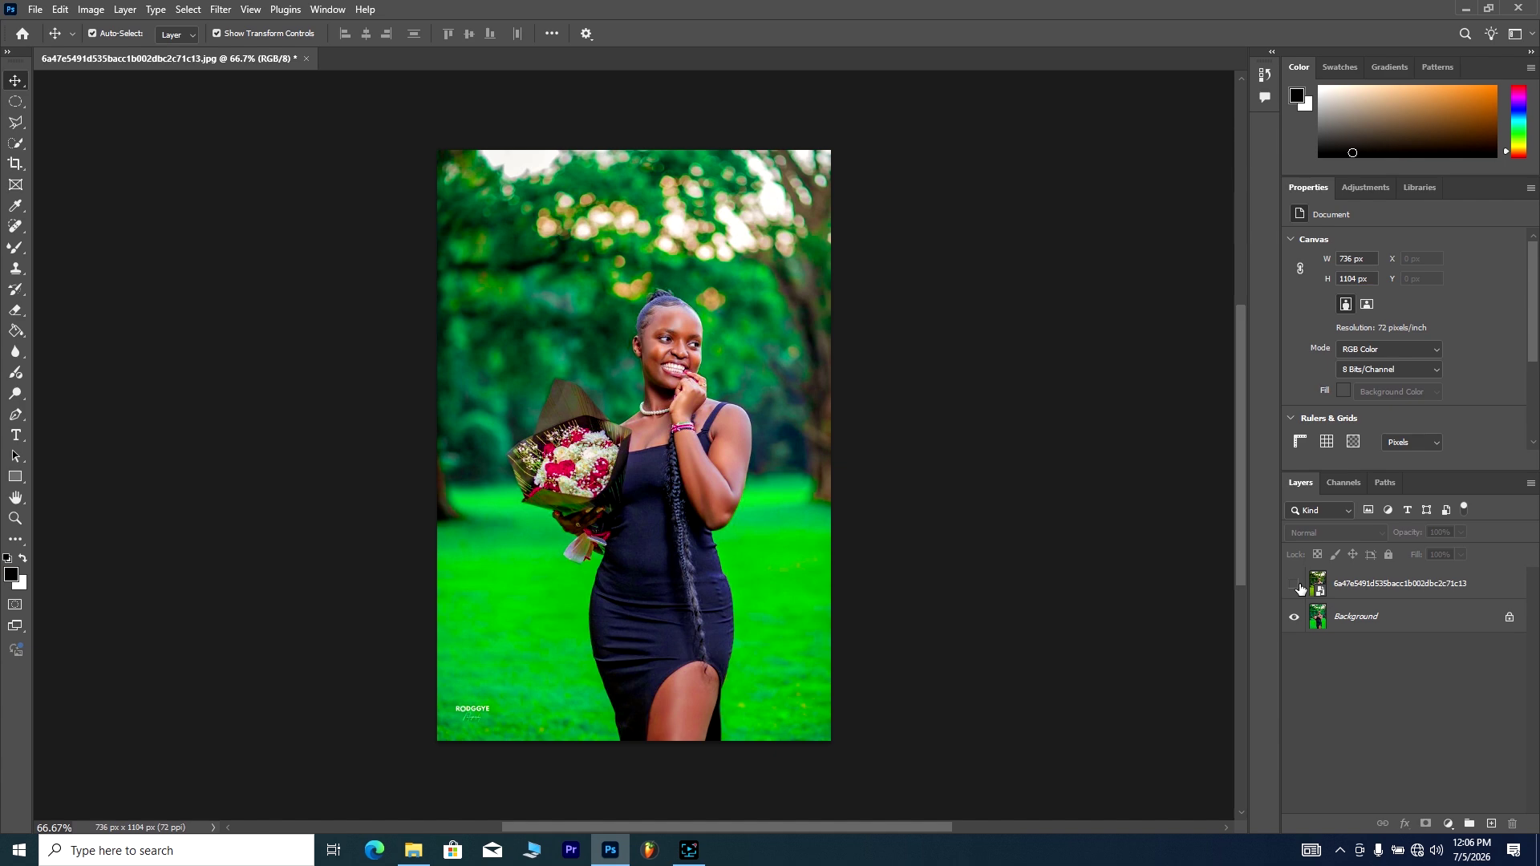
{"action": "left_click", "coordinate": [1295, 585]}
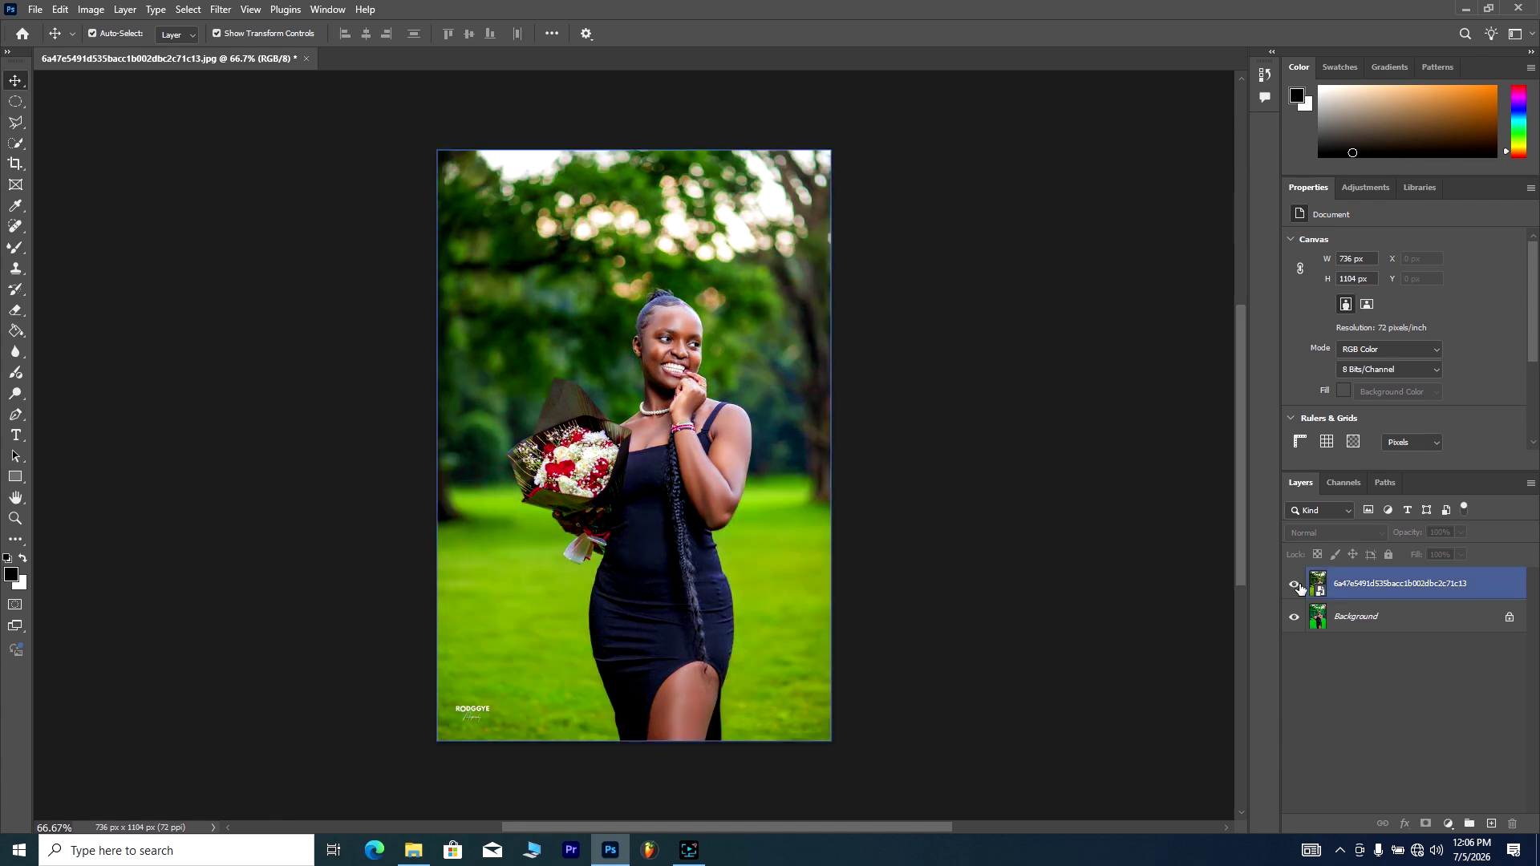
{"action": "left_click", "coordinate": [1300, 588]}
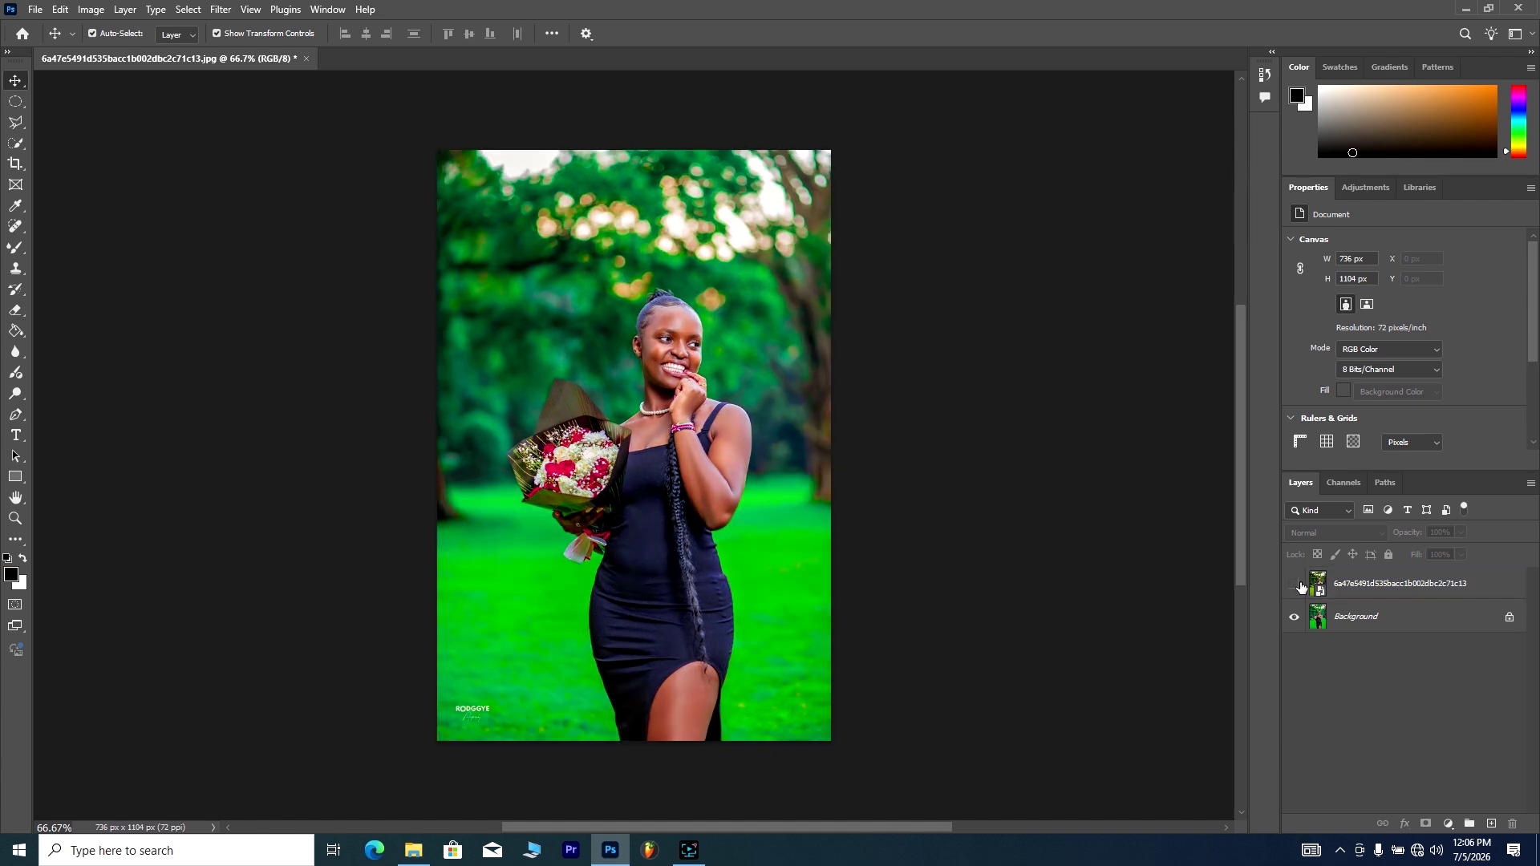
{"action": "left_click", "coordinate": [1295, 584]}
{"action": "left_click", "coordinate": [1297, 586]}
{"action": "left_click", "coordinate": [1297, 585]}
{"action": "left_click", "coordinate": [1297, 583]}
{"action": "left_click", "coordinate": [1322, 588]}
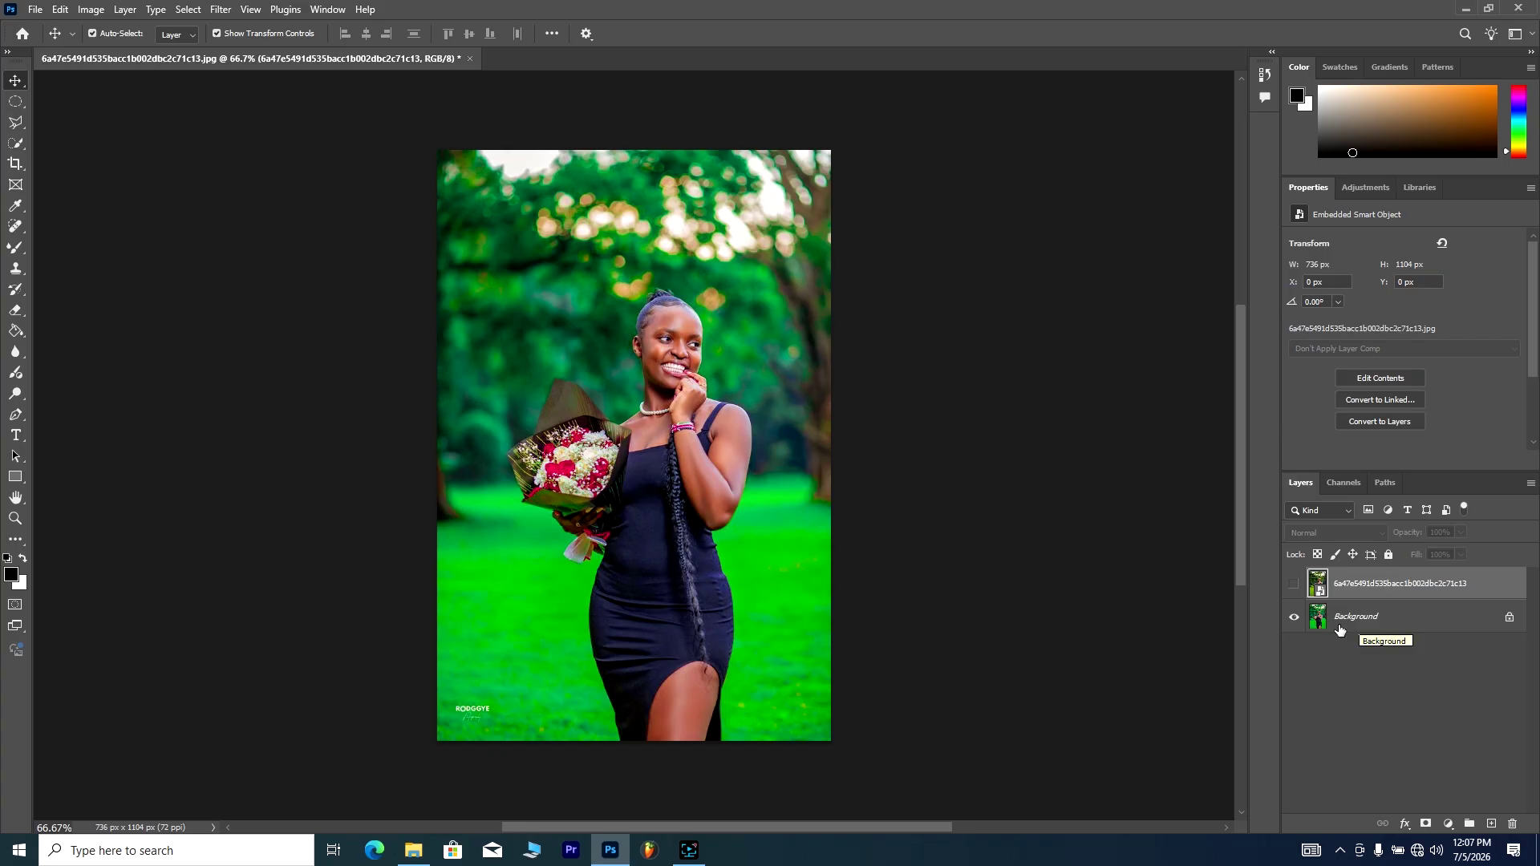
{"action": "key", "text": "ctrl+plus"}
{"action": "key", "text": "ctrl+plus"}
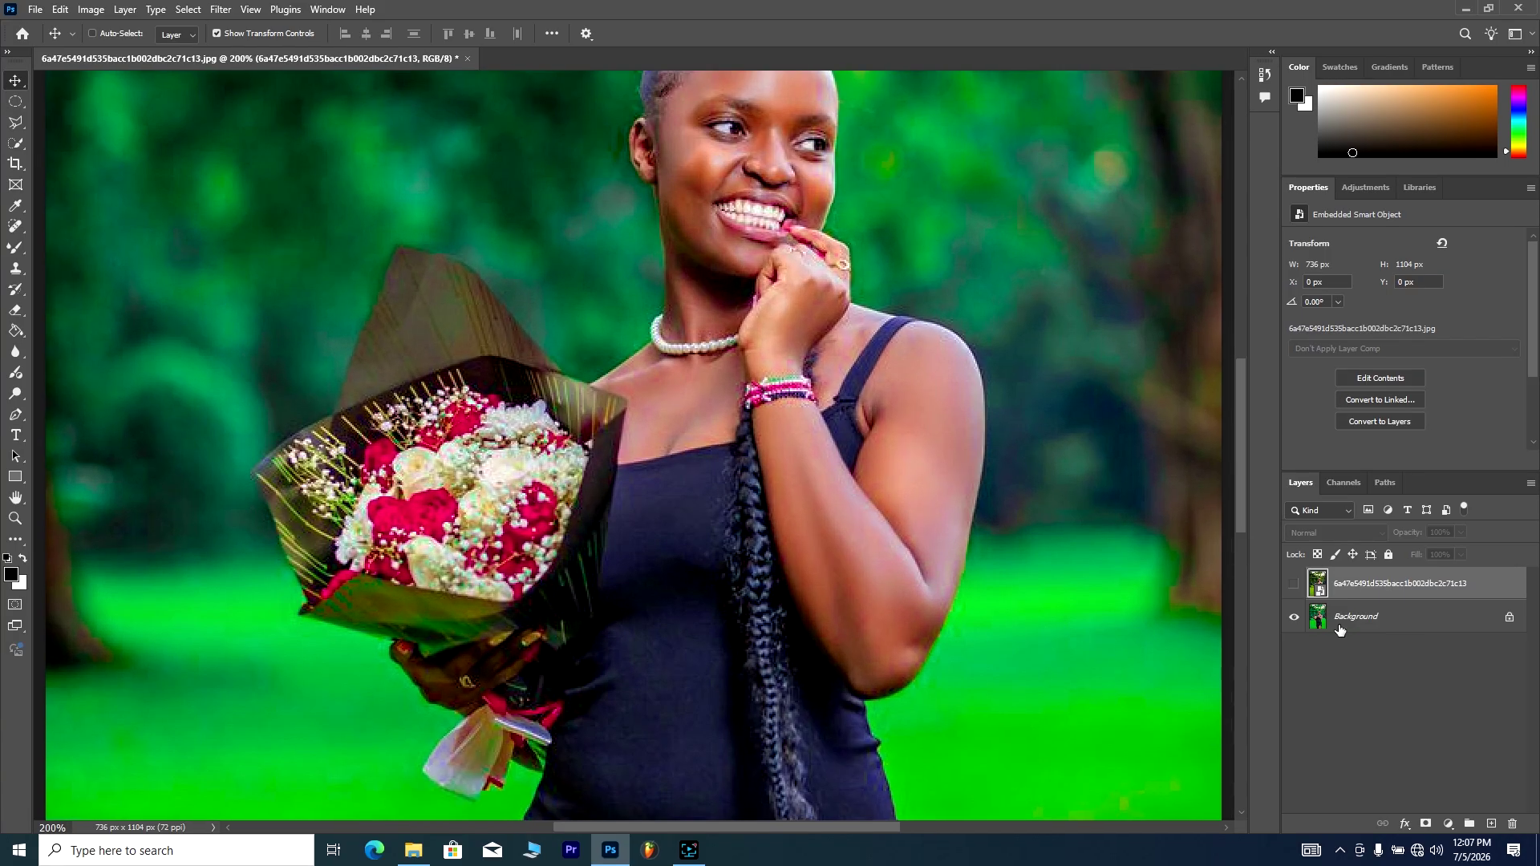
{"action": "key", "text": "ctrl+minus"}
{"action": "key", "text": "ctrl+minus"}
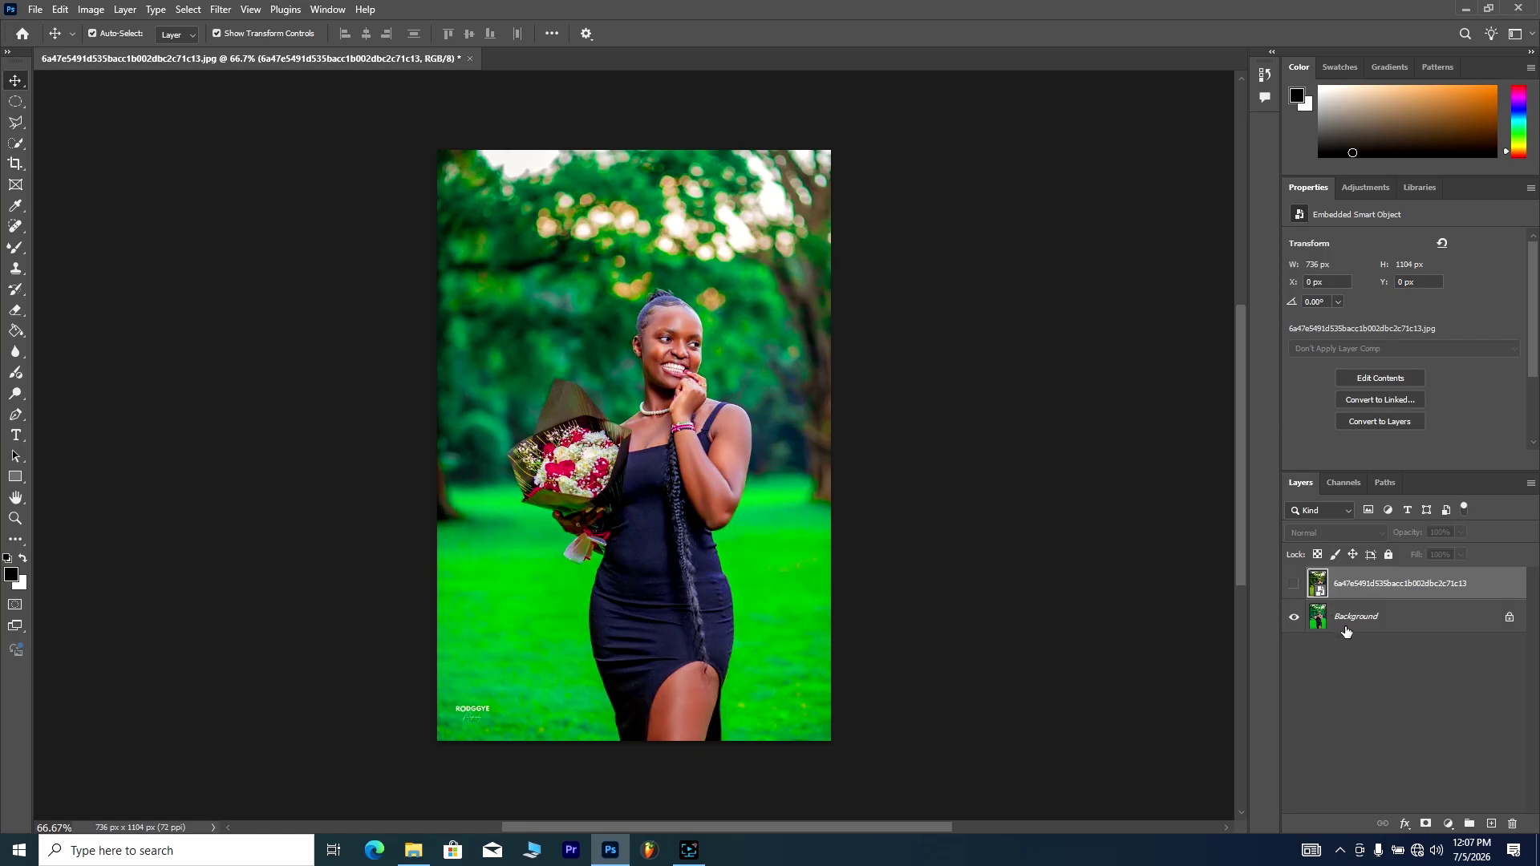
Step: Duplicate the graded Background layer twice and hide the upper copy
{"action": "left_click", "coordinate": [1374, 619]}
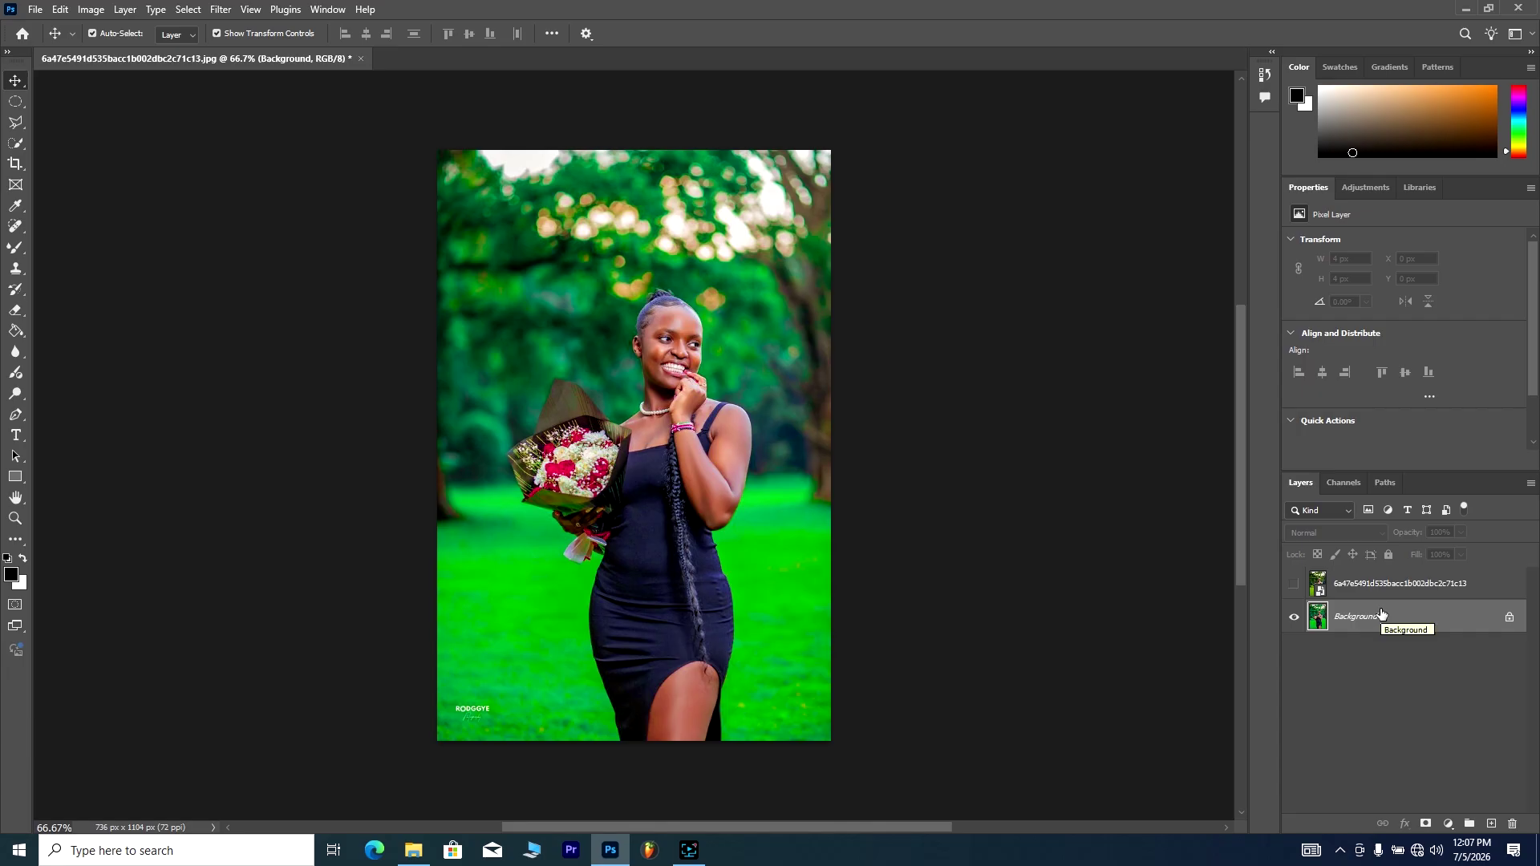
{"action": "key", "text": "ctrl"}
{"action": "key", "text": "ctrl+j"}
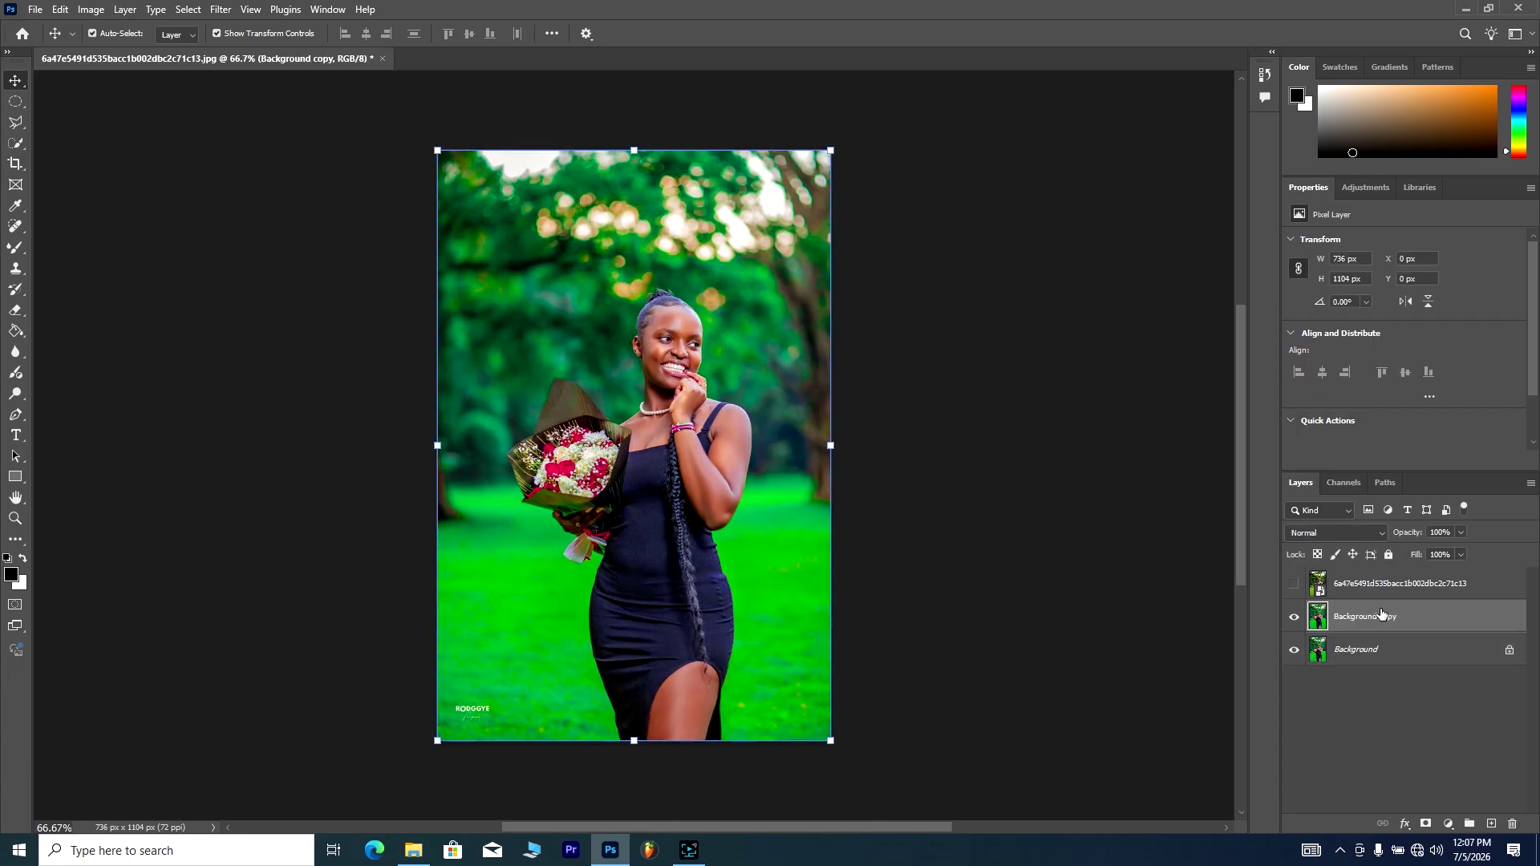
{"action": "key", "text": "ctrl+j"}
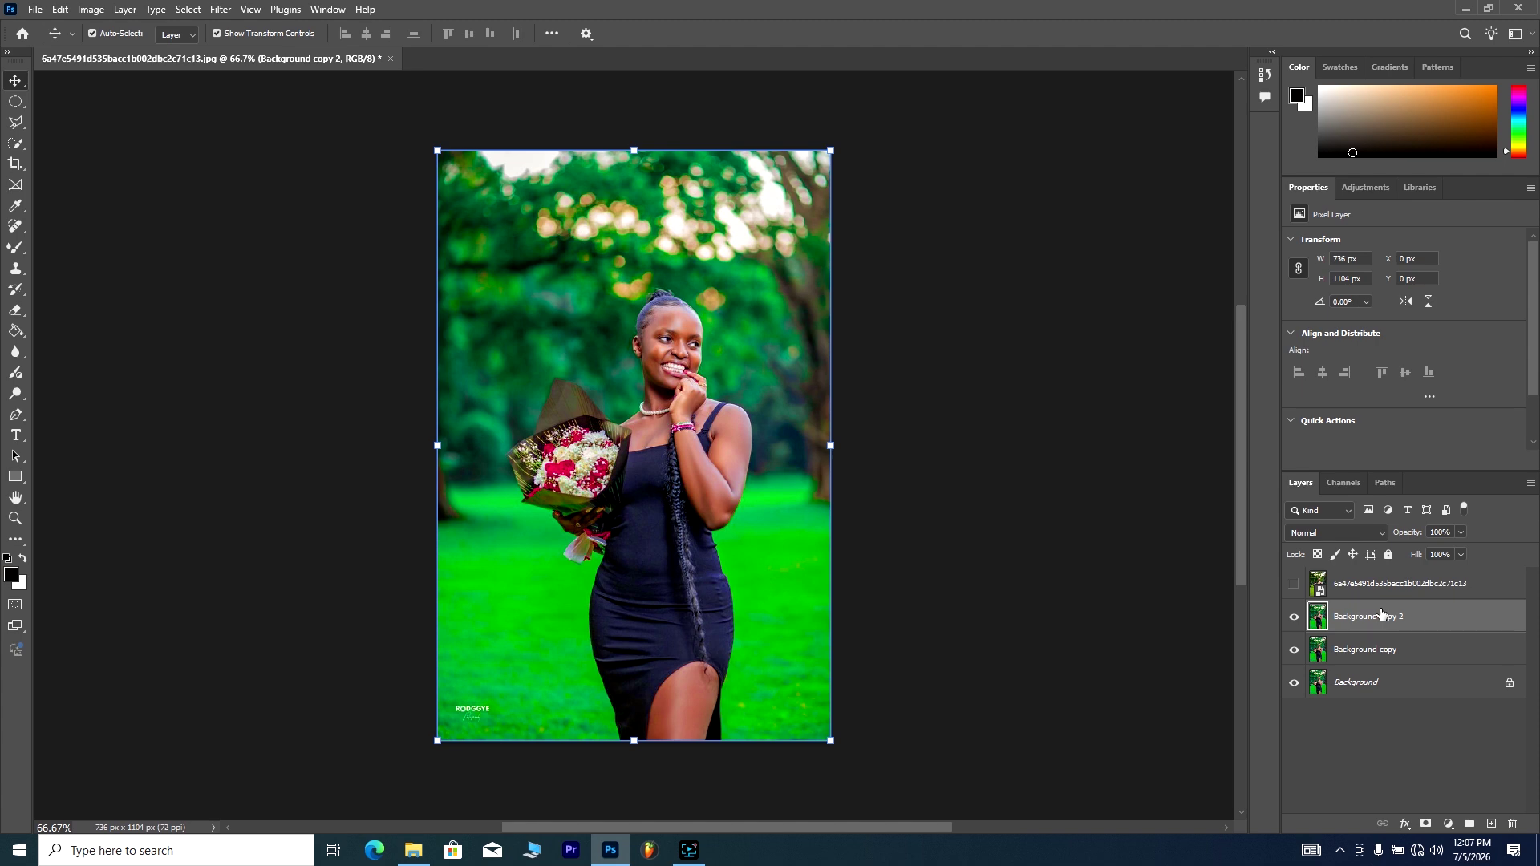
{"action": "left_click", "coordinate": [1363, 650]}
{"action": "left_click", "coordinate": [1293, 620]}
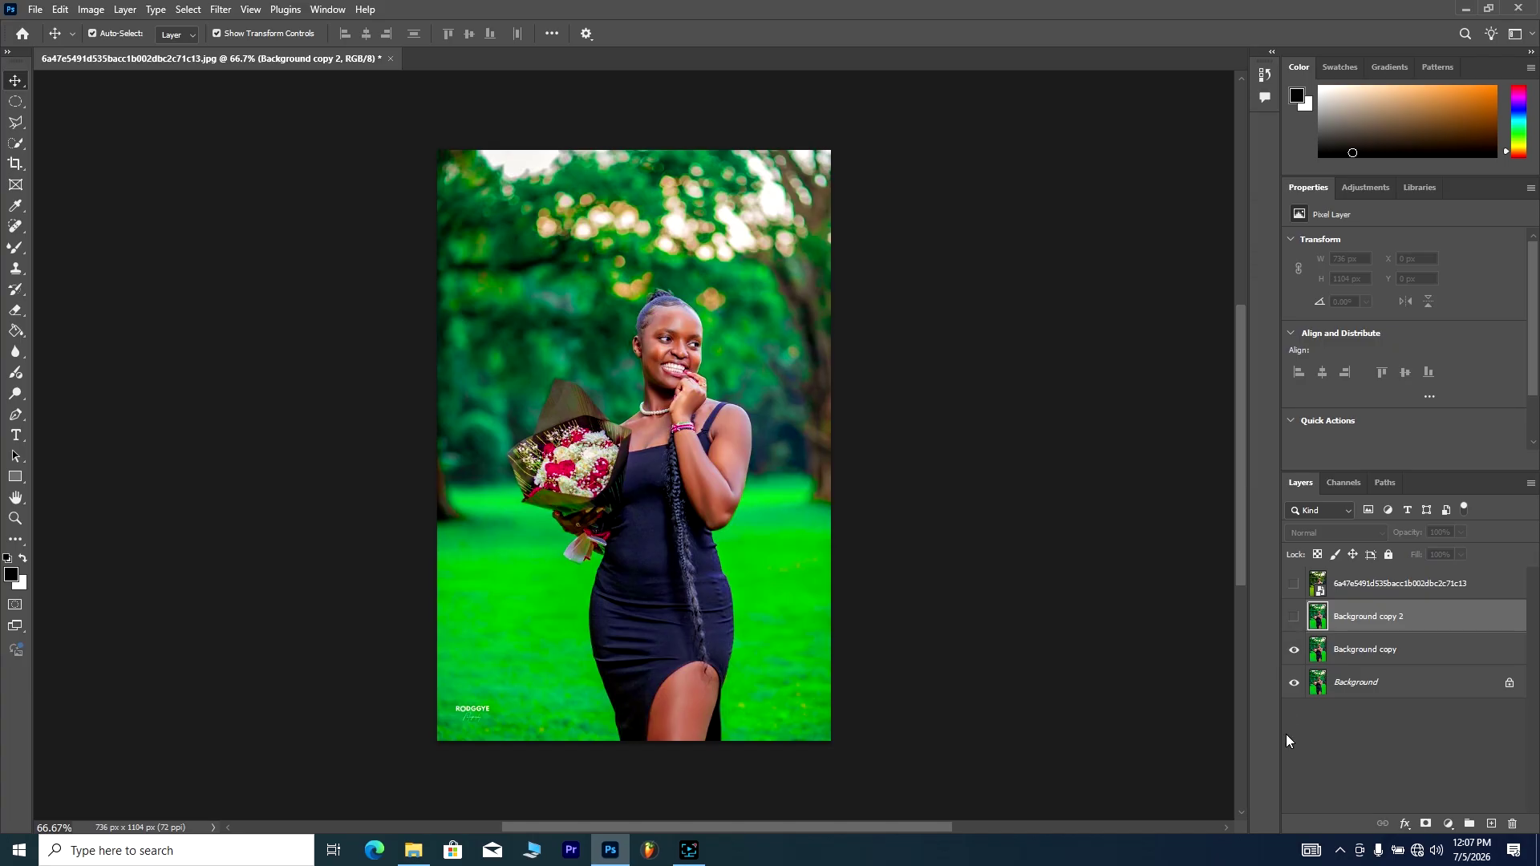
Step: Open the Gaussian Blur filter for the Background copy layer and position its preview over the woman's face
{"action": "left_click", "coordinate": [1372, 654]}
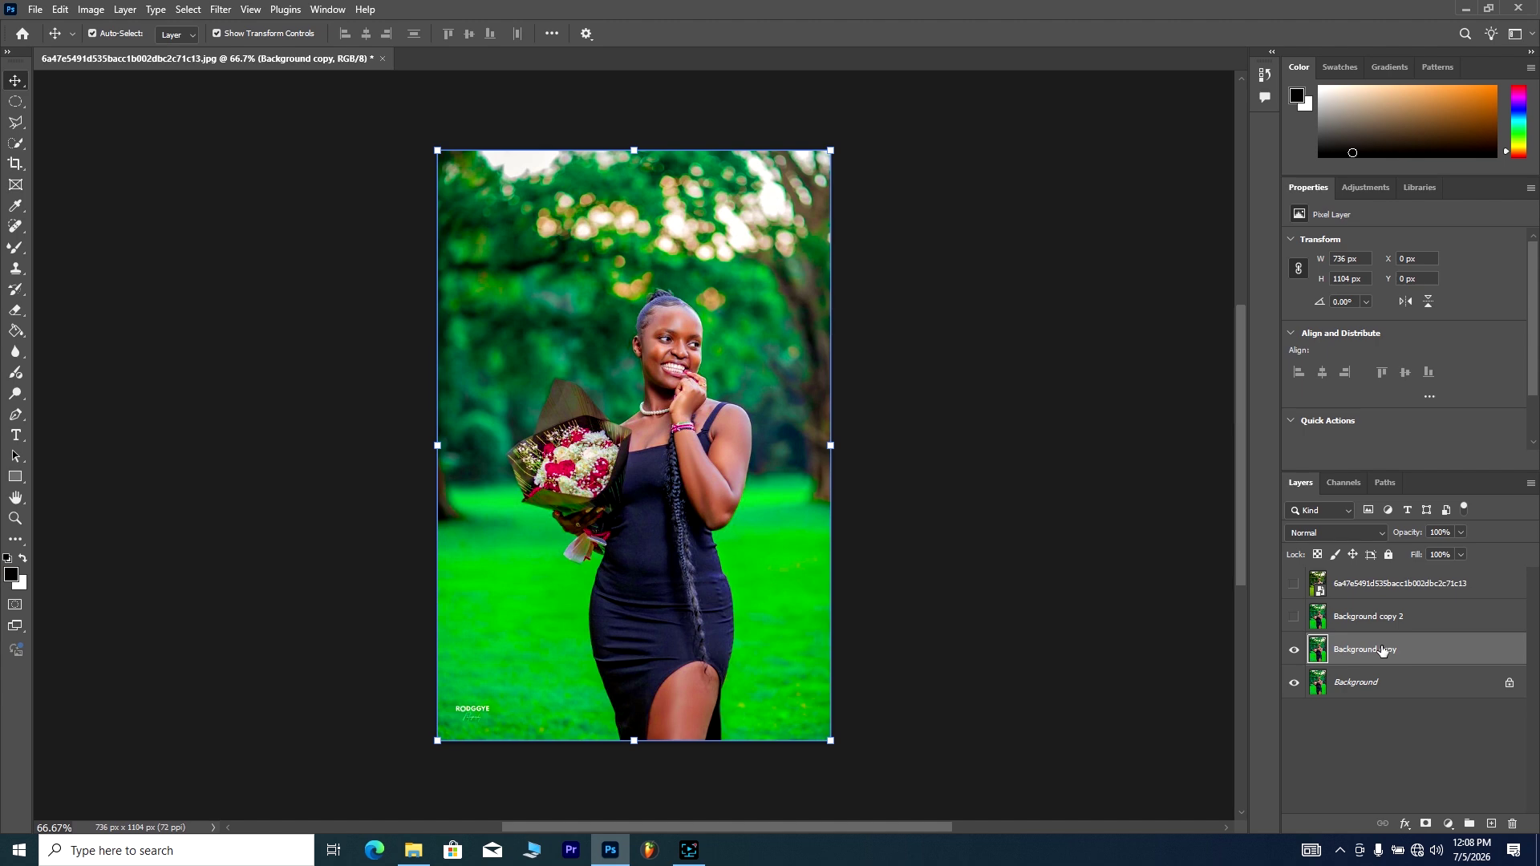
{"action": "left_click", "coordinate": [215, 11]}
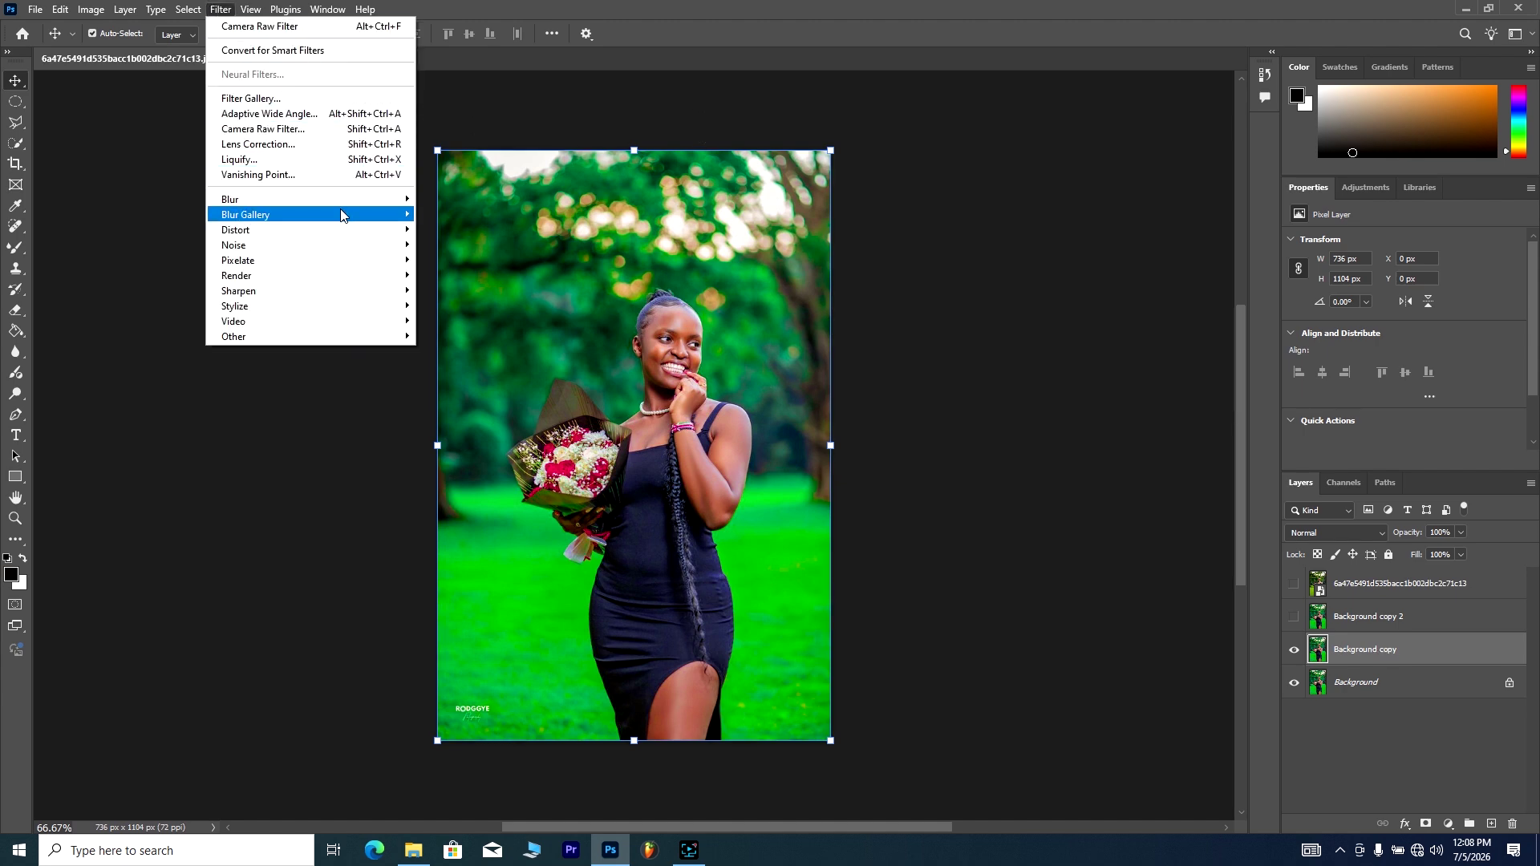
{"action": "mouse_move", "coordinate": [288, 203]}
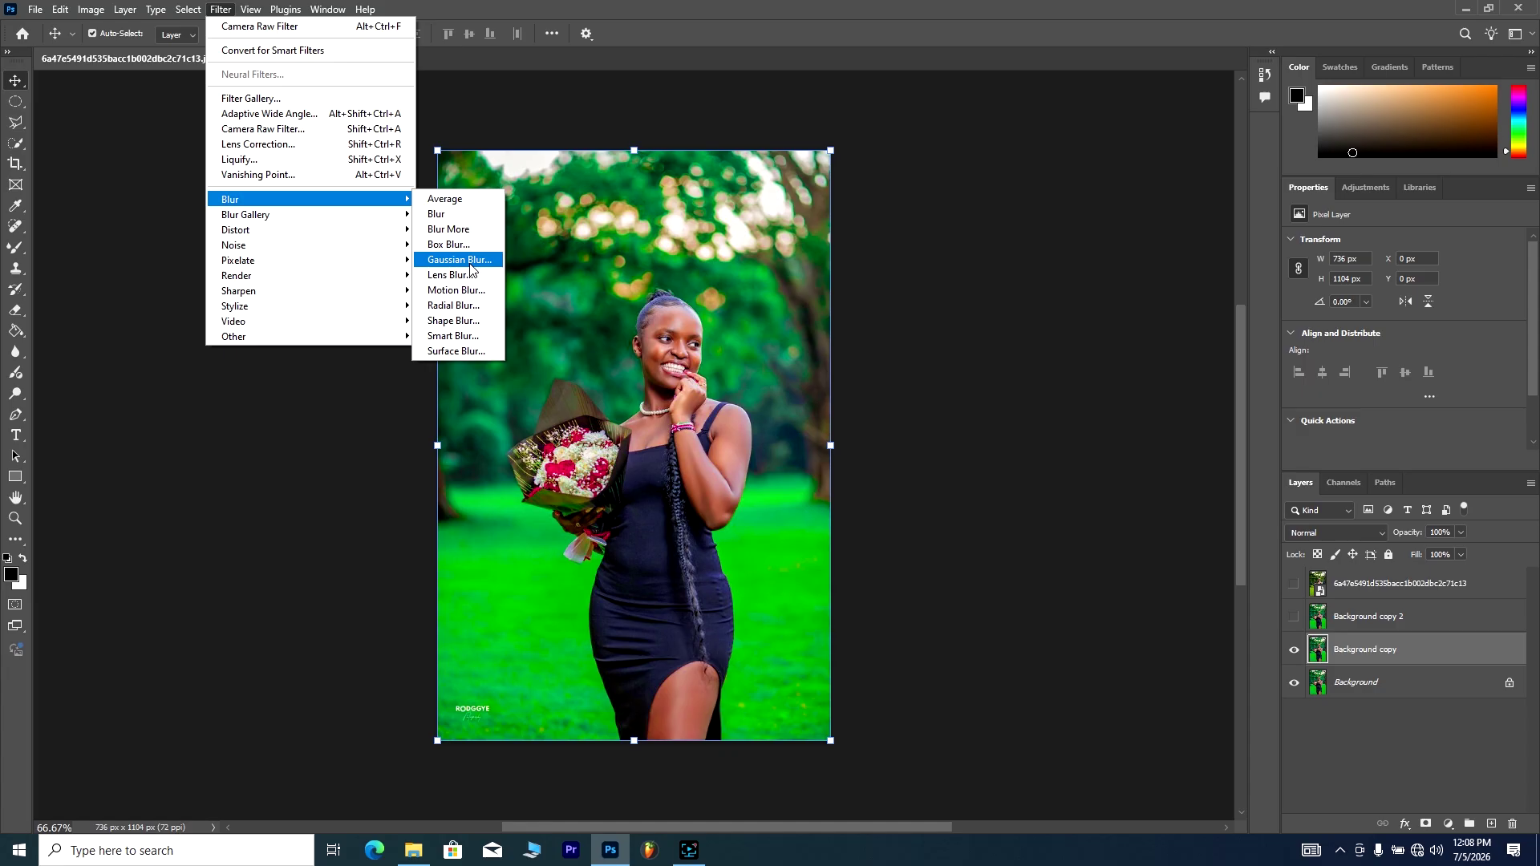
{"action": "left_click", "coordinate": [459, 260]}
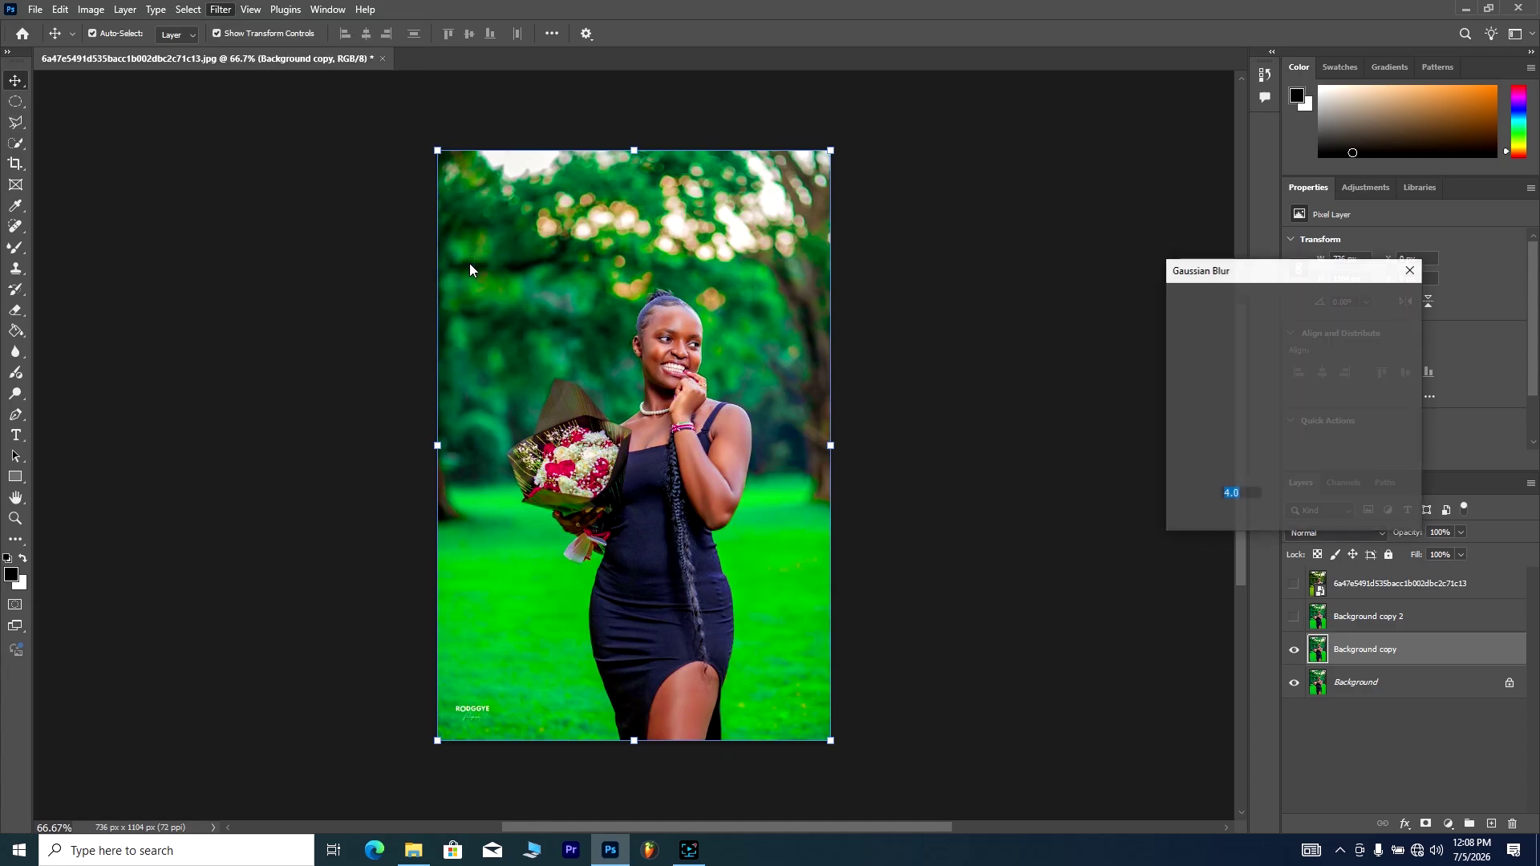
{"action": "left_click_drag", "start_coordinate": [1289, 282], "coordinate": [1107, 180]}
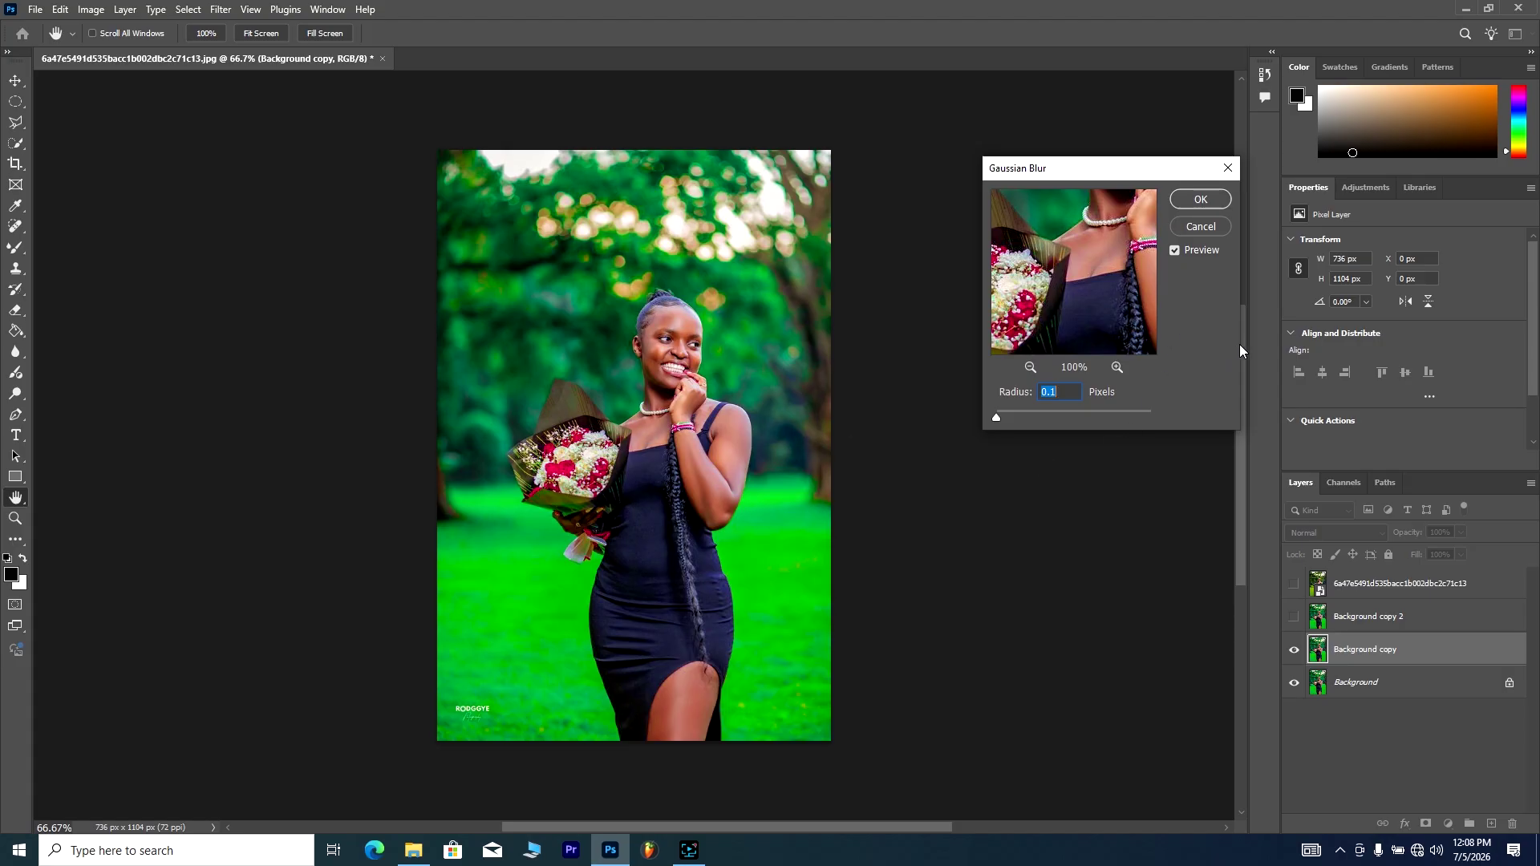
{"action": "left_click", "coordinate": [679, 323]}
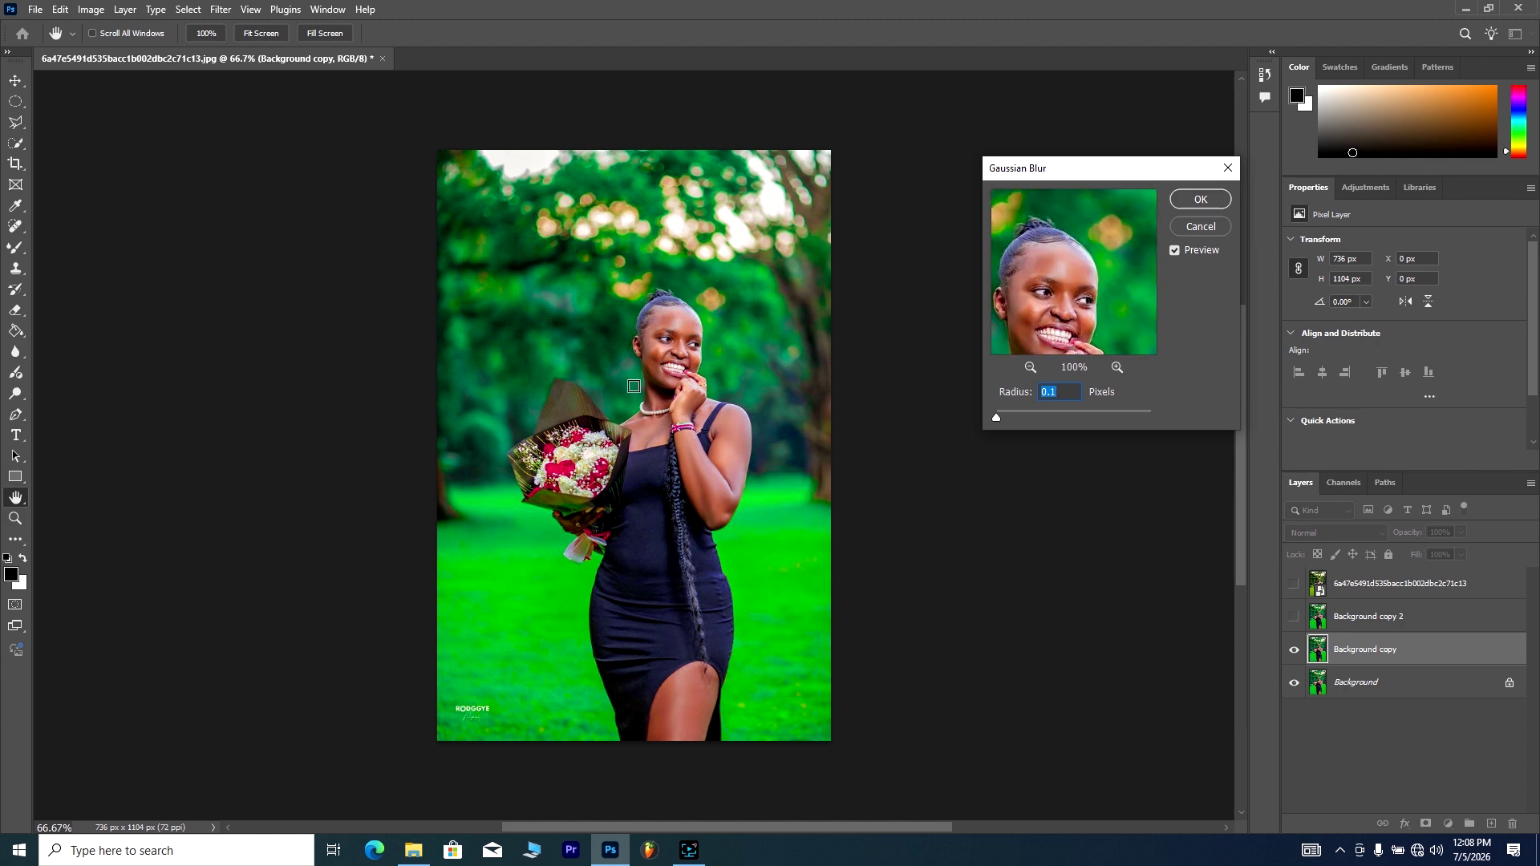
{"action": "left_click", "coordinate": [677, 705]}
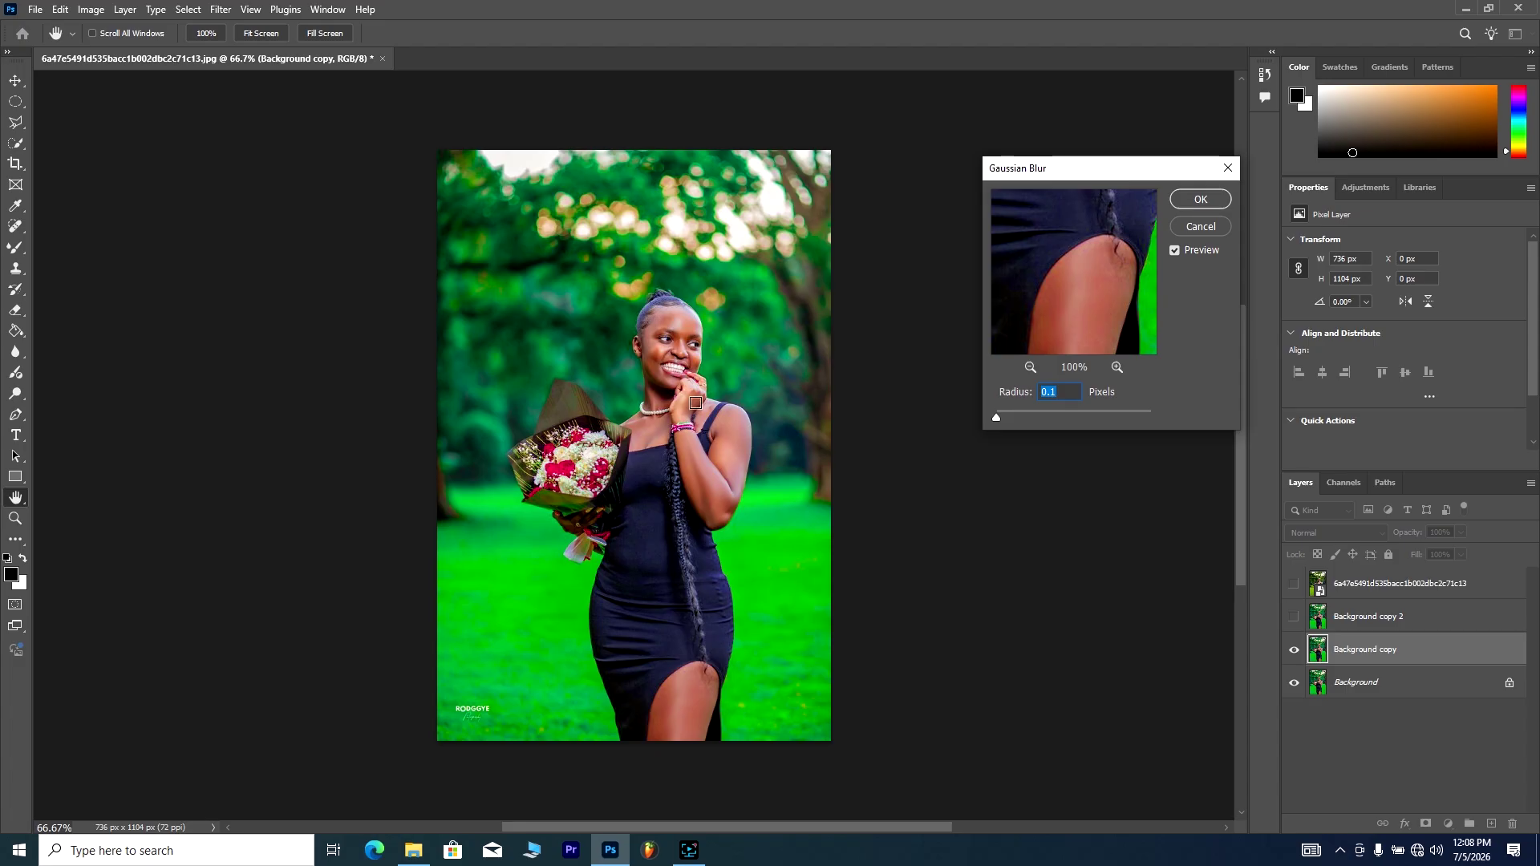
{"action": "left_click", "coordinate": [651, 349]}
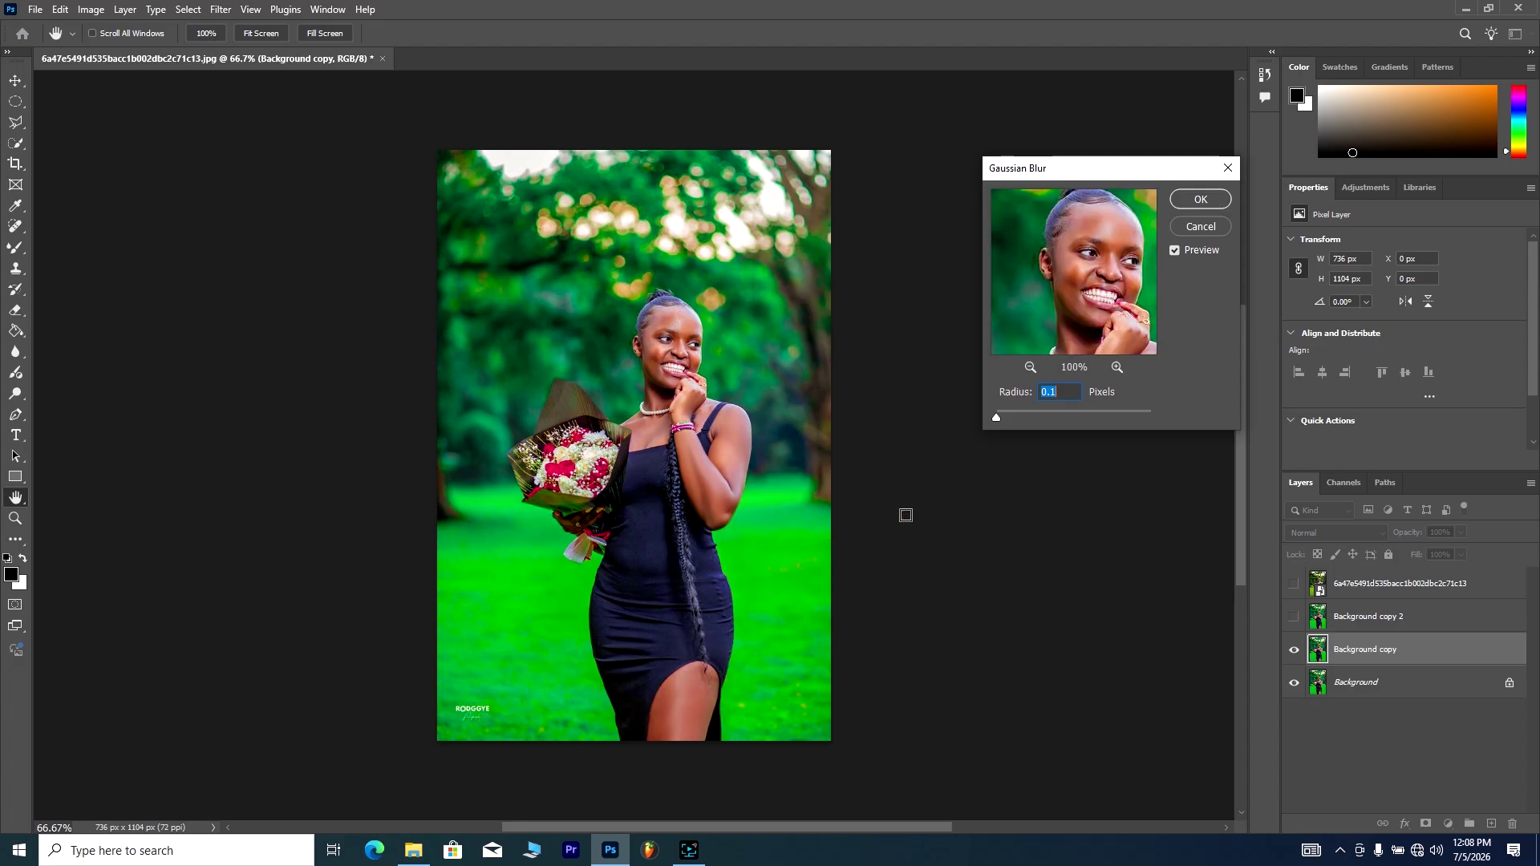
{"action": "left_click_drag", "start_coordinate": [1090, 247], "coordinate": [1066, 255]}
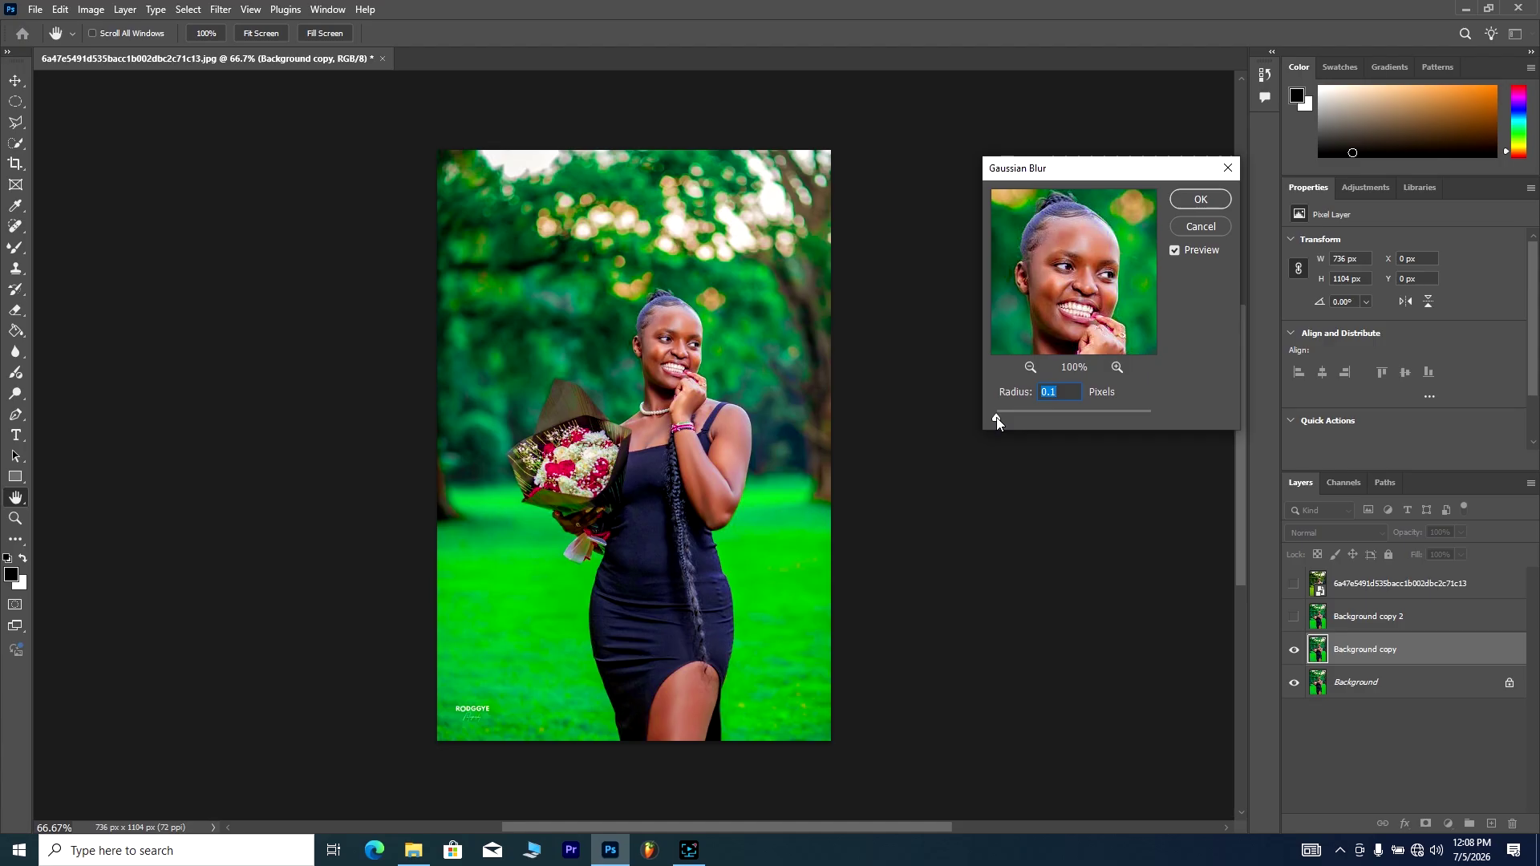
Step: Set the Gaussian Blur radius to 2.3 pixels and apply the blur to the Background copy layer
{"action": "left_click_drag", "start_coordinate": [996, 417], "coordinate": [1001, 417]}
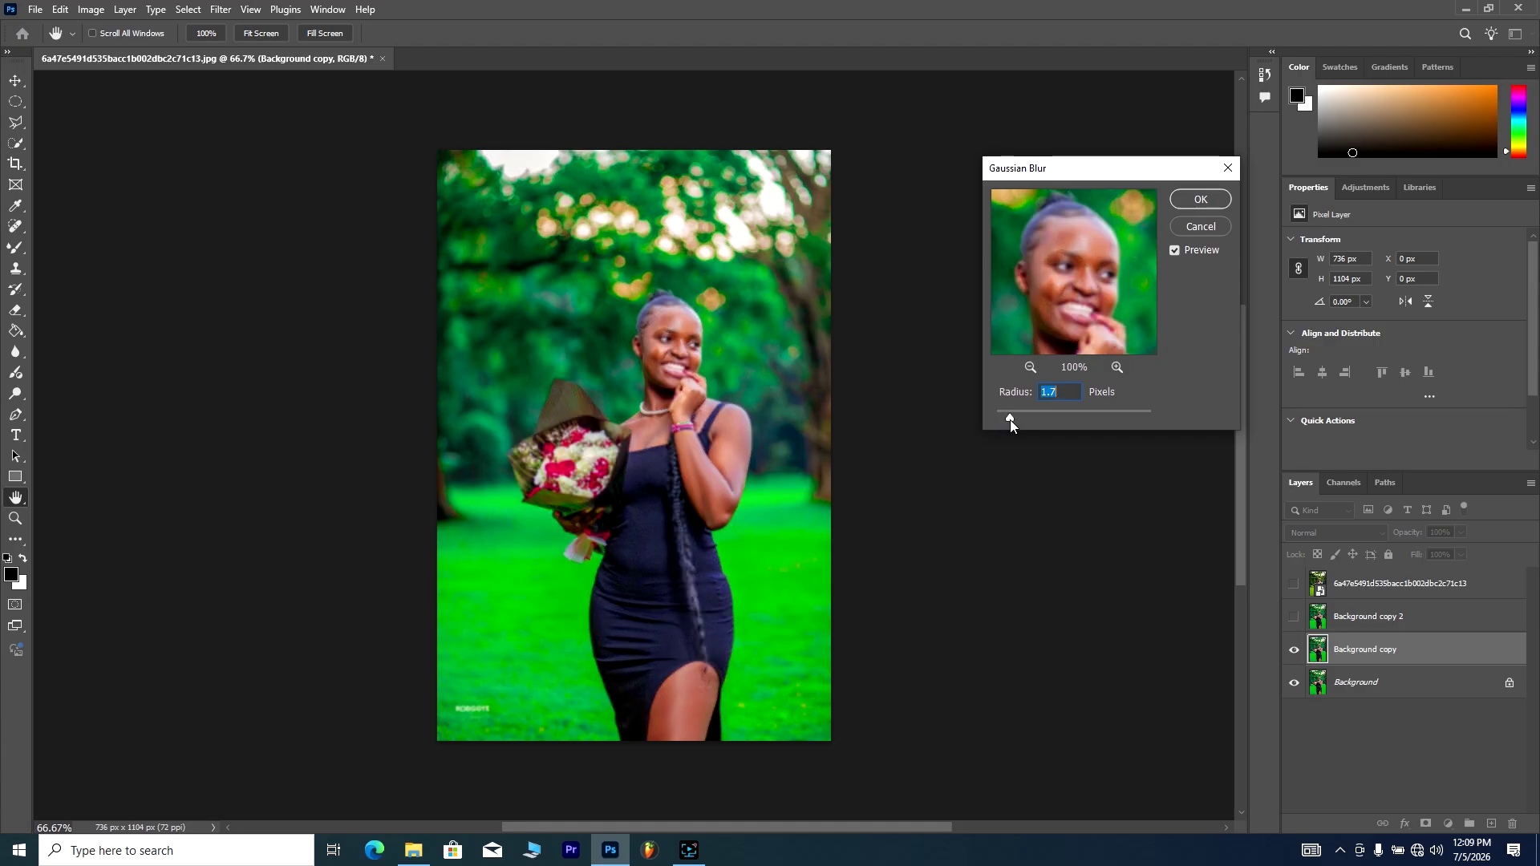
{"action": "left_click_drag", "start_coordinate": [1009, 420], "coordinate": [1013, 421]}
{"action": "left_click_drag", "start_coordinate": [1101, 243], "coordinate": [1099, 279]}
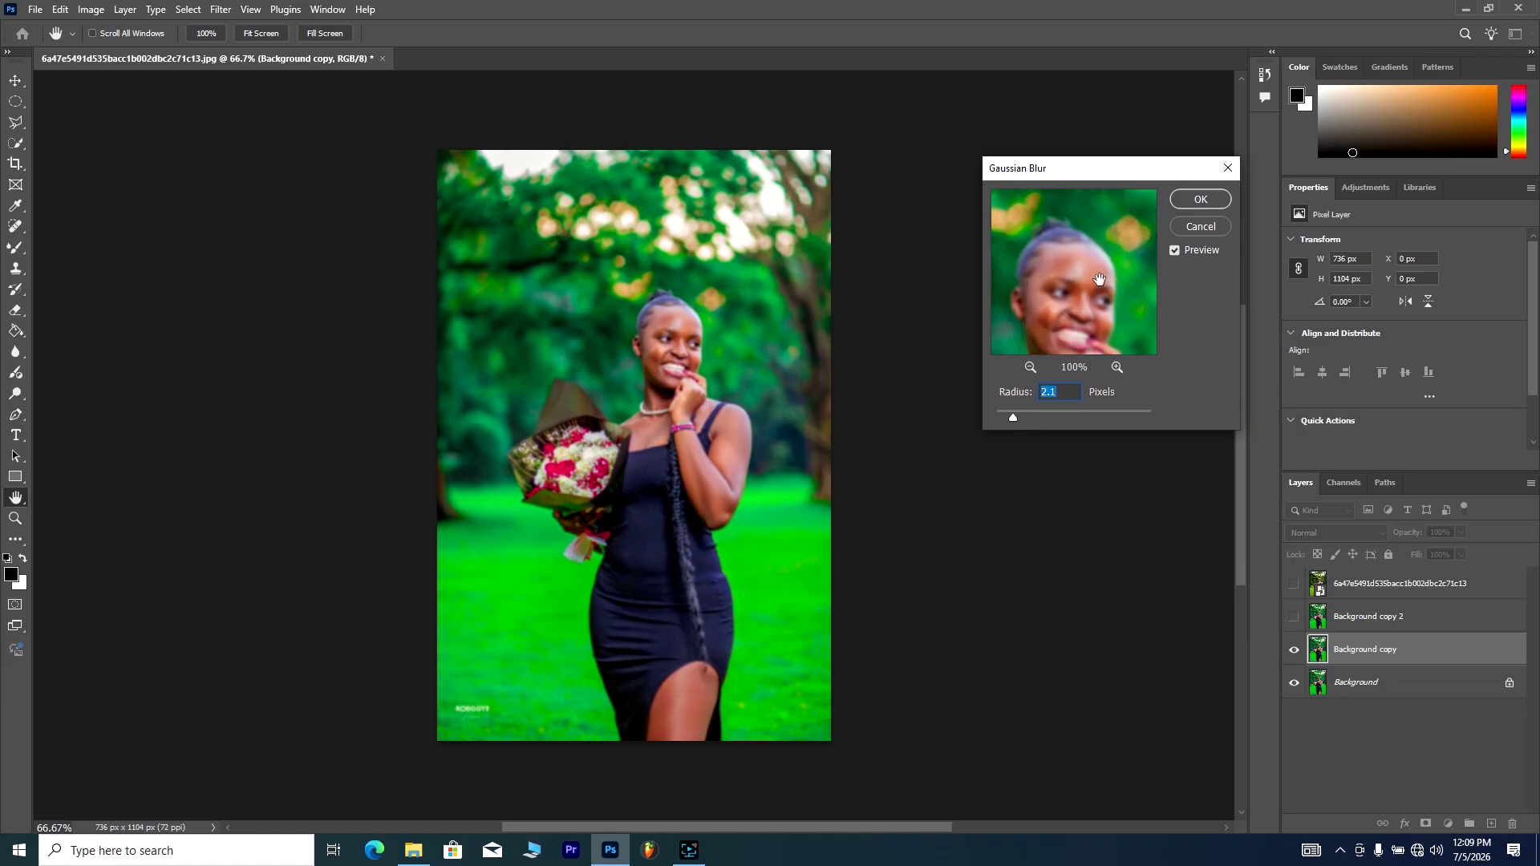
{"action": "key", "text": "Up"}
{"action": "key", "text": "Down"}
{"action": "left_click", "coordinate": [1201, 202]}
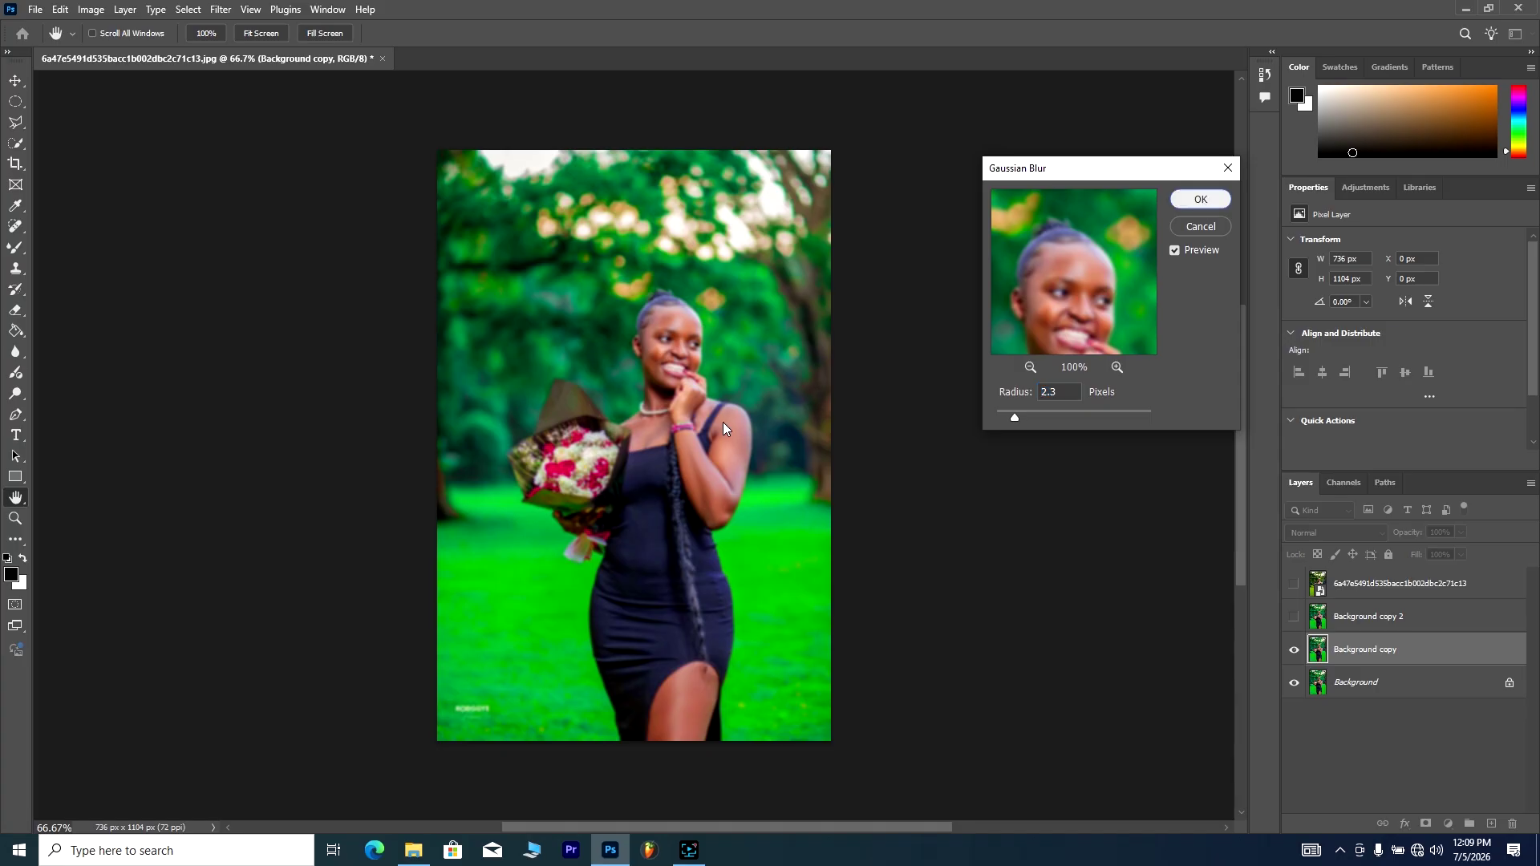
{"action": "key", "text": "v"}
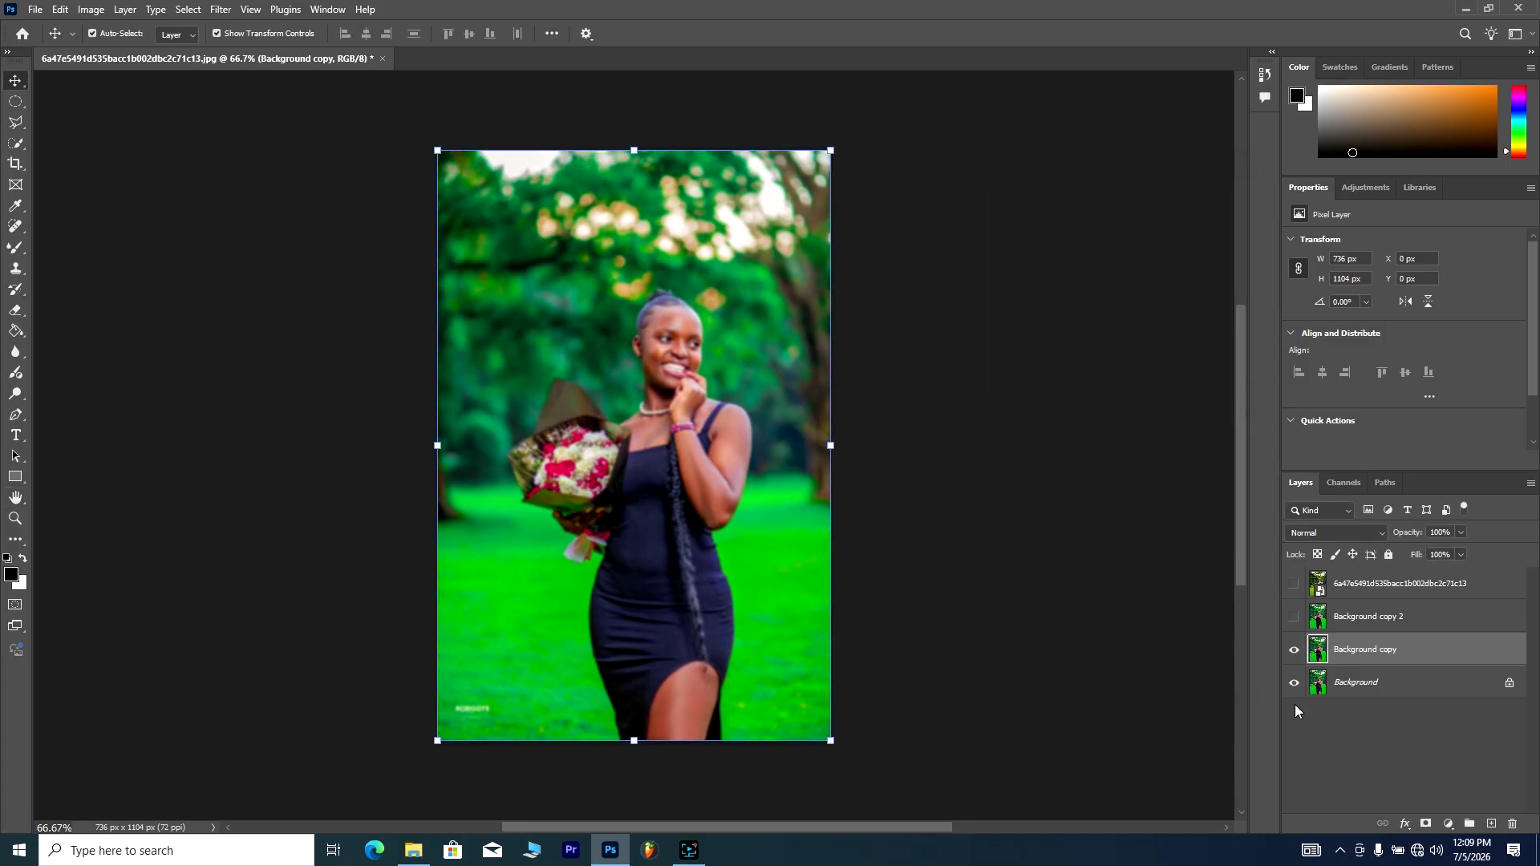
Step: Show the Background copy 2 layer again and rename it TEXTURE
{"action": "left_click", "coordinate": [1296, 619]}
{"action": "left_click", "coordinate": [1327, 622]}
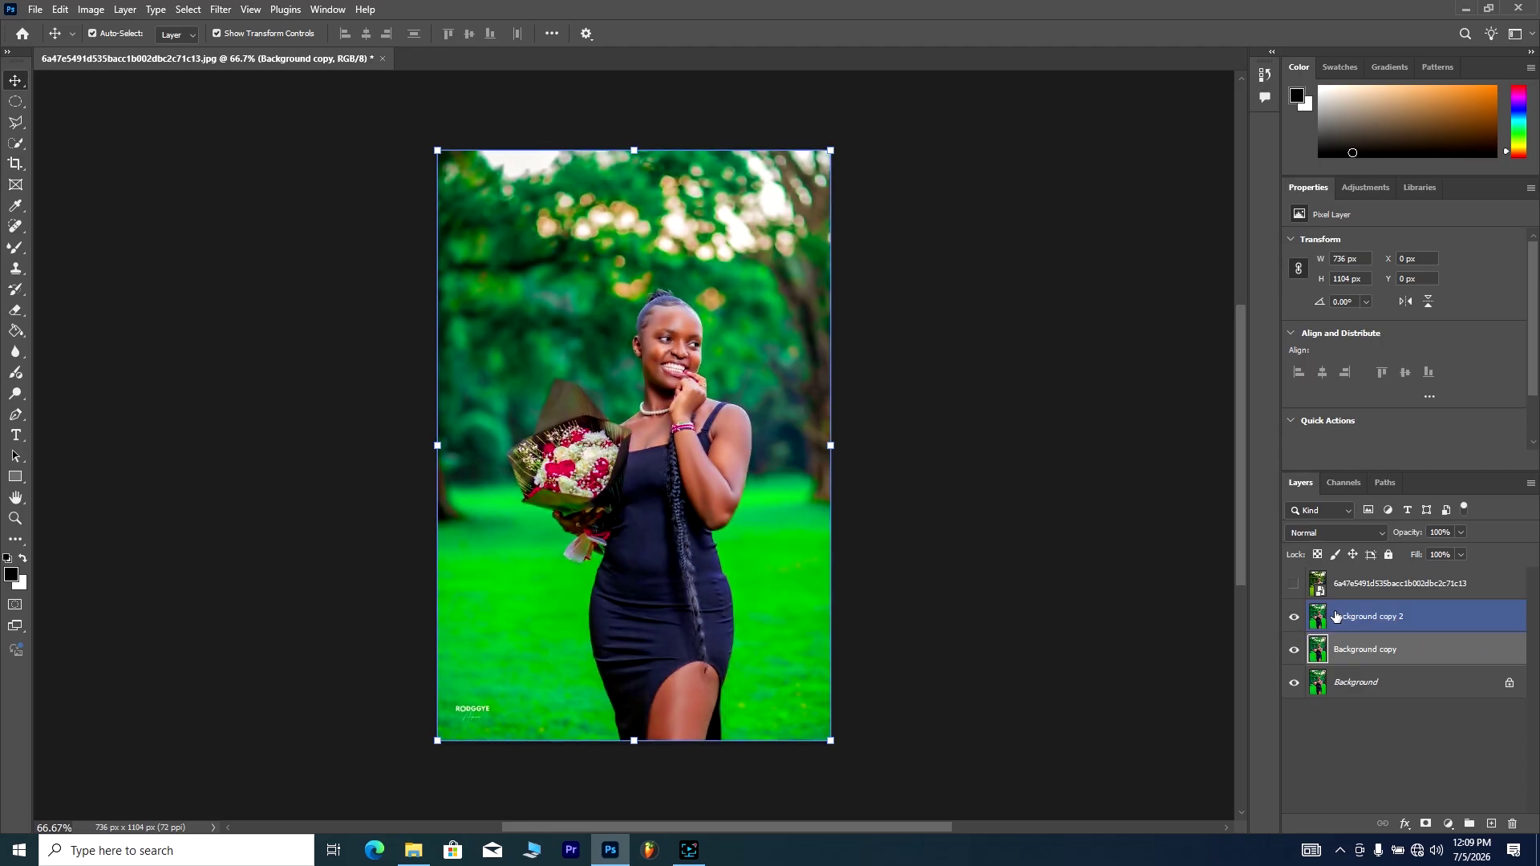
{"action": "double_click", "coordinate": [1379, 615]}
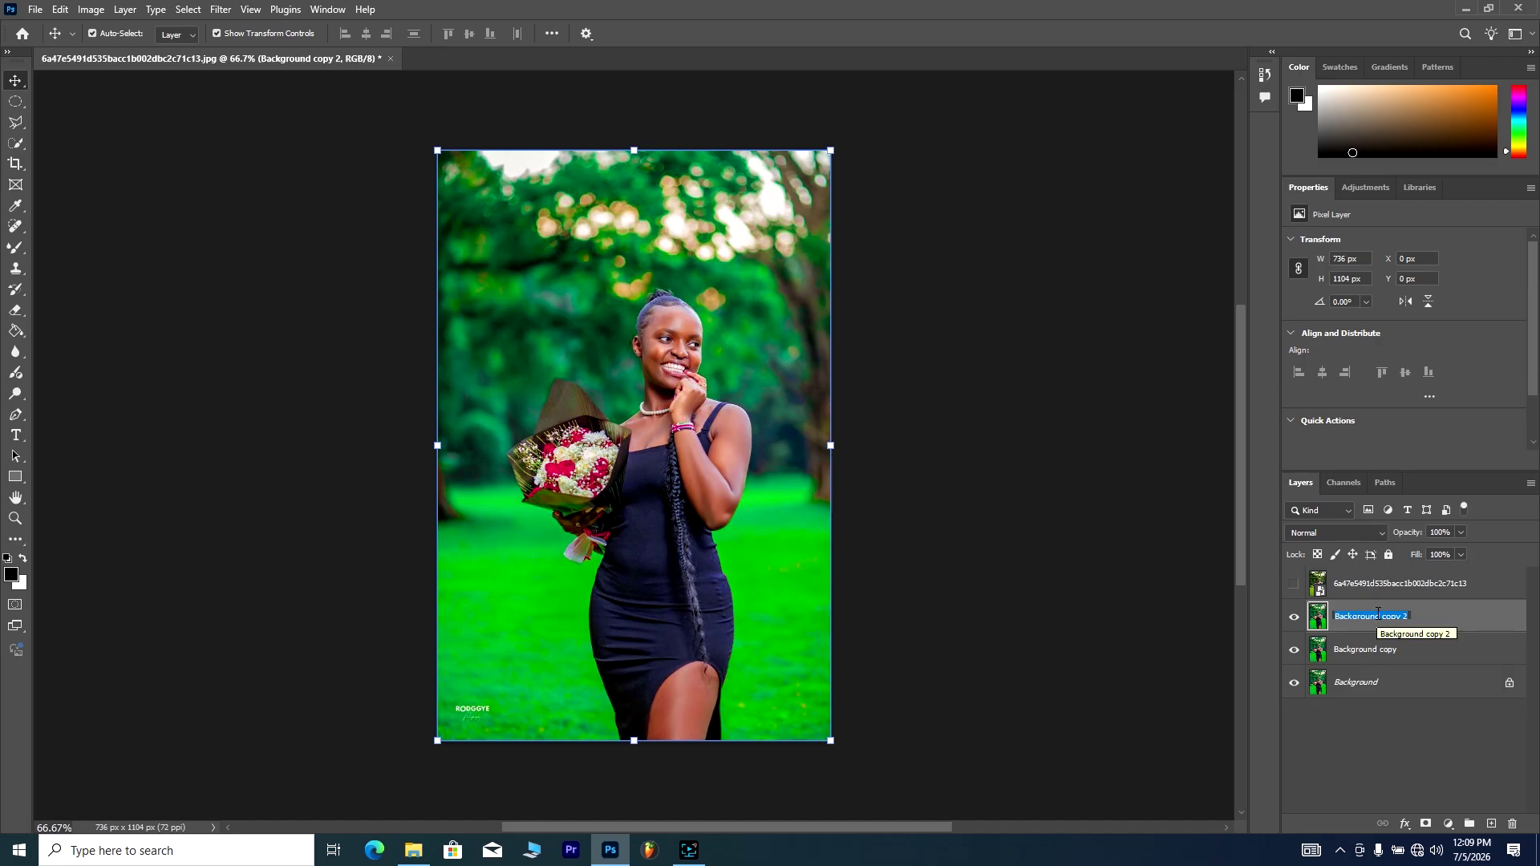
{"action": "type", "text": "TEXTURE"}
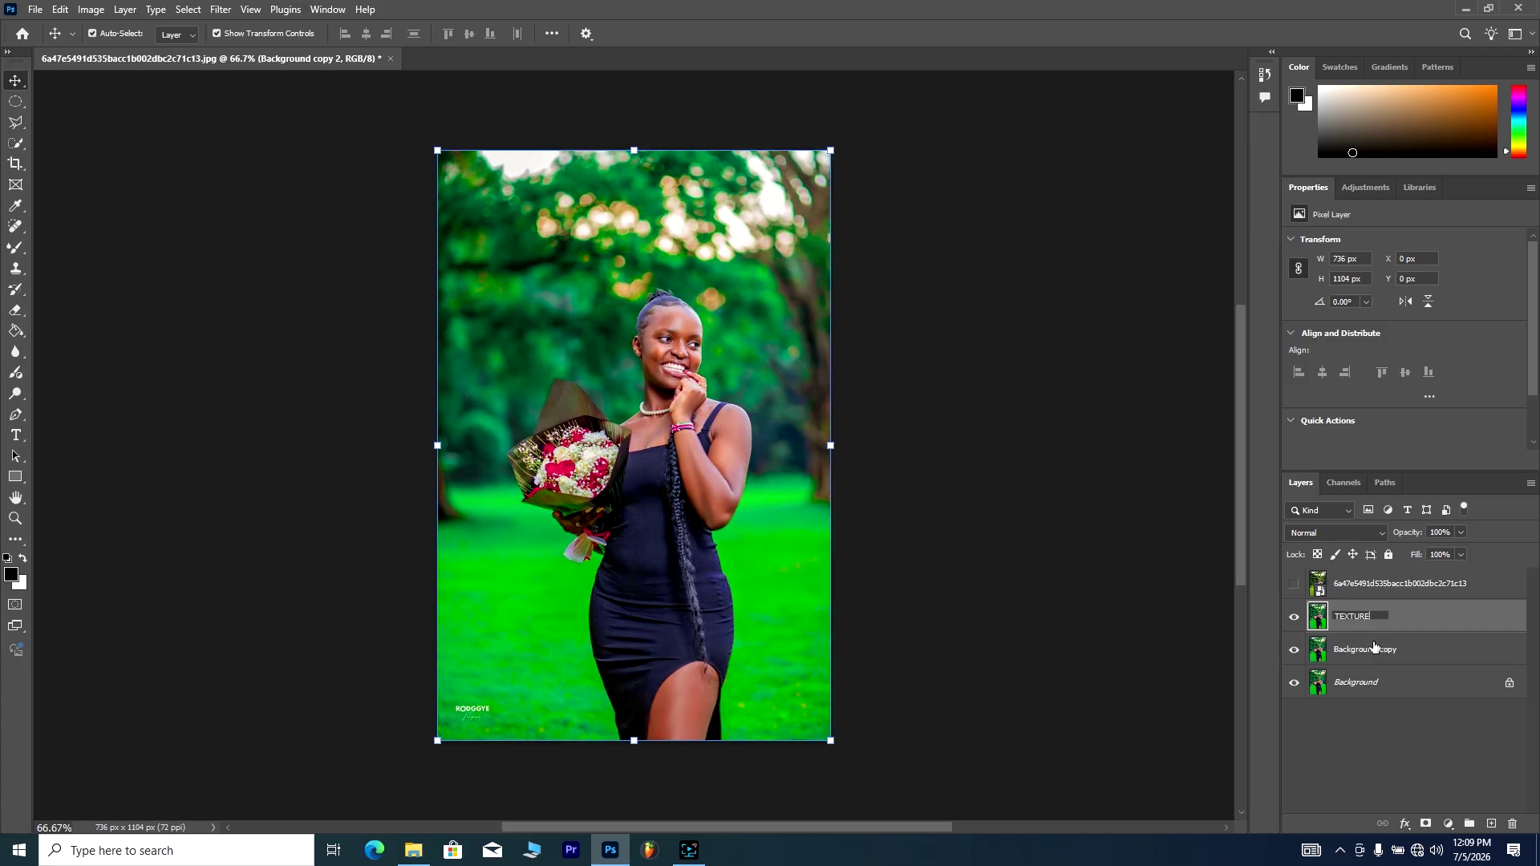
Step: Rename the blurred Background copy layer as LOW
{"action": "left_click", "coordinate": [1367, 655]}
{"action": "double_click", "coordinate": [1368, 654]}
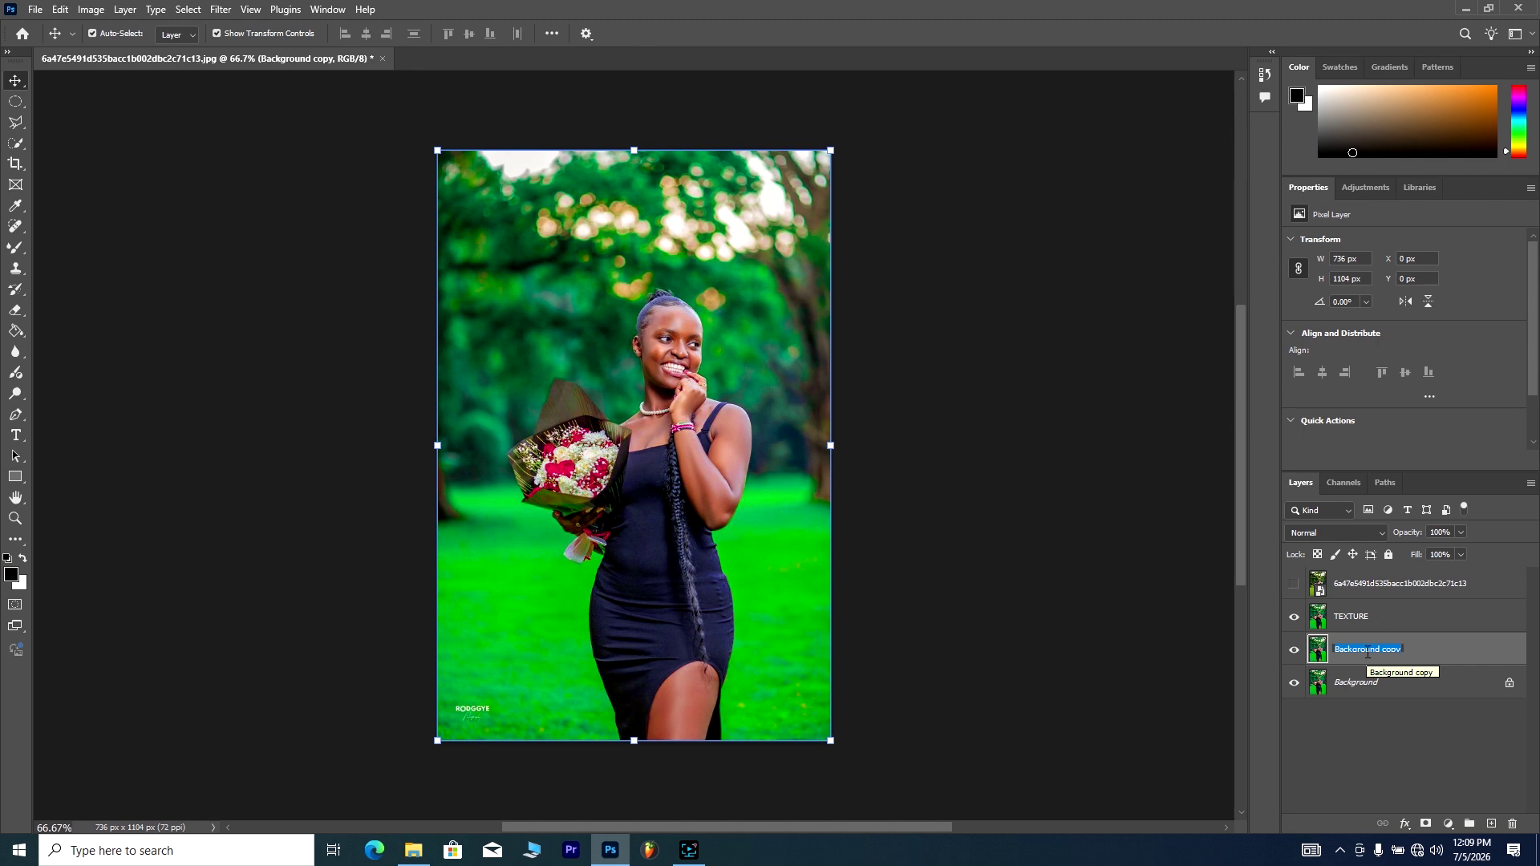
{"action": "type", "text": "LOW"}
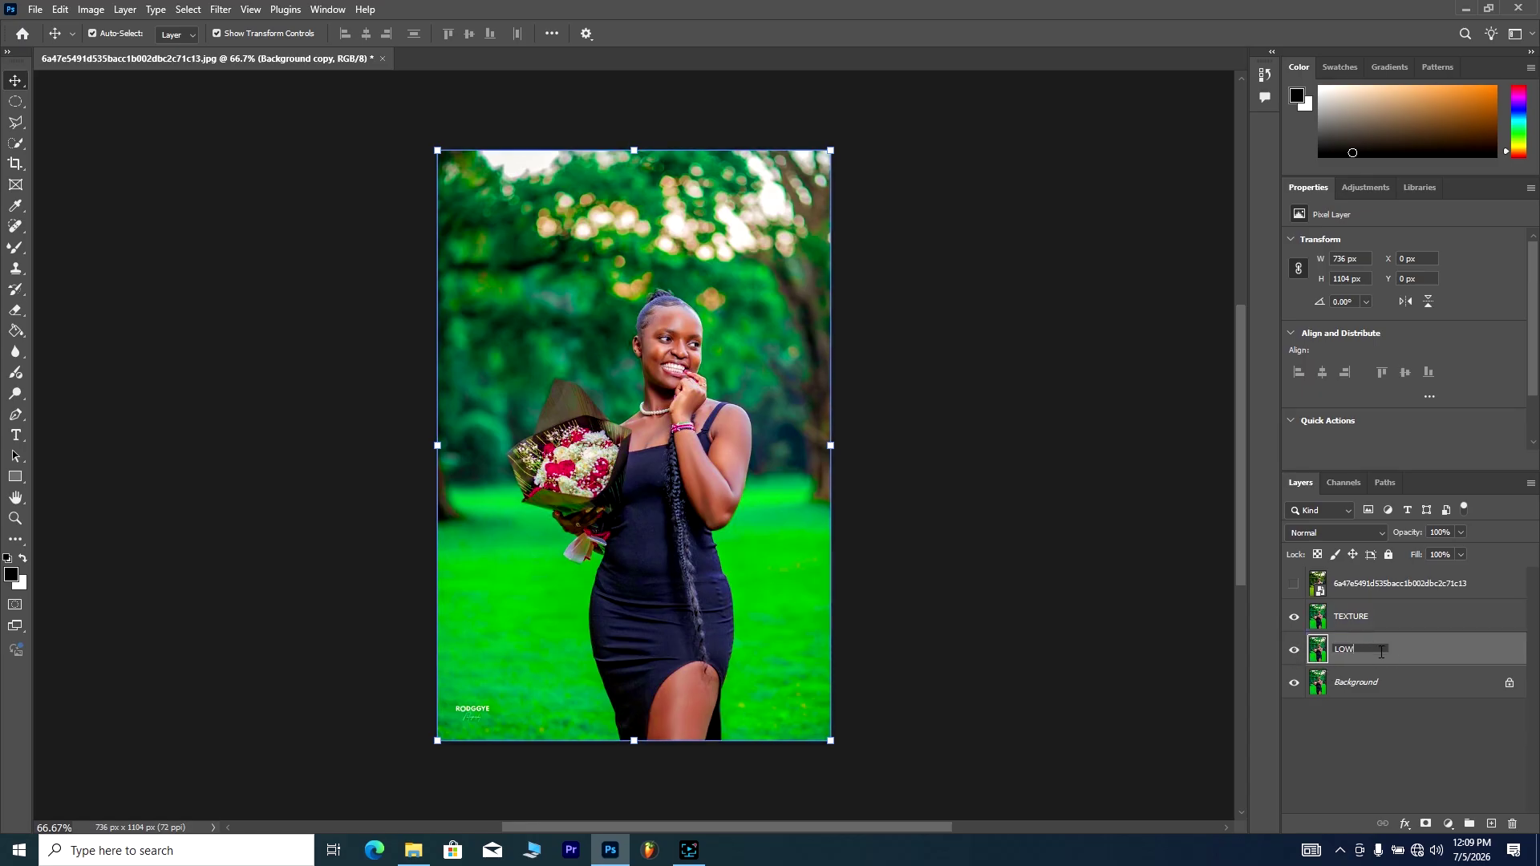
{"action": "left_click", "coordinate": [1418, 653]}
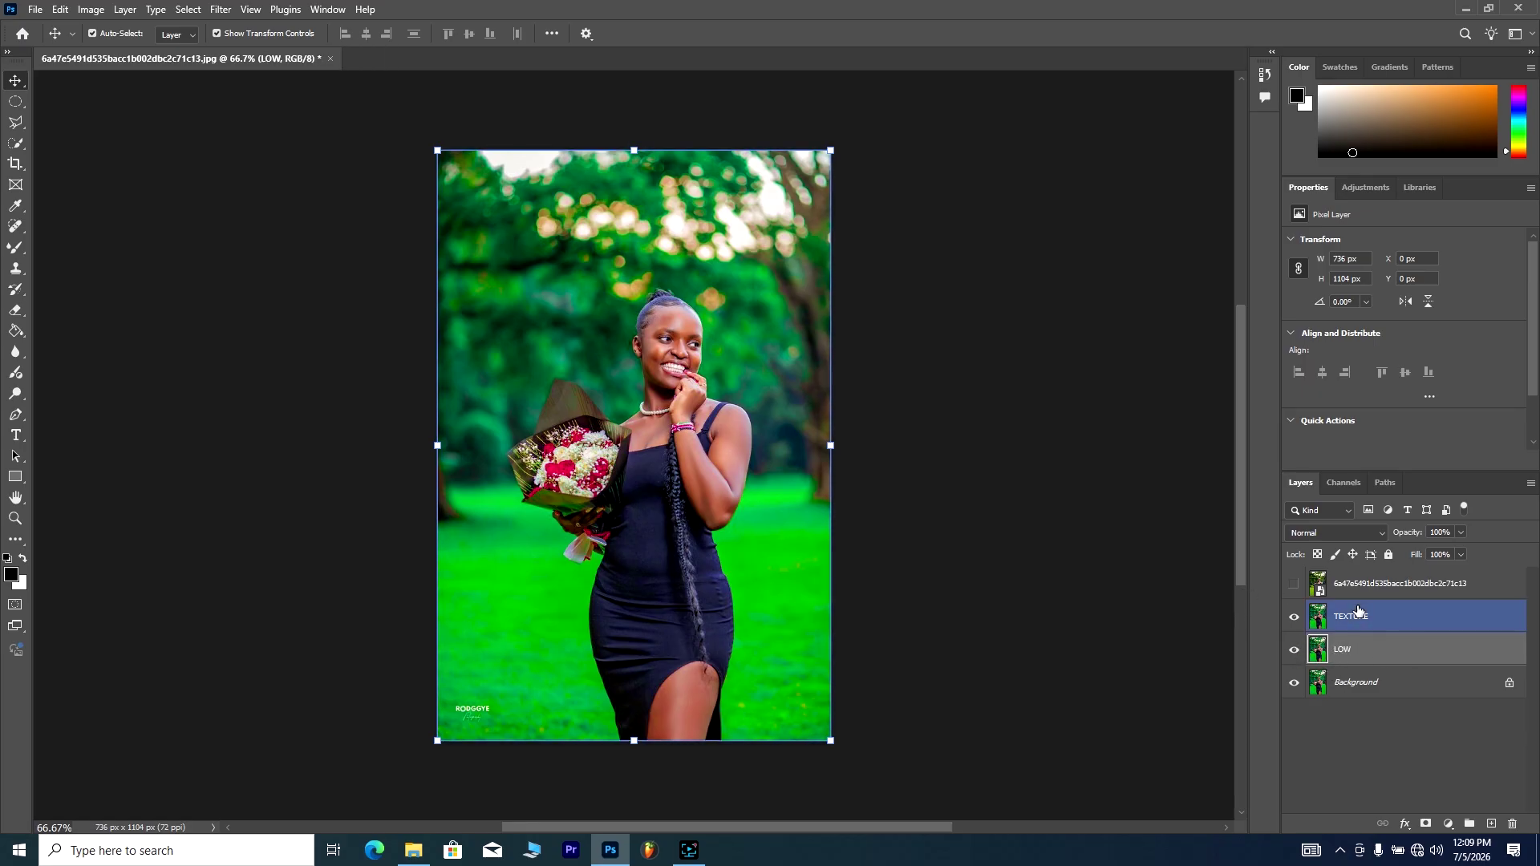
Step: Open Apply Image for the TEXTURE layer and choose LOW as the source layer
{"action": "left_click", "coordinate": [1355, 623]}
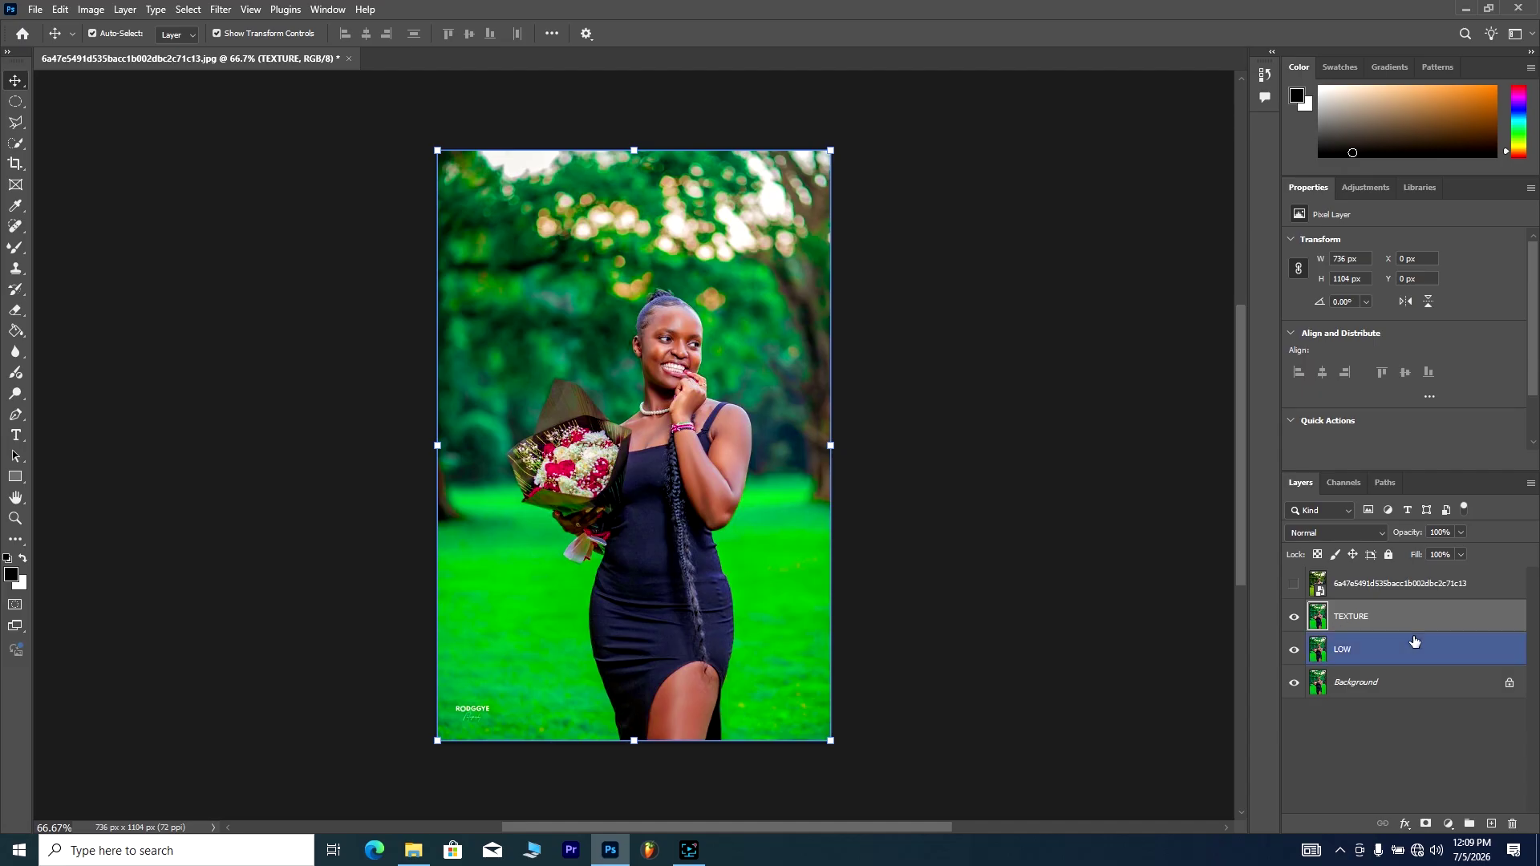
{"action": "left_click", "coordinate": [1293, 617]}
{"action": "left_click", "coordinate": [1293, 618]}
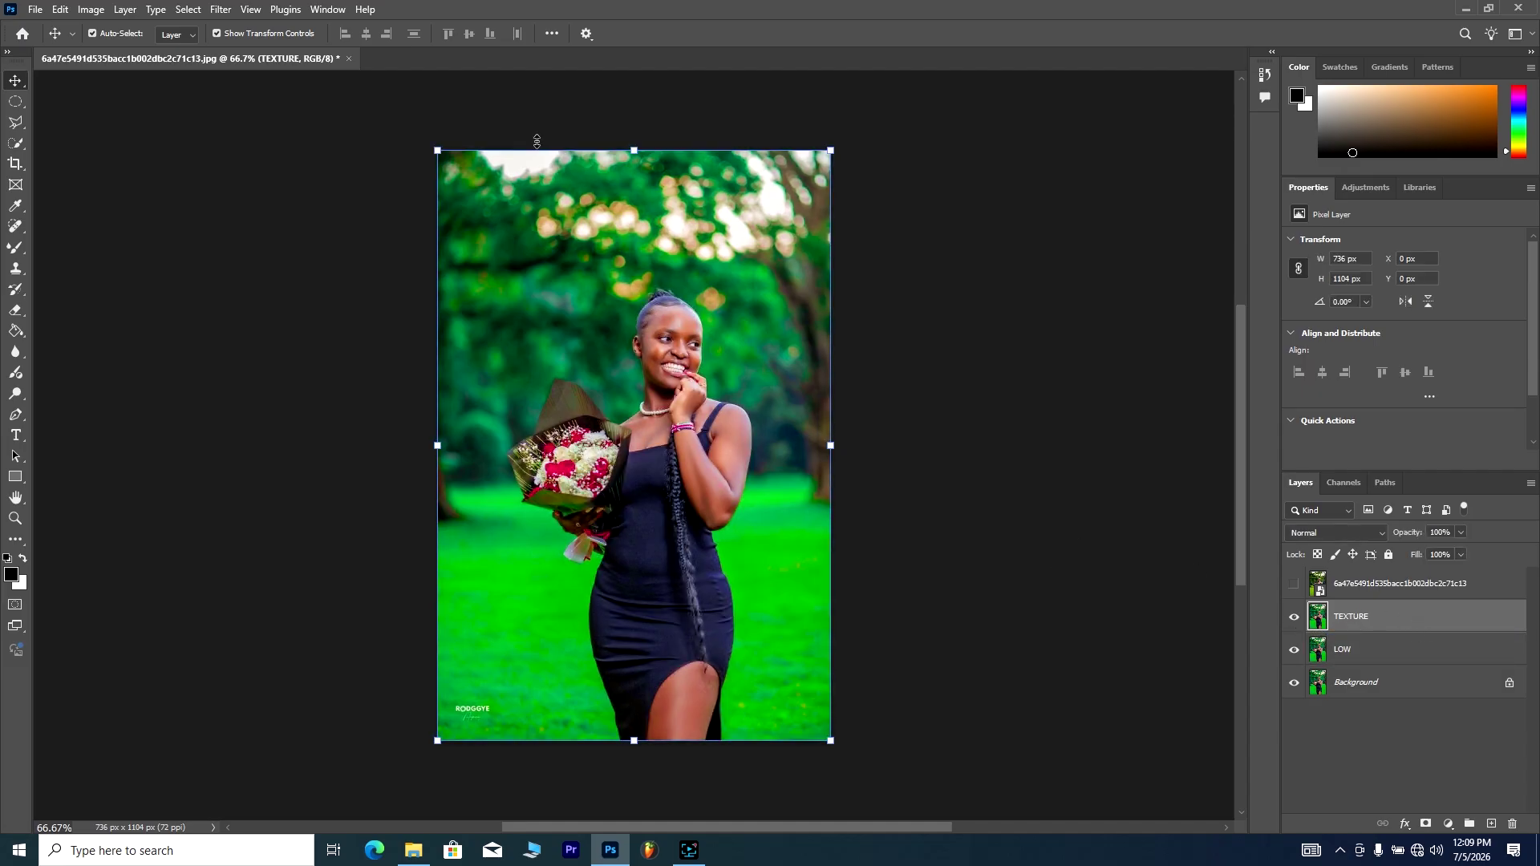
{"action": "left_click", "coordinate": [89, 11]}
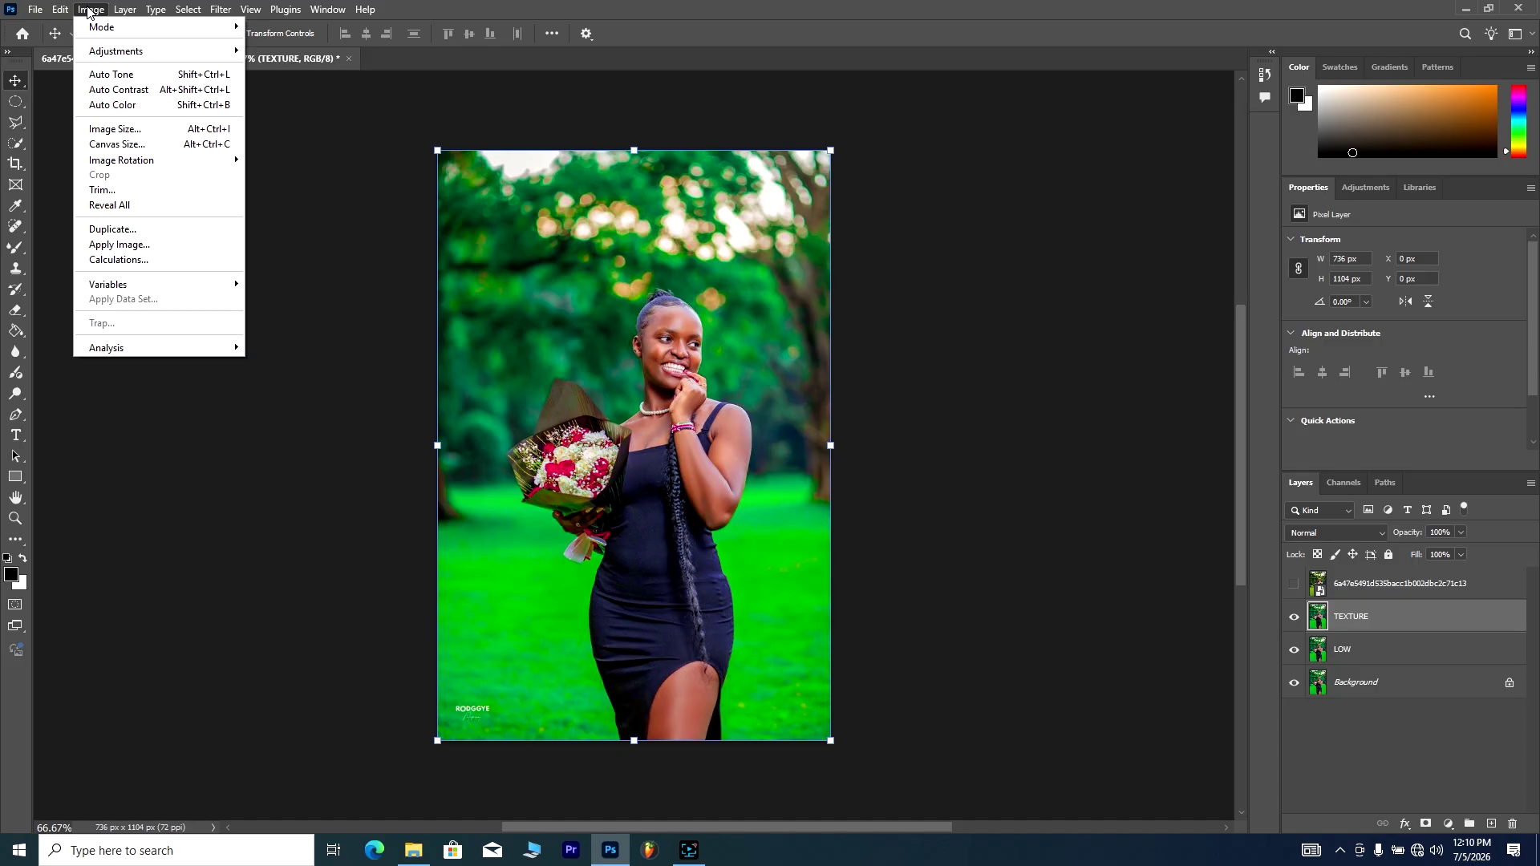
{"action": "left_click", "coordinate": [136, 249]}
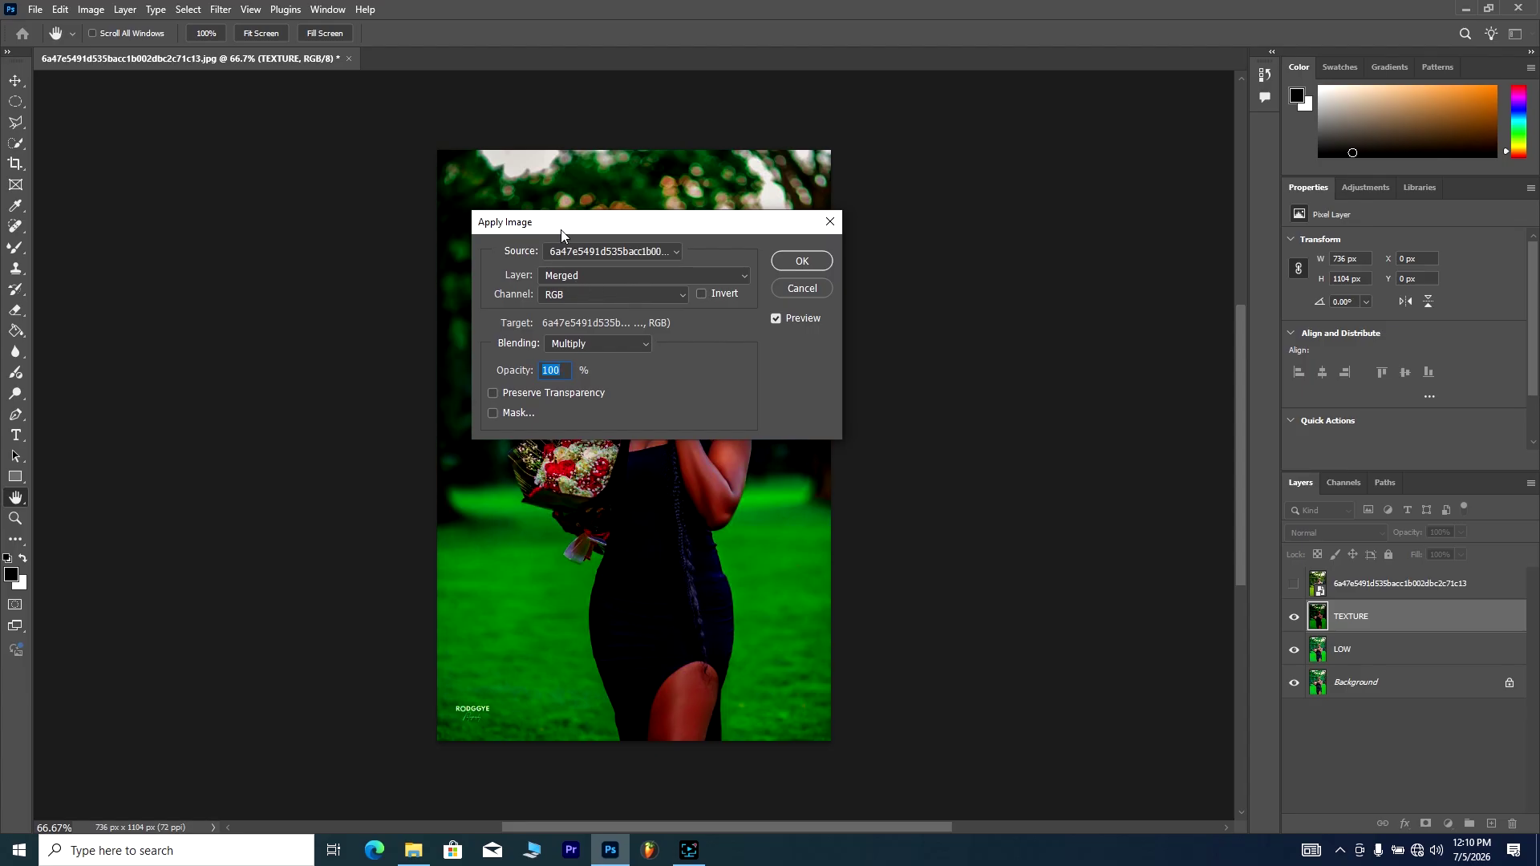
{"action": "left_click_drag", "start_coordinate": [561, 229], "coordinate": [794, 220]}
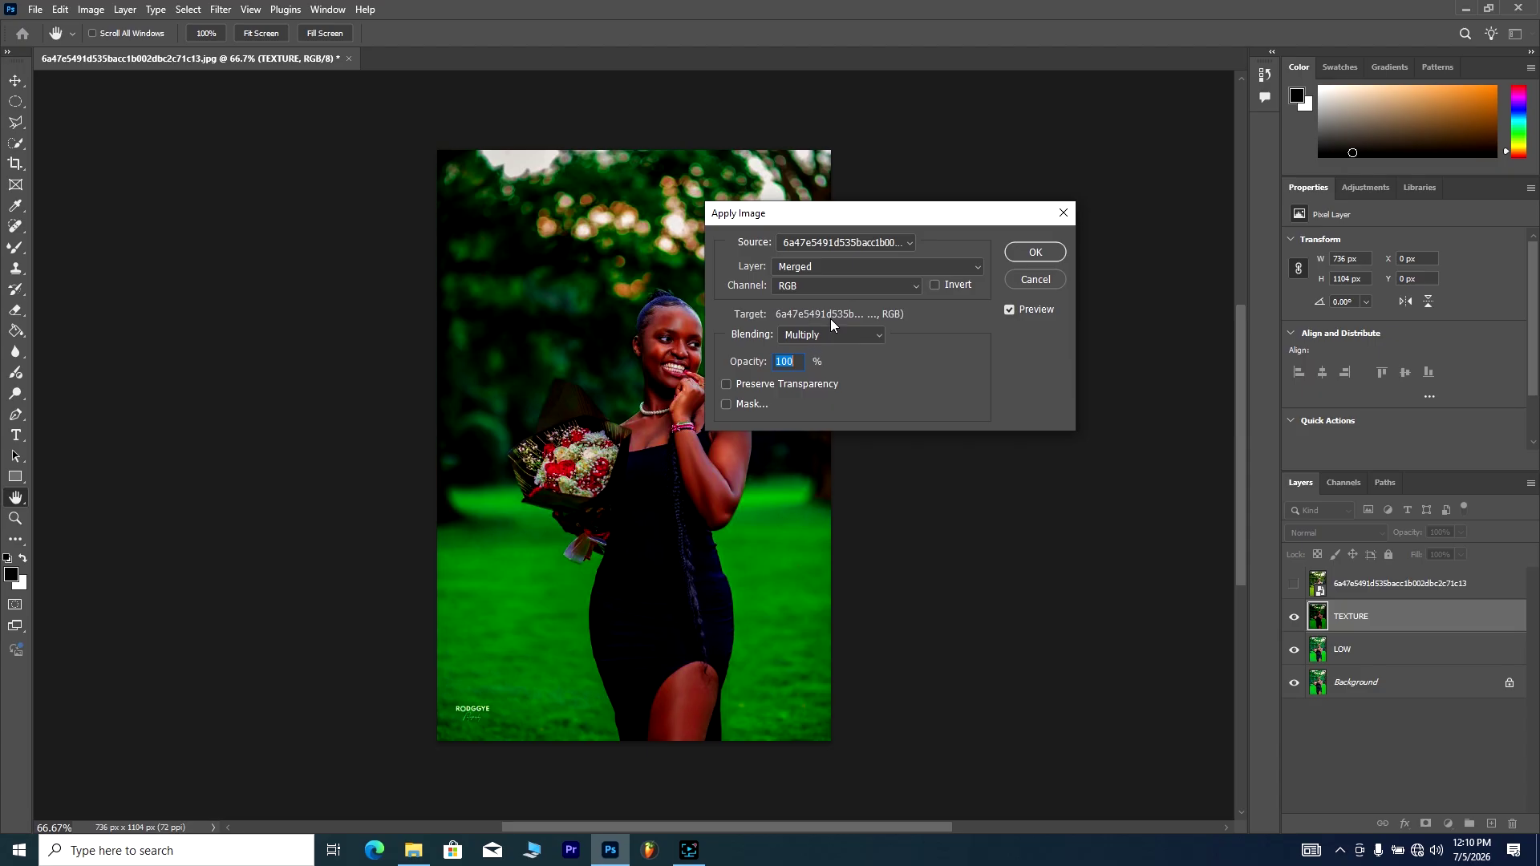
{"action": "left_click", "coordinate": [832, 266]}
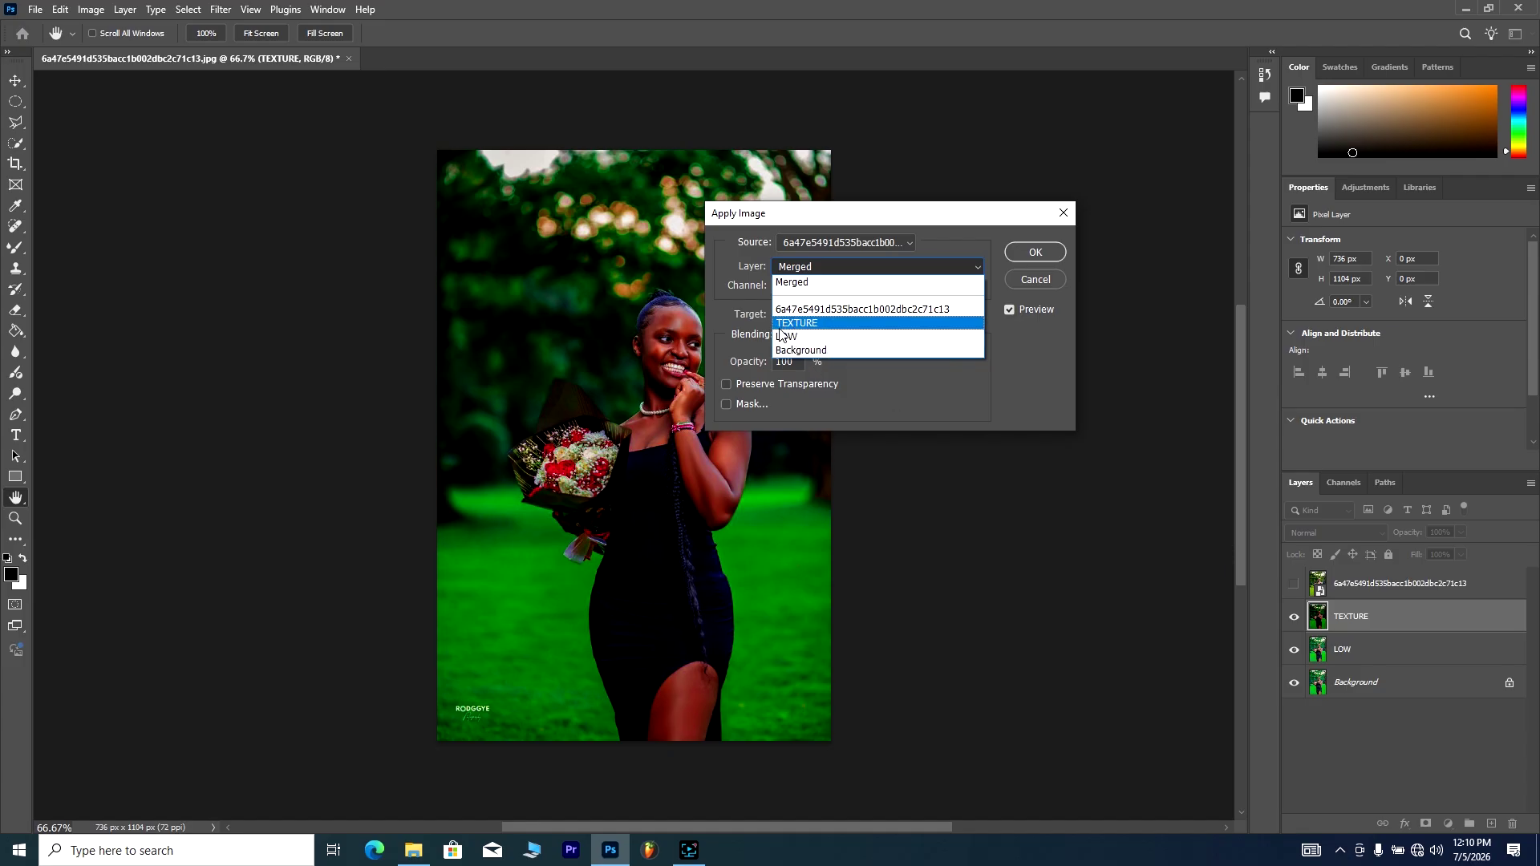
{"action": "left_click", "coordinate": [812, 337]}
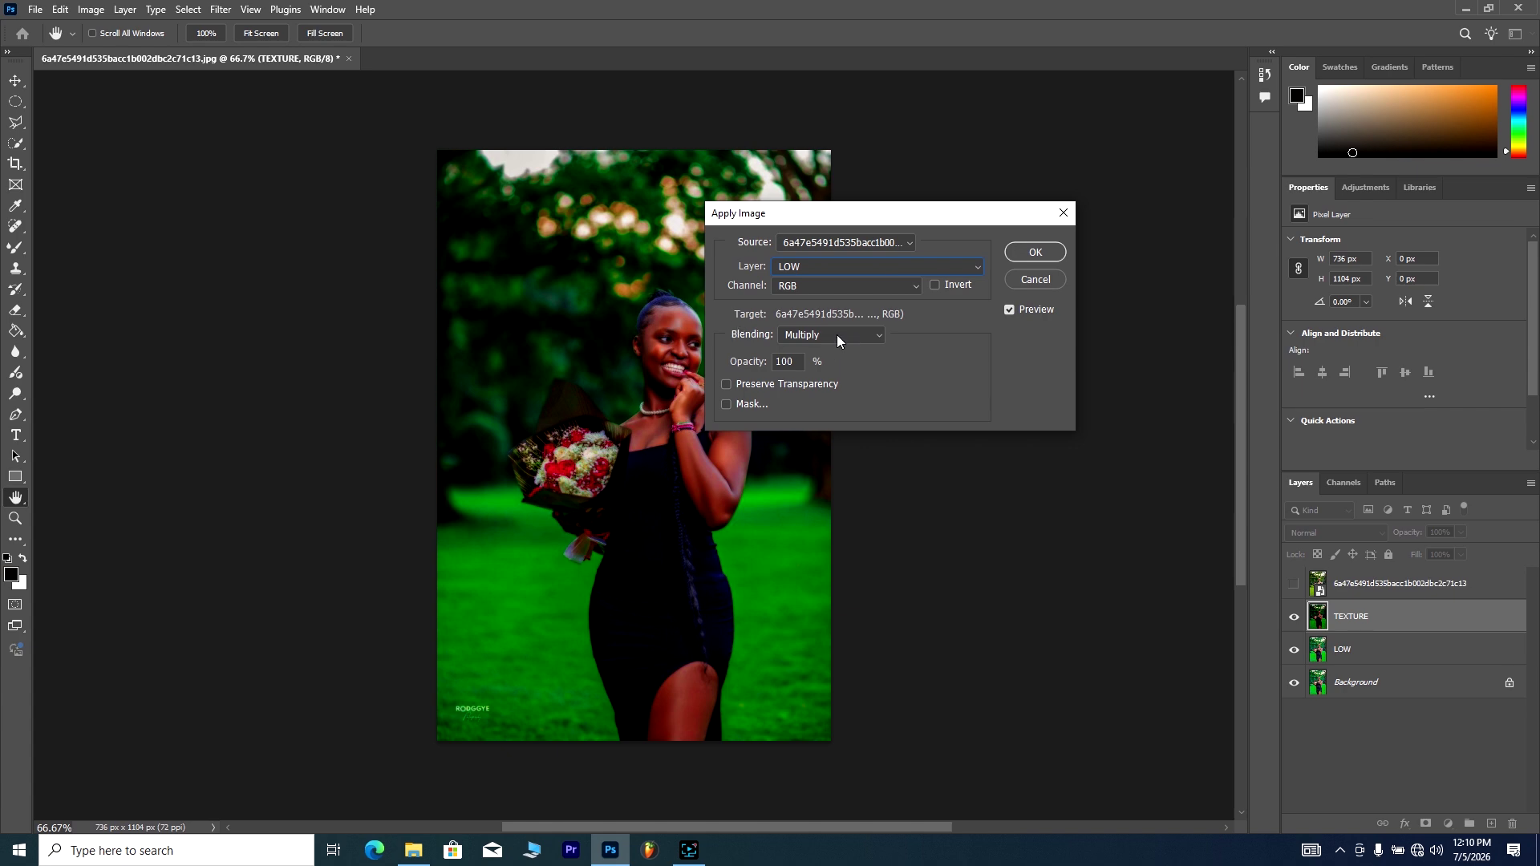
Step: Set the Apply Image blending to Subtract and apply it to the TEXTURE layer
{"action": "left_click", "coordinate": [837, 334]}
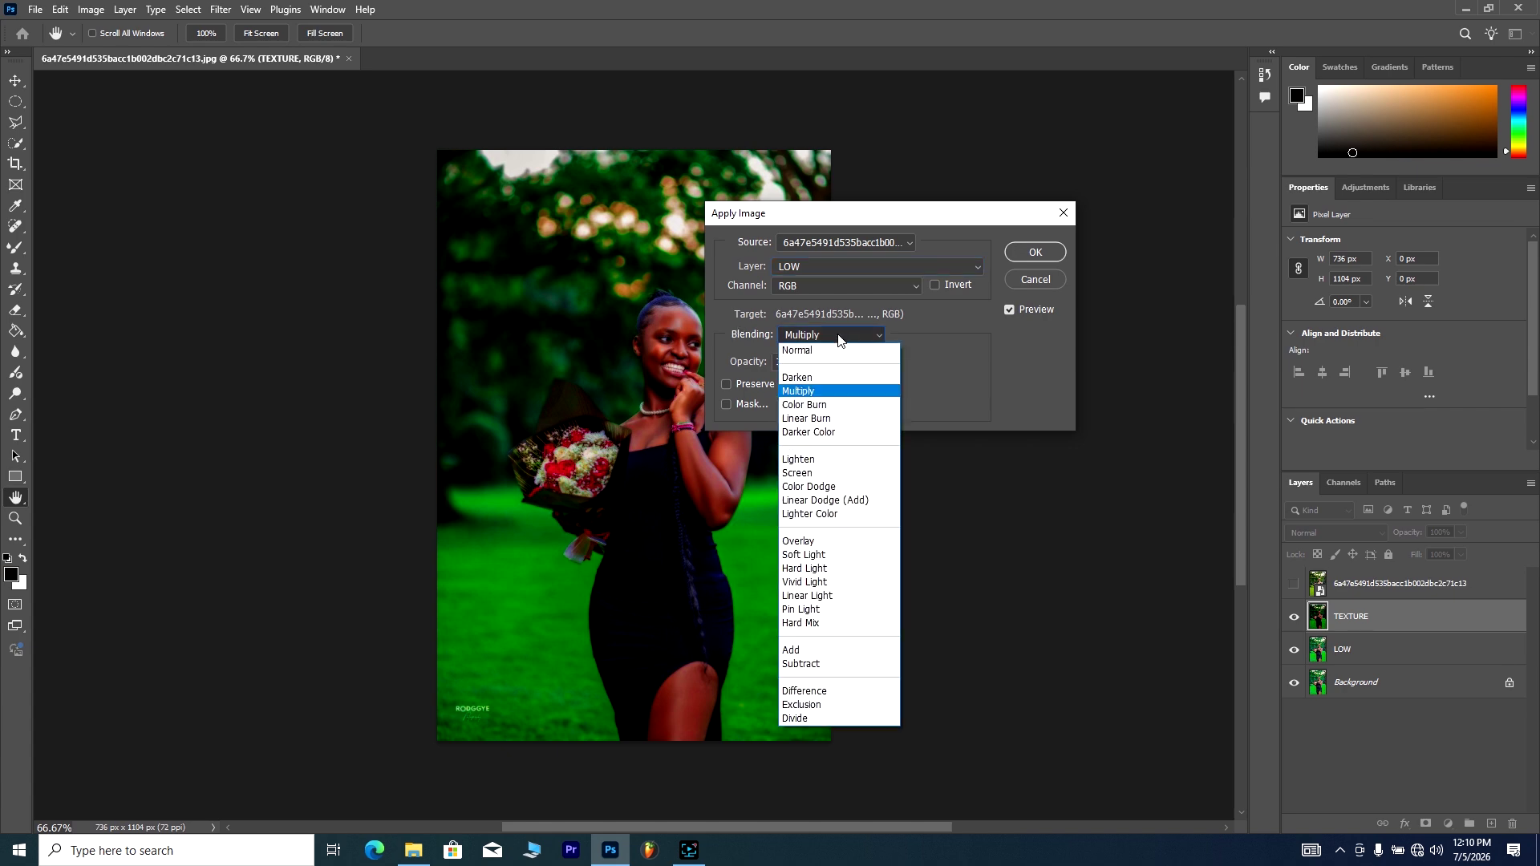
{"action": "left_click", "coordinate": [814, 666]}
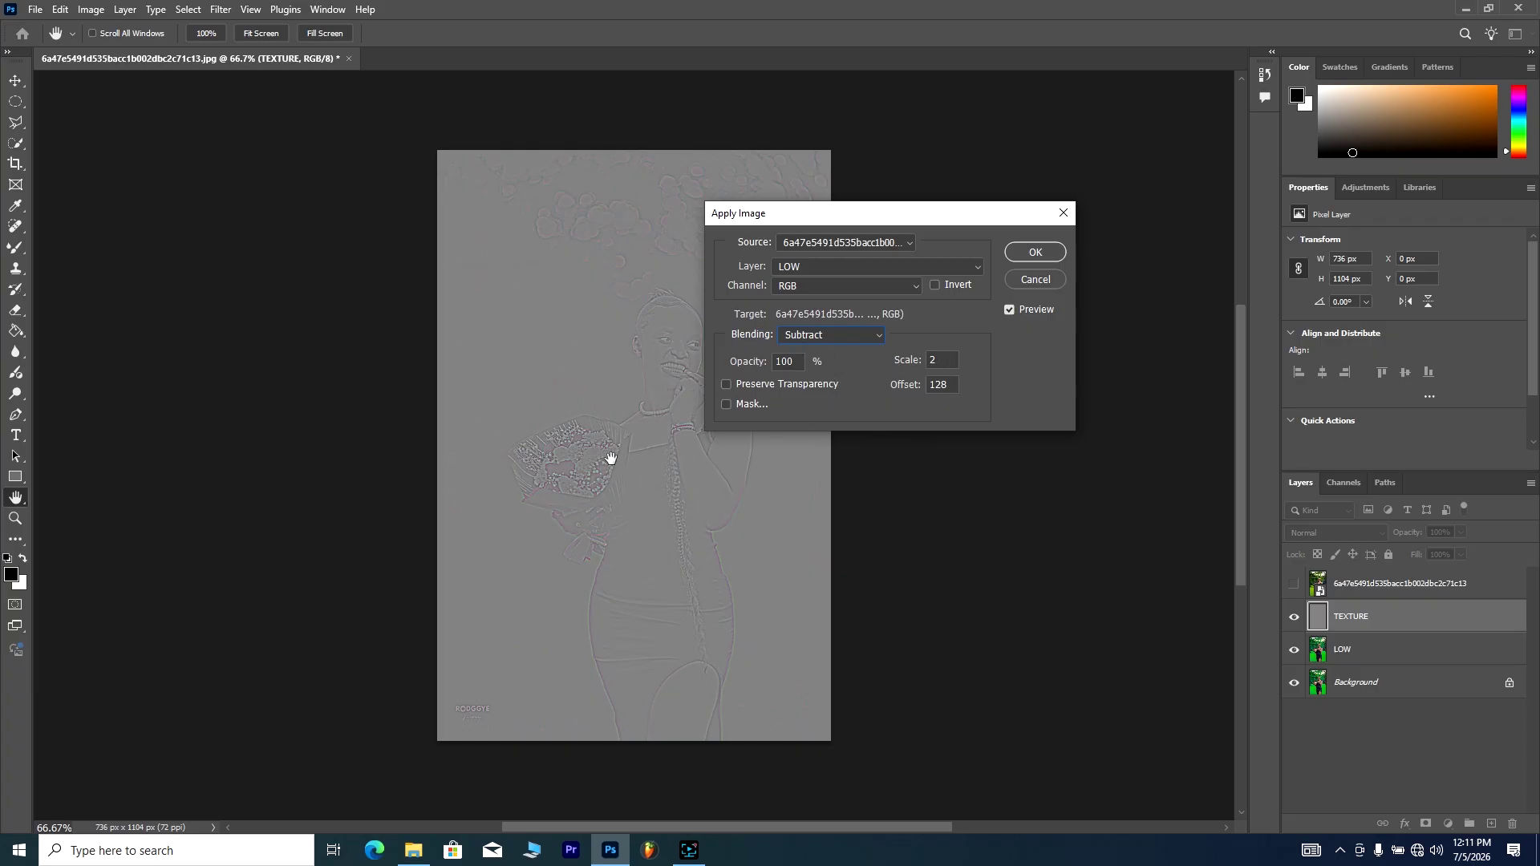
{"action": "left_click_drag", "start_coordinate": [792, 219], "coordinate": [901, 207]}
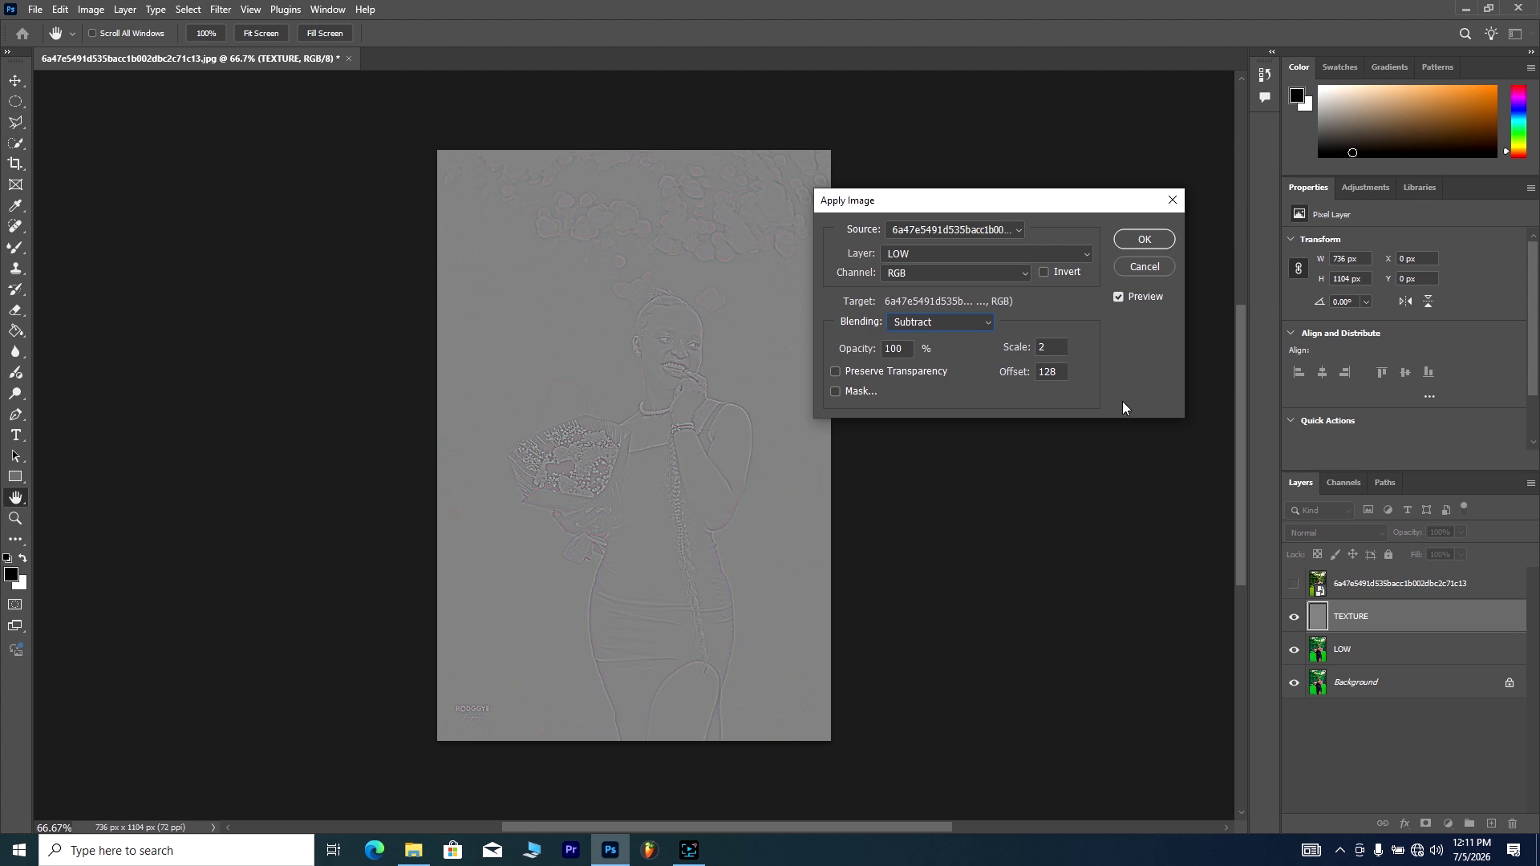
{"action": "left_click", "coordinate": [1144, 240]}
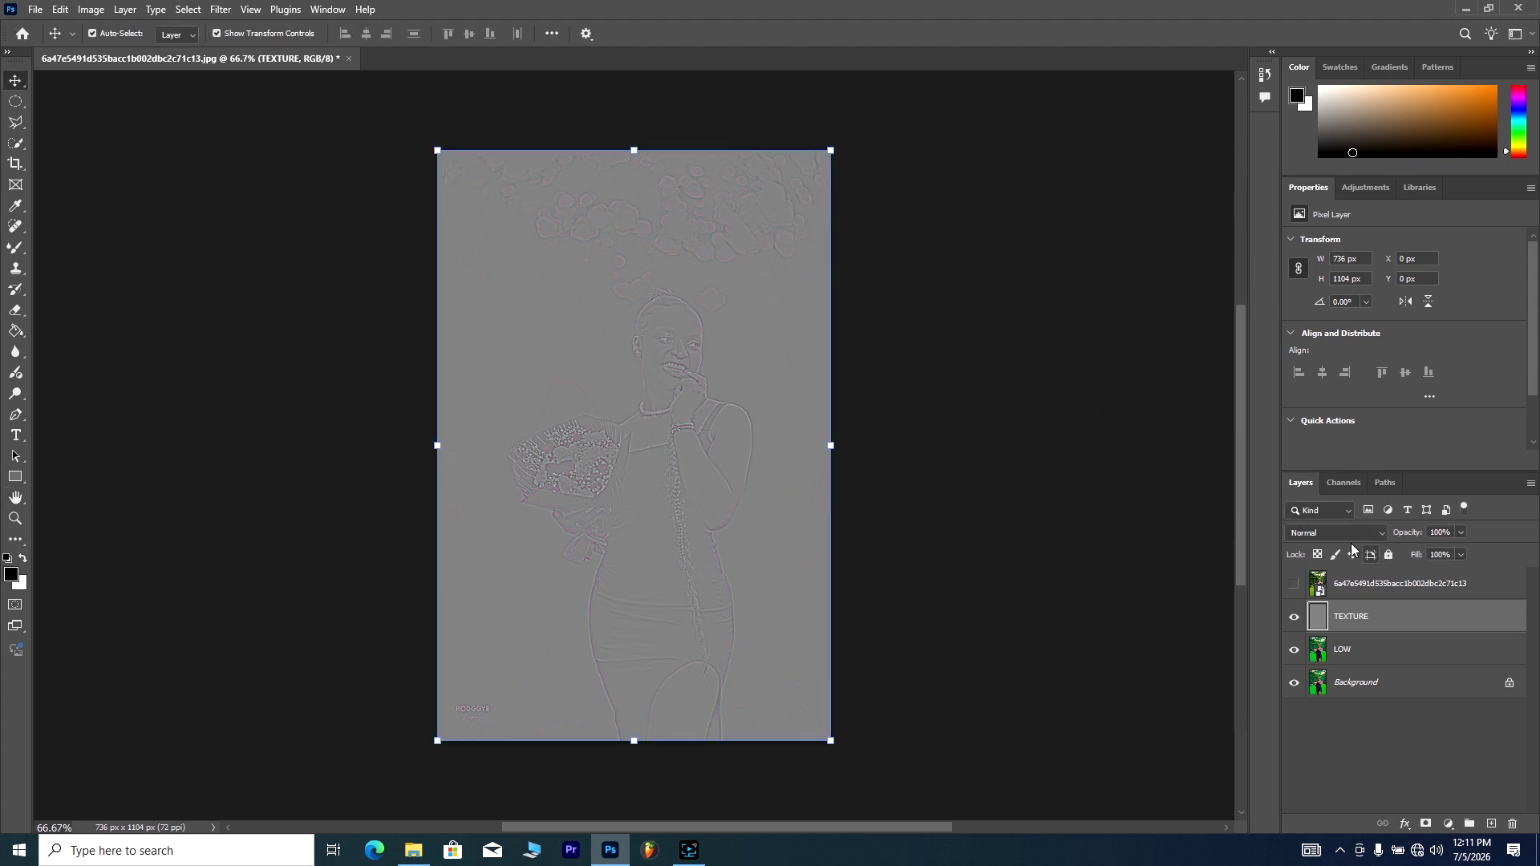
Step: Change the TEXTURE layer's blend mode to Linear Light
{"action": "left_click", "coordinate": [1303, 534]}
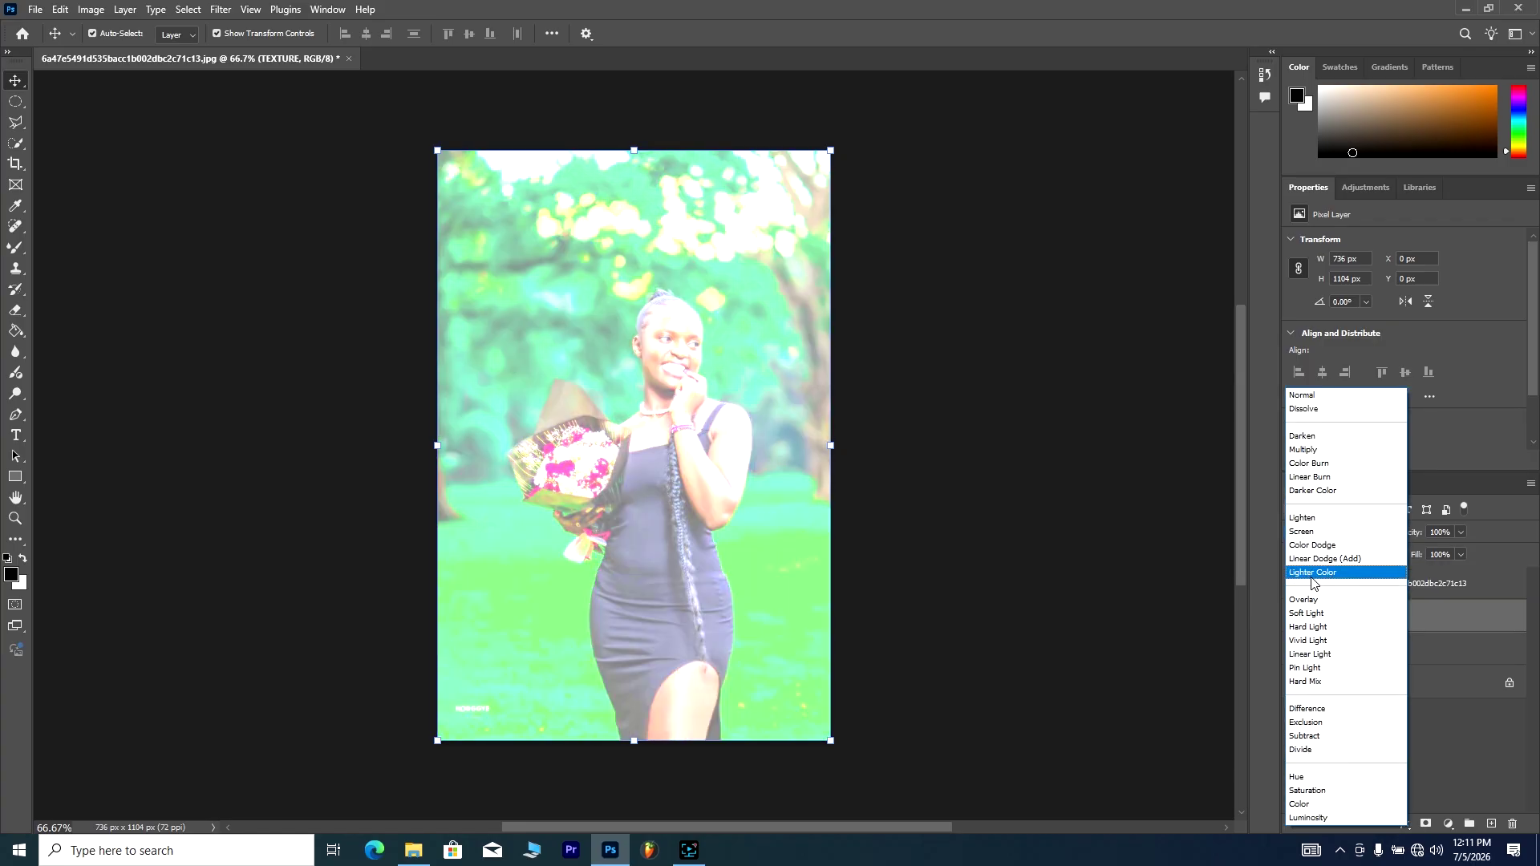
{"action": "left_click", "coordinate": [1316, 655]}
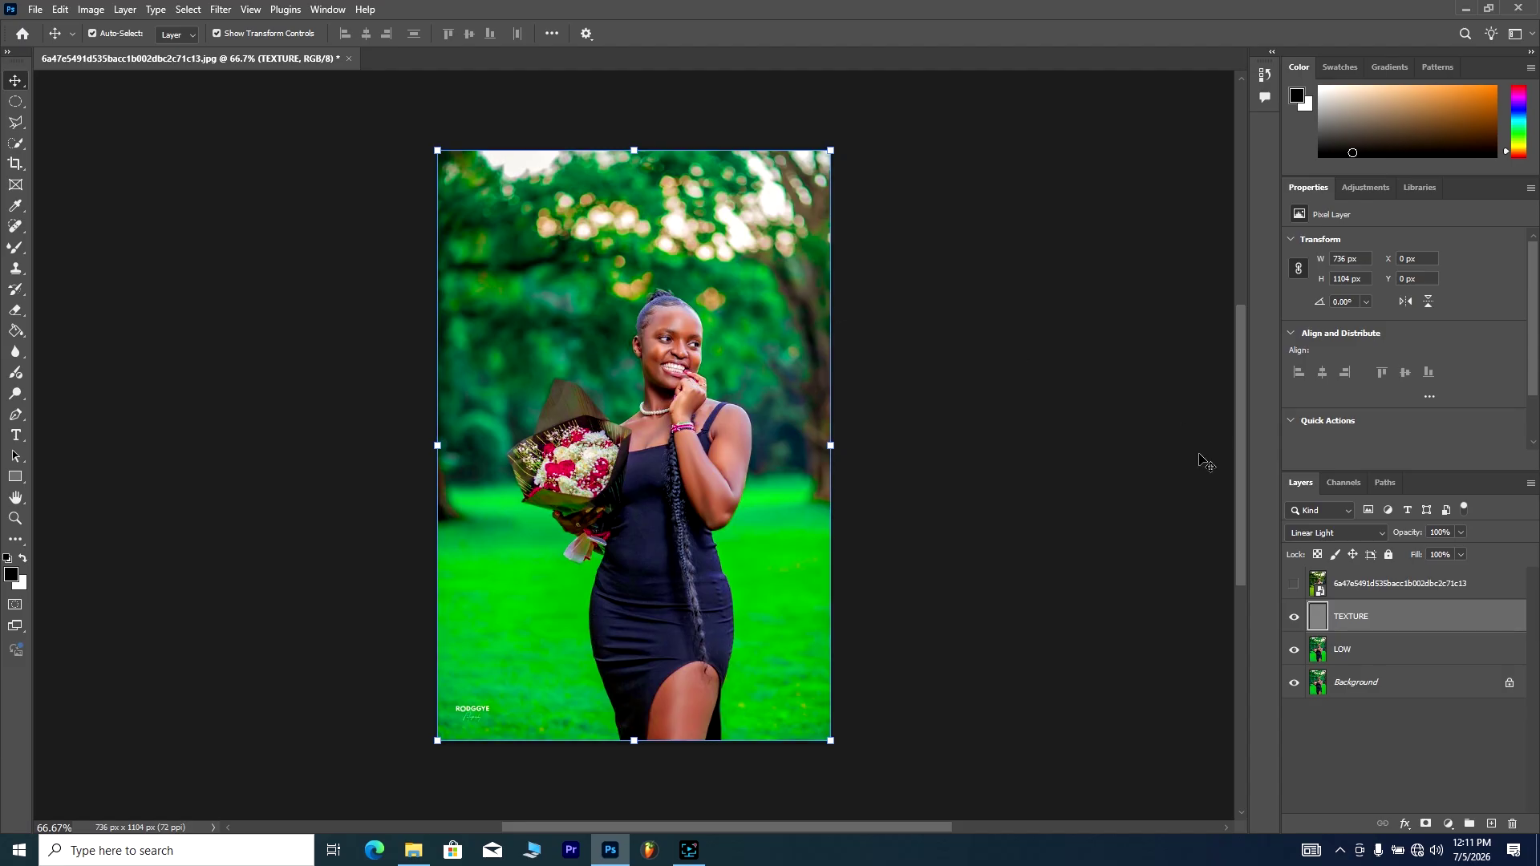
{"action": "scroll", "coordinate": [1240, 408], "scroll_direction": "up", "scroll_amount": 2}
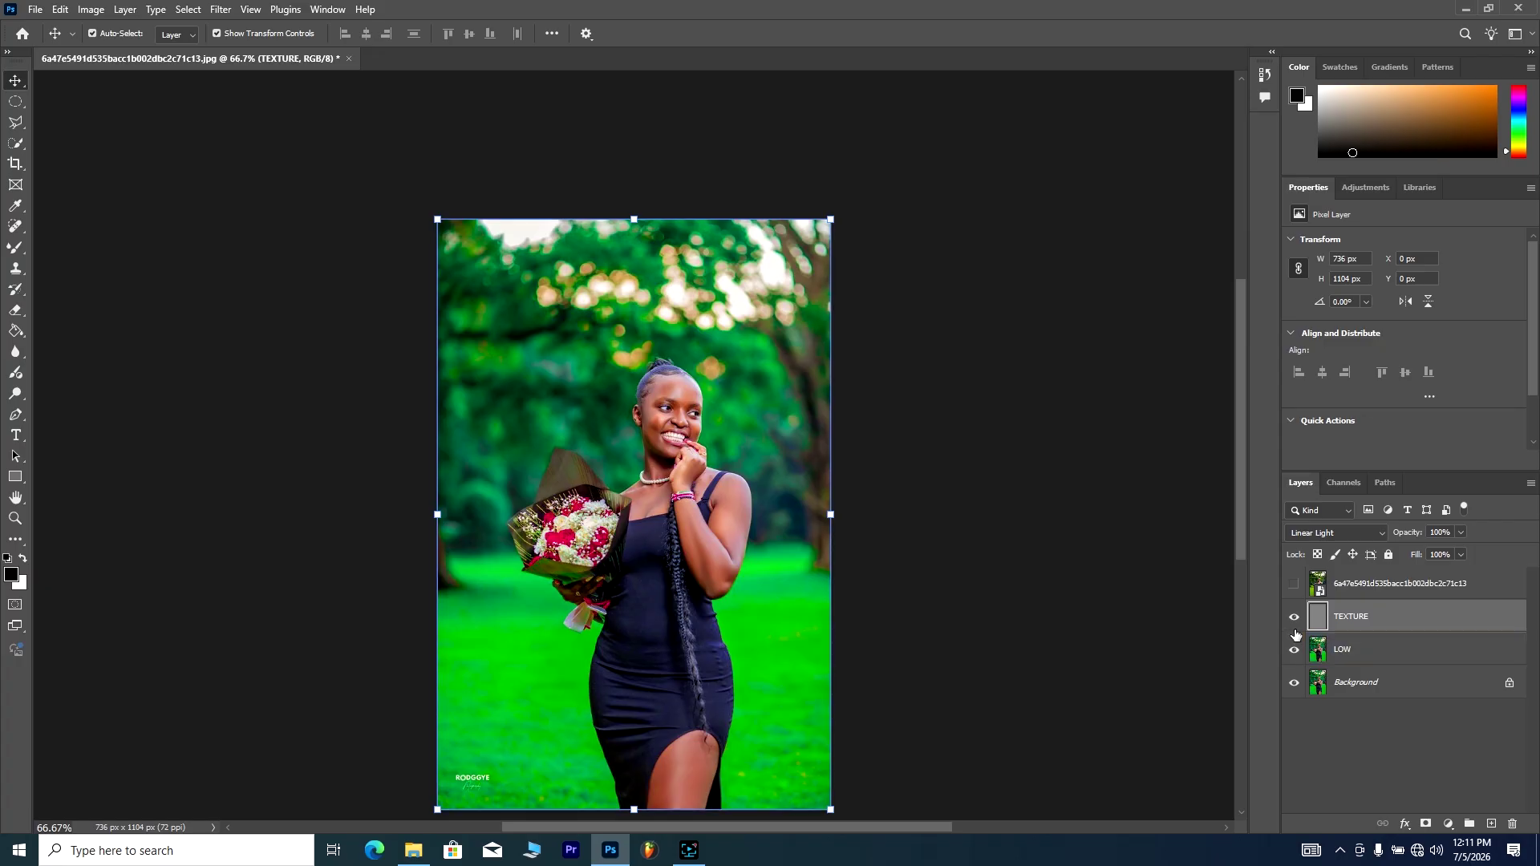
Step: Group the TEXTURE and LOW layers together and expand the new group
{"action": "left_click", "coordinate": [1376, 652], "text": "shift"}
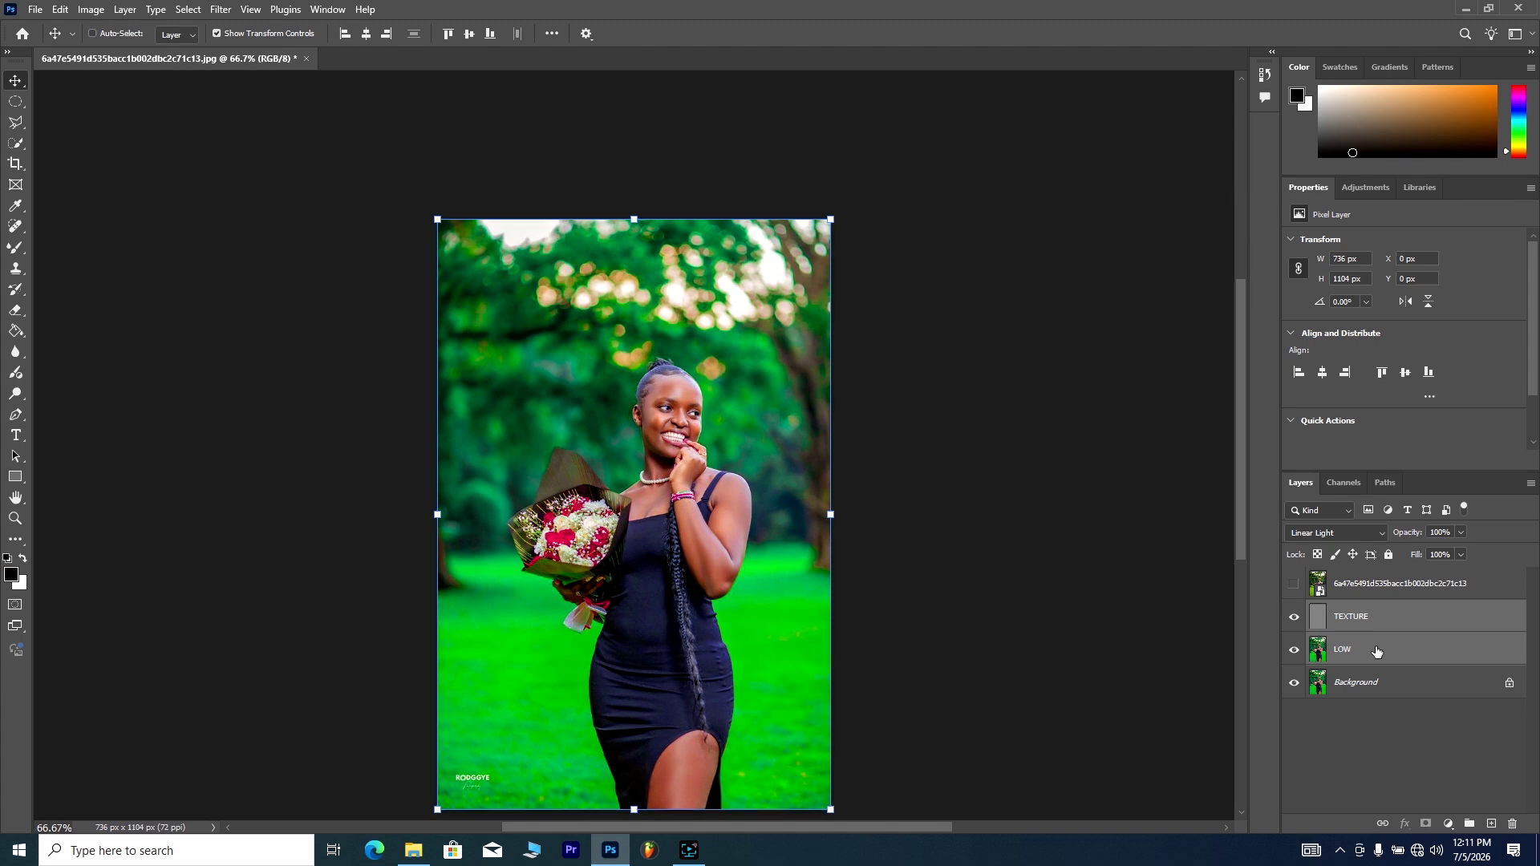
{"action": "key", "text": "ctrl+g"}
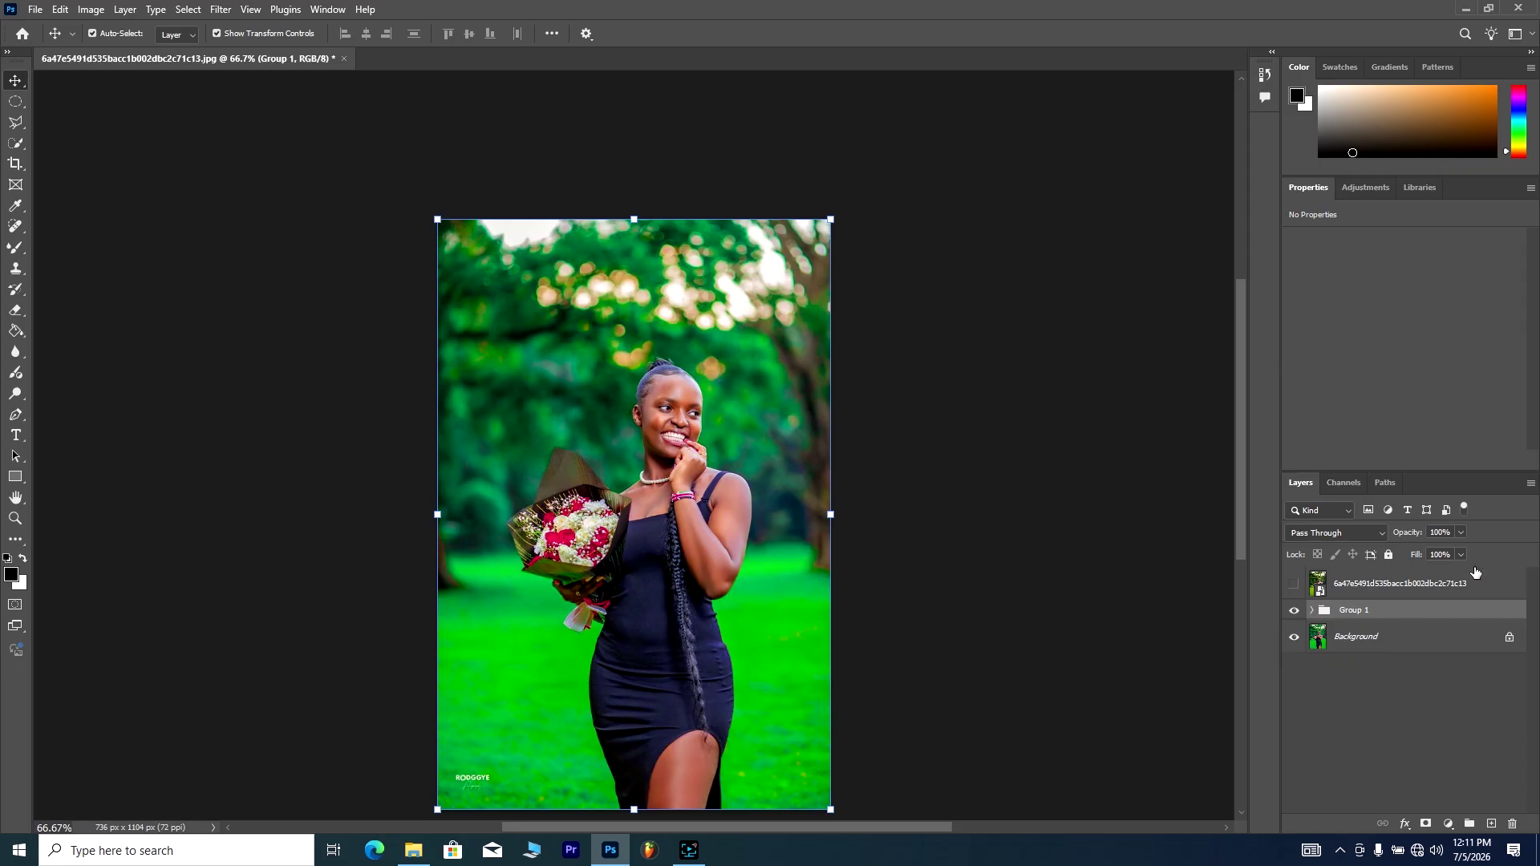
{"action": "left_click", "coordinate": [1311, 610]}
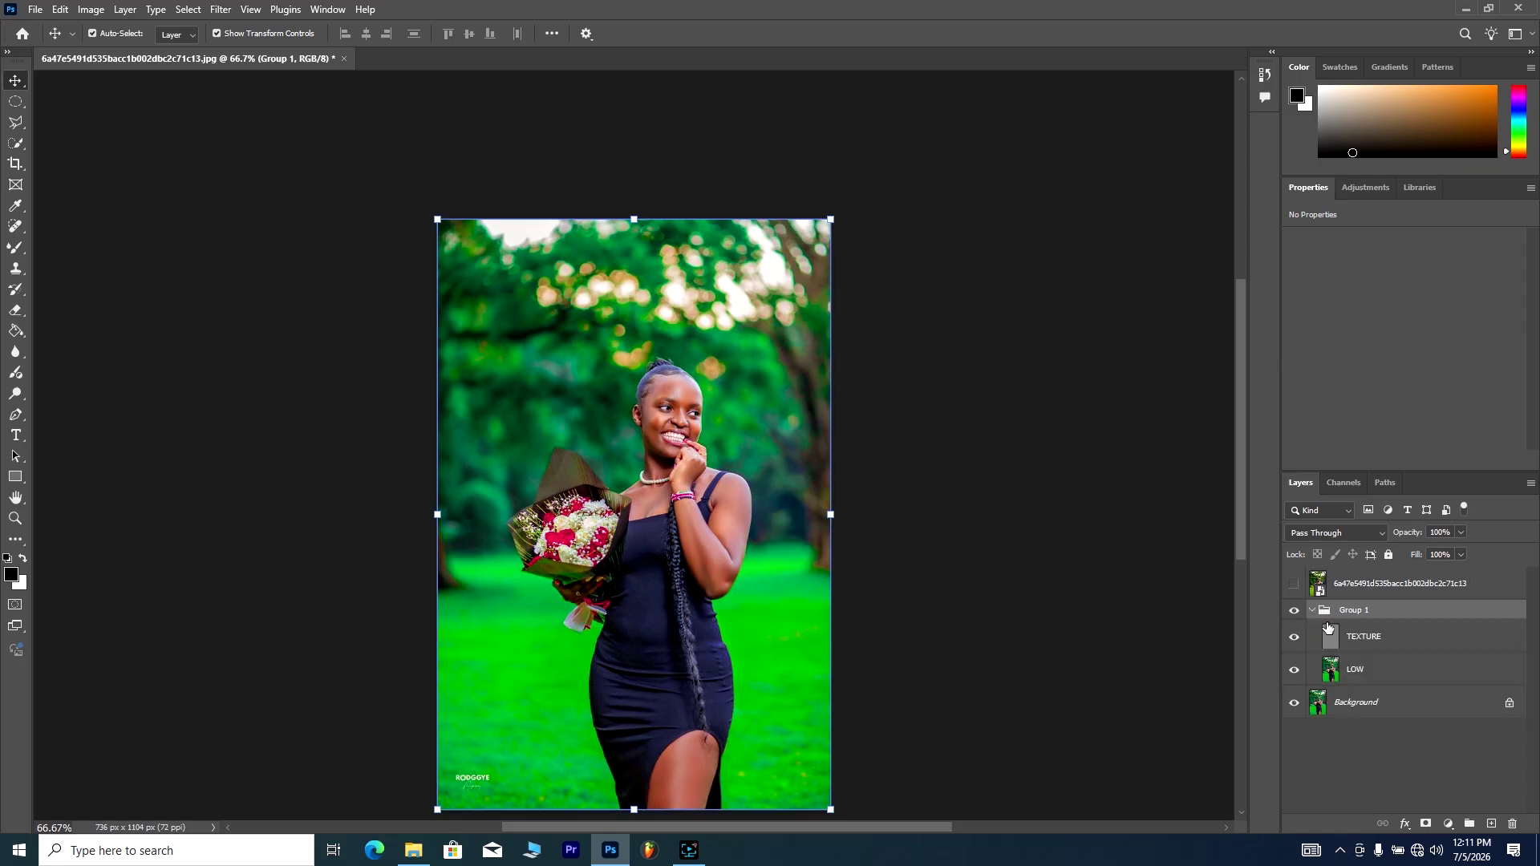
Step: Make LOW the active layer and hide the TEXTURE layer above it
{"action": "left_click", "coordinate": [1361, 671]}
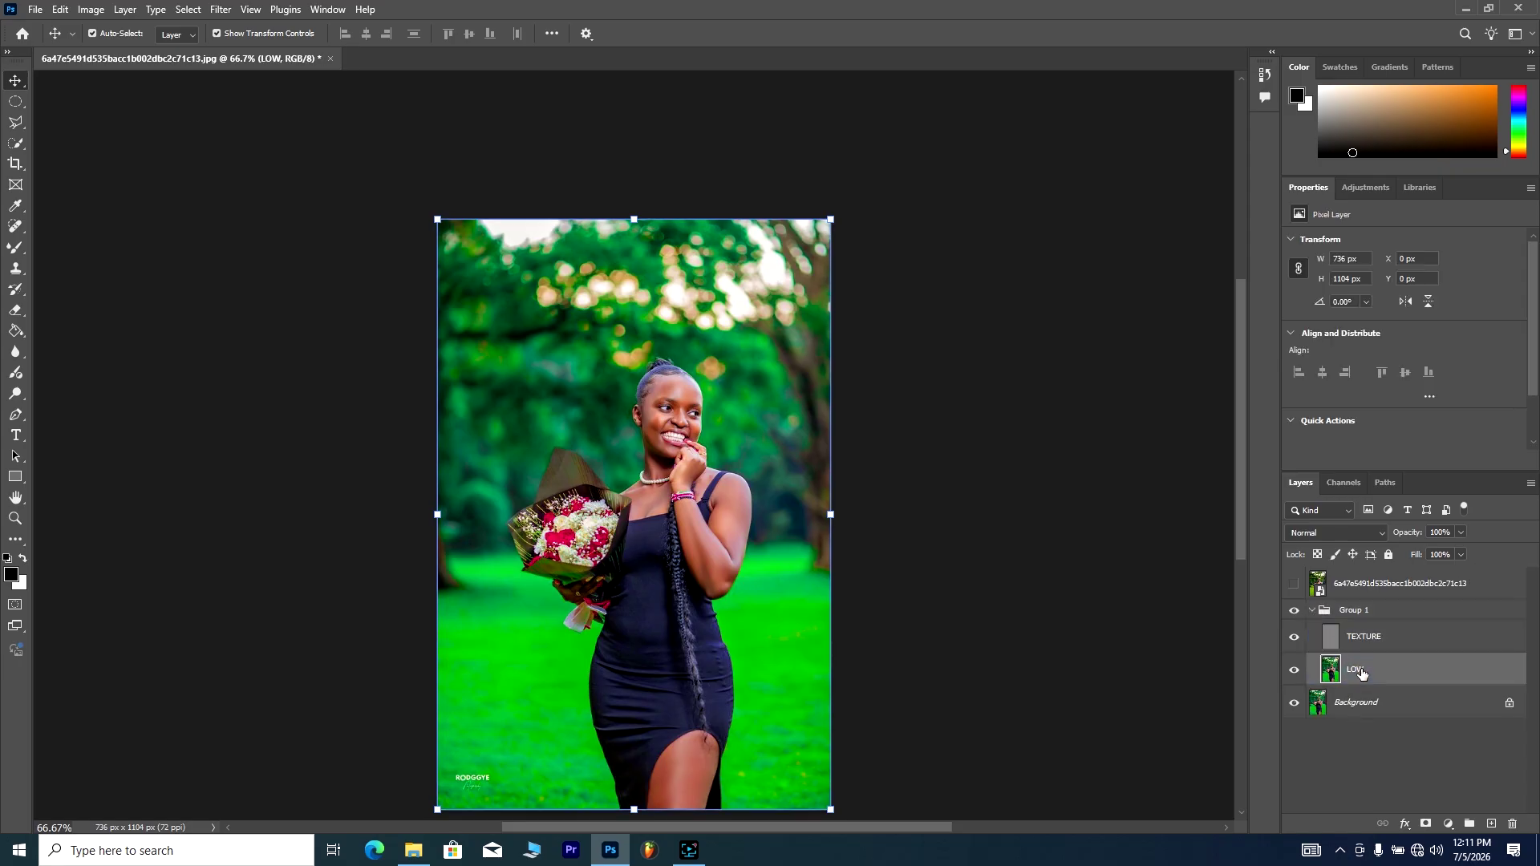
{"action": "left_click", "coordinate": [1410, 650]}
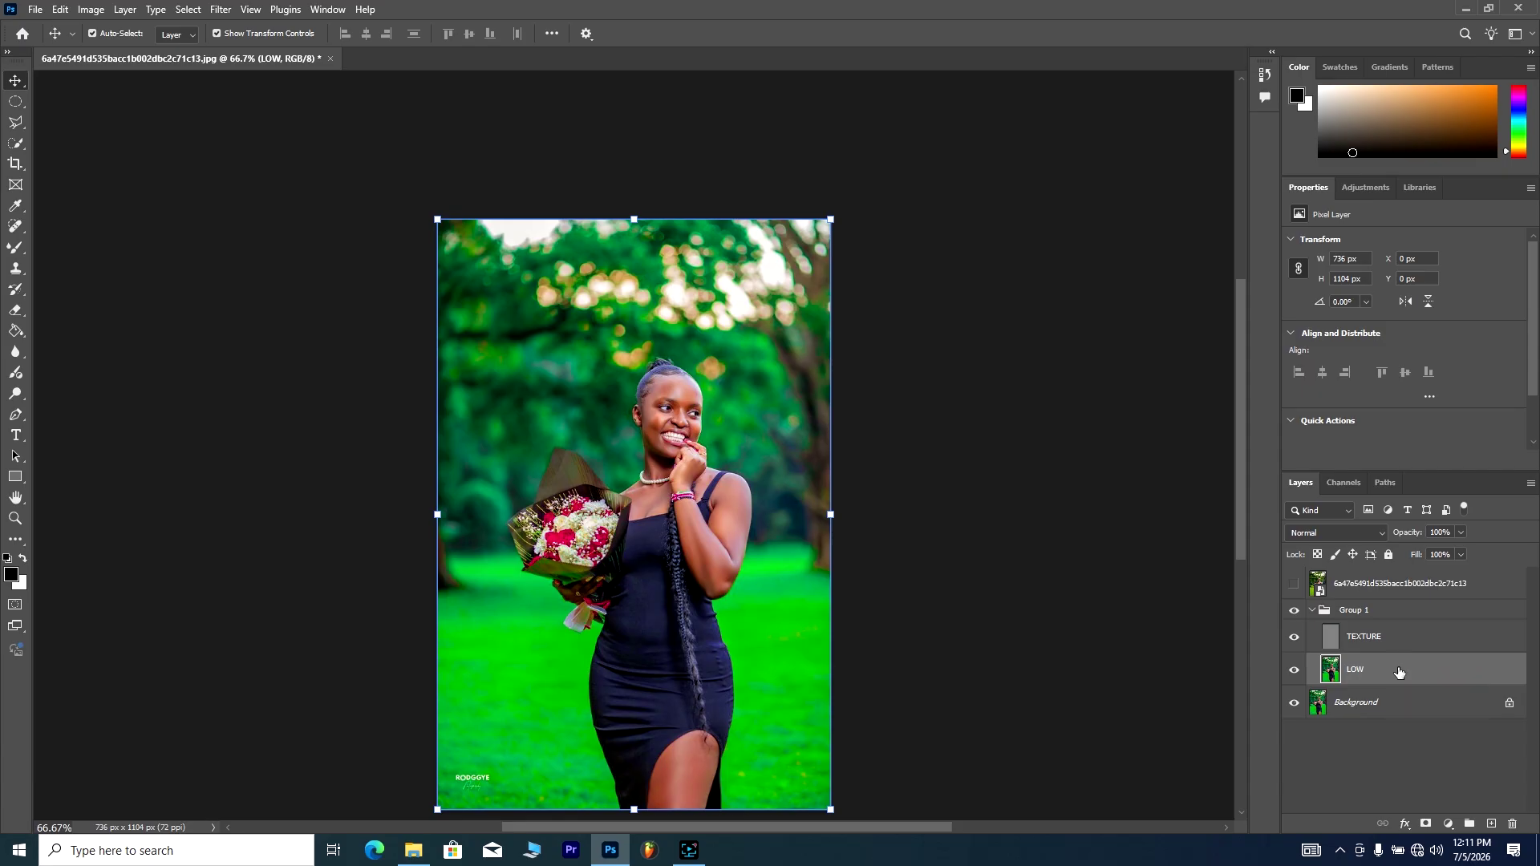
{"action": "left_click", "coordinate": [1295, 639]}
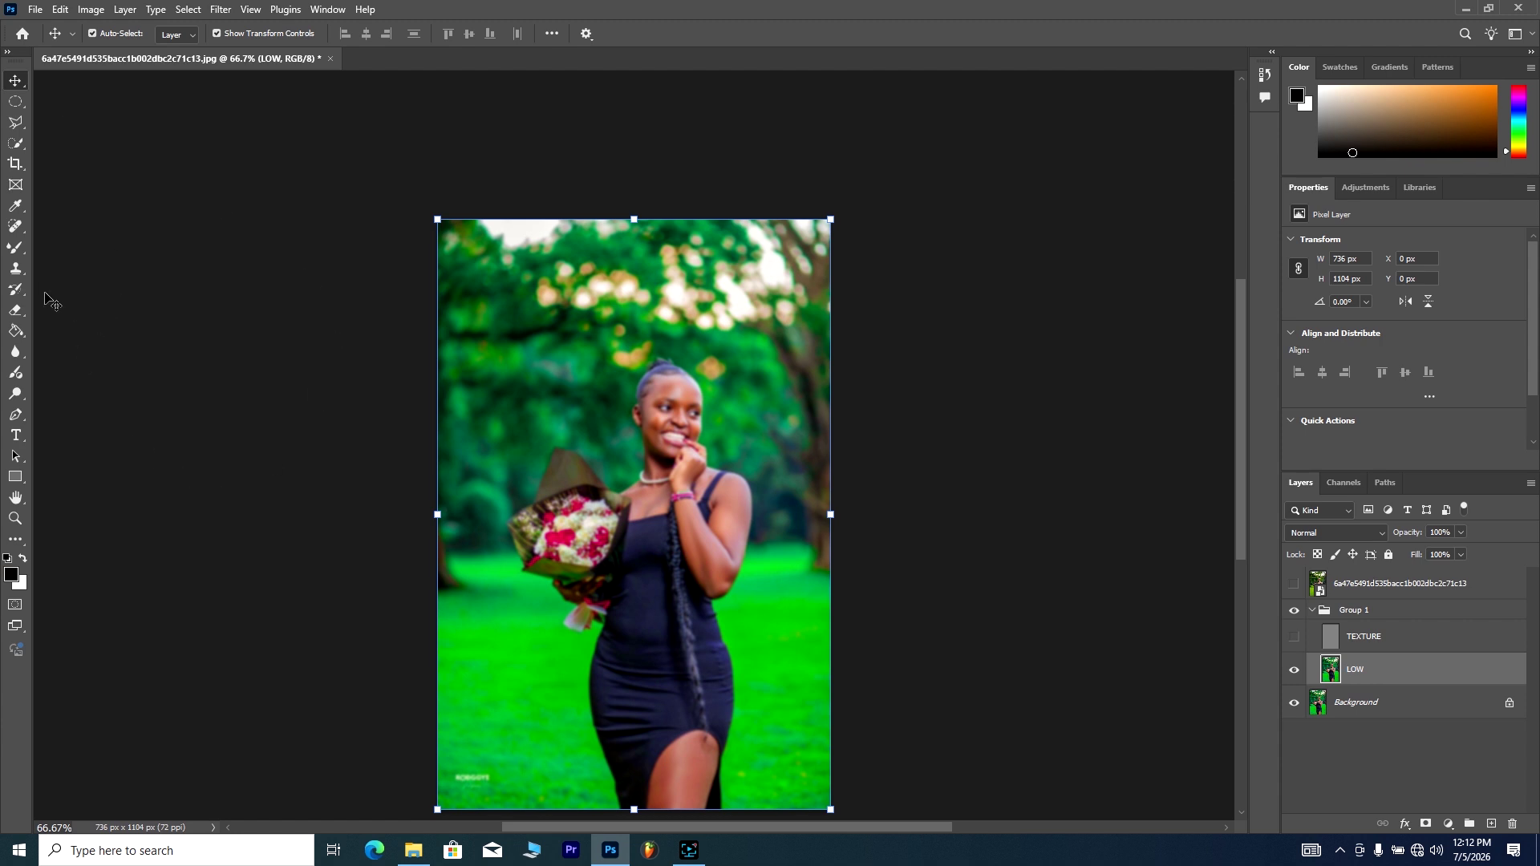
Step: Switch to the Mixer Brush tool and turn on cleaning the brush after each stroke
{"action": "left_click", "coordinate": [16, 250]}
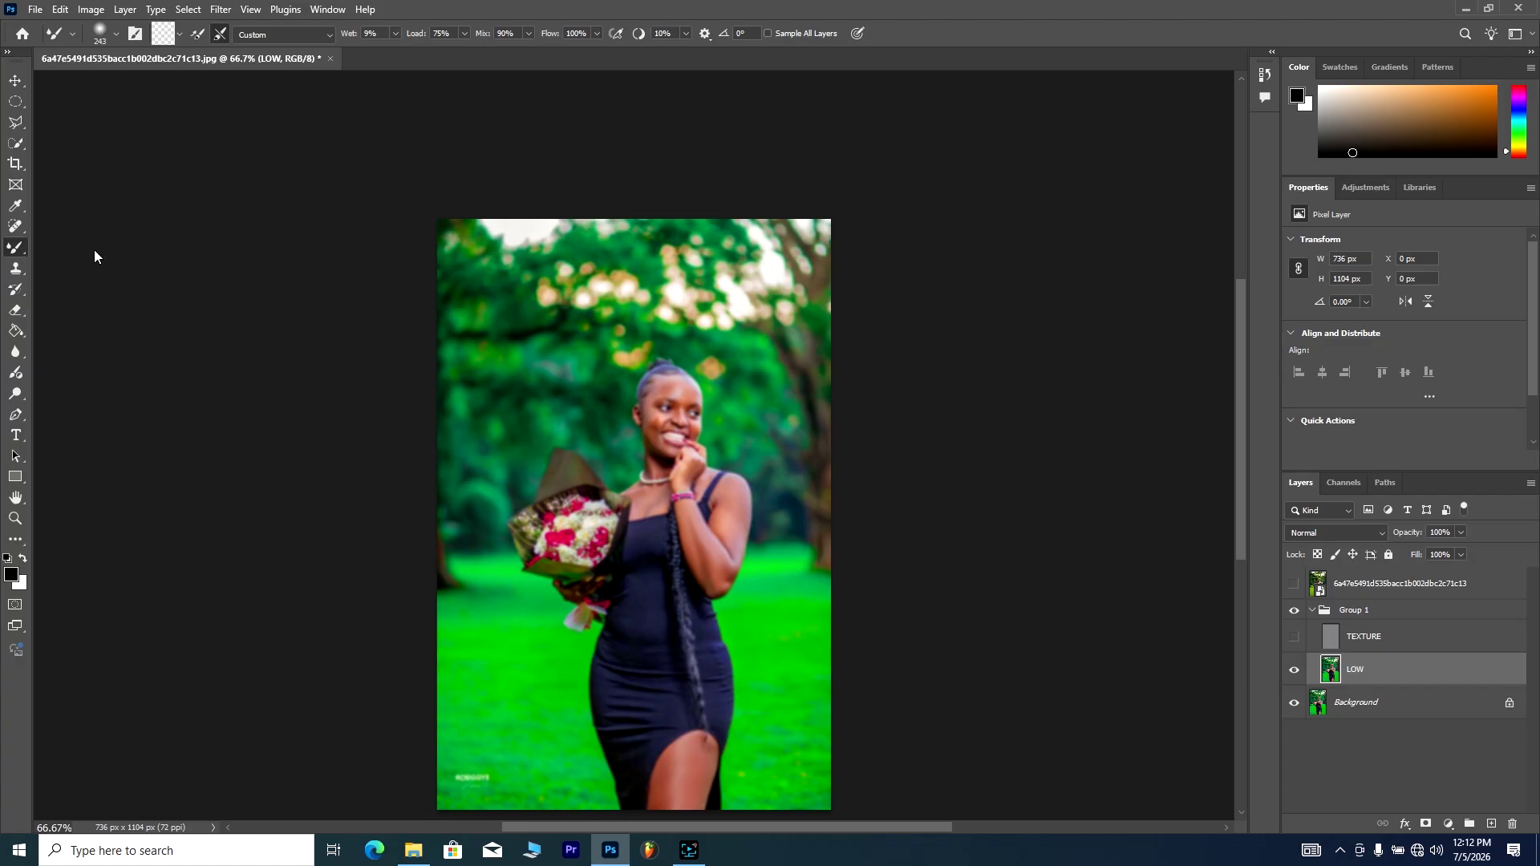
{"action": "key", "text": "shift+b"}
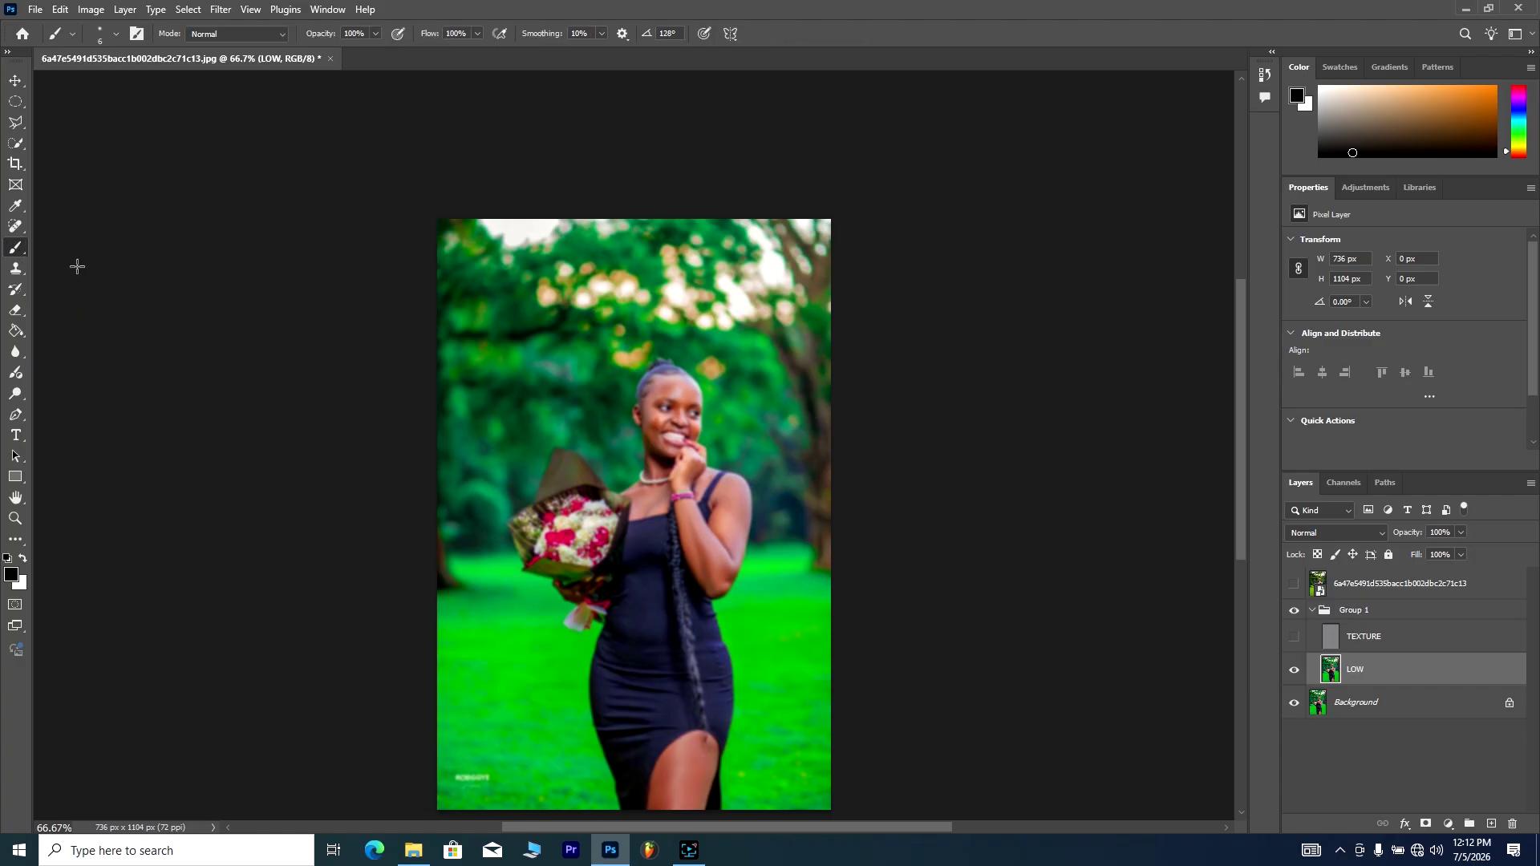
{"action": "right_click", "coordinate": [18, 250]}
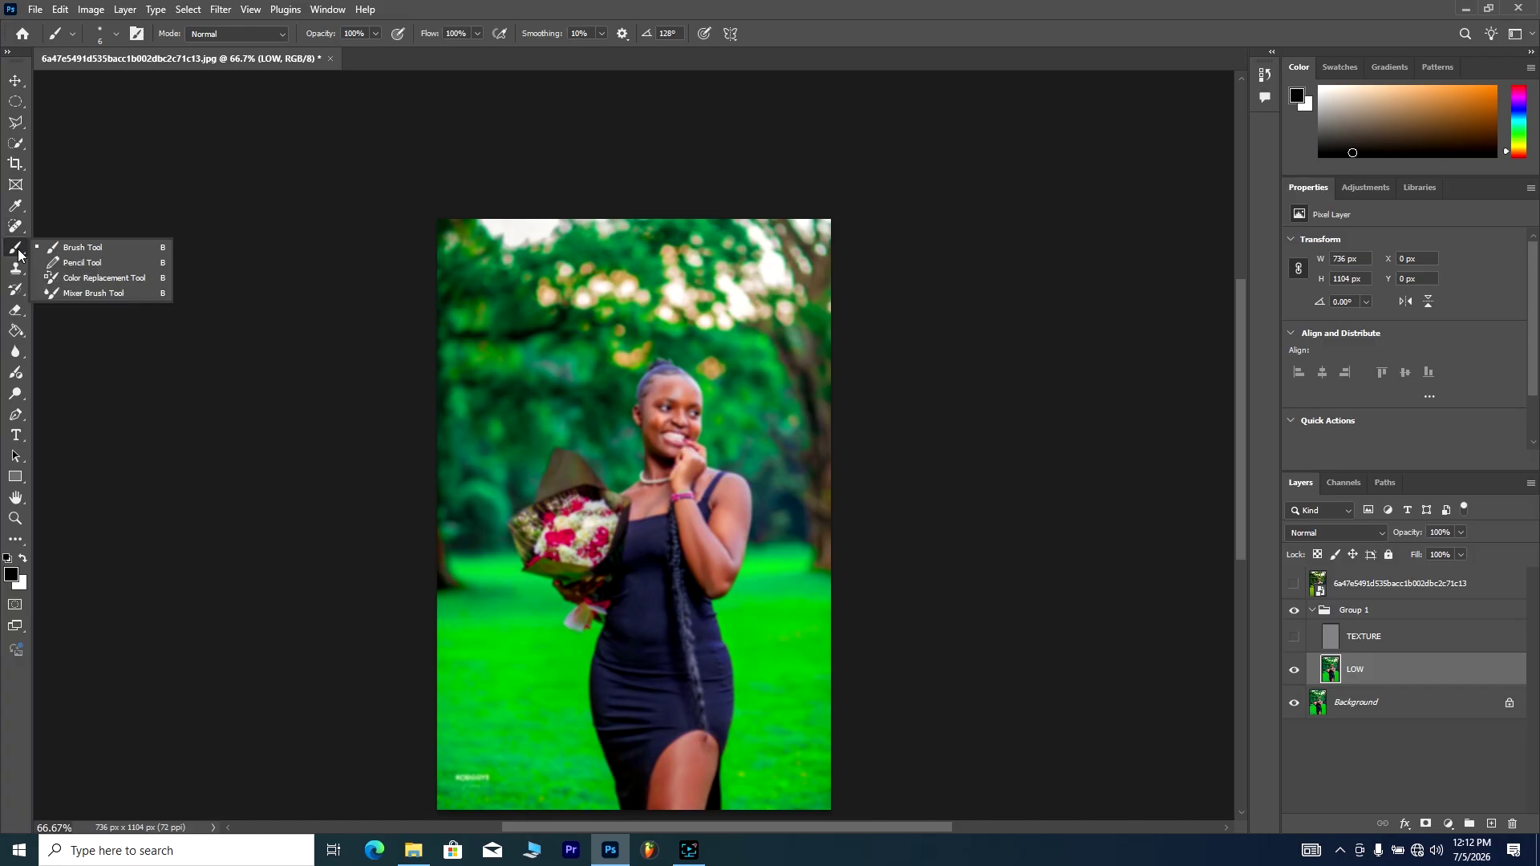
{"action": "left_click", "coordinate": [135, 295]}
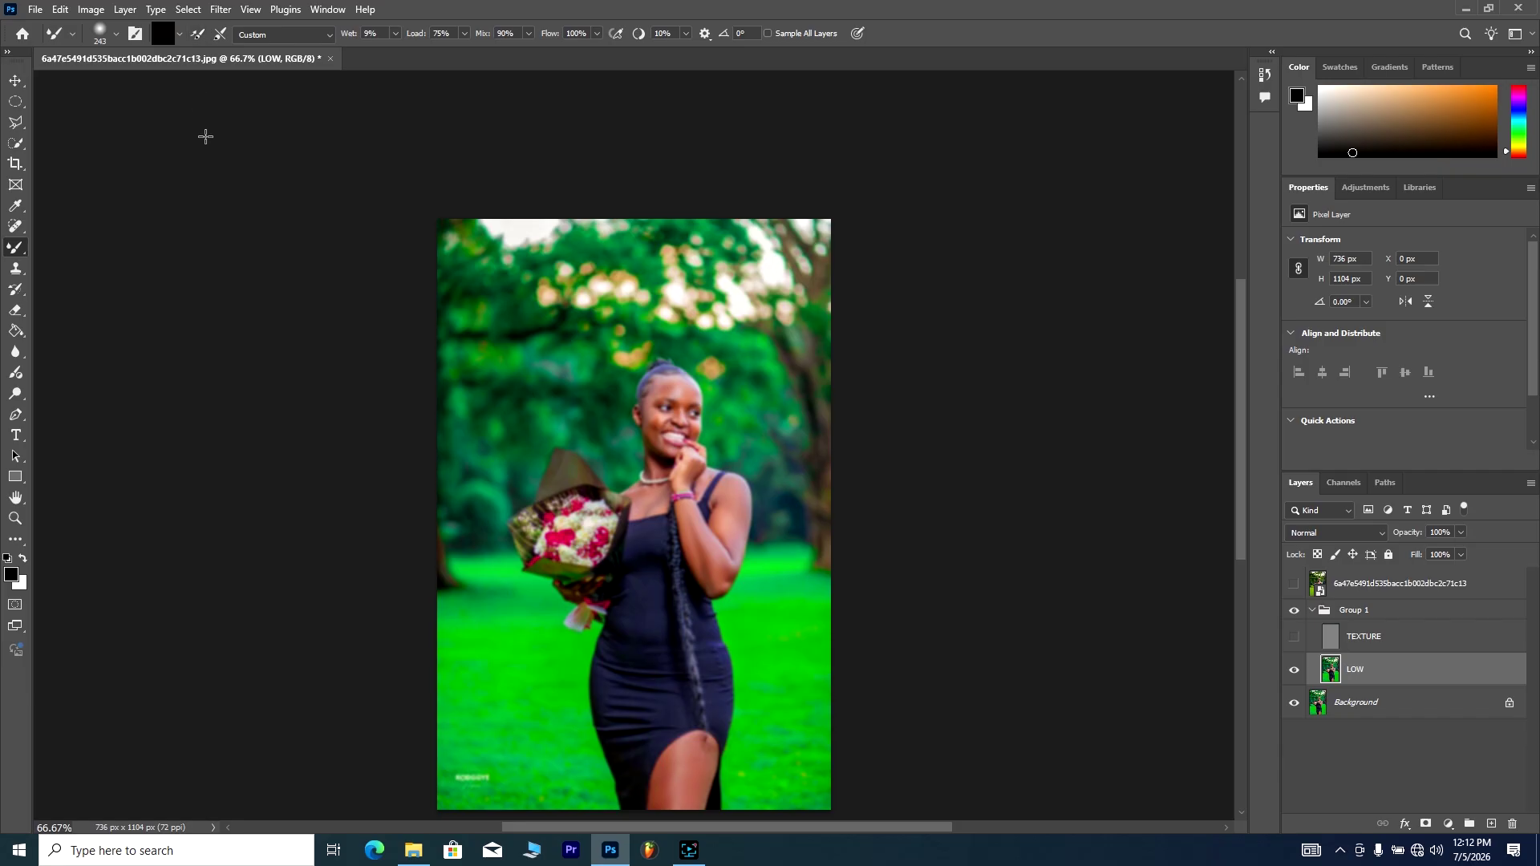
{"action": "left_click", "coordinate": [218, 36]}
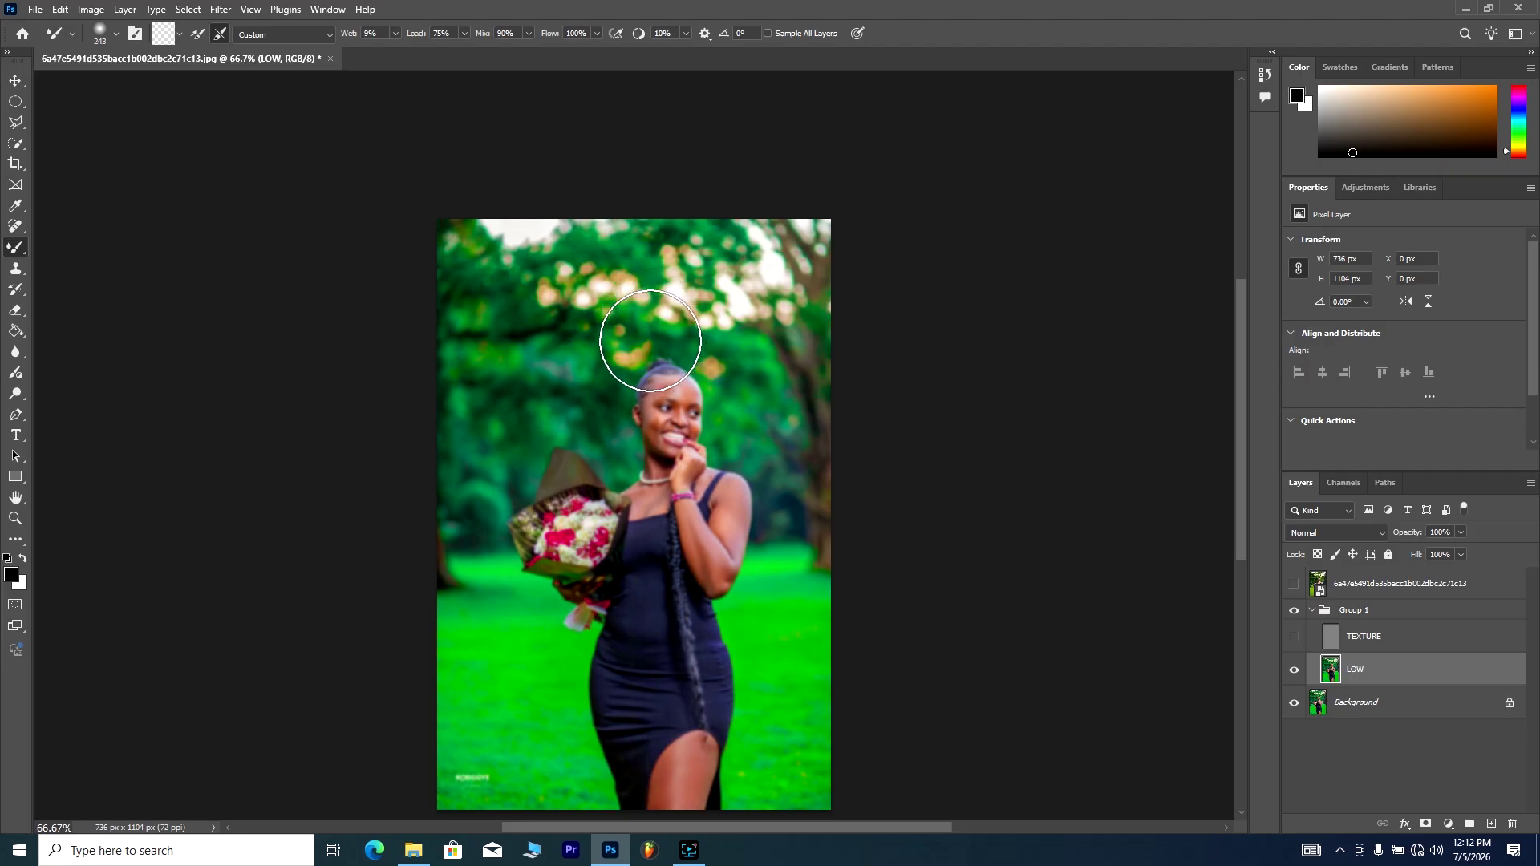
Step: Reduce the Mixer Brush size to 75 px
{"action": "right_click", "coordinate": [649, 340]}
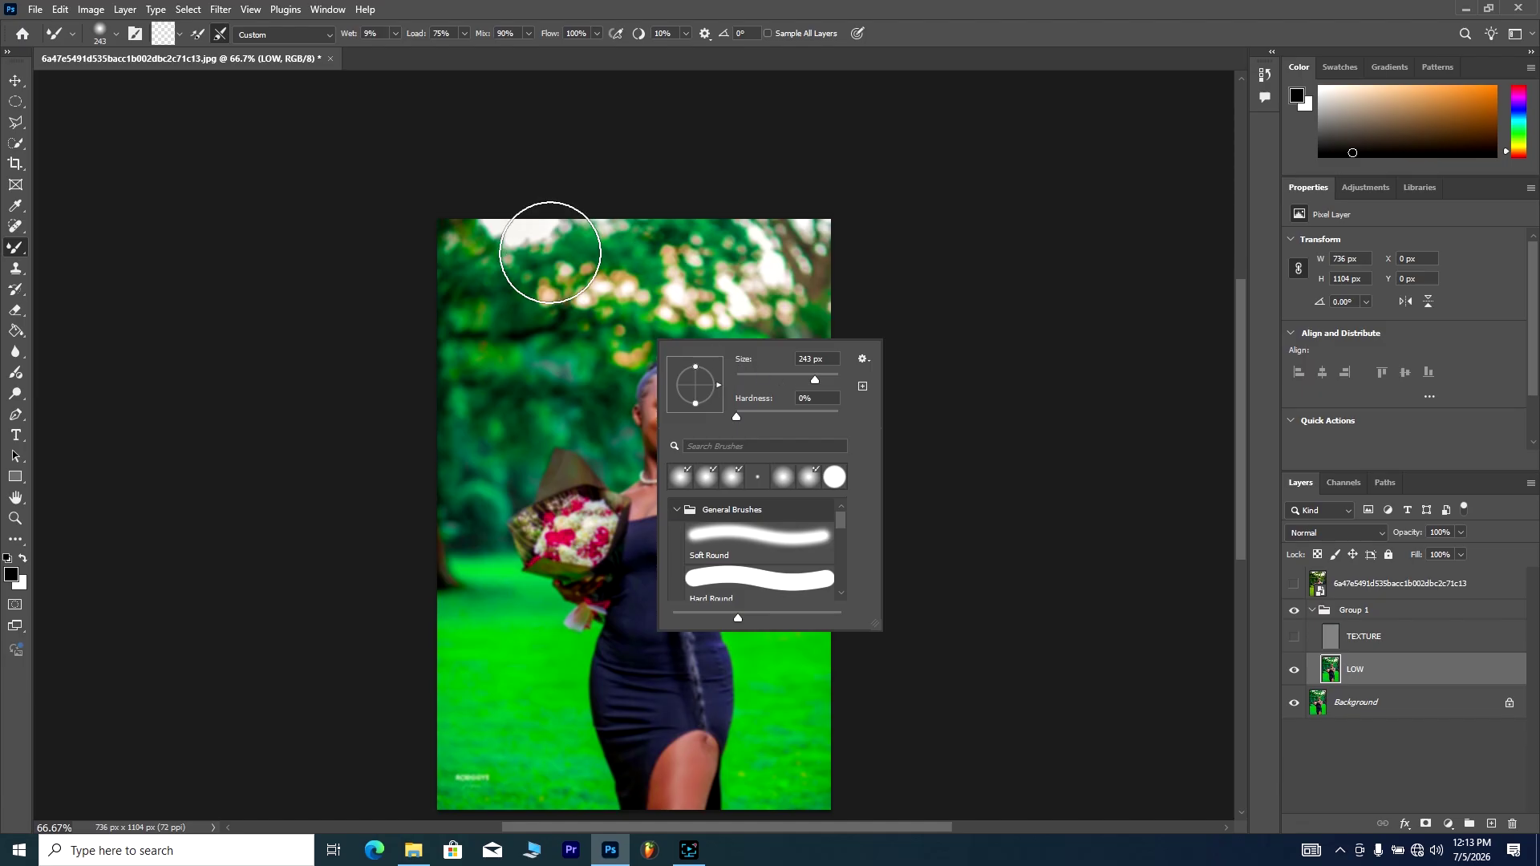
{"action": "right_click", "coordinate": [587, 300]}
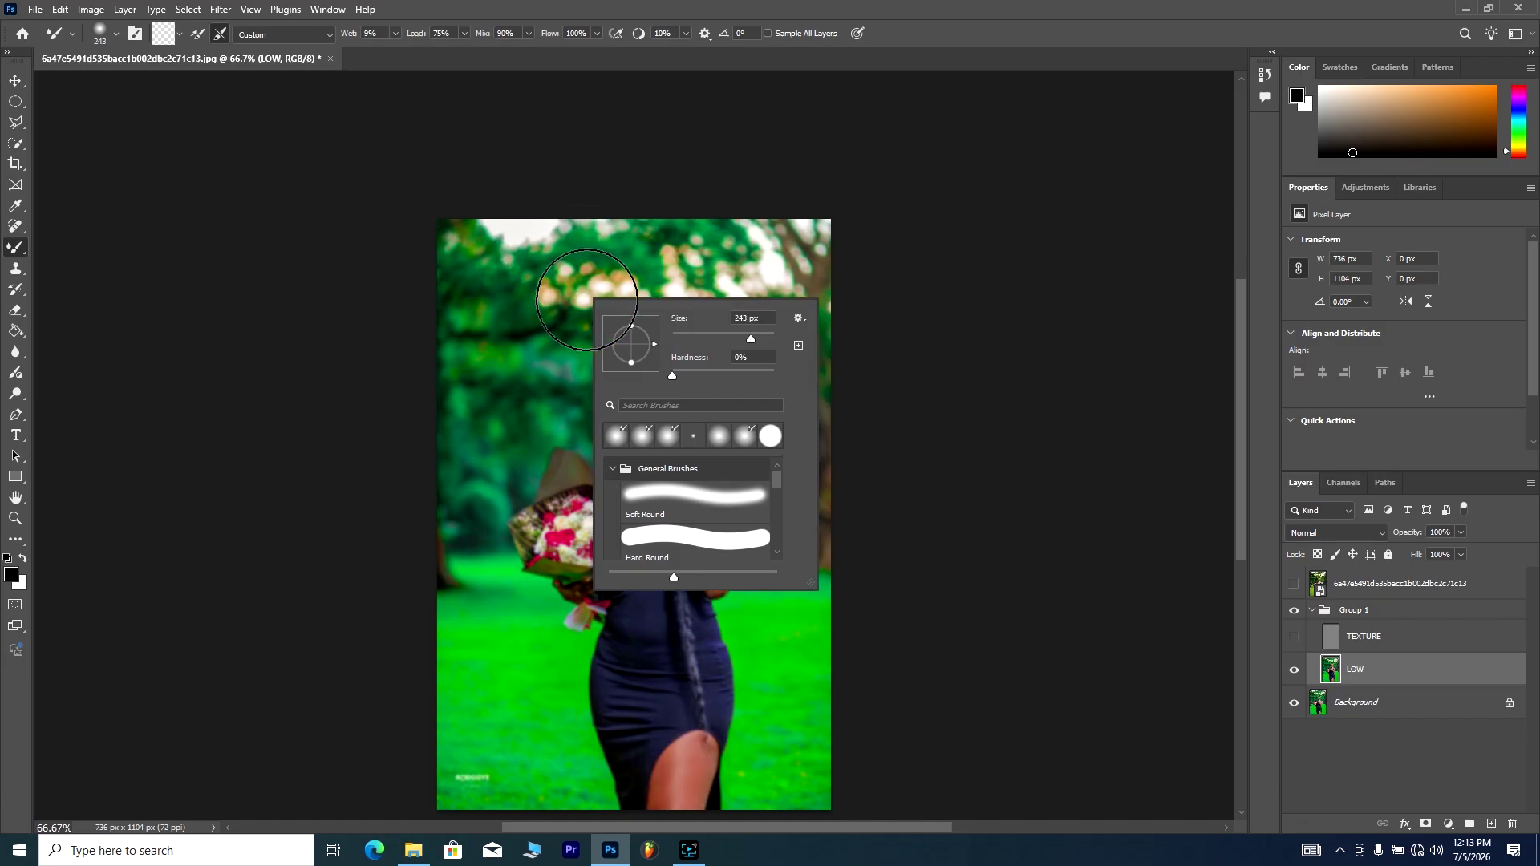
{"action": "left_click_drag", "start_coordinate": [751, 339], "coordinate": [688, 340]}
{"action": "left_click", "coordinate": [710, 337]}
Step: Reduce the Mixer Brush size to 23 px and smooth the skin on the forehead and down to the nose on LOW
{"action": "scroll", "coordinate": [1241, 387], "scroll_direction": "up", "scroll_amount": 2}
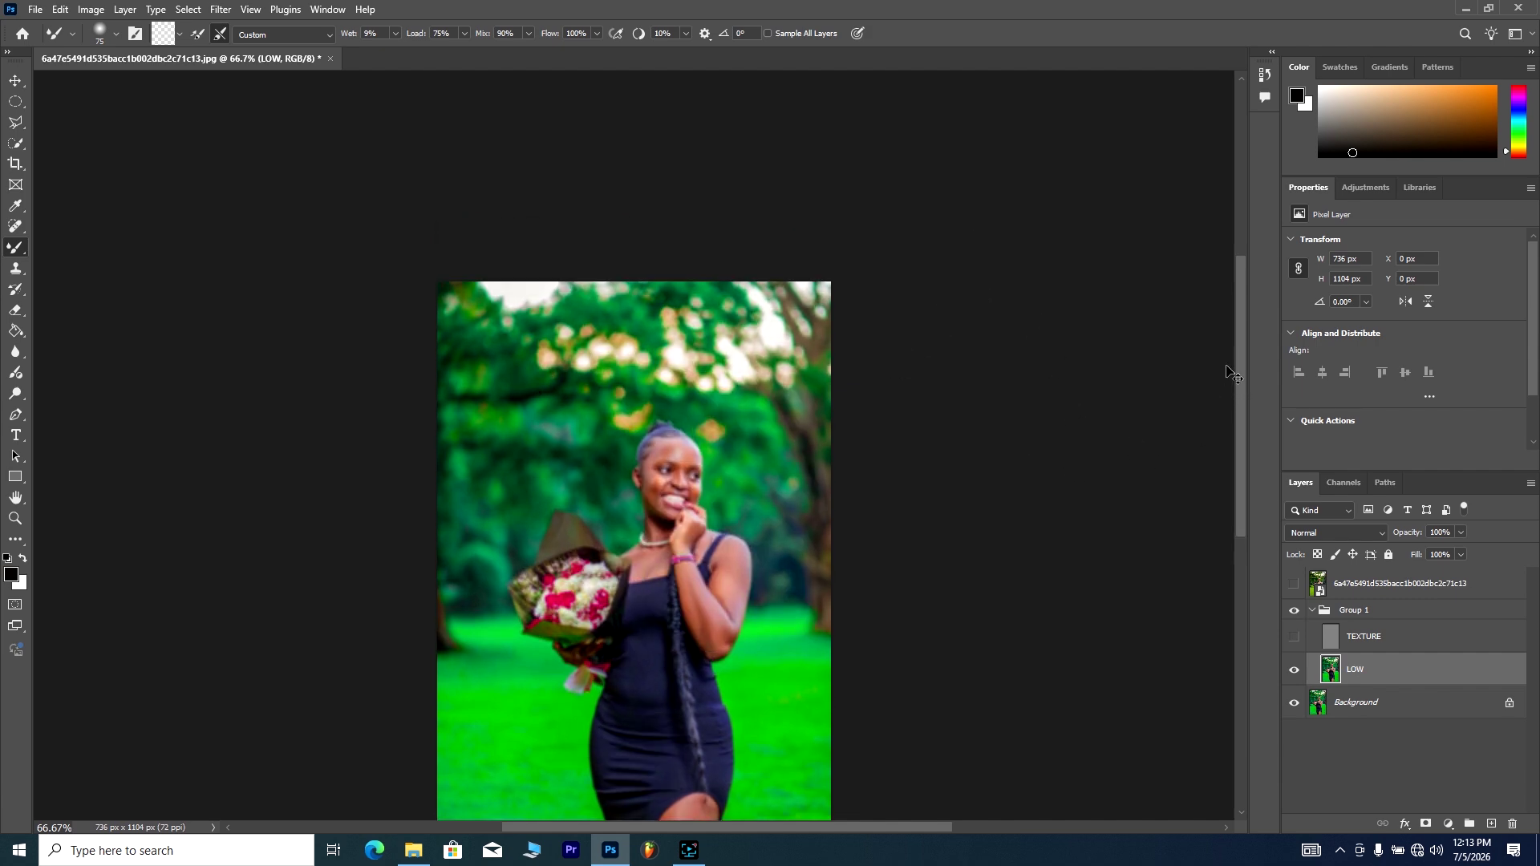
{"action": "key", "text": "ctrl+plus"}
{"action": "key", "text": "ctrl+plus"}
{"action": "key", "text": "ctrl+plus"}
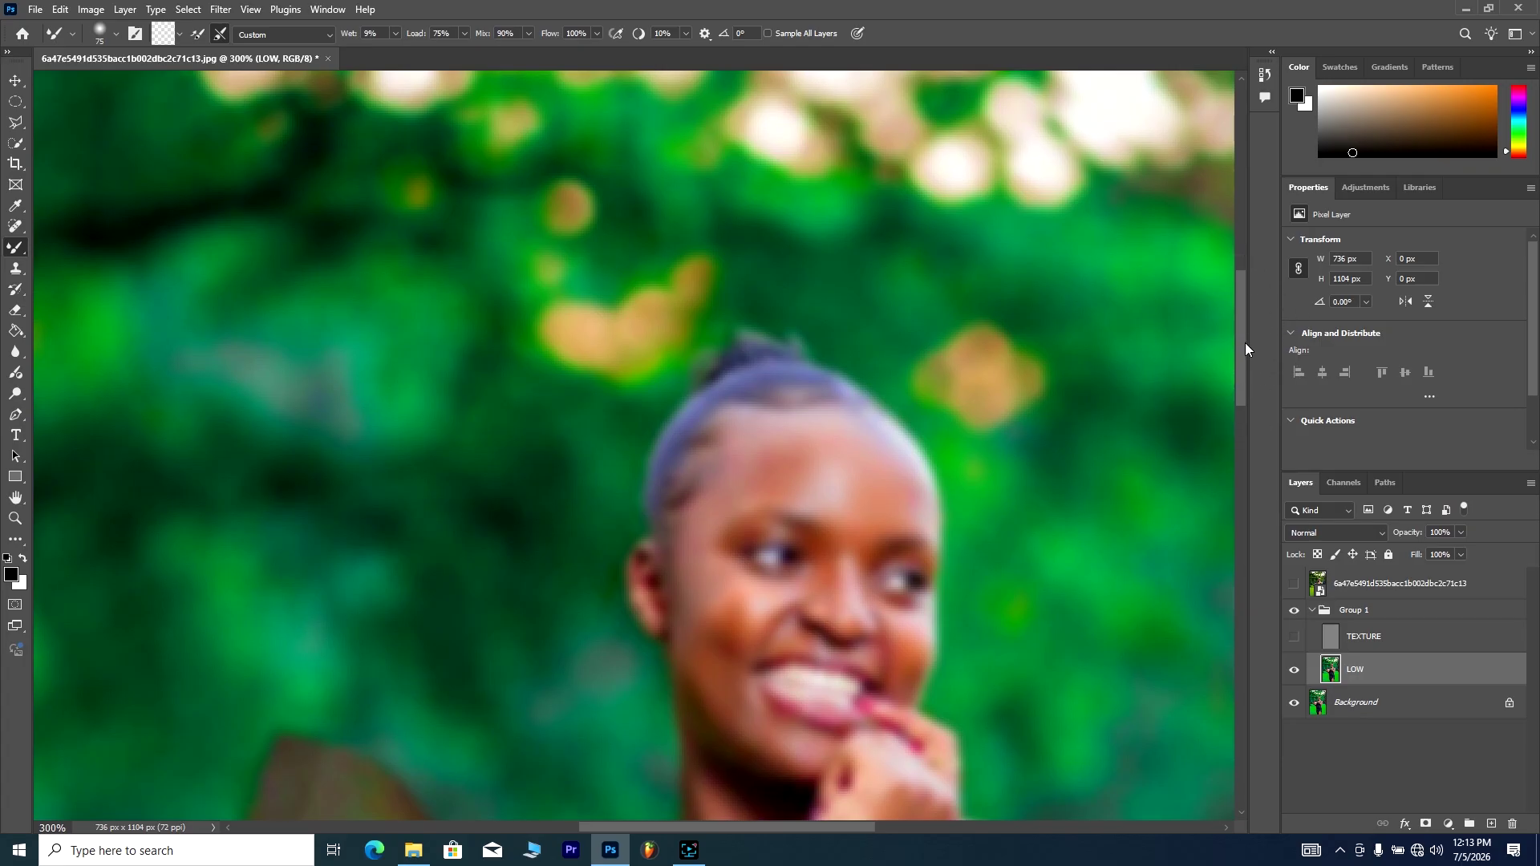
{"action": "left_click_drag", "start_coordinate": [1245, 343], "coordinate": [1242, 394]}
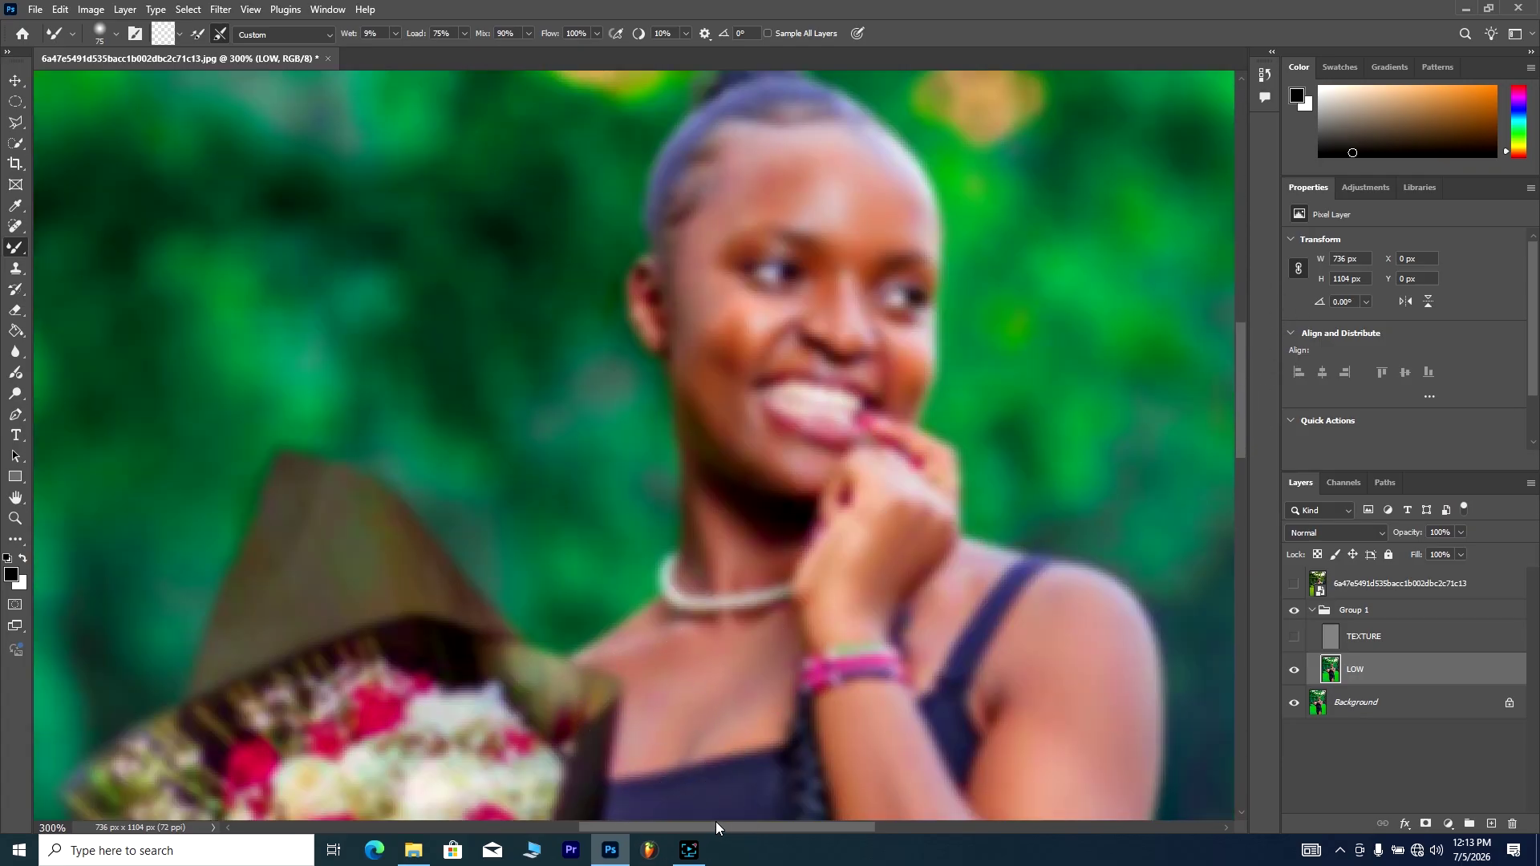
{"action": "left_click_drag", "start_coordinate": [719, 827], "coordinate": [763, 827]}
{"action": "left_click_drag", "start_coordinate": [1240, 363], "coordinate": [1240, 345]}
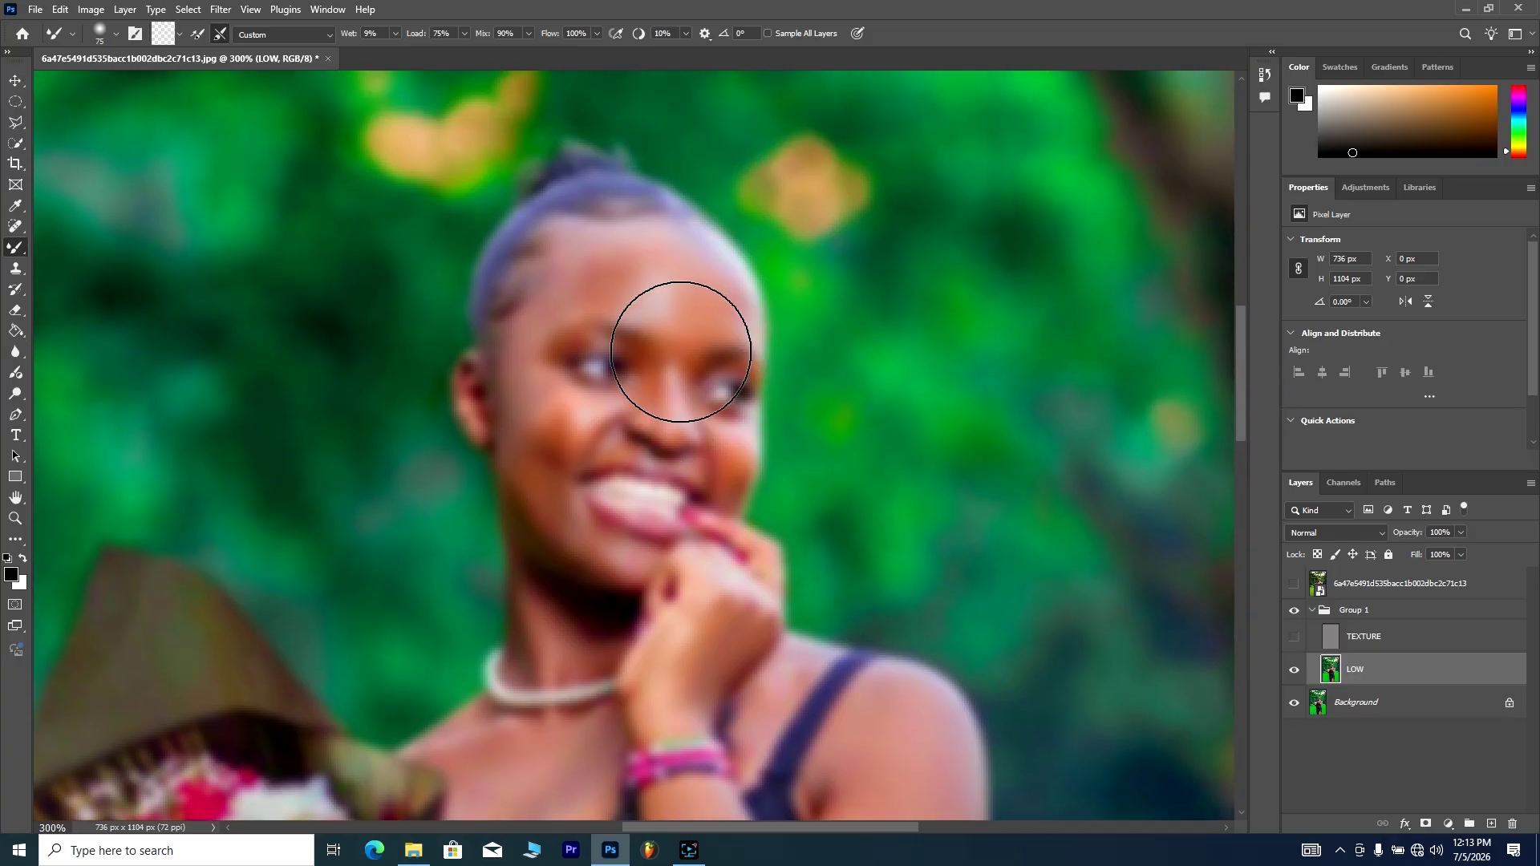
{"action": "key", "text": "ctrl+plus"}
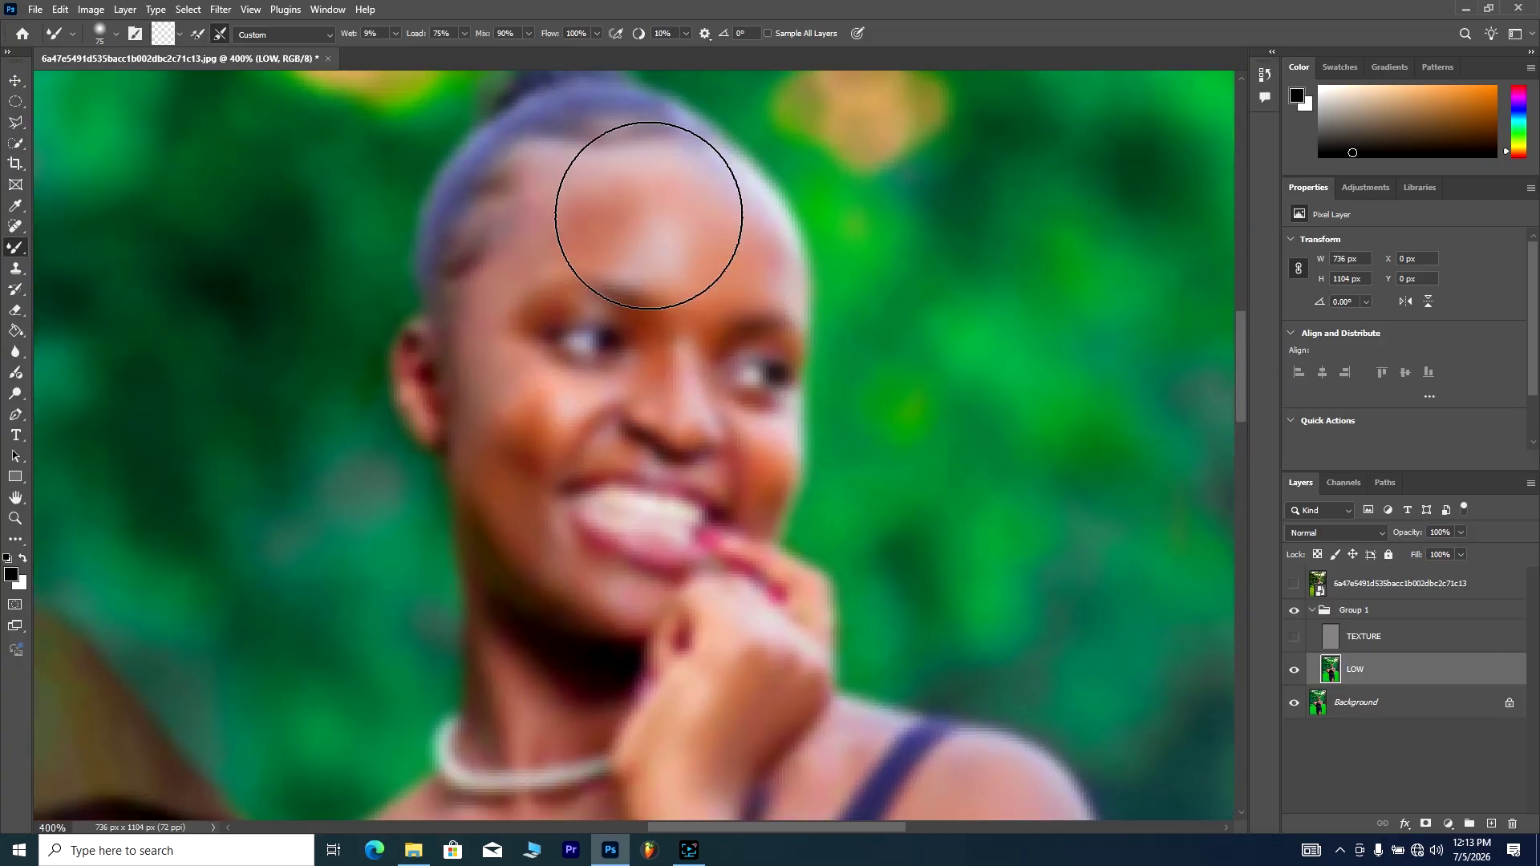
{"action": "right_click", "coordinate": [645, 201]}
{"action": "left_click_drag", "start_coordinate": [746, 234], "coordinate": [721, 254]}
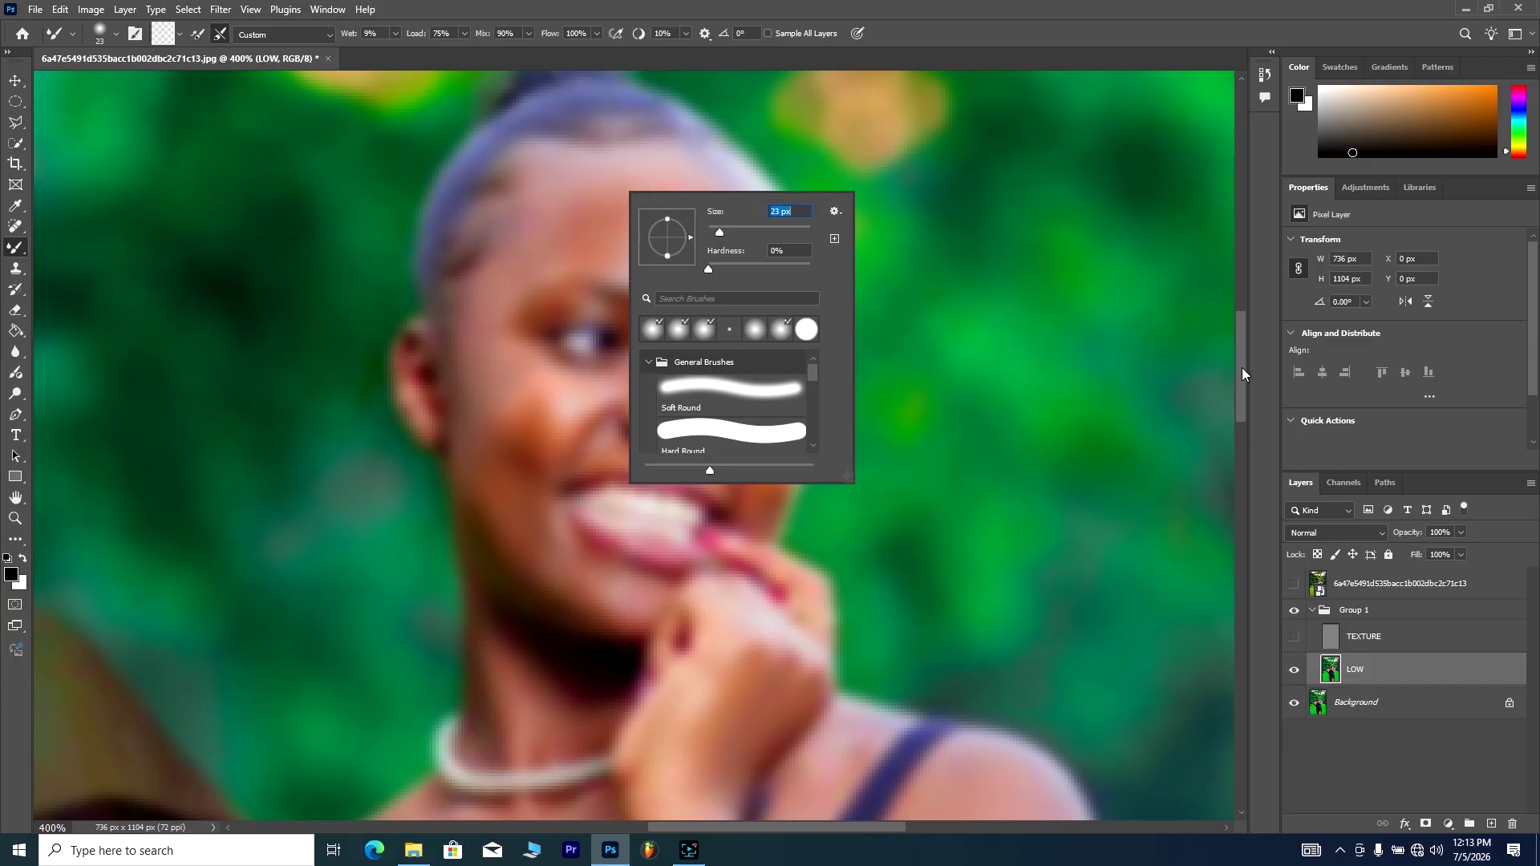
{"action": "left_click_drag", "start_coordinate": [1242, 367], "coordinate": [1246, 345]}
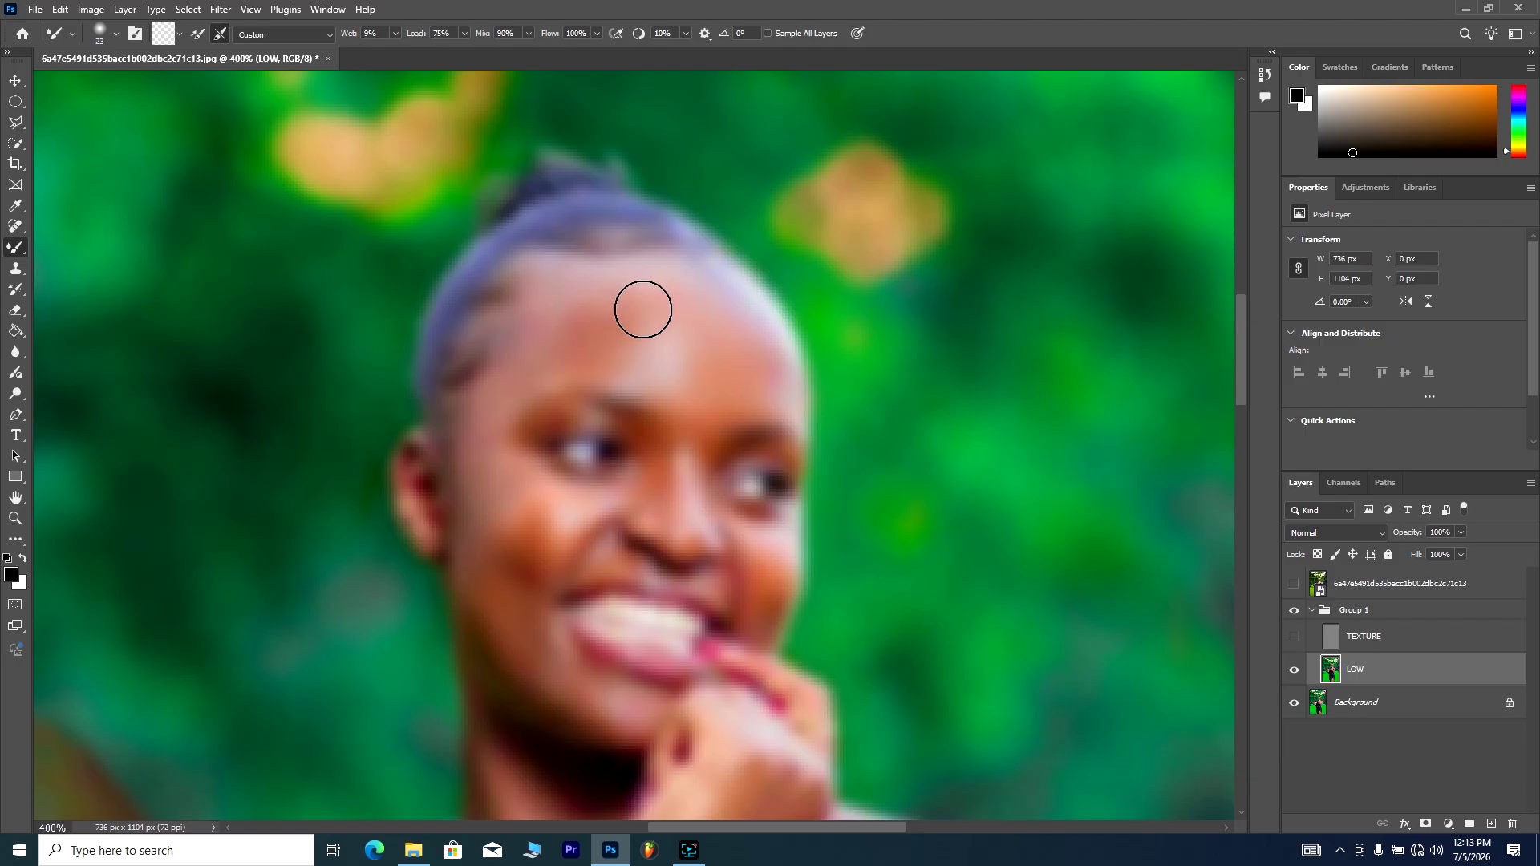
{"action": "mouse_move", "coordinate": [644, 310]}
{"action": "left_mouse_down"}
{"action": "mouse_move", "coordinate": [613, 328]}
{"action": "mouse_move", "coordinate": [571, 315]}
{"action": "mouse_move", "coordinate": [587, 339]}
{"action": "mouse_move", "coordinate": [626, 344]}
{"action": "mouse_move", "coordinate": [577, 357]}
{"action": "mouse_move", "coordinate": [653, 312]}
{"action": "left_mouse_up"}
{"action": "mouse_move", "coordinate": [722, 353]}
{"action": "left_mouse_down"}
{"action": "mouse_move", "coordinate": [754, 361]}
{"action": "mouse_move", "coordinate": [752, 390]}
{"action": "mouse_move", "coordinate": [677, 383]}
{"action": "mouse_move", "coordinate": [672, 349]}
{"action": "mouse_move", "coordinate": [645, 381]}
{"action": "mouse_move", "coordinate": [680, 365]}
{"action": "mouse_move", "coordinate": [679, 343]}
{"action": "mouse_move", "coordinate": [673, 361]}
{"action": "mouse_move", "coordinate": [670, 345]}
{"action": "mouse_move", "coordinate": [566, 301]}
{"action": "mouse_move", "coordinate": [665, 262]}
{"action": "mouse_move", "coordinate": [672, 287]}
{"action": "mouse_move", "coordinate": [638, 274]}
{"action": "mouse_move", "coordinate": [583, 291]}
{"action": "mouse_move", "coordinate": [601, 286]}
{"action": "mouse_move", "coordinate": [541, 267]}
{"action": "mouse_move", "coordinate": [557, 276]}
{"action": "mouse_move", "coordinate": [542, 355]}
{"action": "mouse_move", "coordinate": [592, 289]}
{"action": "mouse_move", "coordinate": [567, 310]}
{"action": "mouse_move", "coordinate": [686, 279]}
{"action": "mouse_move", "coordinate": [571, 307]}
{"action": "mouse_move", "coordinate": [652, 325]}
{"action": "mouse_move", "coordinate": [654, 367]}
{"action": "mouse_move", "coordinate": [674, 361]}
{"action": "mouse_move", "coordinate": [671, 374]}
{"action": "mouse_move", "coordinate": [727, 359]}
{"action": "mouse_move", "coordinate": [713, 315]}
{"action": "mouse_move", "coordinate": [709, 339]}
{"action": "mouse_move", "coordinate": [724, 311]}
{"action": "mouse_move", "coordinate": [745, 370]}
{"action": "mouse_move", "coordinate": [748, 350]}
{"action": "mouse_move", "coordinate": [780, 366]}
{"action": "mouse_move", "coordinate": [743, 329]}
{"action": "mouse_move", "coordinate": [763, 385]}
{"action": "mouse_move", "coordinate": [719, 402]}
{"action": "mouse_move", "coordinate": [698, 522]}
{"action": "mouse_move", "coordinate": [660, 458]}
{"action": "left_mouse_up"}
Step: Set the Mixer Brush size to 20 px and blend the blotchy skin on the cheek beside the nose
{"action": "right_click", "coordinate": [704, 388]}
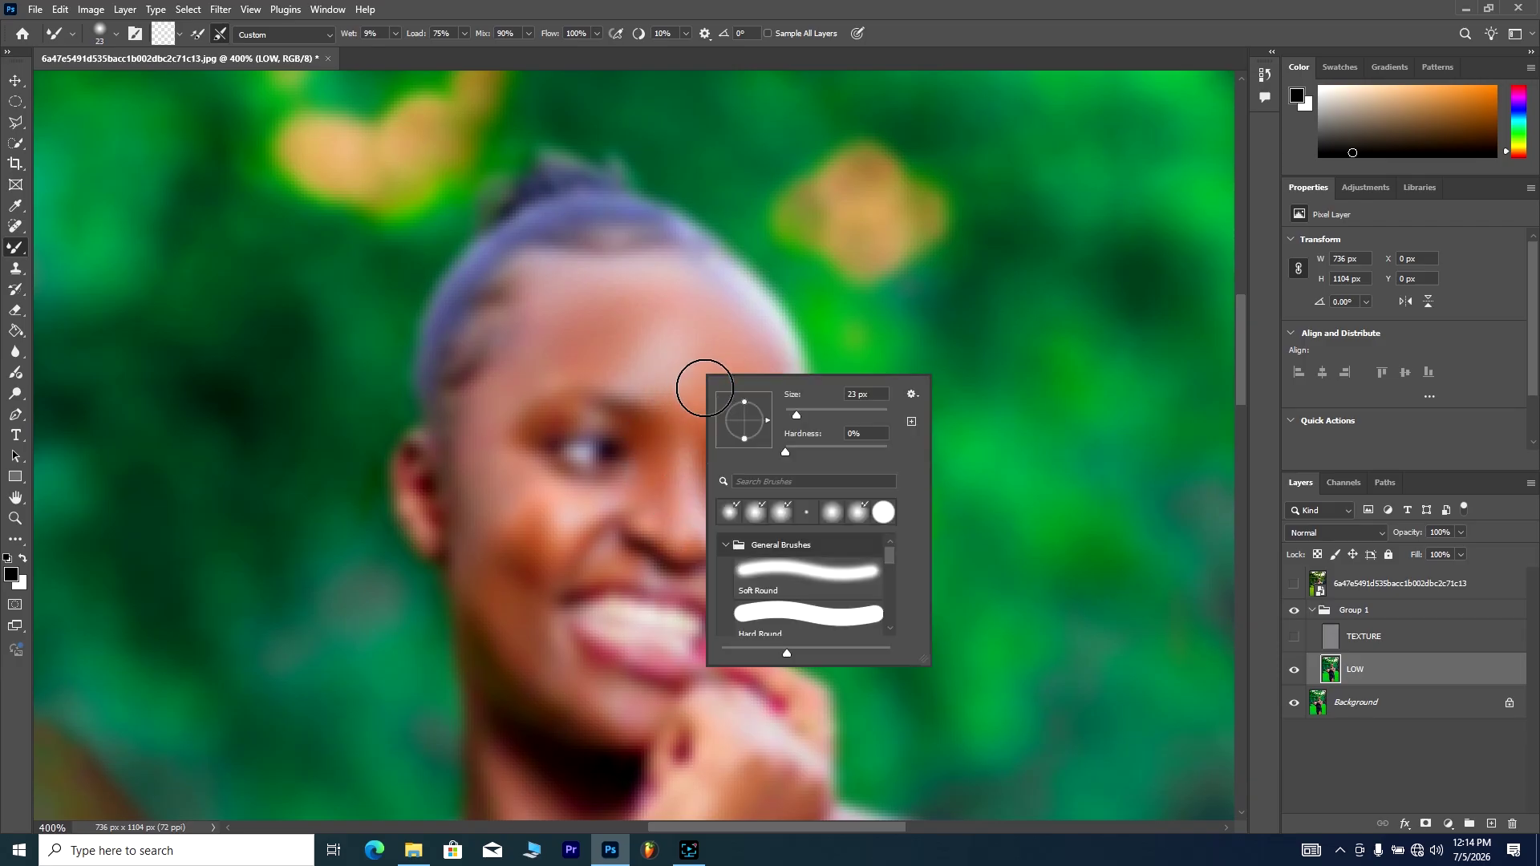
{"action": "left_click_drag", "start_coordinate": [797, 415], "coordinate": [792, 415]}
{"action": "left_click", "coordinate": [654, 441]}
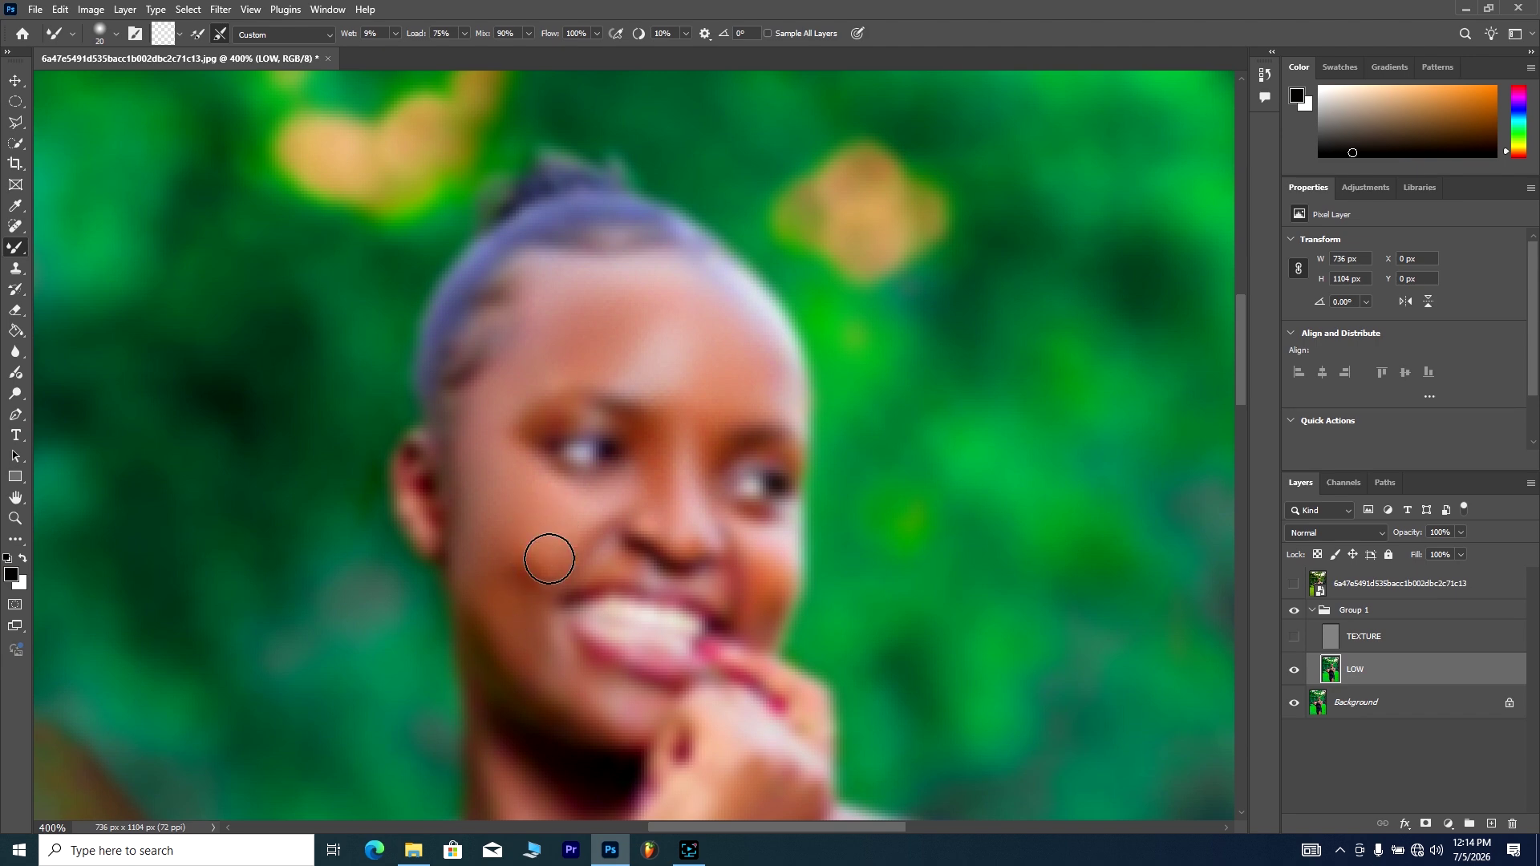
{"action": "scroll", "coordinate": [514, 569], "scroll_direction": "down", "scroll_amount": 1}
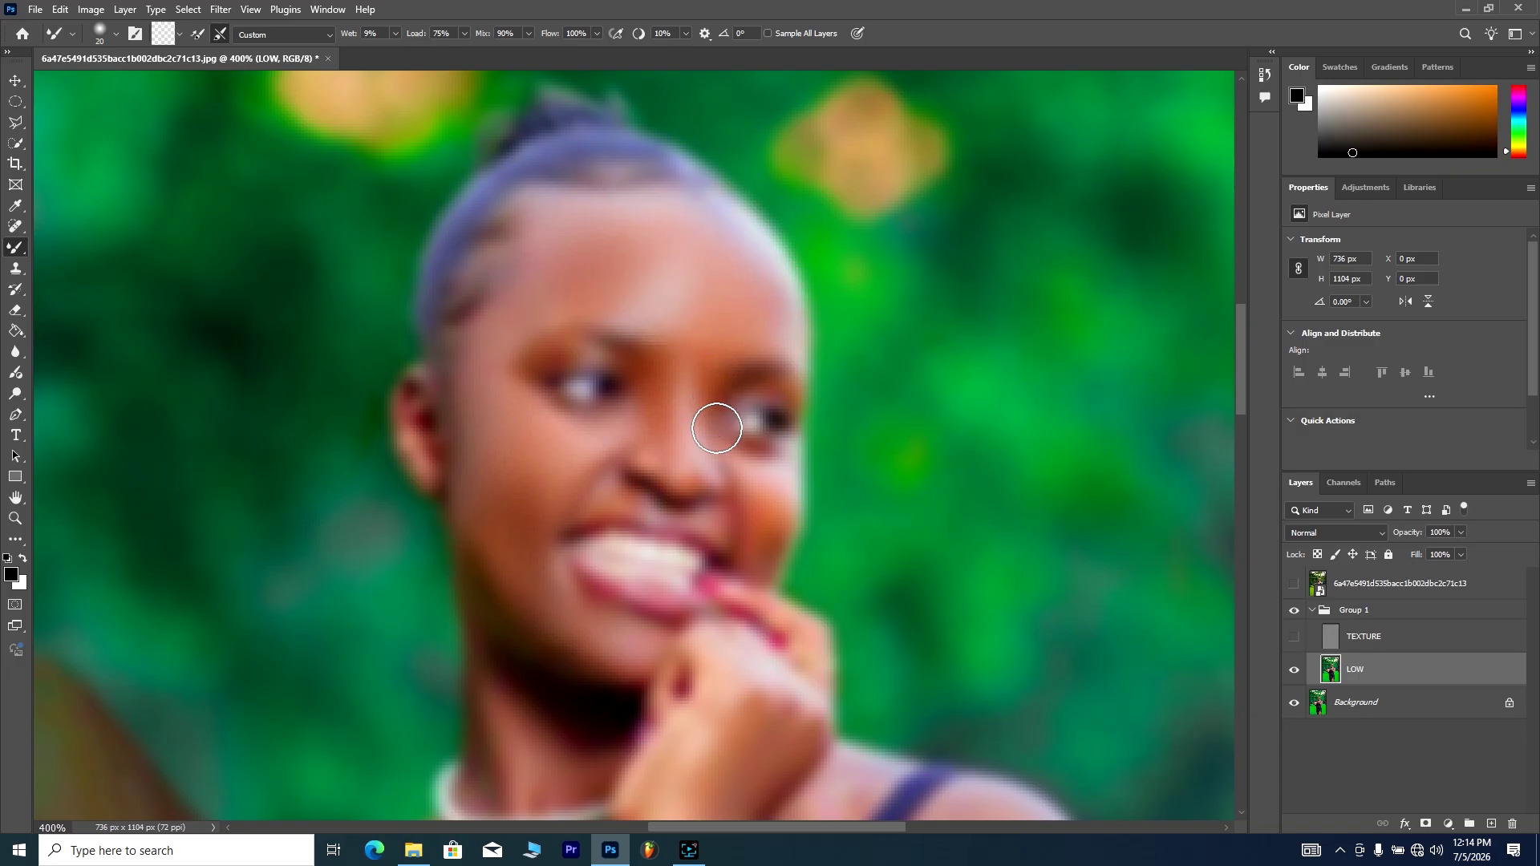
Step: Set the Mixer Brush size to 18 px and smooth the nose and the skin around it
{"action": "right_click", "coordinate": [717, 417]}
{"action": "left_click_drag", "start_coordinate": [805, 457], "coordinate": [807, 456]}
{"action": "left_click", "coordinate": [694, 411]}
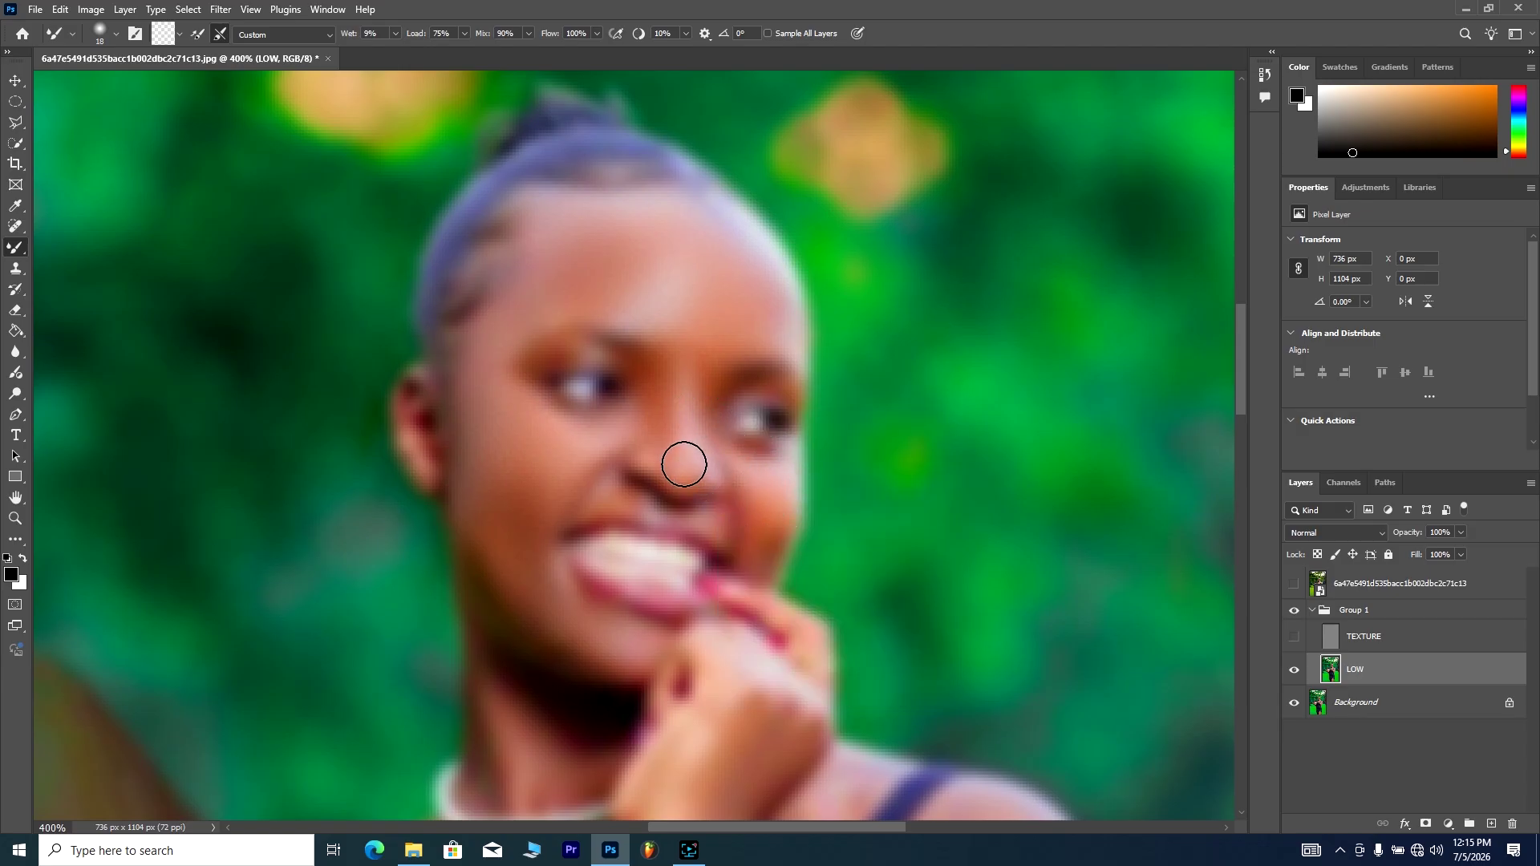
{"action": "right_click", "coordinate": [707, 455]}
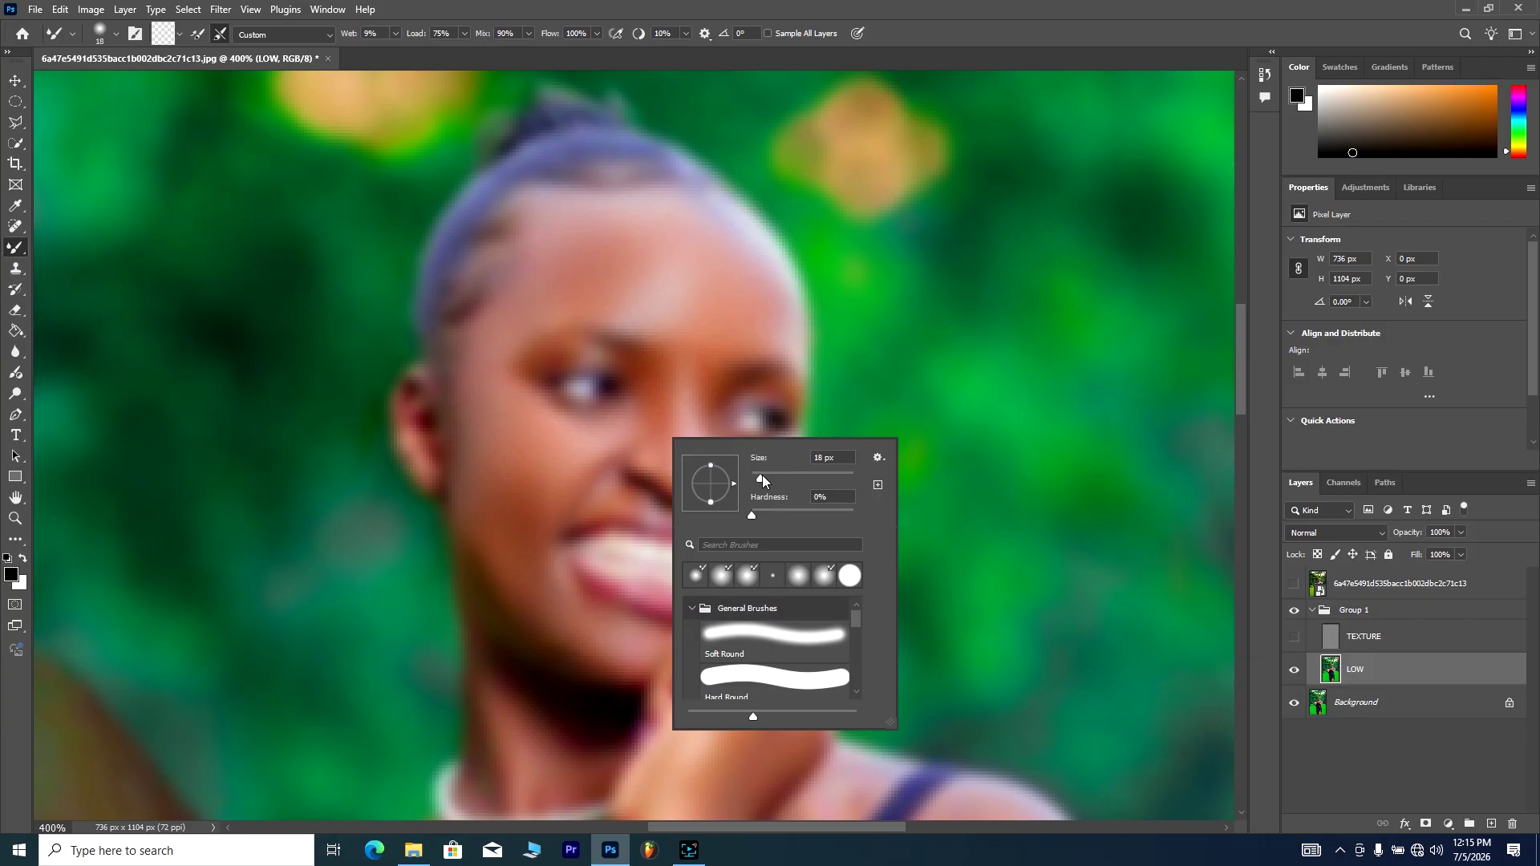
{"action": "left_click_drag", "start_coordinate": [759, 486], "coordinate": [762, 485]}
{"action": "left_click", "coordinate": [619, 493]}
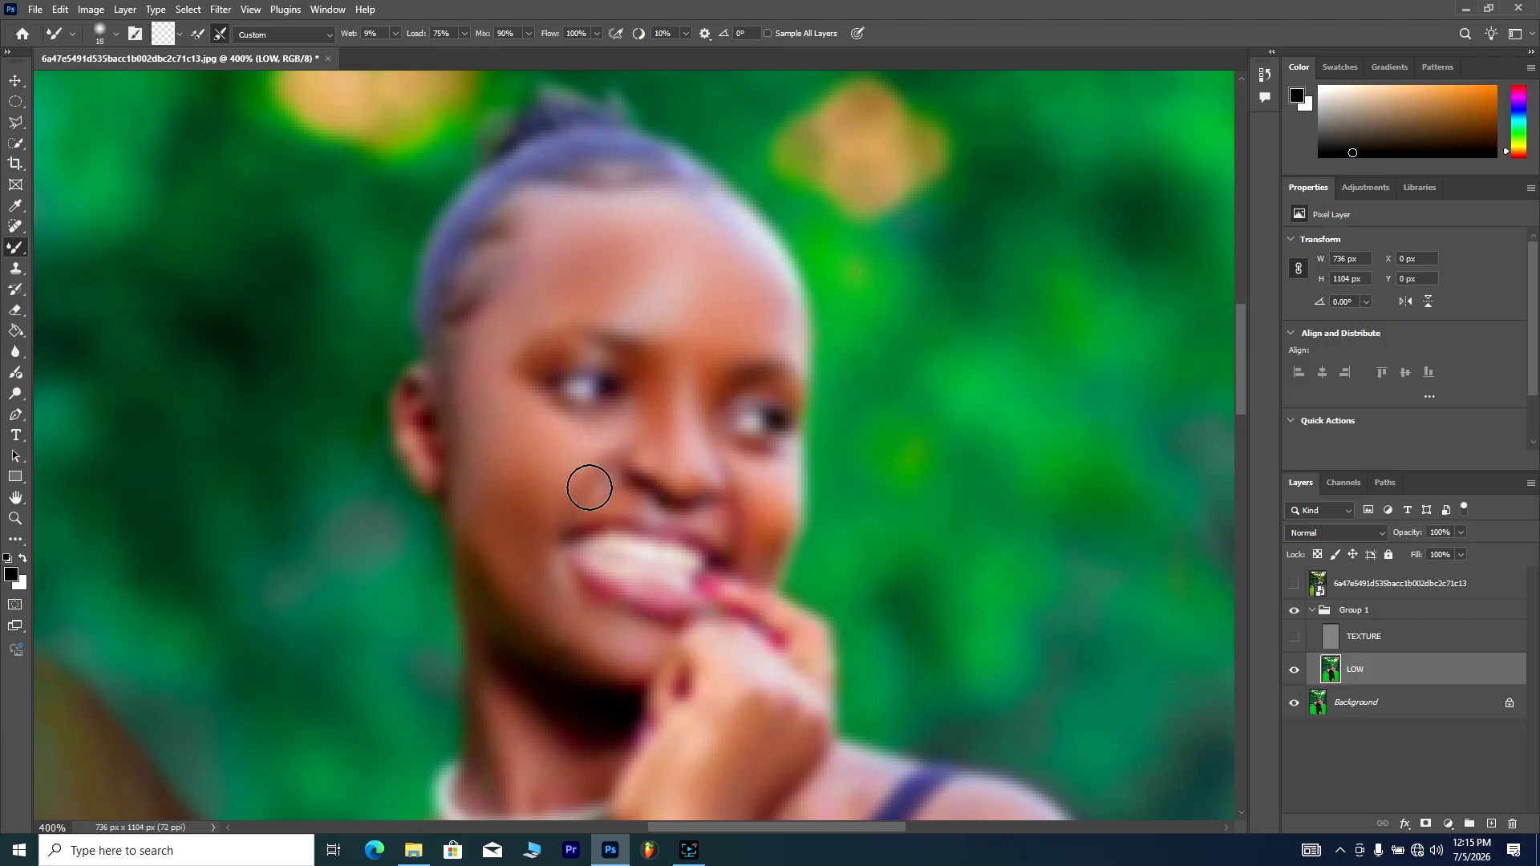
Step: Set the Mixer Brush size to 14 px and smooth the cheek towards the ear
{"action": "right_click", "coordinate": [671, 470]}
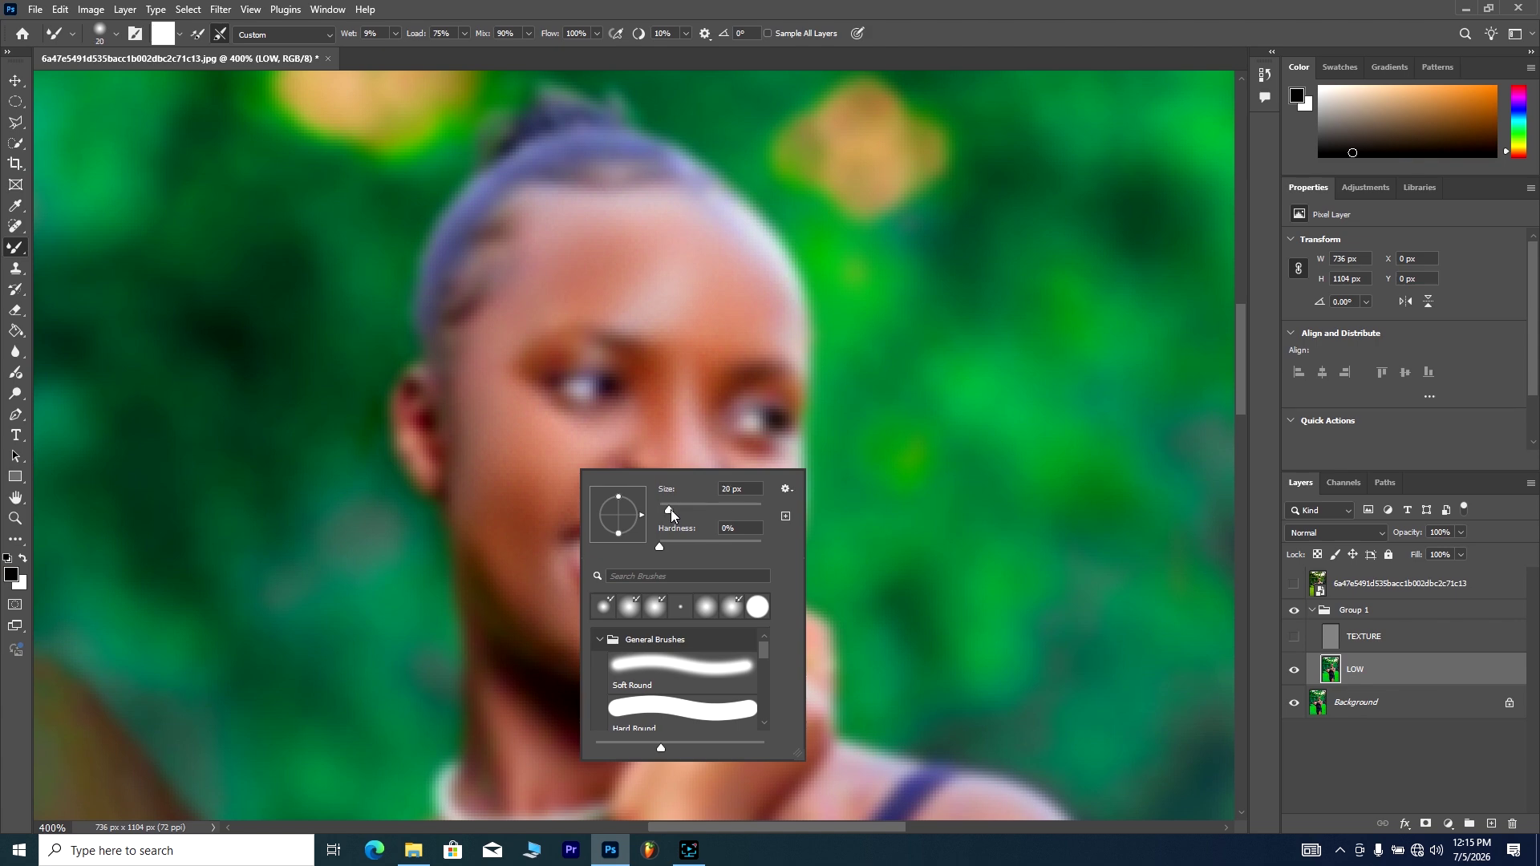
{"action": "left_click_drag", "start_coordinate": [665, 512], "coordinate": [669, 512]}
{"action": "left_click", "coordinate": [533, 479]}
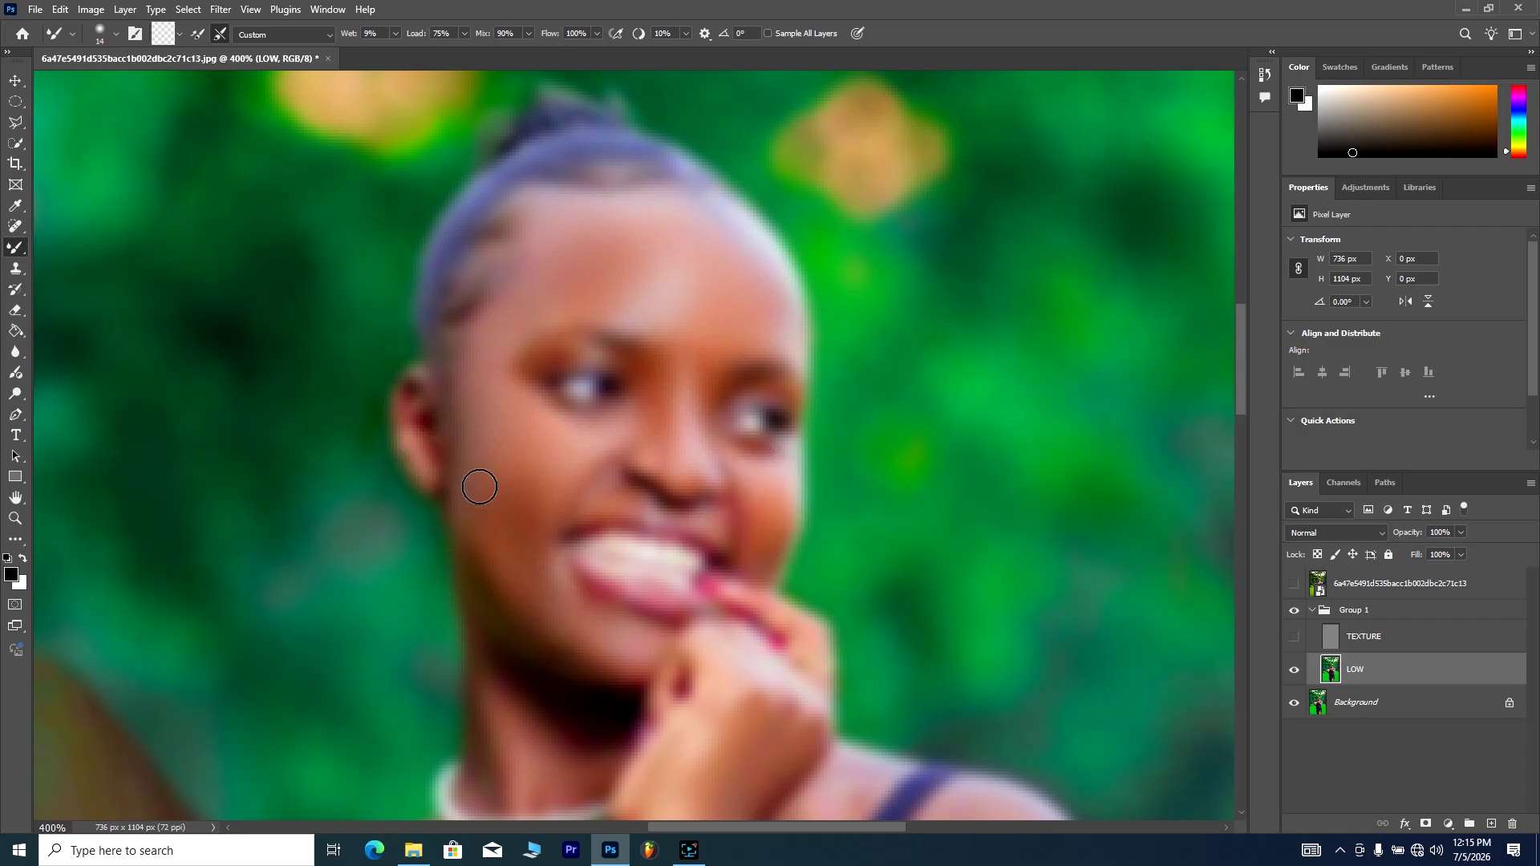
Step: Set the Mixer Brush size to 26 px and smooth the skin of the raised hand and the nearby shoulder
{"action": "scroll", "coordinate": [525, 469], "scroll_direction": "down", "scroll_amount": 2}
{"action": "right_click", "coordinate": [559, 462]}
{"action": "left_click_drag", "start_coordinate": [682, 502], "coordinate": [663, 503]}
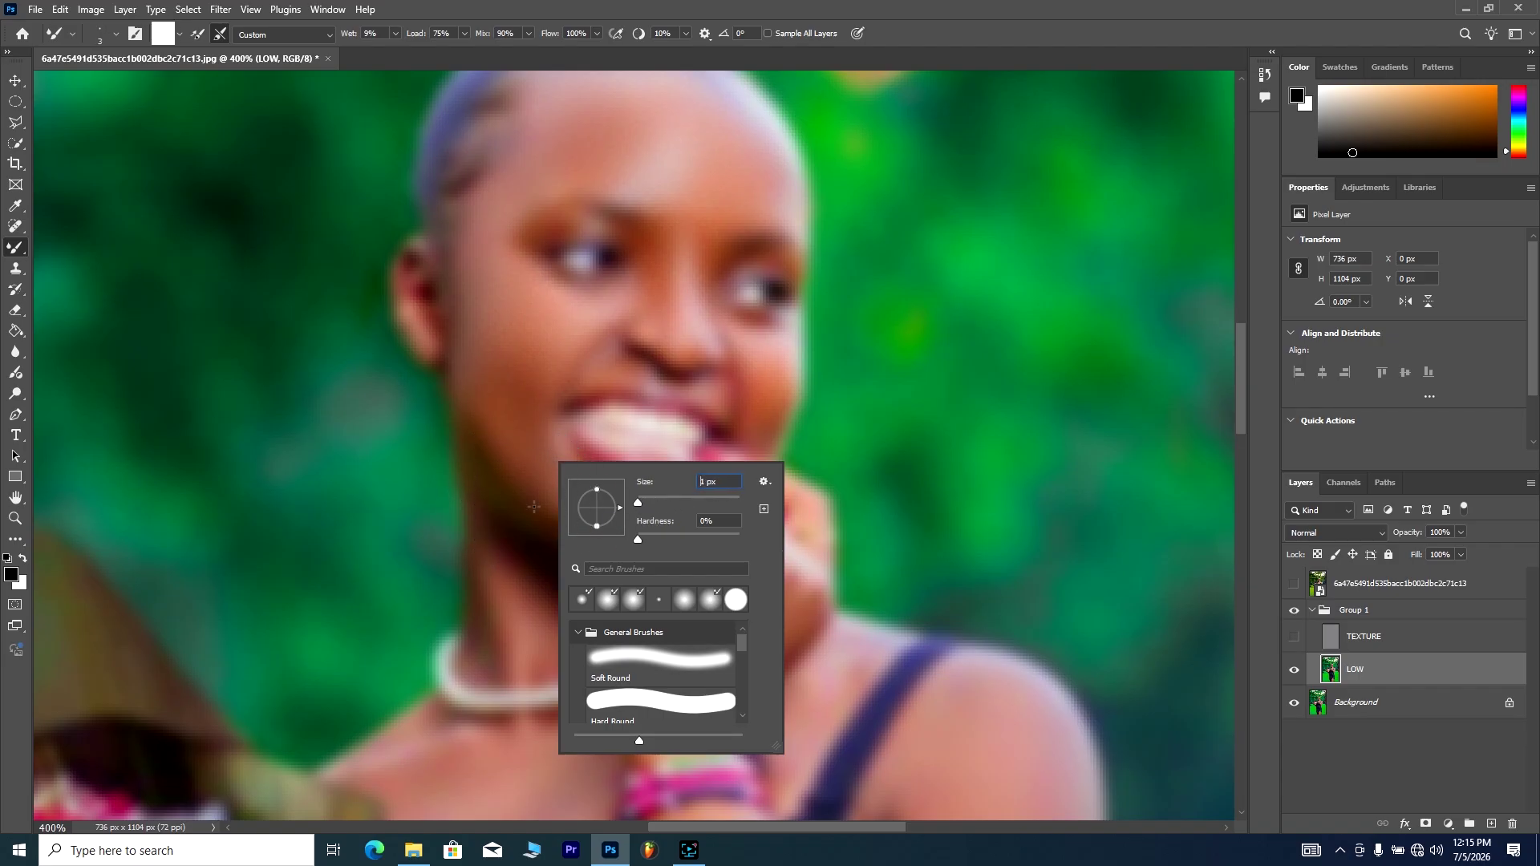
{"action": "left_click_drag", "start_coordinate": [638, 502], "coordinate": [650, 503]}
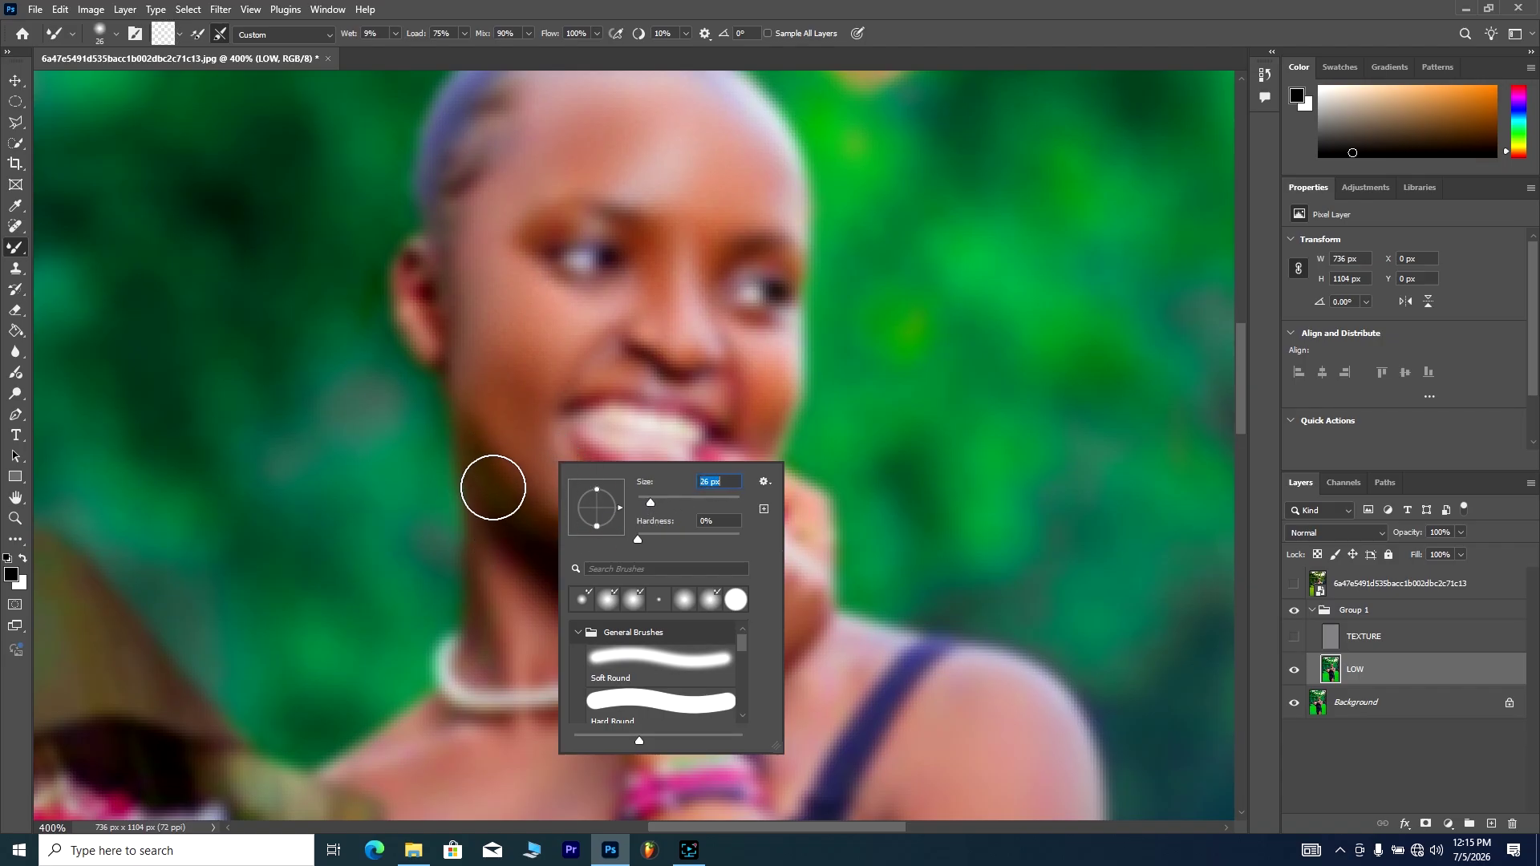
{"action": "key", "text": "Return"}
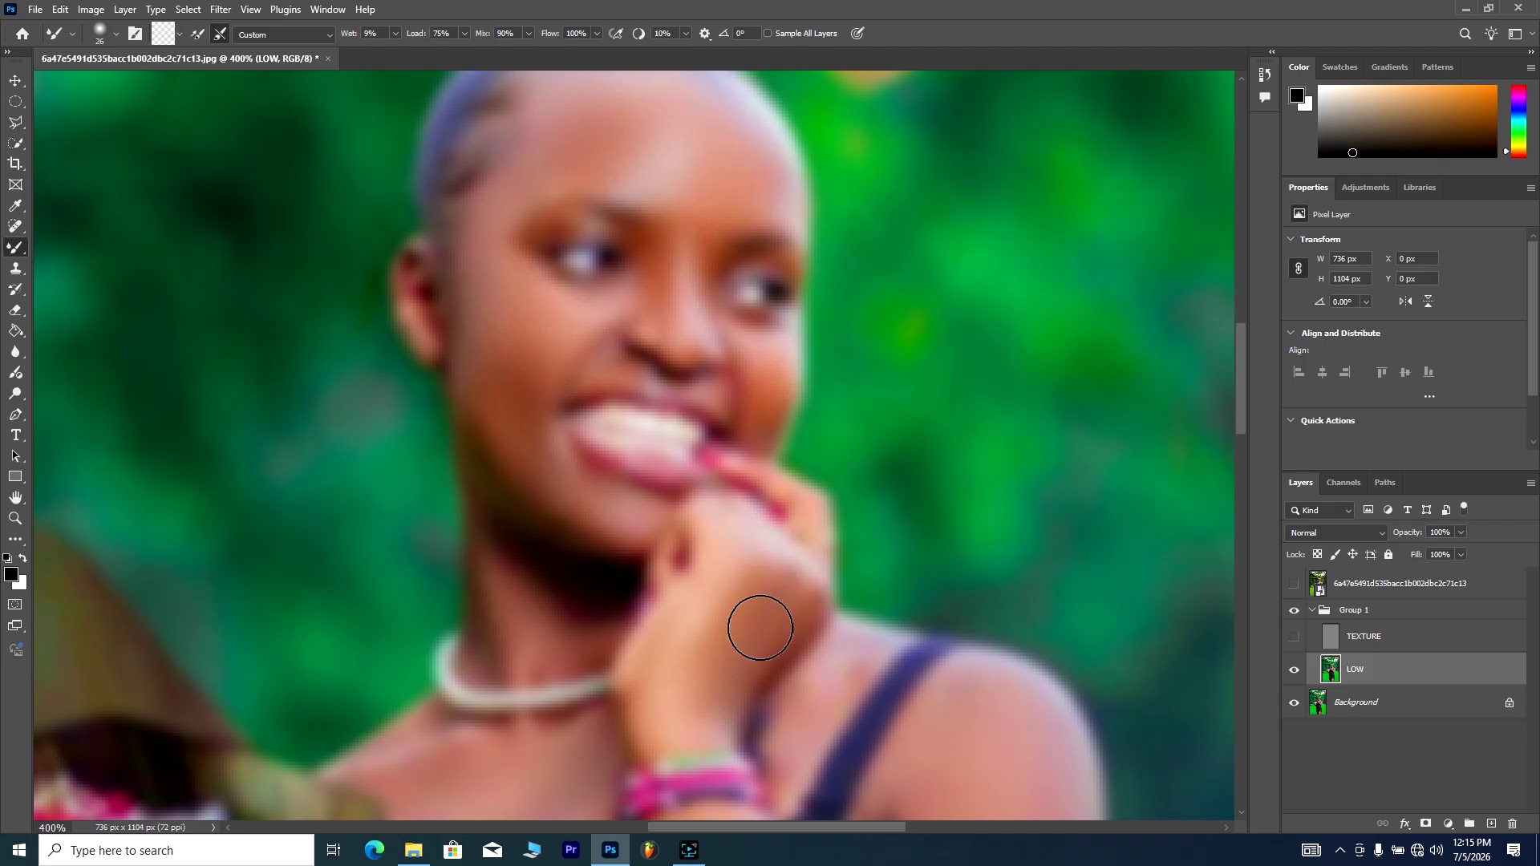
{"action": "scroll", "coordinate": [761, 629], "scroll_direction": "down", "scroll_amount": 1}
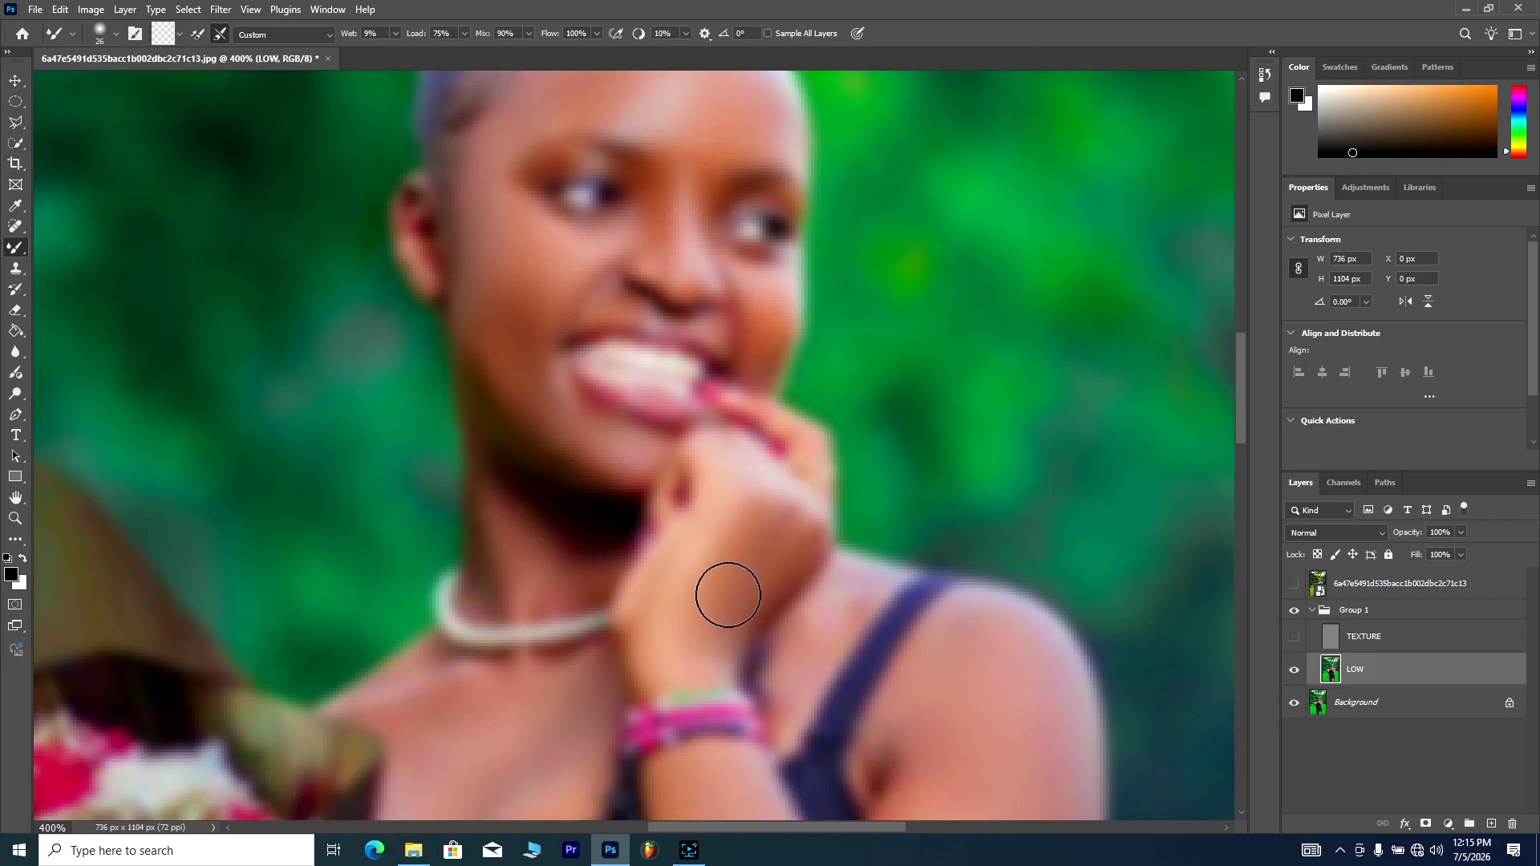
{"action": "scroll", "coordinate": [722, 586], "scroll_direction": "down", "scroll_amount": 1}
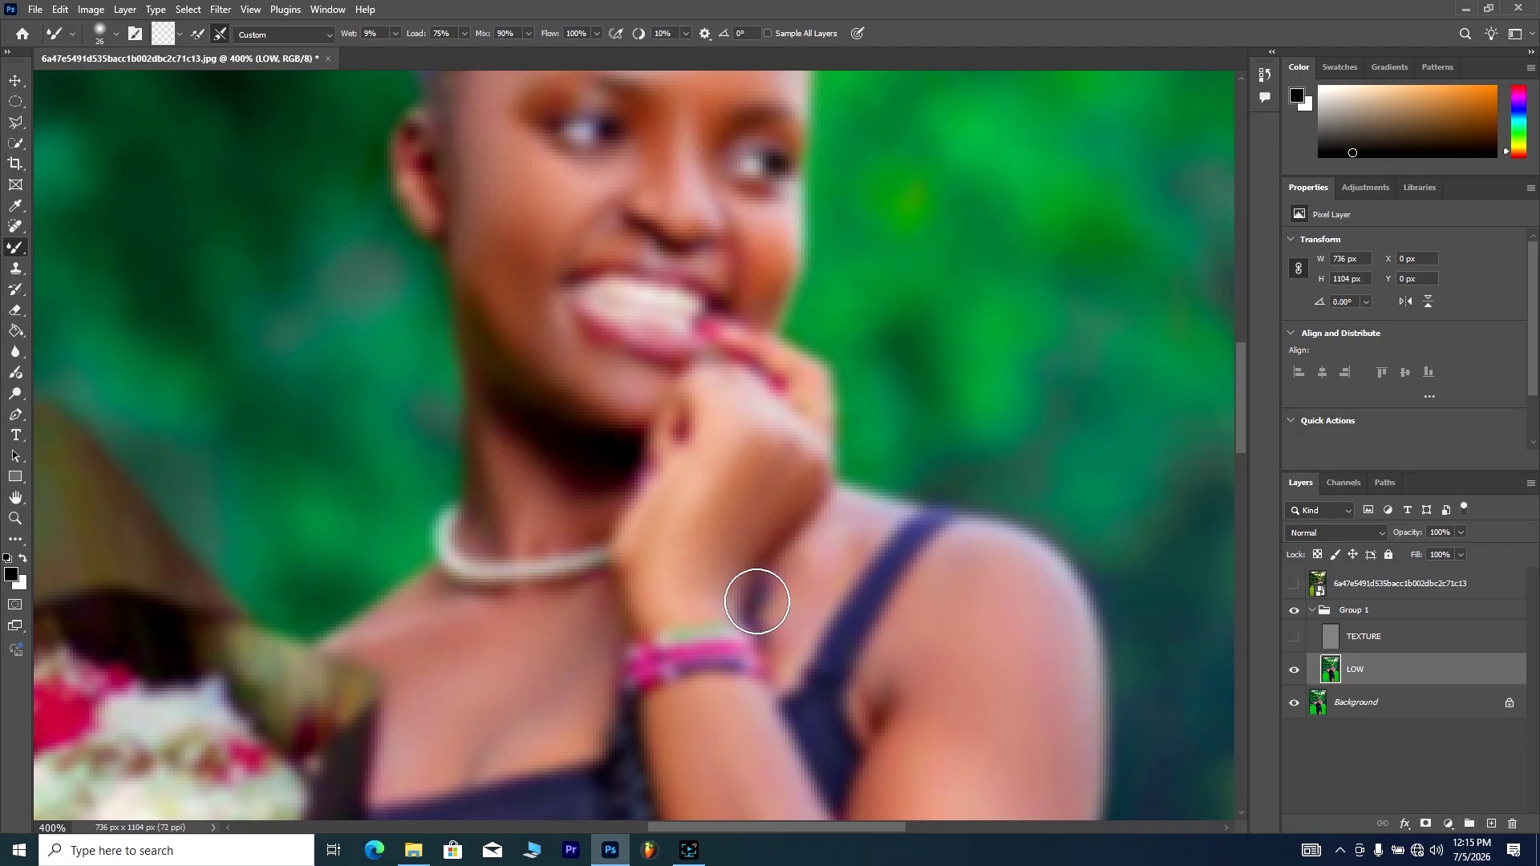
{"action": "scroll", "coordinate": [757, 601], "scroll_direction": "down", "scroll_amount": 3}
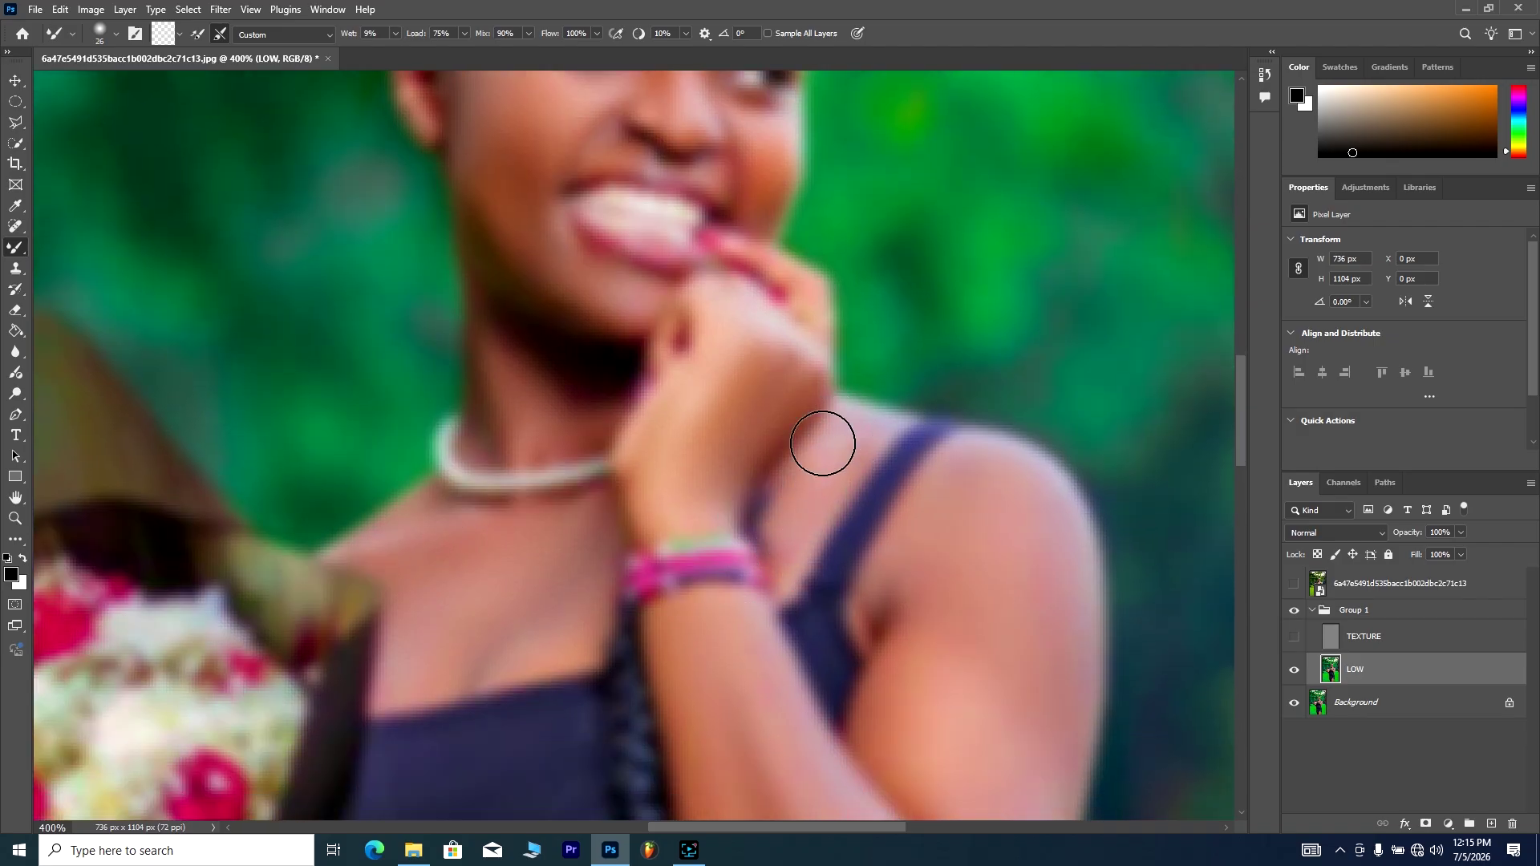
{"action": "scroll", "coordinate": [758, 555], "scroll_direction": "down", "scroll_amount": 2}
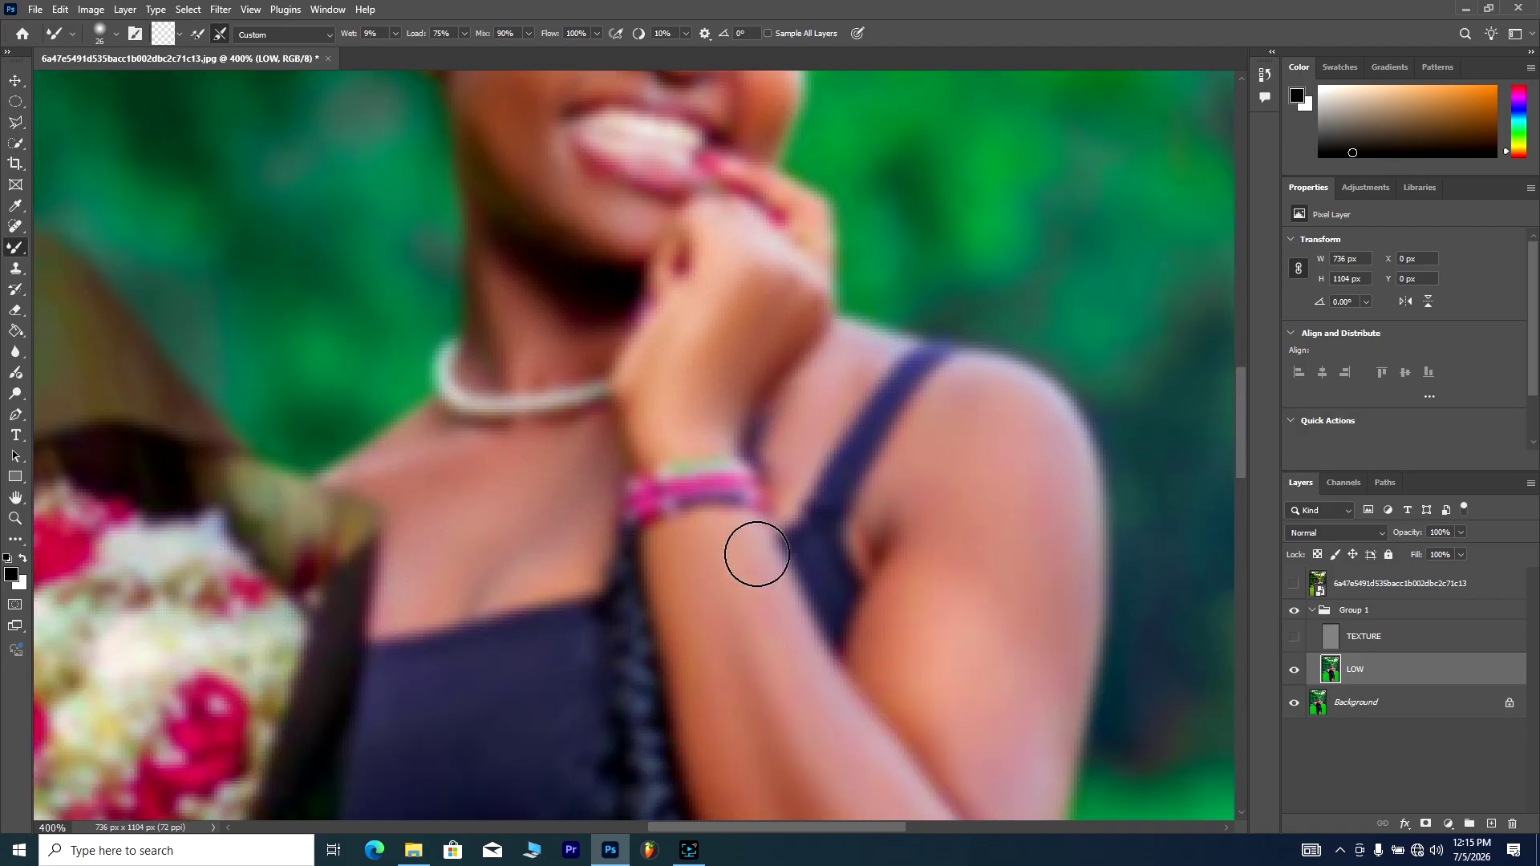
Step: Set the Mixer Brush size to 45 px and smooth the forearm, upper arm and elbow
{"action": "right_click", "coordinate": [725, 633]}
{"action": "left_click_drag", "start_coordinate": [868, 592], "coordinate": [832, 587]}
{"action": "left_click", "coordinate": [719, 569]}
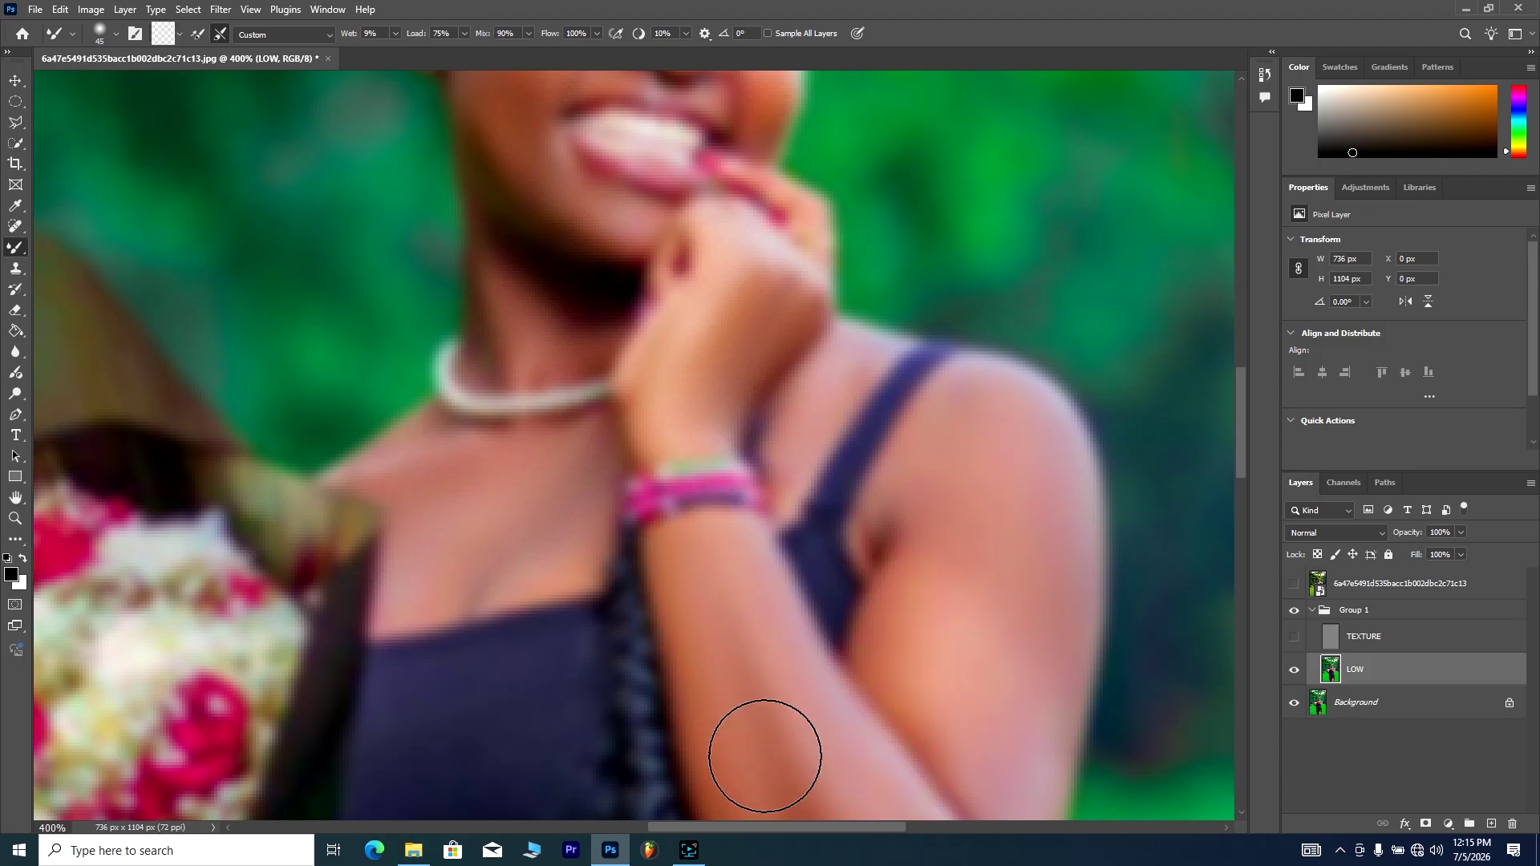
{"action": "scroll", "coordinate": [811, 674], "scroll_direction": "down", "scroll_amount": 2}
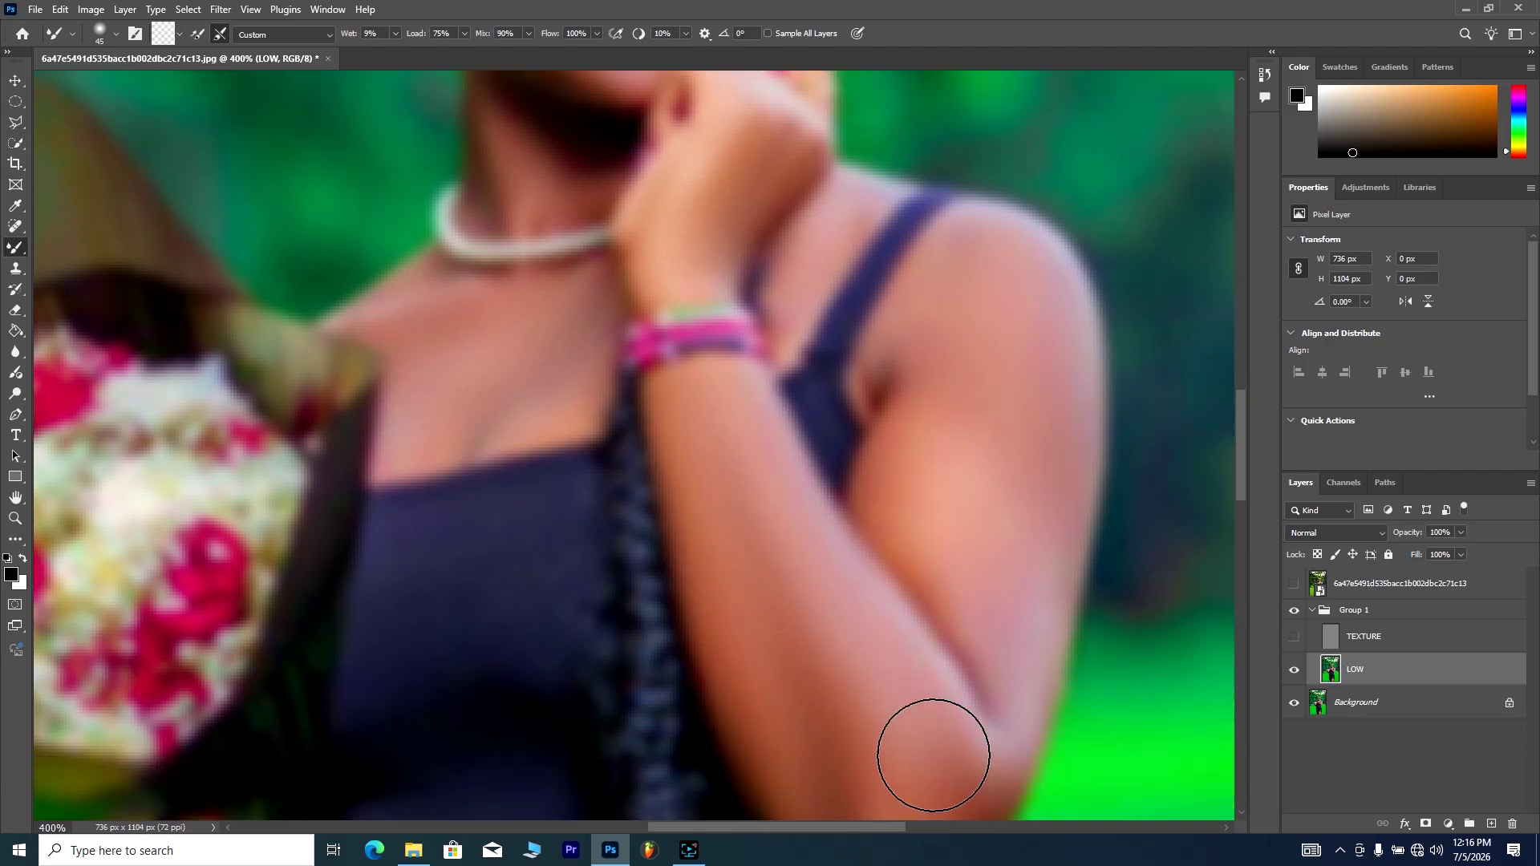
{"action": "scroll", "coordinate": [936, 749], "scroll_direction": "down", "scroll_amount": 1}
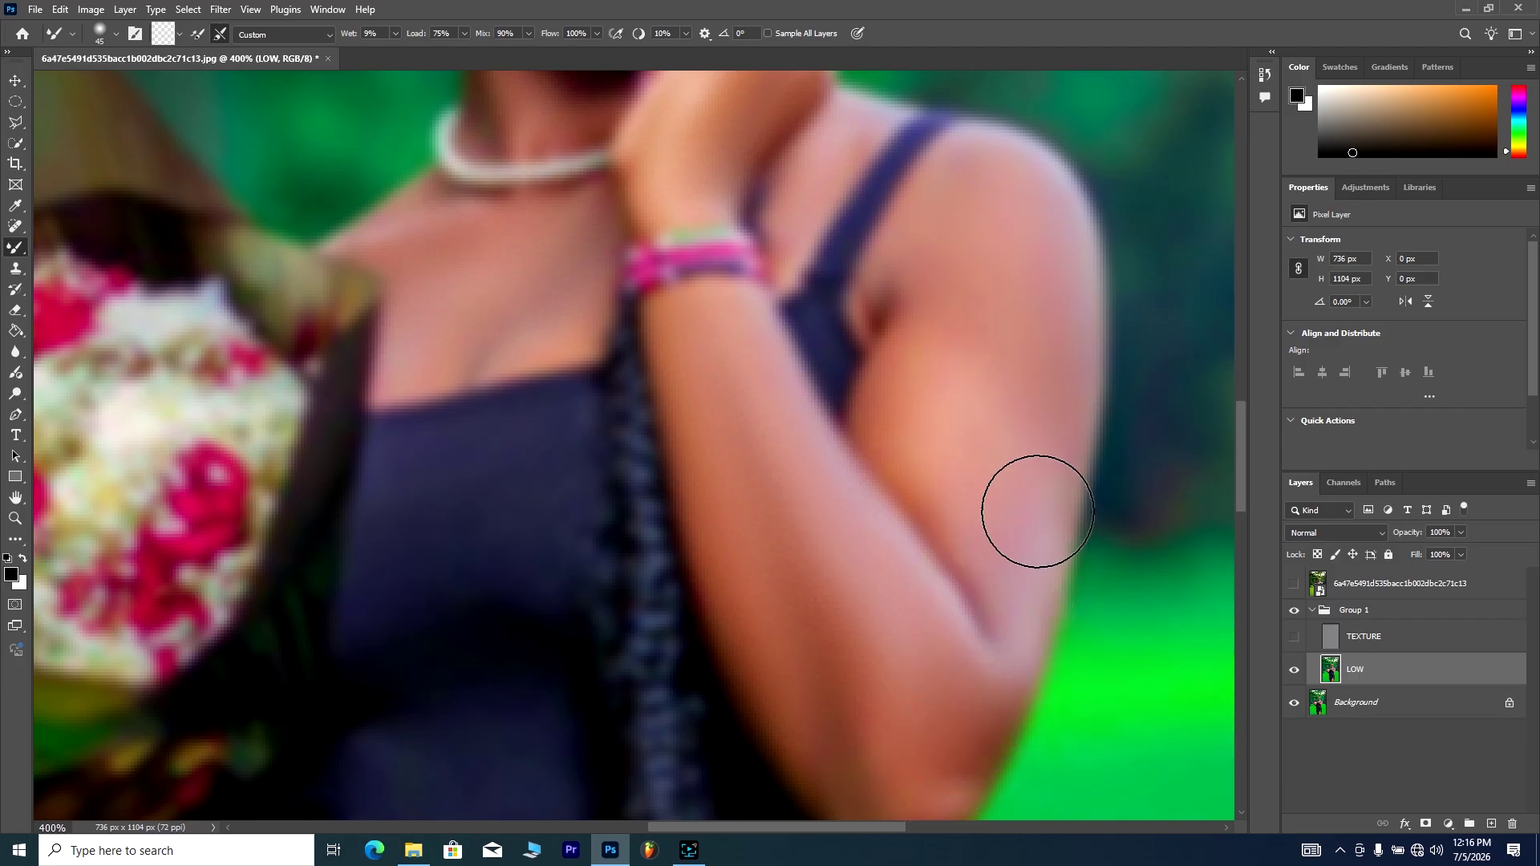
{"action": "scroll", "coordinate": [1035, 498], "scroll_direction": "up", "scroll_amount": 1}
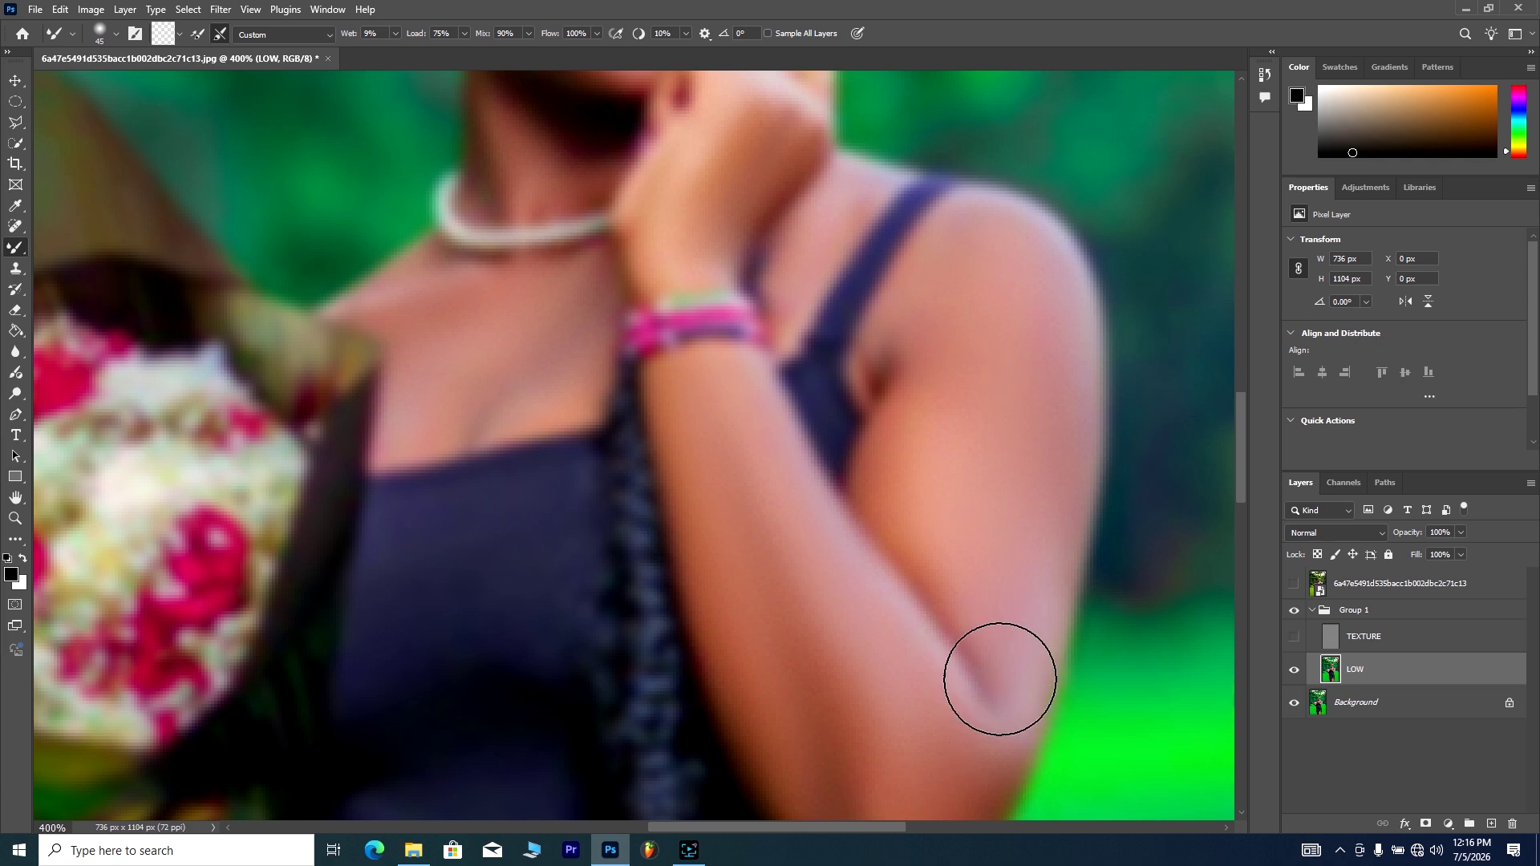
Step: Smooth the skin of the exposed thigh below the dress slit with the 45 px Mixer Brush
{"action": "scroll", "coordinate": [997, 374], "scroll_direction": "down", "scroll_amount": 5}
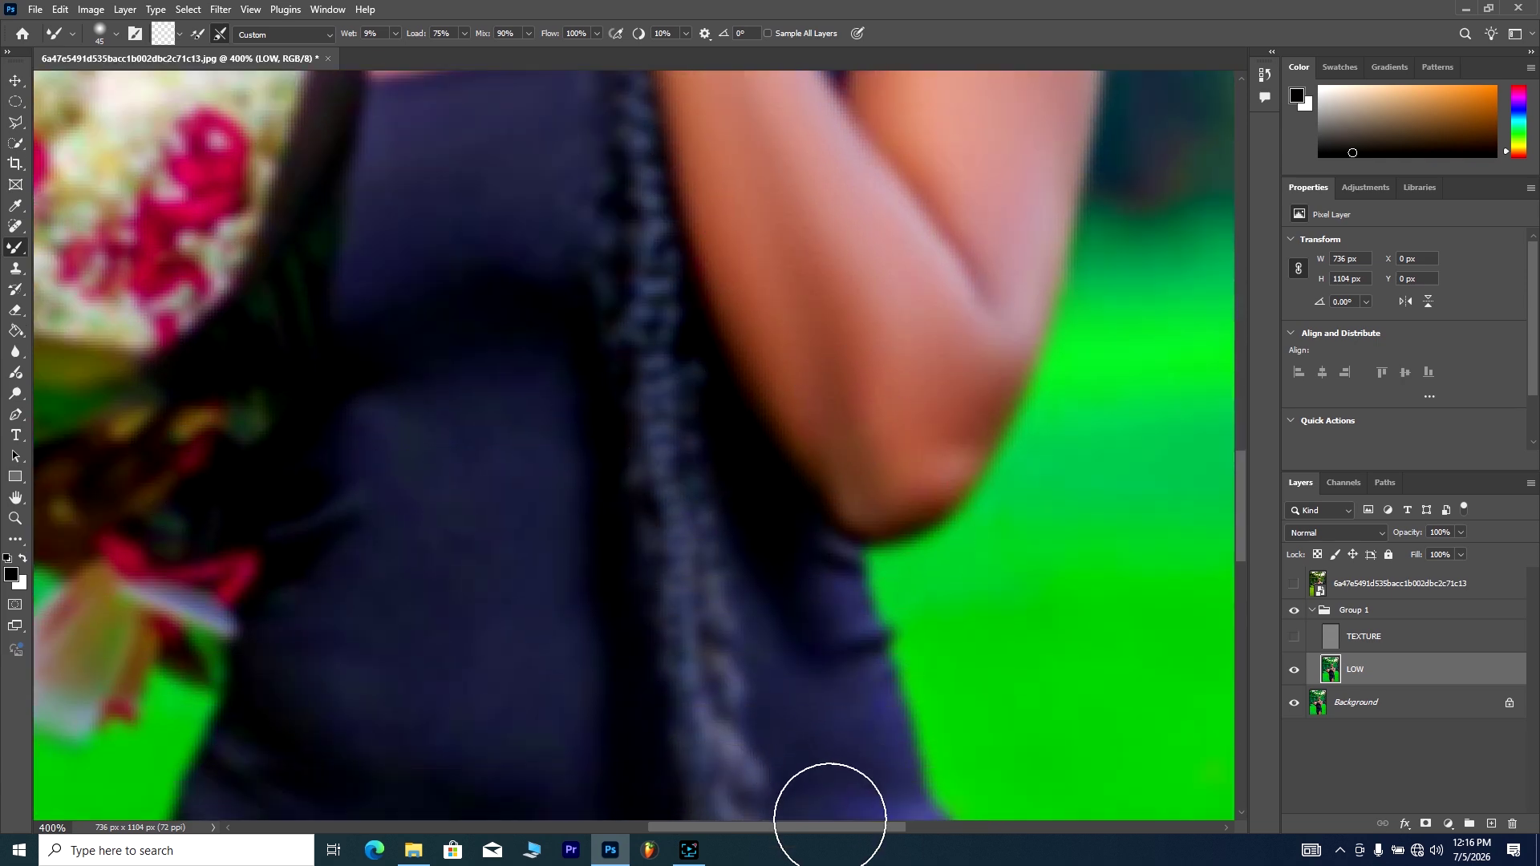
{"action": "mouse_move", "coordinate": [836, 827]}
{"action": "left_mouse_down"}
{"action": "mouse_move", "coordinate": [686, 827]}
{"action": "mouse_move", "coordinate": [729, 827]}
{"action": "left_mouse_up"}
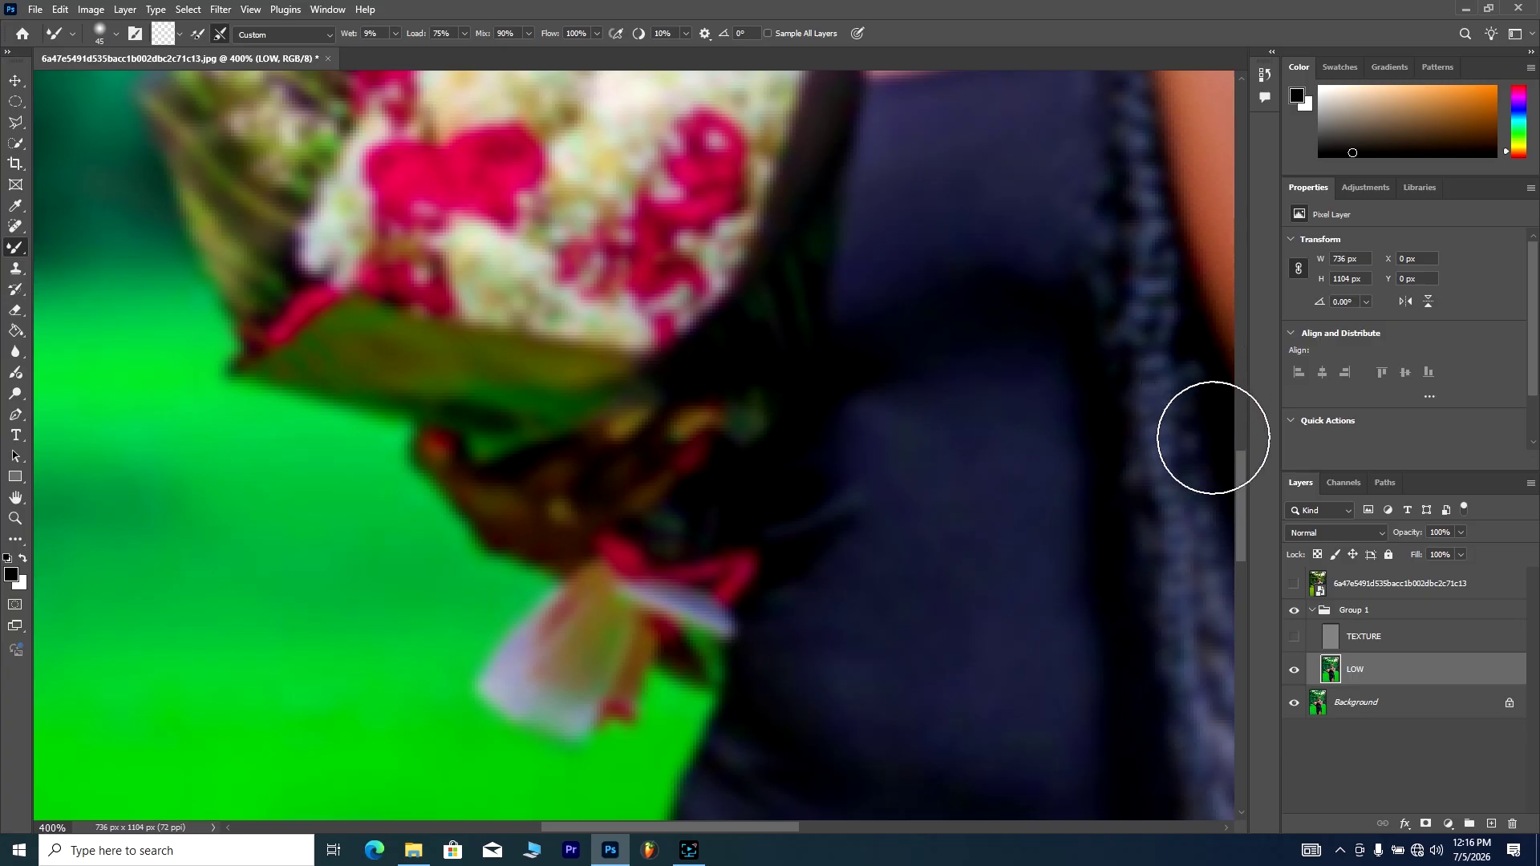
{"action": "left_click_drag", "start_coordinate": [1243, 463], "coordinate": [1240, 687]}
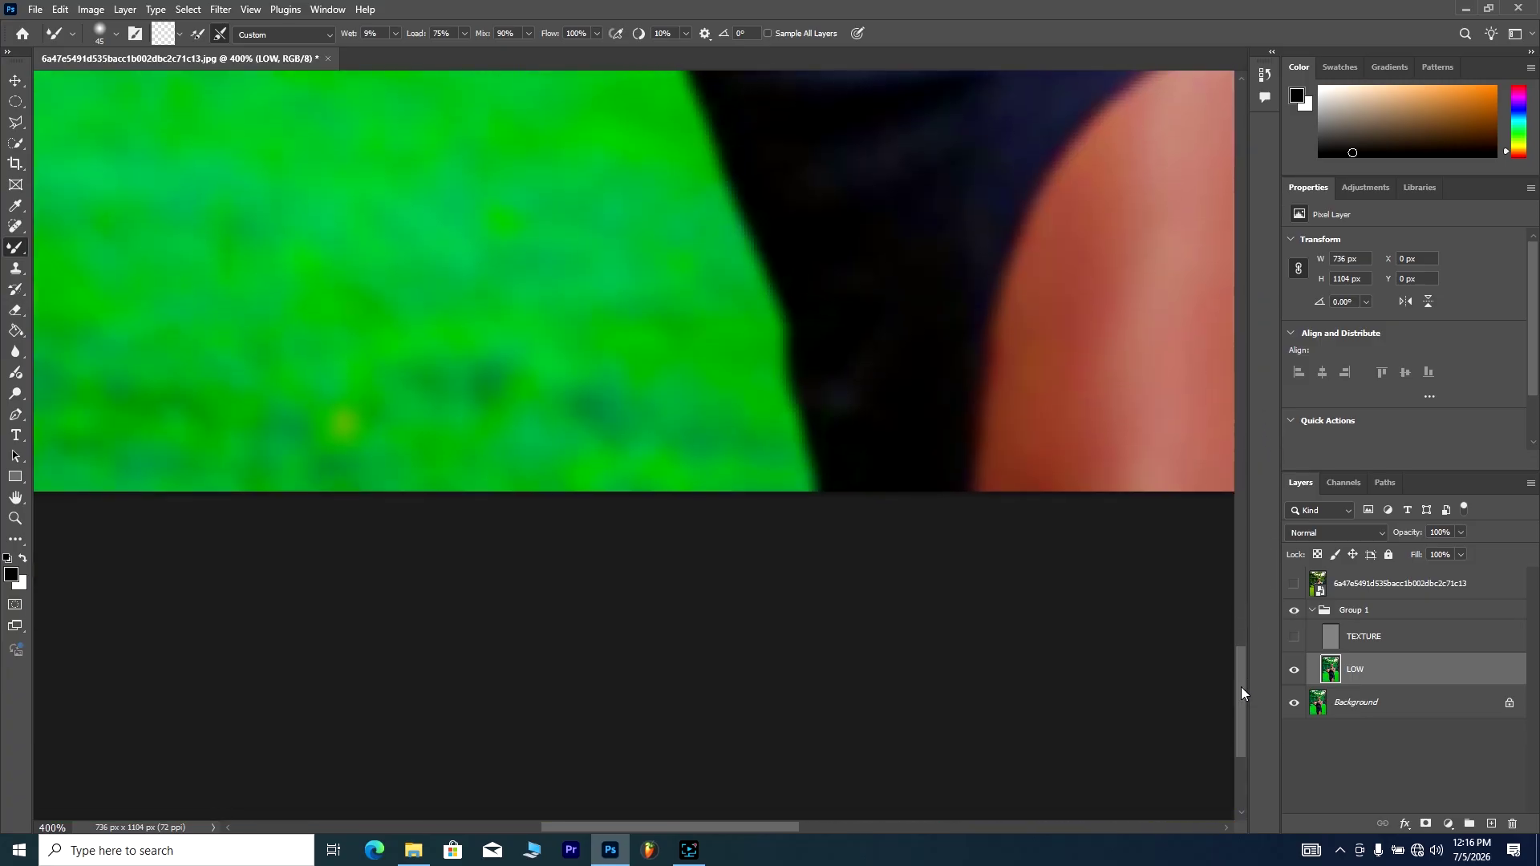
{"action": "left_click_drag", "start_coordinate": [687, 831], "coordinate": [760, 814]}
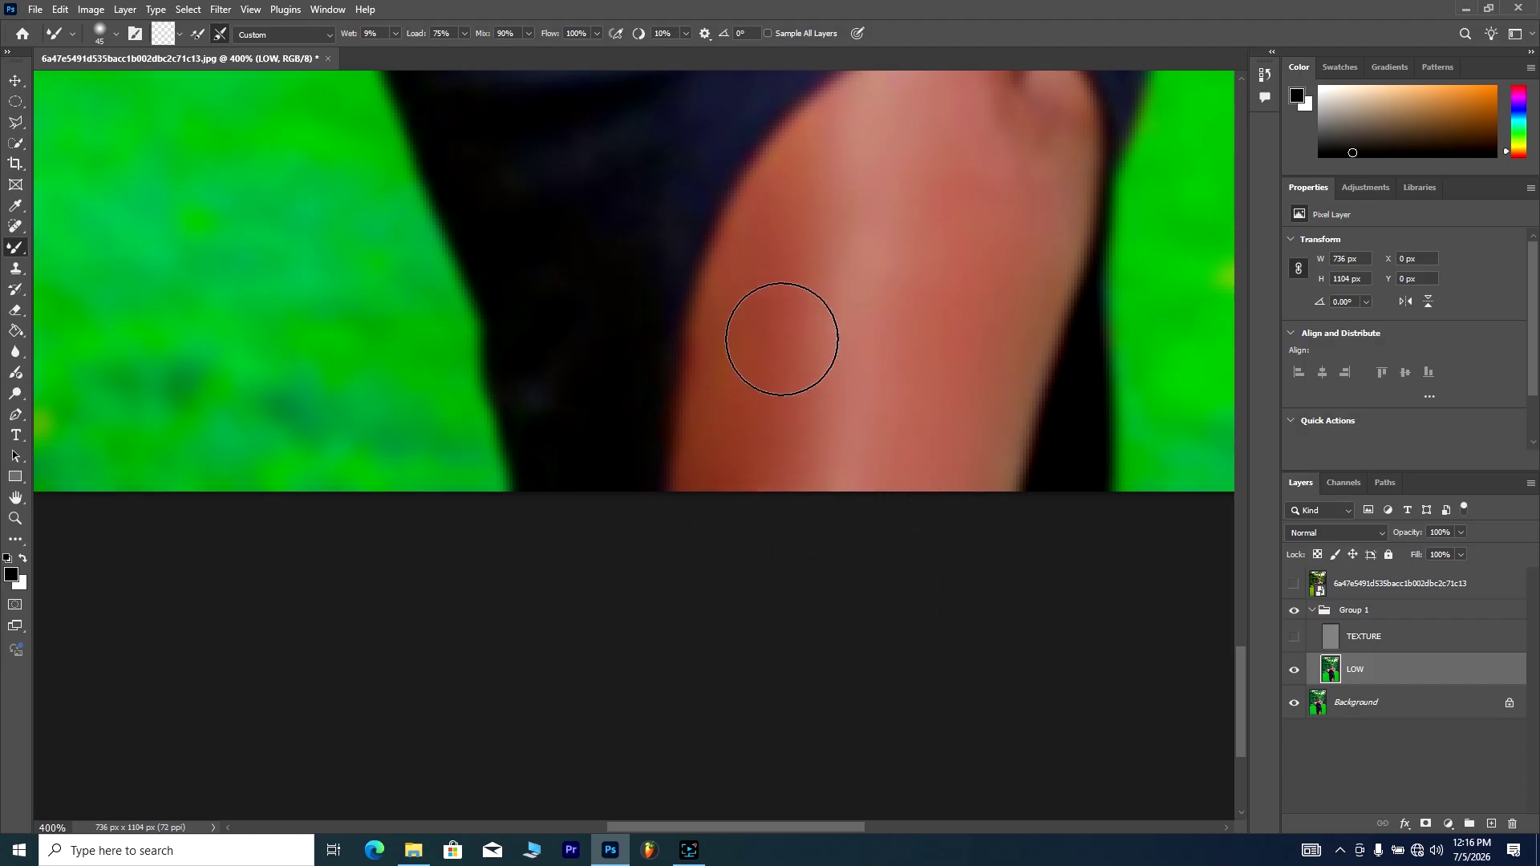
{"action": "scroll", "coordinate": [883, 313], "scroll_direction": "up", "scroll_amount": 2}
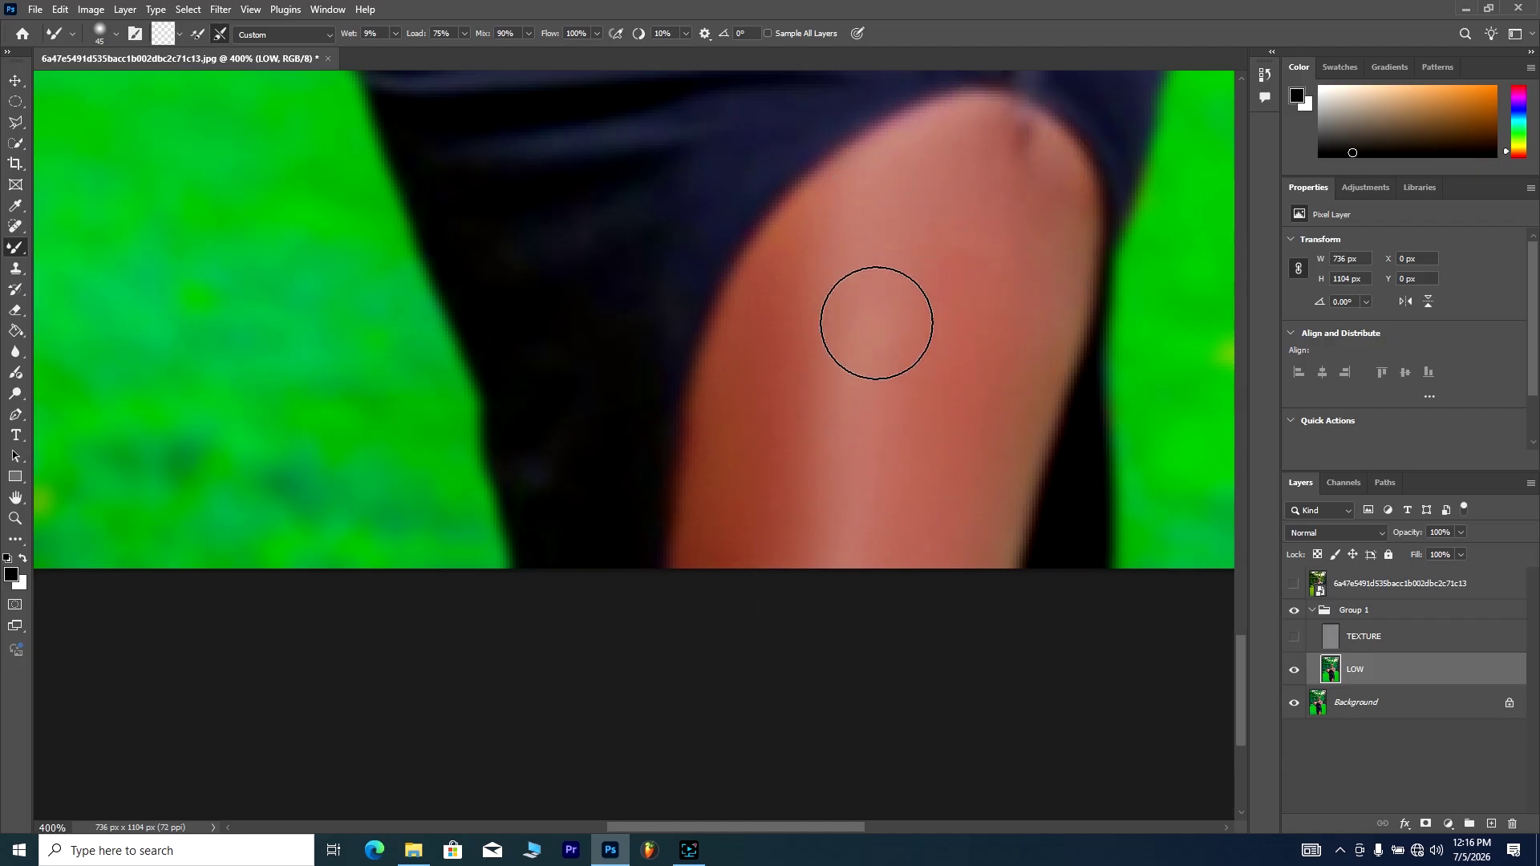
{"action": "mouse_move", "coordinate": [769, 527]}
{"action": "left_mouse_down"}
{"action": "mouse_move", "coordinate": [822, 234]}
{"action": "mouse_move", "coordinate": [874, 192]}
{"action": "mouse_move", "coordinate": [961, 236]}
{"action": "mouse_move", "coordinate": [943, 485]}
{"action": "mouse_move", "coordinate": [962, 474]}
{"action": "mouse_move", "coordinate": [964, 549]}
{"action": "mouse_move", "coordinate": [956, 512]}
{"action": "left_mouse_up"}
Step: Bring the whole portrait into view and make the TEXTURE layer visible again above LOW
{"action": "key", "text": "ctrl+minus"}
{"action": "key", "text": "ctrl+minus"}
{"action": "key", "text": "ctrl+minus"}
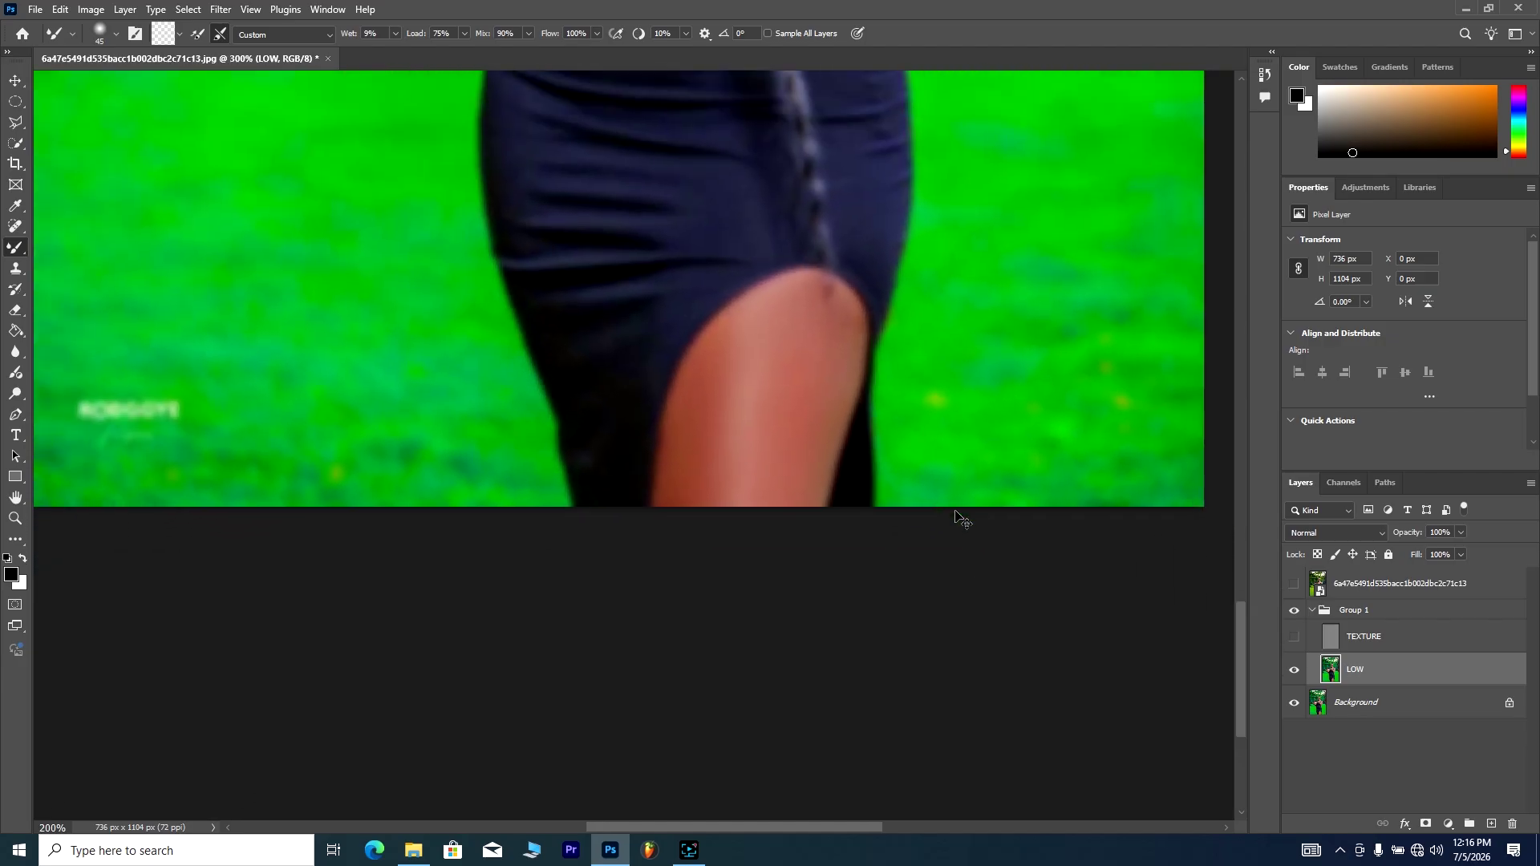
{"action": "key", "text": "ctrl+minus"}
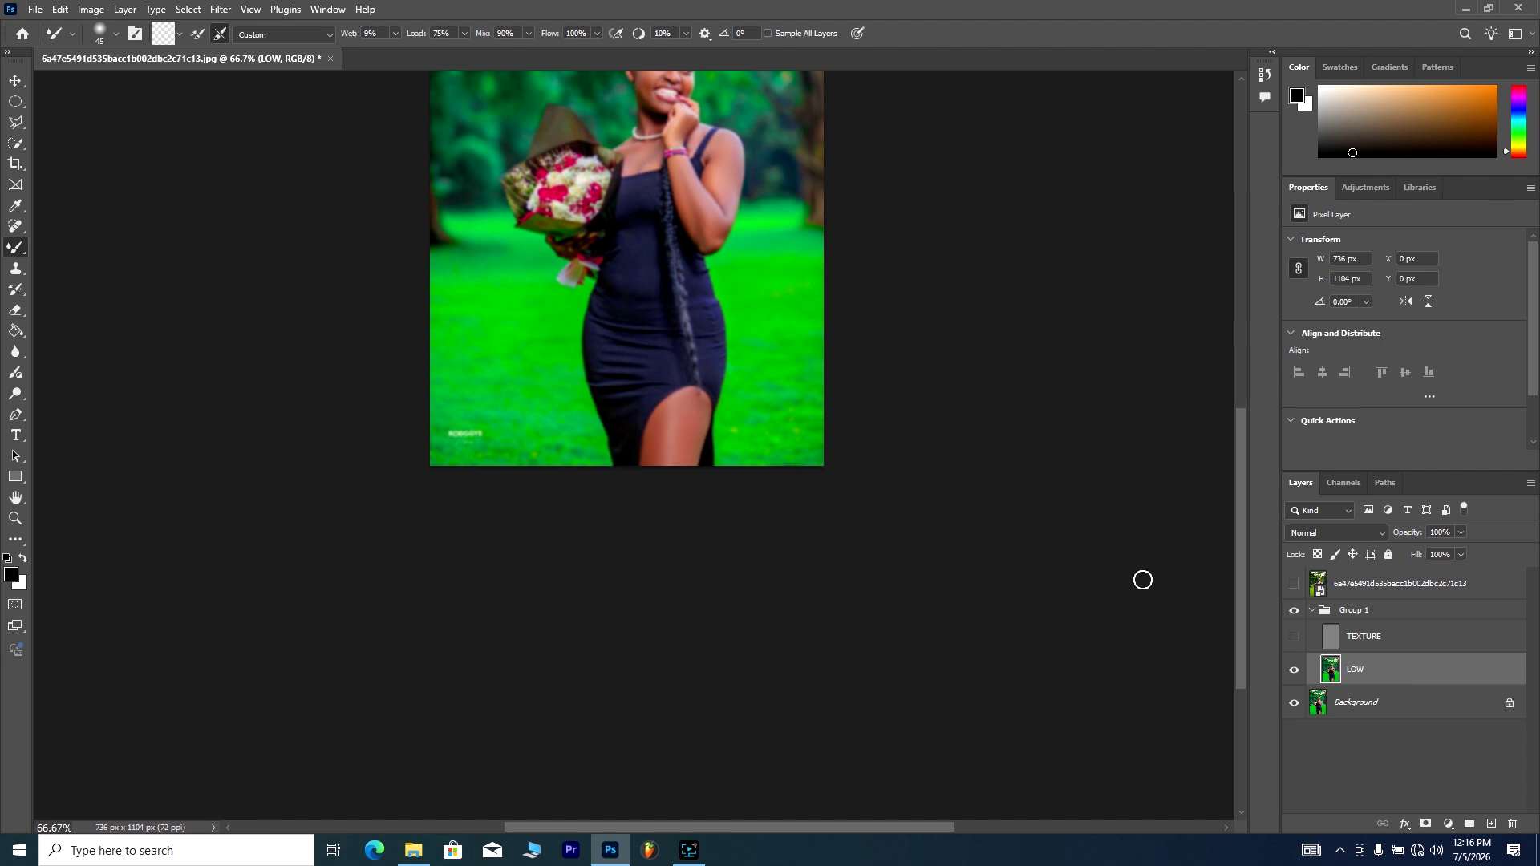
{"action": "left_click_drag", "start_coordinate": [1240, 507], "coordinate": [1258, 411]}
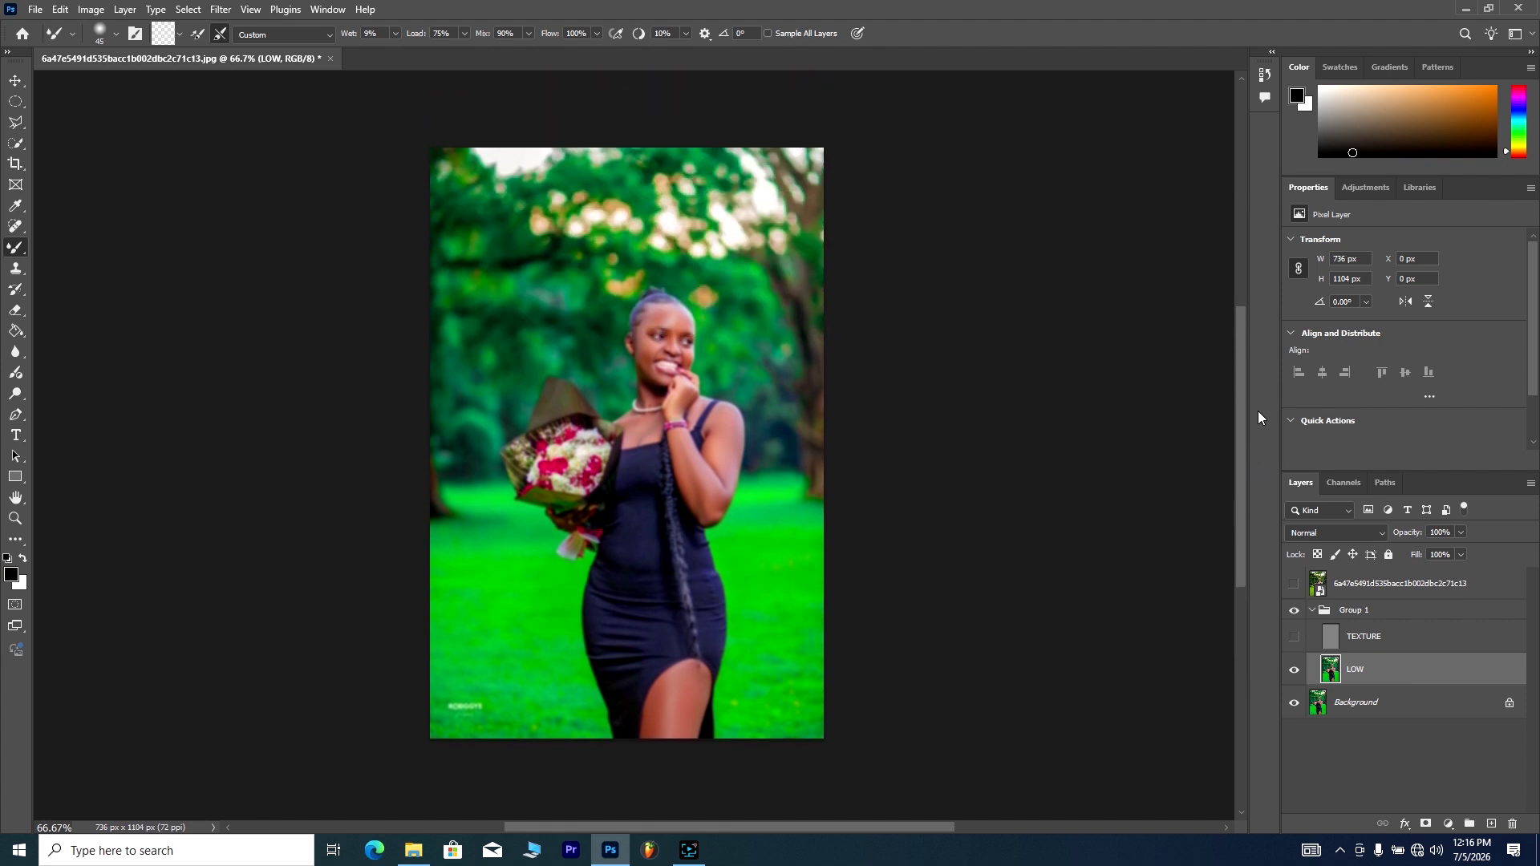
{"action": "left_click", "coordinate": [1294, 637]}
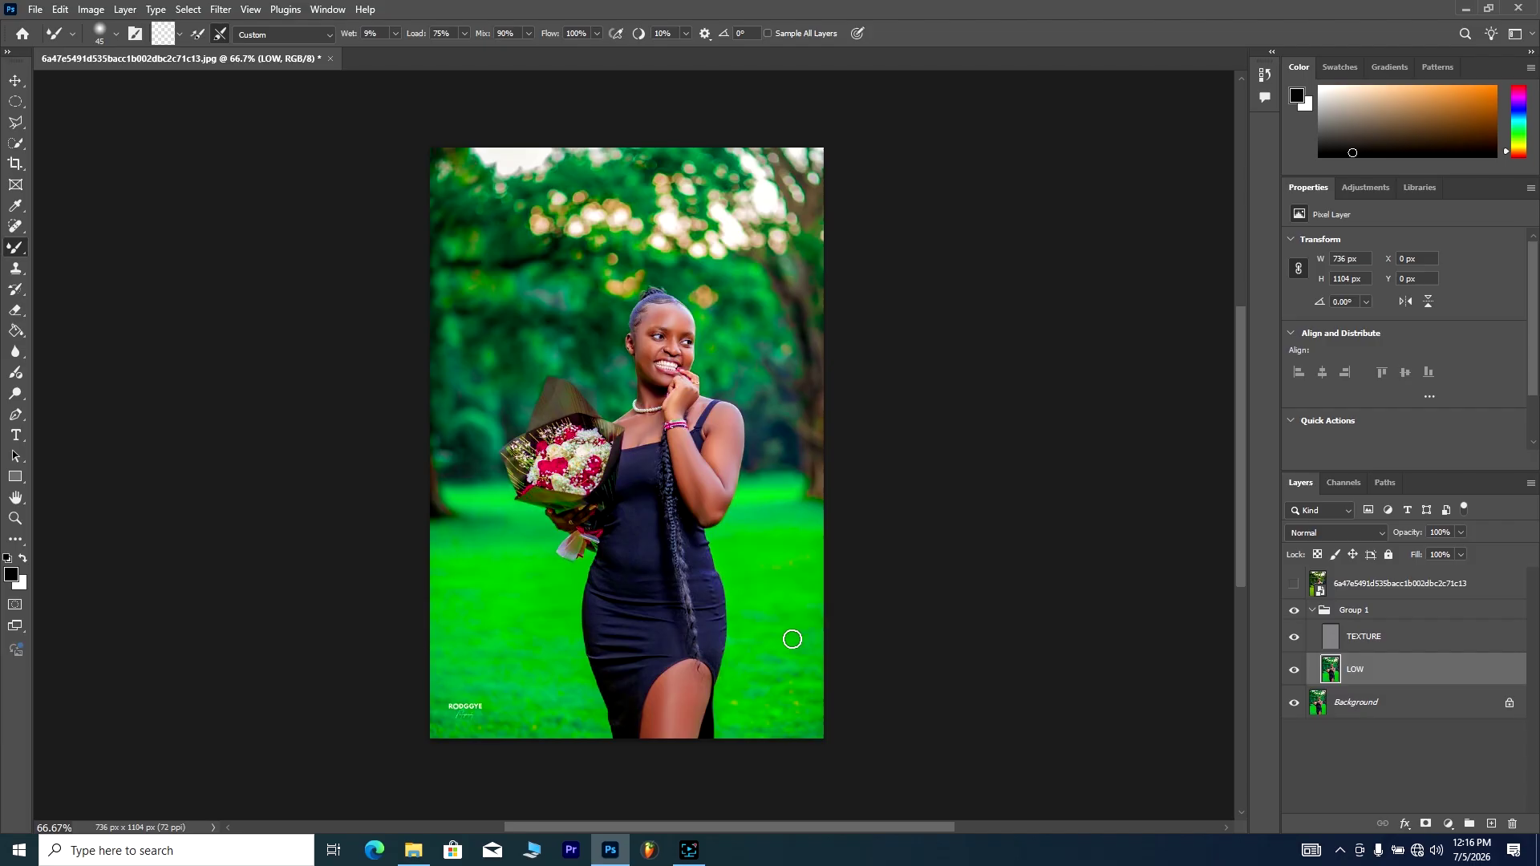
Step: Compare the retouched portrait with the original by toggling the visibility of the topmost photo layer at different magnifications
{"action": "key", "text": "ctrl+plus"}
{"action": "key", "text": "ctrl+plus"}
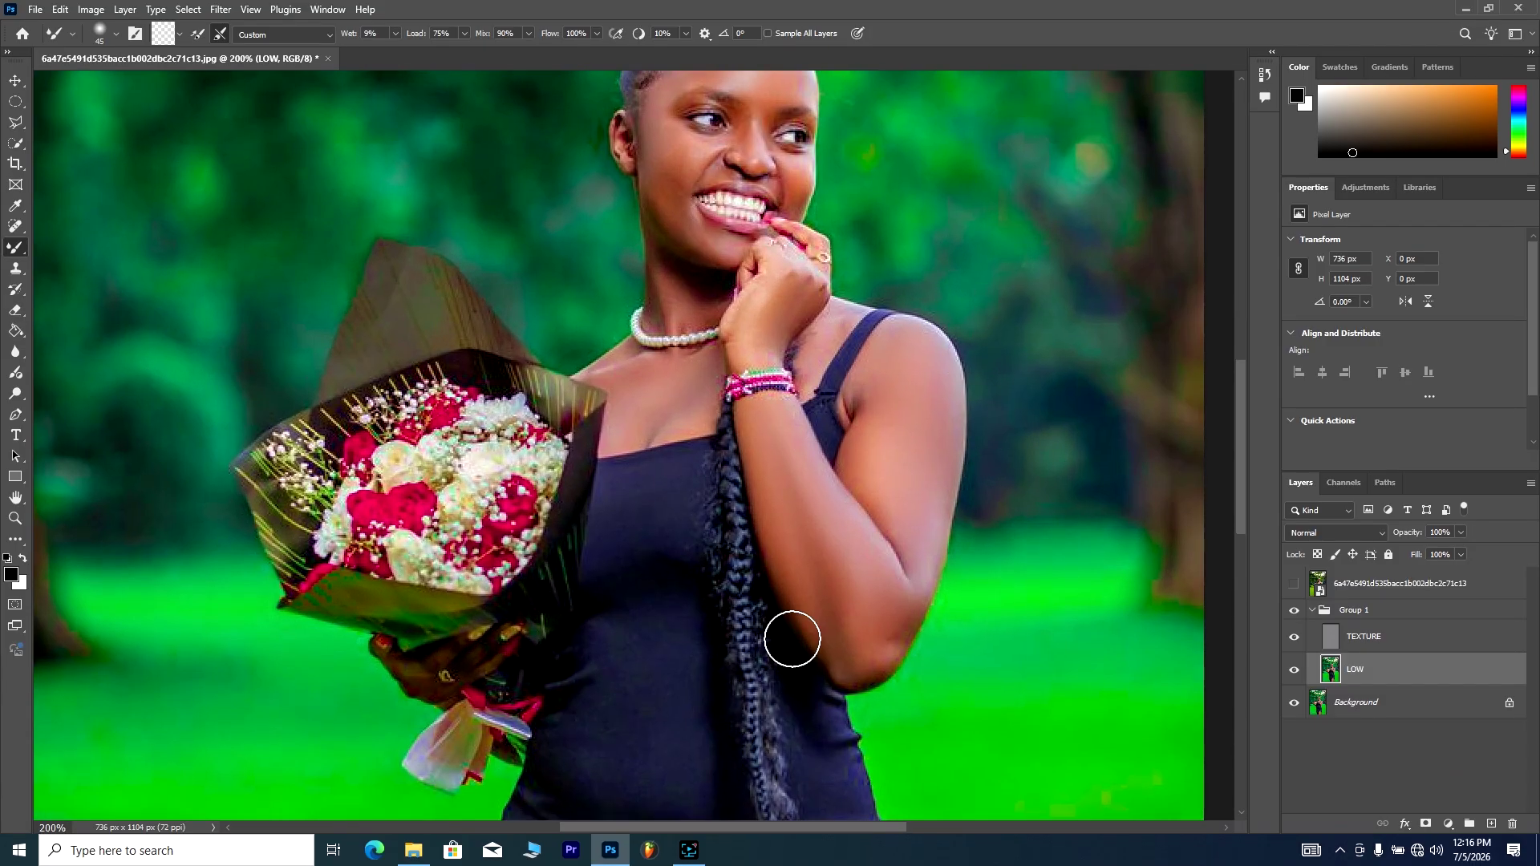
{"action": "key", "text": "ctrl+minus"}
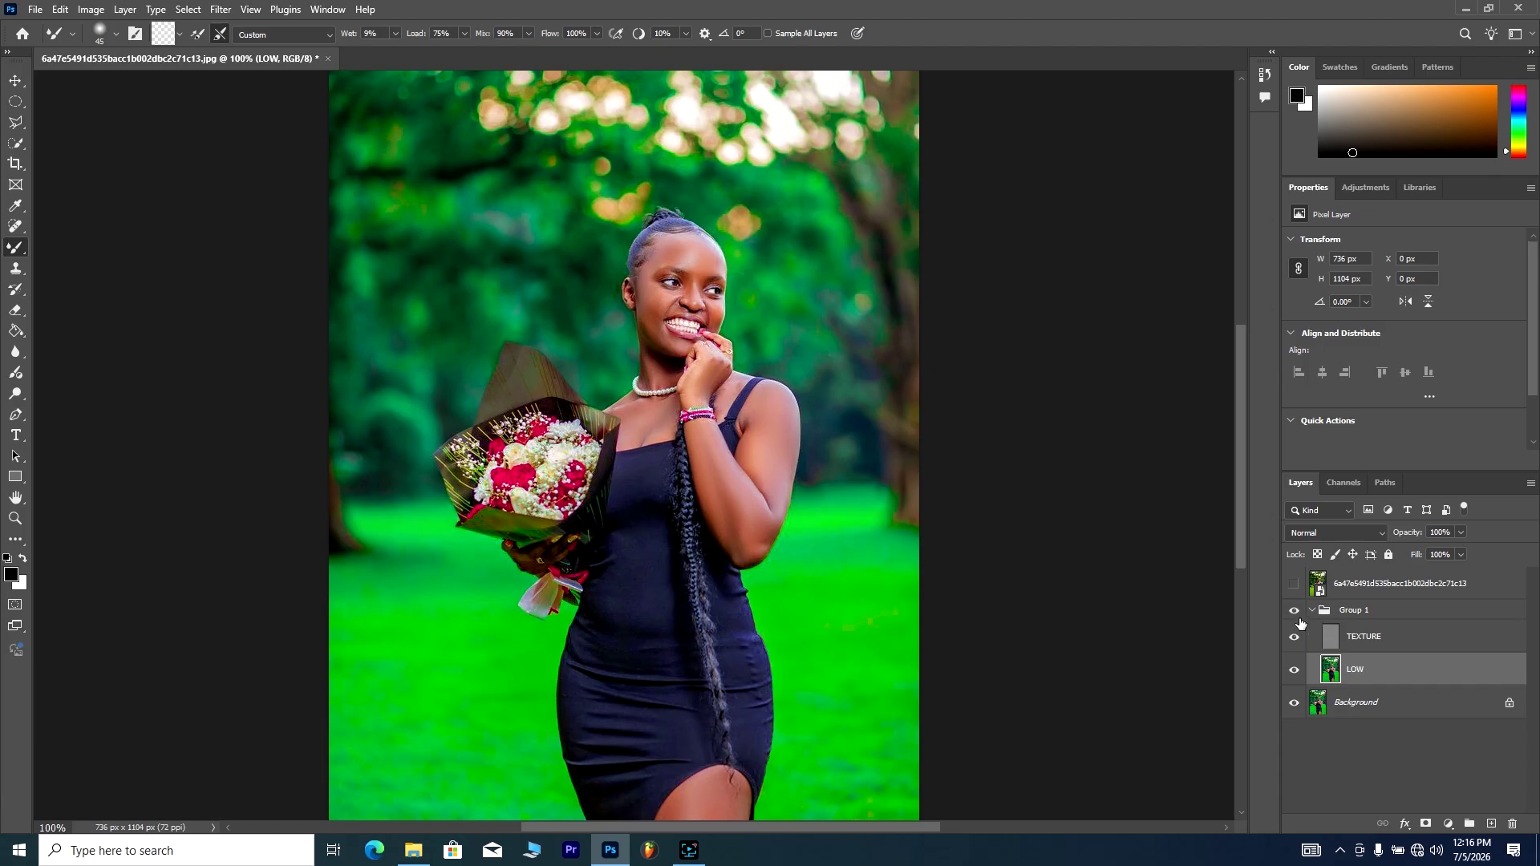
{"action": "left_click", "coordinate": [1293, 585]}
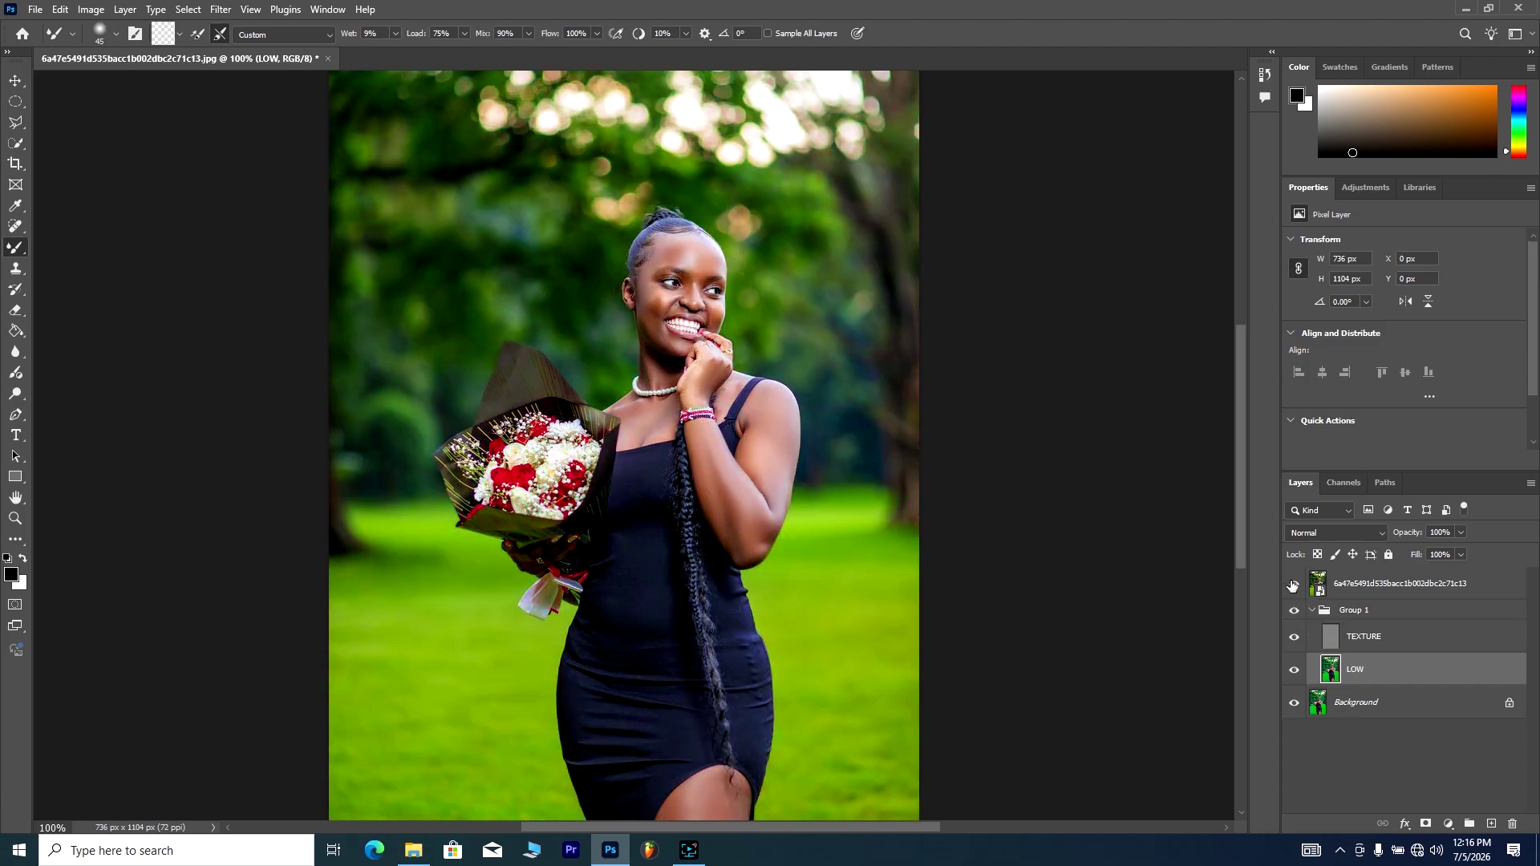
{"action": "left_click", "coordinate": [1292, 585]}
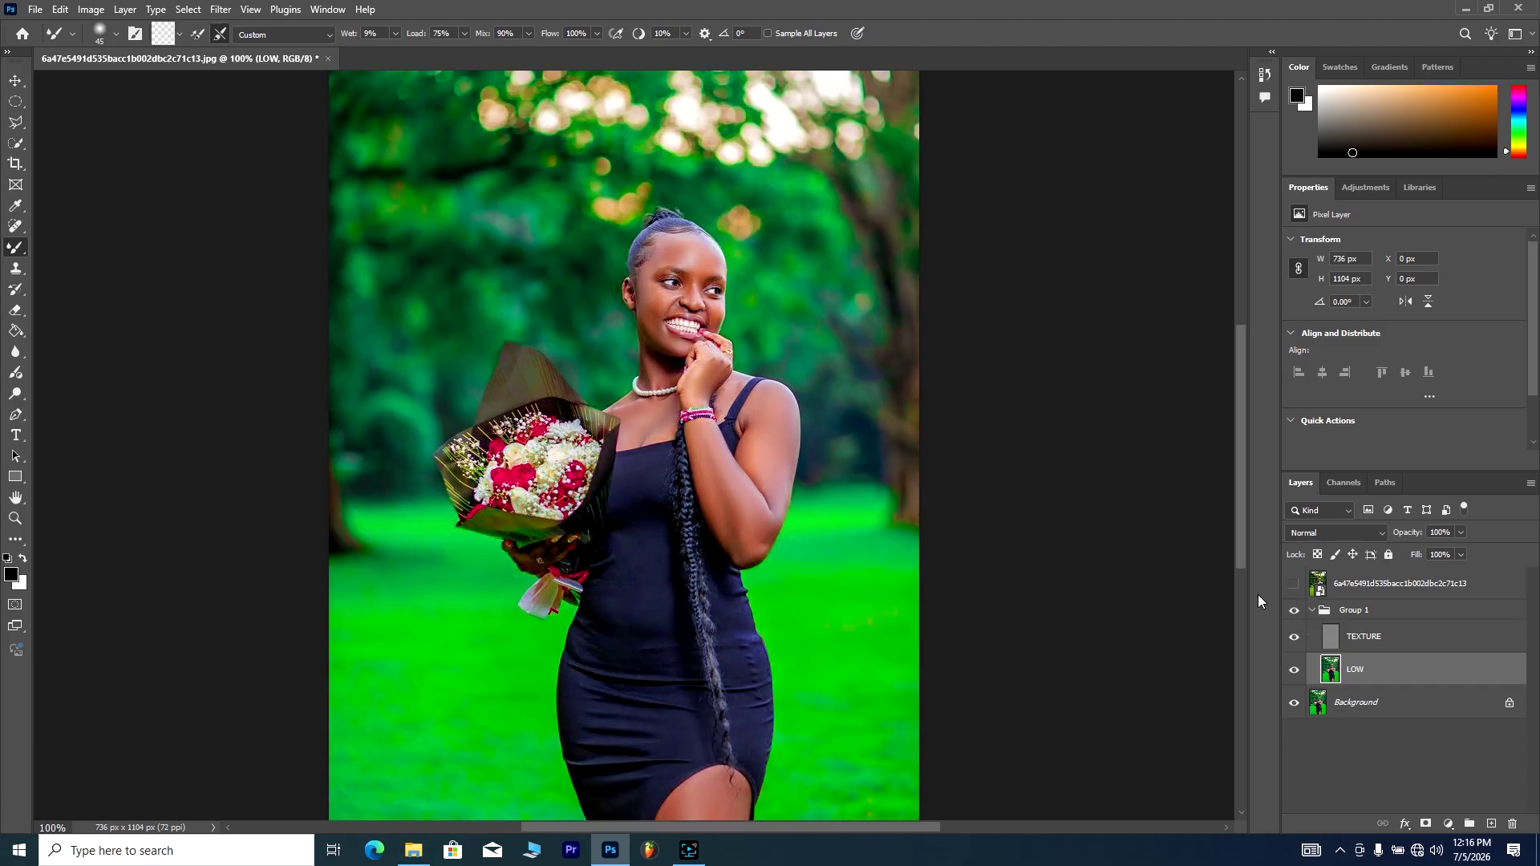
{"action": "key", "text": "ctrl+minus"}
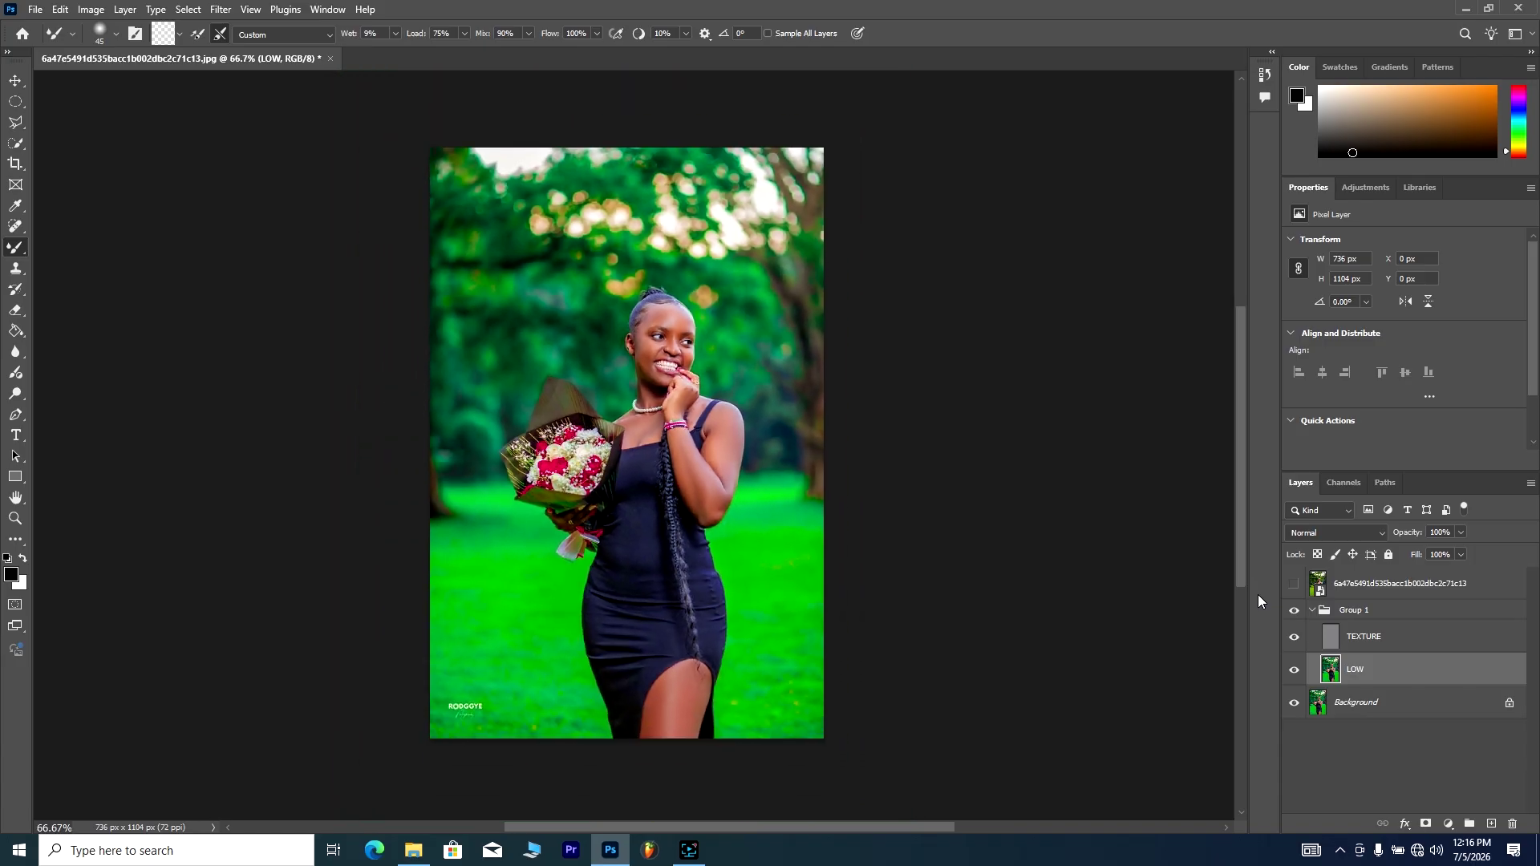
{"action": "left_click", "coordinate": [1294, 584]}
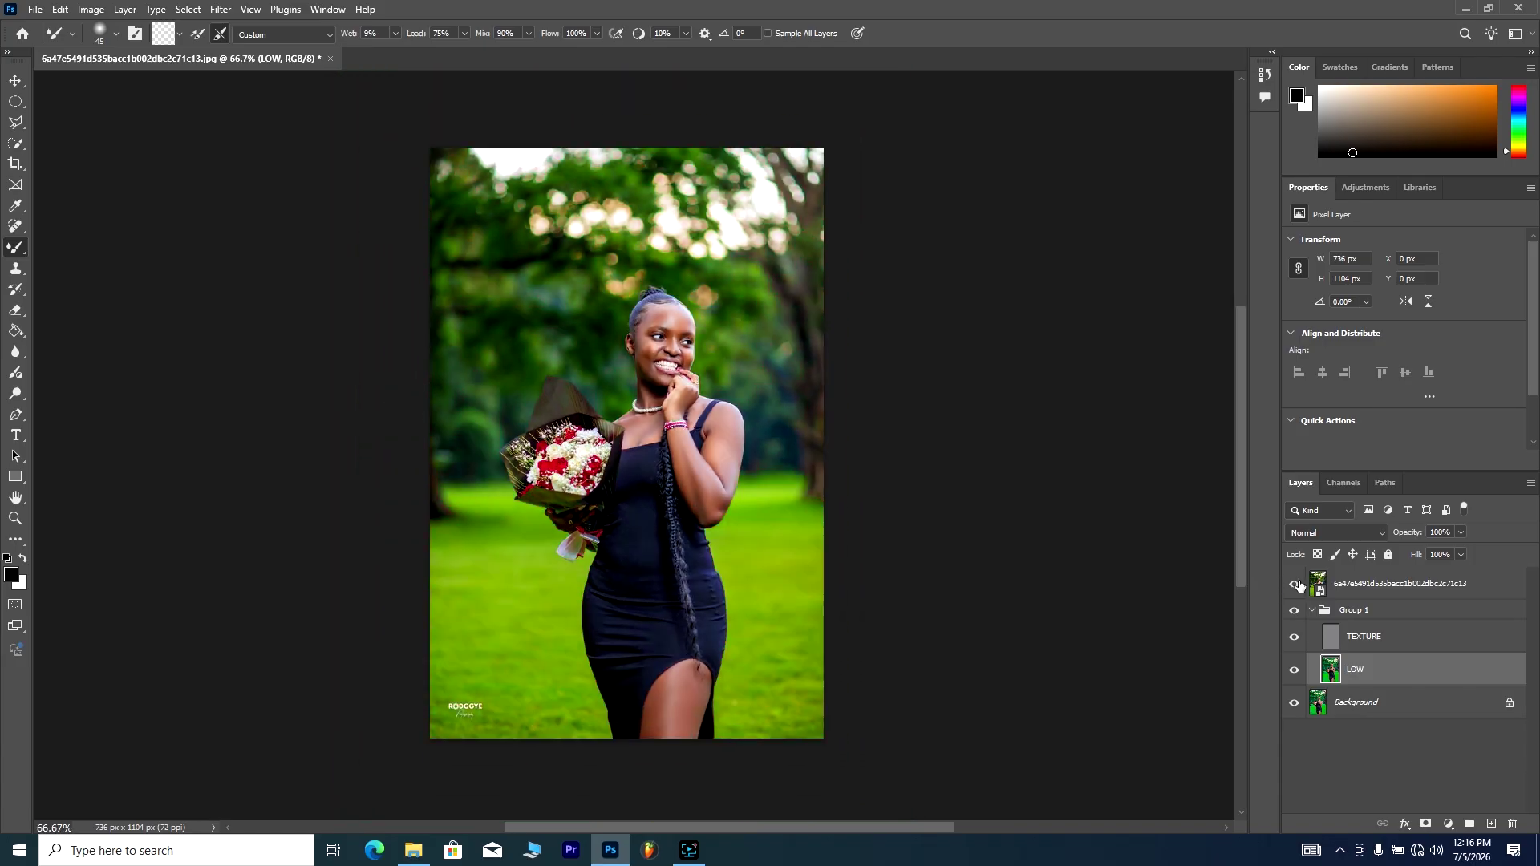
{"action": "left_click", "coordinate": [1295, 585]}
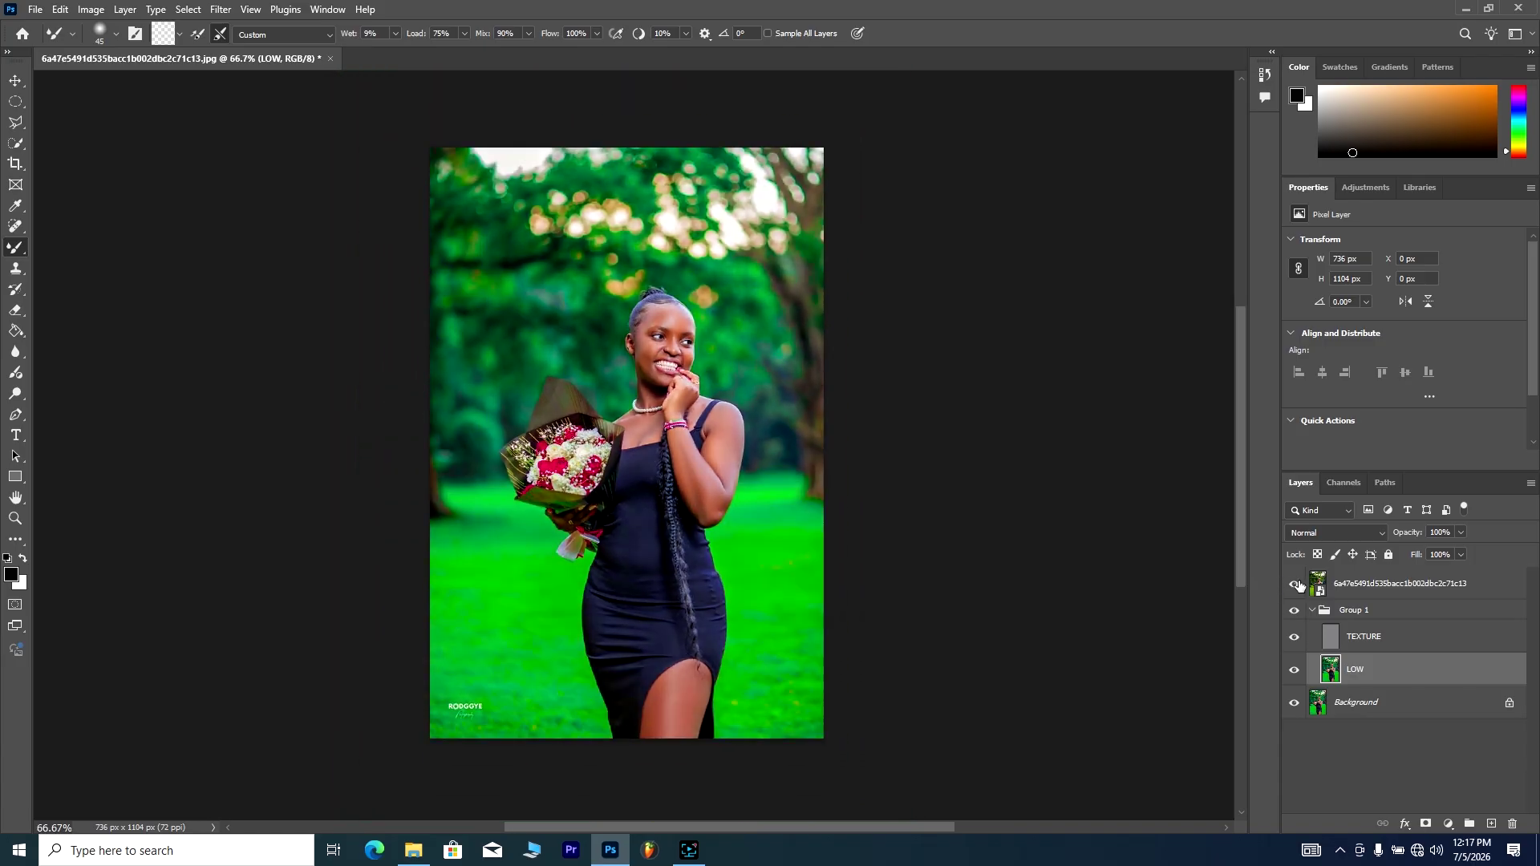
{"action": "left_click", "coordinate": [1295, 584]}
{"action": "left_click", "coordinate": [1297, 585]}
Step: Select Group 1 holding the TEXTURE and LOW layers, collapse it, and inspect the retouched skin up close
{"action": "left_click", "coordinate": [1364, 609]}
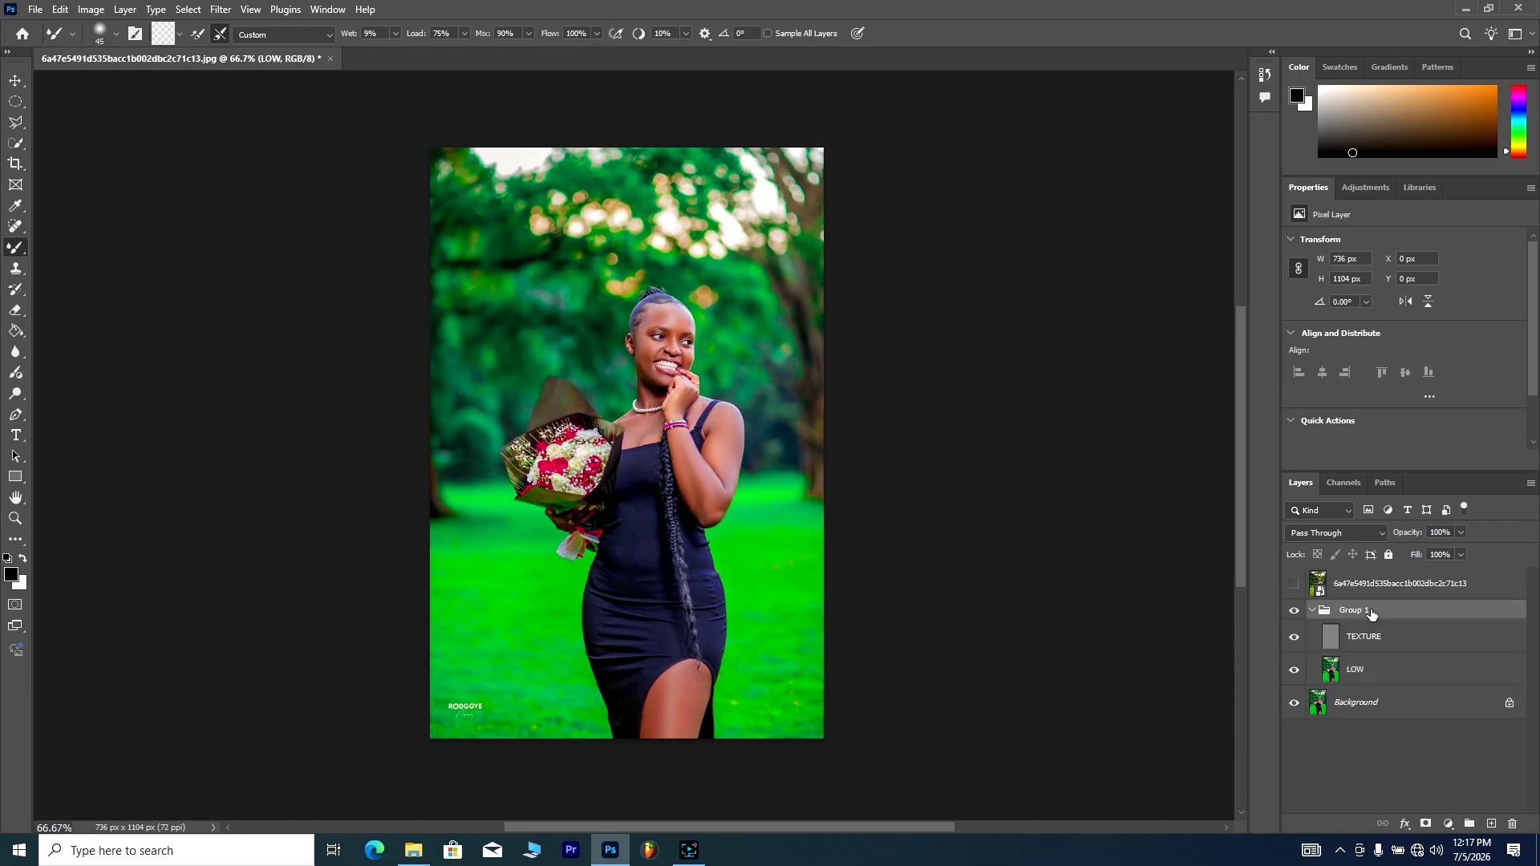
{"action": "left_click", "coordinate": [1312, 612]}
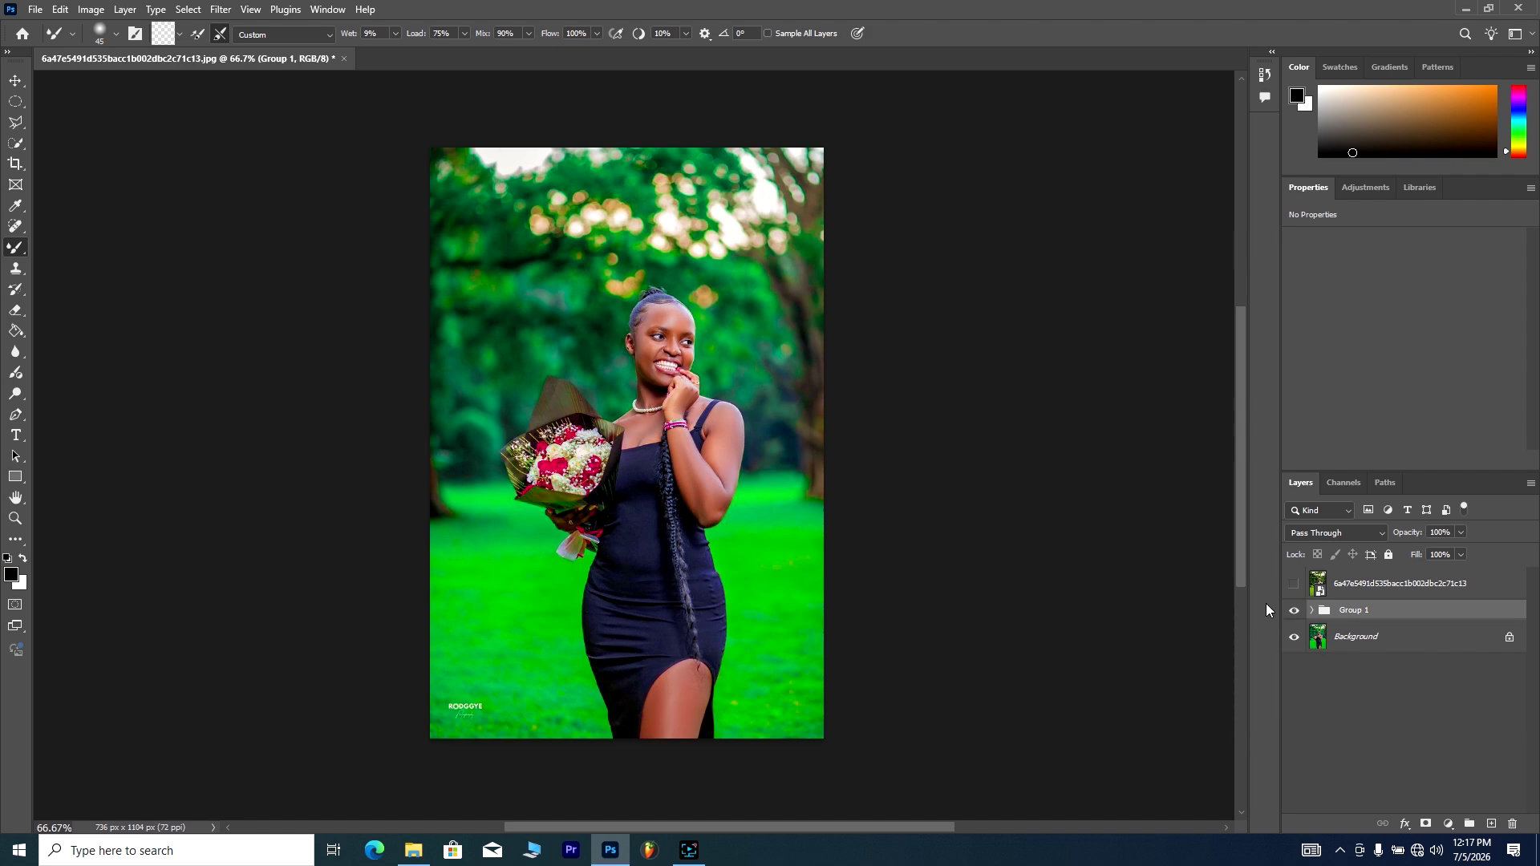
{"action": "key", "text": "ctrl+plus"}
{"action": "key", "text": "ctrl+plus"}
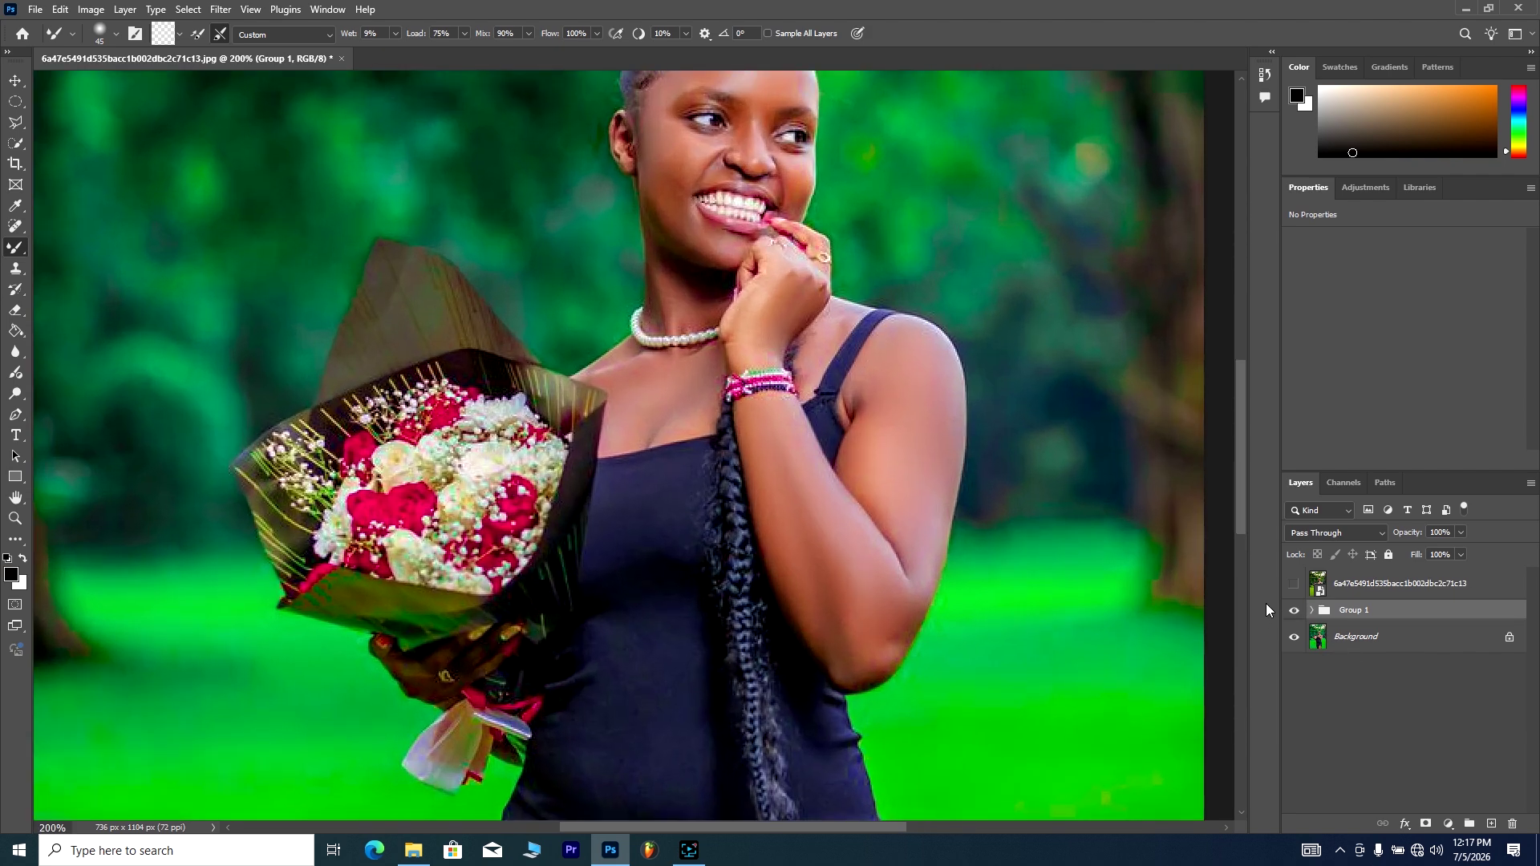
{"action": "key", "text": "ctrl+minus"}
{"action": "key", "text": "ctrl+minus"}
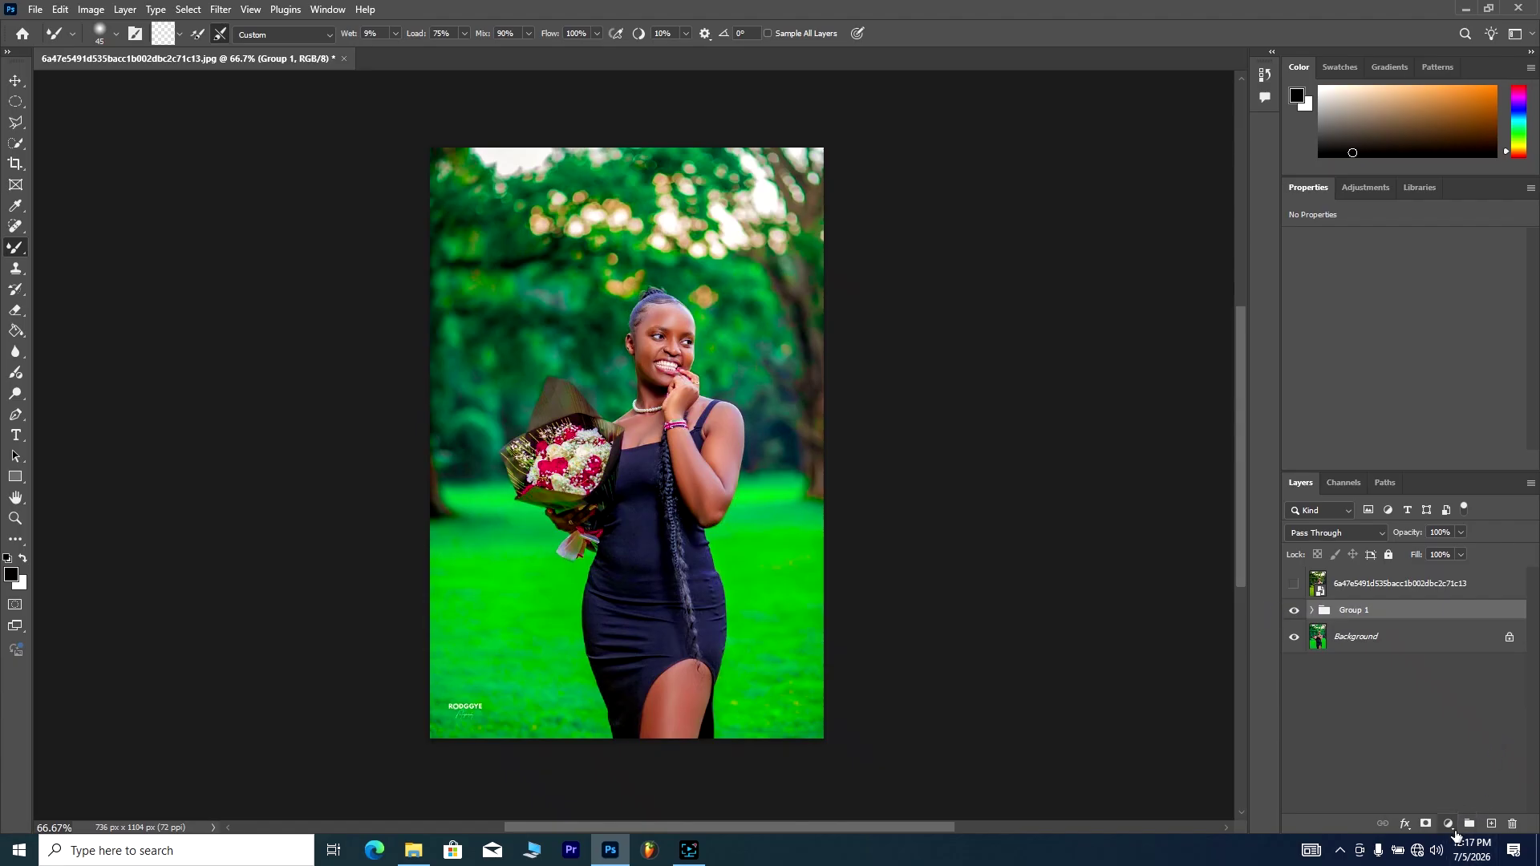
Step: Deselect all layers and add a Solid Color fill layer at the top of the stack with the default dark color #12100f
{"action": "left_click", "coordinate": [1403, 714]}
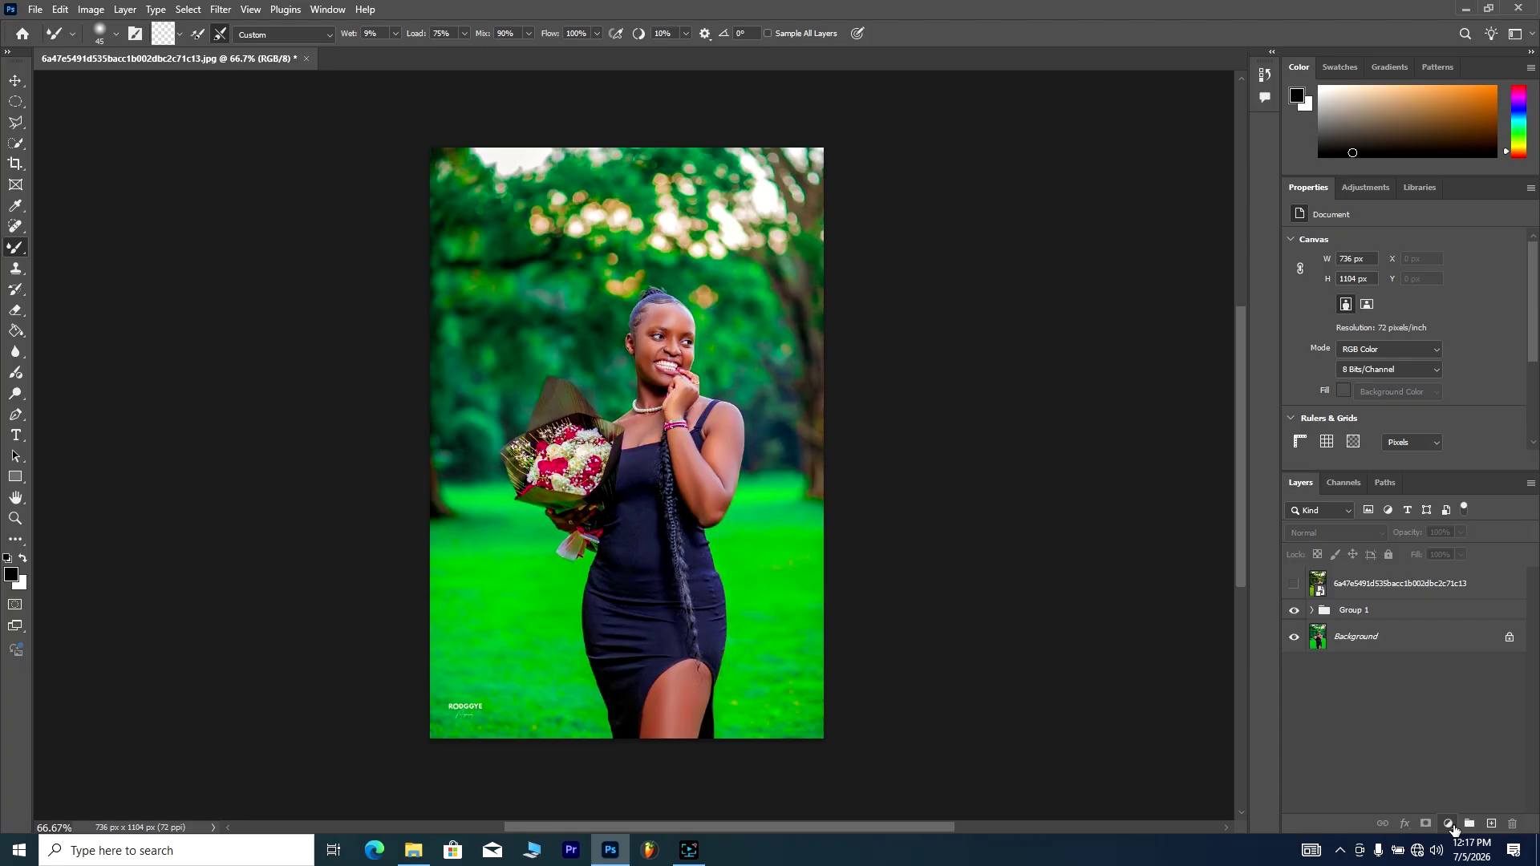
{"action": "left_click", "coordinate": [1450, 825]}
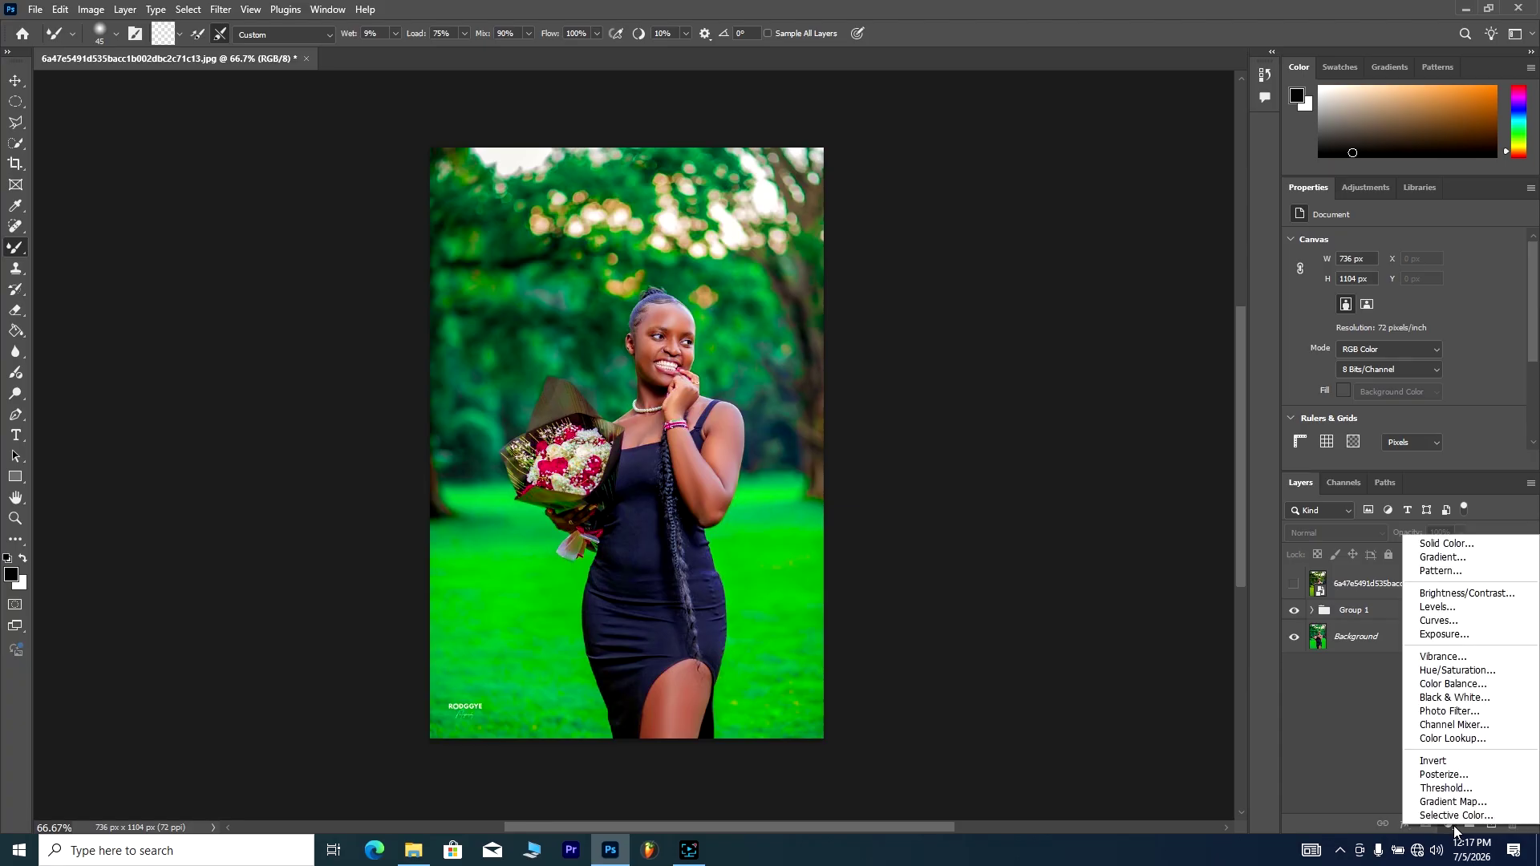
{"action": "left_click", "coordinate": [1450, 543]}
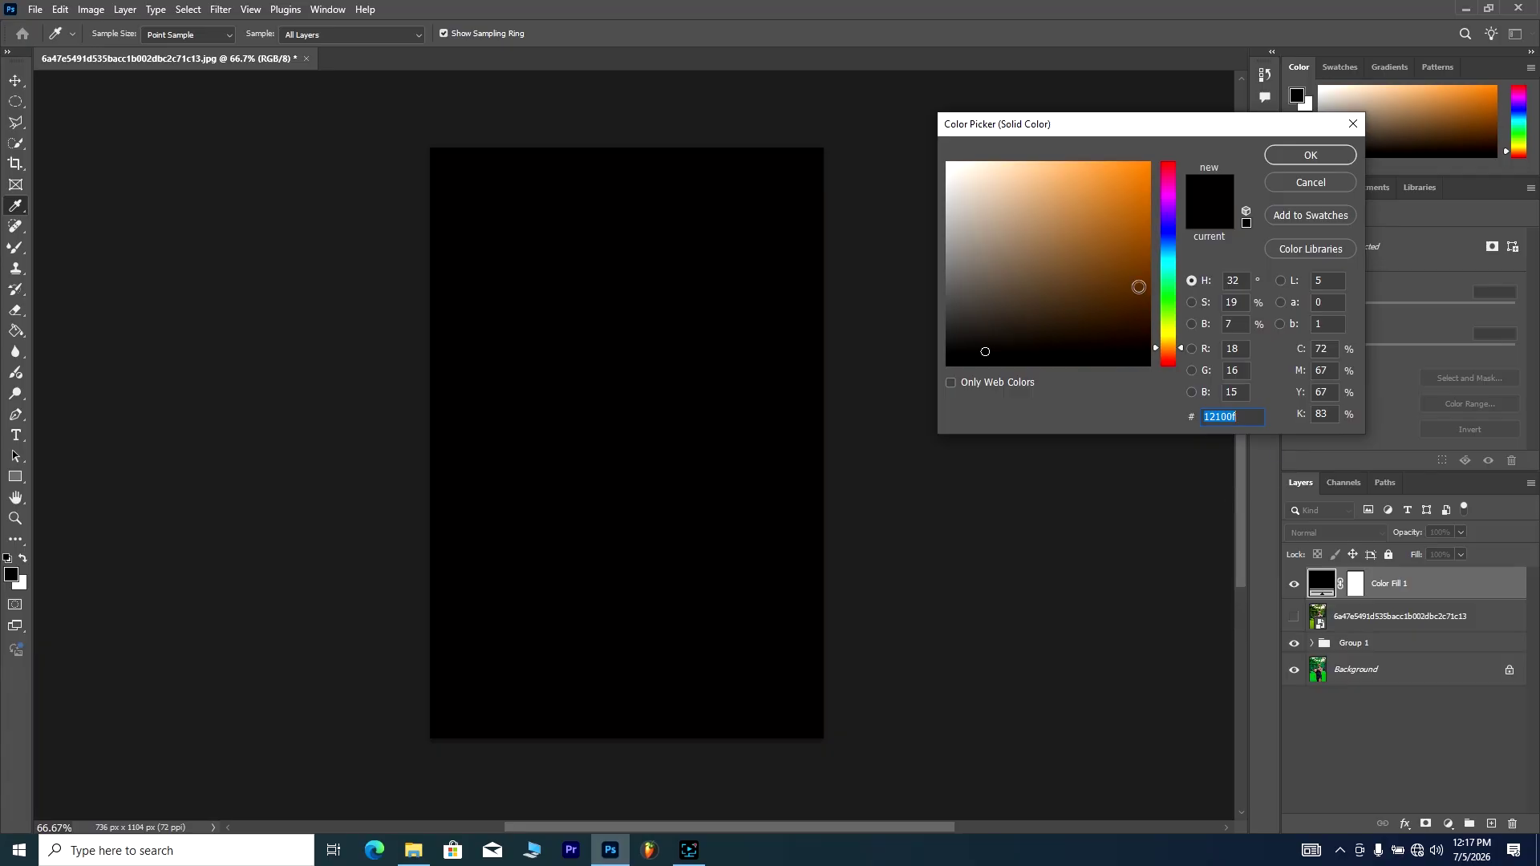
{"action": "left_click", "coordinate": [1301, 157]}
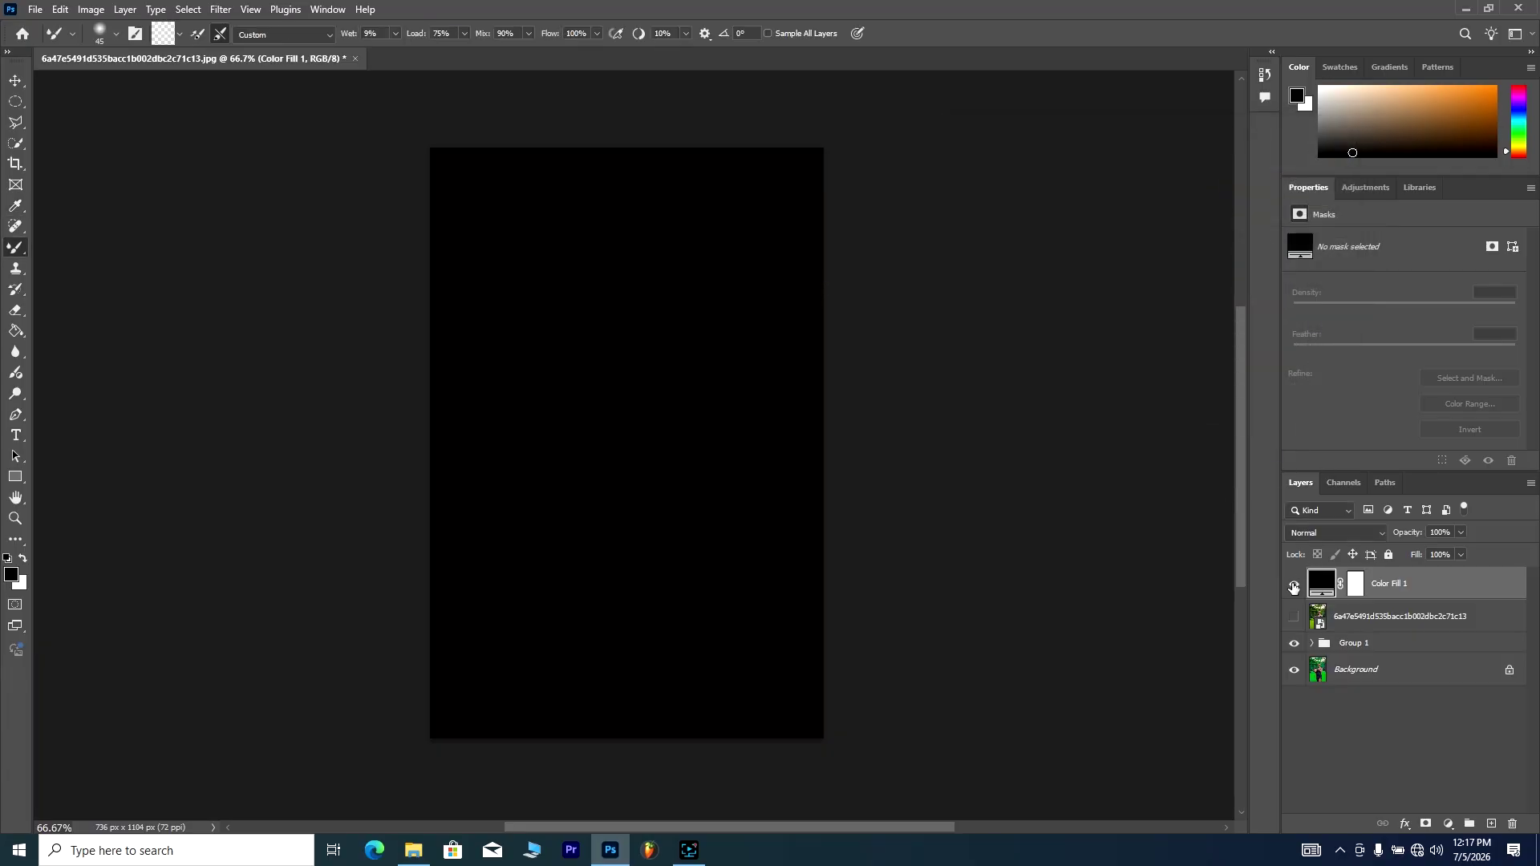
Step: Hide the color fill layer and set its color to the brown skin tone #5e3315 sampled from the forearm near the elbow
{"action": "left_click", "coordinate": [1293, 586]}
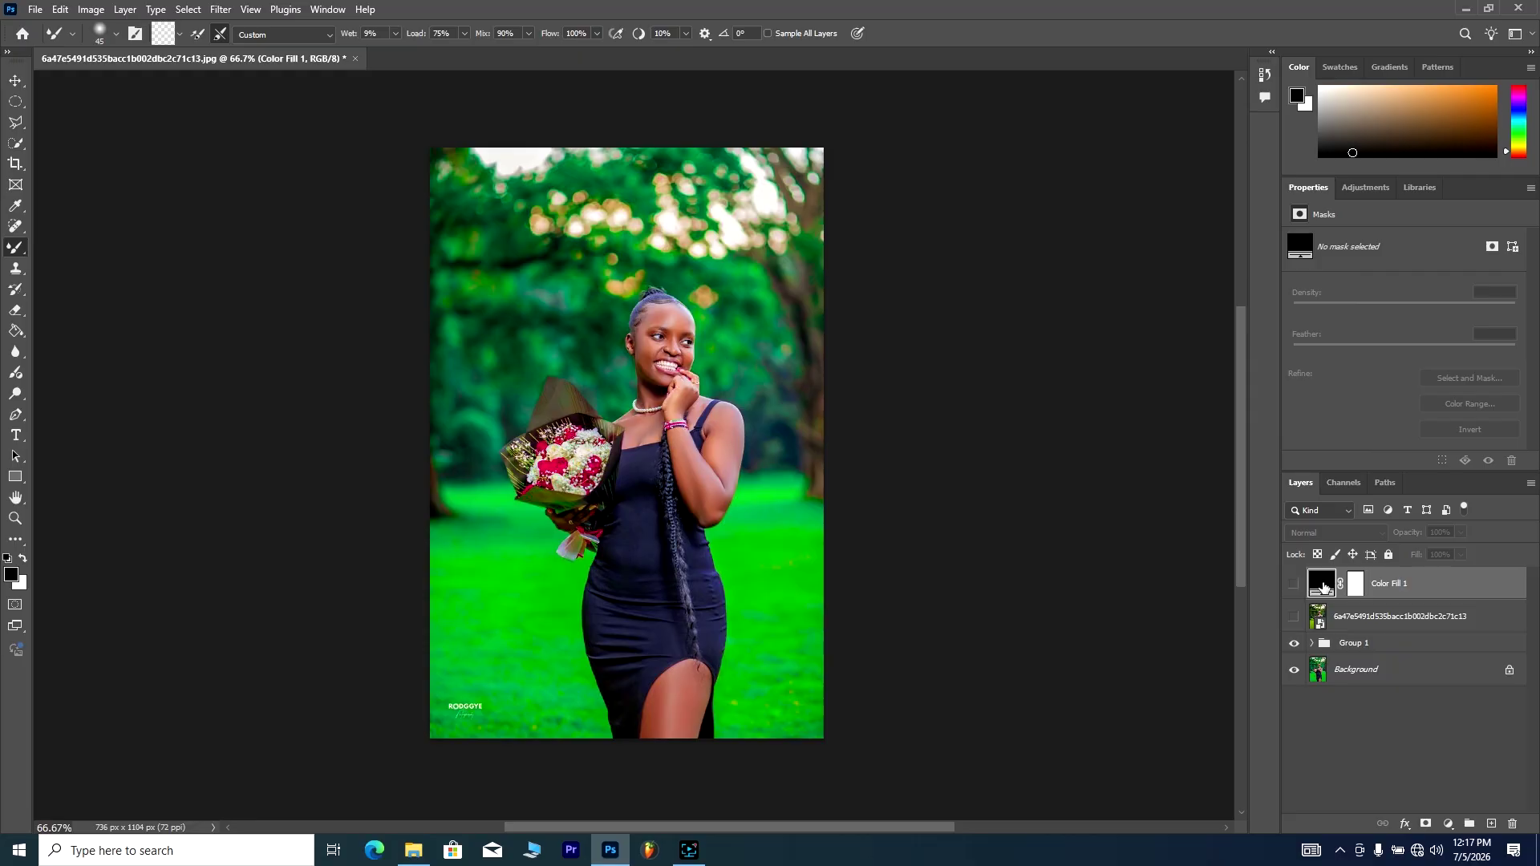
{"action": "double_click", "coordinate": [1322, 586]}
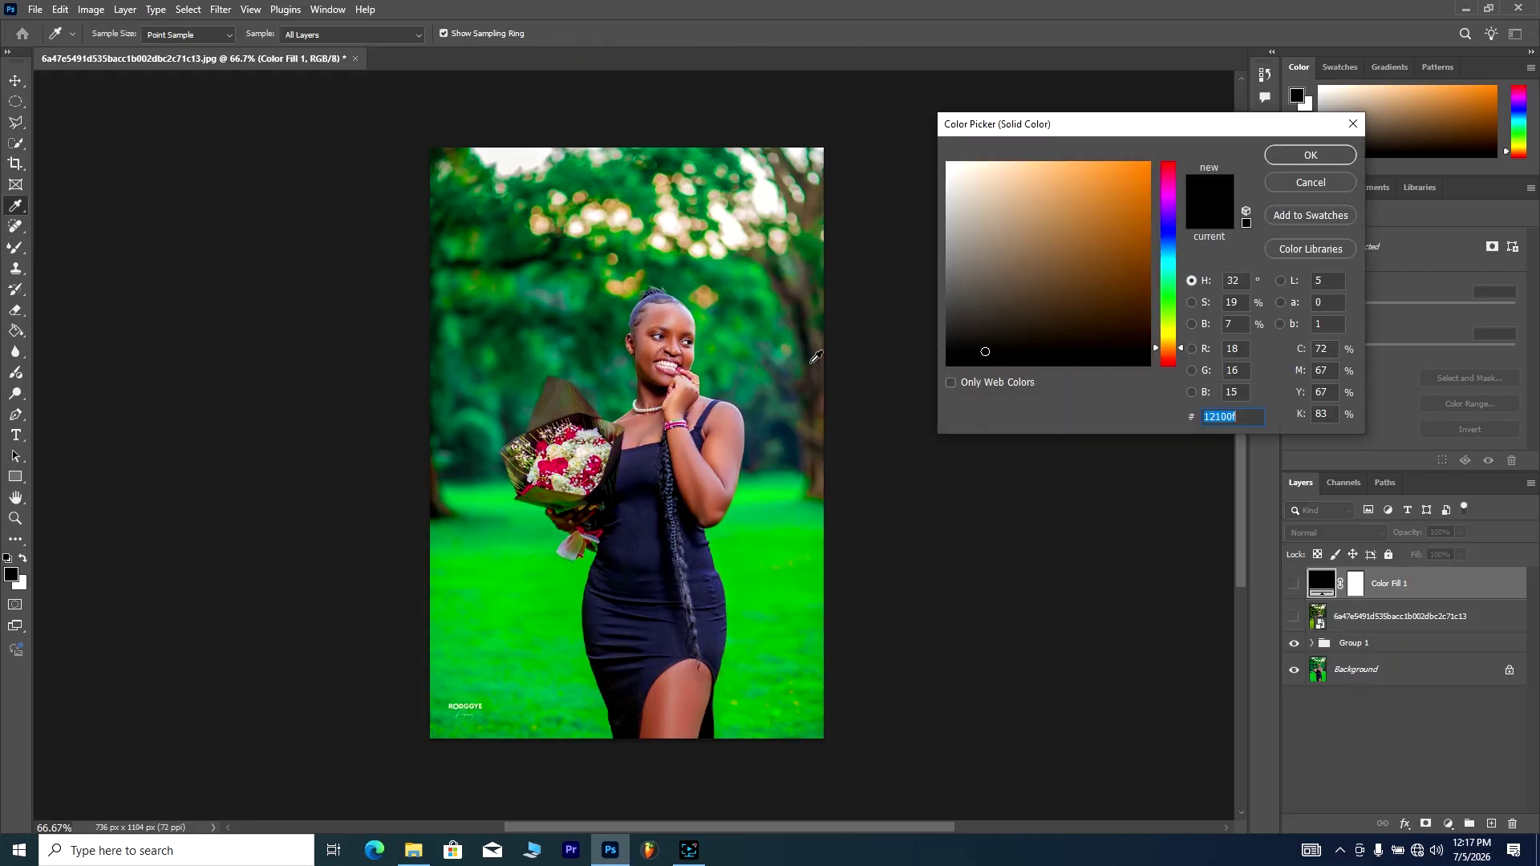
{"action": "key", "text": "ctrl+plus"}
{"action": "key", "text": "ctrl+plus"}
{"action": "key", "text": "ctrl+plus"}
{"action": "key", "text": "ctrl+plus"}
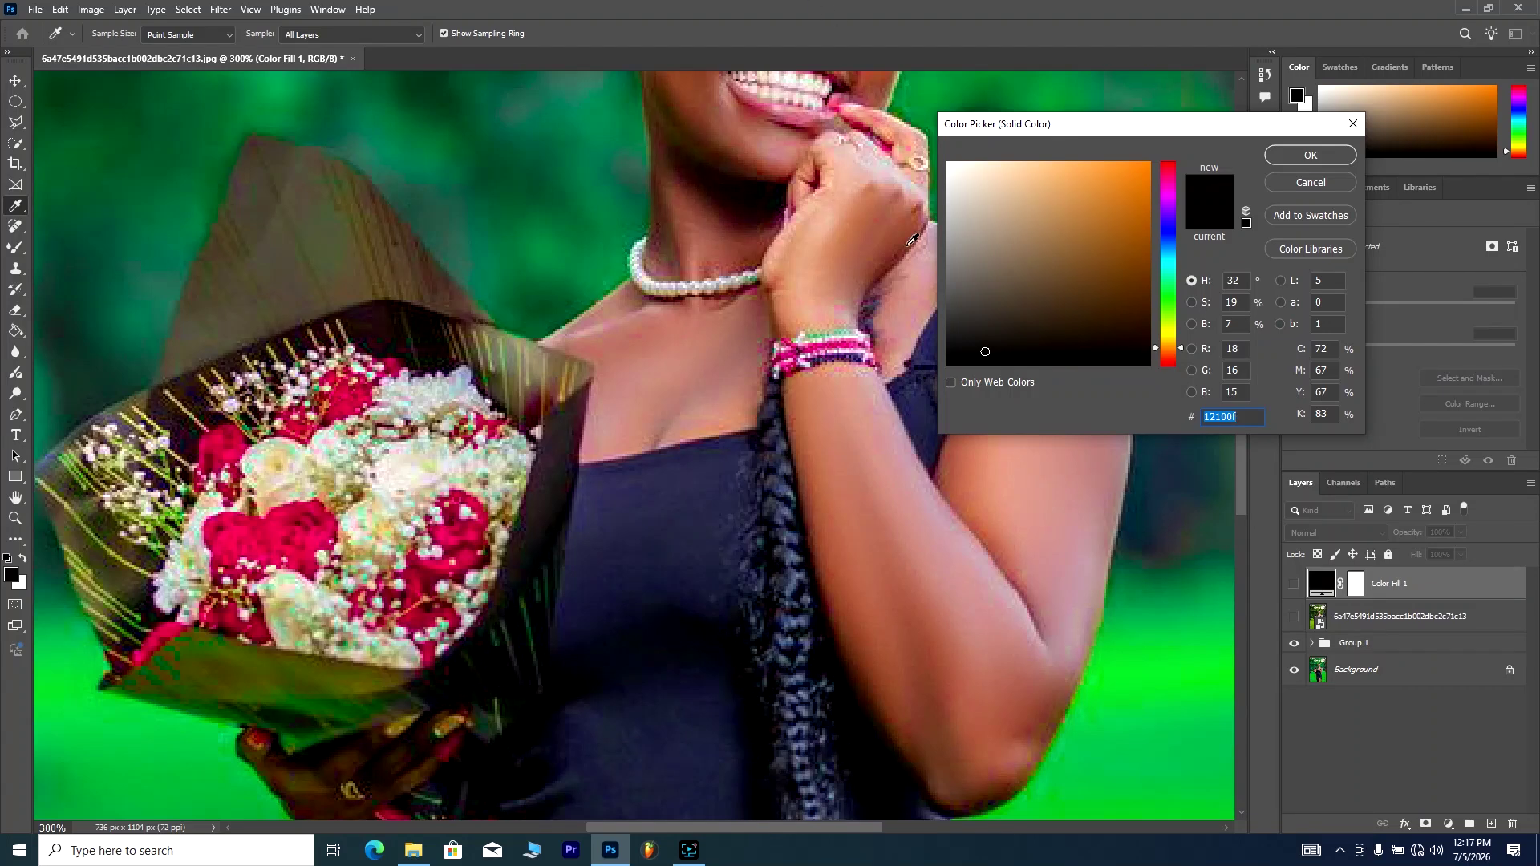
{"action": "left_click", "coordinate": [909, 736]}
{"action": "left_click", "coordinate": [915, 742]}
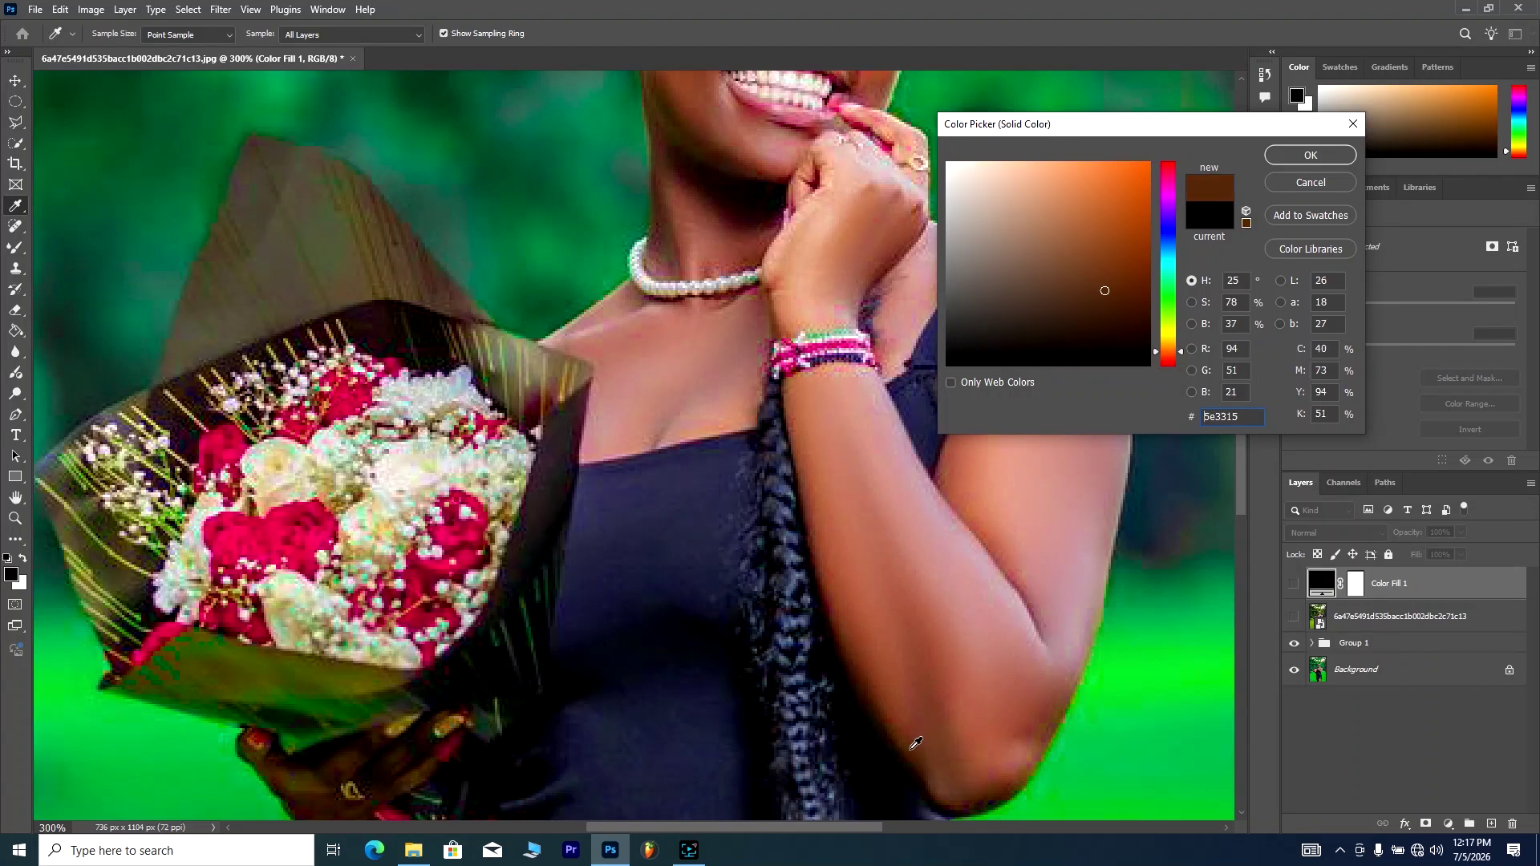
{"action": "left_click", "coordinate": [1290, 155]}
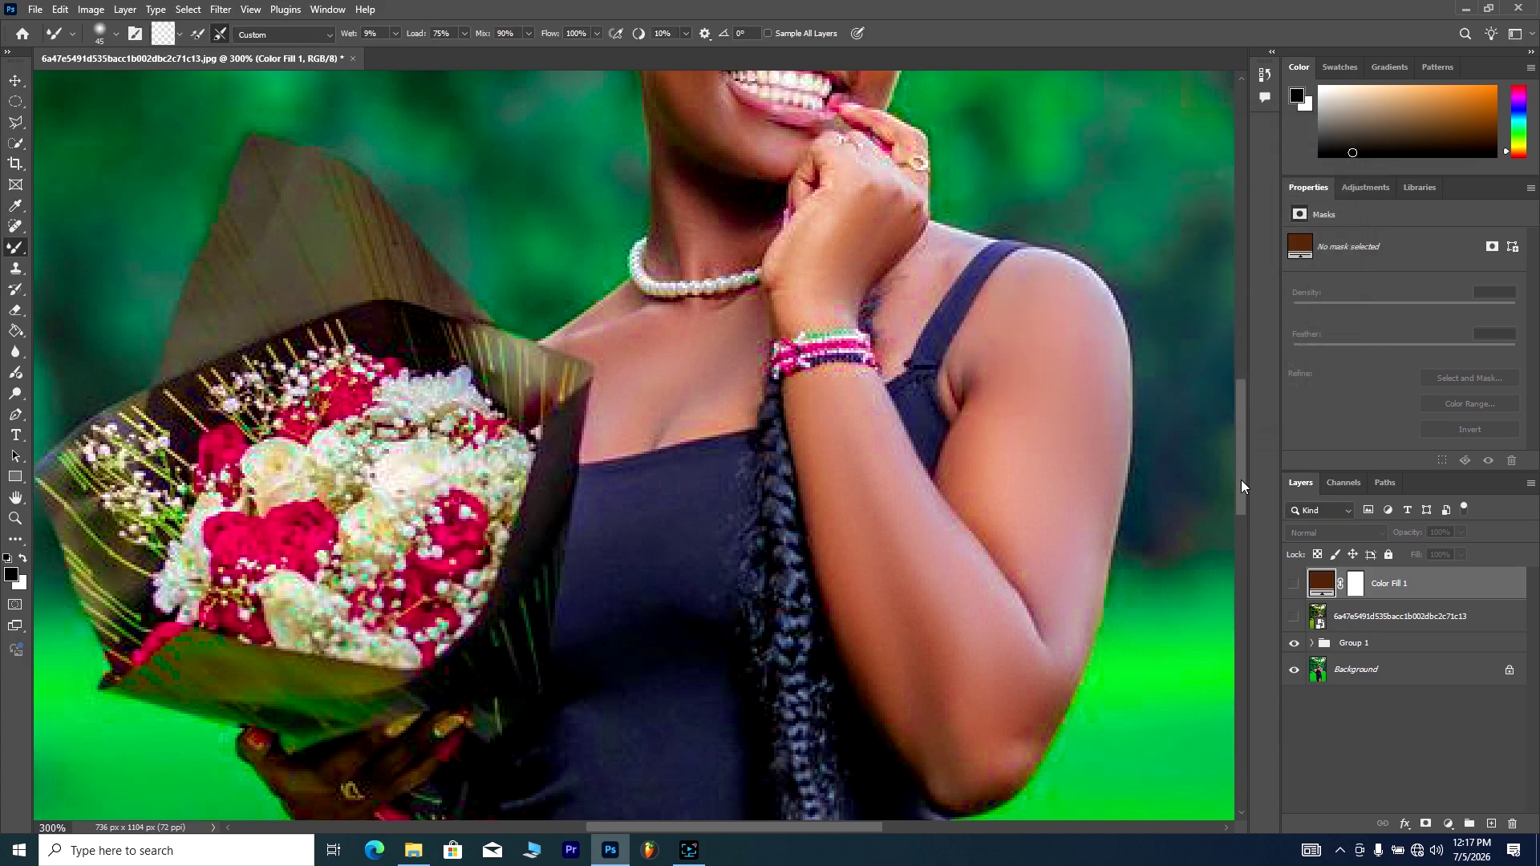
Step: Make the brown color fill layer visible again and set its blend mode to Color
{"action": "scroll", "coordinate": [1241, 486], "scroll_direction": "up", "scroll_amount": 5}
{"action": "left_click", "coordinate": [1292, 585]}
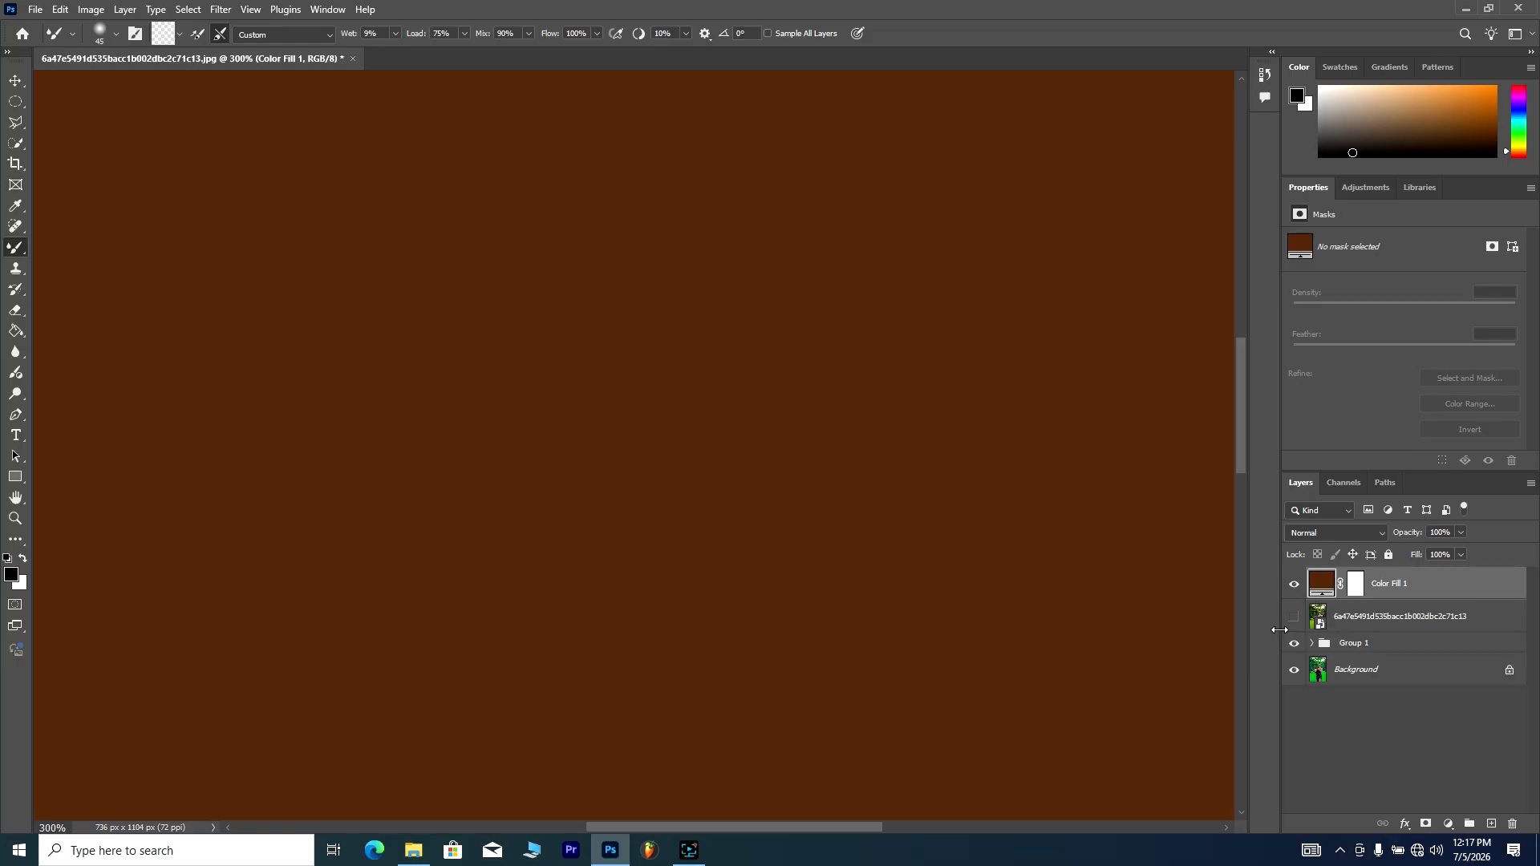
{"action": "left_click", "coordinate": [1357, 589]}
{"action": "left_click", "coordinate": [1325, 594]}
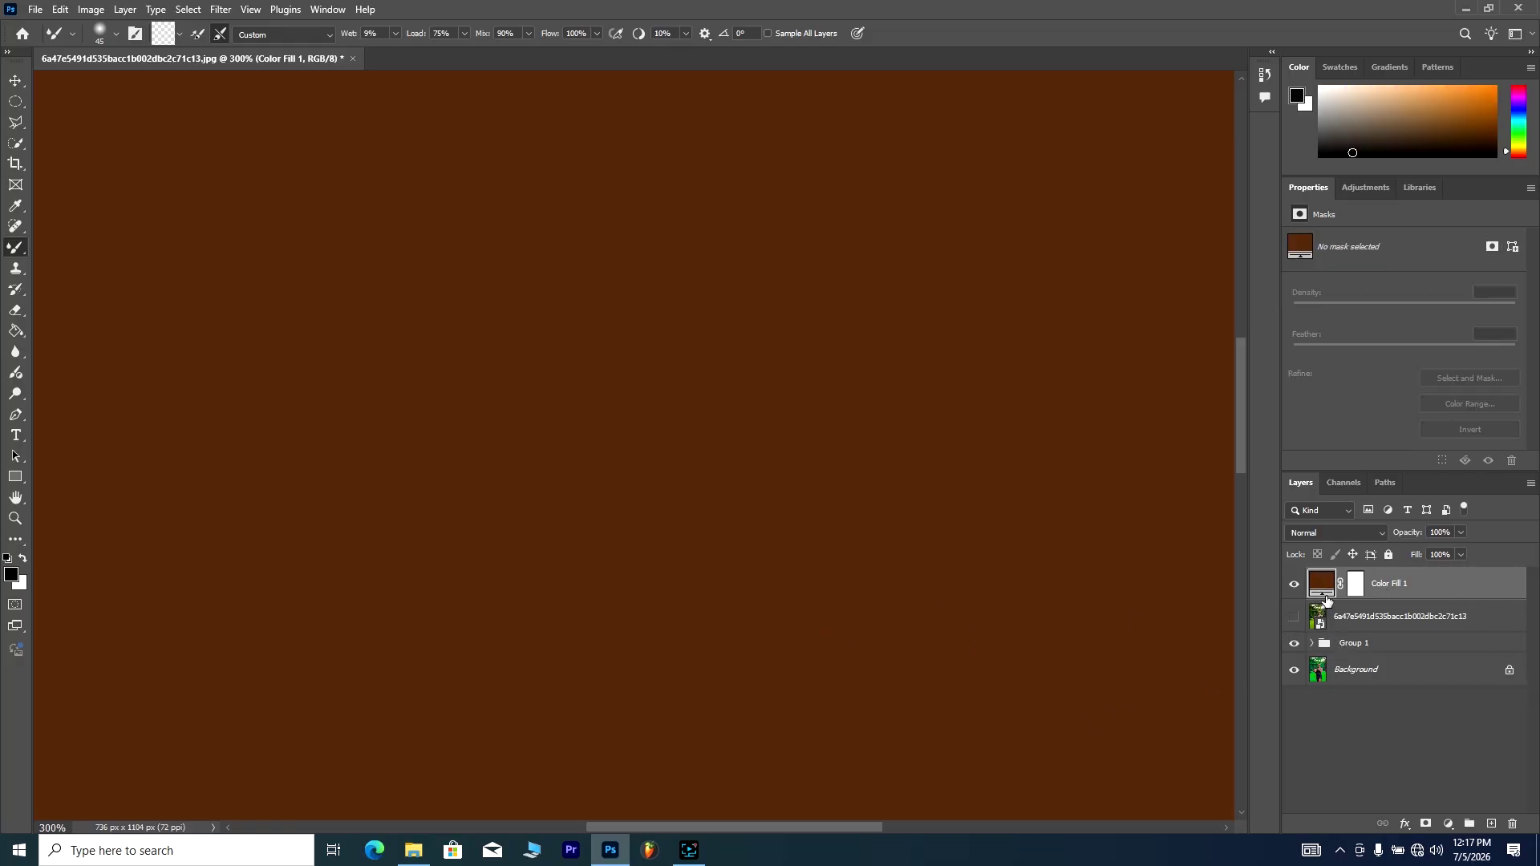
{"action": "left_click", "coordinate": [1317, 527]}
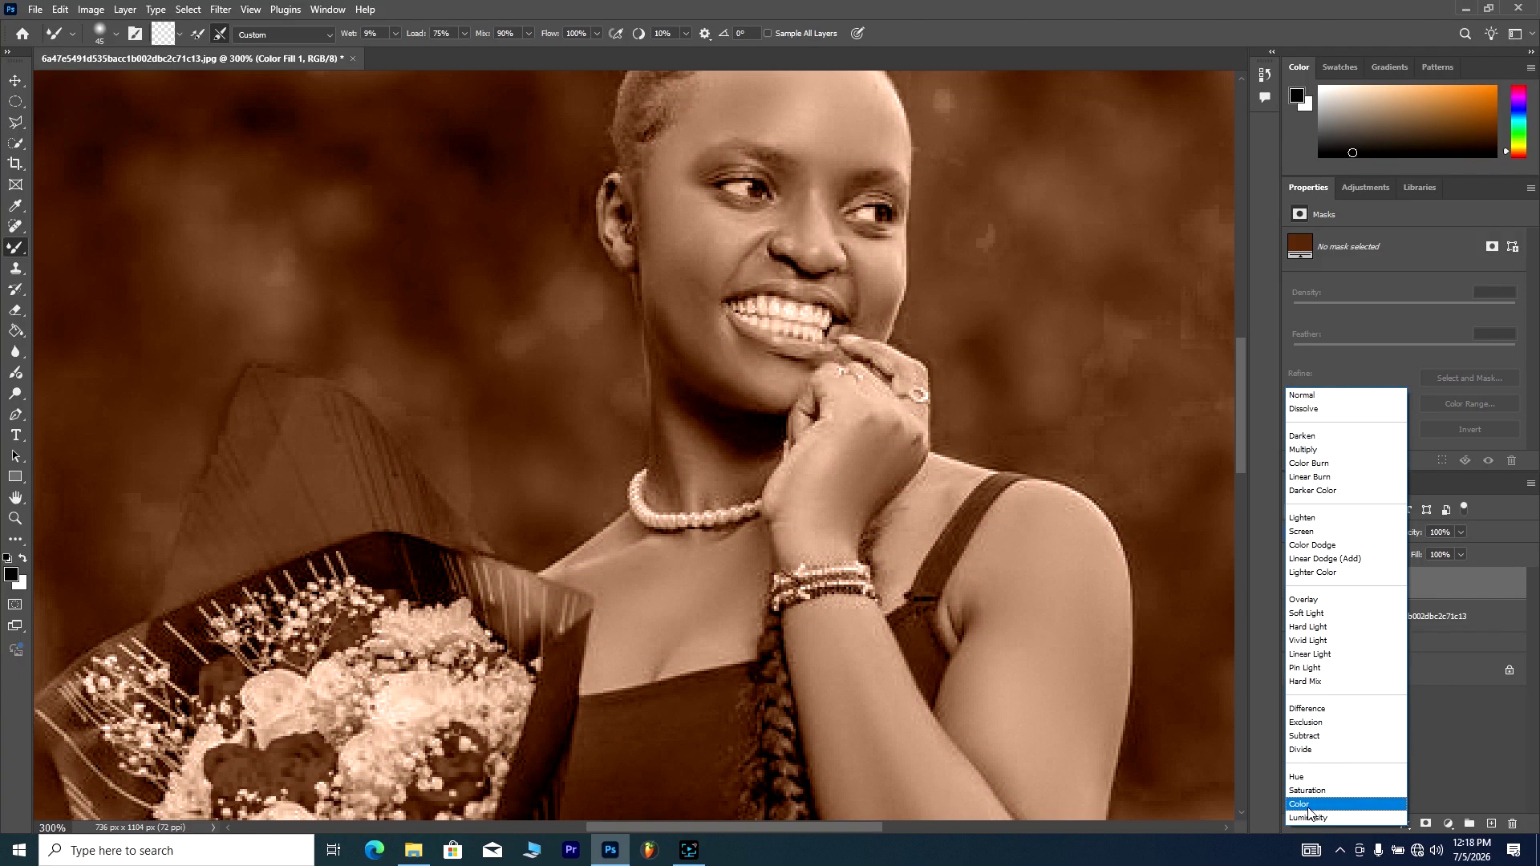
{"action": "left_click", "coordinate": [1304, 804]}
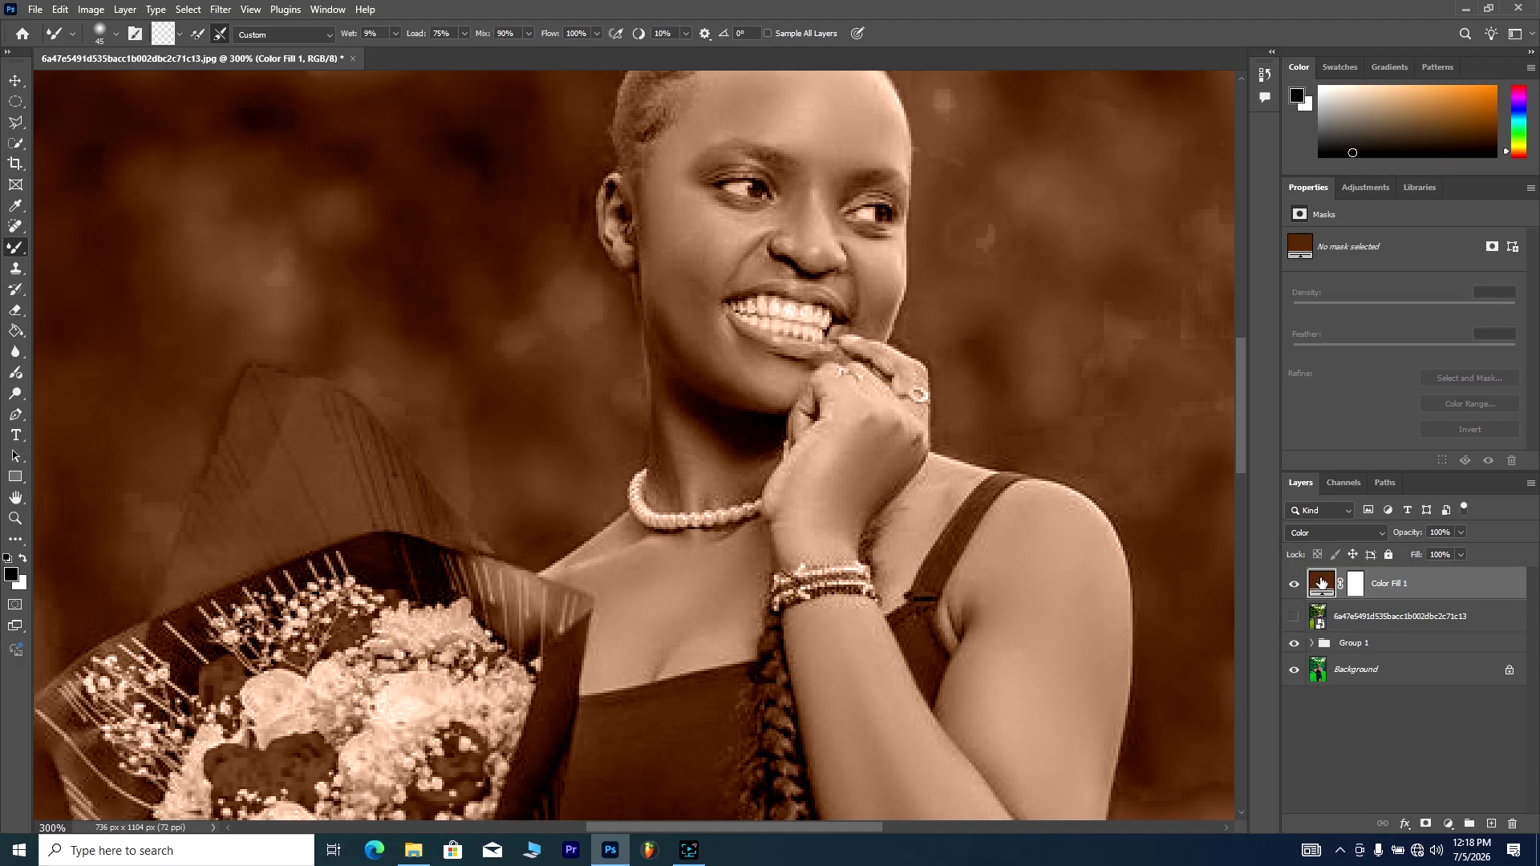
Step: Shift the fill color to the redder brown #5c2b10 and invert the fill layer's mask to black
{"action": "double_click", "coordinate": [1321, 583]}
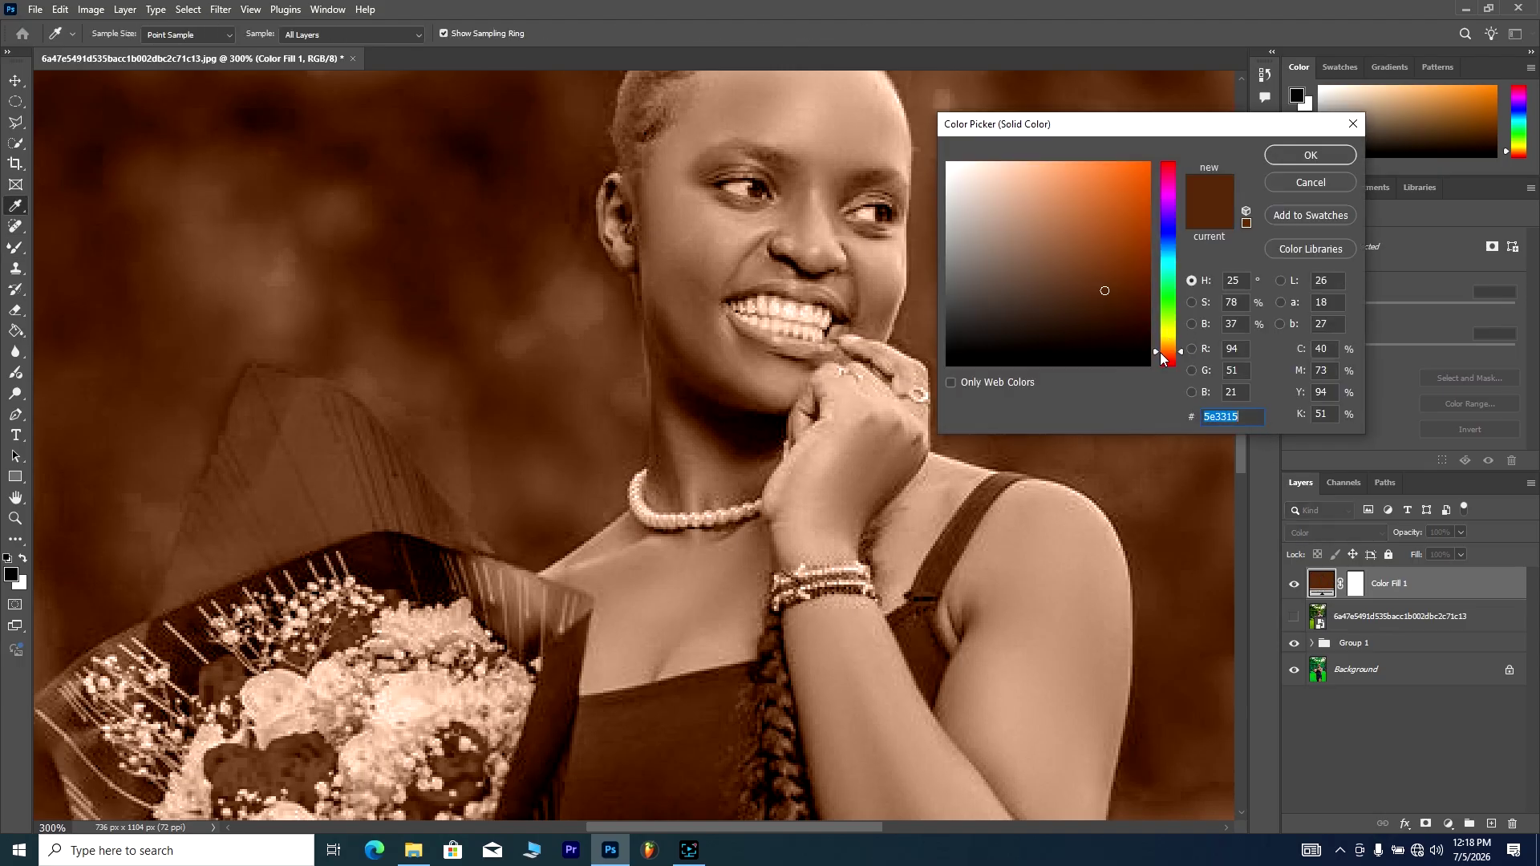
{"action": "left_click_drag", "start_coordinate": [1160, 357], "coordinate": [1170, 360]}
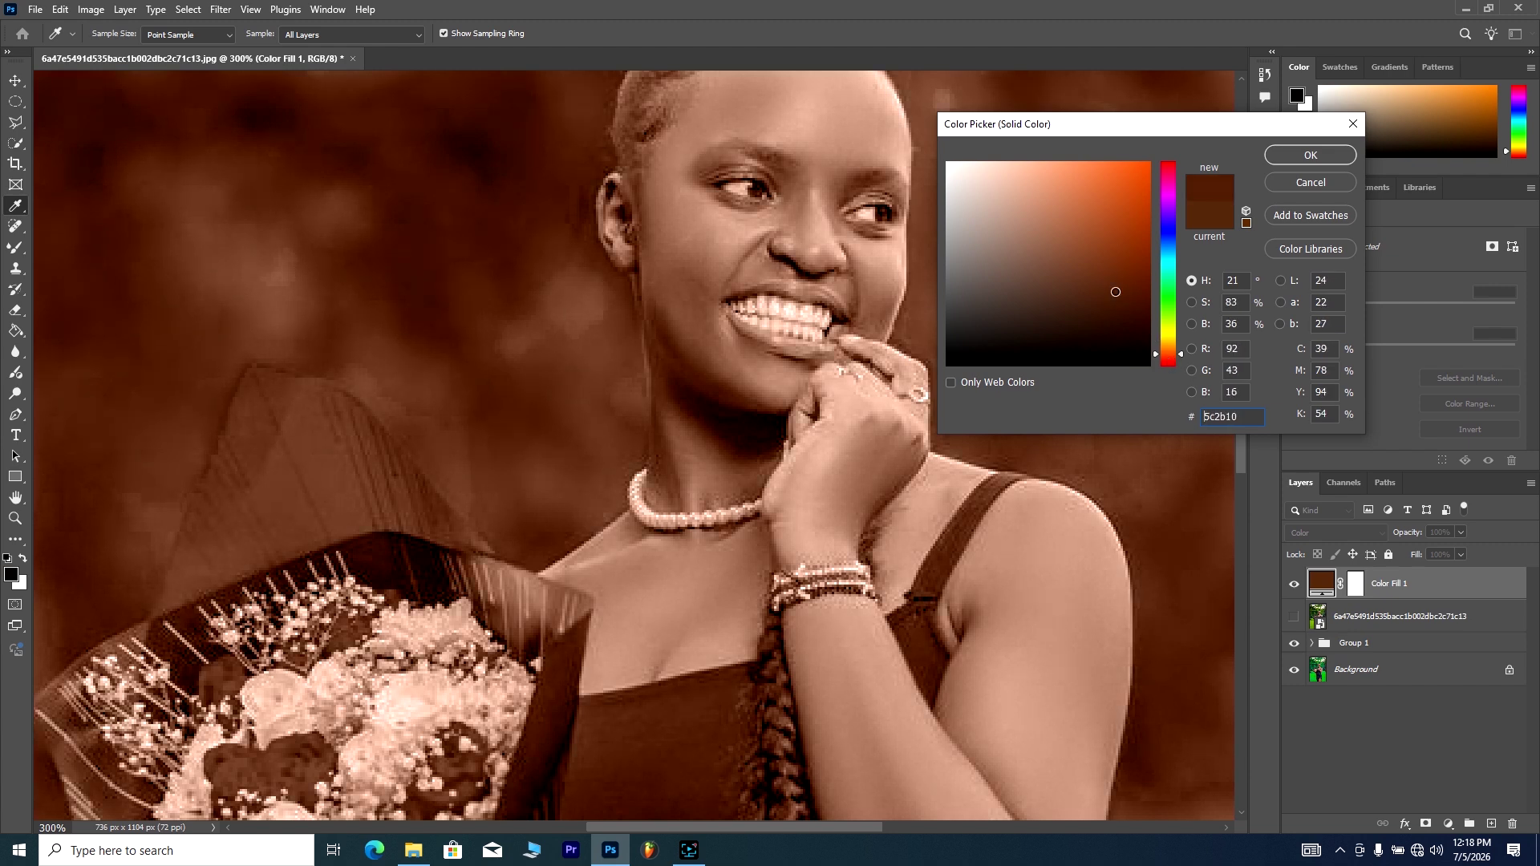
{"action": "left_click", "coordinate": [1314, 155]}
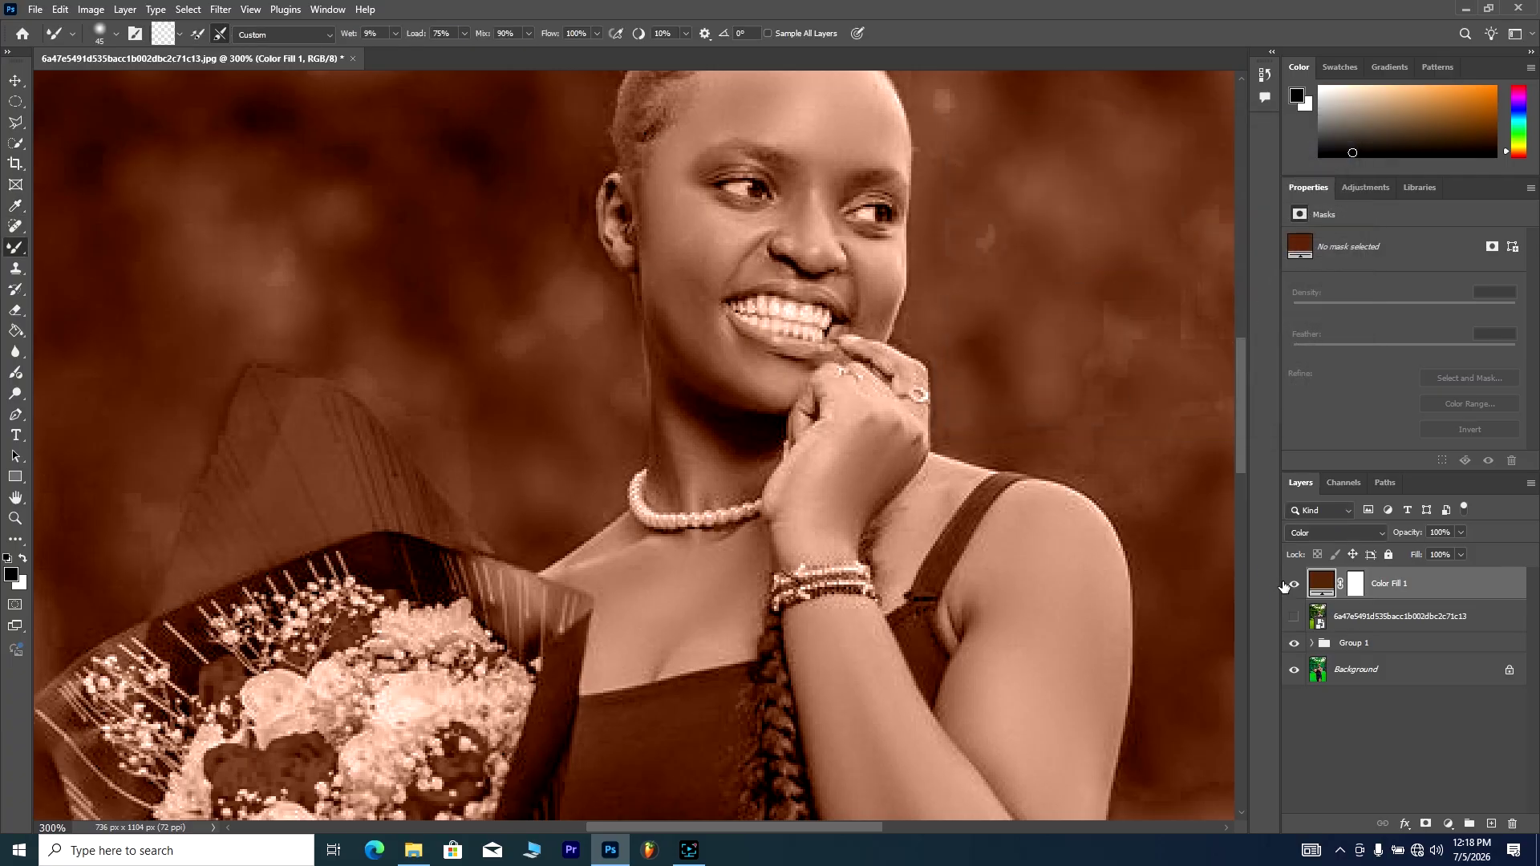
{"action": "left_click", "coordinate": [1363, 589]}
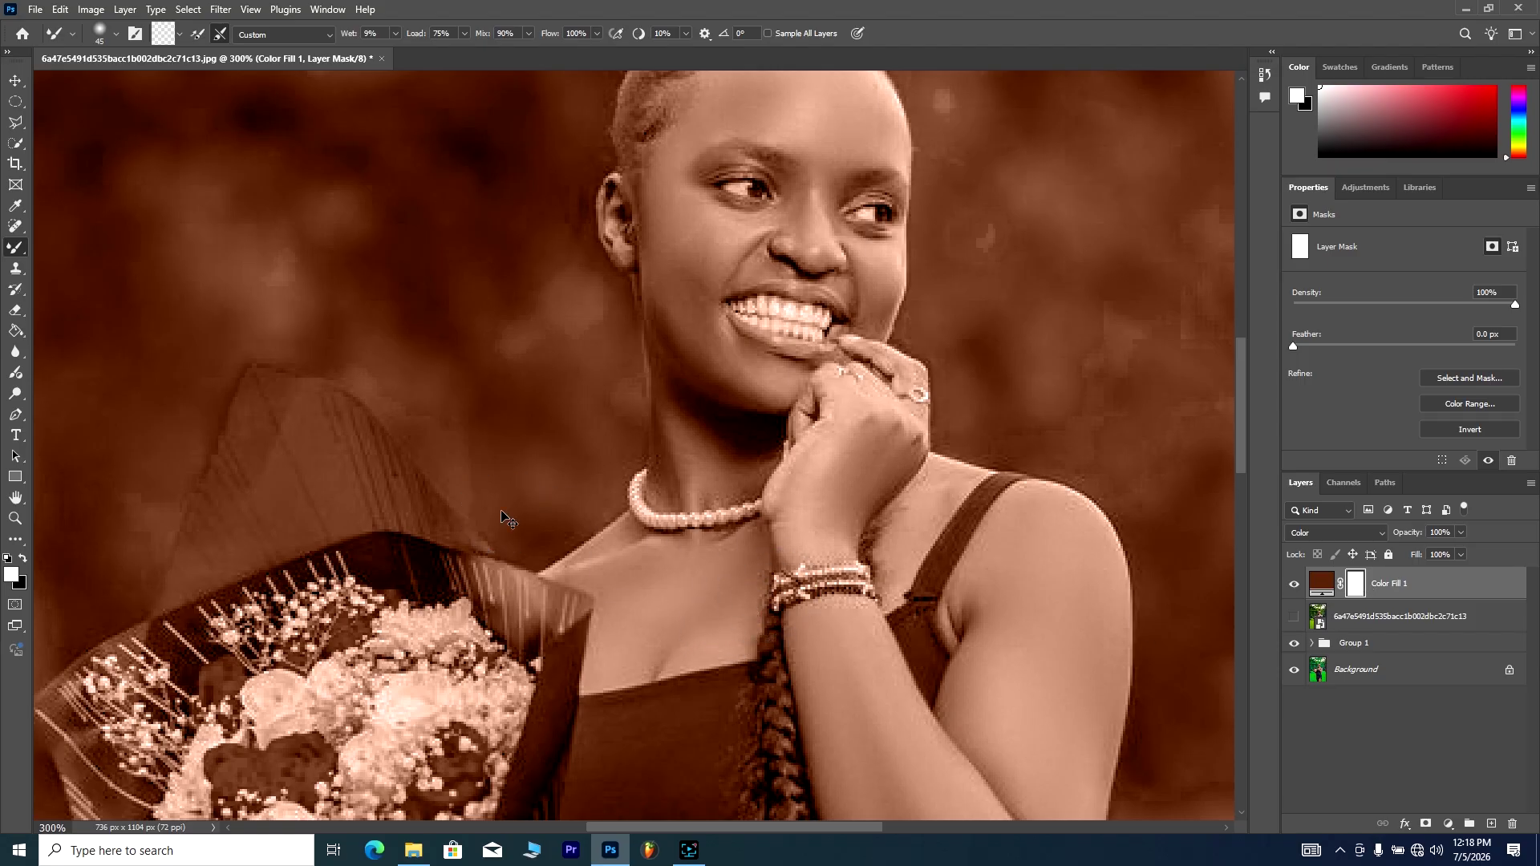
{"action": "key", "text": "ctrl+i"}
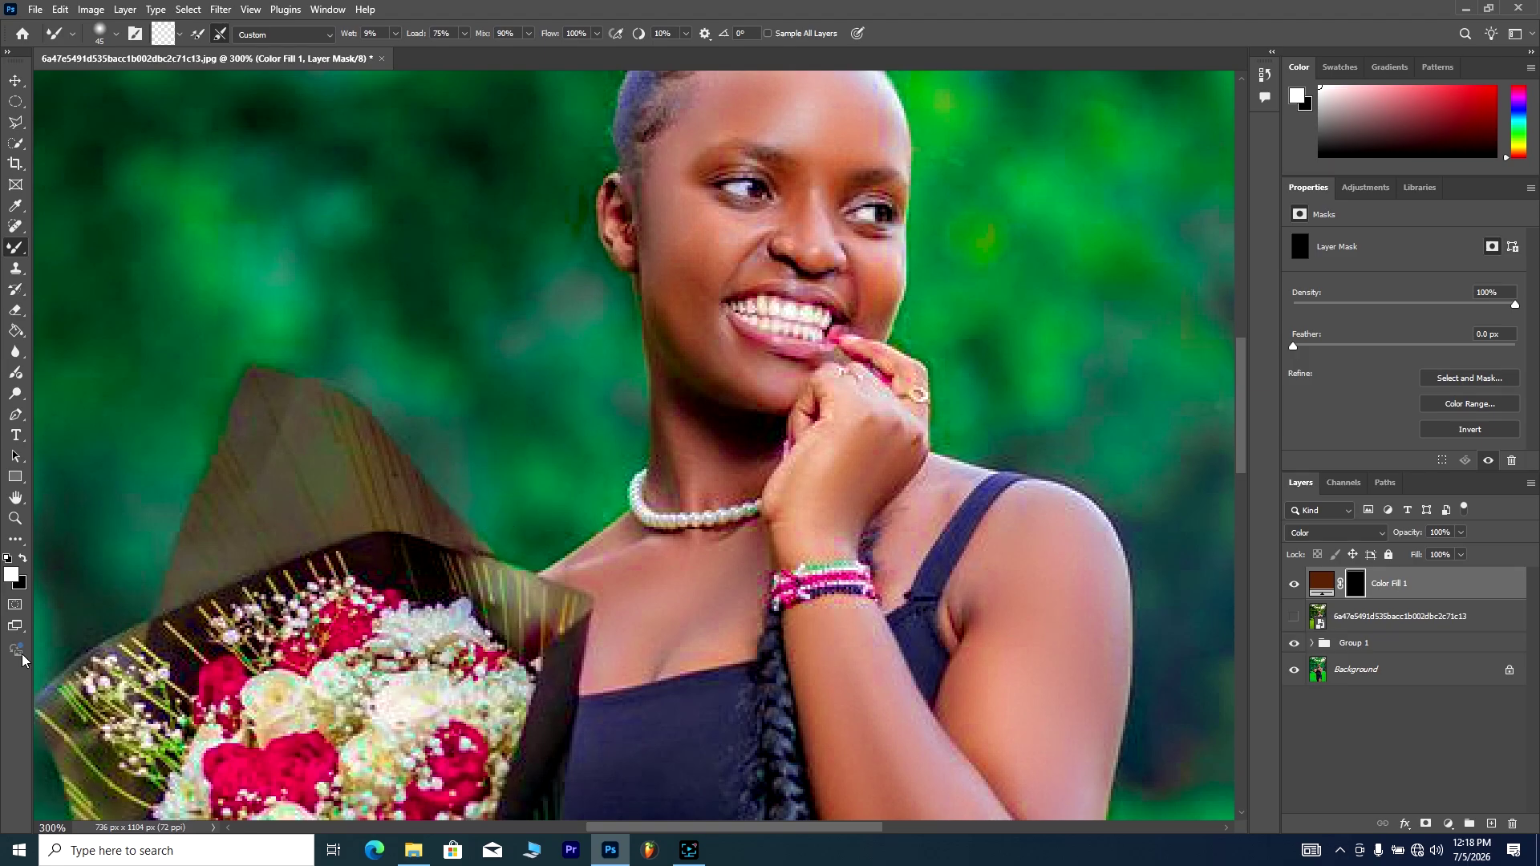
Step: Paint white on the fill layer's mask over the forehead with a soft round Brush of 29 px to even out its skin color
{"action": "right_click", "coordinate": [18, 252]}
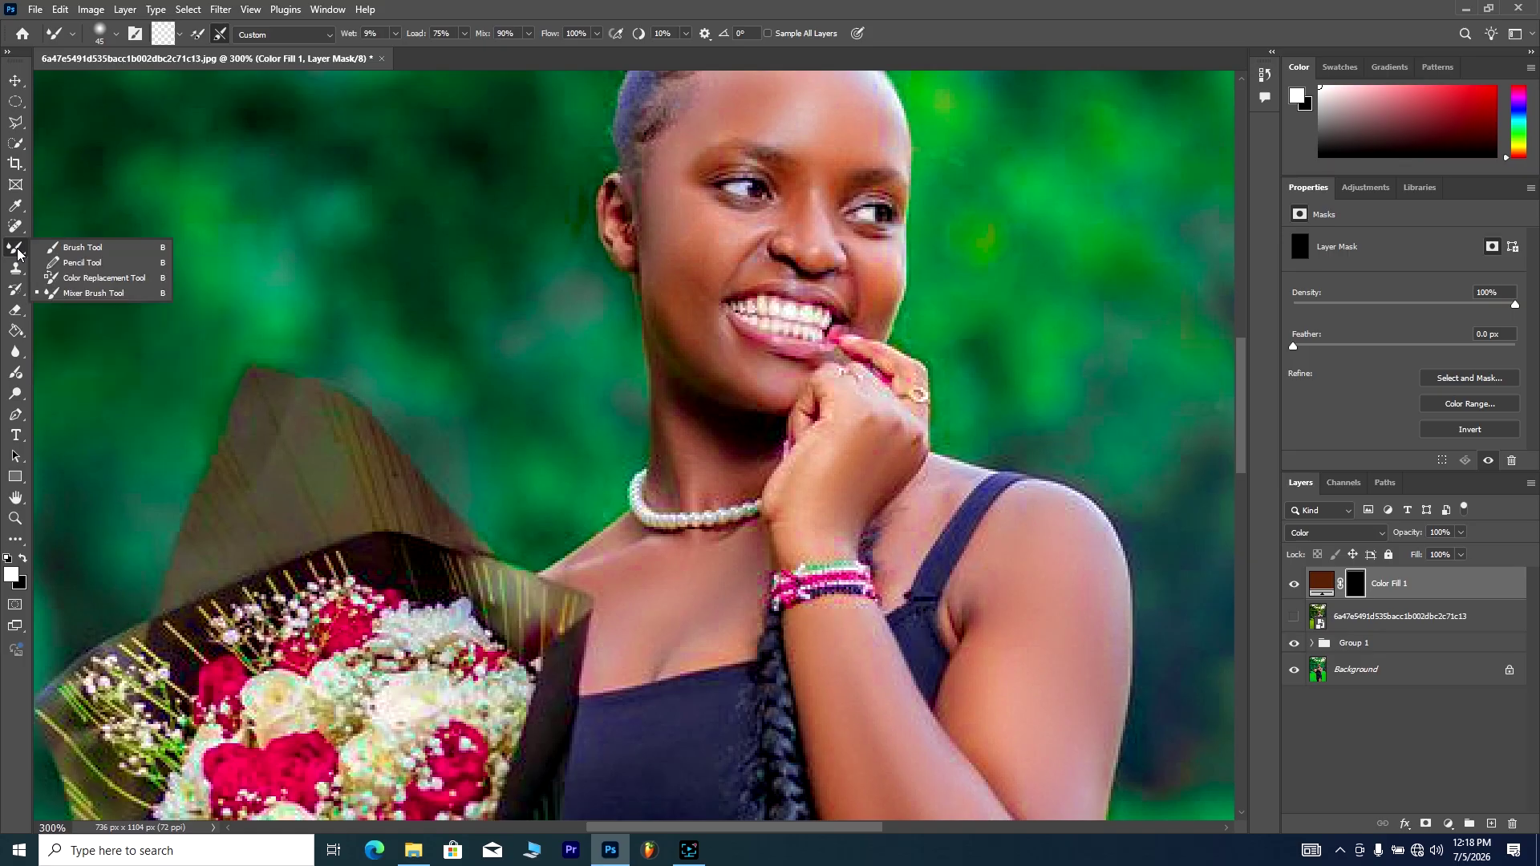
{"action": "left_click", "coordinate": [81, 249]}
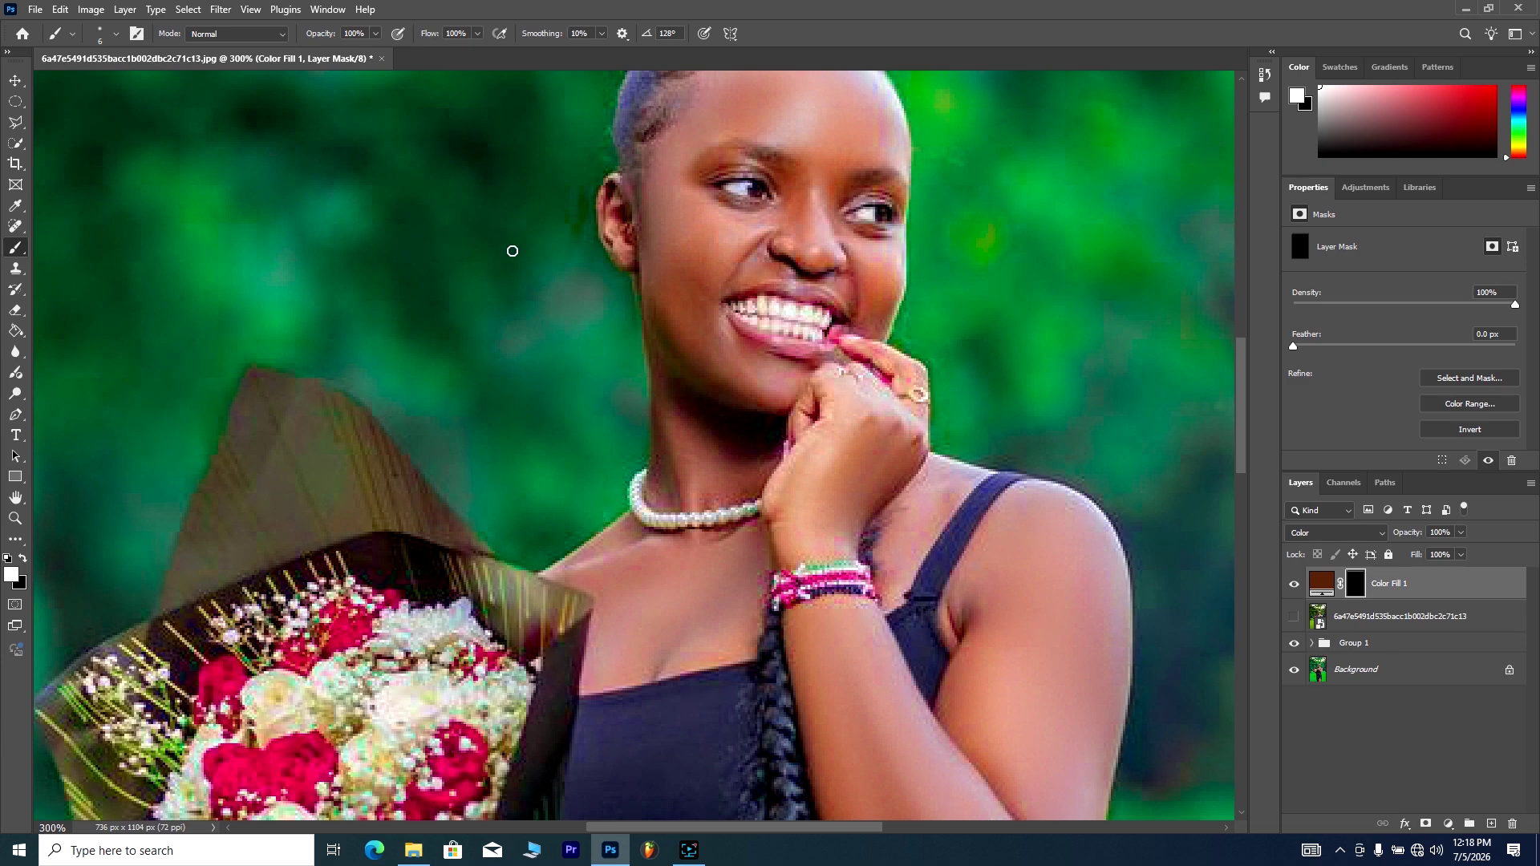
{"action": "key", "text": "ctrl+plus"}
{"action": "key", "text": "ctrl+plus"}
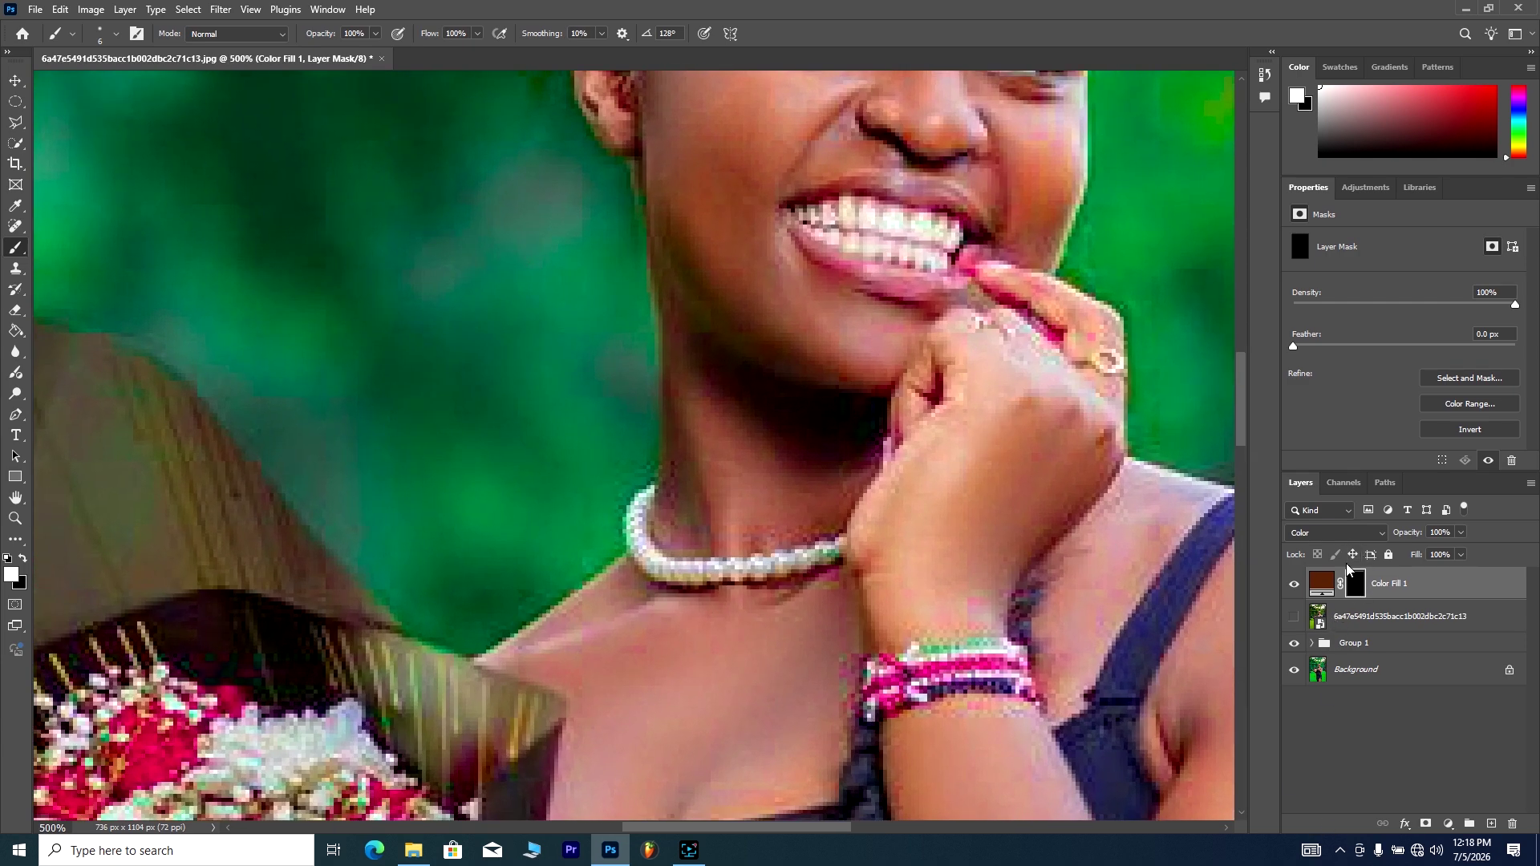
{"action": "left_click_drag", "start_coordinate": [1247, 421], "coordinate": [1239, 357]}
{"action": "right_click", "coordinate": [895, 397]}
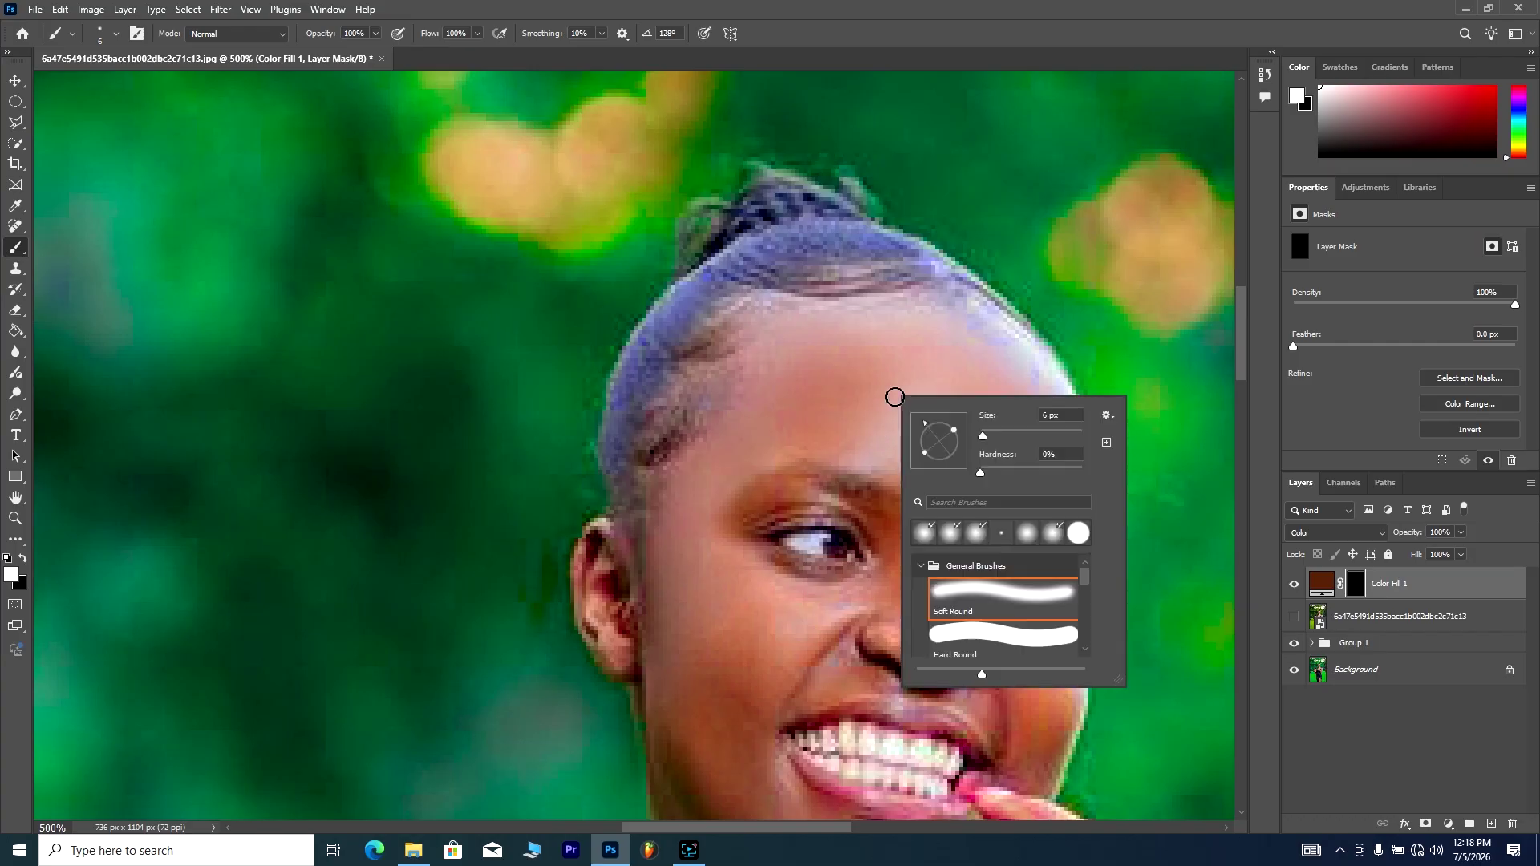
{"action": "left_click", "coordinate": [1020, 433]}
{"action": "left_click", "coordinate": [1006, 438]}
{"action": "left_click", "coordinate": [859, 371]}
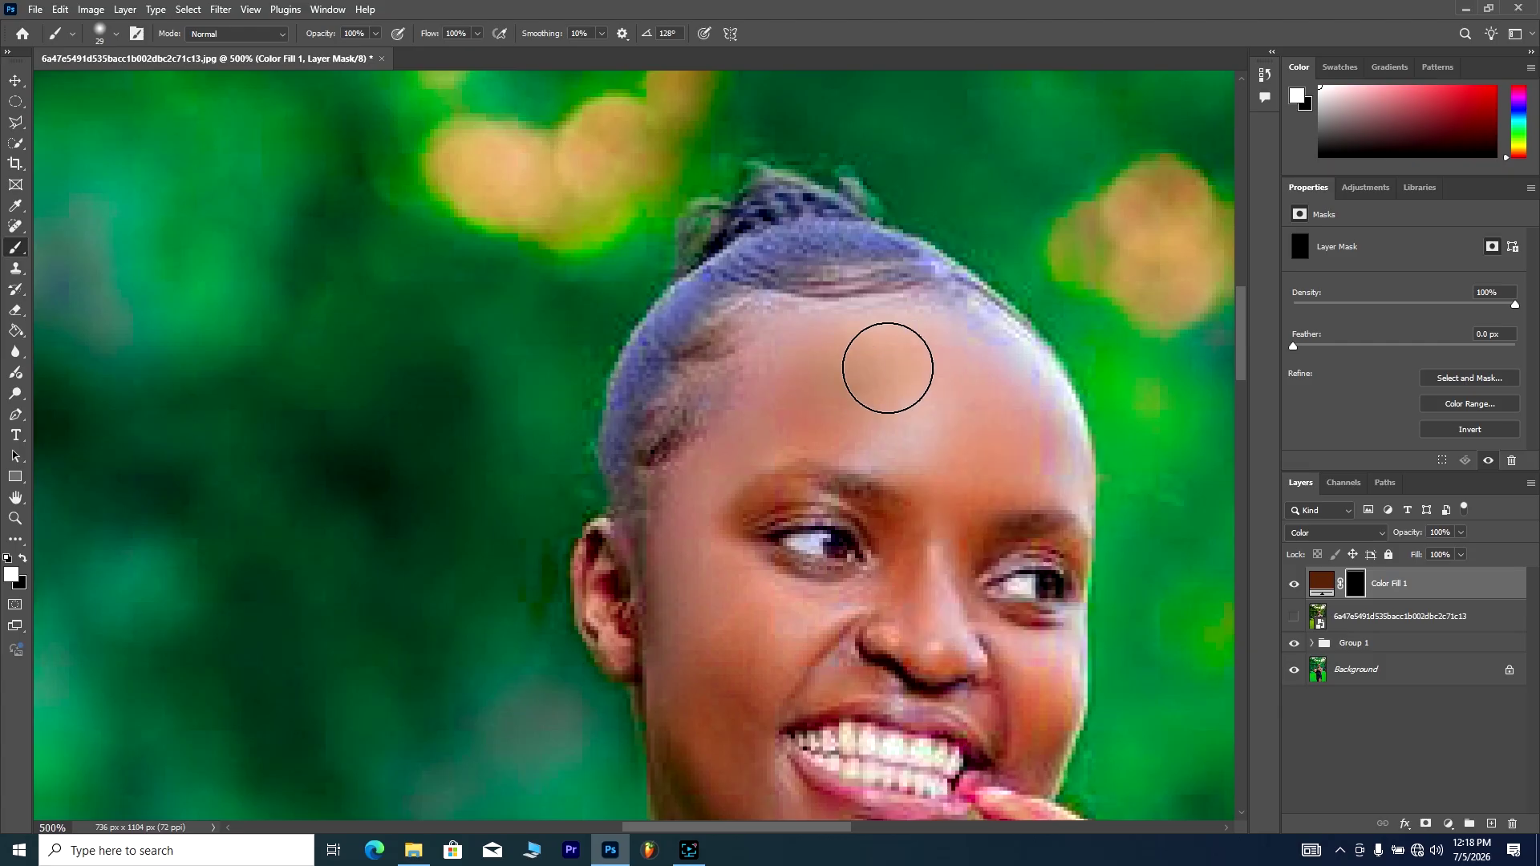
{"action": "mouse_move", "coordinate": [914, 358]}
{"action": "left_mouse_down"}
{"action": "mouse_move", "coordinate": [1028, 421]}
{"action": "mouse_move", "coordinate": [1043, 468]}
{"action": "mouse_move", "coordinate": [958, 488]}
{"action": "mouse_move", "coordinate": [962, 515]}
{"action": "mouse_move", "coordinate": [925, 421]}
{"action": "mouse_move", "coordinate": [876, 382]}
{"action": "mouse_move", "coordinate": [783, 408]}
{"action": "mouse_move", "coordinate": [746, 395]}
{"action": "mouse_move", "coordinate": [728, 443]}
{"action": "mouse_move", "coordinate": [766, 334]}
{"action": "mouse_move", "coordinate": [849, 302]}
{"action": "mouse_move", "coordinate": [951, 308]}
{"action": "mouse_move", "coordinate": [1009, 374]}
{"action": "left_mouse_up"}
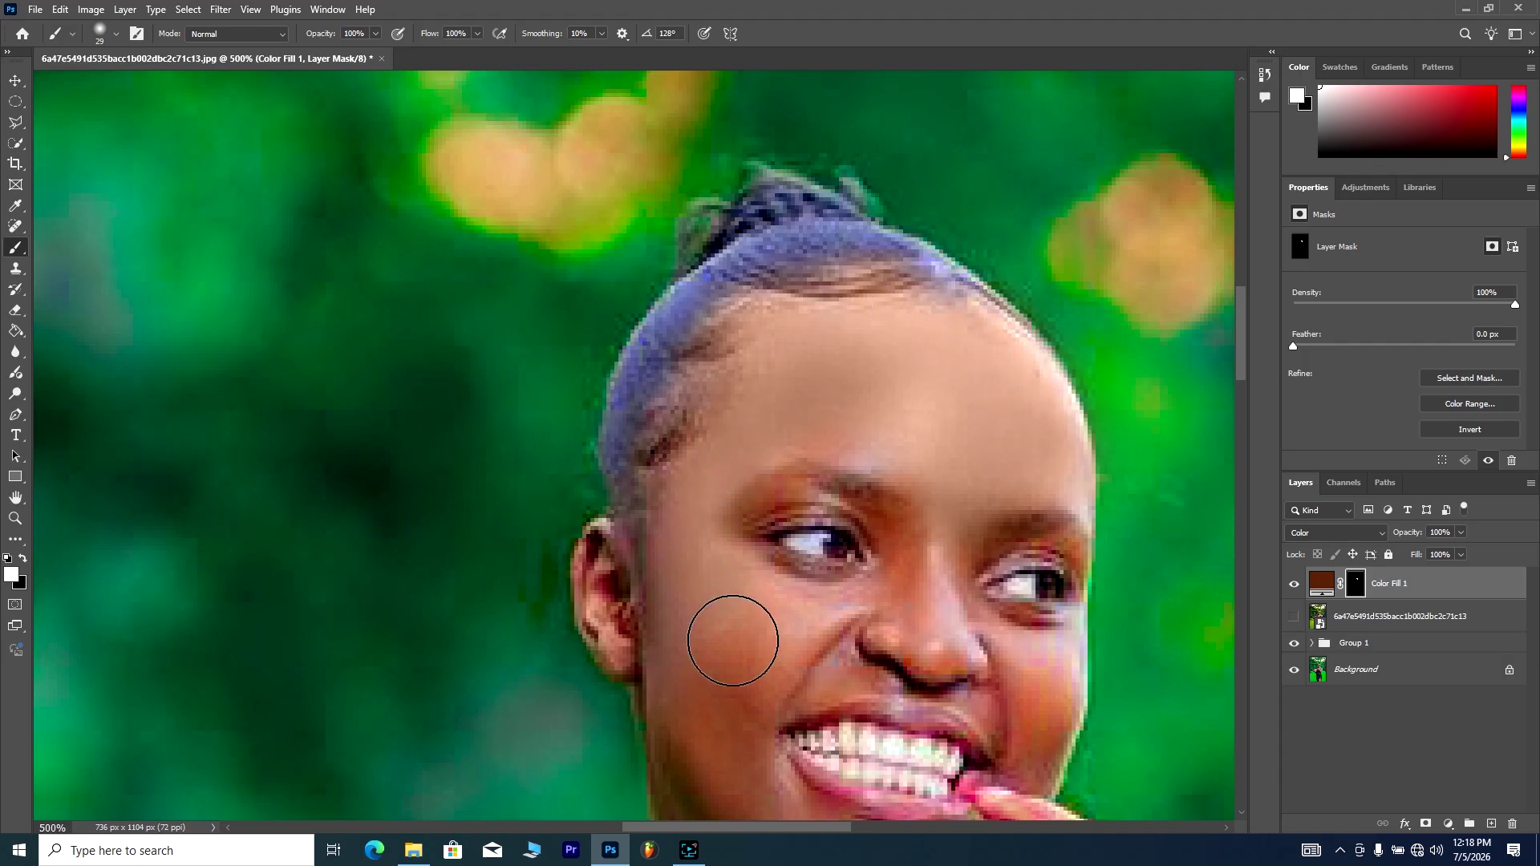
Step: Paint white on the fill layer's mask over the cheeks, nose, ear, jaw and chin to even out the face's skin color
{"action": "scroll", "coordinate": [722, 684], "scroll_direction": "down", "scroll_amount": 2}
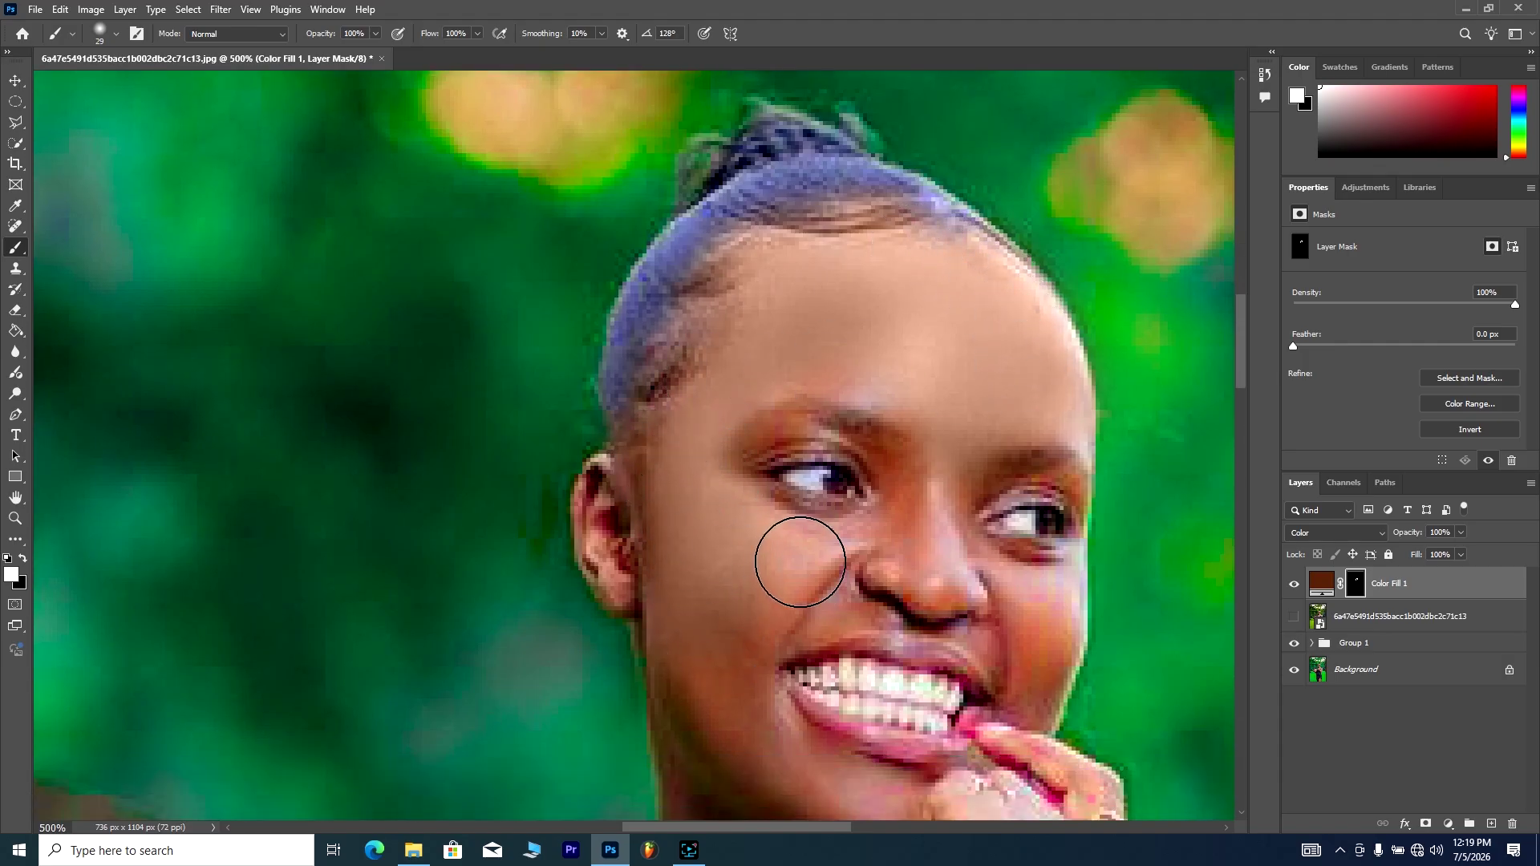
{"action": "mouse_move", "coordinate": [867, 540]}
{"action": "left_mouse_down"}
{"action": "mouse_move", "coordinate": [897, 529]}
{"action": "mouse_move", "coordinate": [907, 488]}
{"action": "mouse_move", "coordinate": [928, 479]}
{"action": "mouse_move", "coordinate": [949, 559]}
{"action": "mouse_move", "coordinate": [811, 589]}
{"action": "mouse_move", "coordinate": [906, 586]}
{"action": "mouse_move", "coordinate": [987, 608]}
{"action": "mouse_move", "coordinate": [1030, 662]}
{"action": "mouse_move", "coordinate": [1040, 599]}
{"action": "left_mouse_up"}
{"action": "scroll", "coordinate": [684, 516], "scroll_direction": "down", "scroll_amount": 2}
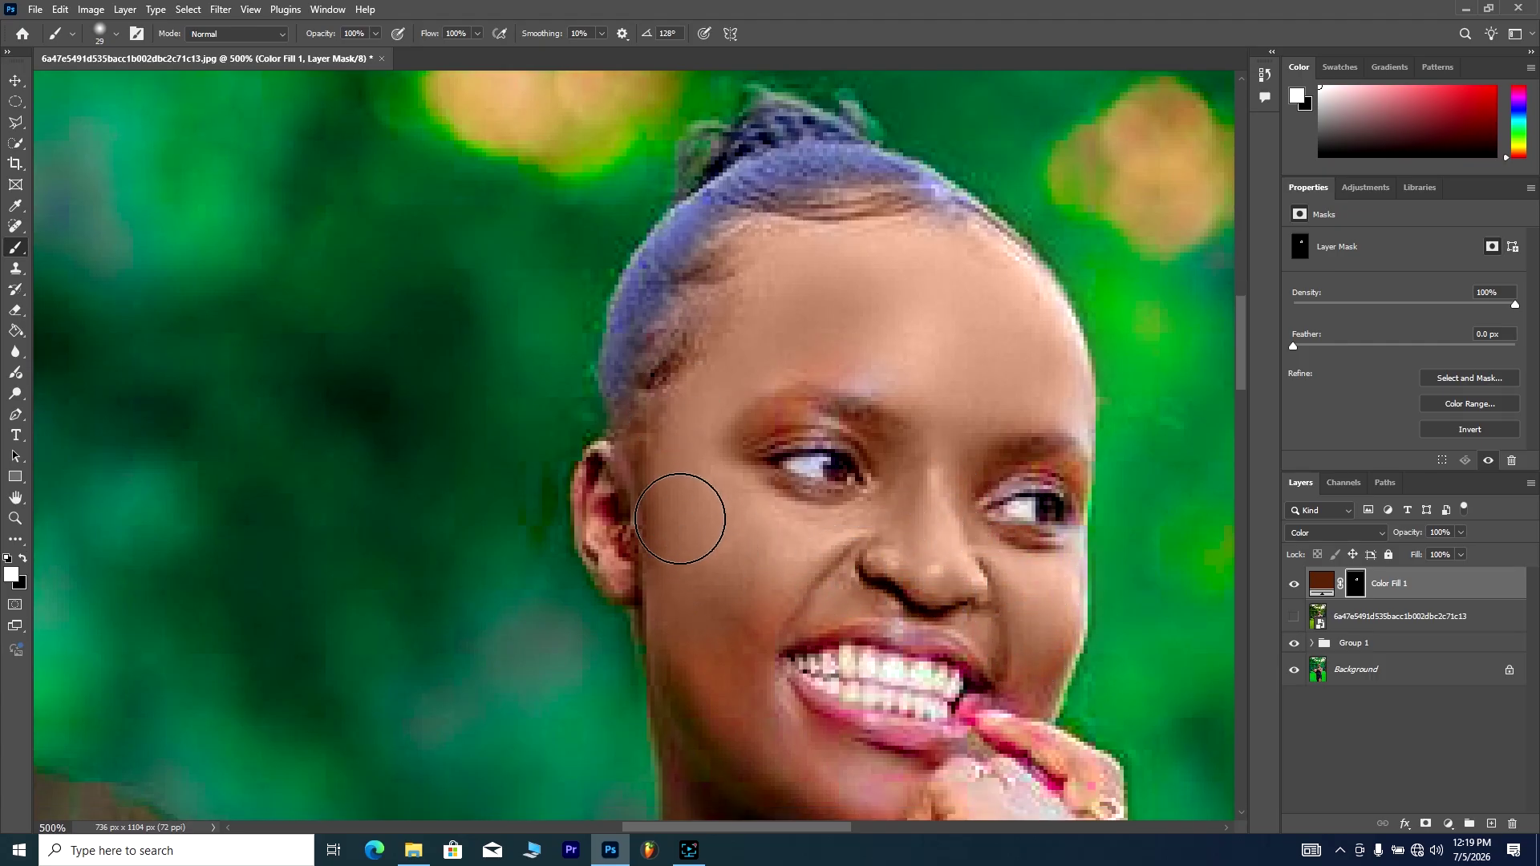
{"action": "mouse_move", "coordinate": [643, 487]}
{"action": "left_mouse_down"}
{"action": "mouse_move", "coordinate": [622, 443]}
{"action": "mouse_move", "coordinate": [620, 496]}
{"action": "mouse_move", "coordinate": [657, 492]}
{"action": "left_mouse_up"}
{"action": "scroll", "coordinate": [678, 487], "scroll_direction": "down", "scroll_amount": 4}
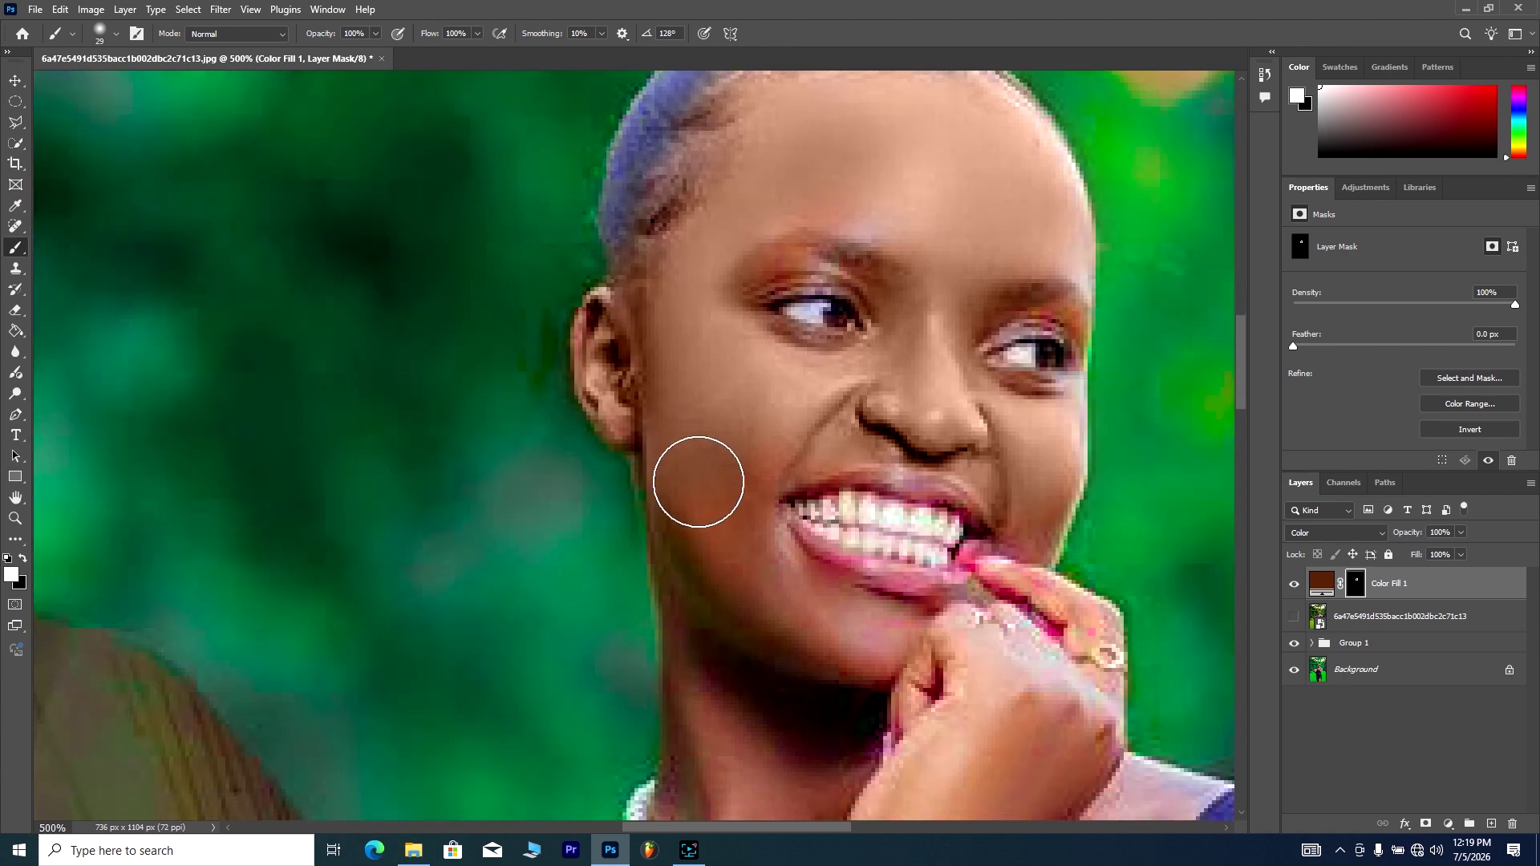
{"action": "mouse_move", "coordinate": [720, 545]}
{"action": "left_mouse_down"}
{"action": "mouse_move", "coordinate": [777, 591]}
{"action": "mouse_move", "coordinate": [749, 450]}
{"action": "mouse_move", "coordinate": [828, 416]}
{"action": "mouse_move", "coordinate": [746, 466]}
{"action": "left_mouse_up"}
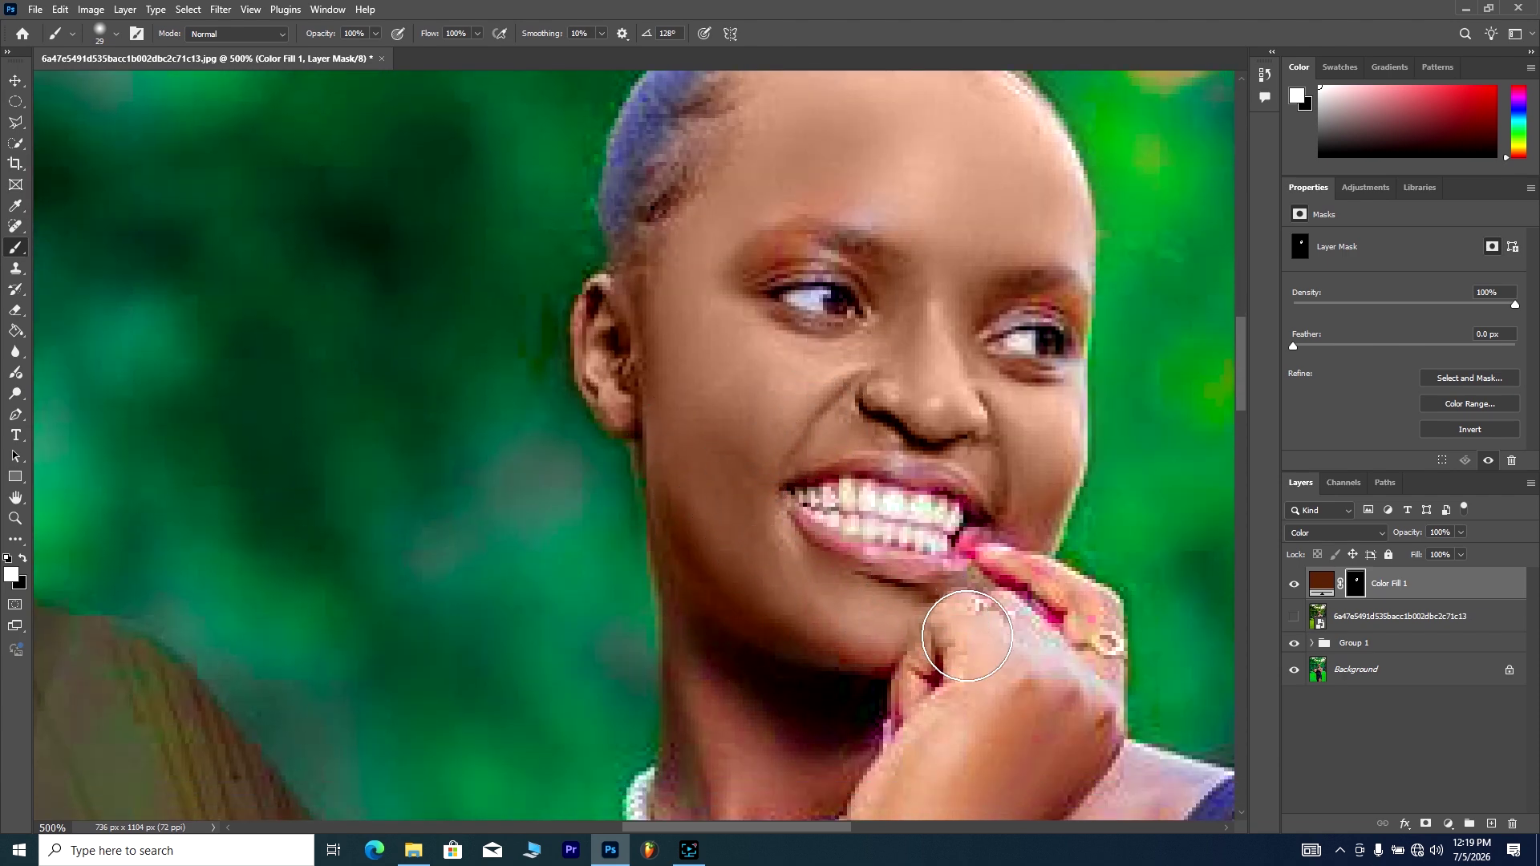
Step: Paint white on the fill layer's mask over the fingers, back and wrist of the raised hand
{"action": "mouse_move", "coordinate": [1002, 599]}
{"action": "left_mouse_down"}
{"action": "mouse_move", "coordinate": [1058, 612]}
{"action": "mouse_move", "coordinate": [1048, 651]}
{"action": "mouse_move", "coordinate": [993, 684]}
{"action": "mouse_move", "coordinate": [956, 617]}
{"action": "left_mouse_up"}
{"action": "scroll", "coordinate": [955, 617], "scroll_direction": "down", "scroll_amount": 3}
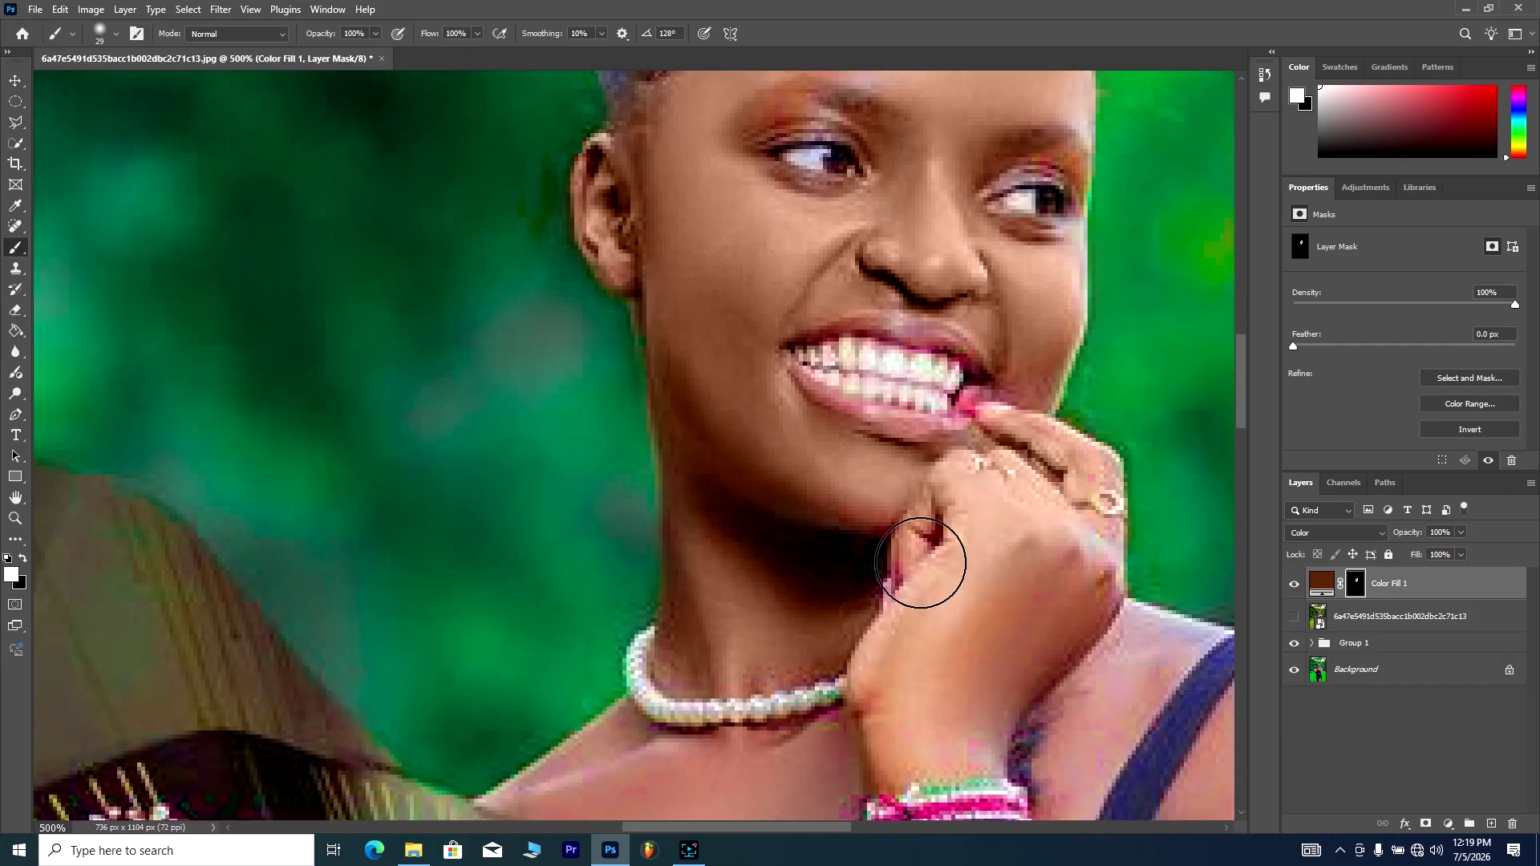
{"action": "mouse_move", "coordinate": [981, 520]}
{"action": "left_mouse_down"}
{"action": "mouse_move", "coordinate": [1083, 609]}
{"action": "mouse_move", "coordinate": [1085, 563]}
{"action": "mouse_move", "coordinate": [1001, 714]}
{"action": "mouse_move", "coordinate": [954, 642]}
{"action": "mouse_move", "coordinate": [899, 662]}
{"action": "mouse_move", "coordinate": [891, 735]}
{"action": "mouse_move", "coordinate": [969, 739]}
{"action": "left_mouse_up"}
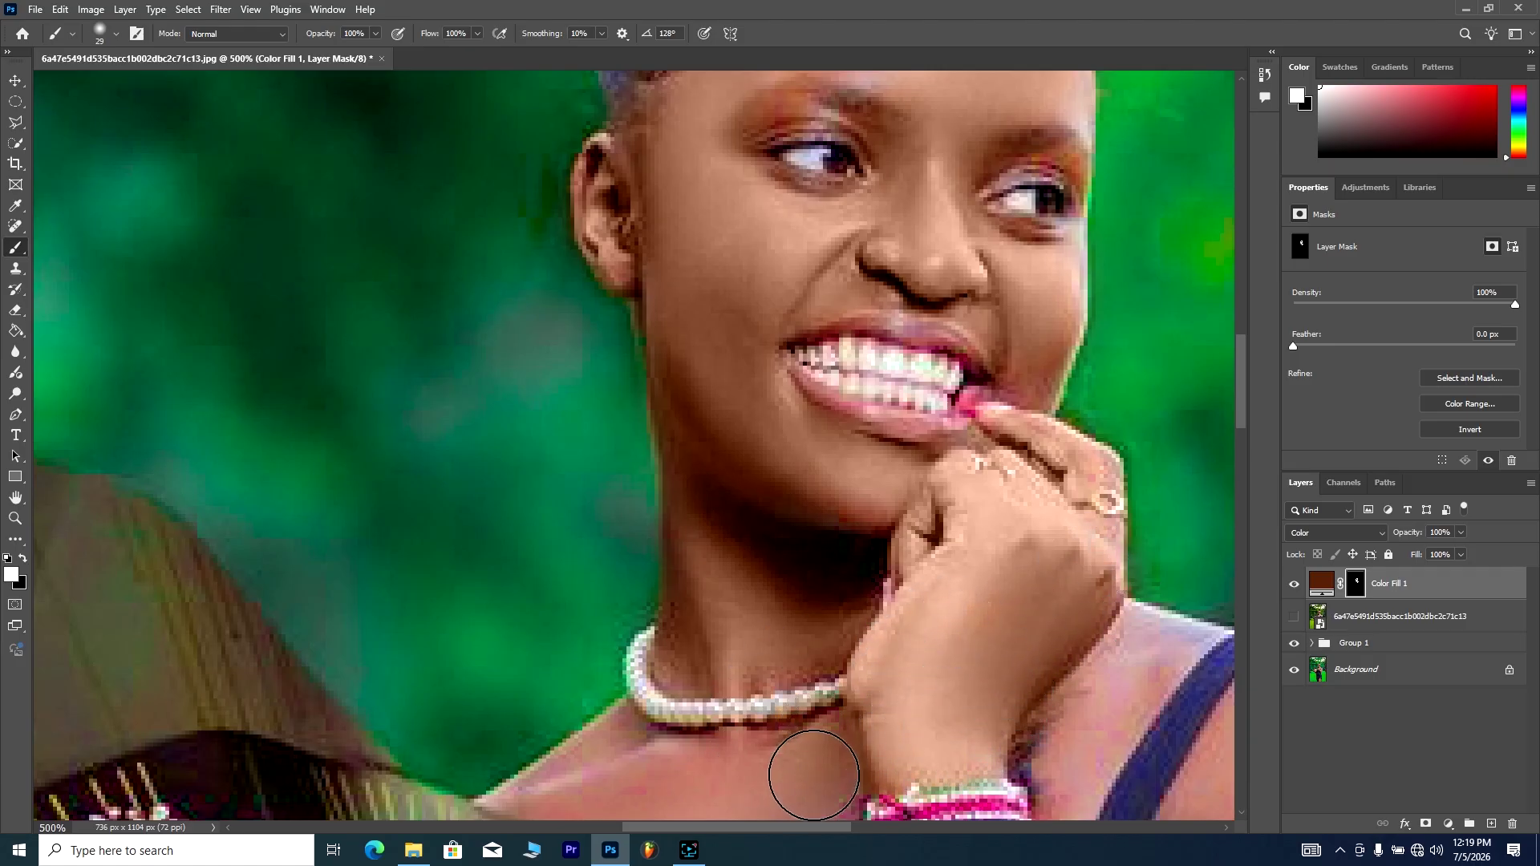
Step: Paint white on the fill layer's mask over the chest below the pearl necklace and the skin beside the dress strap
{"action": "left_click_drag", "start_coordinate": [1242, 377], "coordinate": [1235, 432]}
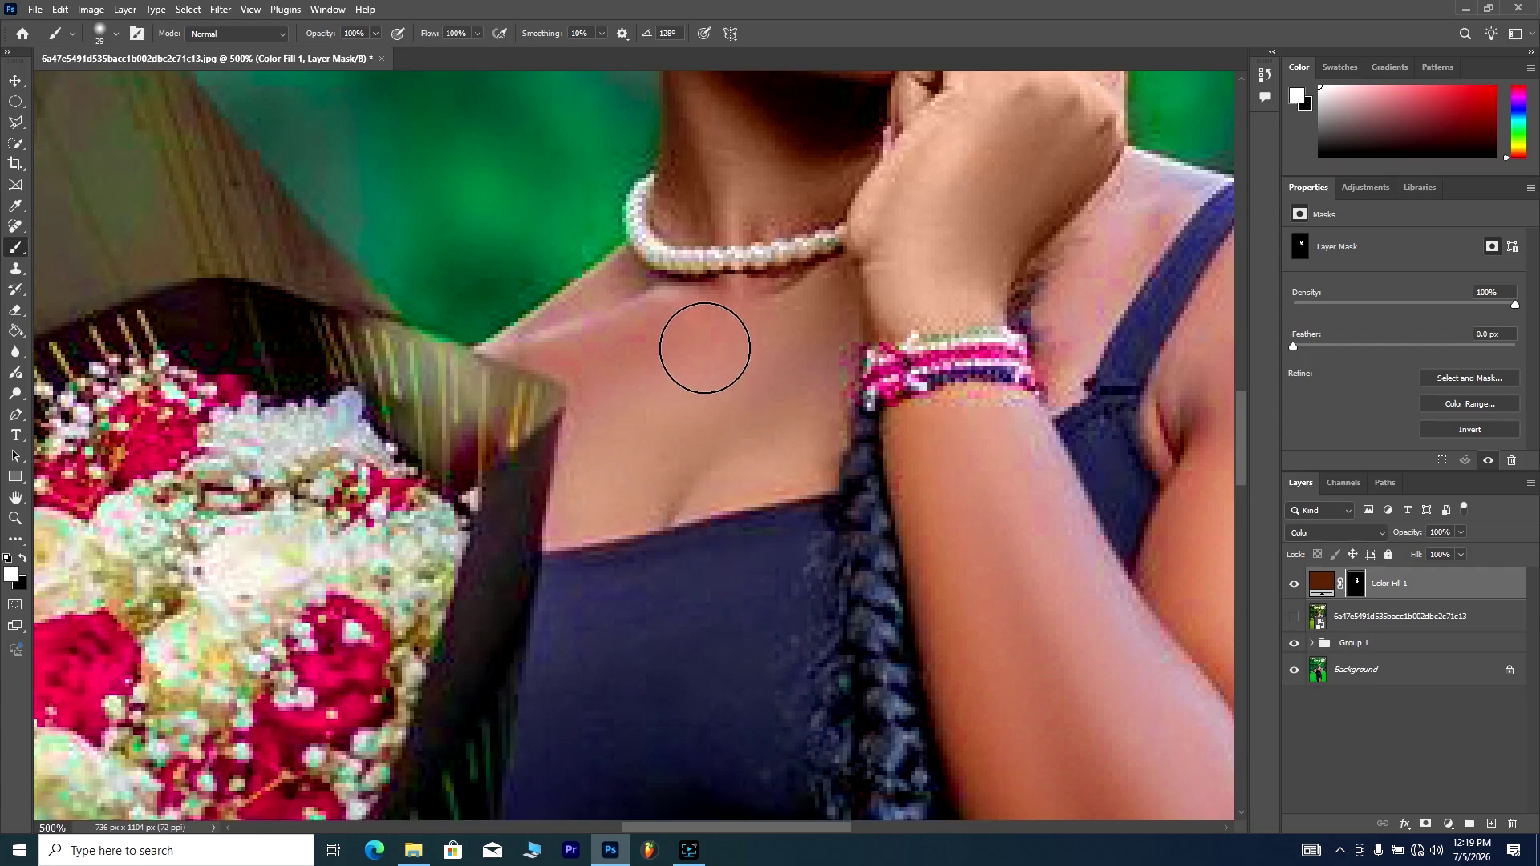
{"action": "mouse_move", "coordinate": [746, 316]}
{"action": "left_mouse_down"}
{"action": "mouse_move", "coordinate": [645, 322]}
{"action": "mouse_move", "coordinate": [626, 303]}
{"action": "mouse_move", "coordinate": [561, 354]}
{"action": "mouse_move", "coordinate": [543, 345]}
{"action": "mouse_move", "coordinate": [662, 467]}
{"action": "mouse_move", "coordinate": [818, 426]}
{"action": "left_mouse_up"}
{"action": "mouse_move", "coordinate": [1057, 353]}
{"action": "left_mouse_down"}
{"action": "mouse_move", "coordinate": [1086, 258]}
{"action": "mouse_move", "coordinate": [1158, 191]}
{"action": "mouse_move", "coordinate": [1065, 366]}
{"action": "left_mouse_up"}
{"action": "scroll", "coordinate": [1038, 454], "scroll_direction": "down", "scroll_amount": 1}
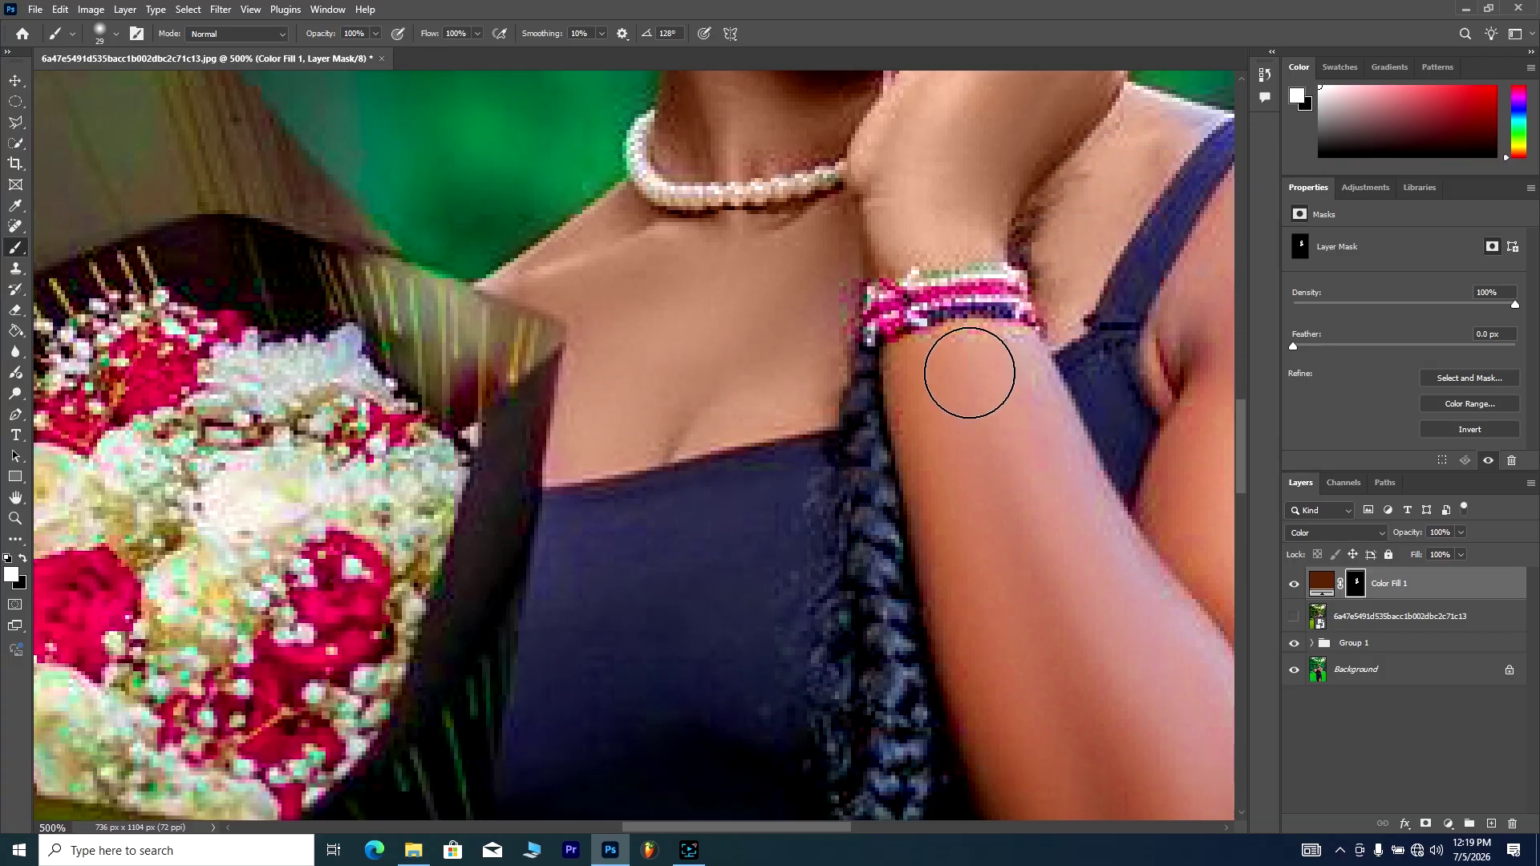
Step: Paint white on the fill layer's mask along the forearm from the bracelets down to the elbow
{"action": "mouse_move", "coordinate": [940, 408]}
{"action": "left_mouse_down"}
{"action": "mouse_move", "coordinate": [1007, 687]}
{"action": "mouse_move", "coordinate": [924, 462]}
{"action": "mouse_move", "coordinate": [948, 368]}
{"action": "mouse_move", "coordinate": [1001, 351]}
{"action": "mouse_move", "coordinate": [1034, 392]}
{"action": "mouse_move", "coordinate": [1122, 642]}
{"action": "mouse_move", "coordinate": [1192, 755]}
{"action": "mouse_move", "coordinate": [1071, 520]}
{"action": "mouse_move", "coordinate": [1181, 668]}
{"action": "mouse_move", "coordinate": [1199, 723]}
{"action": "left_mouse_up"}
{"action": "scroll", "coordinate": [1198, 722], "scroll_direction": "down", "scroll_amount": 1}
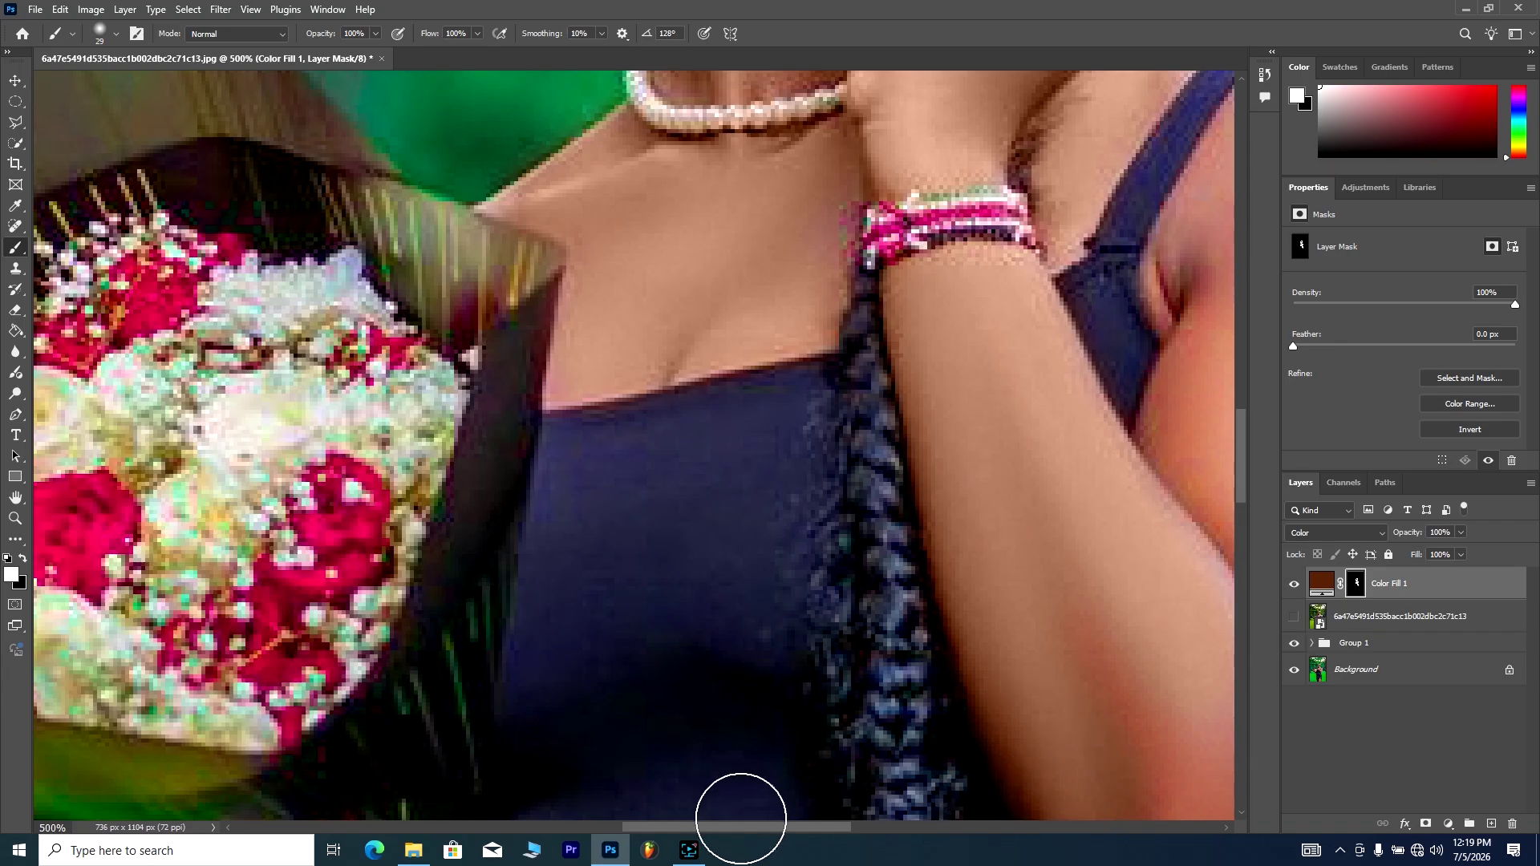
{"action": "scroll", "coordinate": [778, 810], "scroll_direction": "right", "scroll_amount": 4}
{"action": "scroll", "coordinate": [784, 612], "scroll_direction": "down", "scroll_amount": 1}
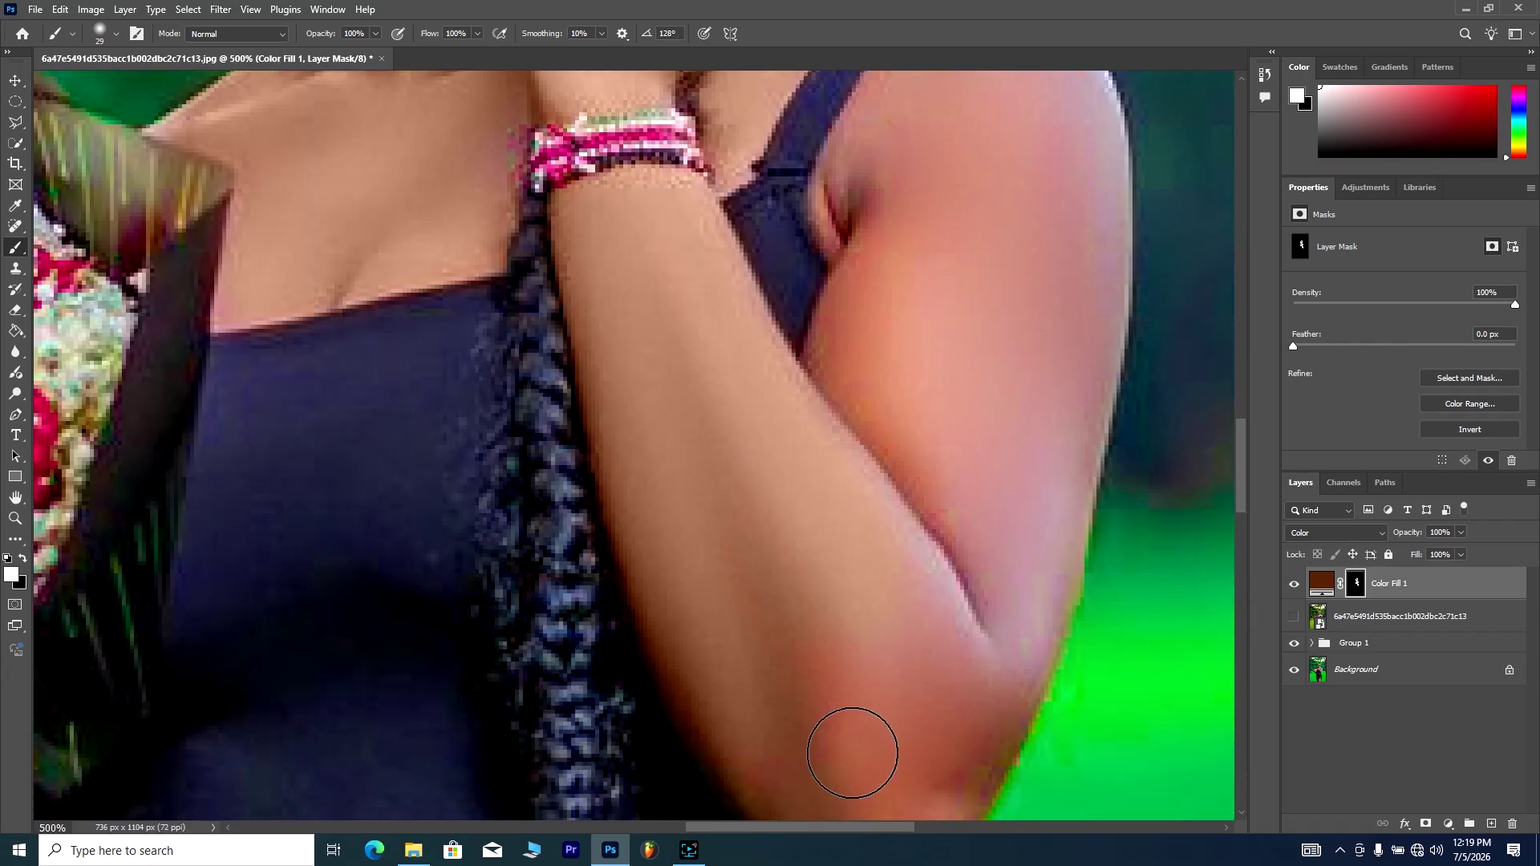
{"action": "scroll", "coordinate": [842, 753], "scroll_direction": "down", "scroll_amount": 1}
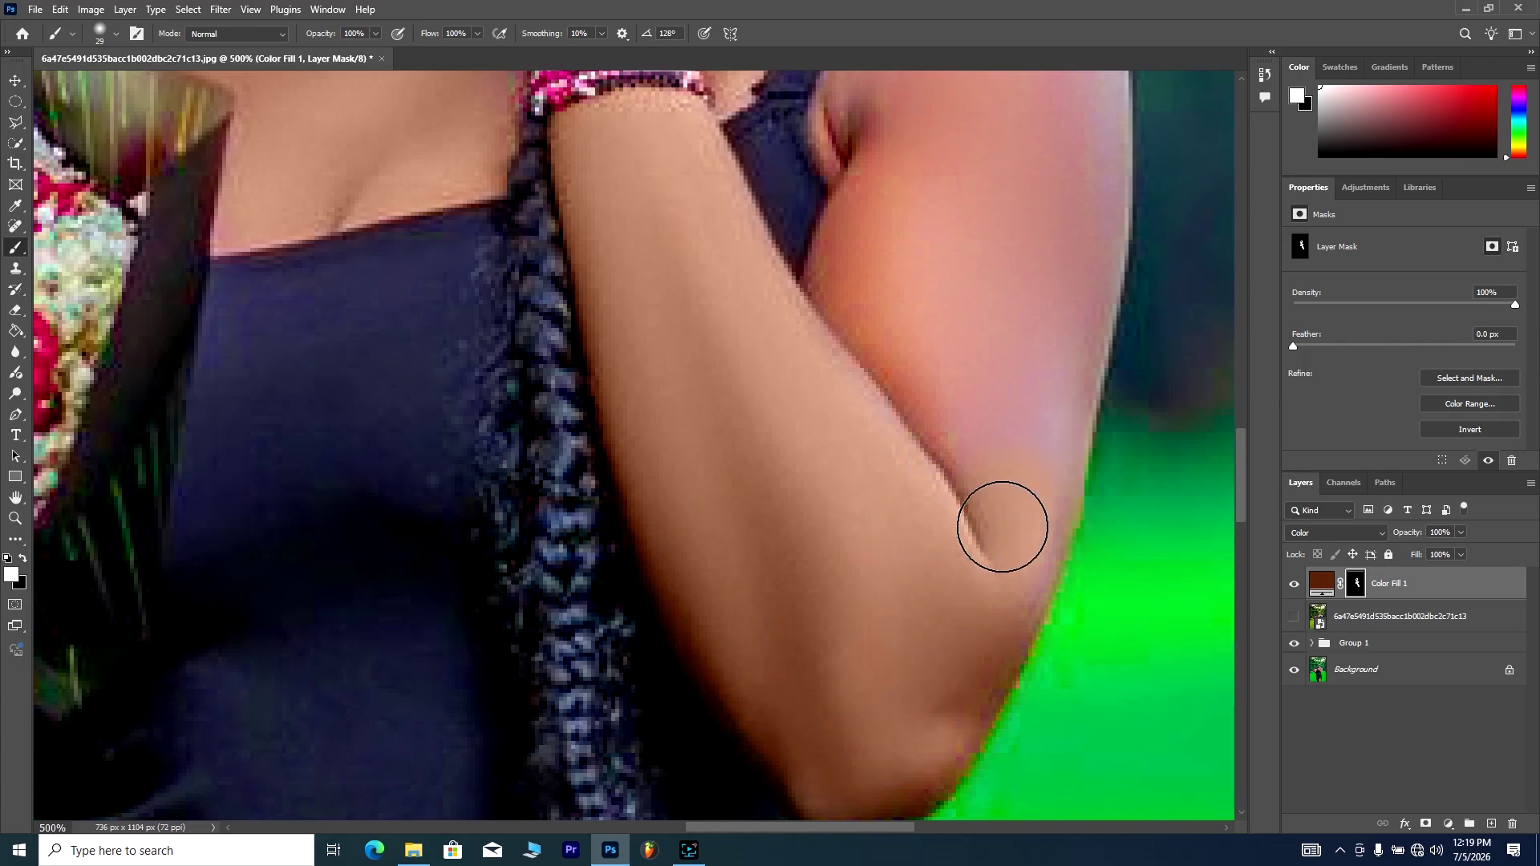
Step: Paint white on the fill layer's mask over the upper arm from the elbow crease up to the shoulder
{"action": "scroll", "coordinate": [863, 434], "scroll_direction": "up", "scroll_amount": 1}
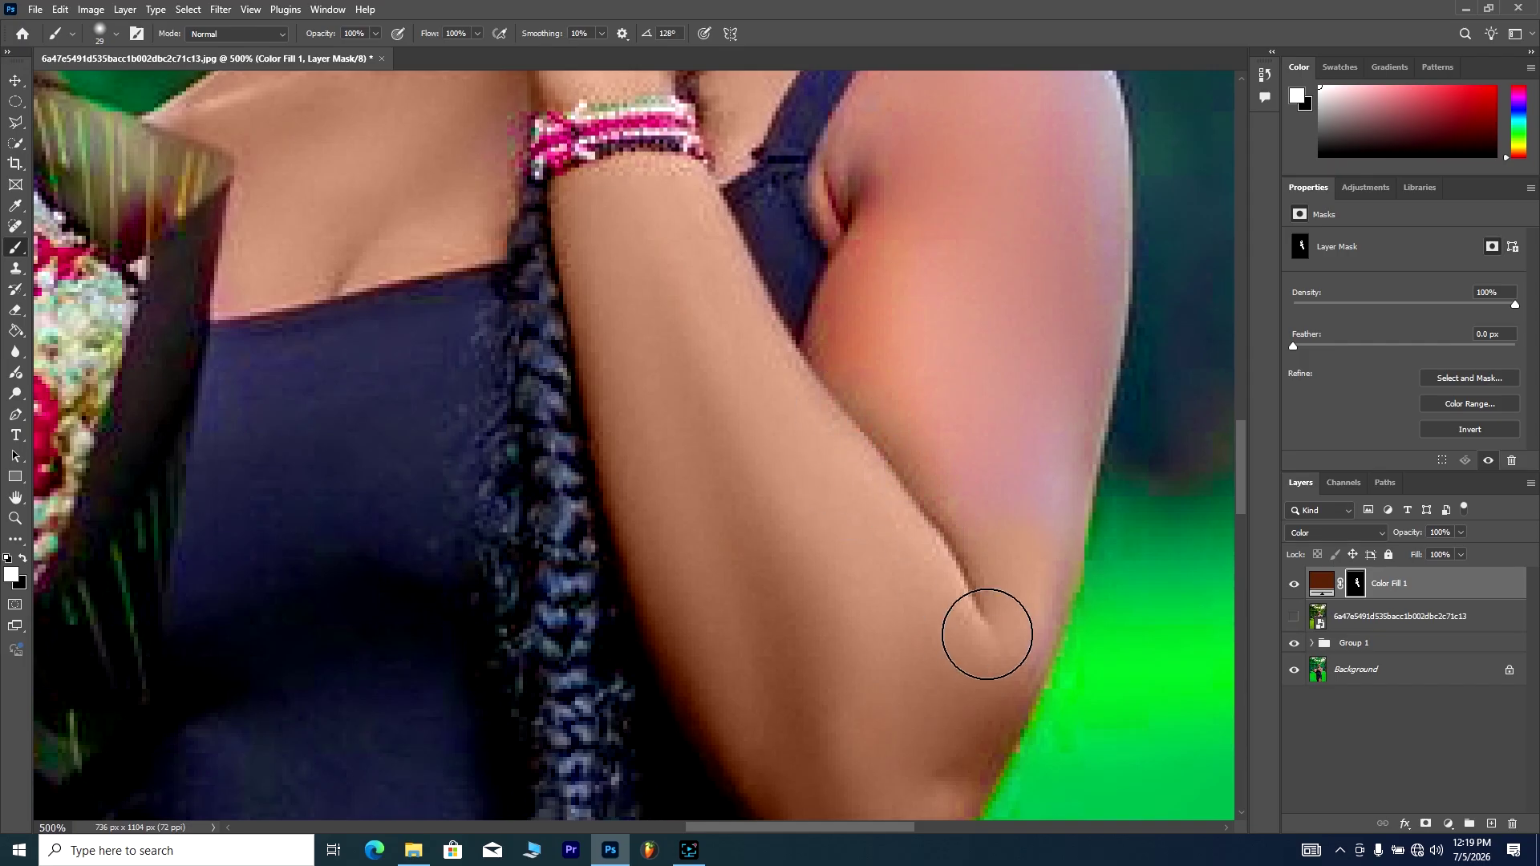
{"action": "scroll", "coordinate": [1051, 360], "scroll_direction": "up", "scroll_amount": 1}
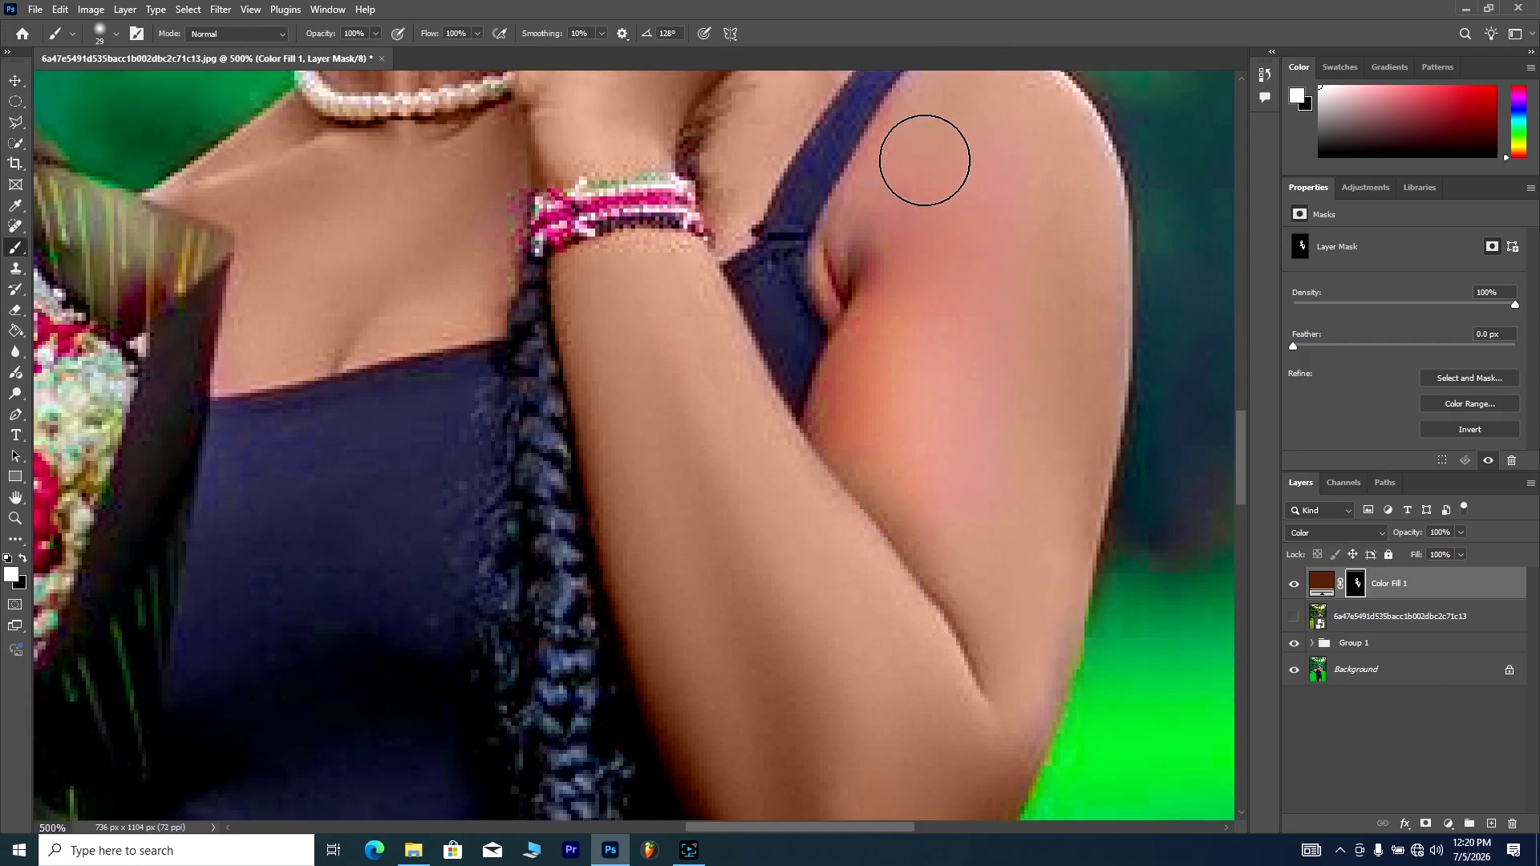
{"action": "mouse_move", "coordinate": [901, 158]}
{"action": "left_mouse_down"}
{"action": "mouse_move", "coordinate": [869, 207]}
{"action": "mouse_move", "coordinate": [892, 431]}
{"action": "mouse_move", "coordinate": [857, 428]}
{"action": "mouse_move", "coordinate": [836, 394]}
{"action": "mouse_move", "coordinate": [845, 425]}
{"action": "mouse_move", "coordinate": [863, 390]}
{"action": "mouse_move", "coordinate": [1006, 325]}
{"action": "mouse_move", "coordinate": [960, 413]}
{"action": "mouse_move", "coordinate": [963, 559]}
{"action": "mouse_move", "coordinate": [923, 198]}
{"action": "left_mouse_up"}
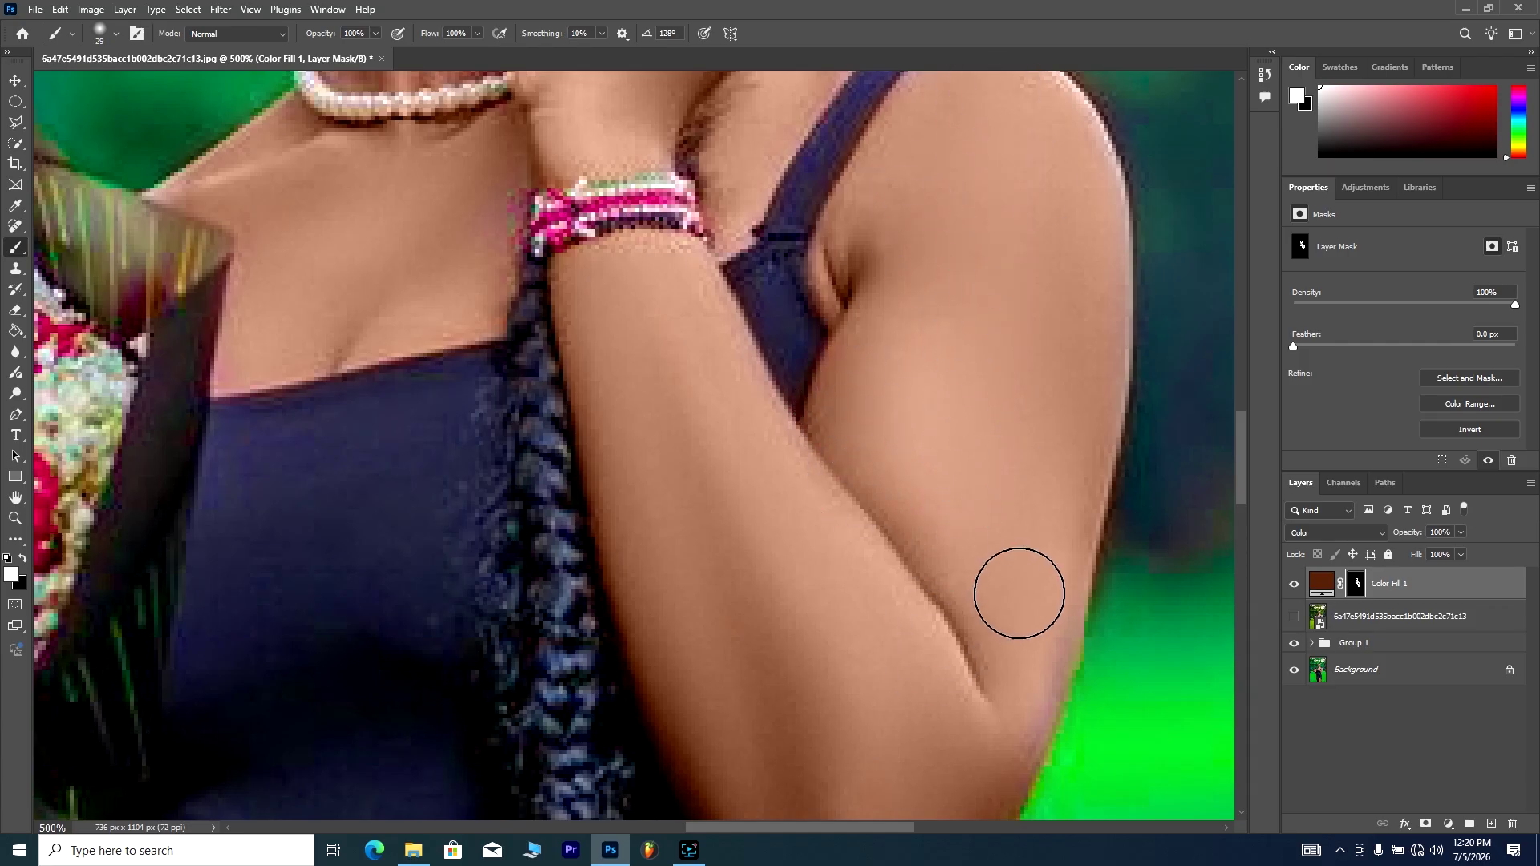
Step: Reduce the Brush size to 18 px and mask in the fill color on the shoulder skin beside the dress strap
{"action": "scroll", "coordinate": [963, 405], "scroll_direction": "up", "scroll_amount": 3}
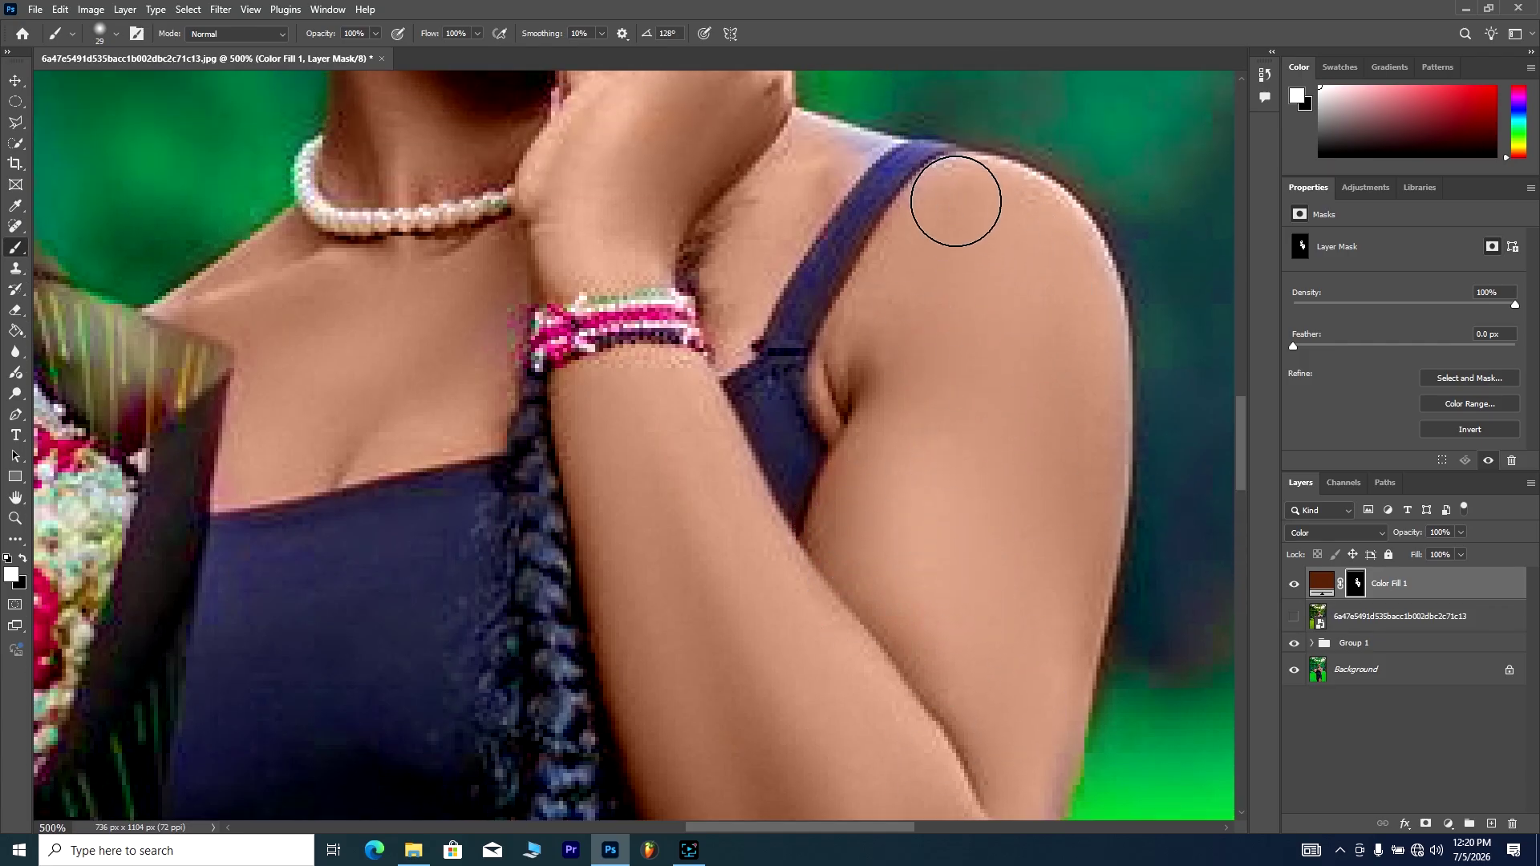
{"action": "right_click", "coordinate": [817, 183]}
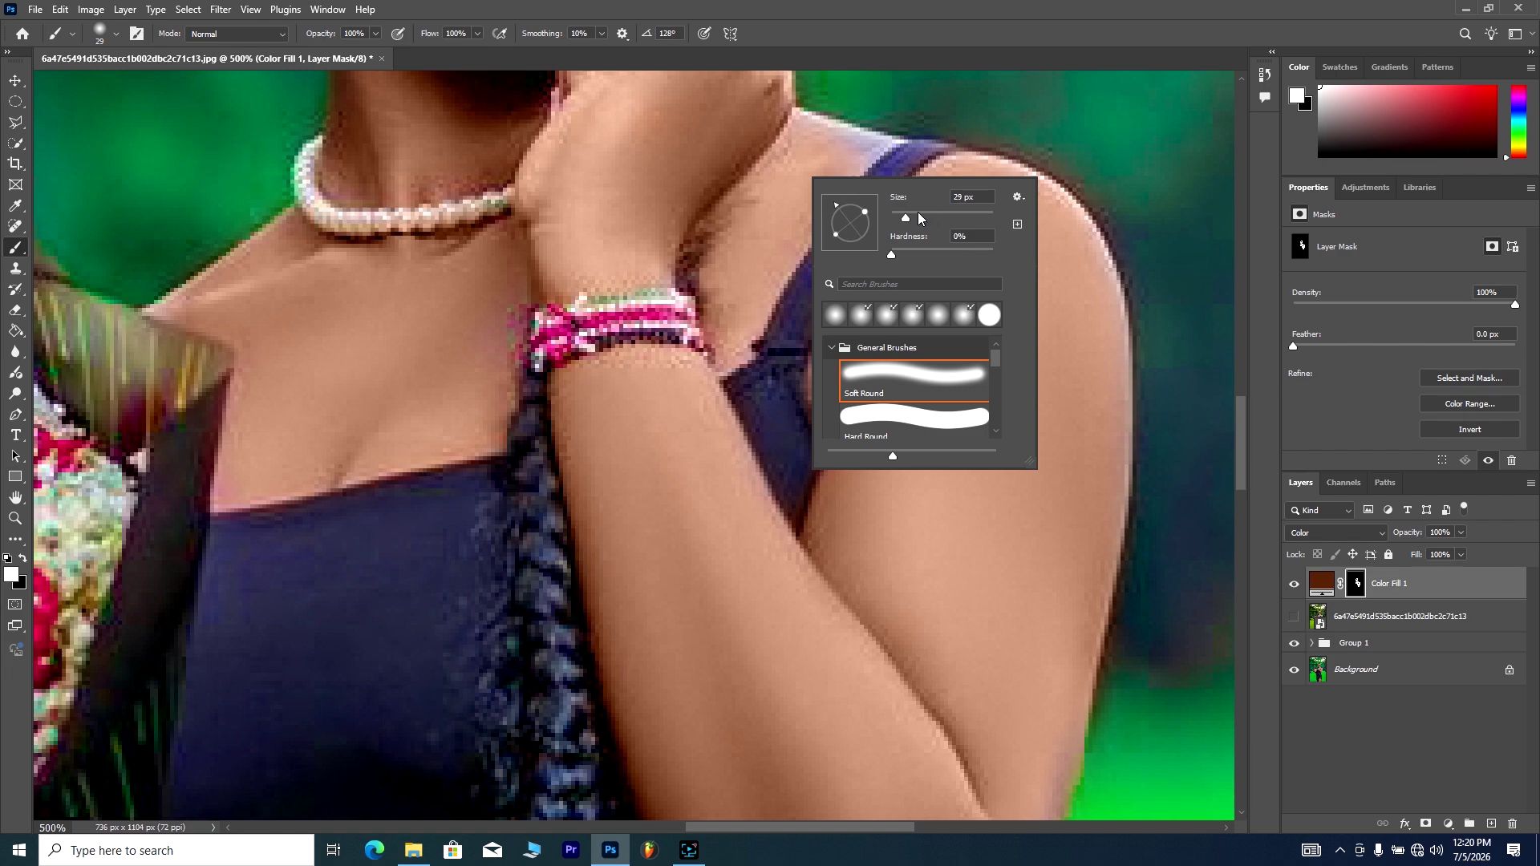
{"action": "left_click_drag", "start_coordinate": [903, 223], "coordinate": [900, 223]}
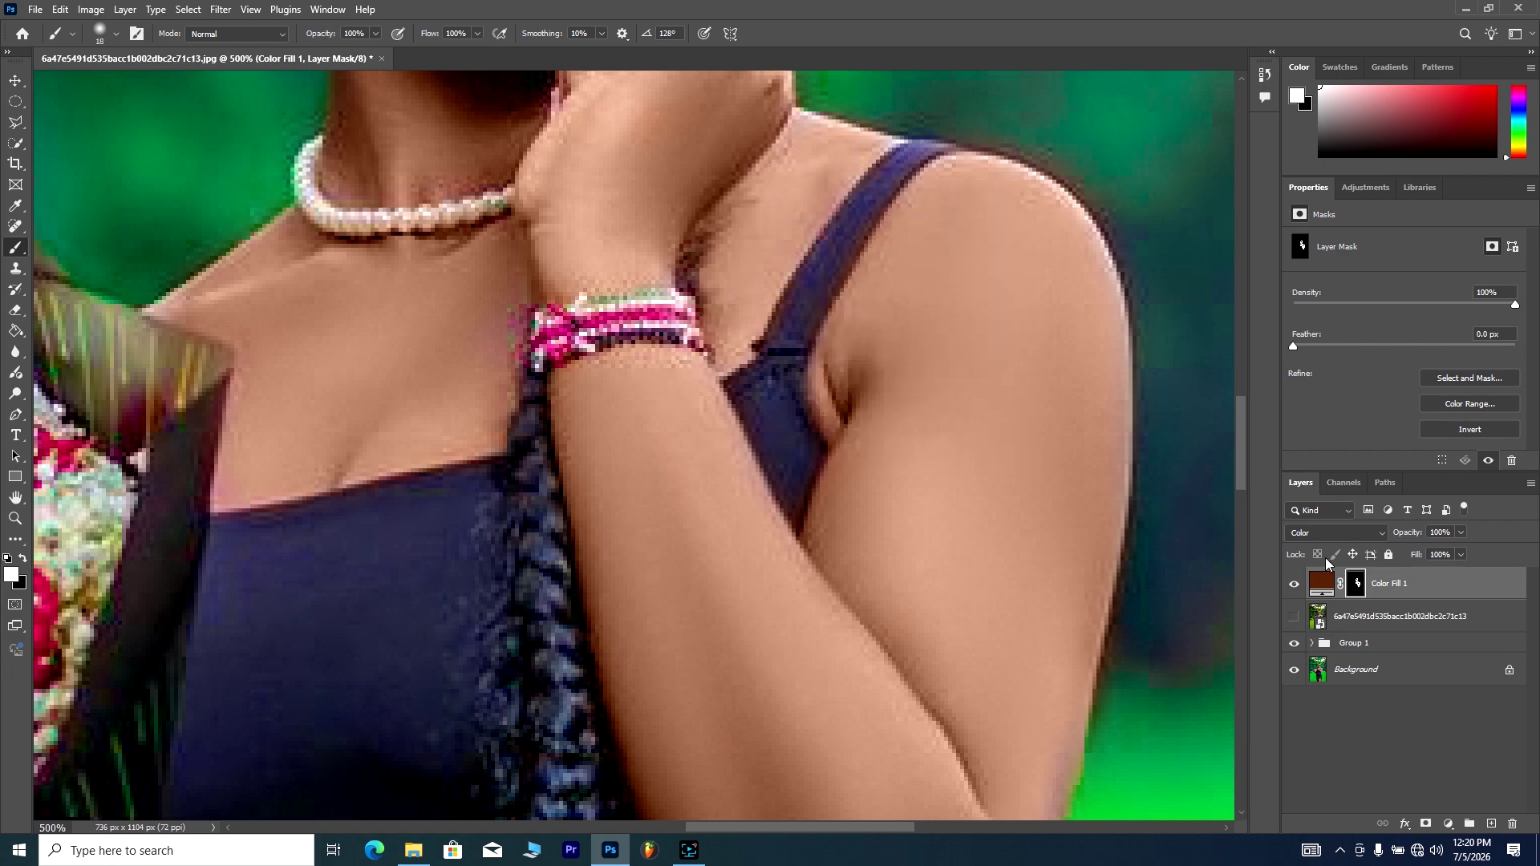
Step: Enlarge the Brush to 91 px and paint white on the fill layer's mask over the exposed thigh below the dress
{"action": "mouse_move", "coordinate": [1240, 444]}
{"action": "left_mouse_down"}
{"action": "mouse_move", "coordinate": [1241, 729]}
{"action": "mouse_move", "coordinate": [1241, 681]}
{"action": "left_mouse_up"}
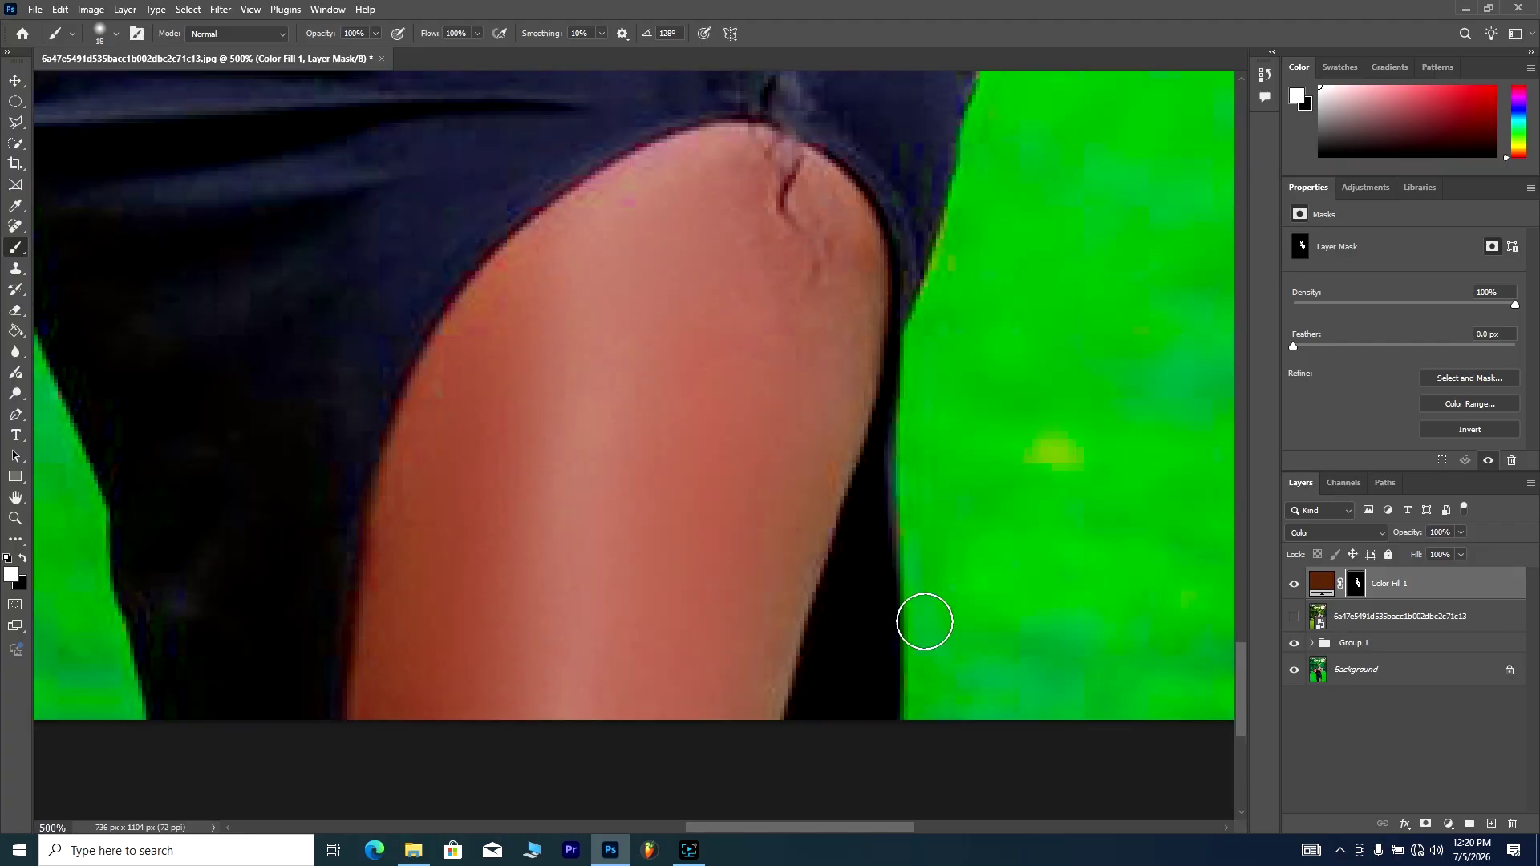
{"action": "right_click", "coordinate": [802, 510]}
{"action": "left_click", "coordinate": [767, 503]}
{"action": "mouse_move", "coordinate": [686, 322]}
{"action": "left_mouse_down"}
{"action": "mouse_move", "coordinate": [642, 550]}
{"action": "mouse_move", "coordinate": [672, 370]}
{"action": "mouse_move", "coordinate": [749, 271]}
{"action": "mouse_move", "coordinate": [686, 296]}
{"action": "mouse_move", "coordinate": [704, 268]}
{"action": "mouse_move", "coordinate": [613, 312]}
{"action": "mouse_move", "coordinate": [497, 444]}
{"action": "mouse_move", "coordinate": [525, 487]}
{"action": "mouse_move", "coordinate": [527, 538]}
{"action": "mouse_move", "coordinate": [494, 695]}
{"action": "mouse_move", "coordinate": [649, 614]}
{"action": "mouse_move", "coordinate": [678, 507]}
{"action": "mouse_move", "coordinate": [619, 543]}
{"action": "left_mouse_up"}
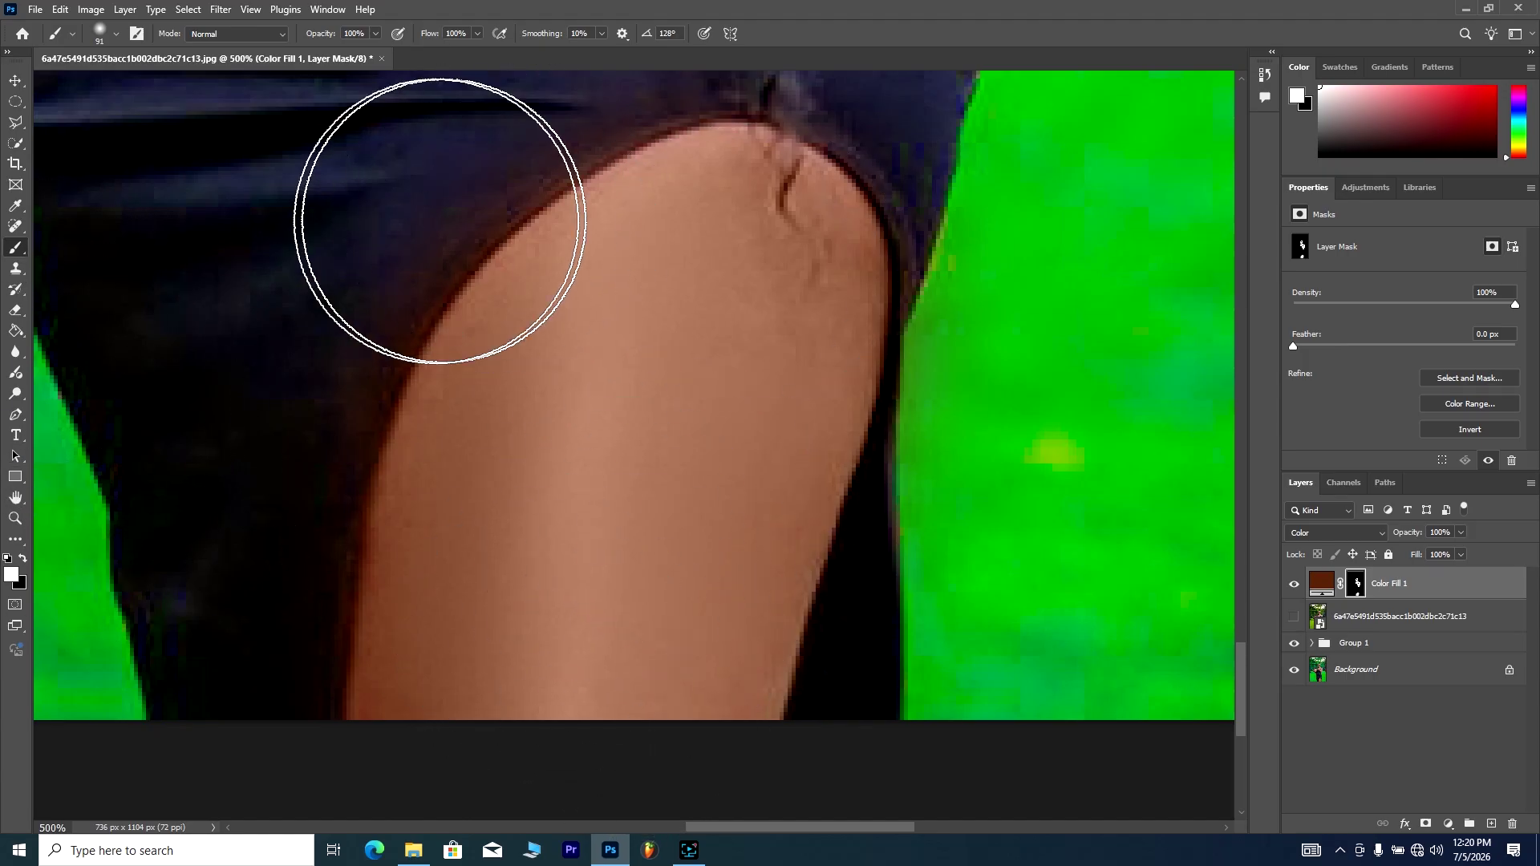
{"action": "mouse_move", "coordinate": [535, 362]}
{"action": "left_mouse_down"}
{"action": "mouse_move", "coordinate": [499, 296]}
{"action": "mouse_move", "coordinate": [585, 238]}
{"action": "mouse_move", "coordinate": [430, 245]}
{"action": "mouse_move", "coordinate": [521, 272]}
{"action": "mouse_move", "coordinate": [545, 402]}
{"action": "left_mouse_up"}
{"action": "scroll", "coordinate": [545, 402], "scroll_direction": "up", "scroll_amount": 2}
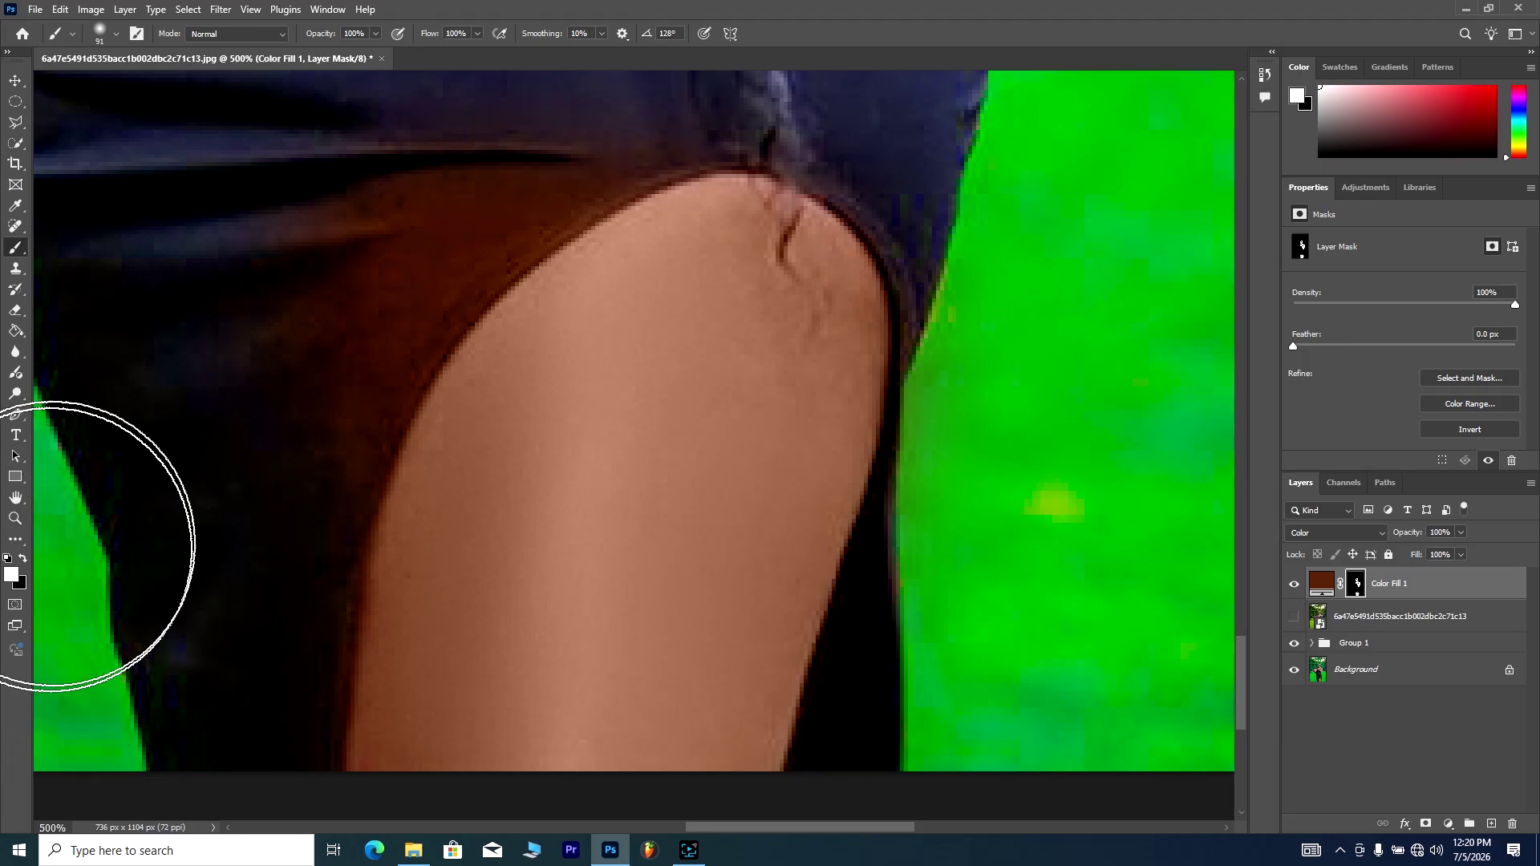
Step: Paint black on the mask with a 40 px Brush to clear the brown spill from the dress around the thigh, and restore white as foreground
{"action": "left_click", "coordinate": [25, 561]}
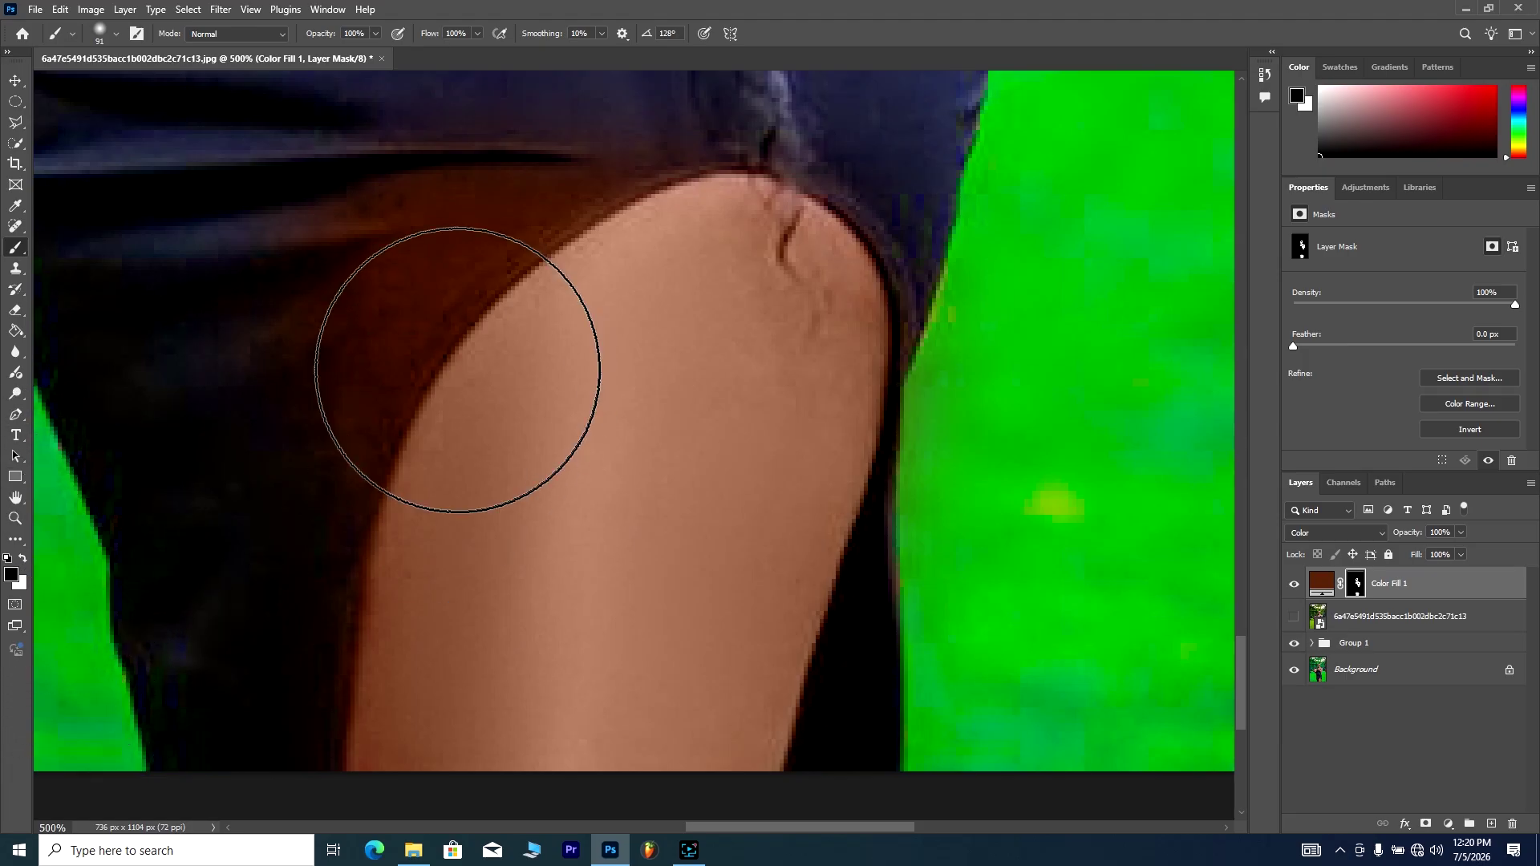
{"action": "right_click", "coordinate": [455, 362]}
{"action": "left_click_drag", "start_coordinate": [552, 402], "coordinate": [536, 399]}
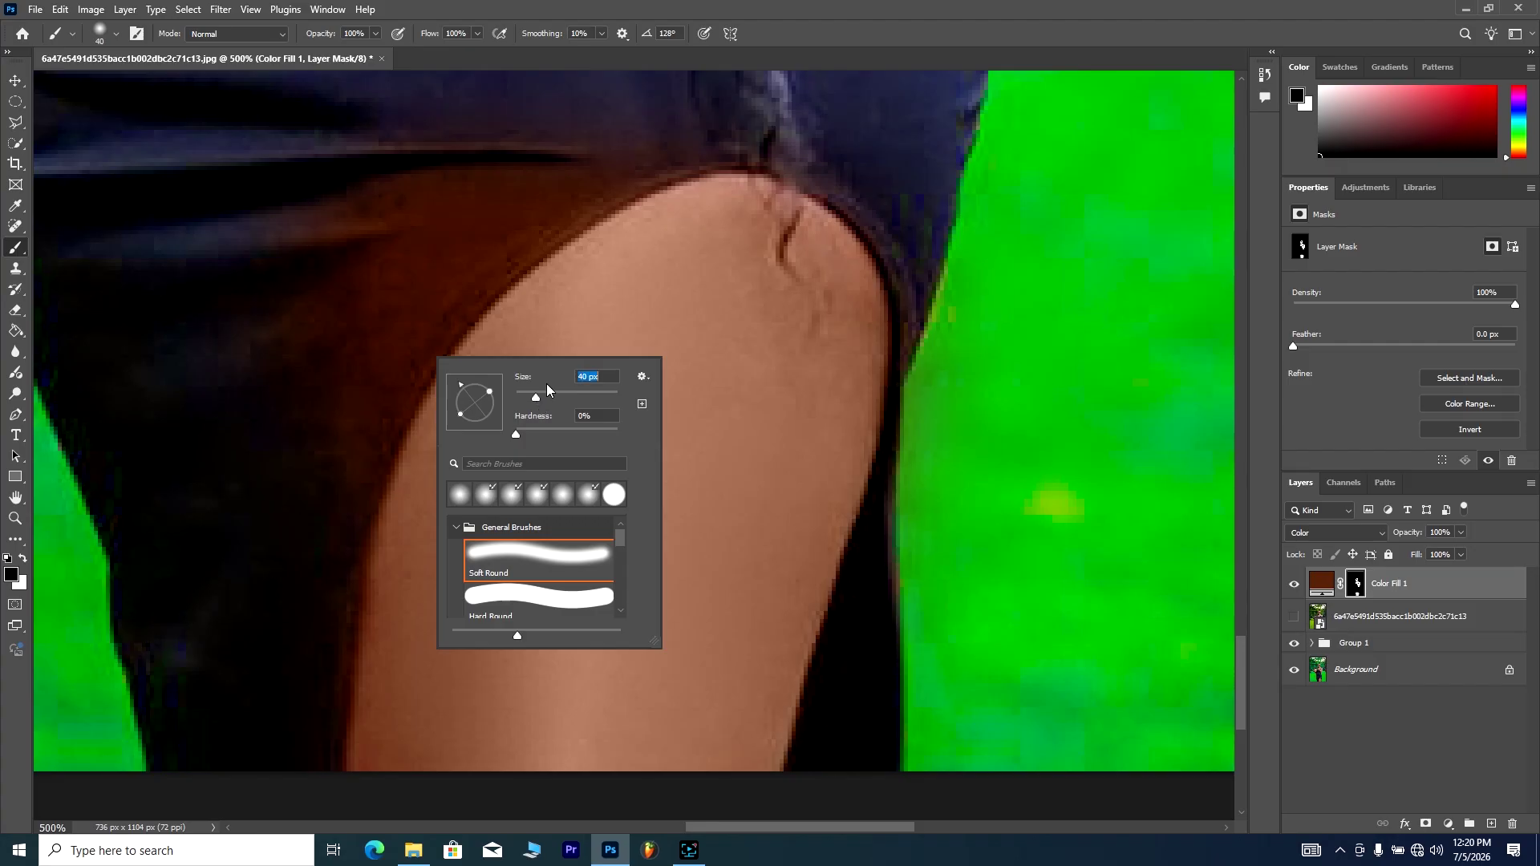
{"action": "mouse_move", "coordinate": [713, 105]}
{"action": "left_mouse_down"}
{"action": "mouse_move", "coordinate": [503, 199]}
{"action": "mouse_move", "coordinate": [398, 347]}
{"action": "mouse_move", "coordinate": [348, 433]}
{"action": "left_mouse_up"}
{"action": "mouse_move", "coordinate": [405, 255]}
{"action": "left_mouse_down"}
{"action": "mouse_move", "coordinate": [317, 580]}
{"action": "mouse_move", "coordinate": [329, 183]}
{"action": "mouse_move", "coordinate": [360, 140]}
{"action": "mouse_move", "coordinate": [358, 213]}
{"action": "mouse_move", "coordinate": [287, 257]}
{"action": "mouse_move", "coordinate": [276, 293]}
{"action": "left_mouse_up"}
{"action": "scroll", "coordinate": [251, 561], "scroll_direction": "down", "scroll_amount": 2}
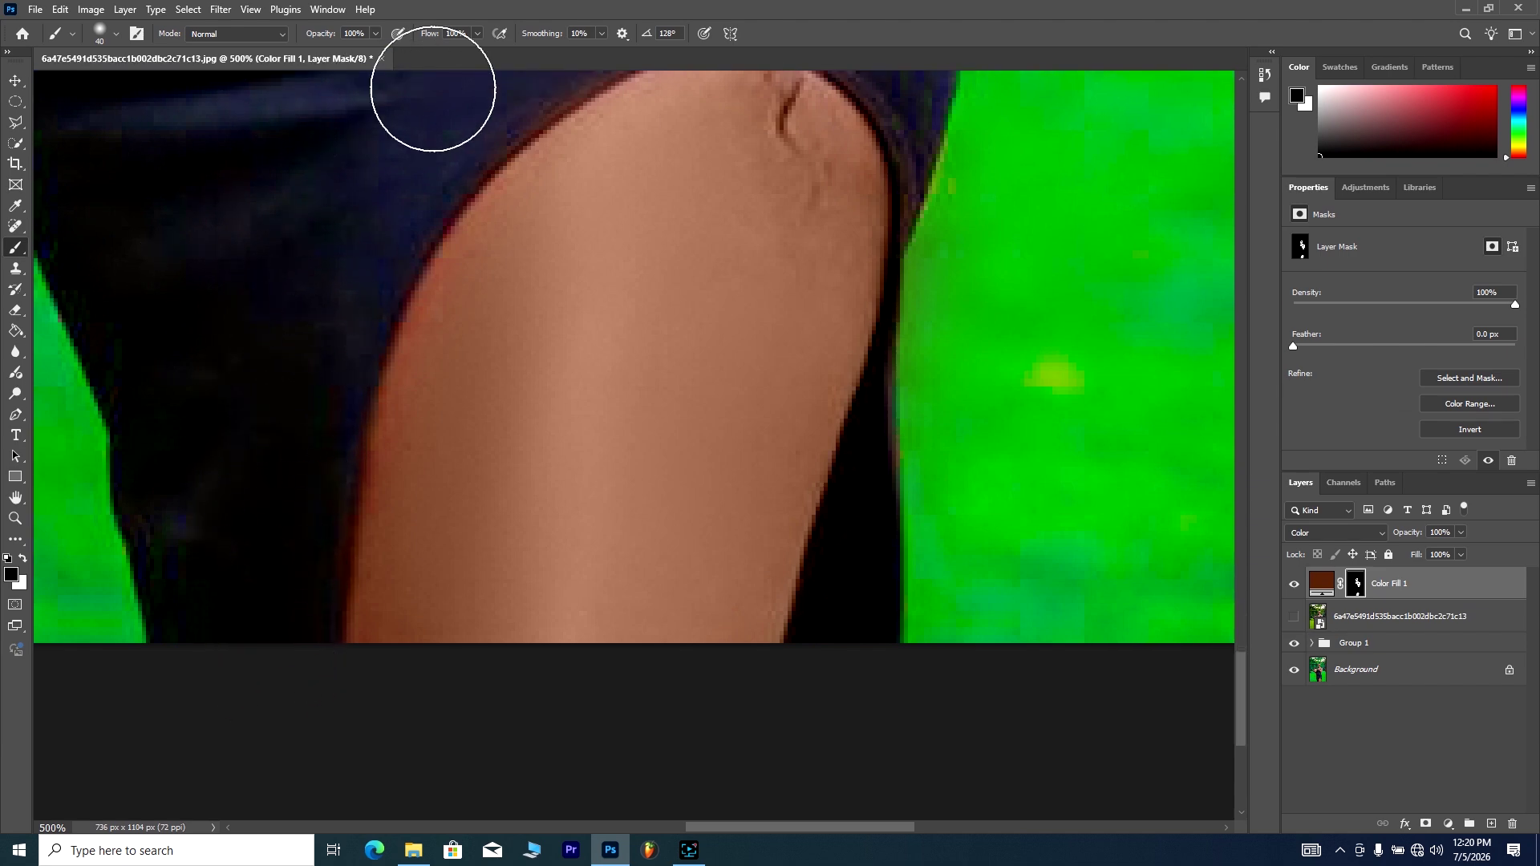
{"action": "left_click", "coordinate": [23, 557]}
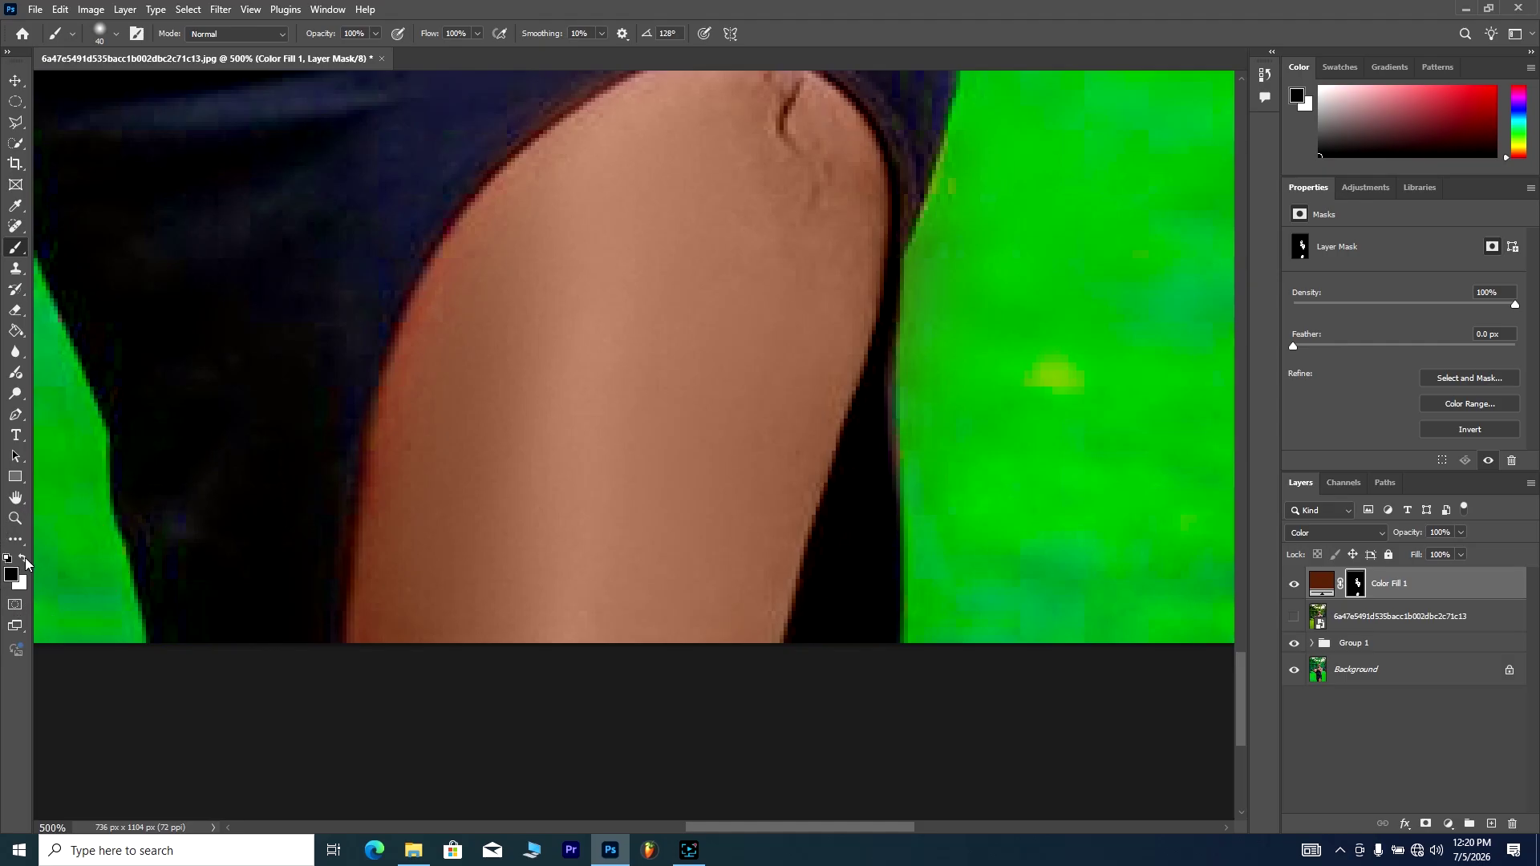
Step: Examine the evened skin tone across the whole portrait and around the face and upper body
{"action": "left_click_drag", "start_coordinate": [1242, 681], "coordinate": [1281, 525]}
{"action": "key", "text": "ctrl+minus"}
{"action": "key", "text": "ctrl+minus"}
{"action": "key", "text": "ctrl+minus"}
{"action": "key", "text": "ctrl+minus"}
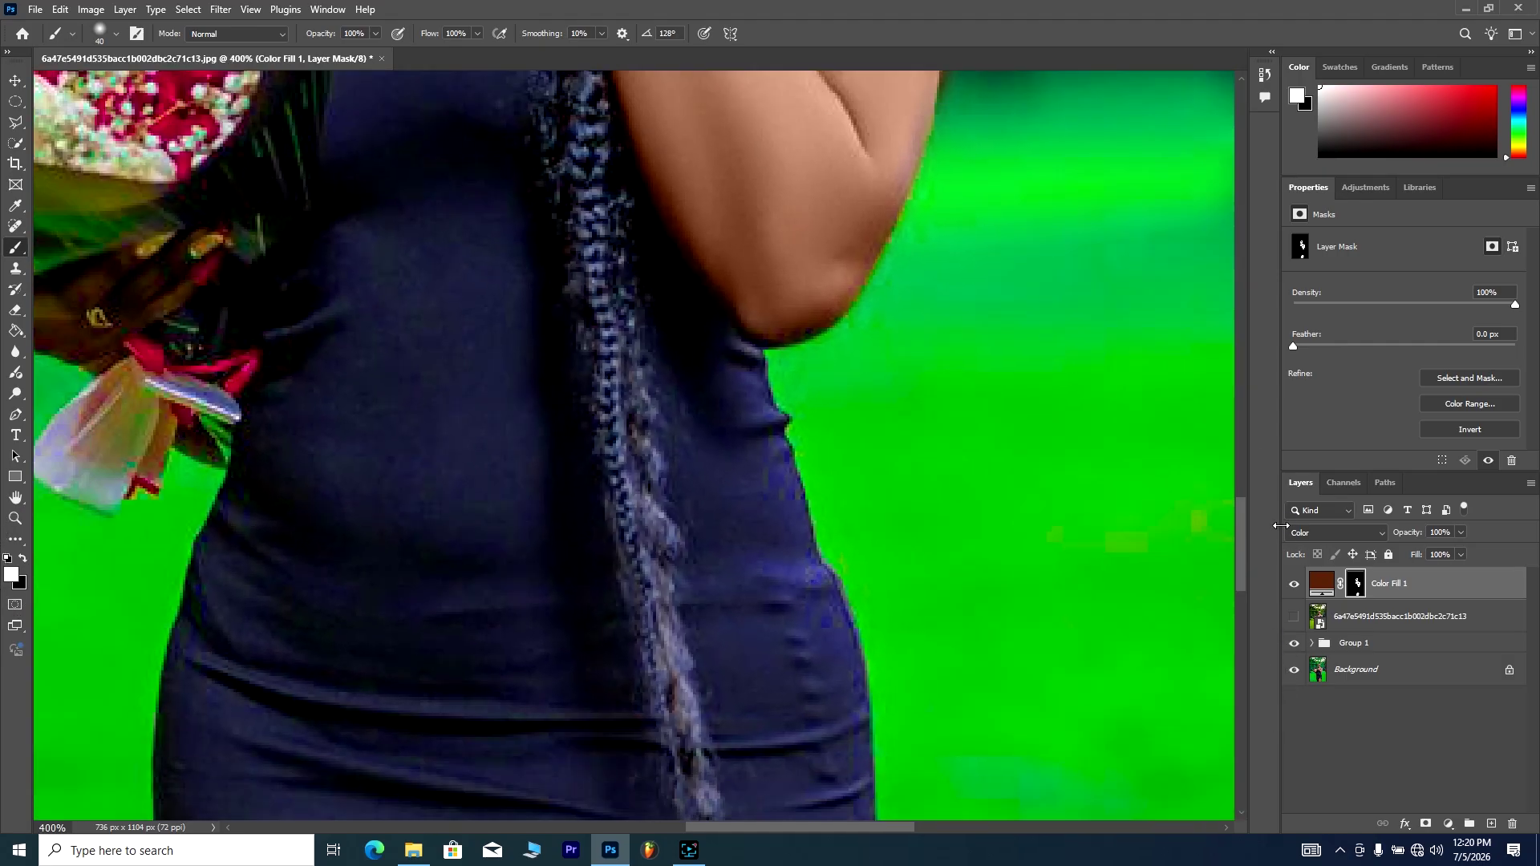
{"action": "key", "text": "ctrl+minus"}
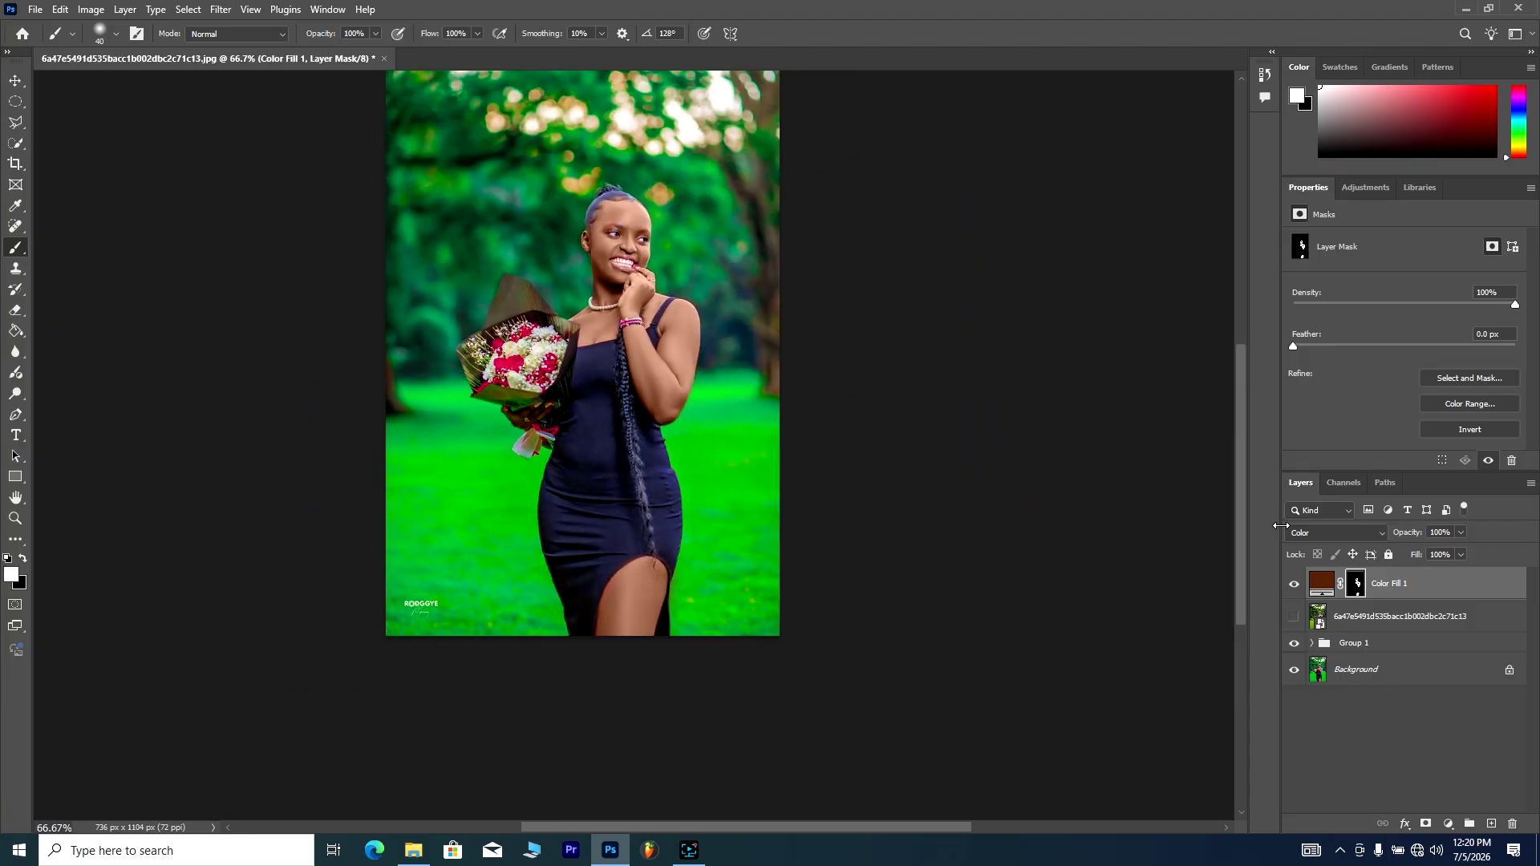
{"action": "key", "text": "ctrl+plus"}
{"action": "key", "text": "ctrl+plus"}
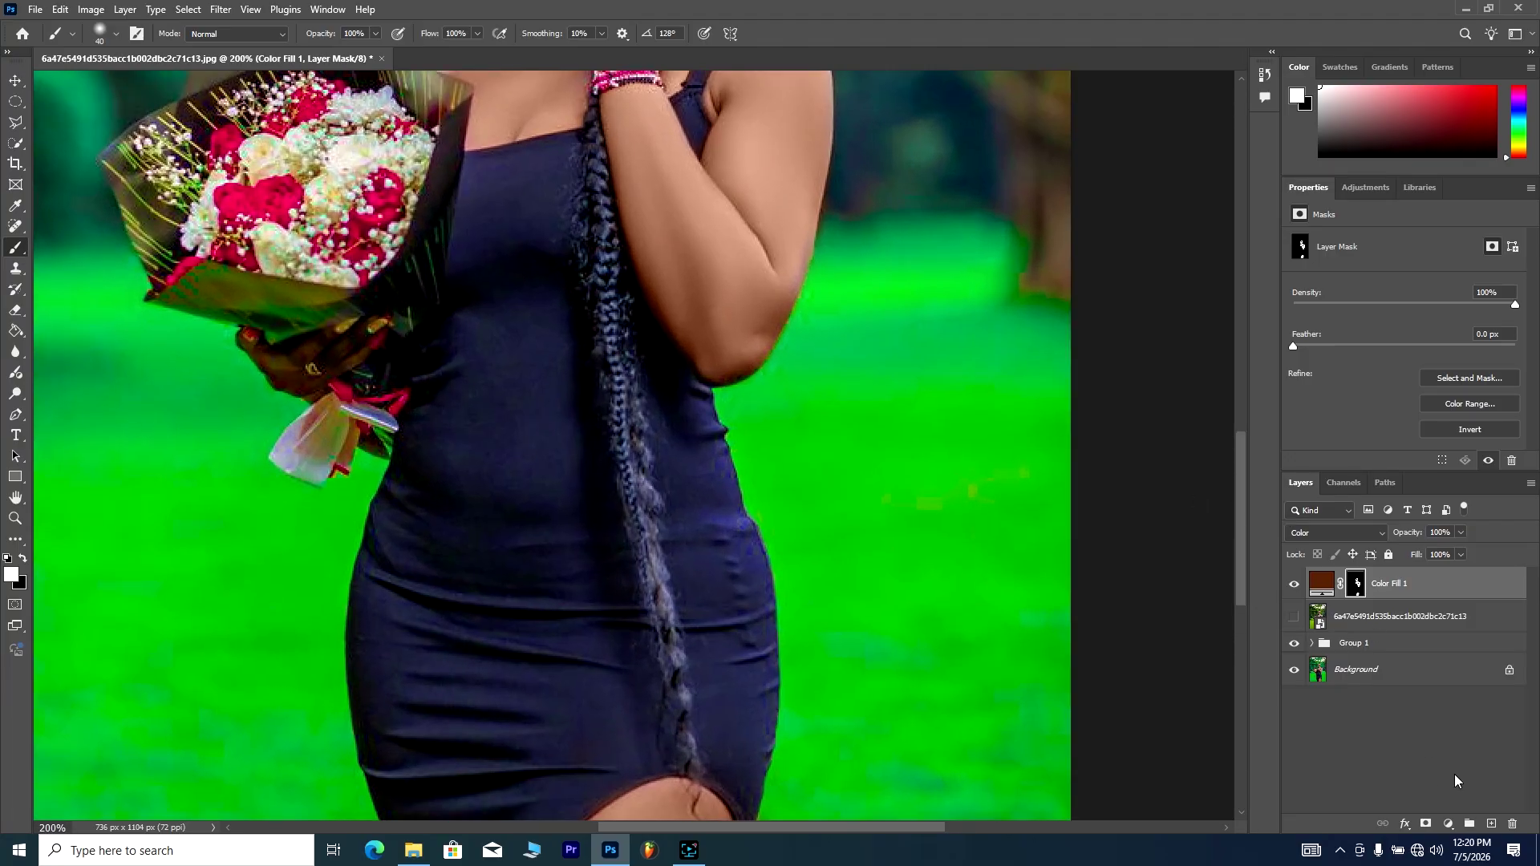
{"action": "left_click_drag", "start_coordinate": [1243, 520], "coordinate": [1268, 402]}
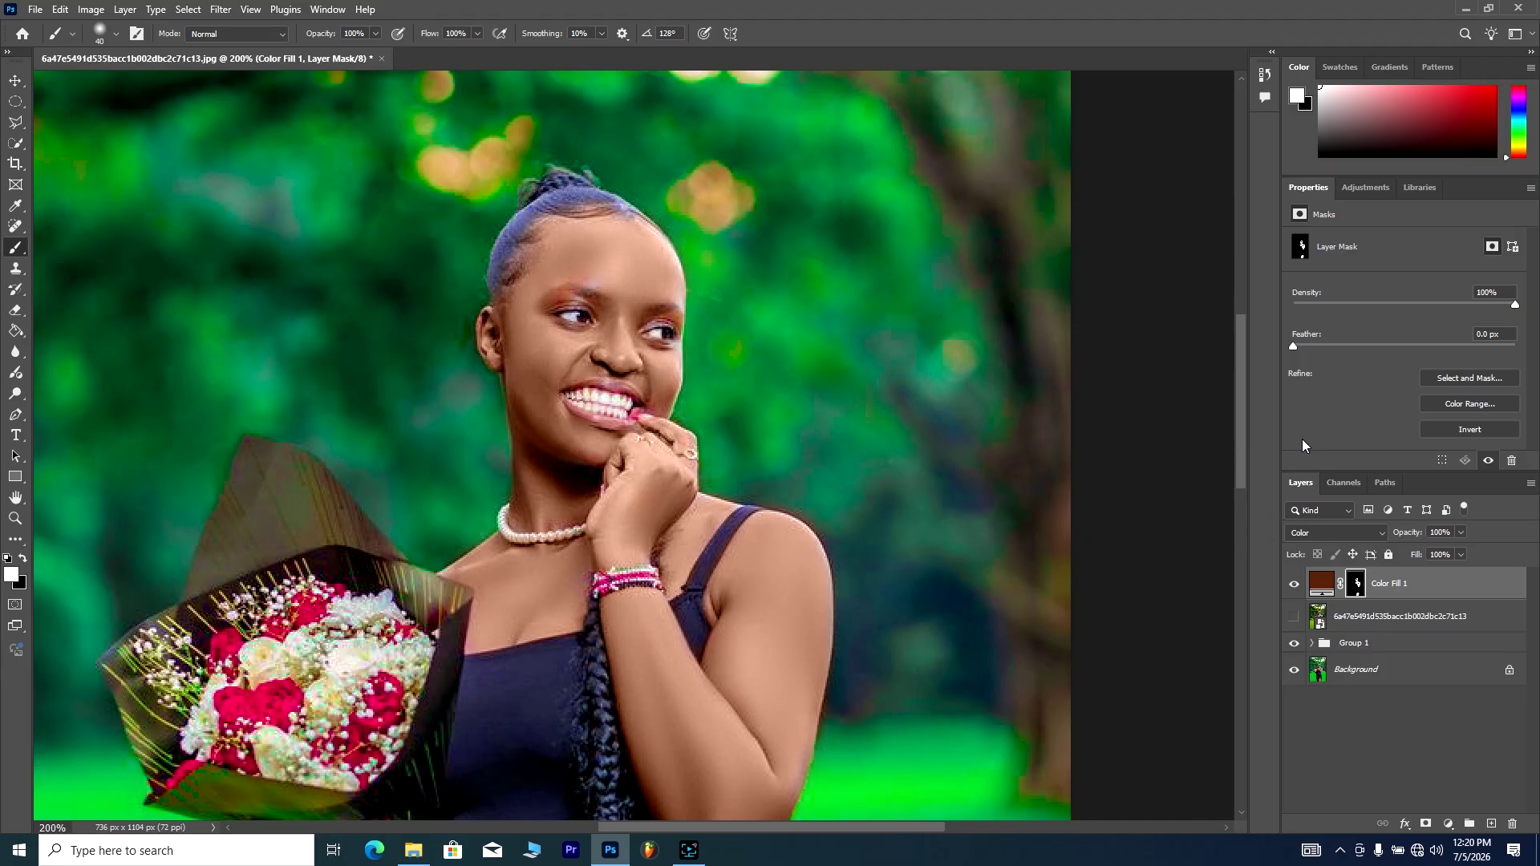
{"action": "key", "text": "ctrl+minus"}
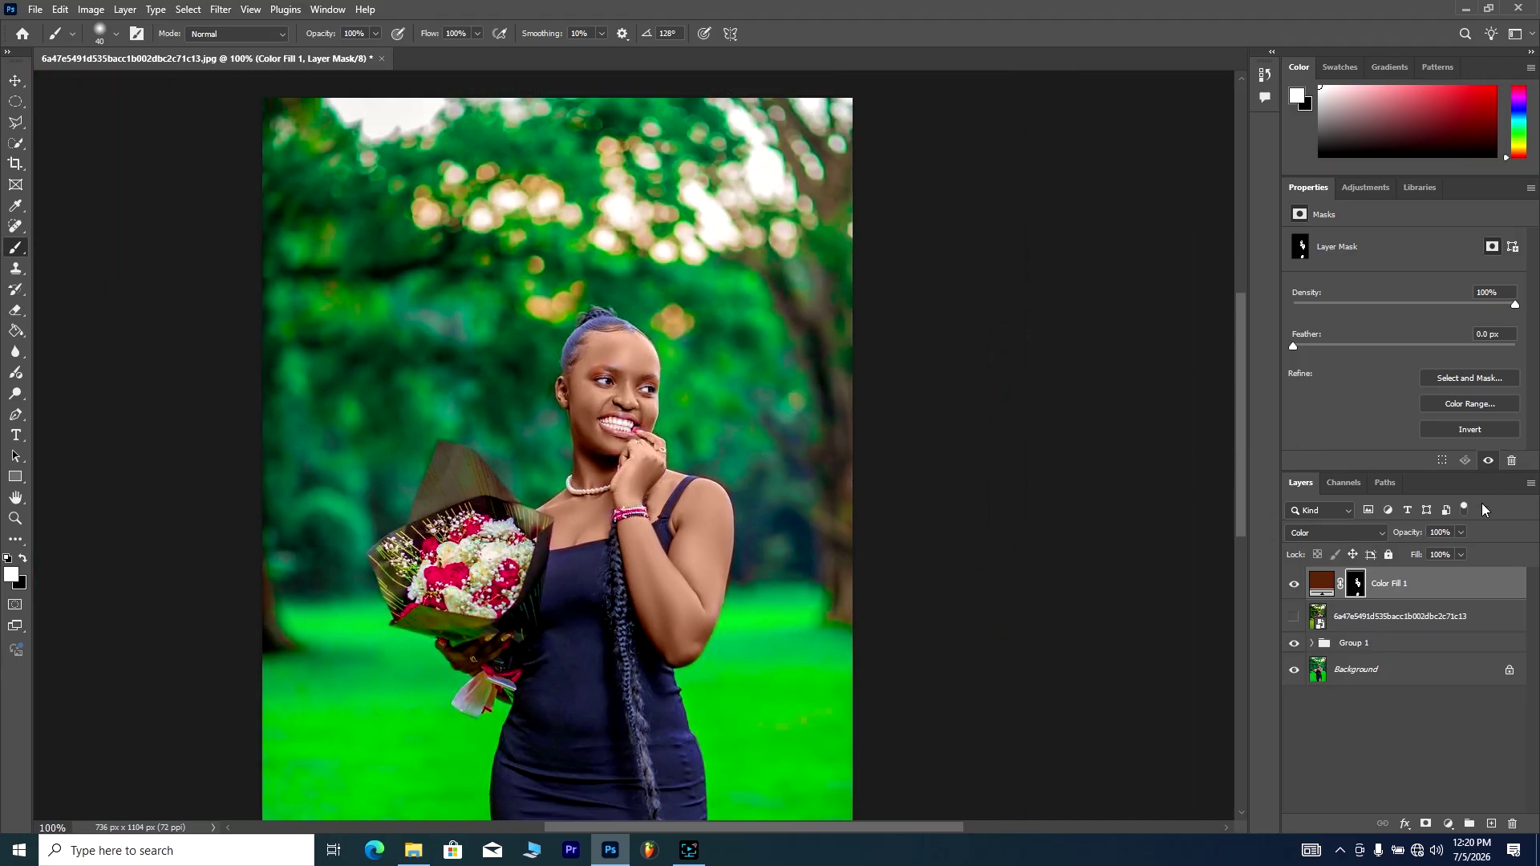
Step: Lower the opacity of the brown color fill layer to 64%
{"action": "left_click", "coordinate": [1461, 533]}
{"action": "left_click_drag", "start_coordinate": [1238, 430], "coordinate": [1258, 462]}
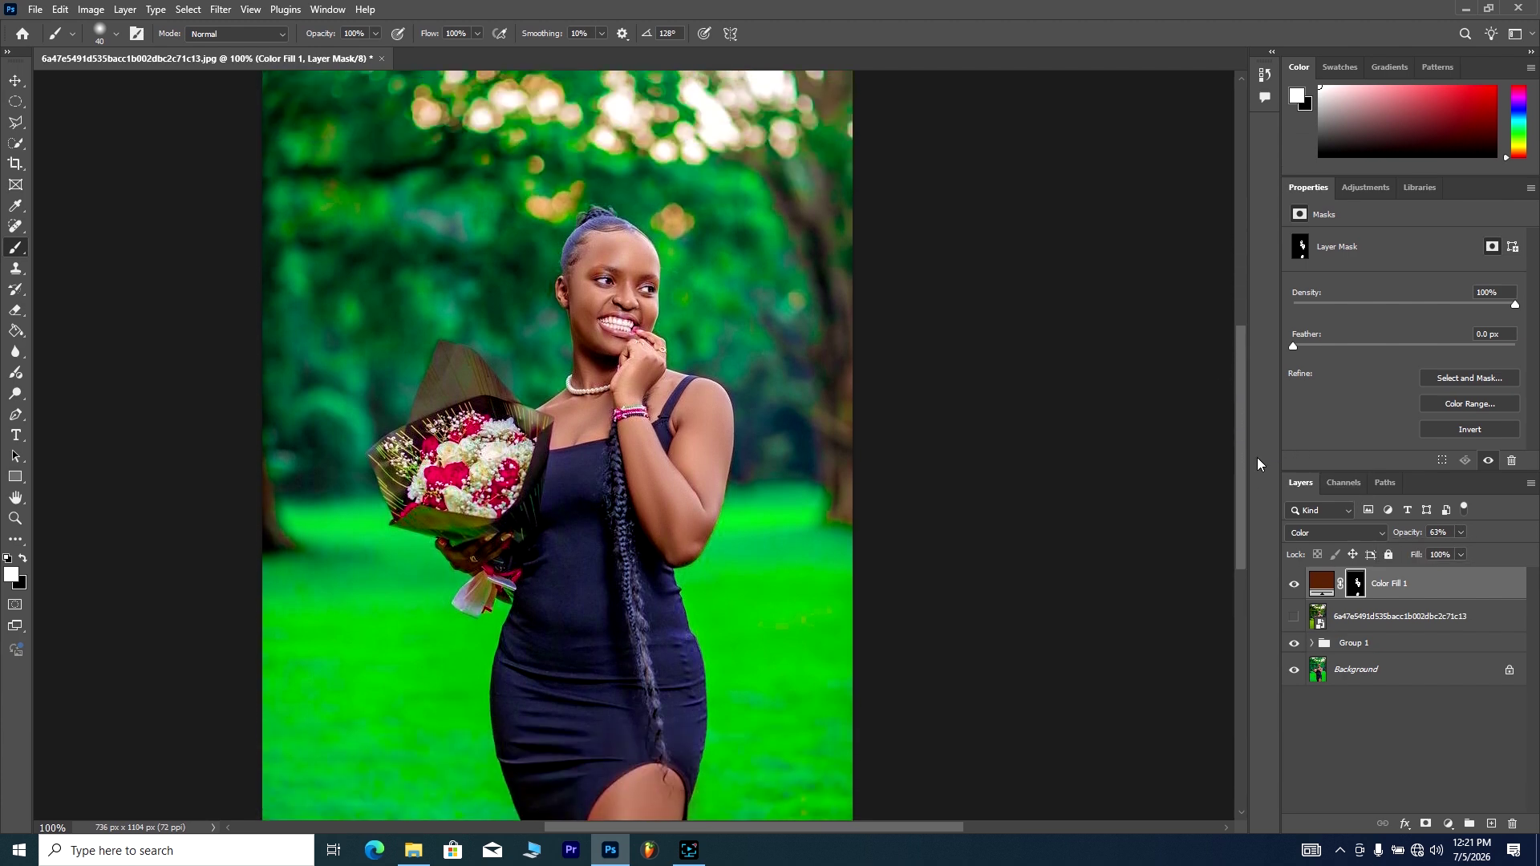
{"action": "left_click", "coordinate": [1460, 536]}
Step: Shift the fill layer's color to a slightly more saturated reddish brown and switch back to the Brush tool
{"action": "left_click", "coordinate": [1322, 585]}
{"action": "double_click", "coordinate": [1322, 585]}
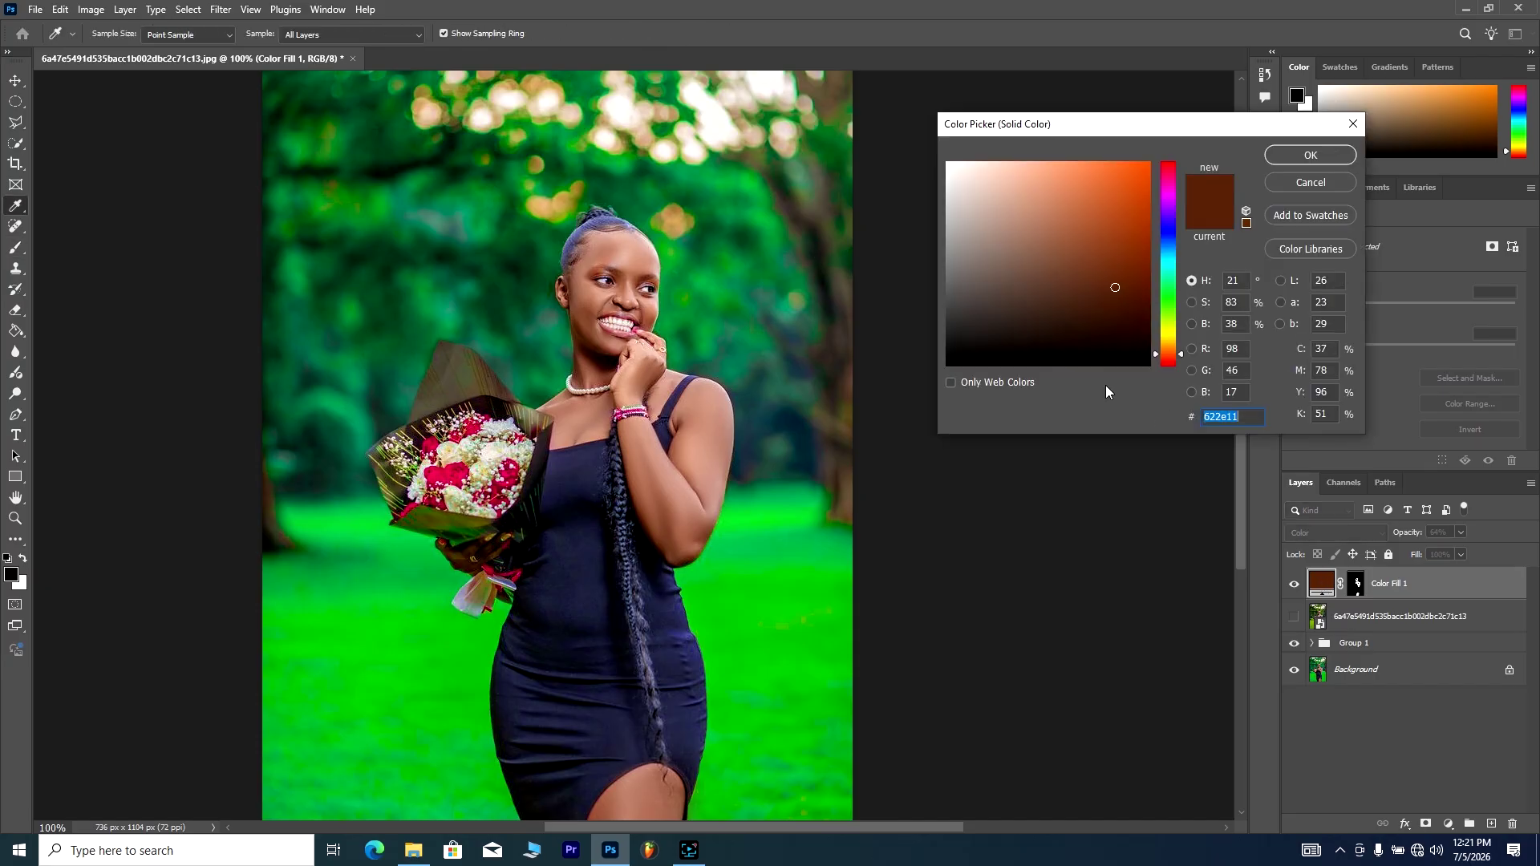
{"action": "mouse_move", "coordinate": [1124, 276]}
{"action": "left_mouse_down"}
{"action": "mouse_move", "coordinate": [1129, 235]}
{"action": "mouse_move", "coordinate": [1120, 301]}
{"action": "mouse_move", "coordinate": [1129, 285]}
{"action": "left_mouse_up"}
{"action": "left_click", "coordinate": [1289, 155]}
{"action": "key", "text": "b"}
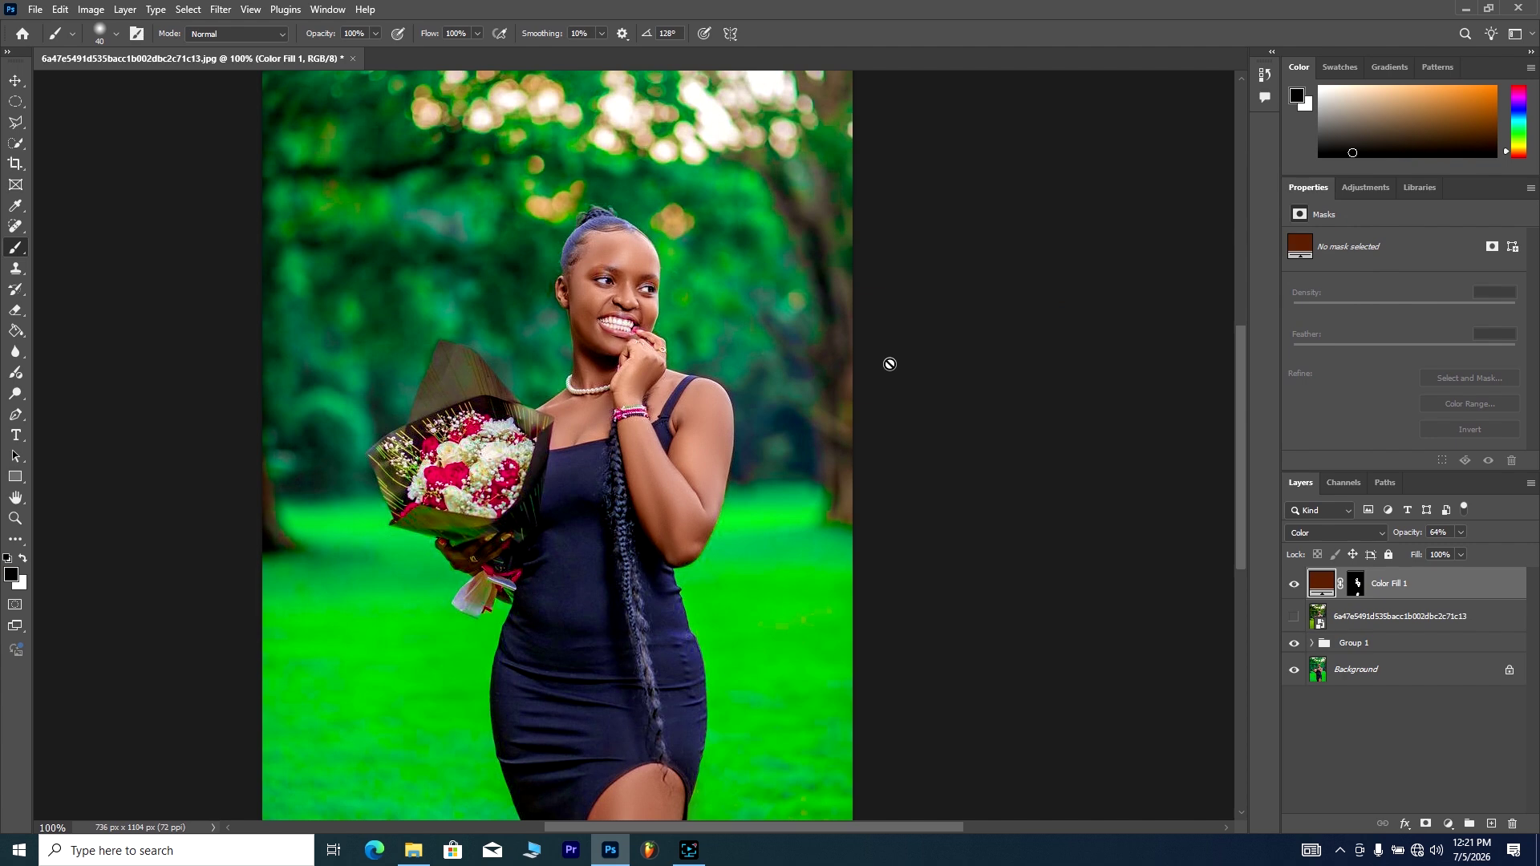
Step: Recheck the whole portrait and the fill layer's opacity setting, and deselect all layers
{"action": "key", "text": "ctrl+minus"}
{"action": "key", "text": "ctrl+minus"}
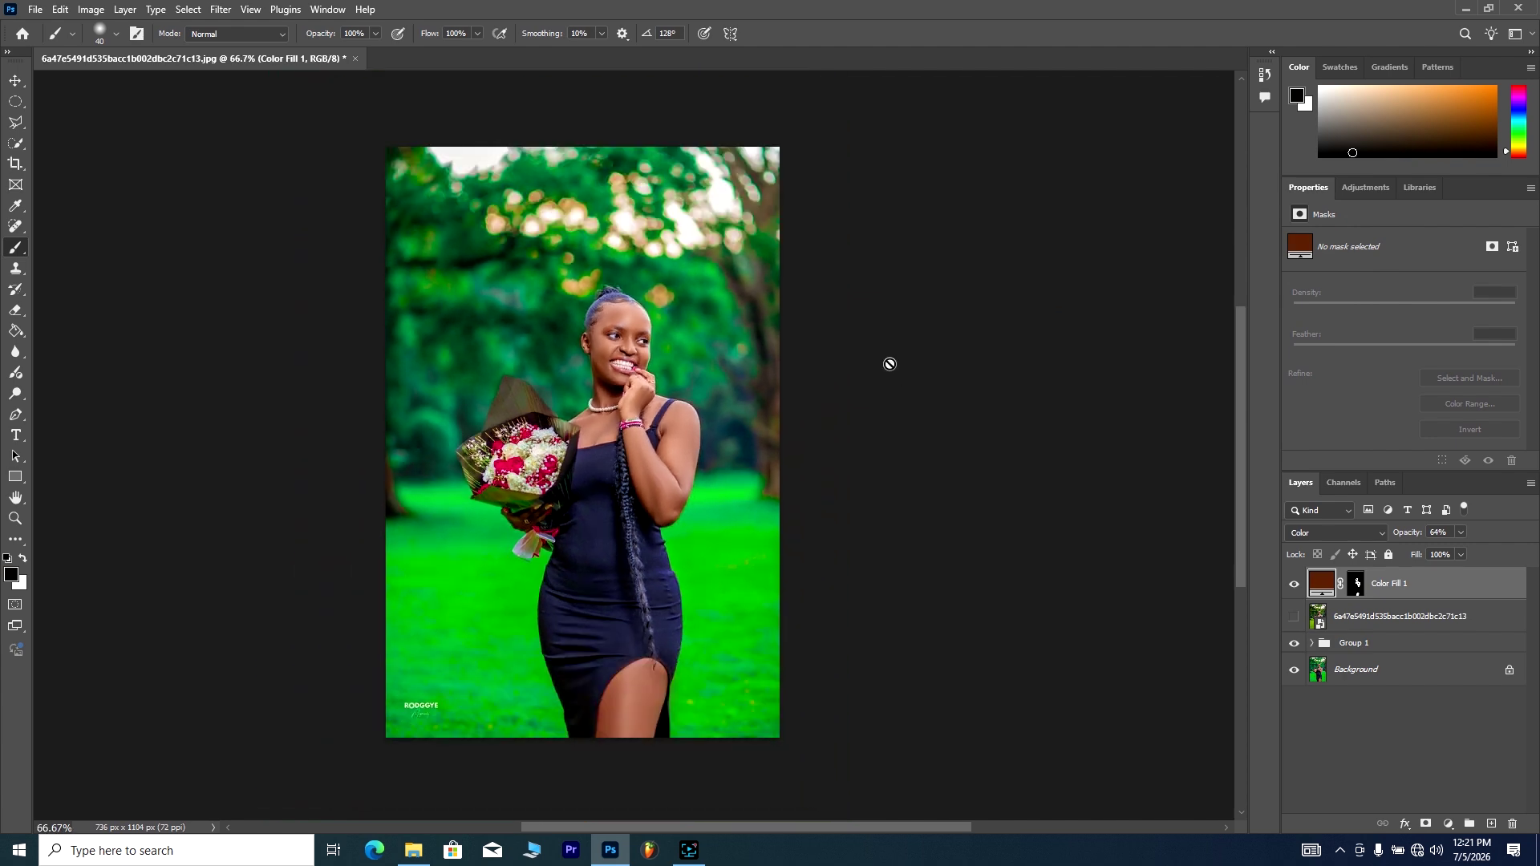
{"action": "key", "text": "ctrl+plus"}
{"action": "key", "text": "ctrl+plus"}
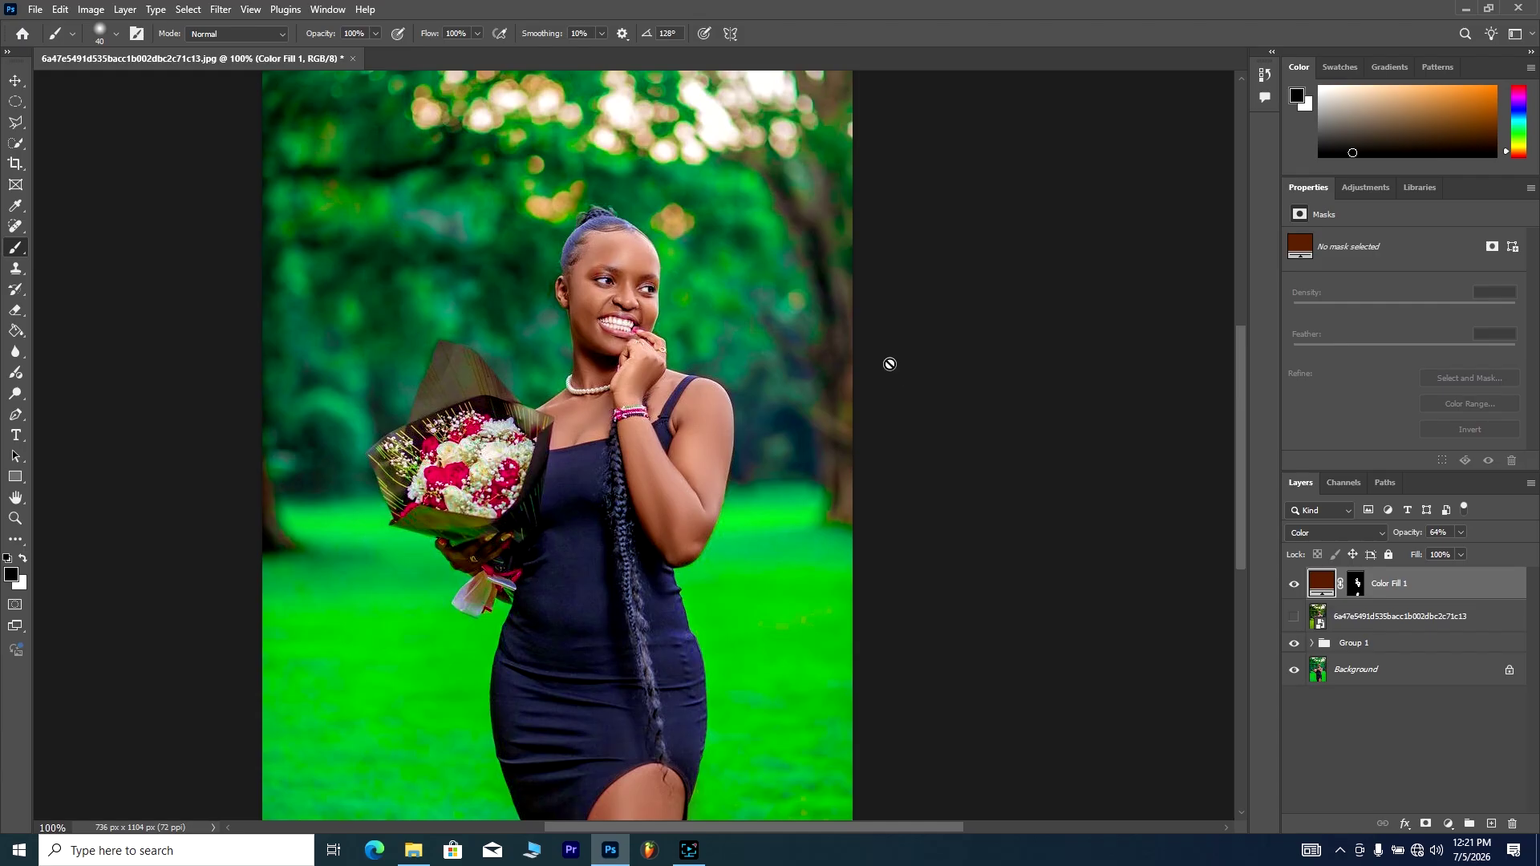
{"action": "left_click", "coordinate": [1462, 534]}
{"action": "left_click", "coordinate": [1442, 531]}
{"action": "left_click", "coordinate": [1439, 744]}
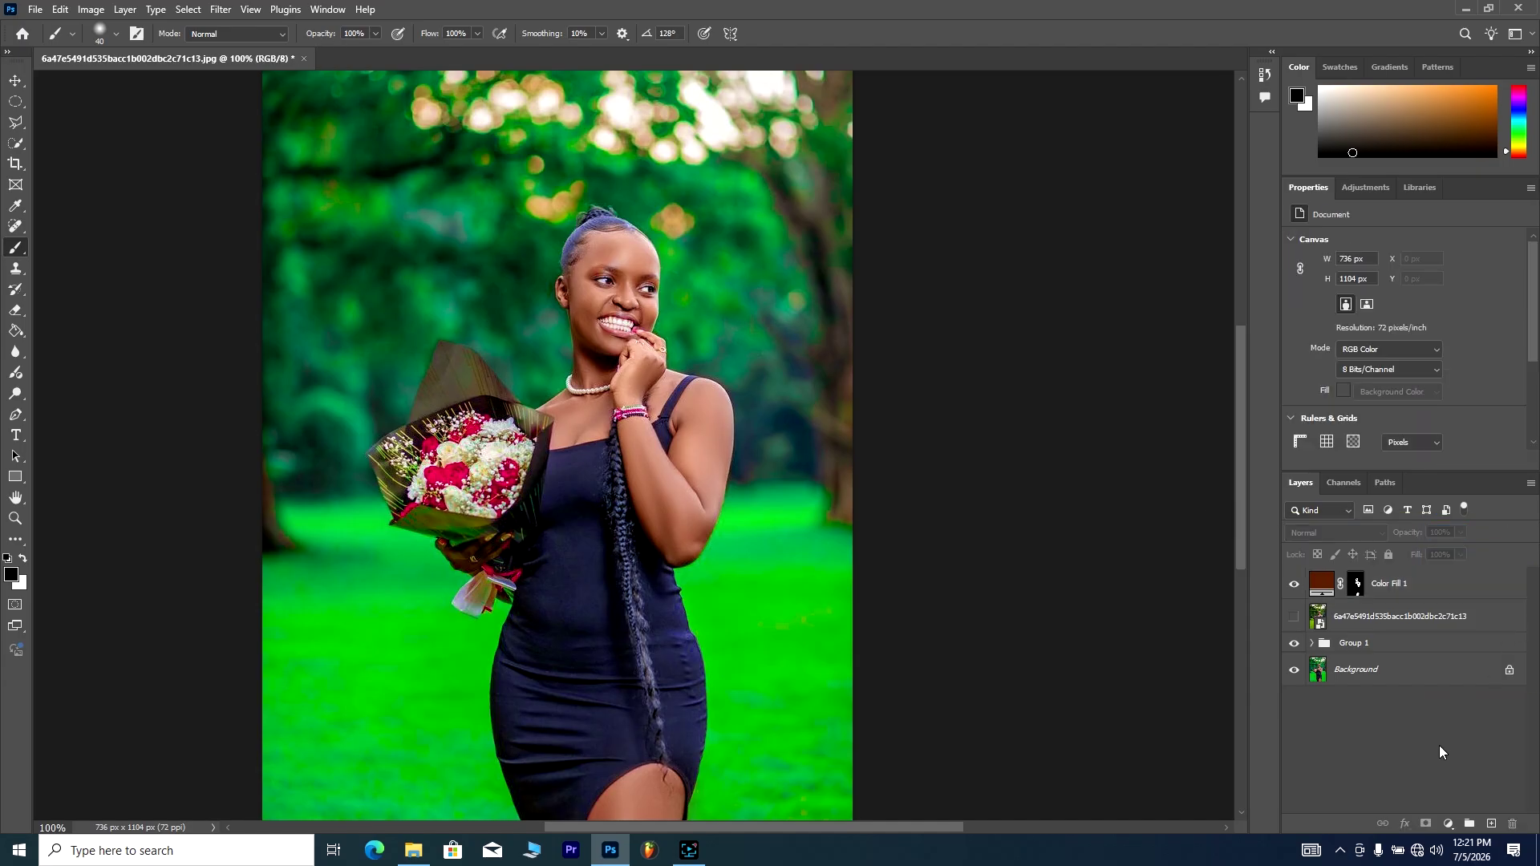
Step: Move the original photo's smart object layer above the color fill layer, to the top of the layer stack
{"action": "key", "text": "ctrl+minus"}
{"action": "key", "text": "ctrl+minus"}
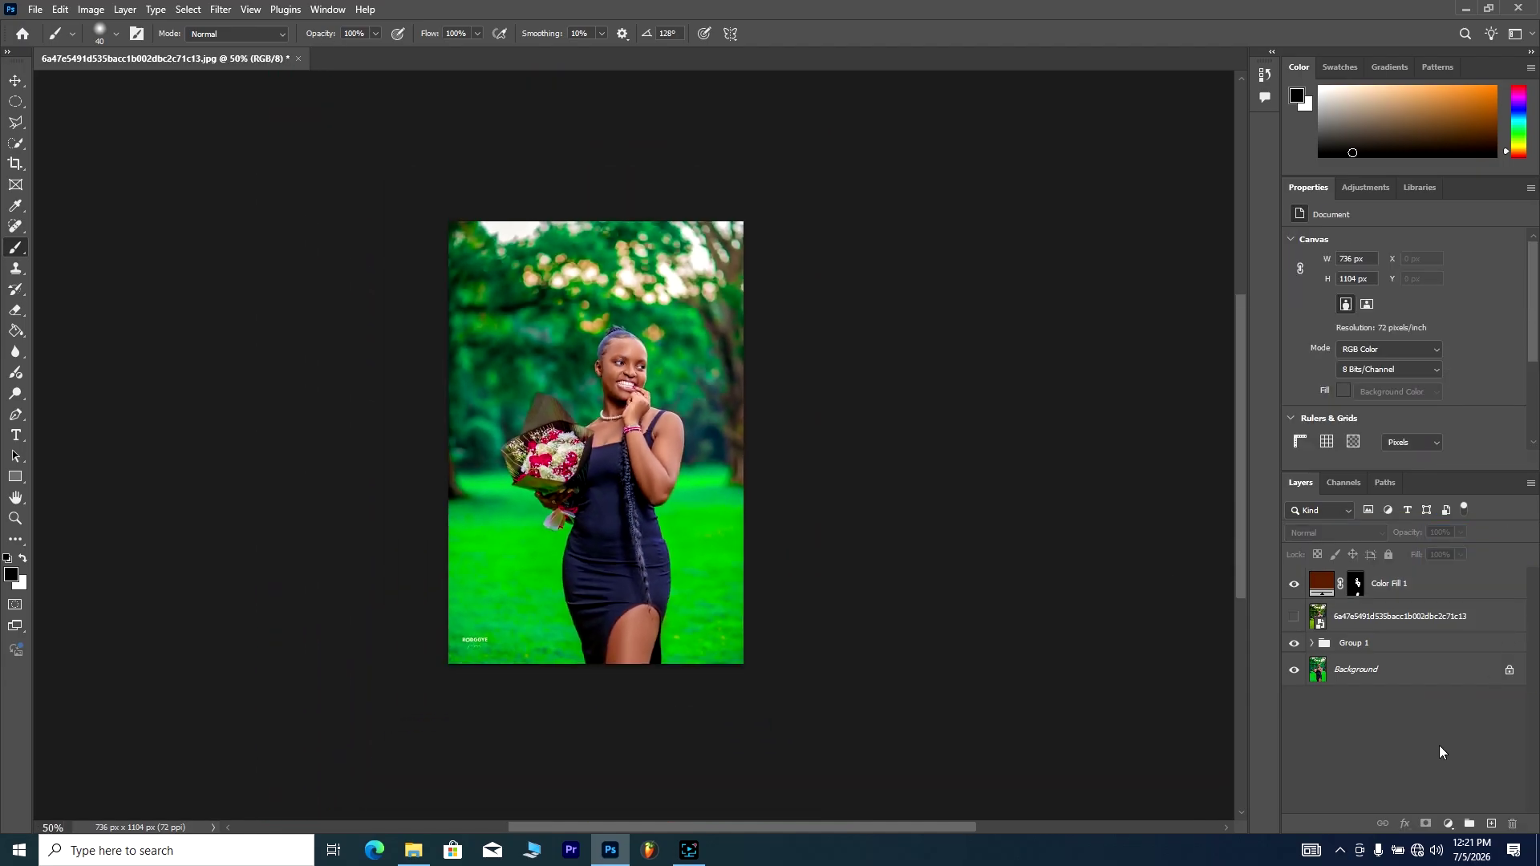
{"action": "key", "text": "ctrl+plus"}
{"action": "key", "text": "ctrl+1"}
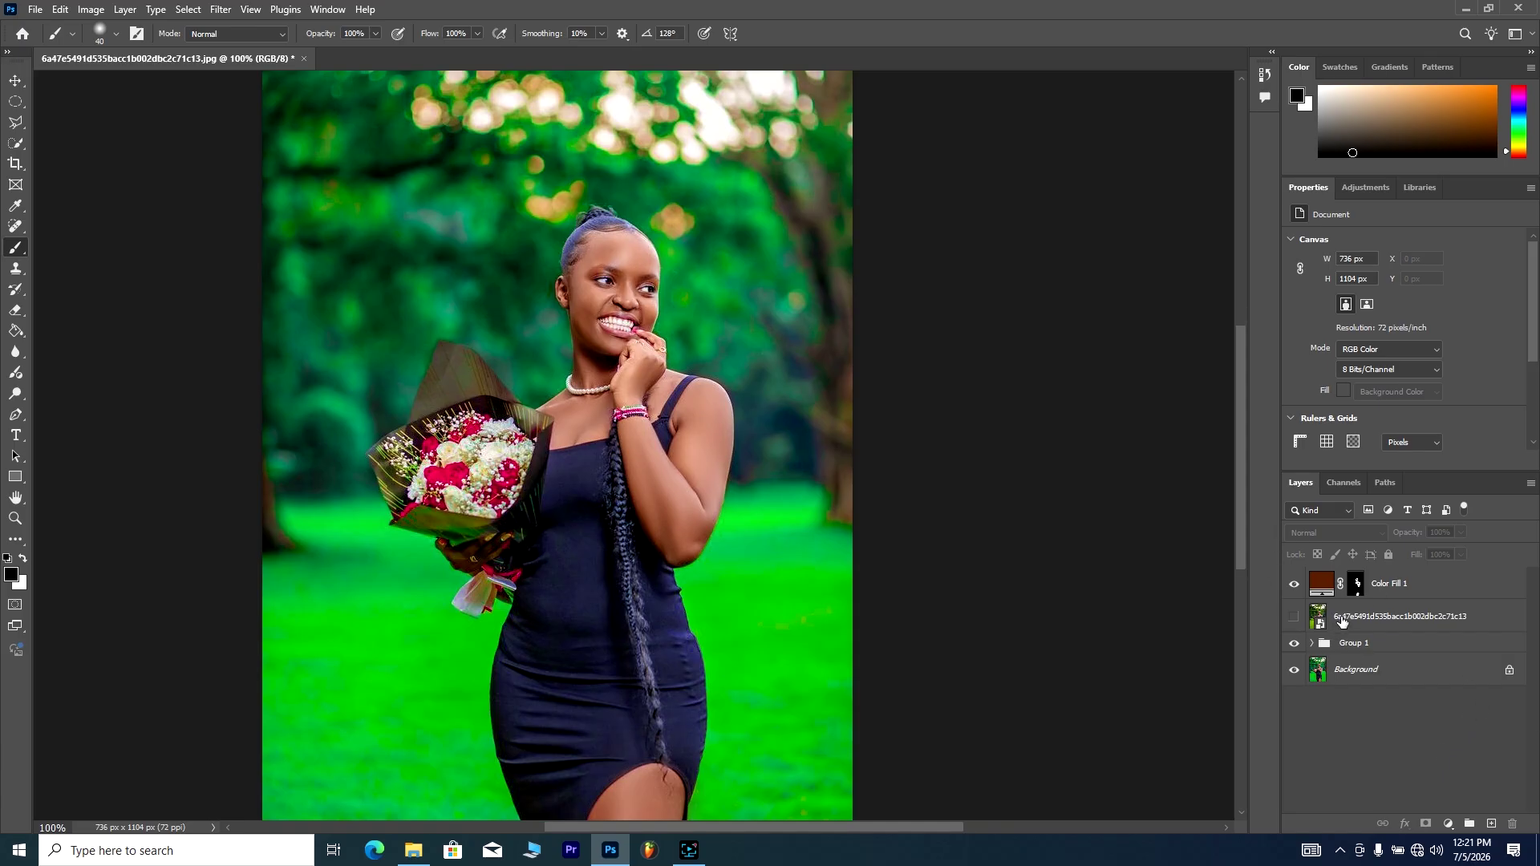
{"action": "left_click_drag", "start_coordinate": [1343, 619], "coordinate": [1338, 587]}
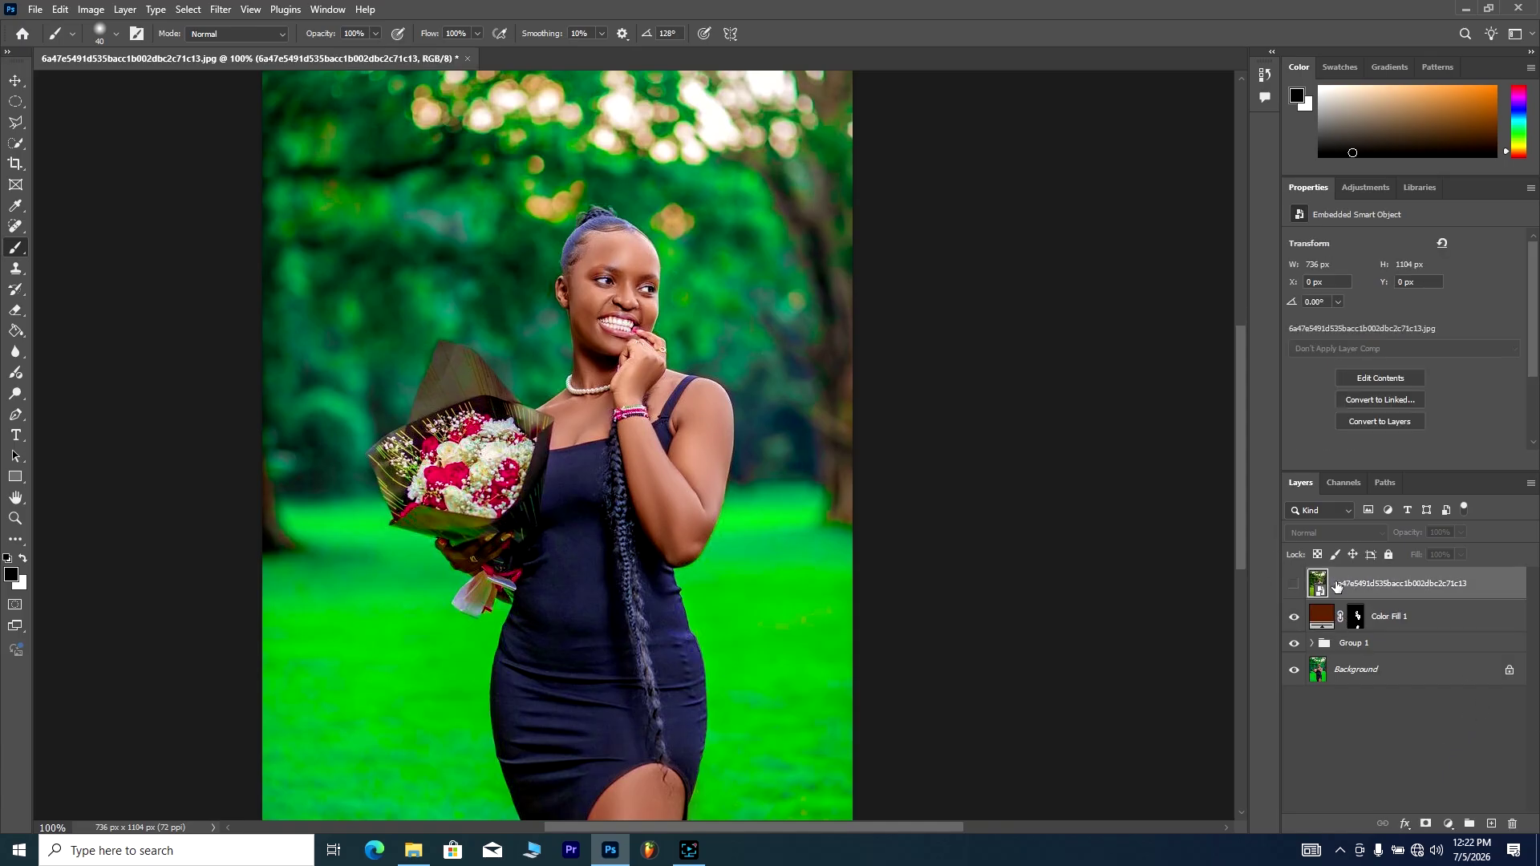
Step: Compare the portrait before and after by toggling the original photo layer's visibility, finishing with that layer hidden
{"action": "left_click", "coordinate": [1291, 584]}
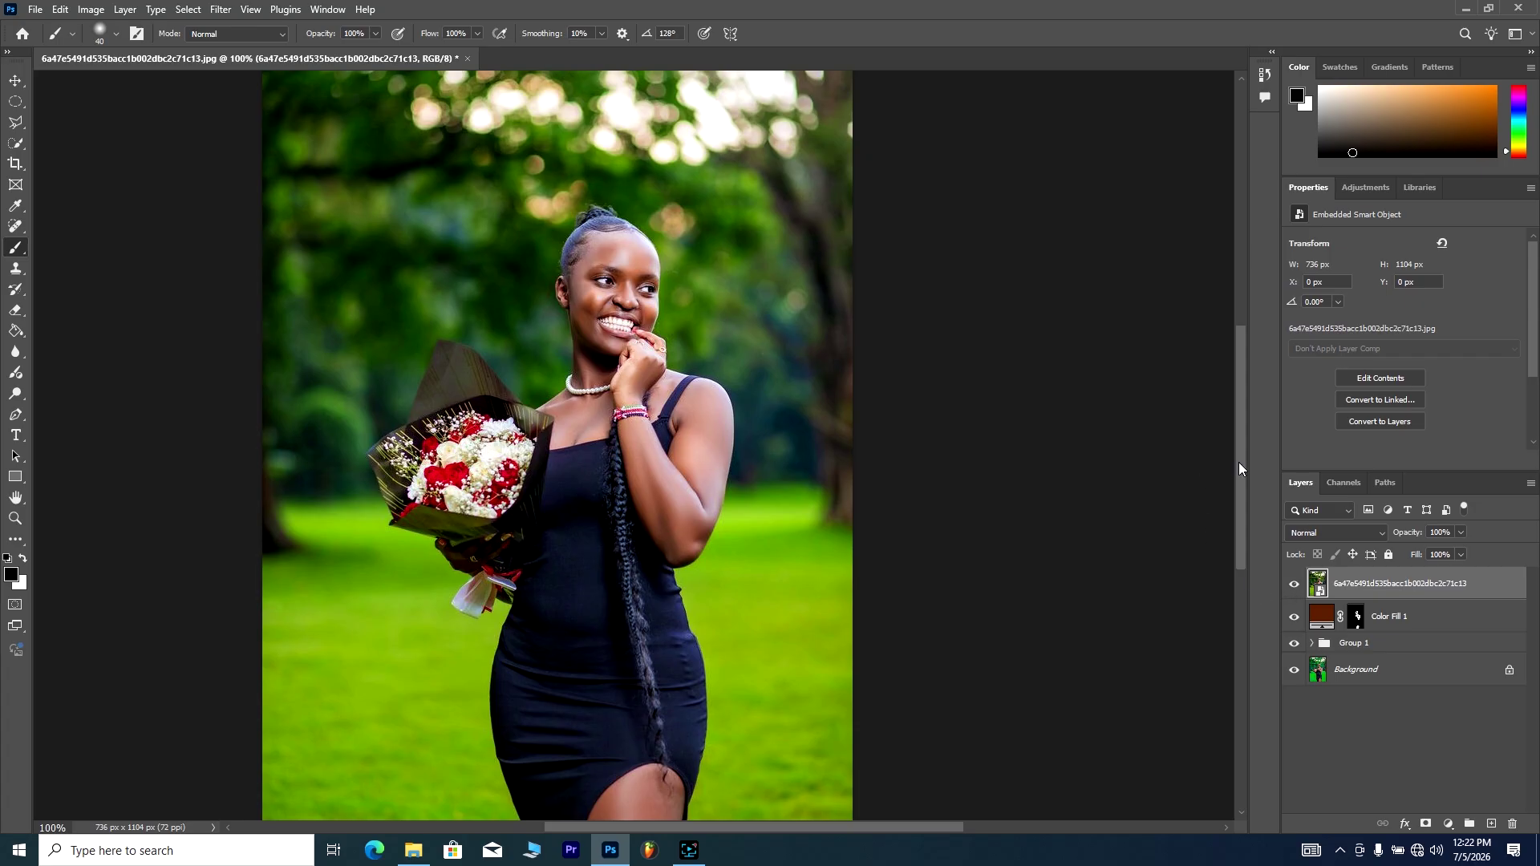
{"action": "mouse_move", "coordinate": [1239, 464]}
{"action": "left_mouse_down"}
{"action": "mouse_move", "coordinate": [1232, 508]}
{"action": "mouse_move", "coordinate": [1239, 490]}
{"action": "left_mouse_up"}
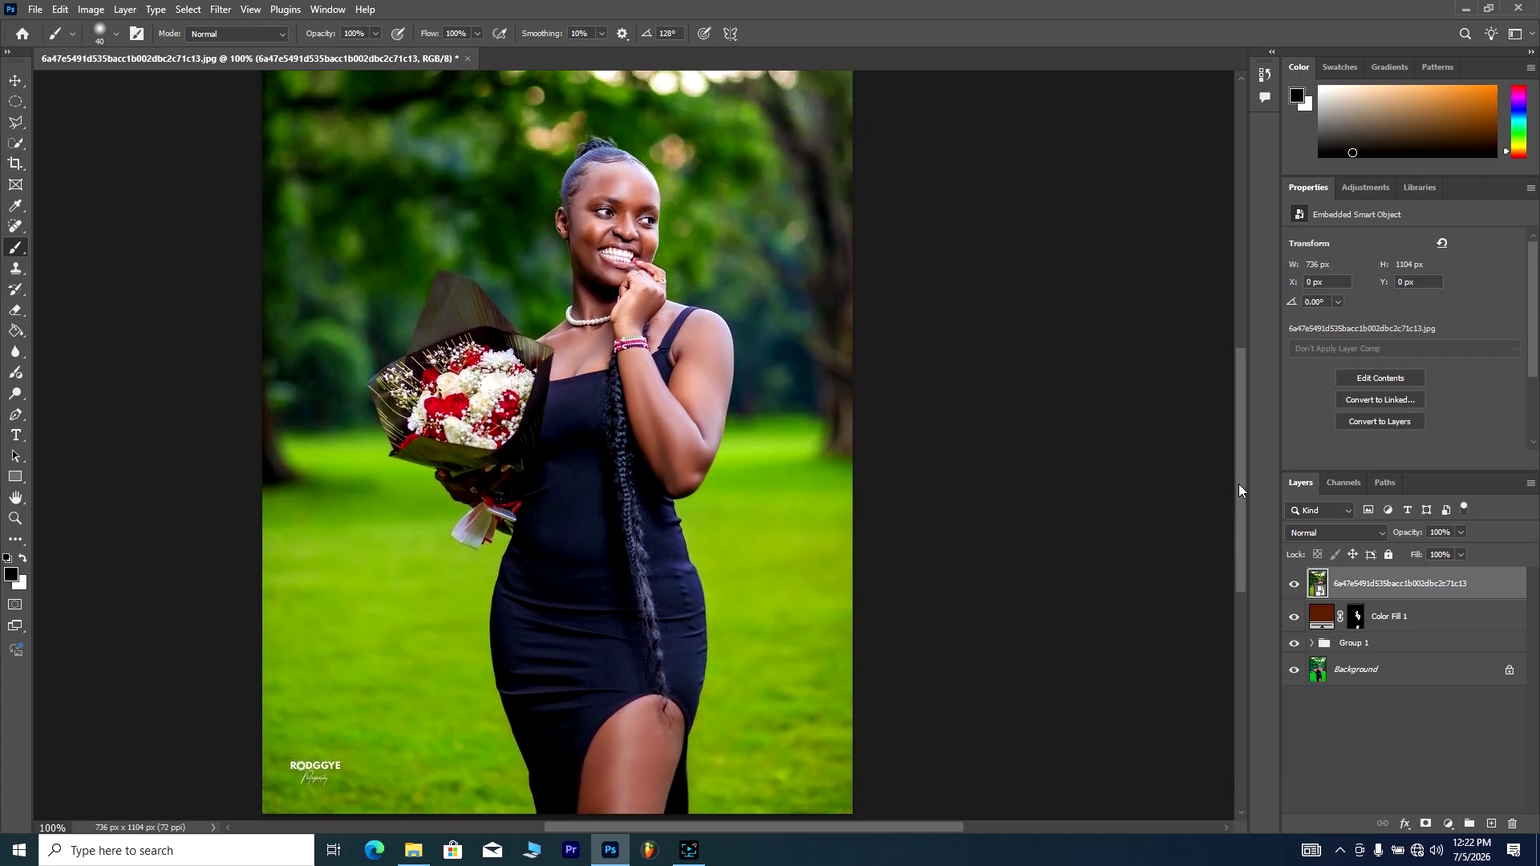
{"action": "key", "text": "ctrl+0"}
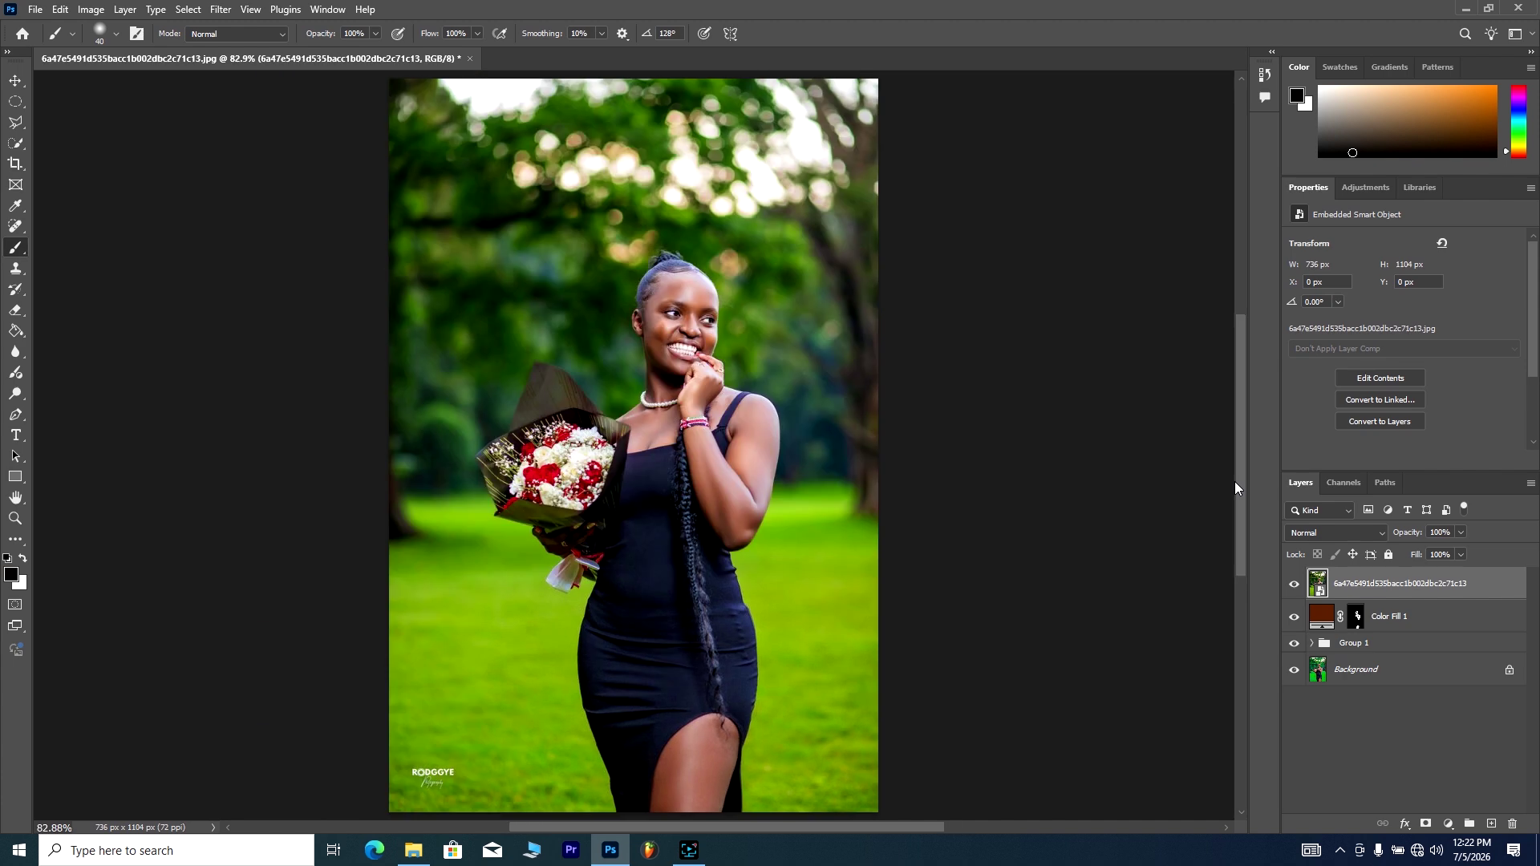
{"action": "left_click", "coordinate": [1296, 586]}
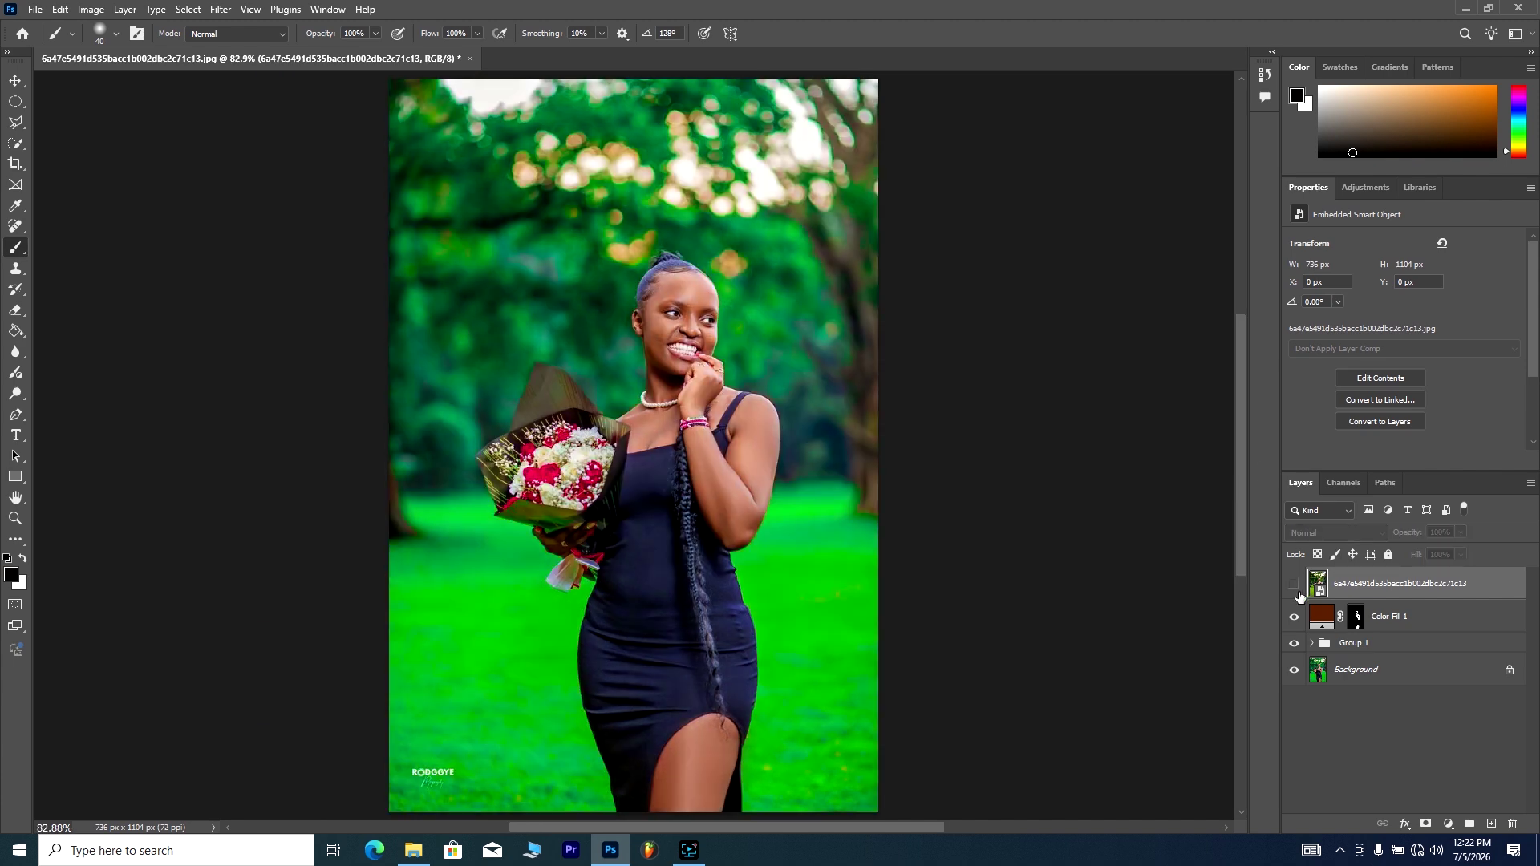
{"action": "left_click", "coordinate": [1295, 585]}
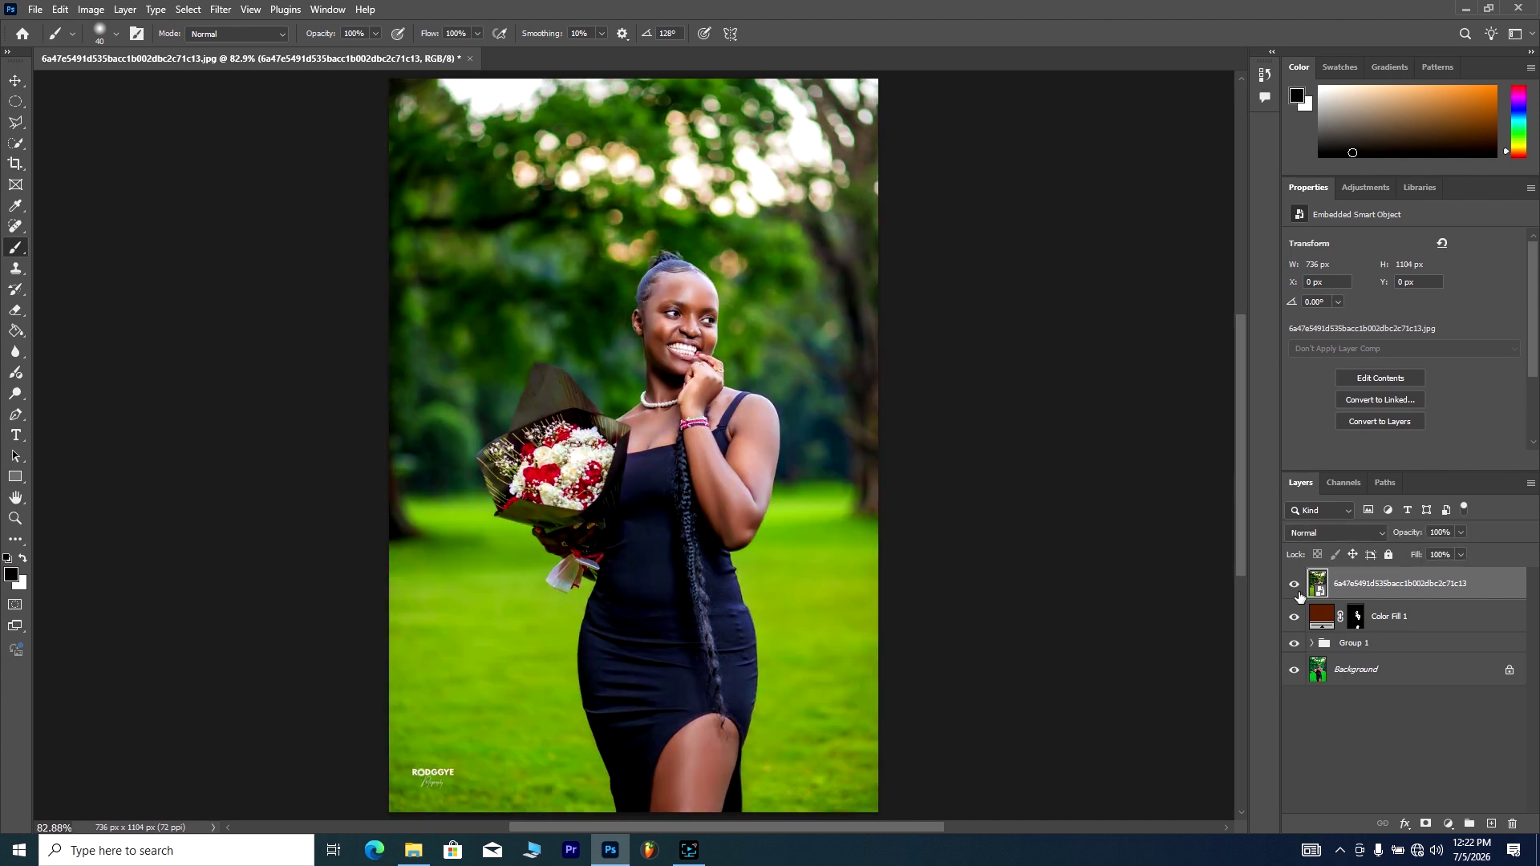
{"action": "left_click", "coordinate": [1295, 585]}
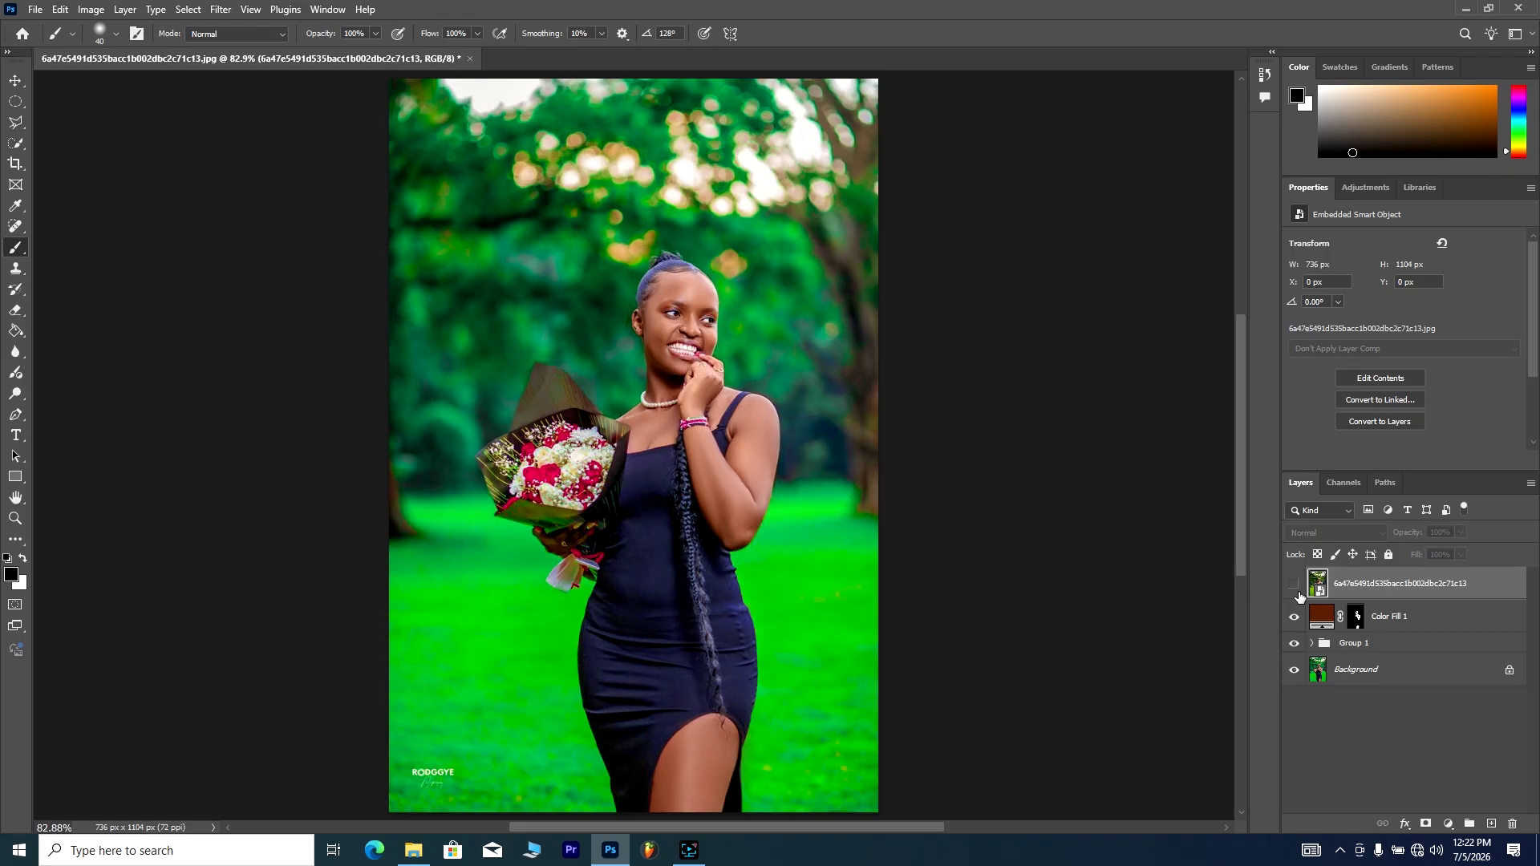
{"action": "left_click", "coordinate": [1295, 585]}
{"action": "left_click", "coordinate": [1295, 584]}
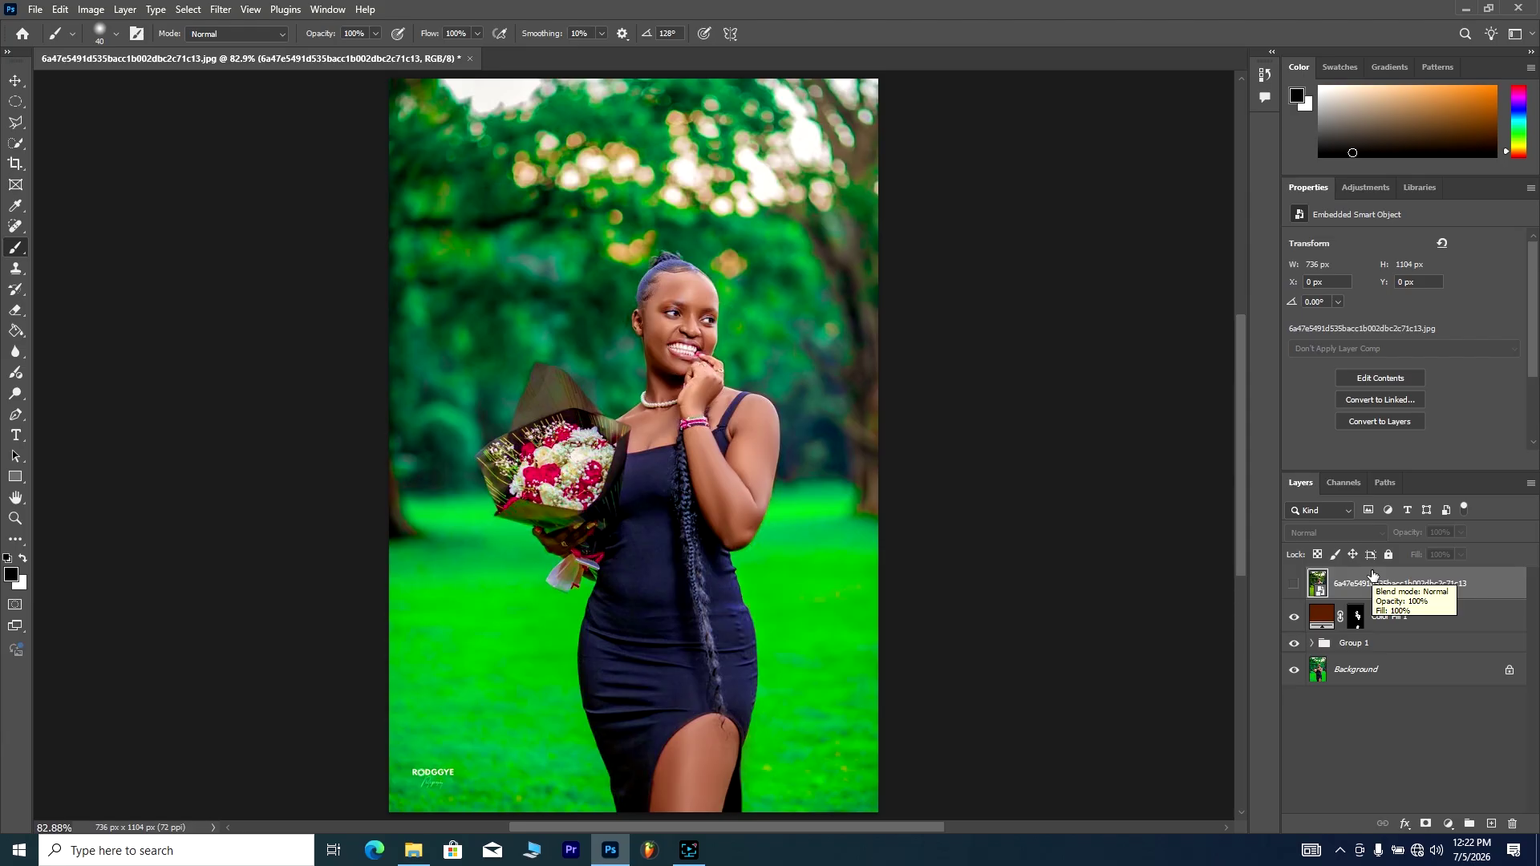
Step: Place the color fill layer in its own group and collapse the group
{"action": "key", "text": "ctrl+plus"}
{"action": "key", "text": "ctrl+plus"}
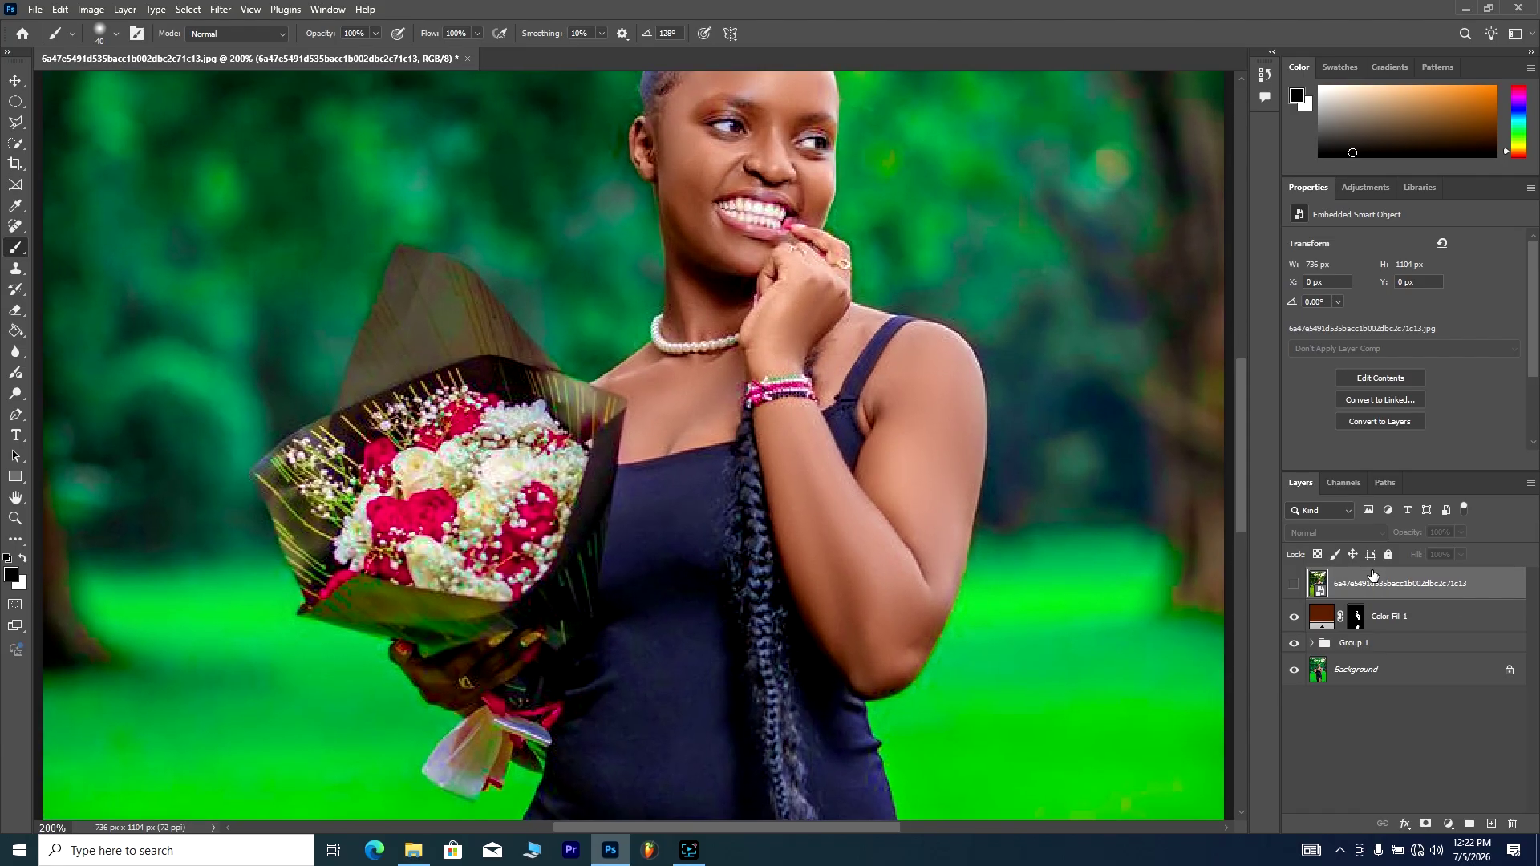
{"action": "left_click", "coordinate": [1388, 613]}
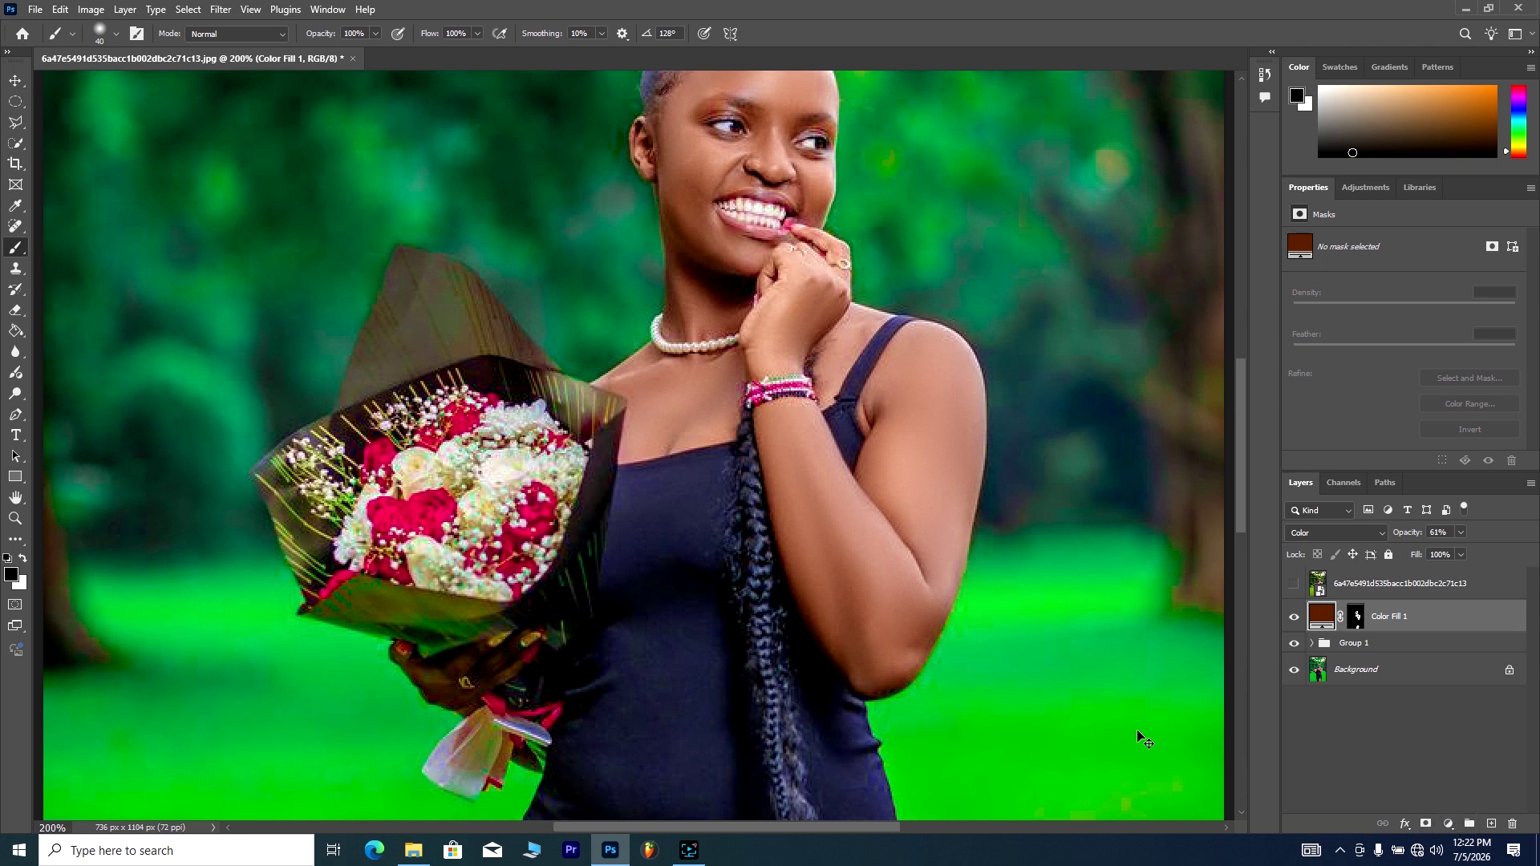
{"action": "key", "text": "ctrl+g"}
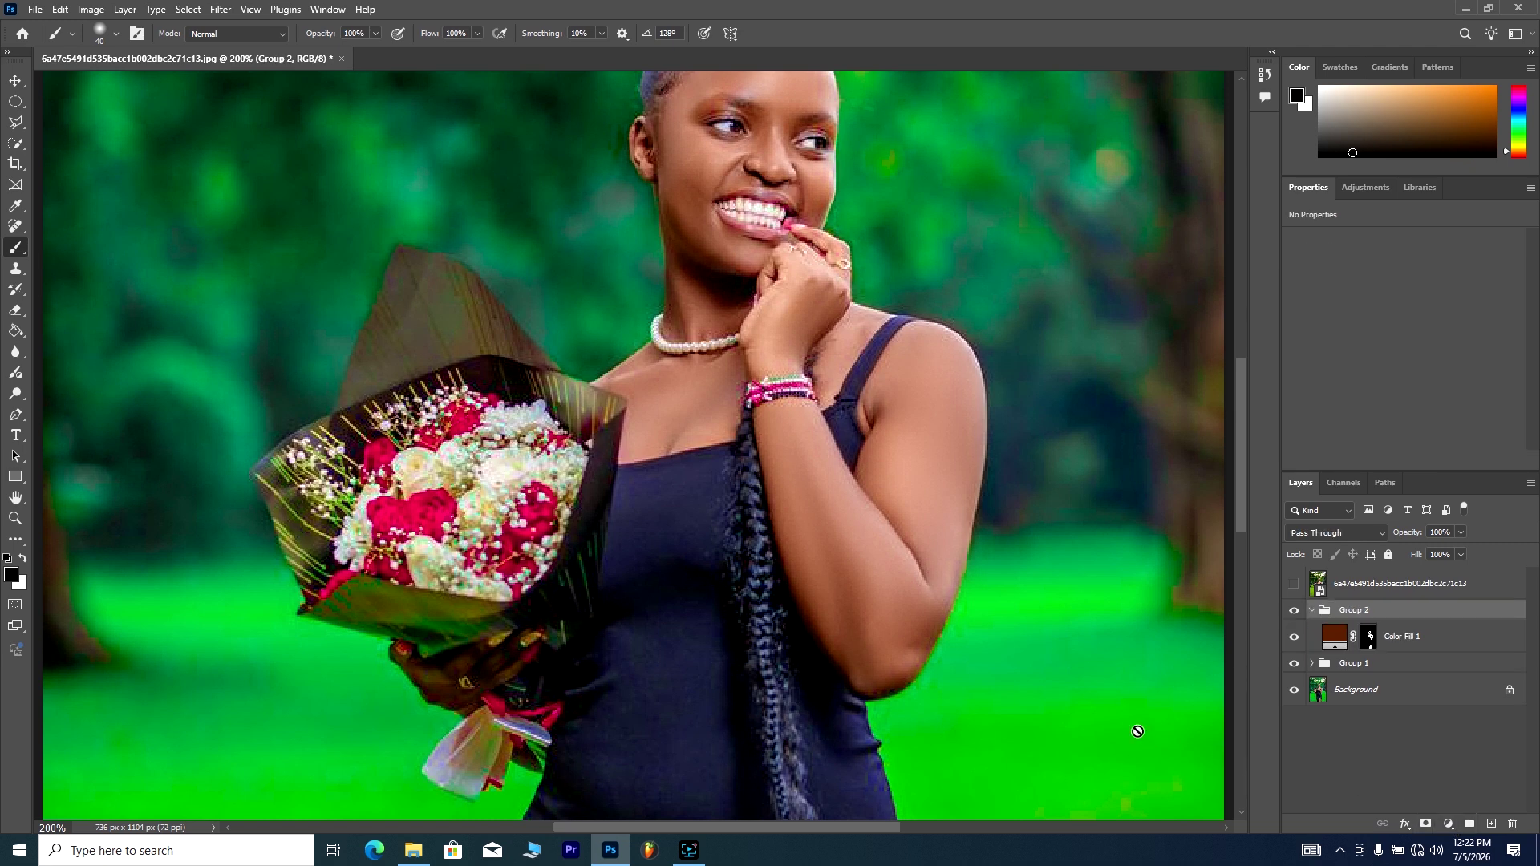
{"action": "left_click", "coordinate": [1313, 611]}
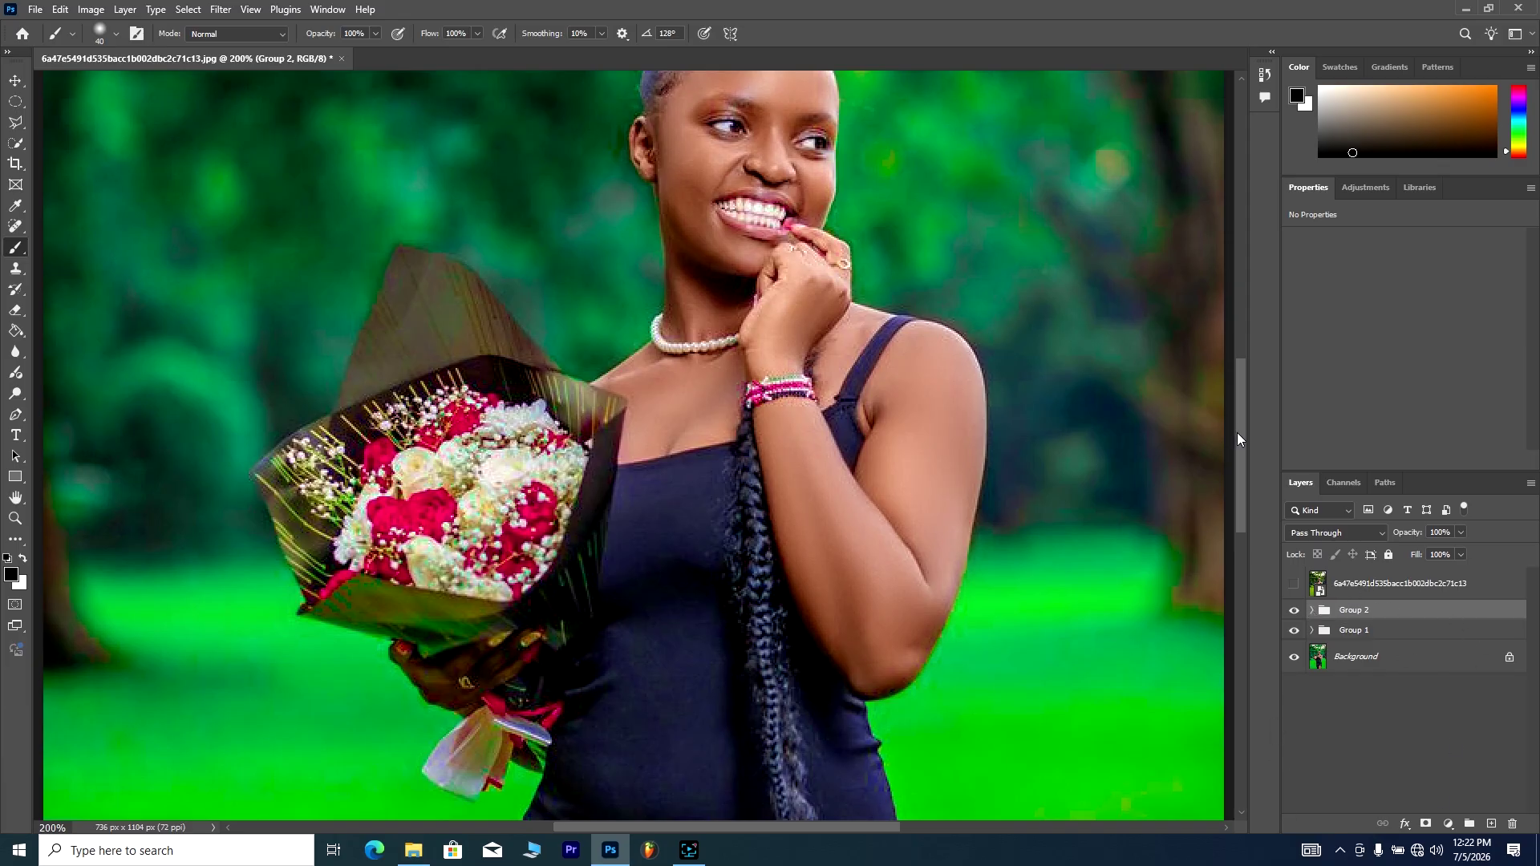
Step: Add a Black & White adjustment layer with default settings above the color fill group
{"action": "left_click_drag", "start_coordinate": [1238, 439], "coordinate": [1248, 350]}
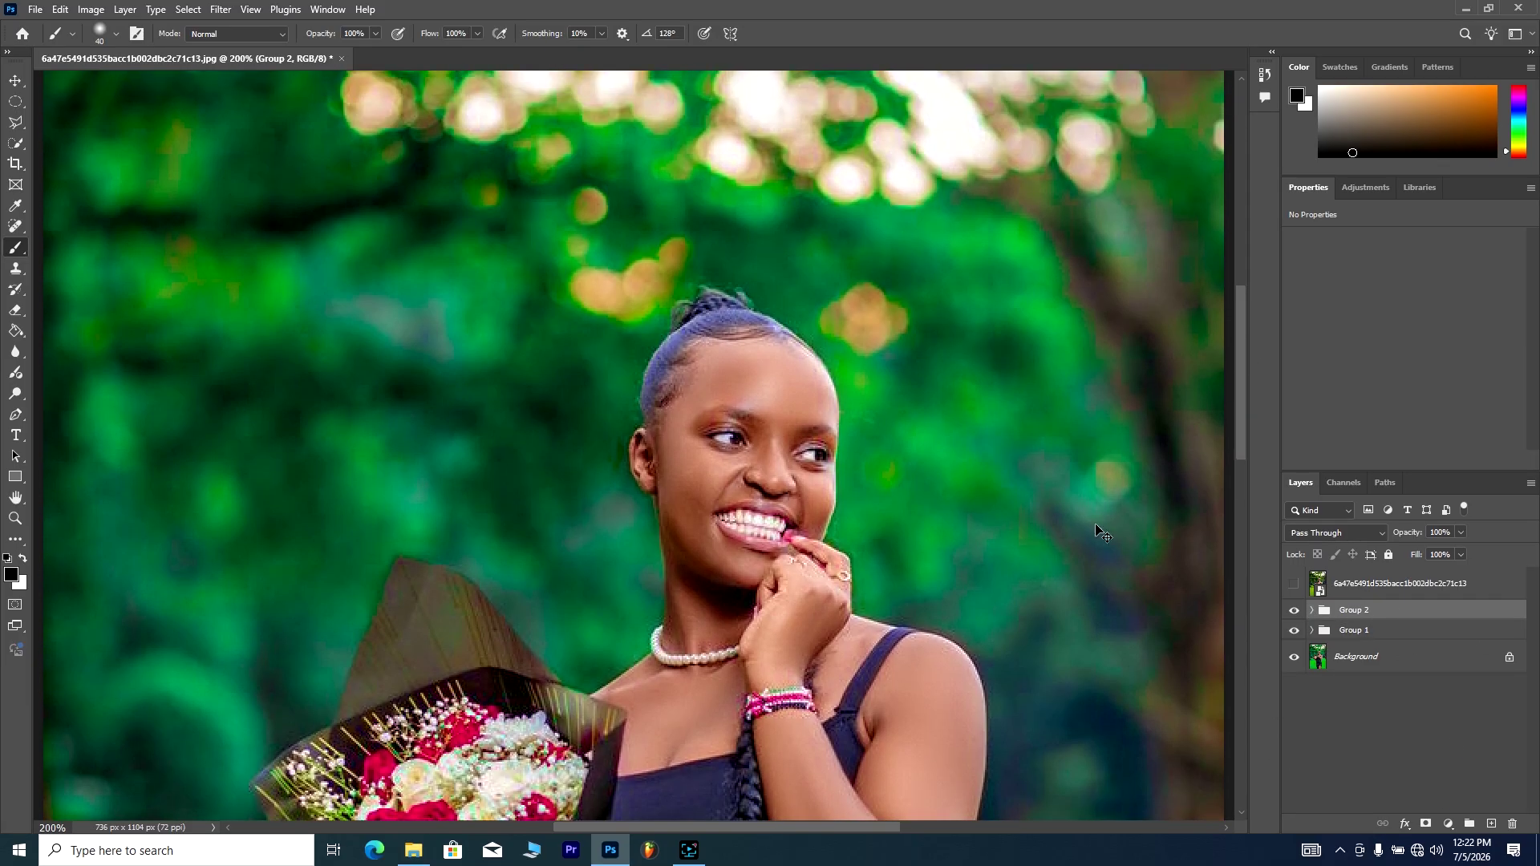
{"action": "key", "text": "ctrl+plus"}
{"action": "key", "text": "ctrl+plus"}
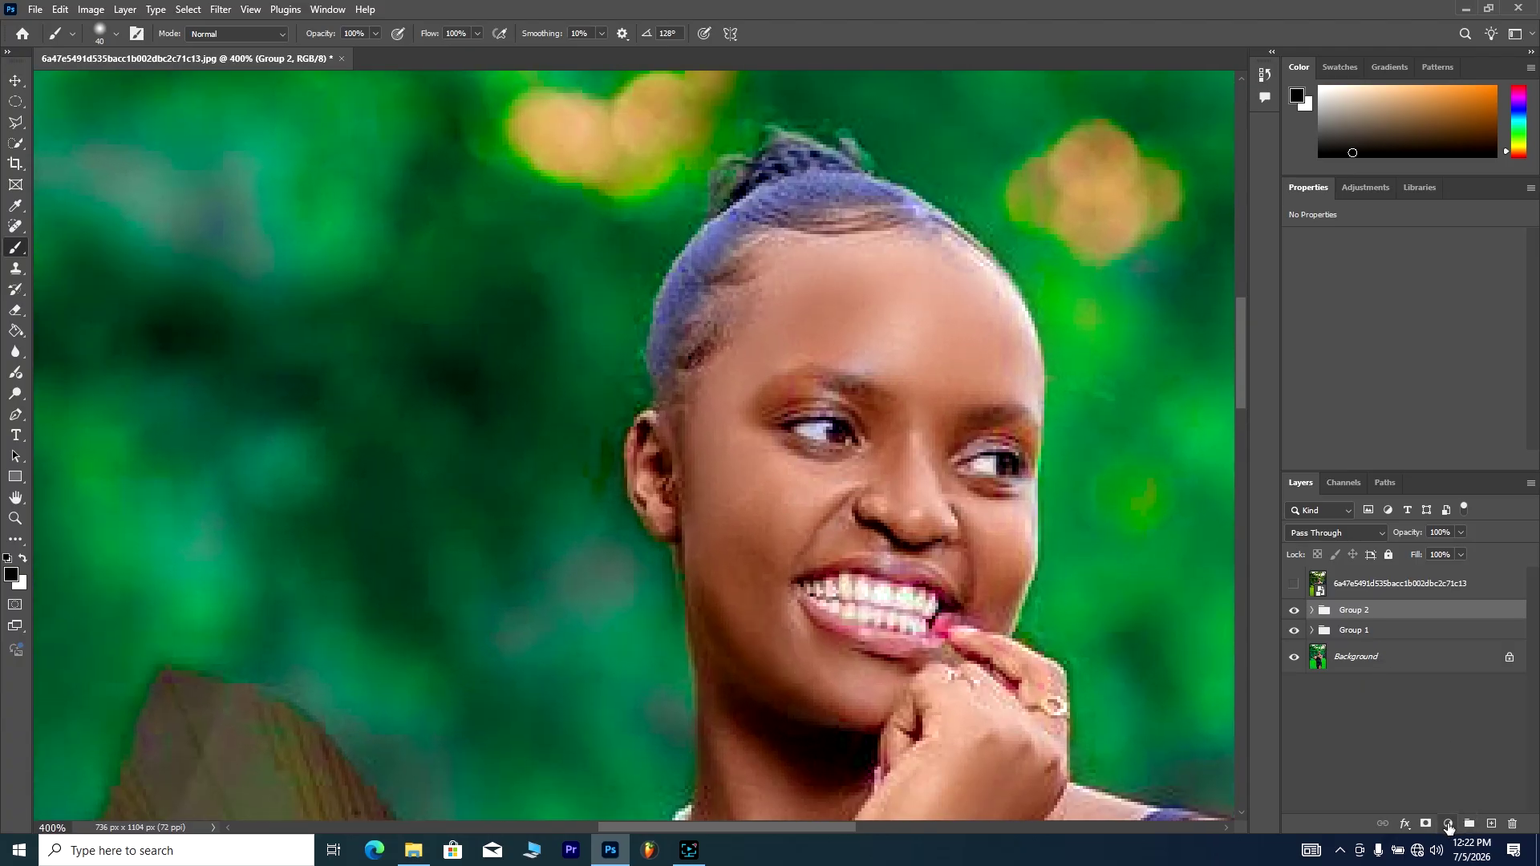
{"action": "left_click", "coordinate": [1448, 827]}
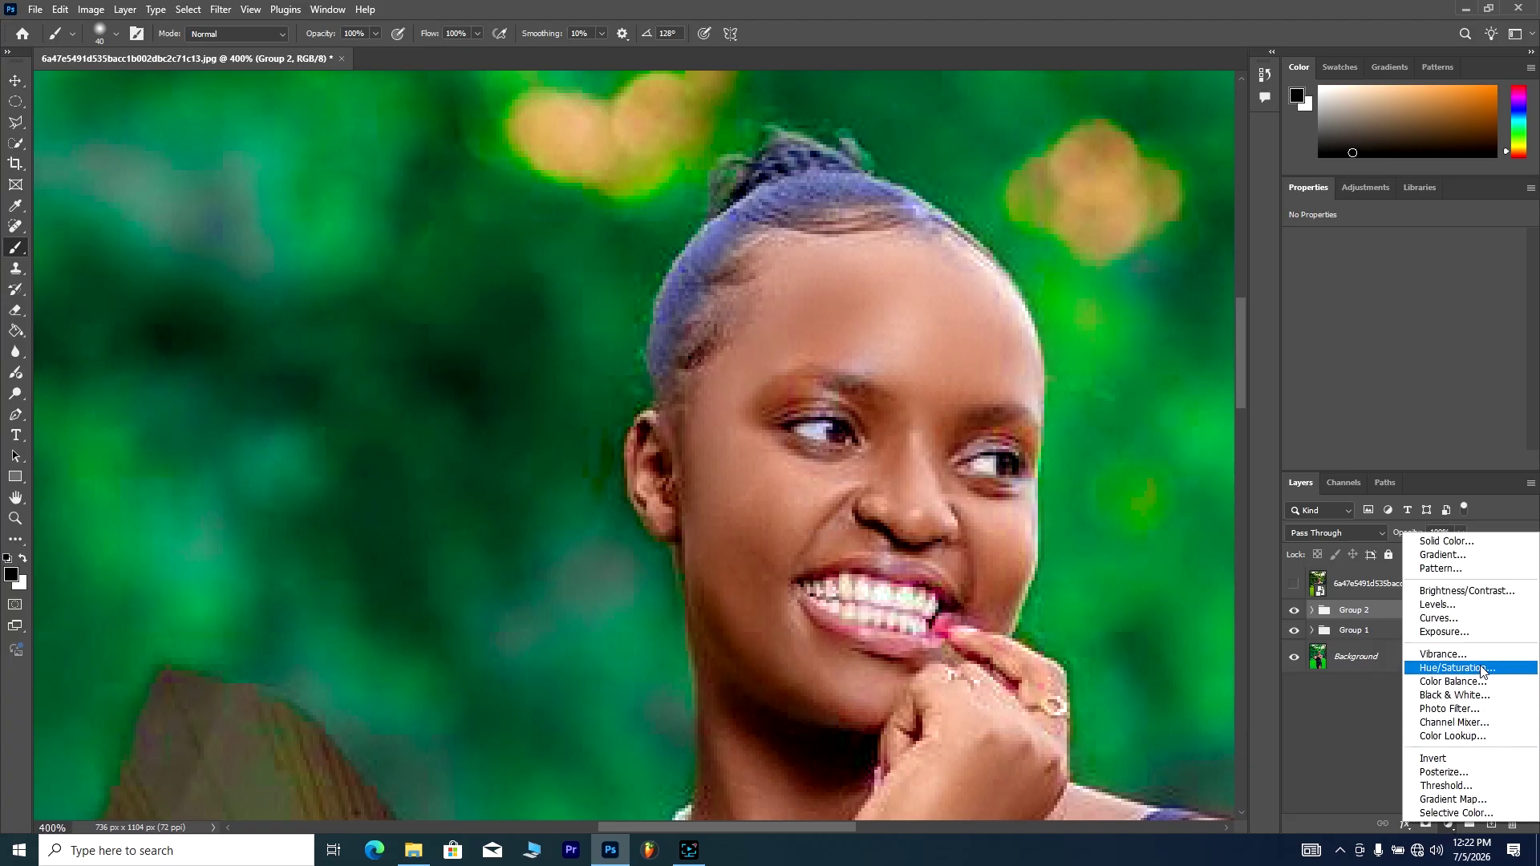
{"action": "left_click", "coordinate": [1451, 695]}
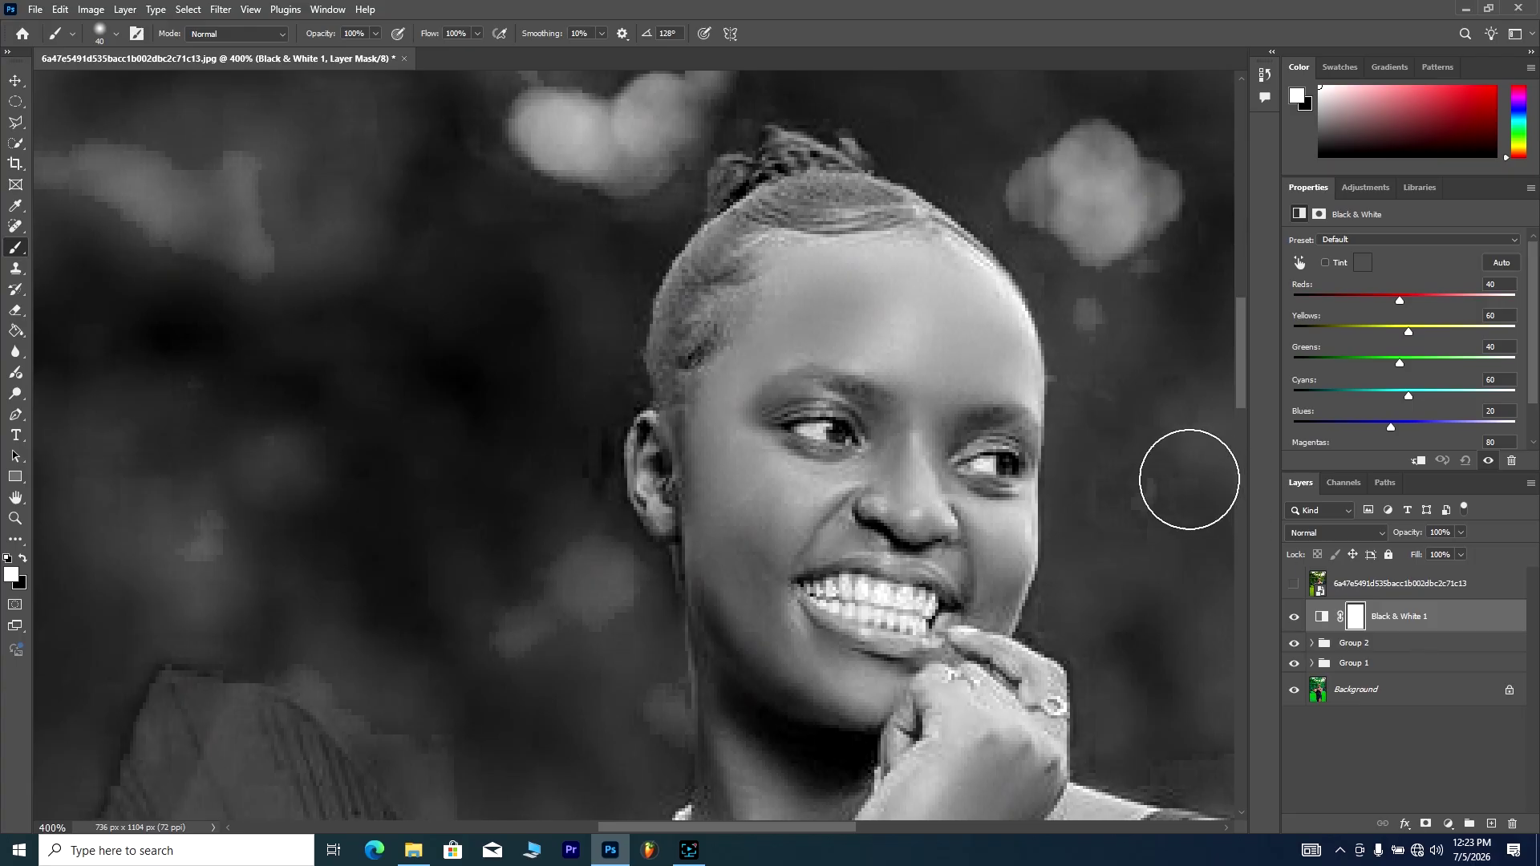
Step: Add a Photo Filter adjustment layer above the Black & White layer, set its color to blue #0032ec, and slightly reduce its density
{"action": "mouse_move", "coordinate": [1239, 341]}
{"action": "left_mouse_down"}
{"action": "mouse_move", "coordinate": [1236, 369]}
{"action": "mouse_move", "coordinate": [1245, 337]}
{"action": "mouse_move", "coordinate": [1244, 353]}
{"action": "left_mouse_up"}
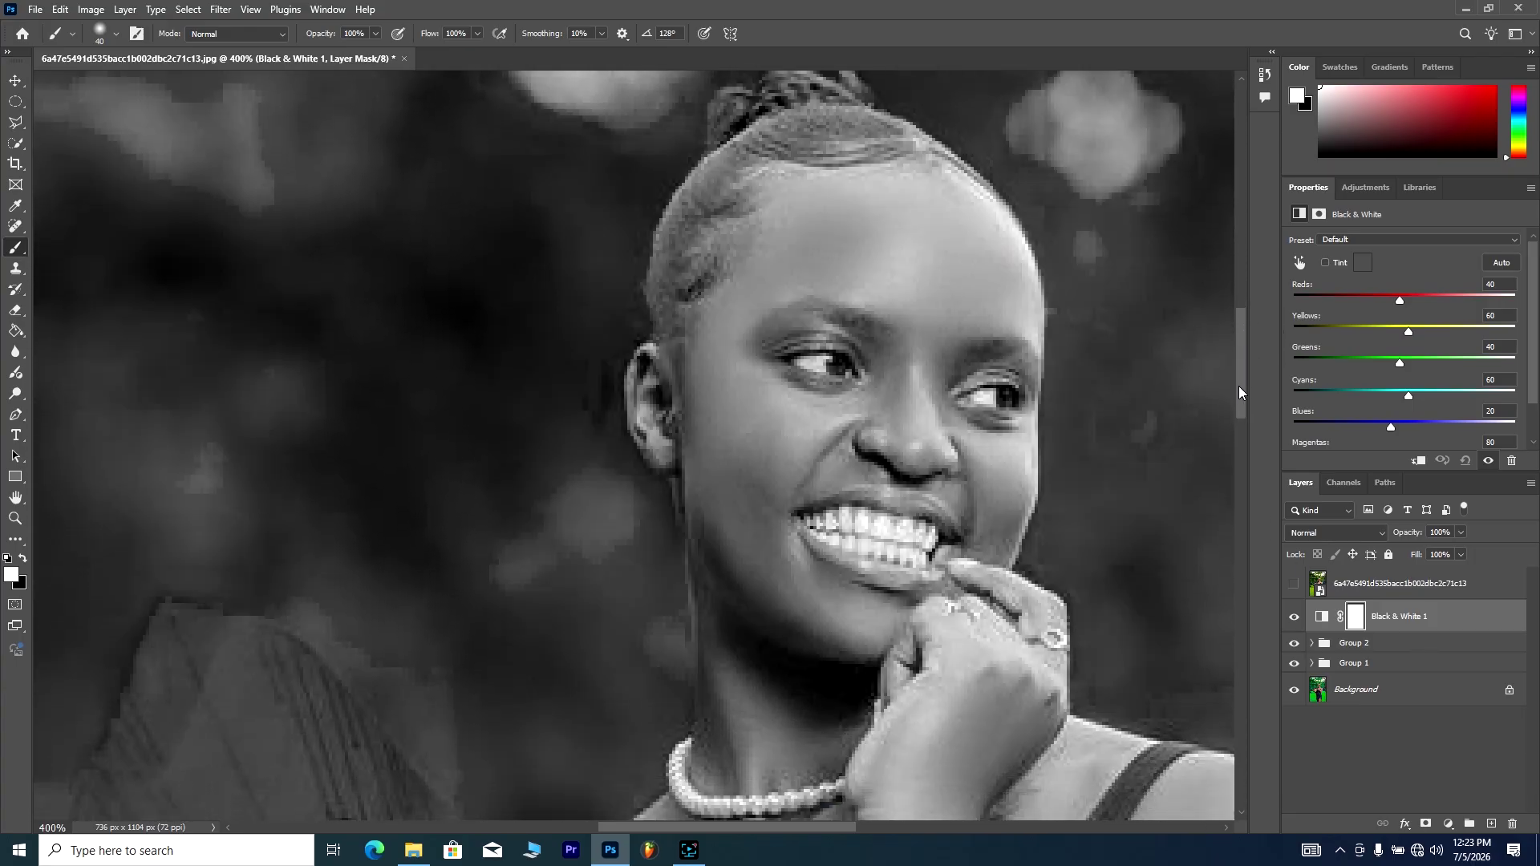
{"action": "left_click", "coordinate": [1450, 825]}
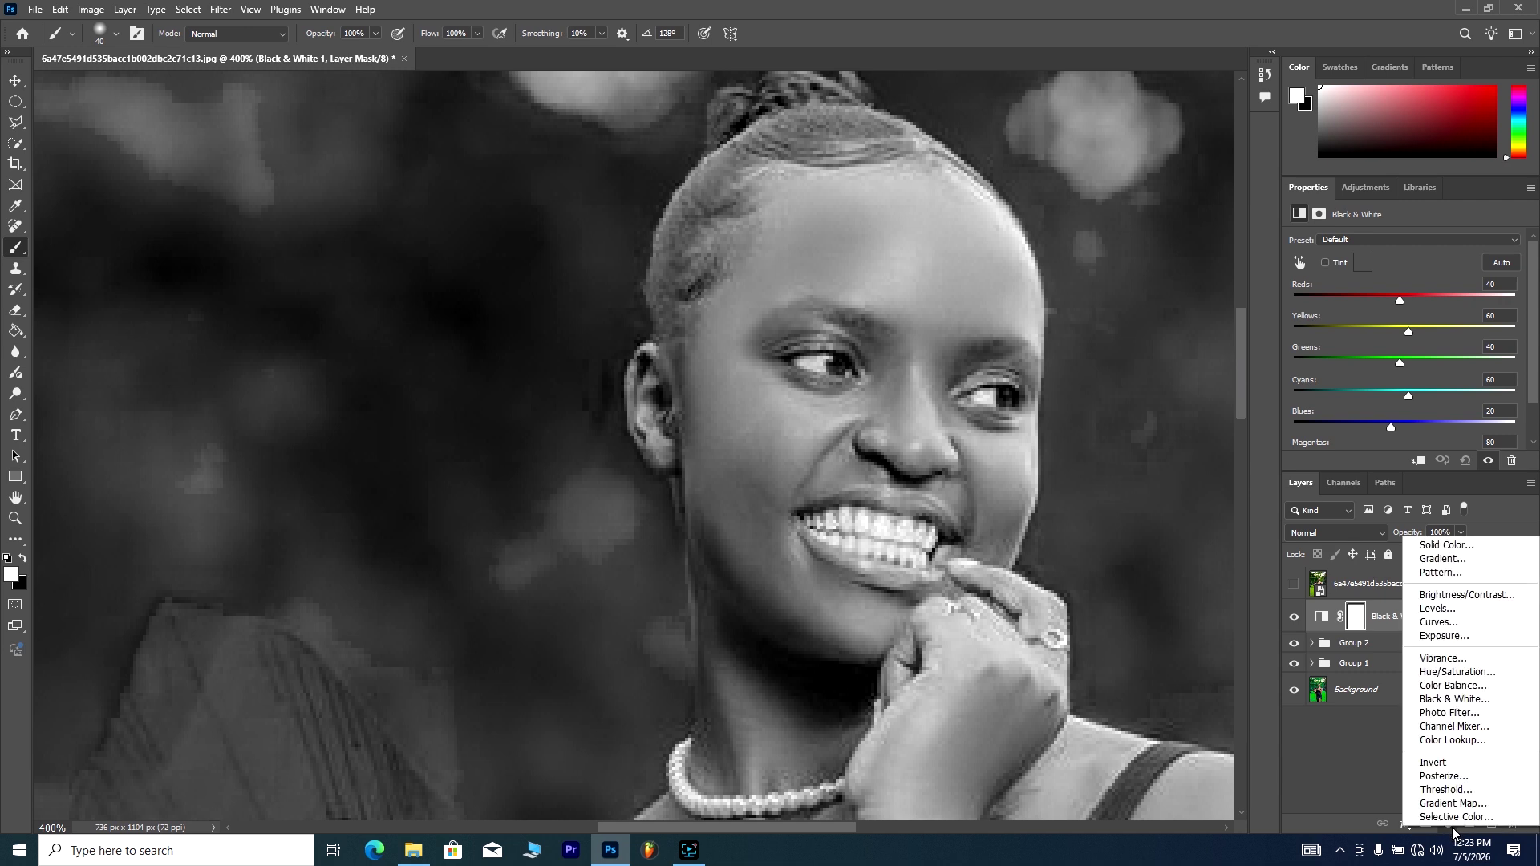
{"action": "left_click", "coordinate": [1463, 713]}
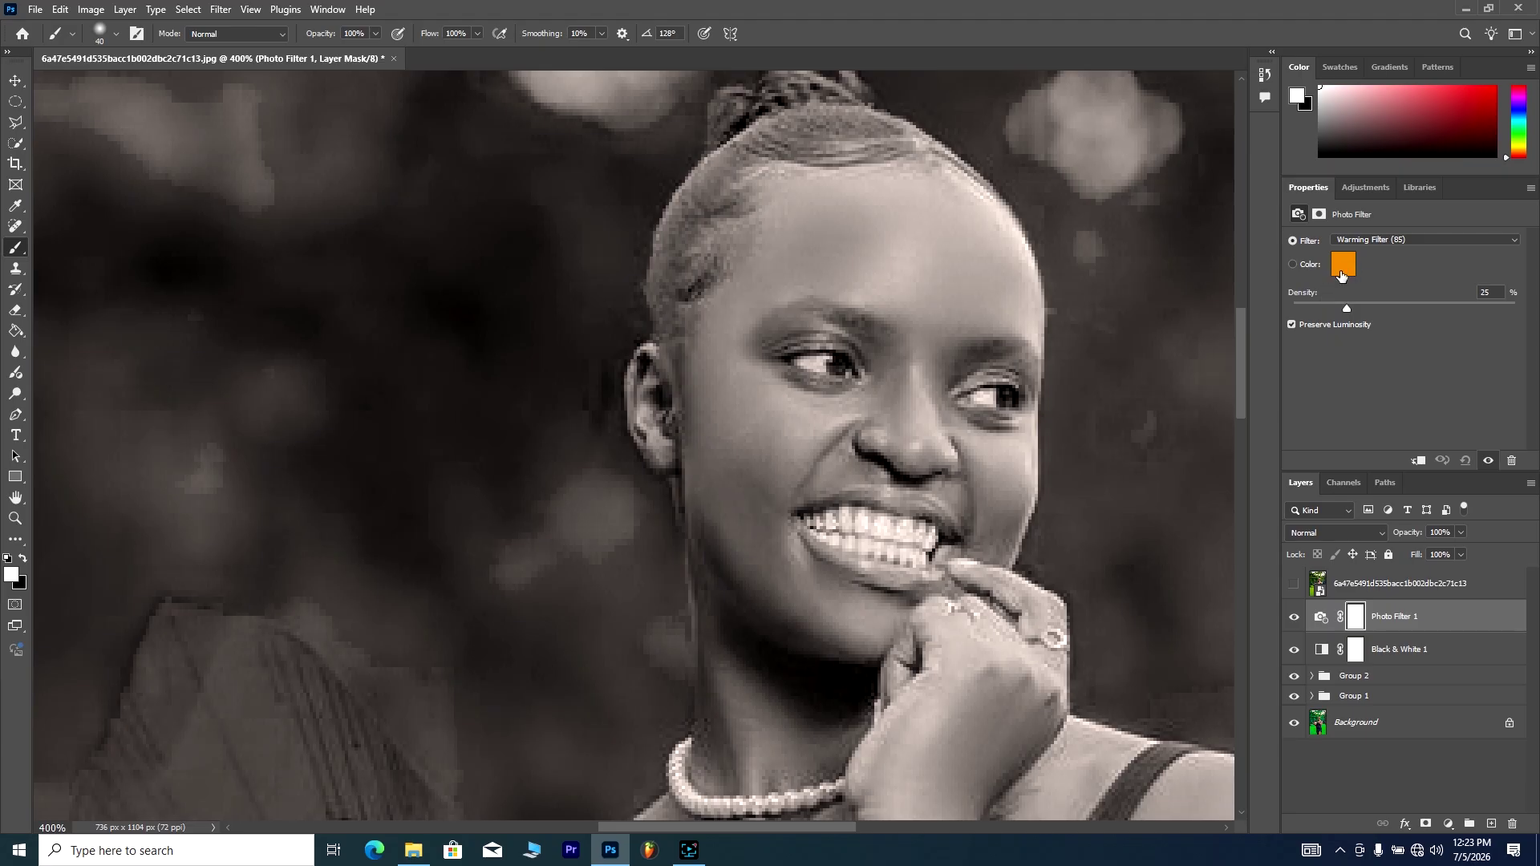
{"action": "left_click", "coordinate": [1346, 272]}
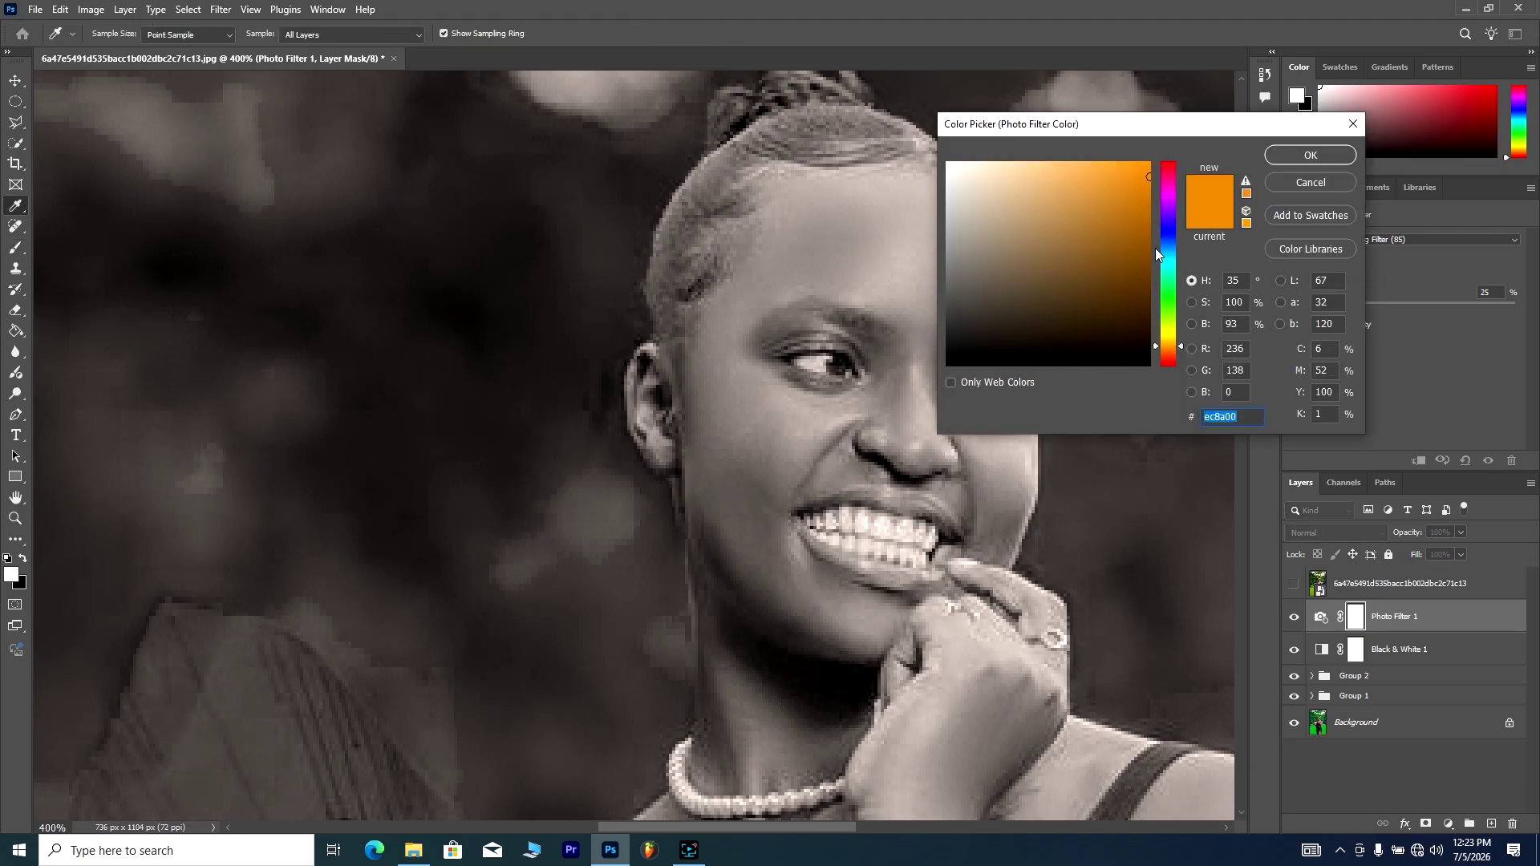
{"action": "left_click", "coordinate": [1170, 240]}
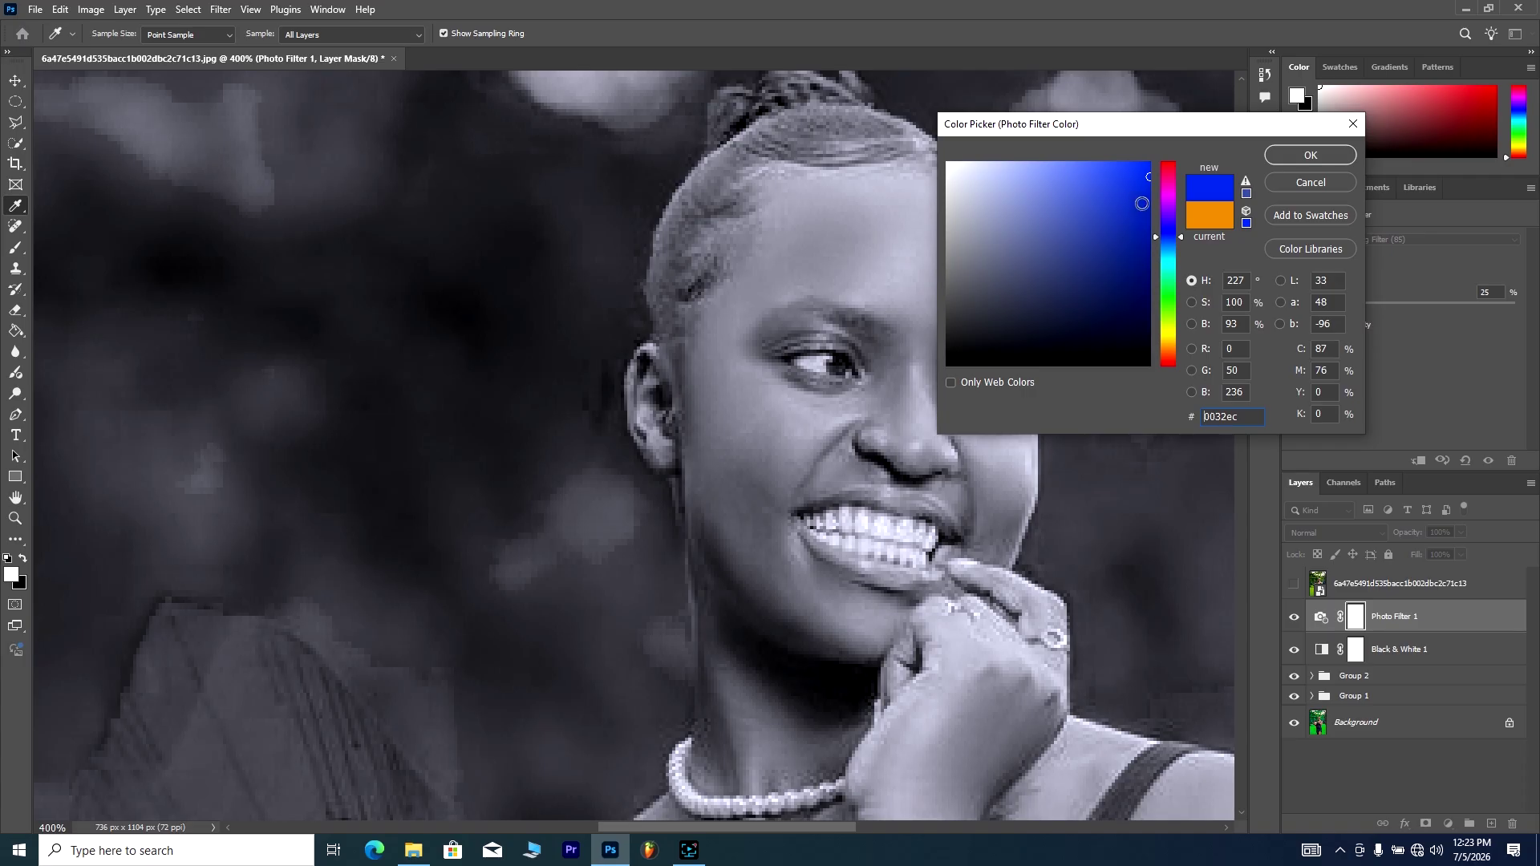
{"action": "left_click", "coordinate": [1311, 155]}
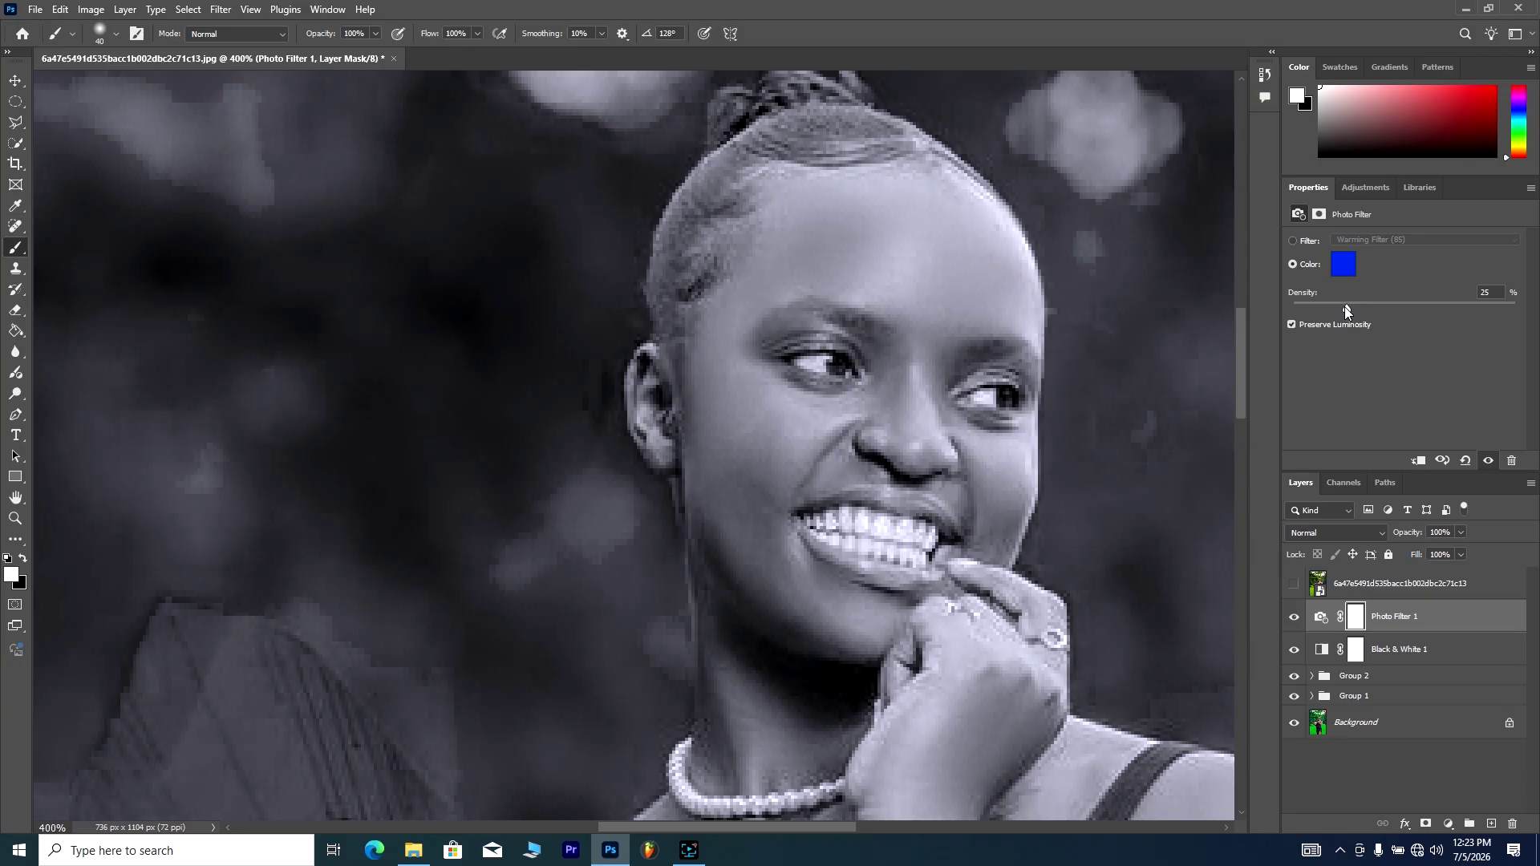
{"action": "left_click_drag", "start_coordinate": [1346, 309], "coordinate": [1337, 325]}
{"action": "left_click_drag", "start_coordinate": [1337, 320], "coordinate": [1339, 323]}
Step: Group the Photo Filter and Black & White layers, and give the group a layer mask inverted to black
{"action": "left_click", "coordinate": [1427, 658]}
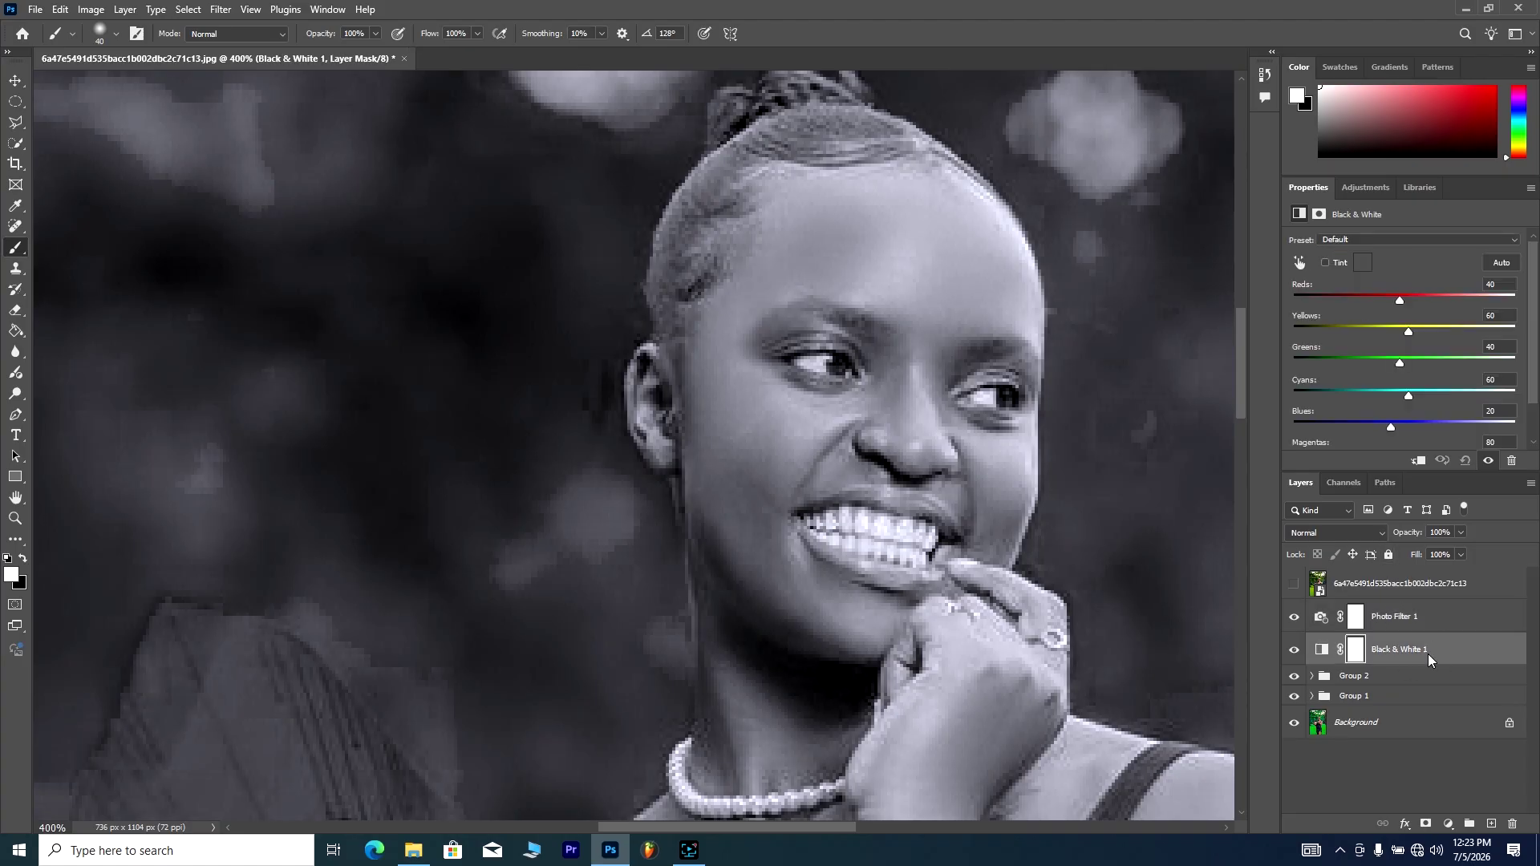
{"action": "left_click", "coordinate": [1433, 616], "text": "shift"}
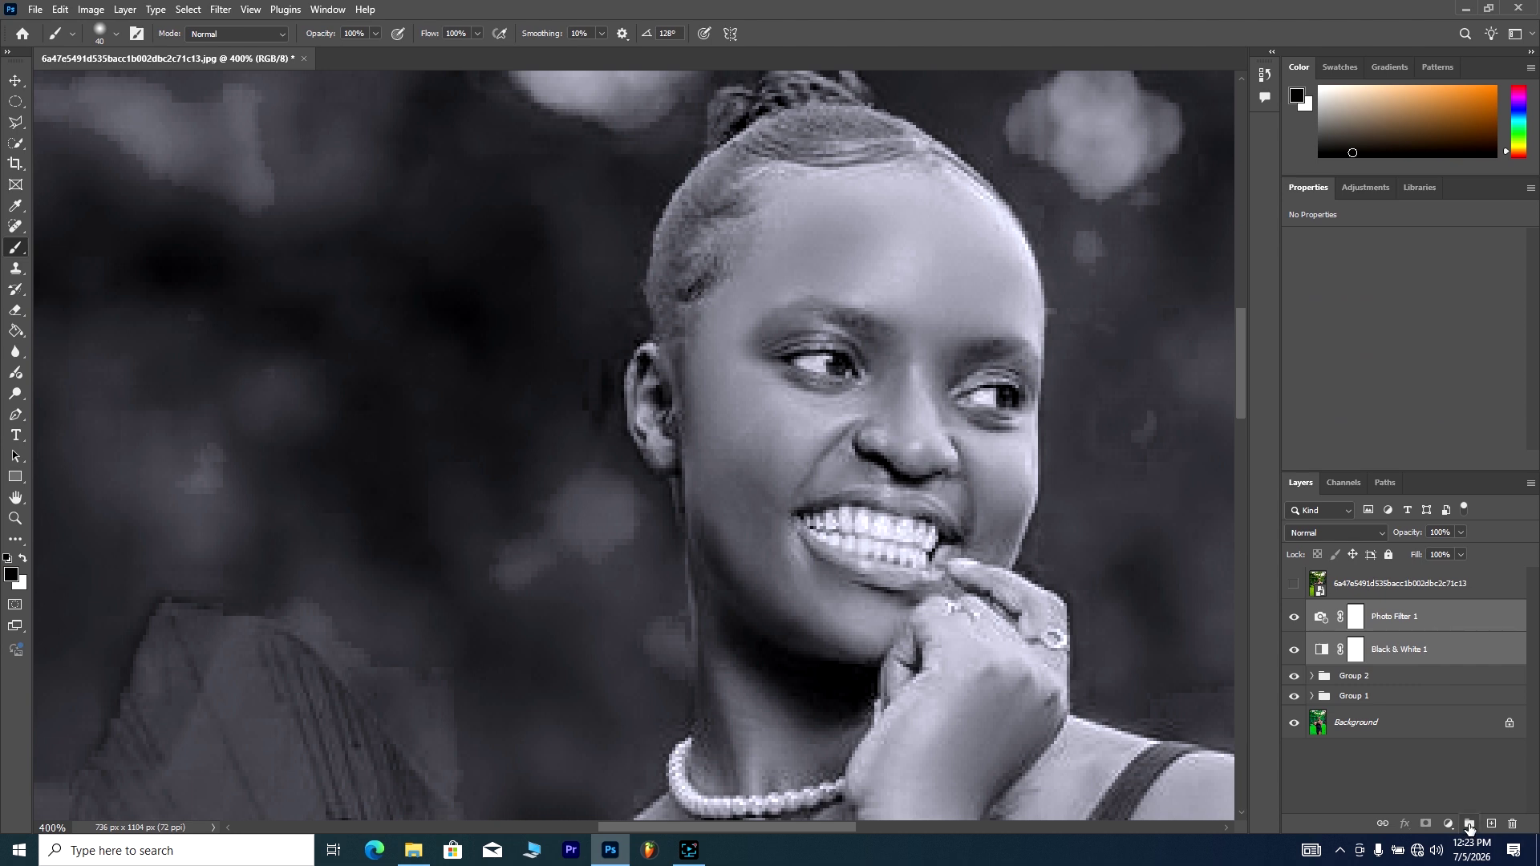
{"action": "left_click", "coordinate": [1470, 826]}
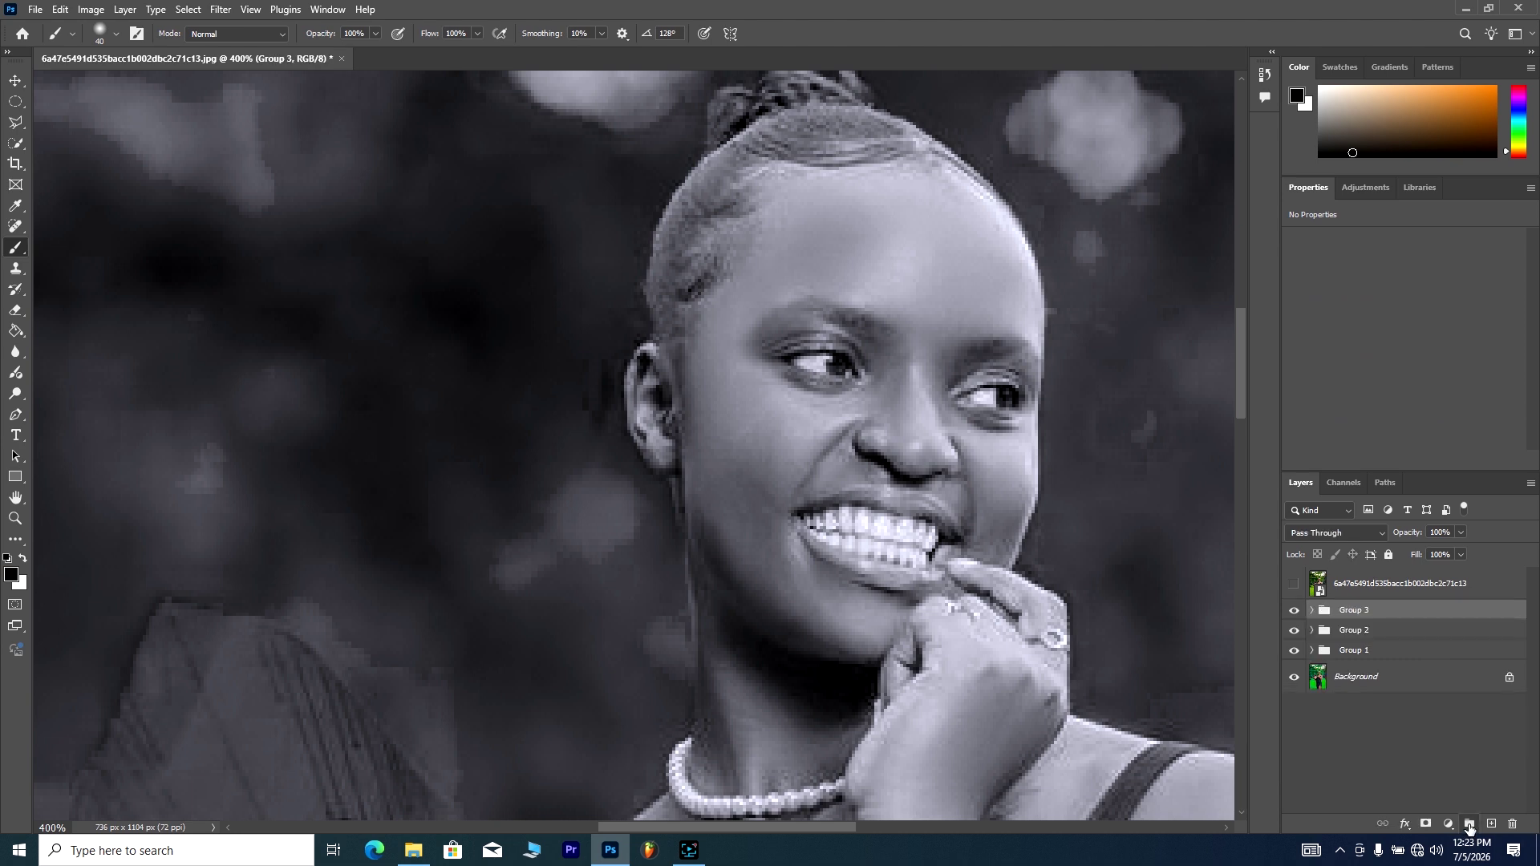
{"action": "left_click", "coordinate": [1313, 611]}
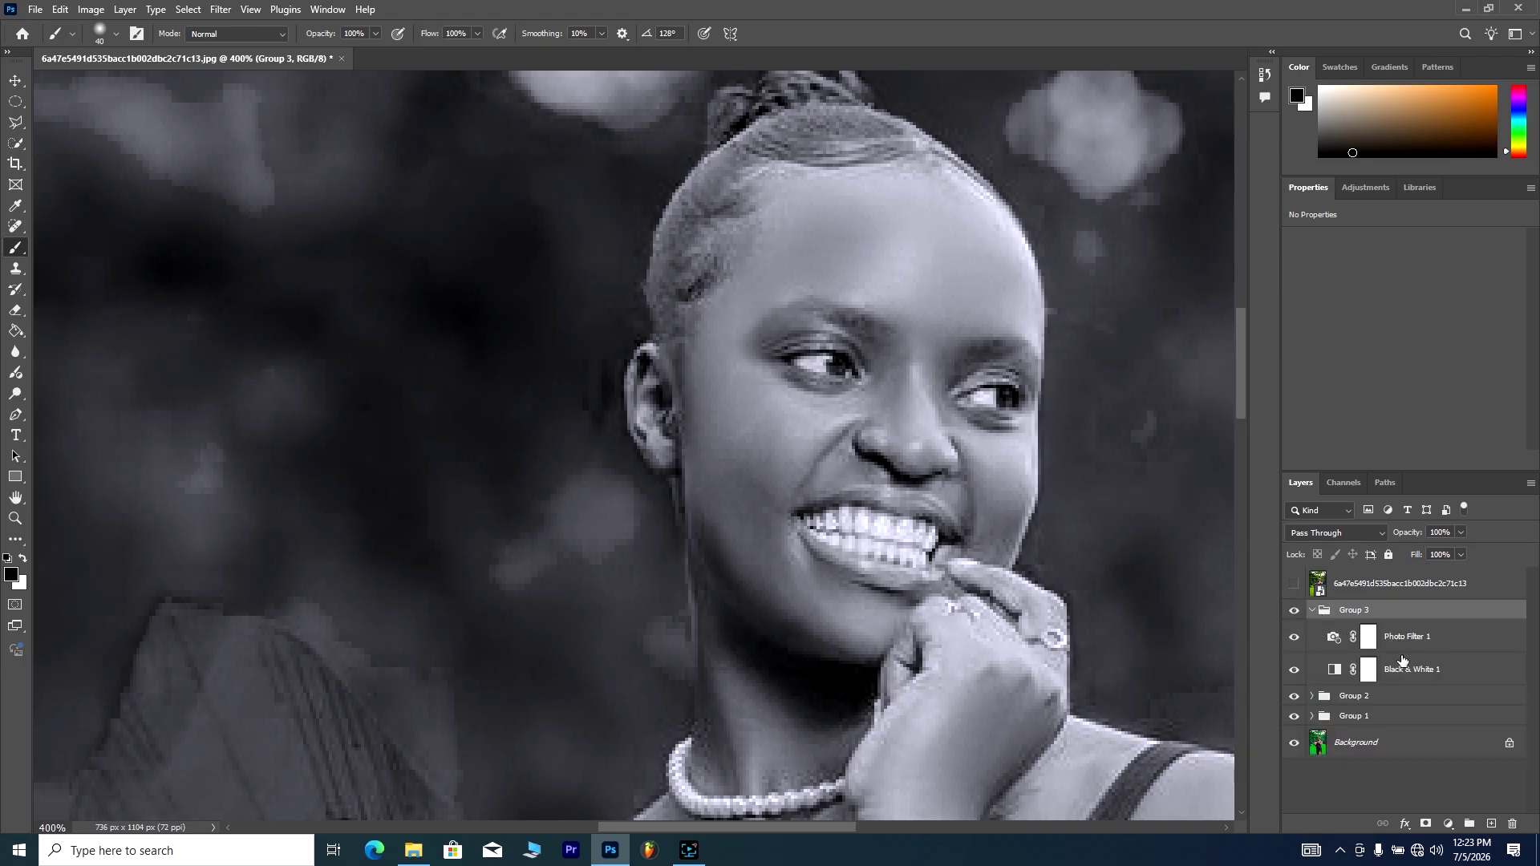
{"action": "left_click", "coordinate": [1312, 612]}
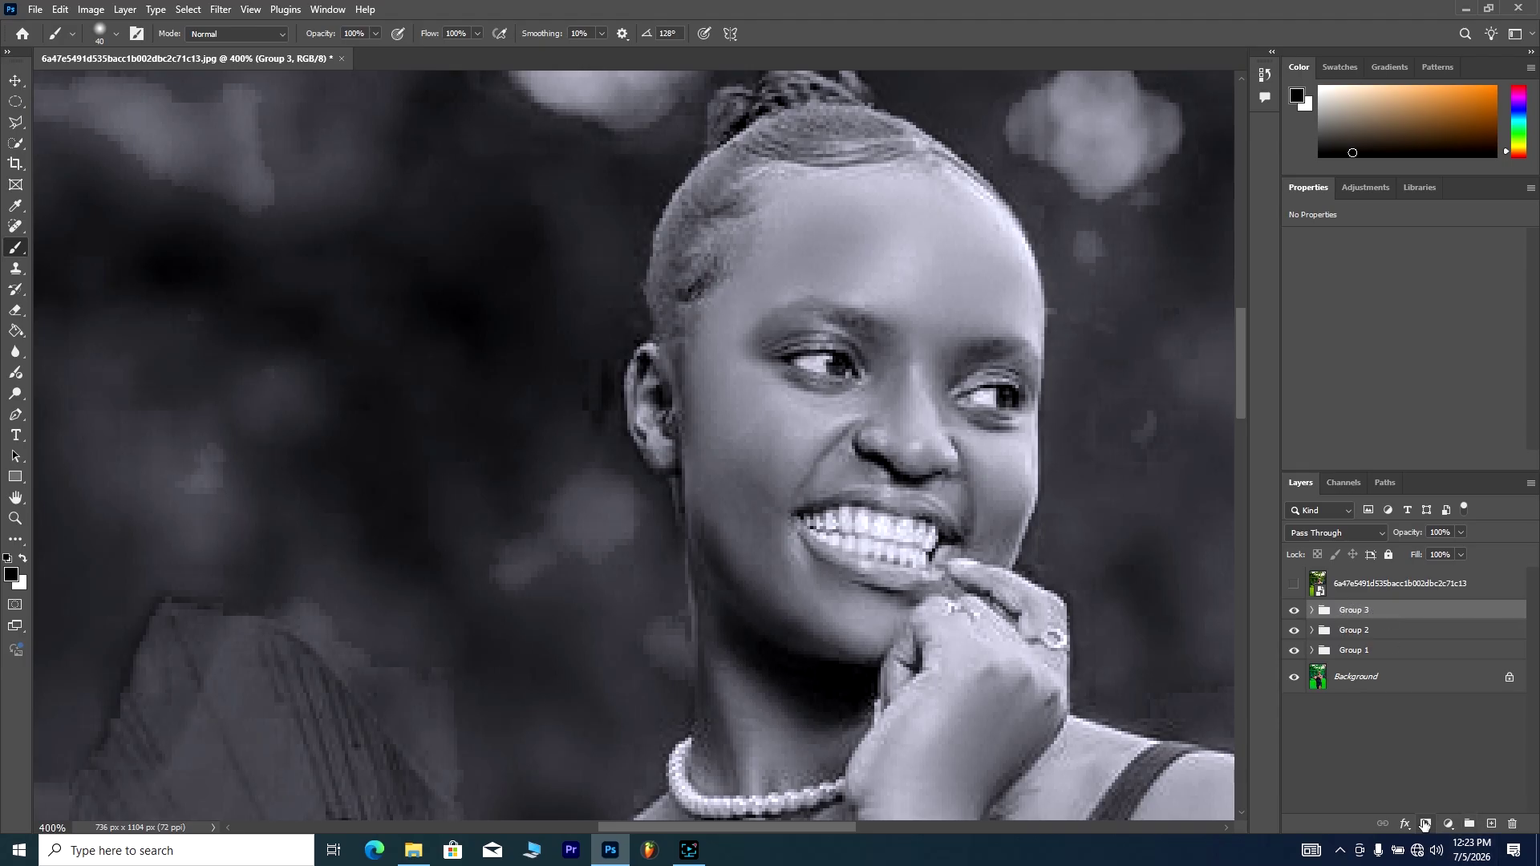
{"action": "left_click", "coordinate": [1426, 825]}
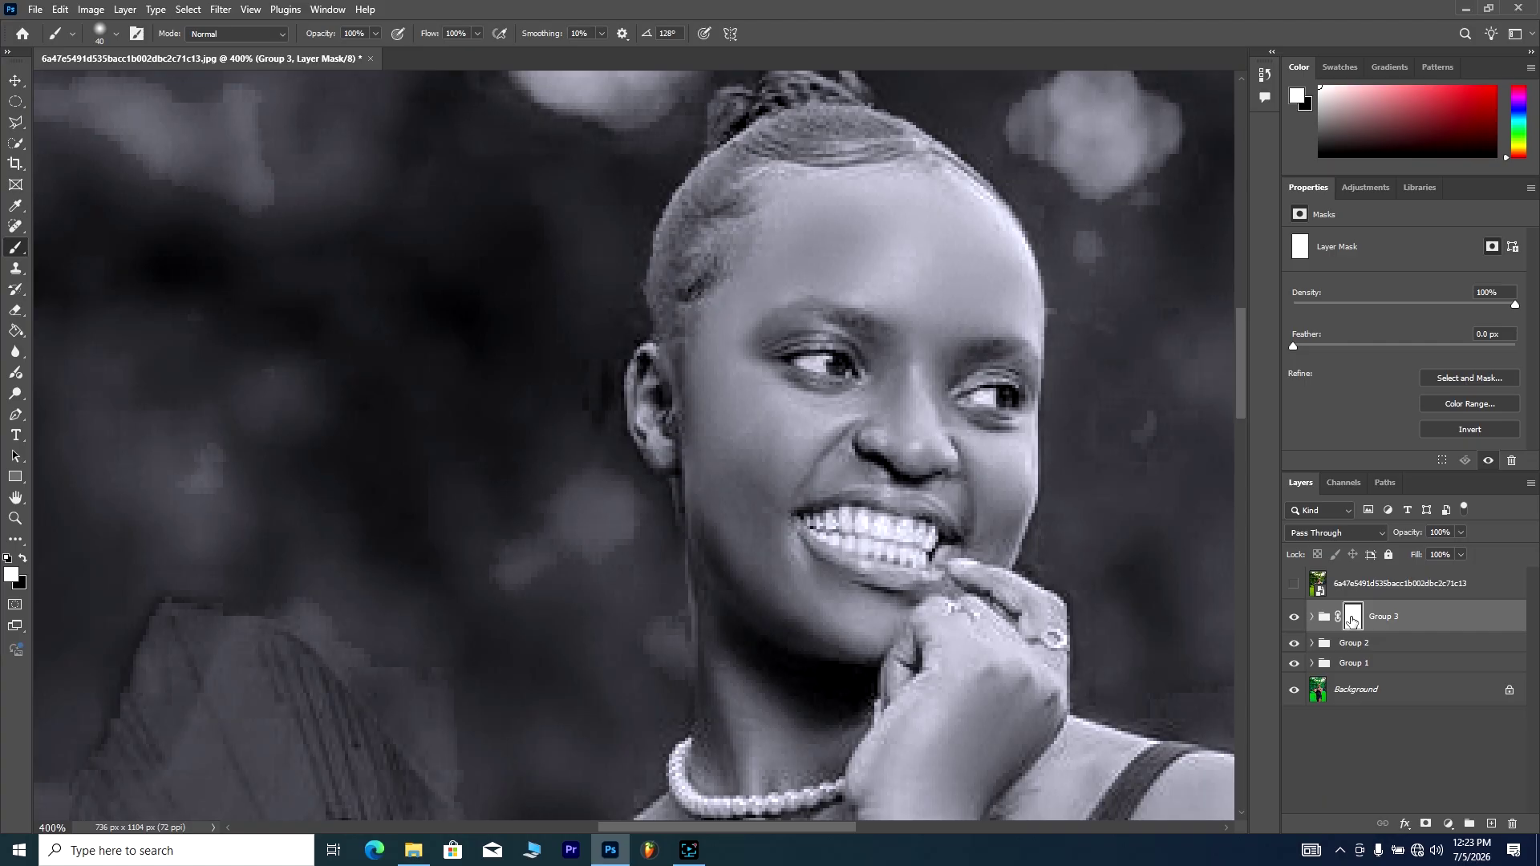
{"action": "key", "text": "ctrl+i"}
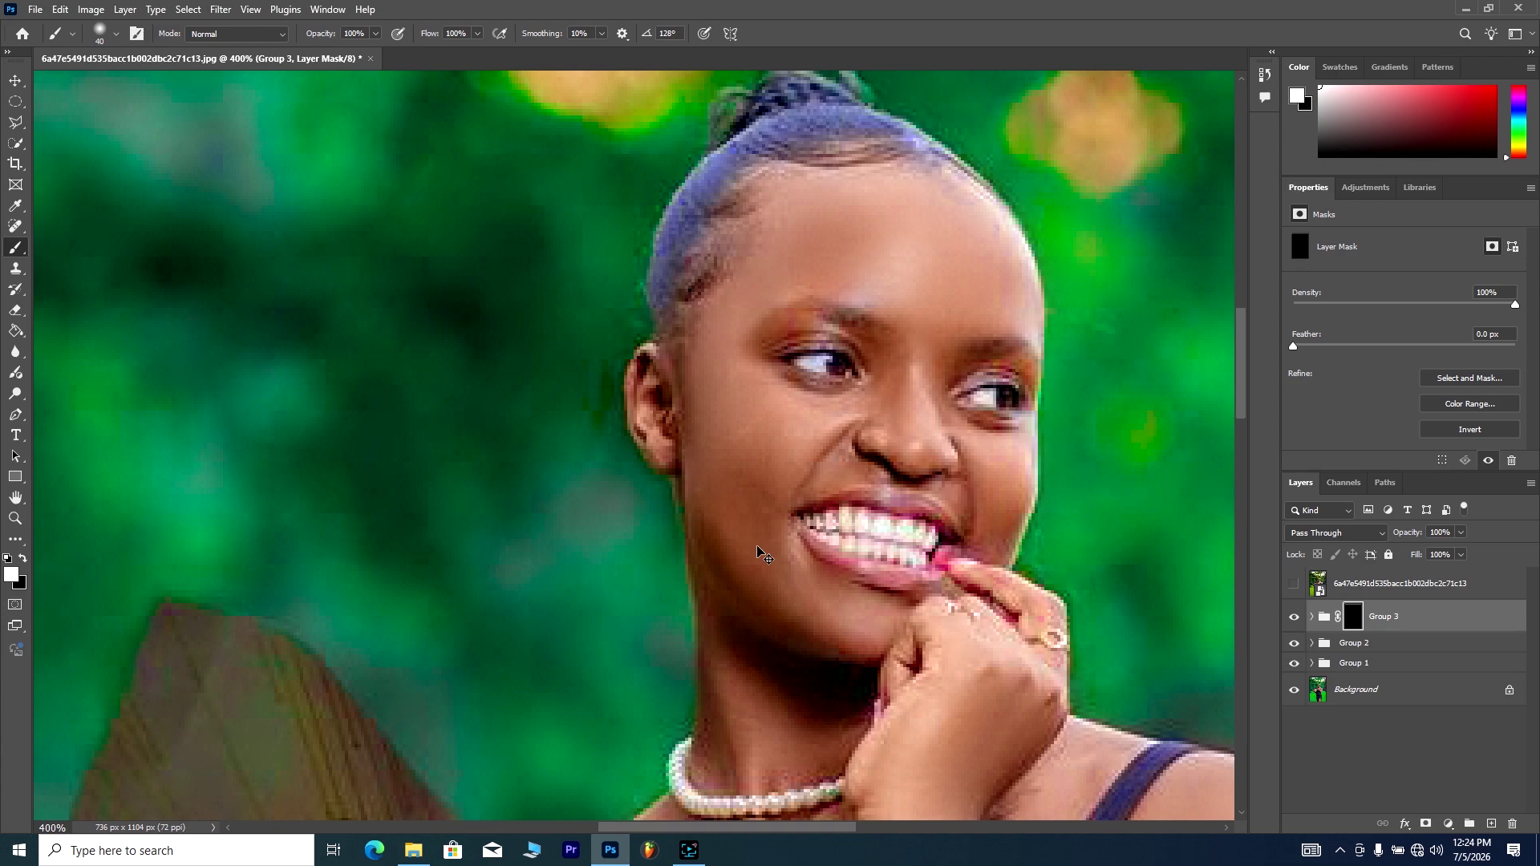
Step: Reduce the soft round brush to 6 px and paint white on the group's mask over the whites of both eyes
{"action": "scroll", "coordinate": [758, 550], "scroll_direction": "up", "scroll_amount": 3}
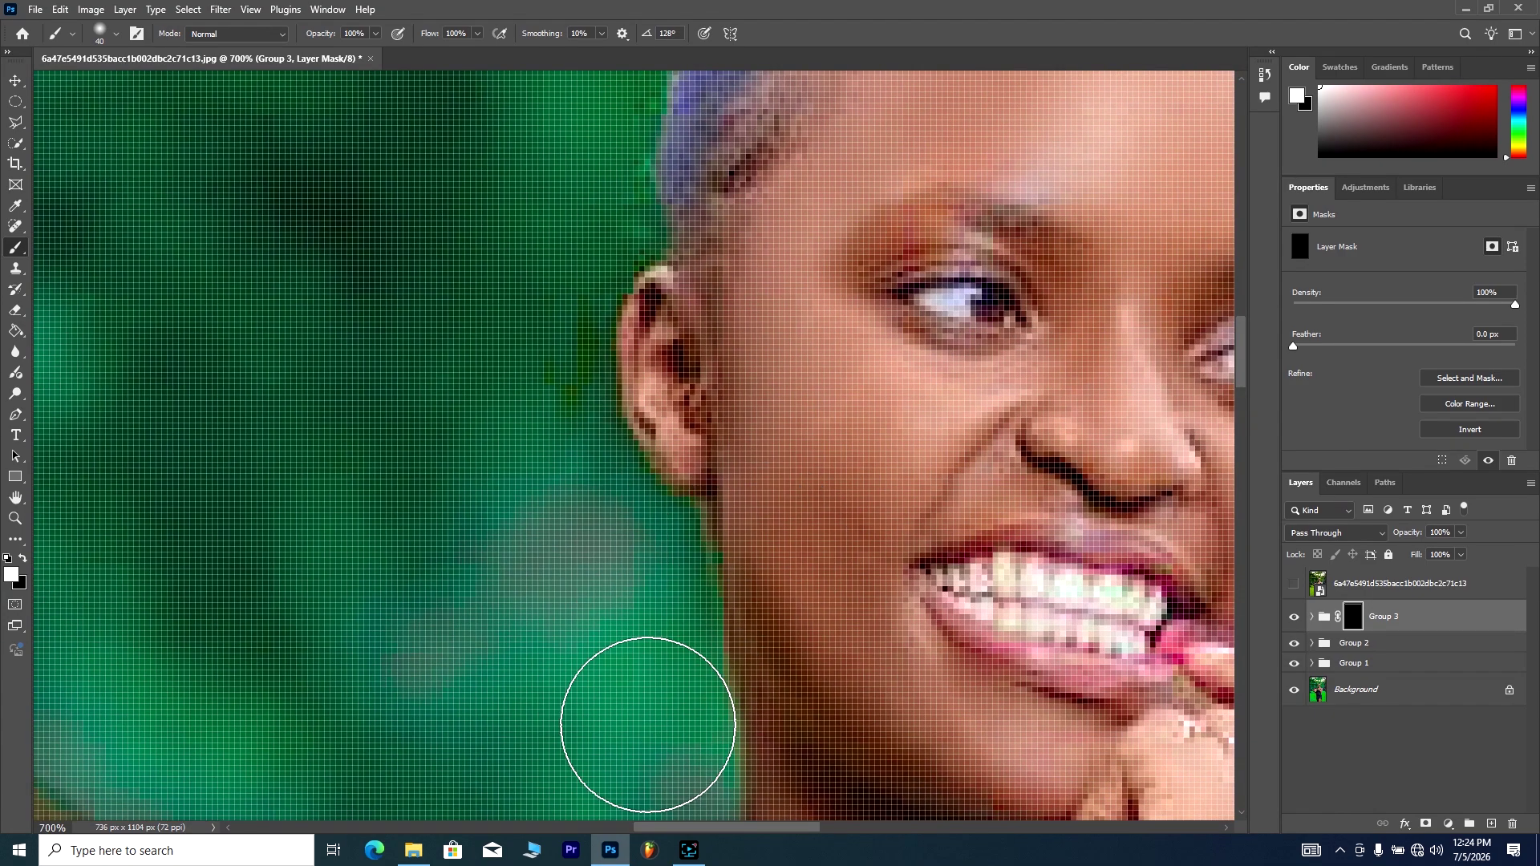
{"action": "left_click_drag", "start_coordinate": [685, 830], "coordinate": [739, 827]}
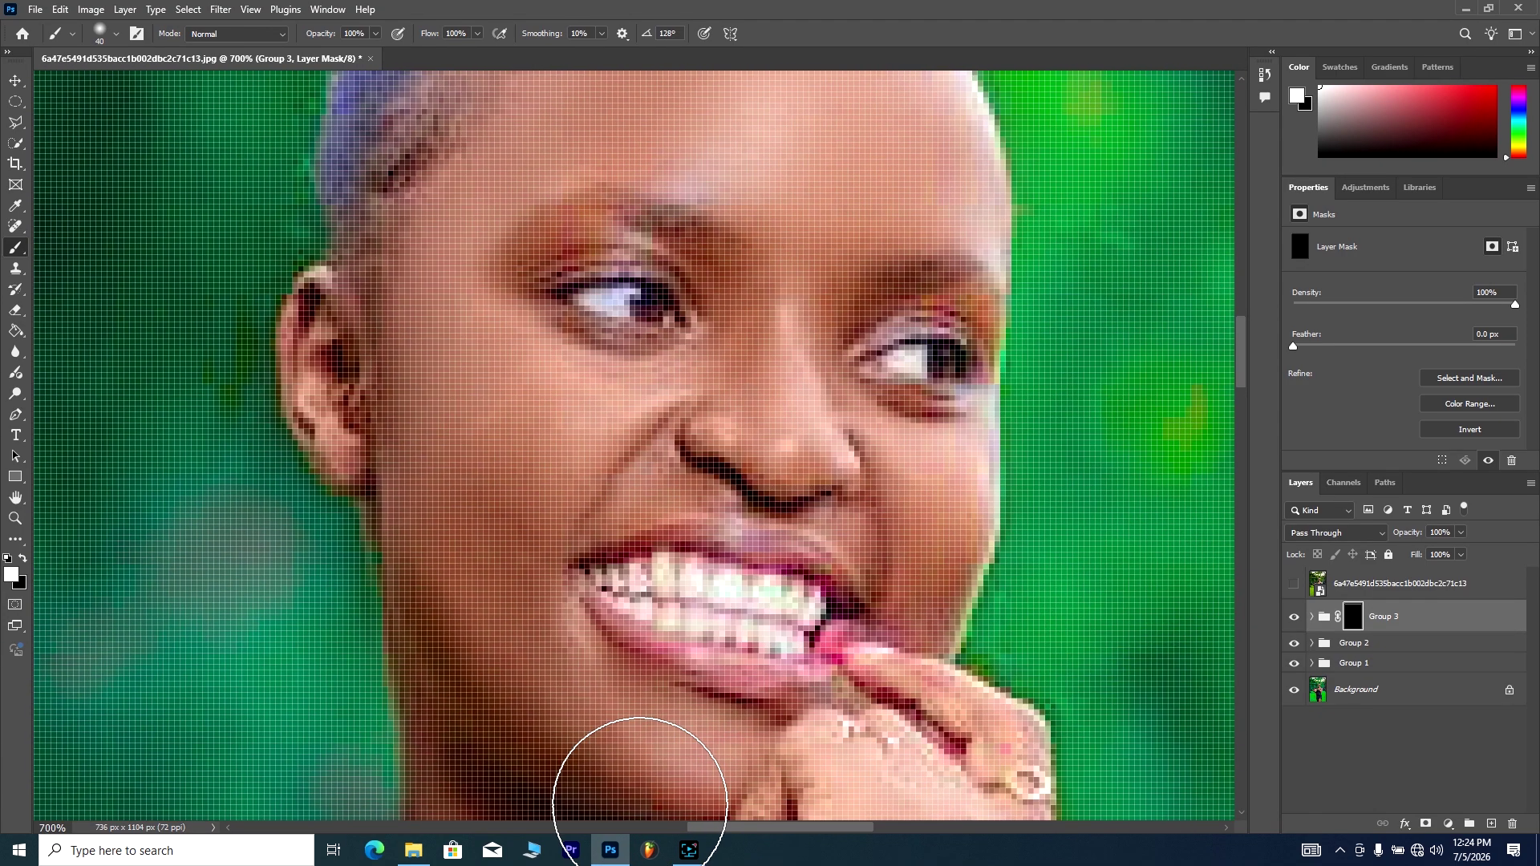
{"action": "scroll", "coordinate": [454, 673], "scroll_direction": "up", "scroll_amount": 3}
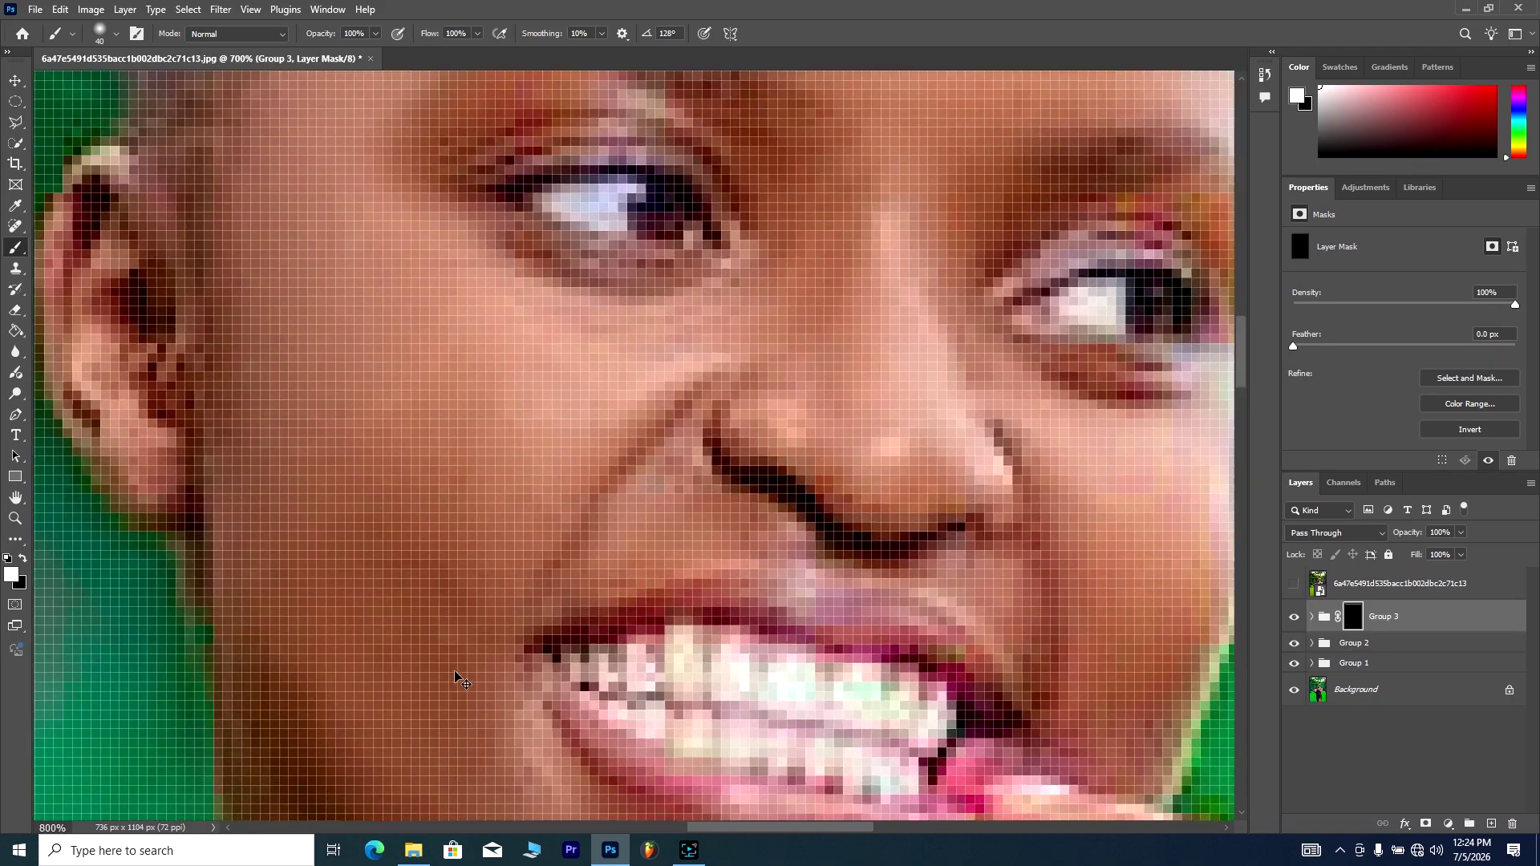
{"action": "scroll", "coordinate": [455, 672], "scroll_direction": "down", "scroll_amount": 3}
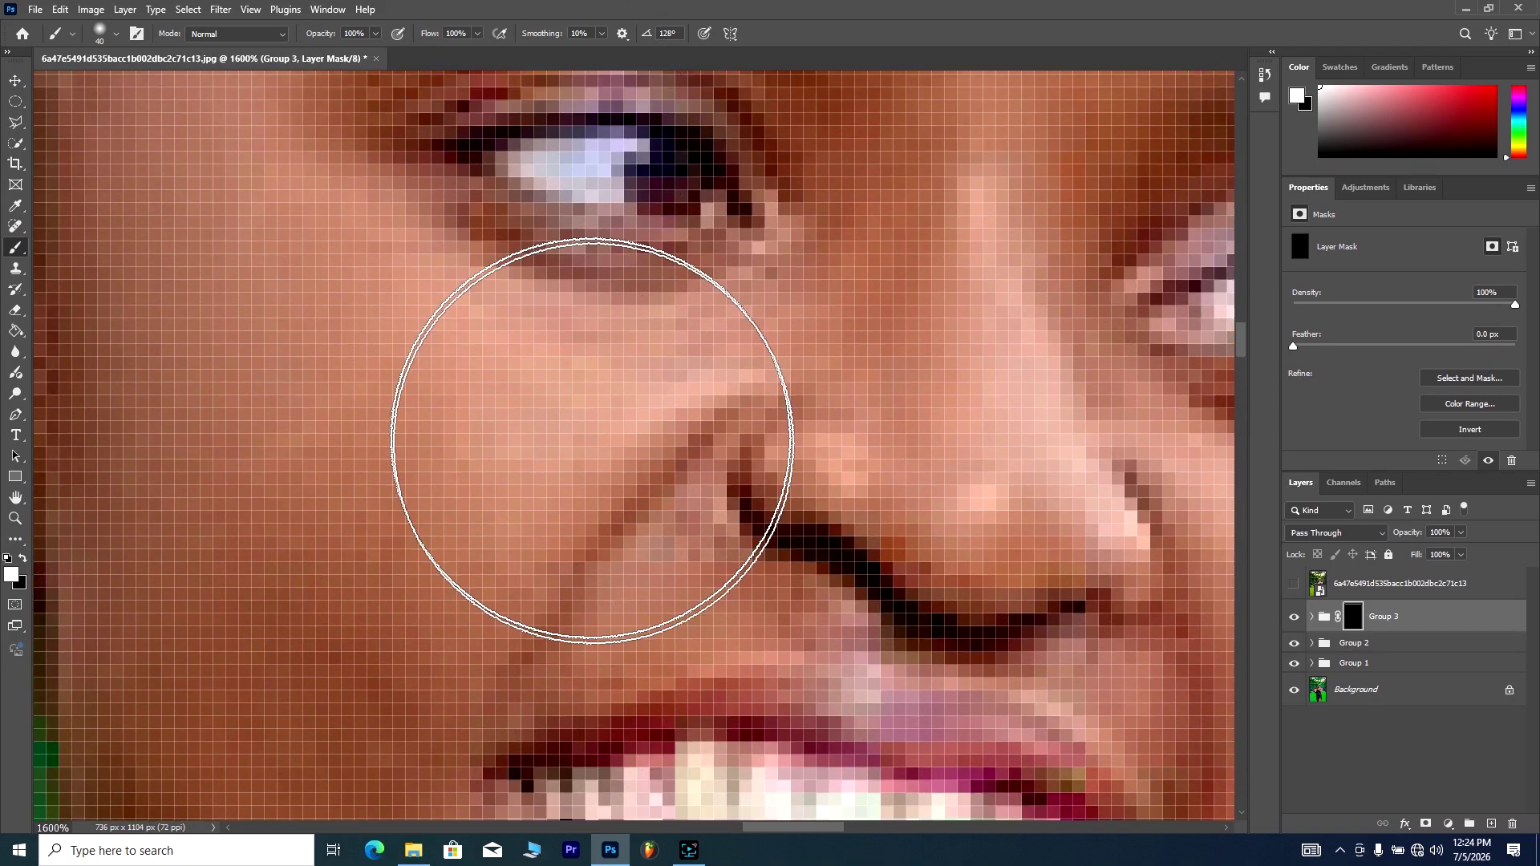
{"action": "scroll", "coordinate": [592, 440], "scroll_direction": "up", "scroll_amount": 3}
{"action": "right_click", "coordinate": [530, 398]}
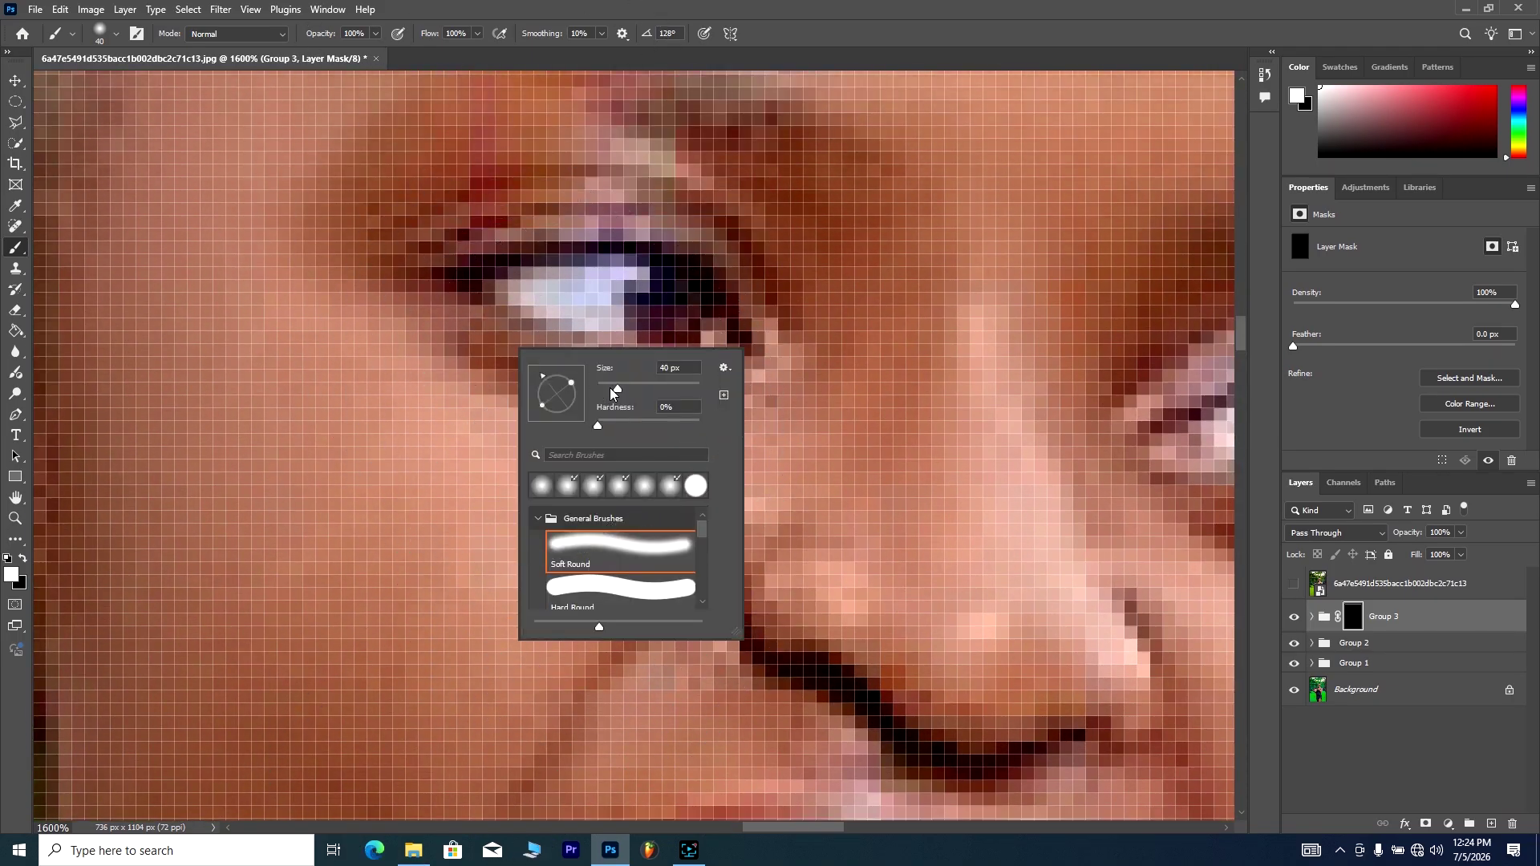
{"action": "left_click_drag", "start_coordinate": [604, 392], "coordinate": [595, 392]}
{"action": "left_click", "coordinate": [600, 391]}
{"action": "mouse_move", "coordinate": [628, 286]}
{"action": "left_mouse_down"}
{"action": "mouse_move", "coordinate": [608, 264]}
{"action": "mouse_move", "coordinate": [551, 275]}
{"action": "mouse_move", "coordinate": [556, 299]}
{"action": "mouse_move", "coordinate": [624, 286]}
{"action": "mouse_move", "coordinate": [590, 317]}
{"action": "mouse_move", "coordinate": [610, 287]}
{"action": "left_mouse_up"}
{"action": "key", "text": "ctrl+minus"}
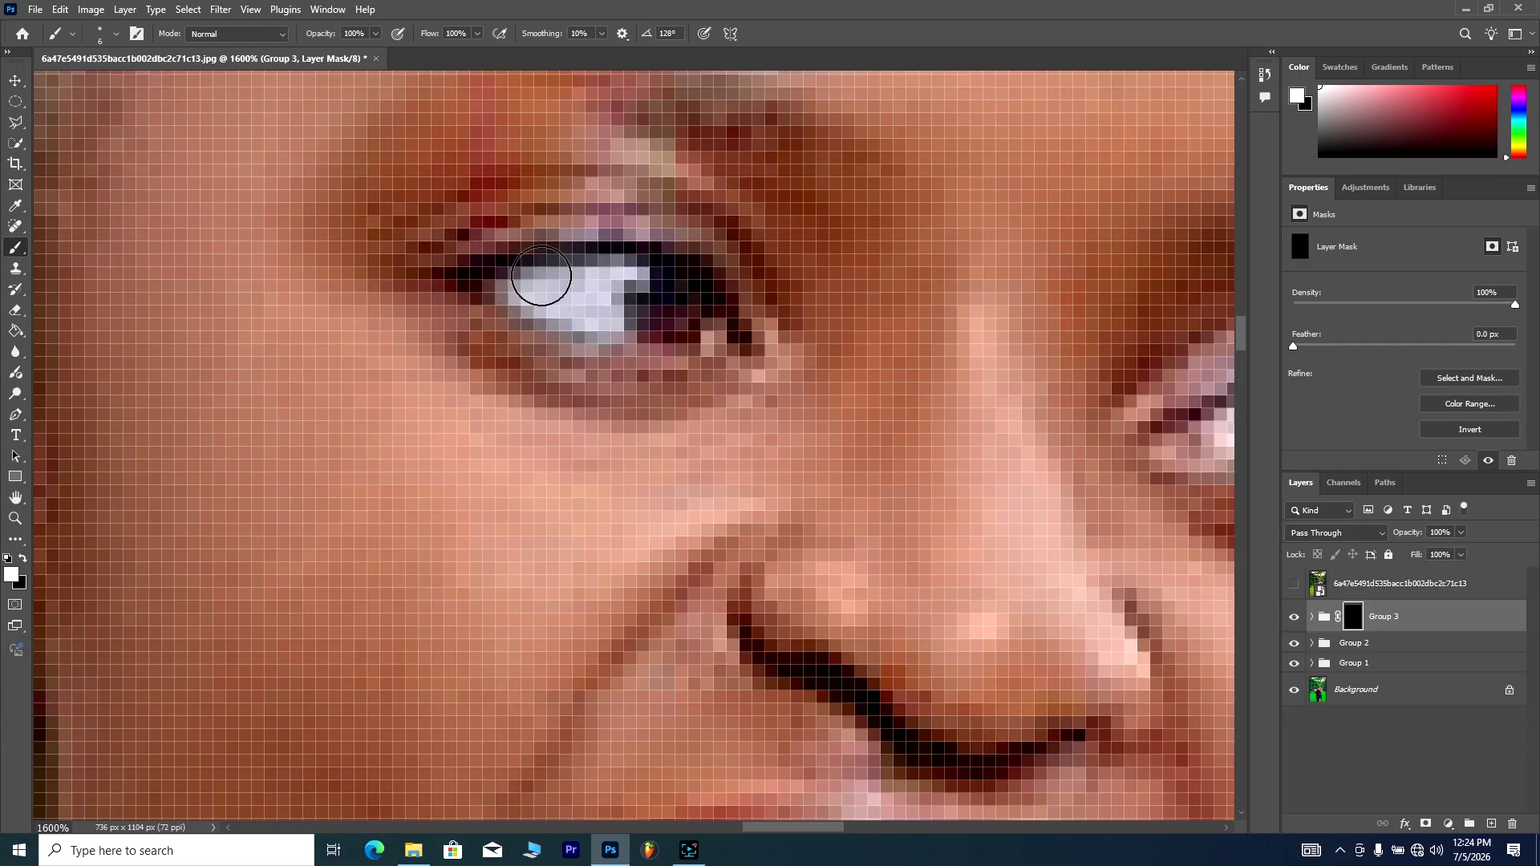
{"action": "key", "text": "ctrl+minus"}
{"action": "key", "text": "ctrl+minus"}
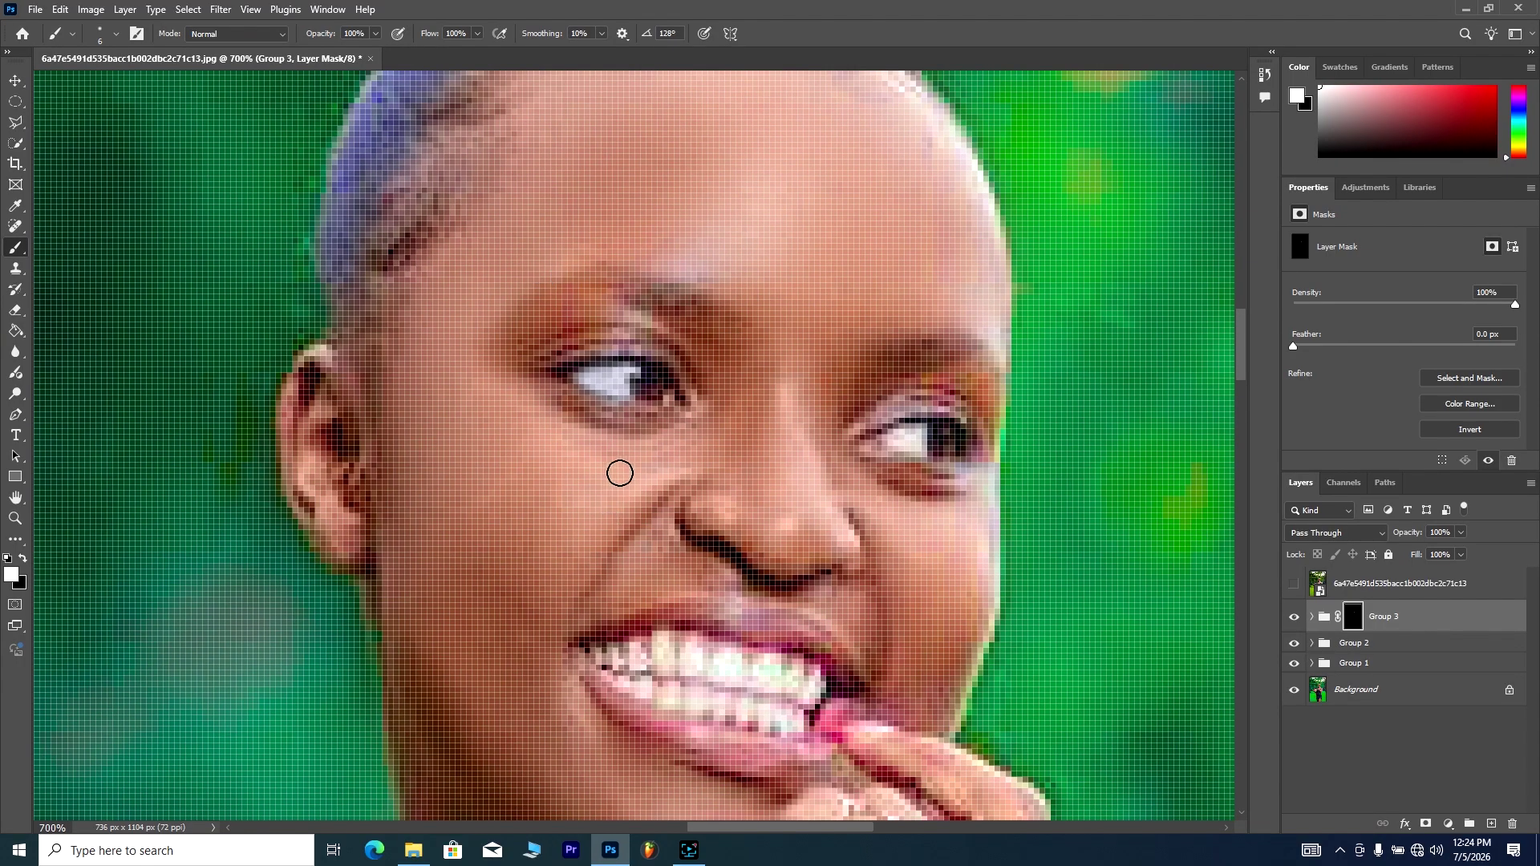
{"action": "mouse_move", "coordinate": [920, 428]}
{"action": "left_mouse_down"}
{"action": "mouse_move", "coordinate": [922, 453]}
{"action": "mouse_move", "coordinate": [887, 449]}
{"action": "mouse_move", "coordinate": [903, 437]}
{"action": "left_mouse_up"}
Step: Paint white on the group's mask across the upper and lower teeth
{"action": "scroll", "coordinate": [883, 445], "scroll_direction": "down", "scroll_amount": 1}
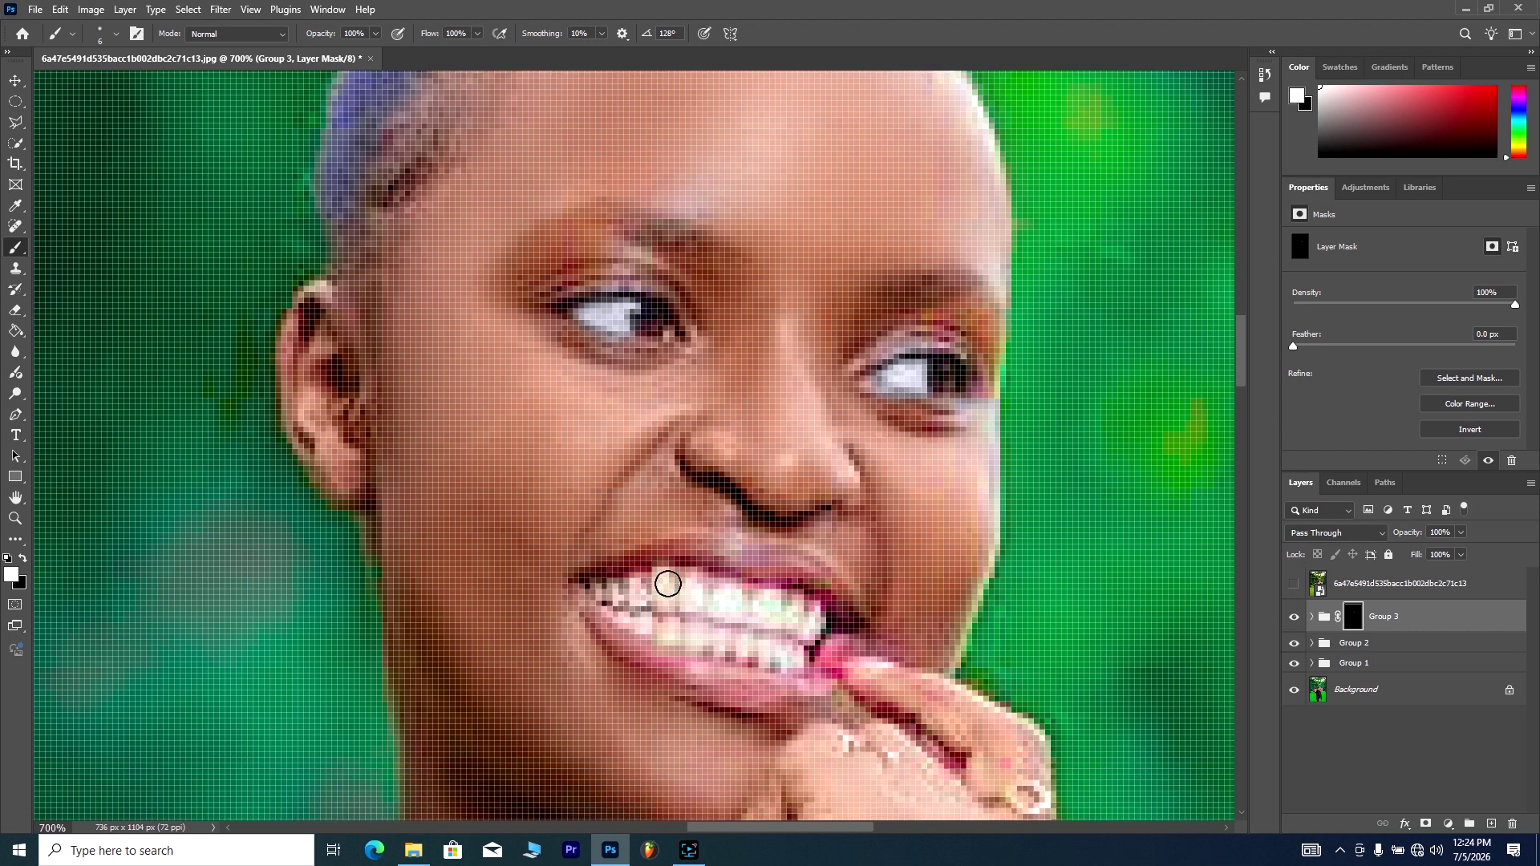
{"action": "mouse_move", "coordinate": [670, 585]}
{"action": "left_mouse_down"}
{"action": "mouse_move", "coordinate": [696, 611]}
{"action": "mouse_move", "coordinate": [714, 596]}
{"action": "mouse_move", "coordinate": [741, 614]}
{"action": "mouse_move", "coordinate": [779, 599]}
{"action": "mouse_move", "coordinate": [764, 618]}
{"action": "mouse_move", "coordinate": [807, 609]}
{"action": "mouse_move", "coordinate": [778, 613]}
{"action": "mouse_move", "coordinate": [811, 619]}
{"action": "mouse_move", "coordinate": [803, 657]}
{"action": "mouse_move", "coordinate": [768, 647]}
{"action": "mouse_move", "coordinate": [782, 641]}
{"action": "mouse_move", "coordinate": [738, 661]}
{"action": "mouse_move", "coordinate": [739, 638]}
{"action": "mouse_move", "coordinate": [674, 640]}
{"action": "mouse_move", "coordinate": [615, 589]}
{"action": "mouse_move", "coordinate": [646, 593]}
{"action": "mouse_move", "coordinate": [617, 594]}
{"action": "mouse_move", "coordinate": [613, 612]}
{"action": "mouse_move", "coordinate": [630, 593]}
{"action": "mouse_move", "coordinate": [604, 591]}
{"action": "mouse_move", "coordinate": [663, 640]}
{"action": "mouse_move", "coordinate": [677, 619]}
{"action": "mouse_move", "coordinate": [623, 592]}
{"action": "mouse_move", "coordinate": [736, 591]}
{"action": "mouse_move", "coordinate": [624, 588]}
{"action": "mouse_move", "coordinate": [636, 618]}
{"action": "mouse_move", "coordinate": [732, 646]}
{"action": "left_mouse_up"}
{"action": "scroll", "coordinate": [820, 591], "scroll_direction": "down", "scroll_amount": 3}
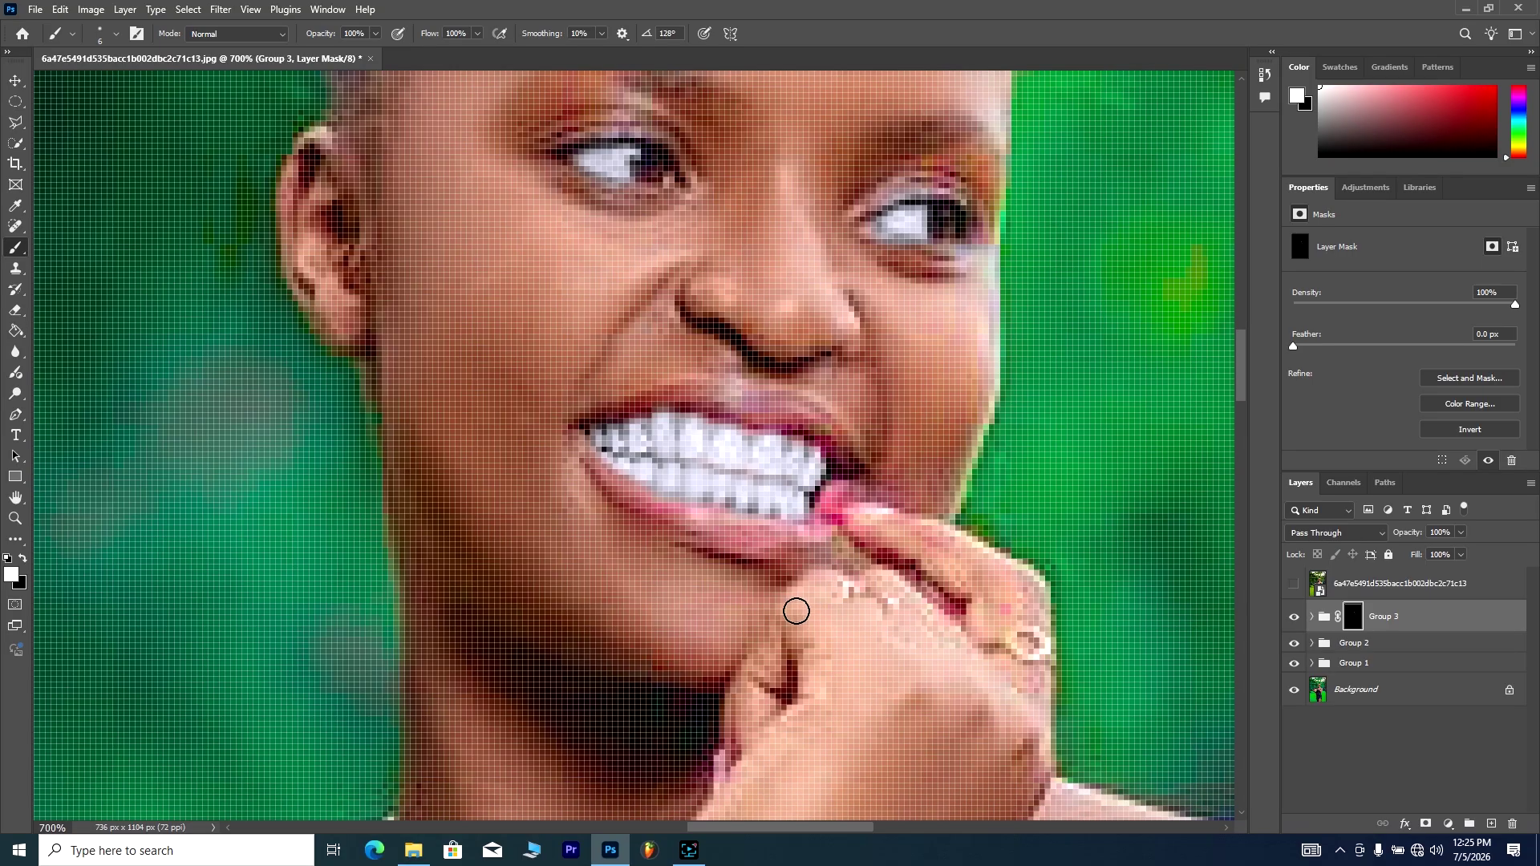
{"action": "scroll", "coordinate": [803, 609], "scroll_direction": "up", "scroll_amount": 2}
Step: Set the brush size to 4 px and paint white on the mask over the fingernail beside the mouth
{"action": "right_click", "coordinate": [816, 581]}
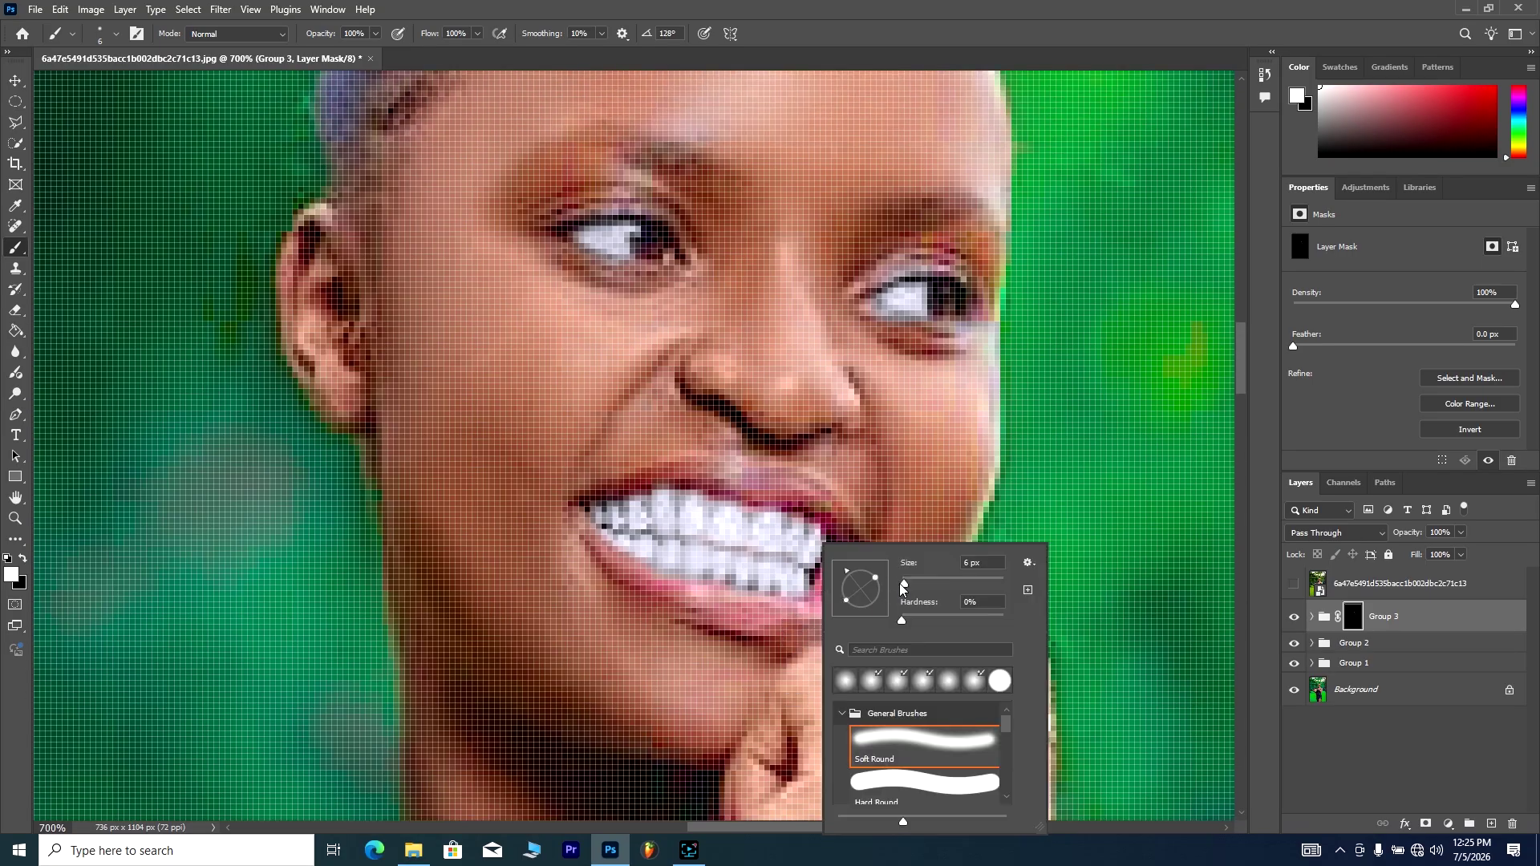
{"action": "left_click_drag", "start_coordinate": [901, 588], "coordinate": [809, 583]}
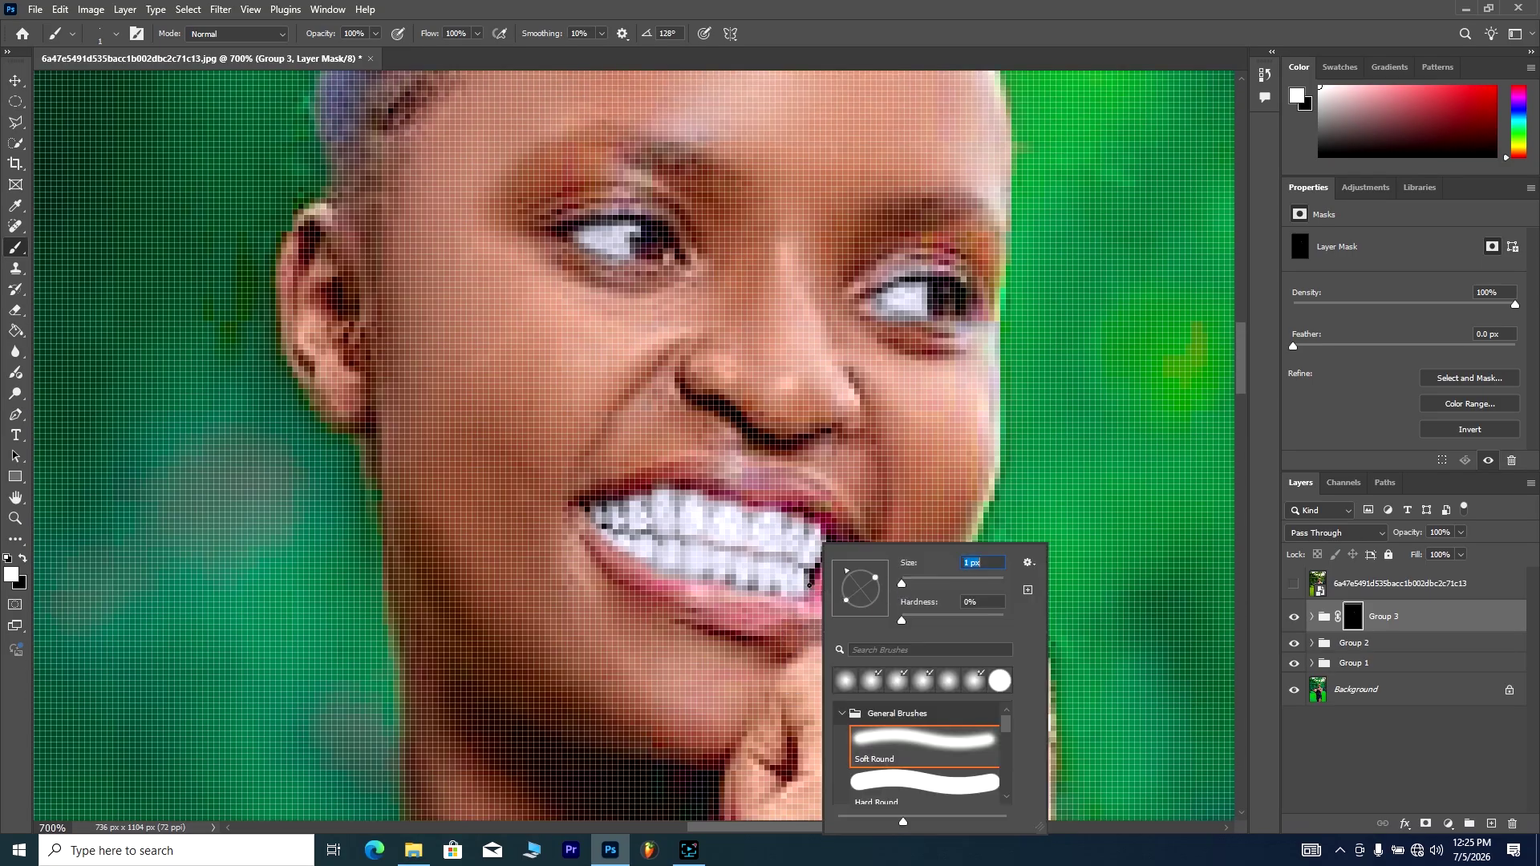
{"action": "left_click", "coordinate": [908, 586]}
{"action": "left_click", "coordinate": [763, 556]}
{"action": "right_click", "coordinate": [862, 582]}
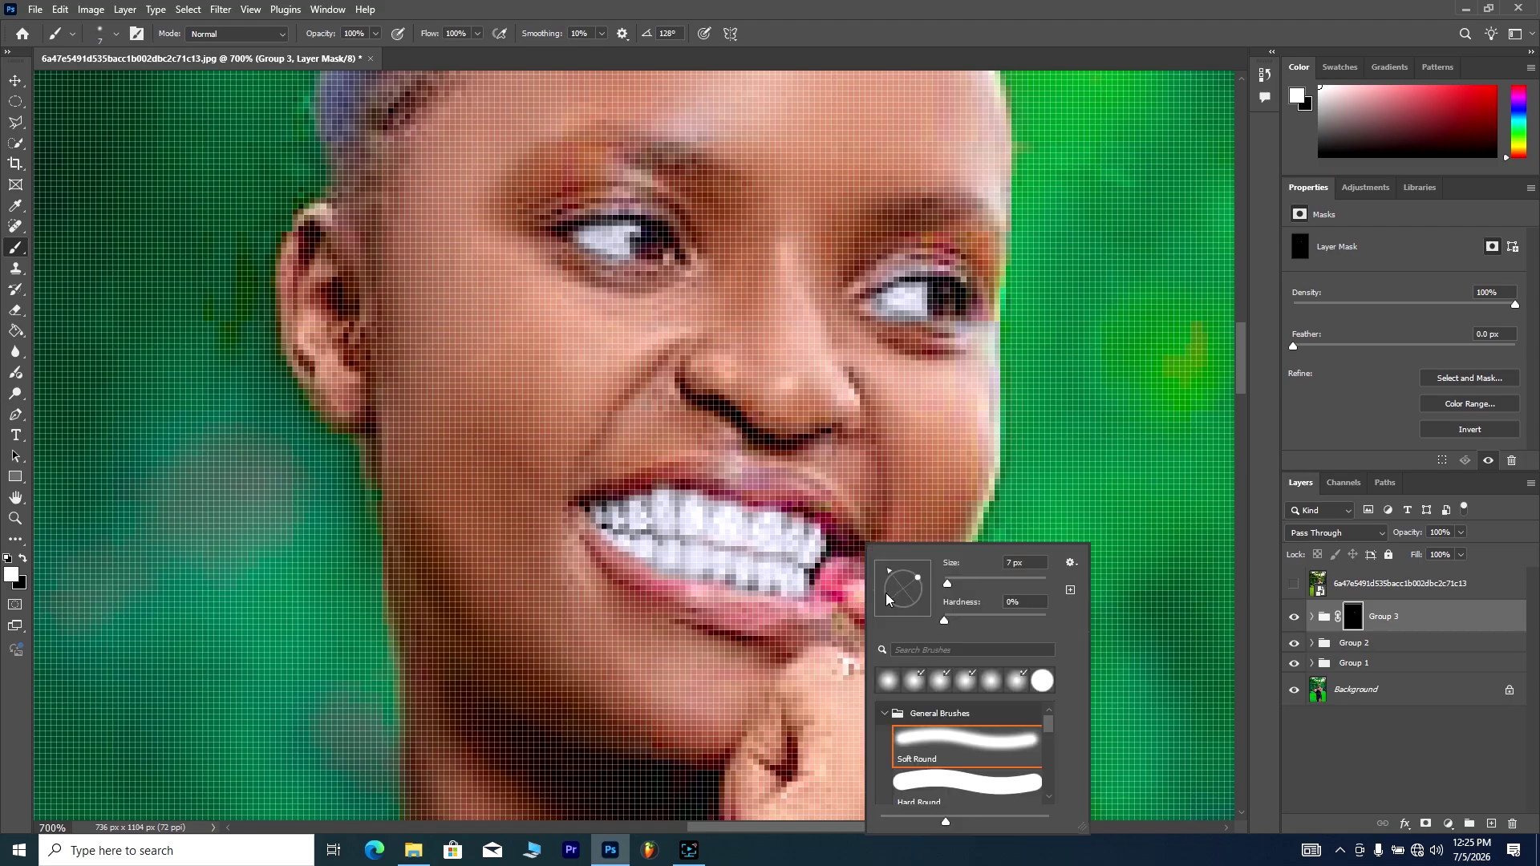
{"action": "left_click_drag", "start_coordinate": [941, 584], "coordinate": [841, 572]}
{"action": "type", "text": "4"}
{"action": "key", "text": "Return"}
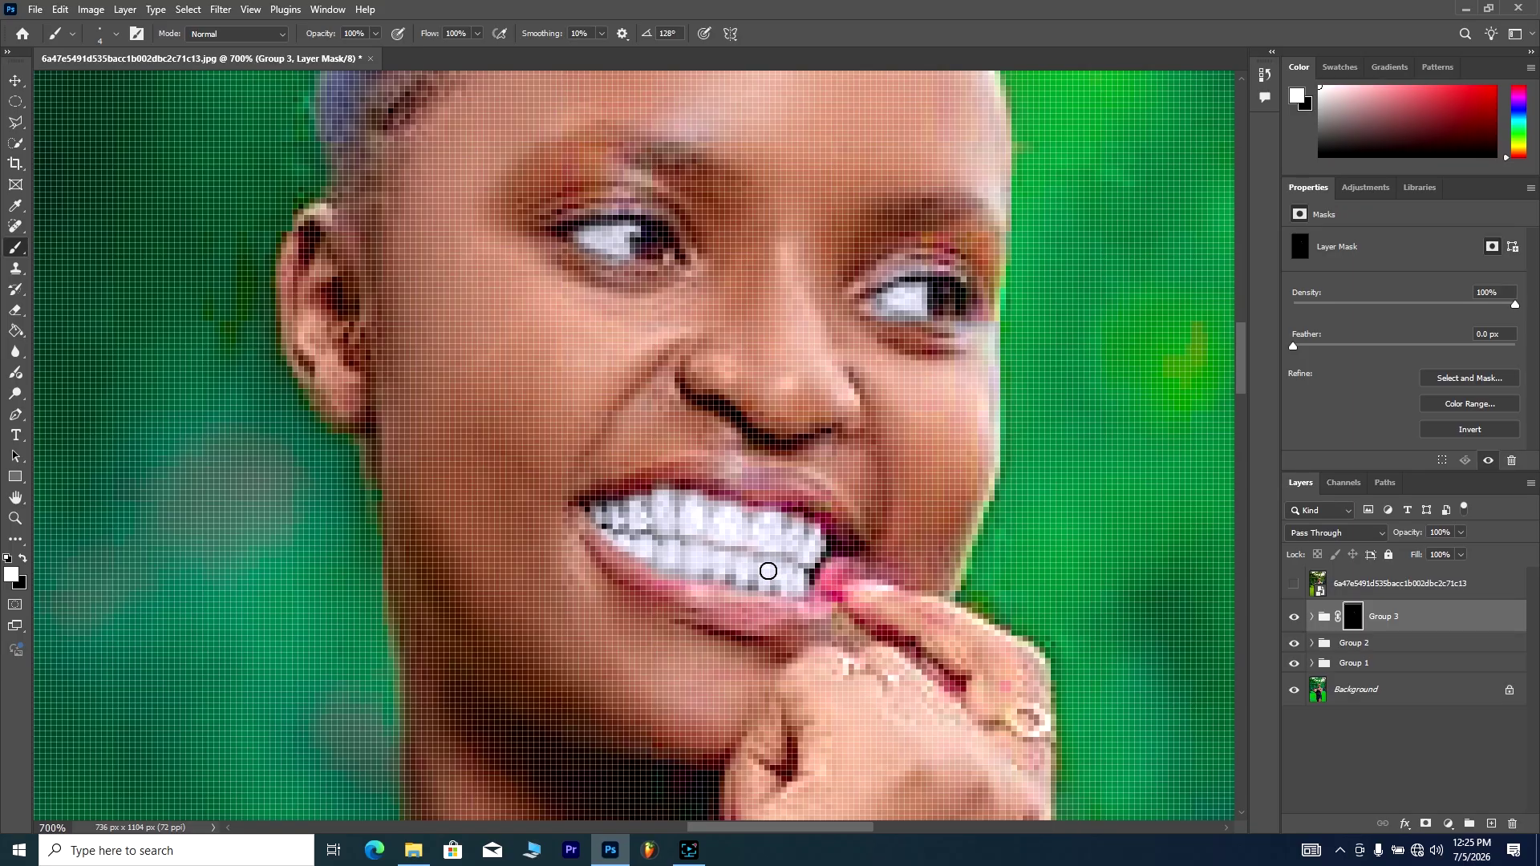
{"action": "left_click_drag", "start_coordinate": [854, 583], "coordinate": [886, 587]}
{"action": "scroll", "coordinate": [915, 628], "scroll_direction": "down", "scroll_amount": 6}
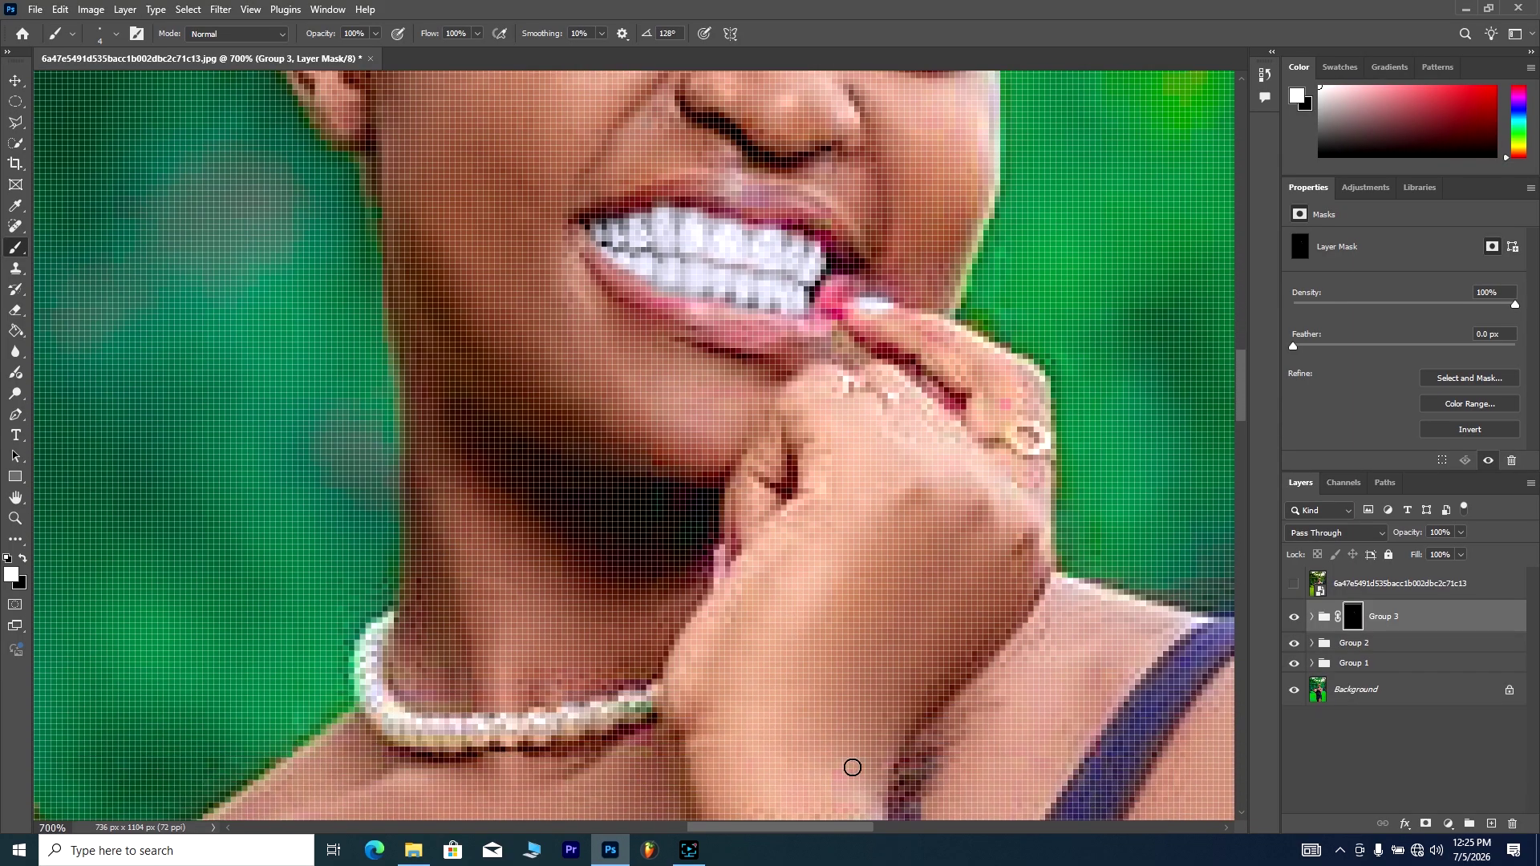
Step: Inspect the bouquet, neckline and face, and the portrait as a whole with the whitening applied
{"action": "key", "text": "h"}
{"action": "left_click_drag", "start_coordinate": [852, 768], "coordinate": [768, 816]}
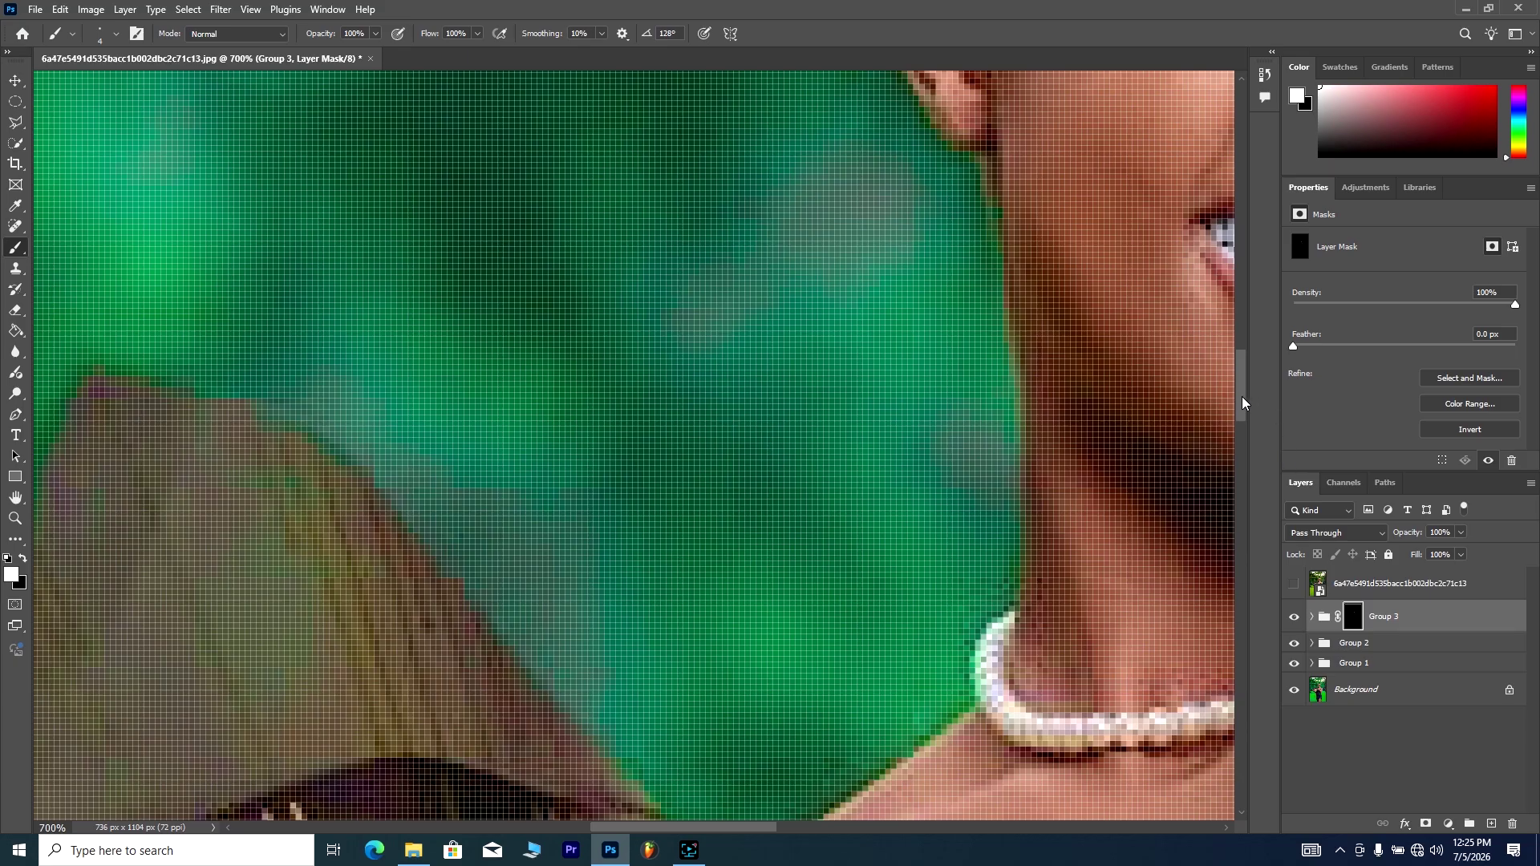
{"action": "left_click_drag", "start_coordinate": [1242, 396], "coordinate": [1256, 450]}
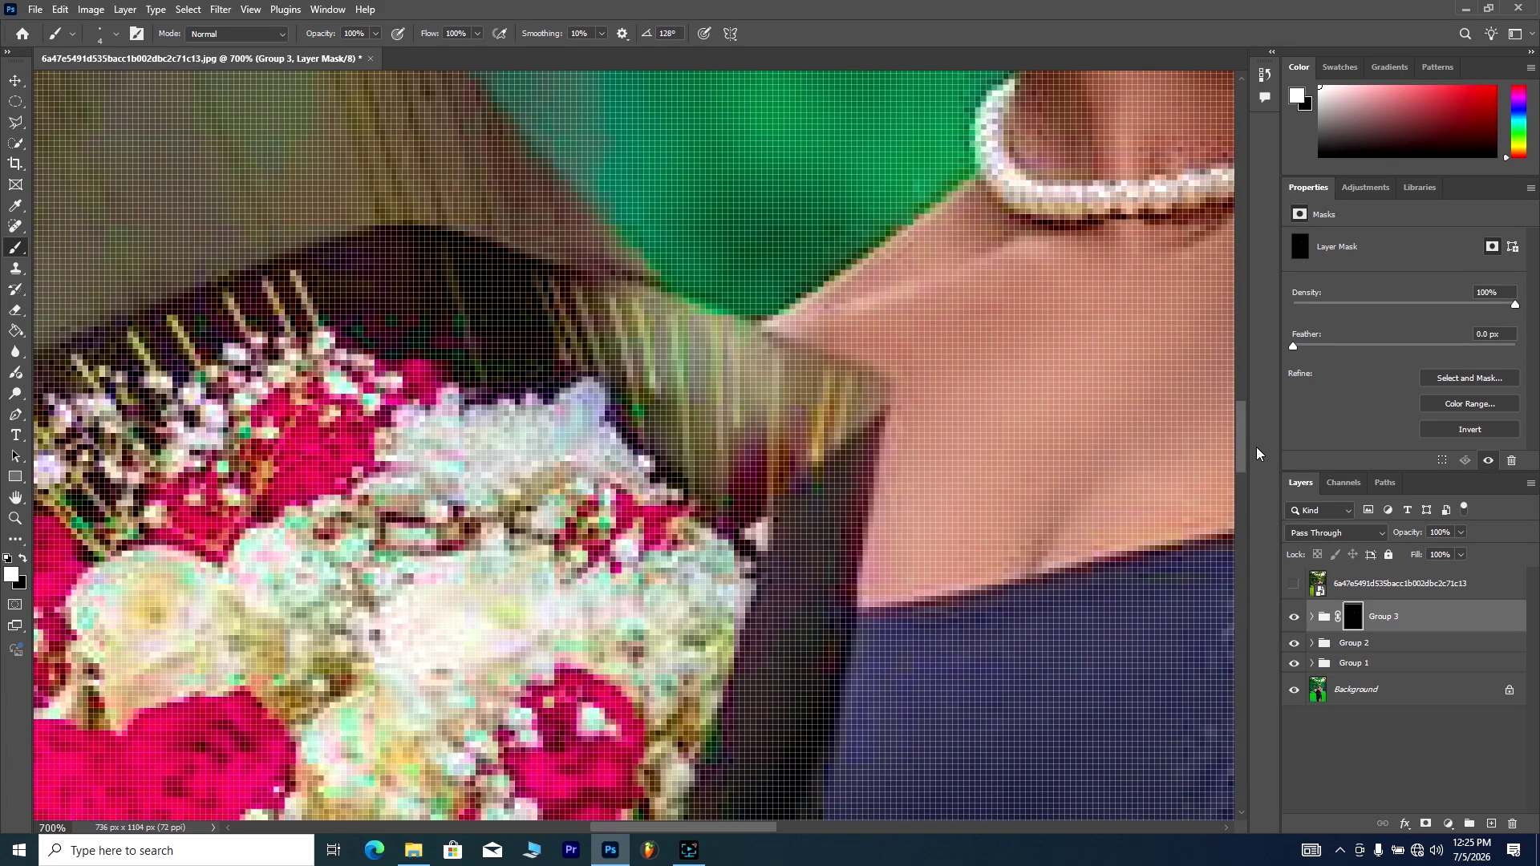
{"action": "key", "text": "ctrl+minus"}
{"action": "key", "text": "ctrl+minus"}
{"action": "key", "text": "ctrl+minus"}
{"action": "key", "text": "ctrl+minus"}
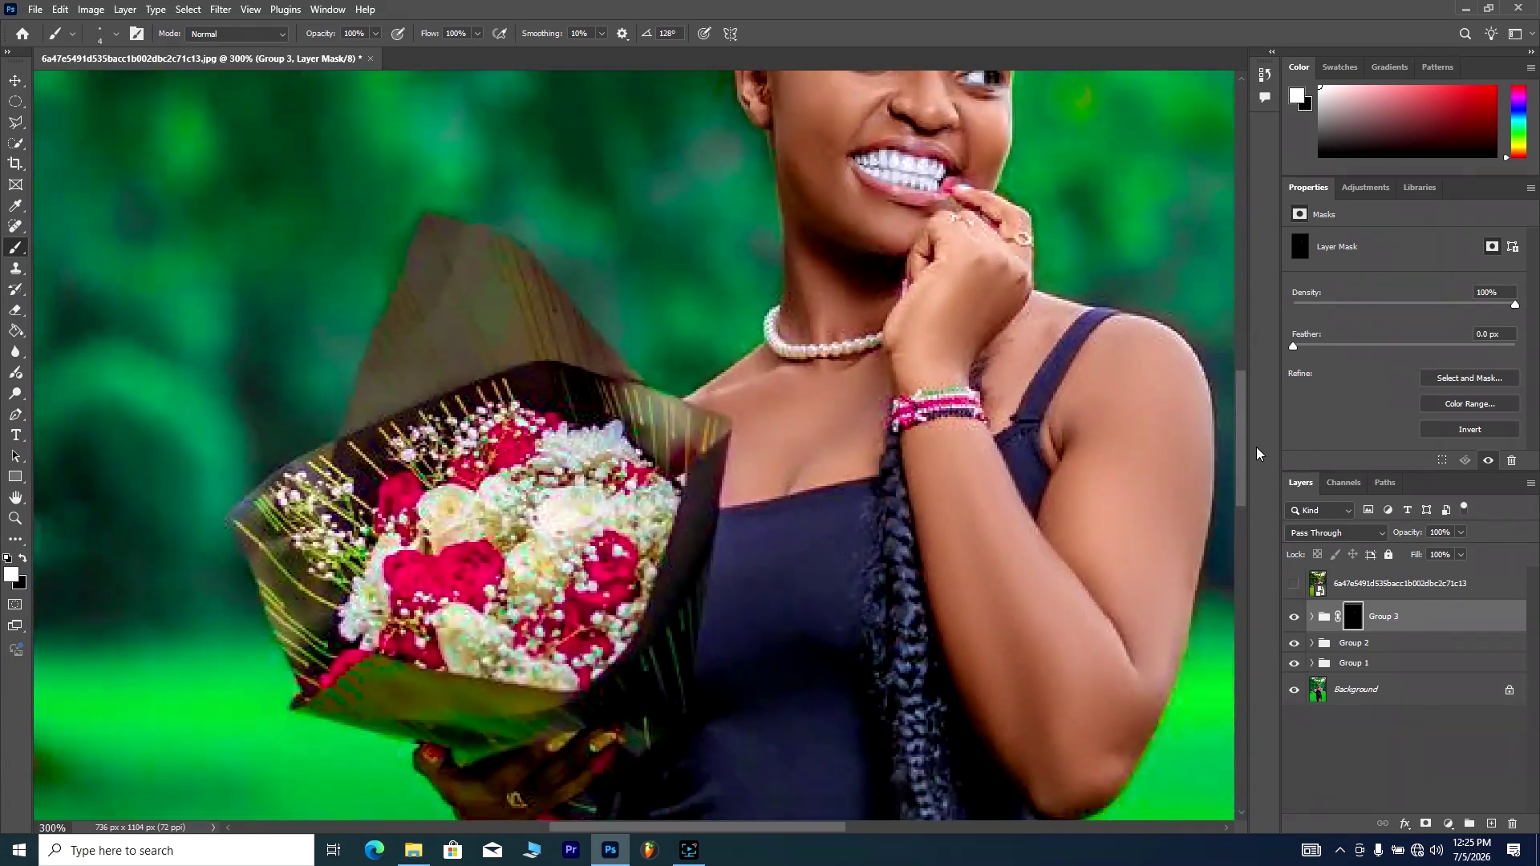
{"action": "key", "text": "ctrl+minus"}
{"action": "key", "text": "ctrl+minus"}
{"action": "key", "text": "ctrl+plus"}
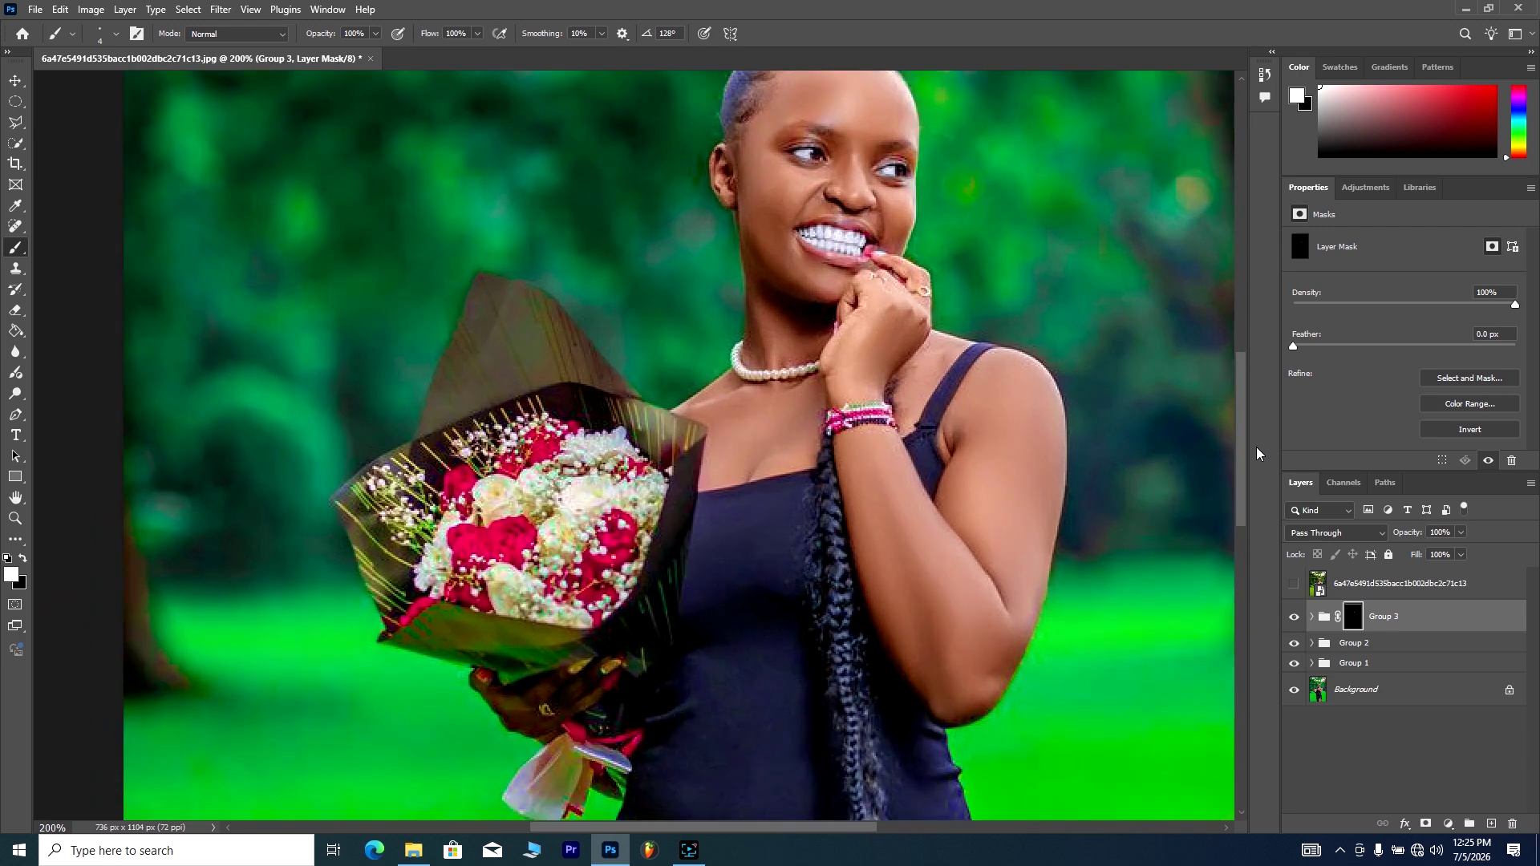
{"action": "key", "text": "ctrl+minus"}
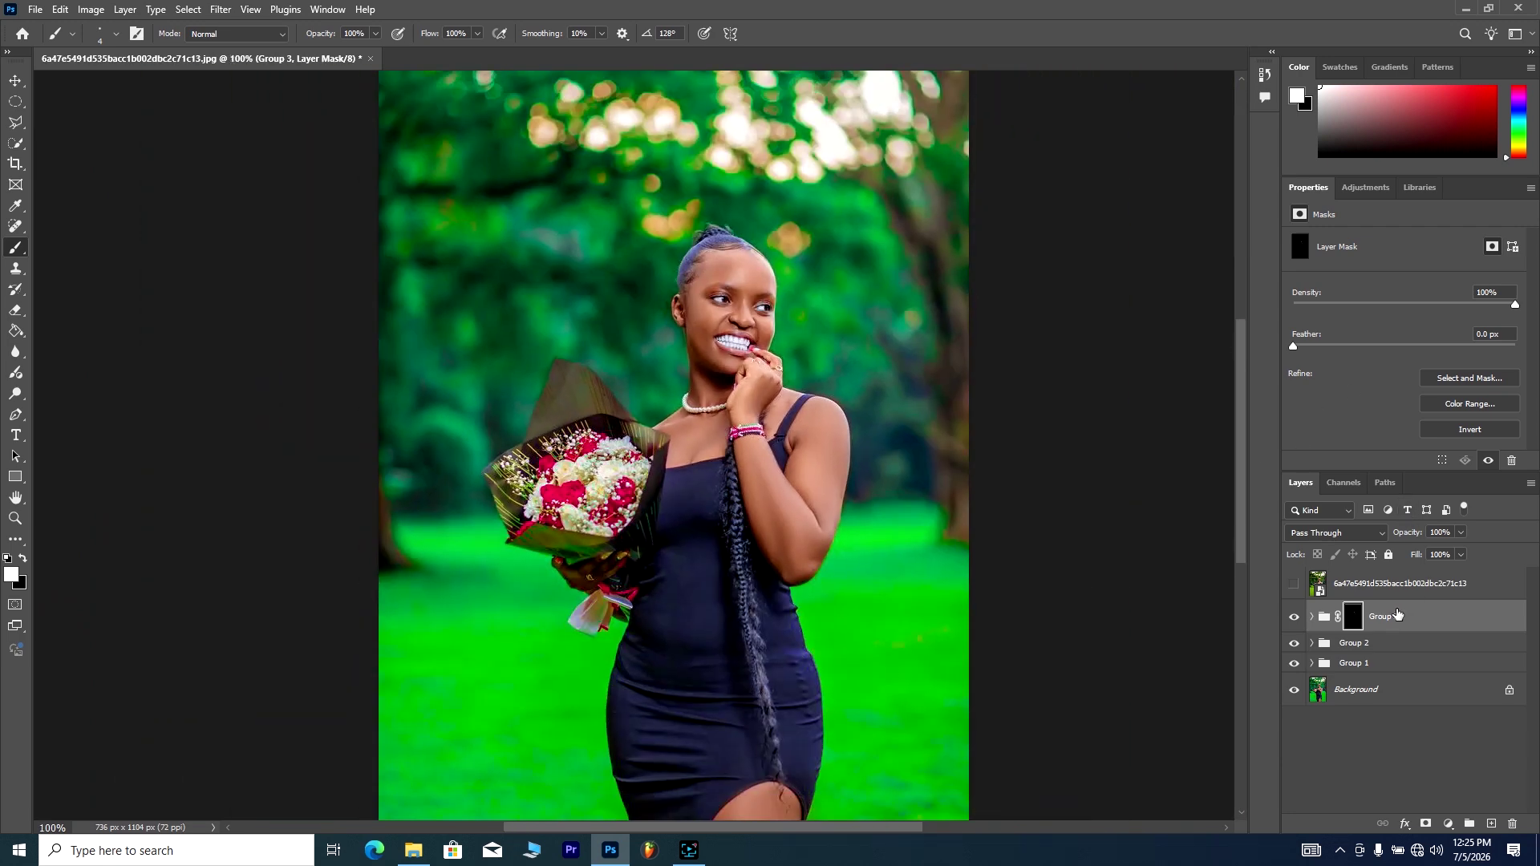
Step: Compare the edit with the unedited photo by showing and hiding the original image layer twice
{"action": "left_click", "coordinate": [1293, 584]}
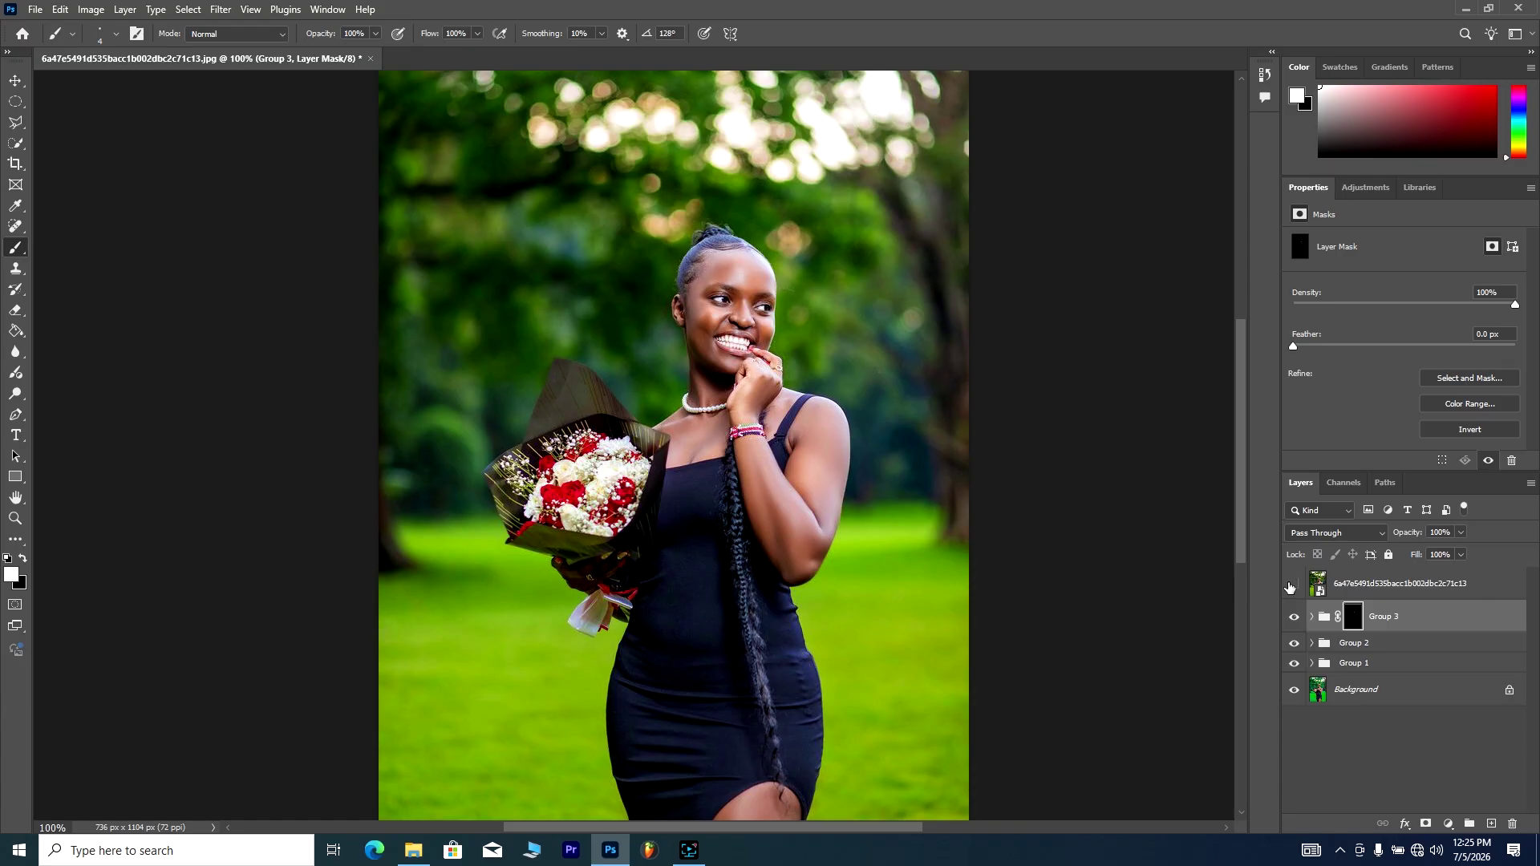
{"action": "left_click", "coordinate": [1290, 586]}
{"action": "left_click", "coordinate": [1290, 586]}
{"action": "left_click", "coordinate": [1290, 586]}
{"action": "mouse_move", "coordinate": [1242, 485]}
{"action": "left_mouse_down"}
{"action": "mouse_move", "coordinate": [1253, 539]}
{"action": "mouse_move", "coordinate": [1263, 478]}
{"action": "left_mouse_up"}
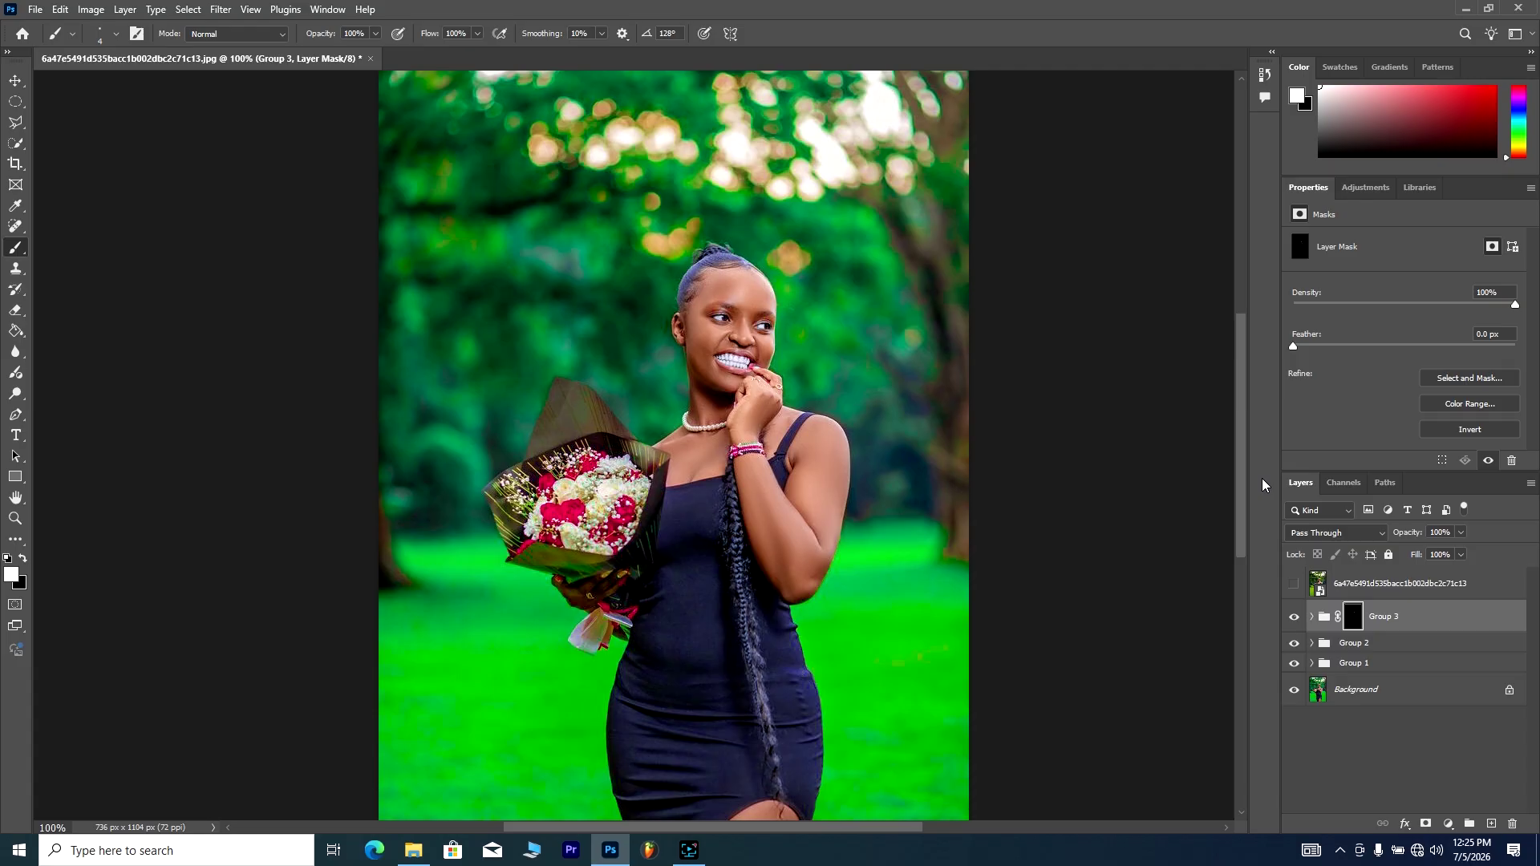
{"action": "key", "text": "ctrl+minus"}
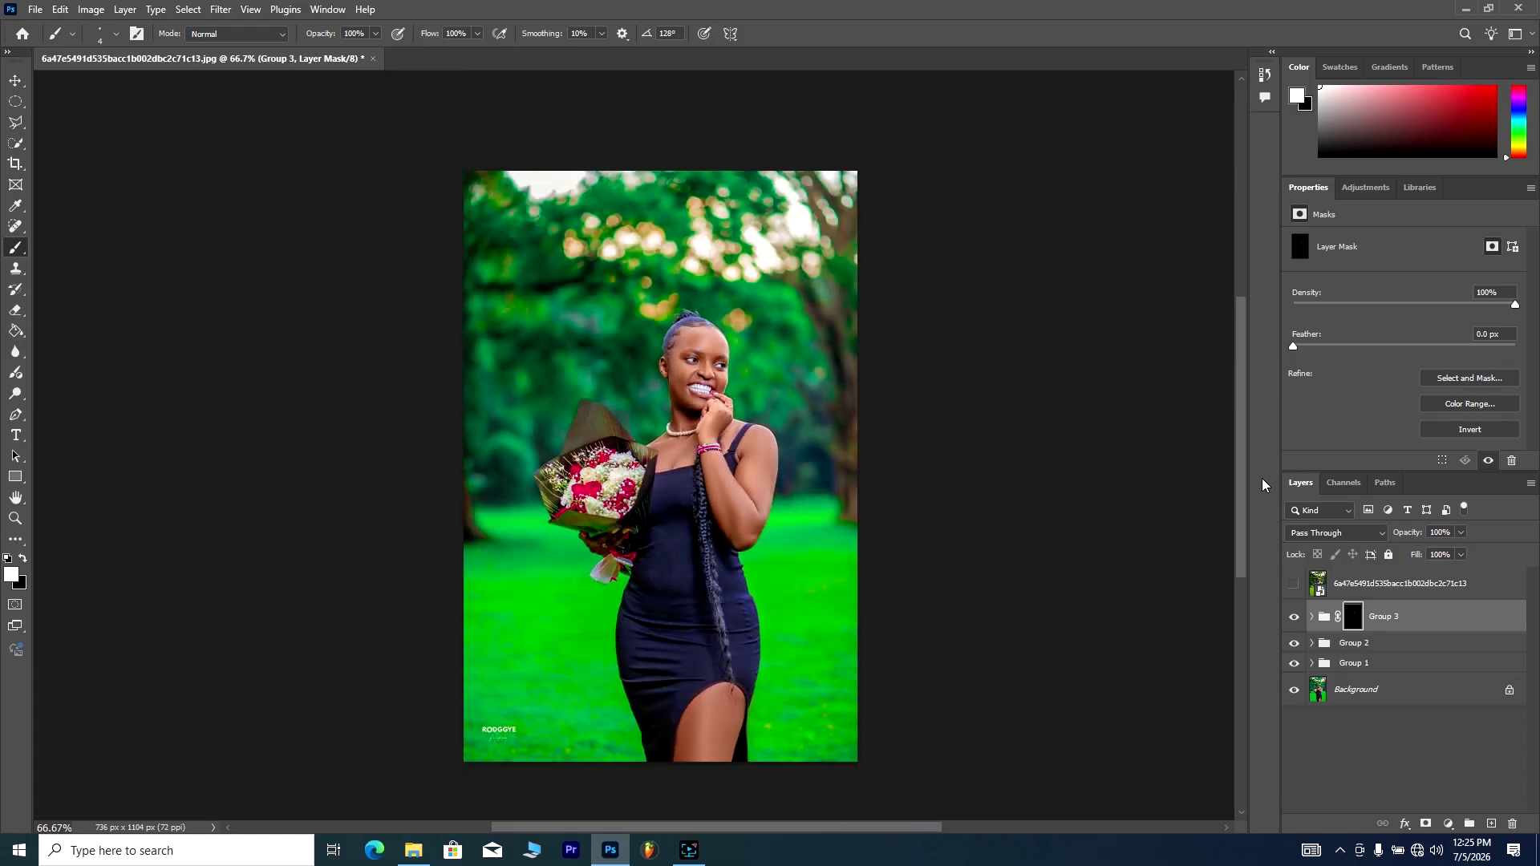
Step: Show the original image layer to examine the full figure, hide it again, and inspect the graded face and upper body
{"action": "left_click", "coordinate": [1299, 587]}
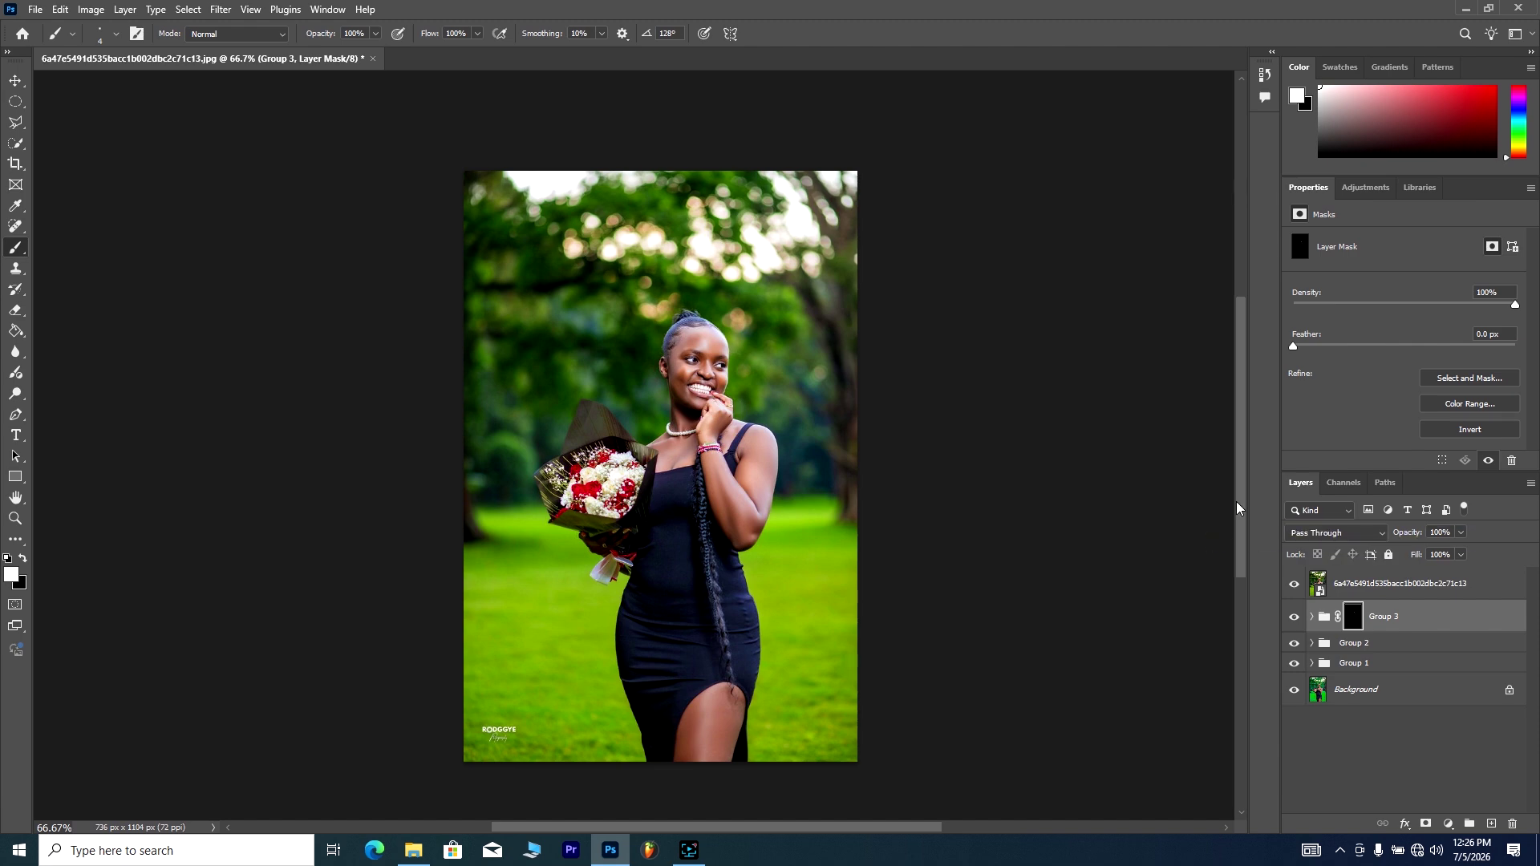
{"action": "left_click_drag", "start_coordinate": [1239, 489], "coordinate": [1283, 517]}
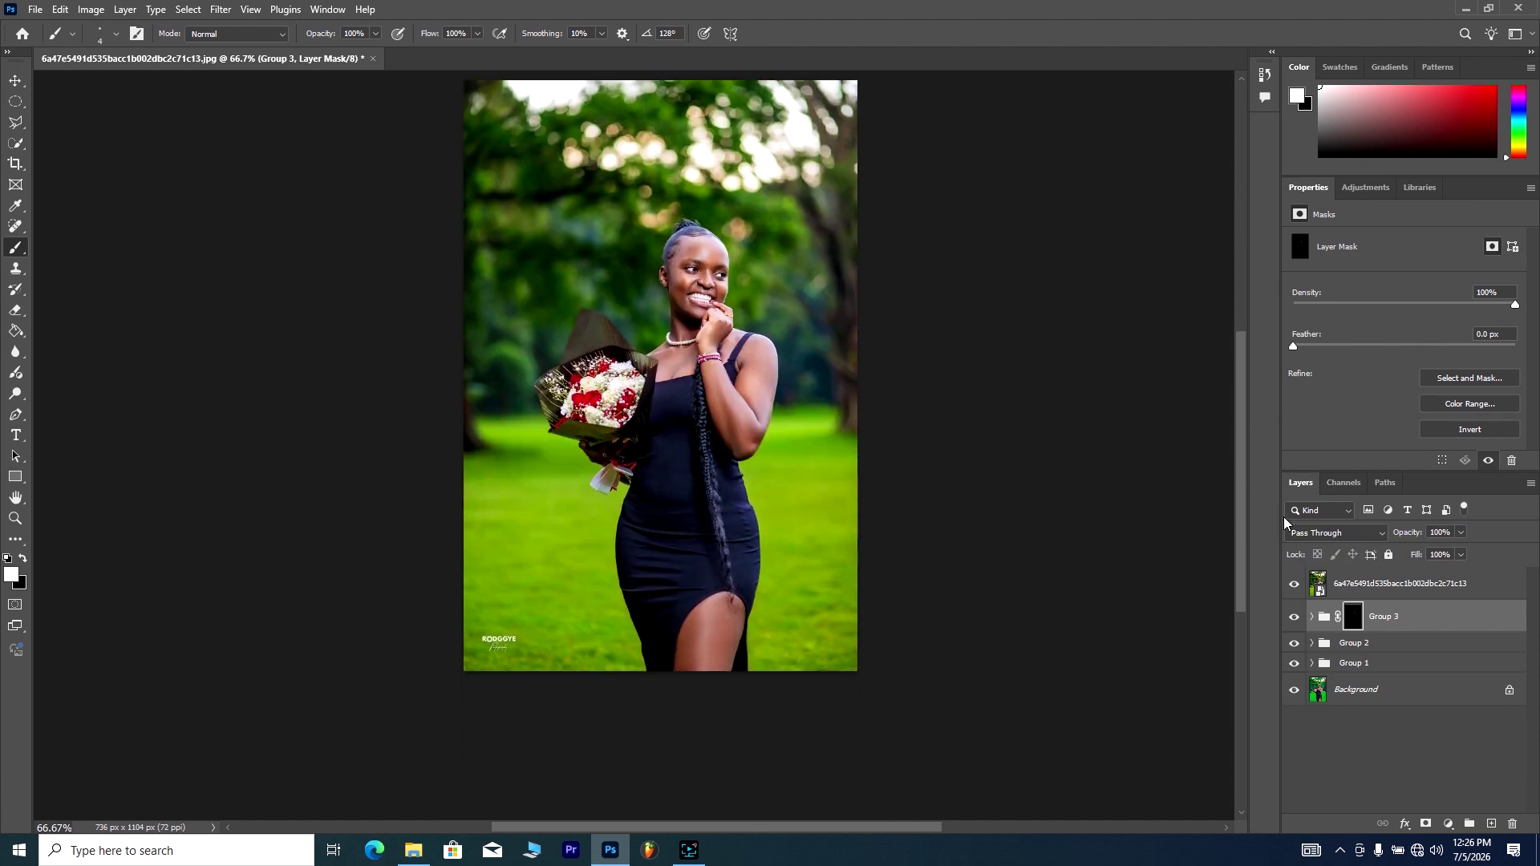
{"action": "left_click_drag", "start_coordinate": [1239, 462], "coordinate": [1239, 478]}
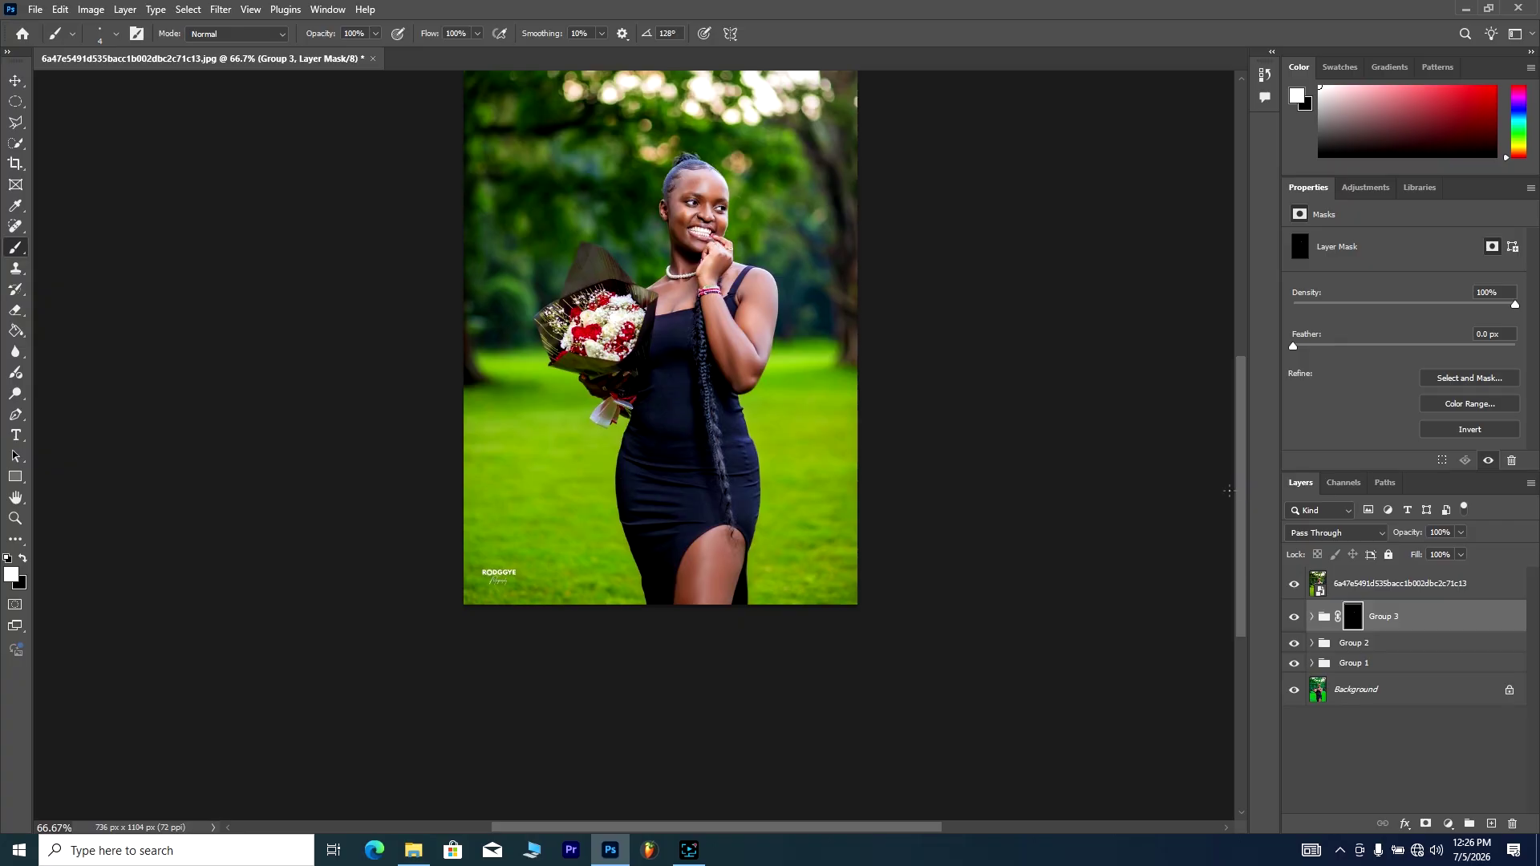
{"action": "key", "text": "ctrl+plus"}
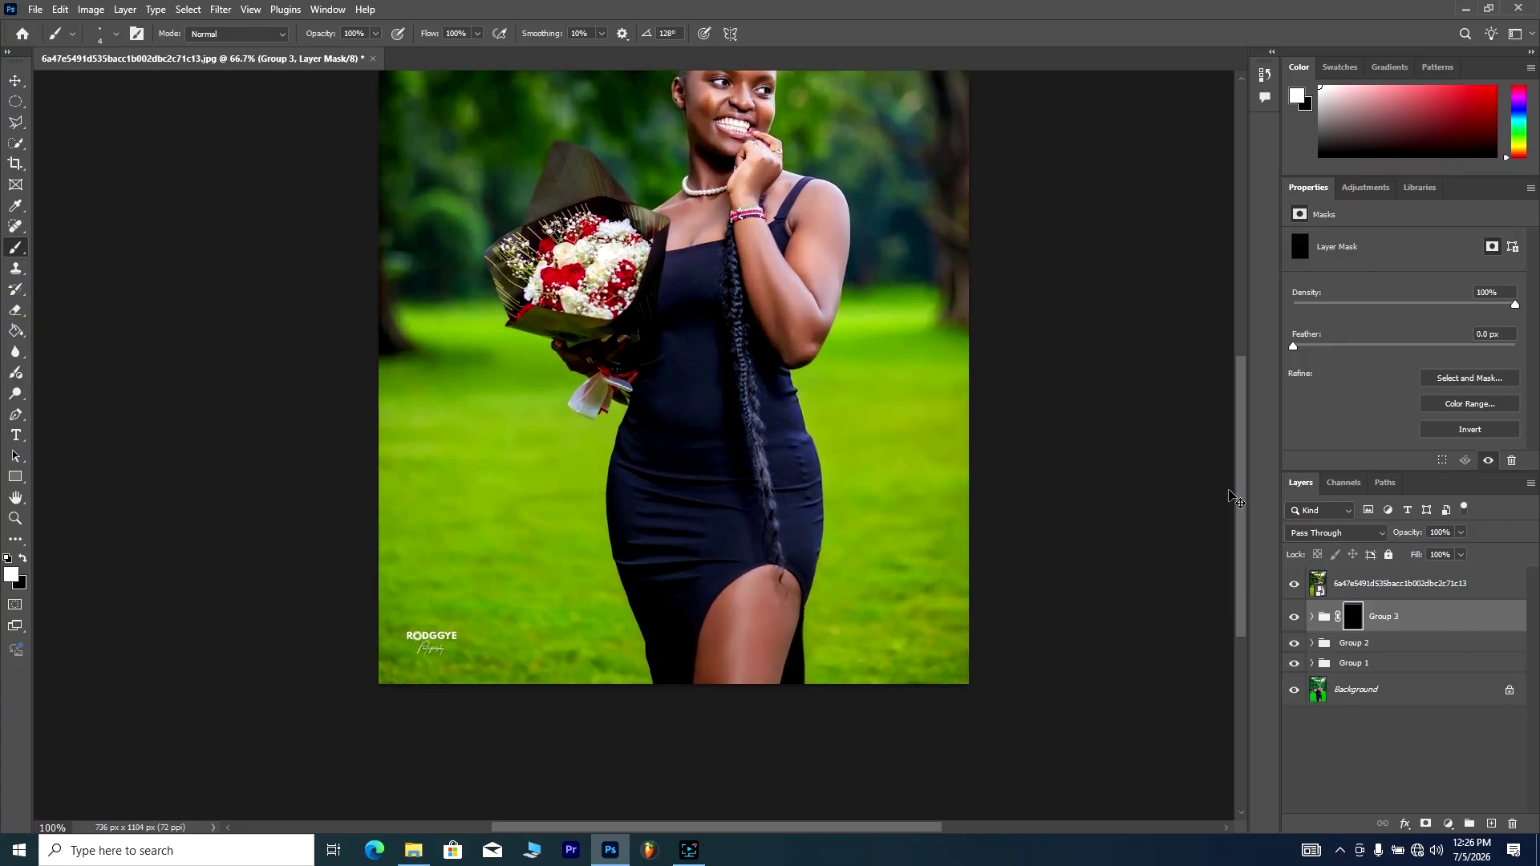
{"action": "key", "text": "ctrl+plus"}
{"action": "key", "text": "ctrl+minus"}
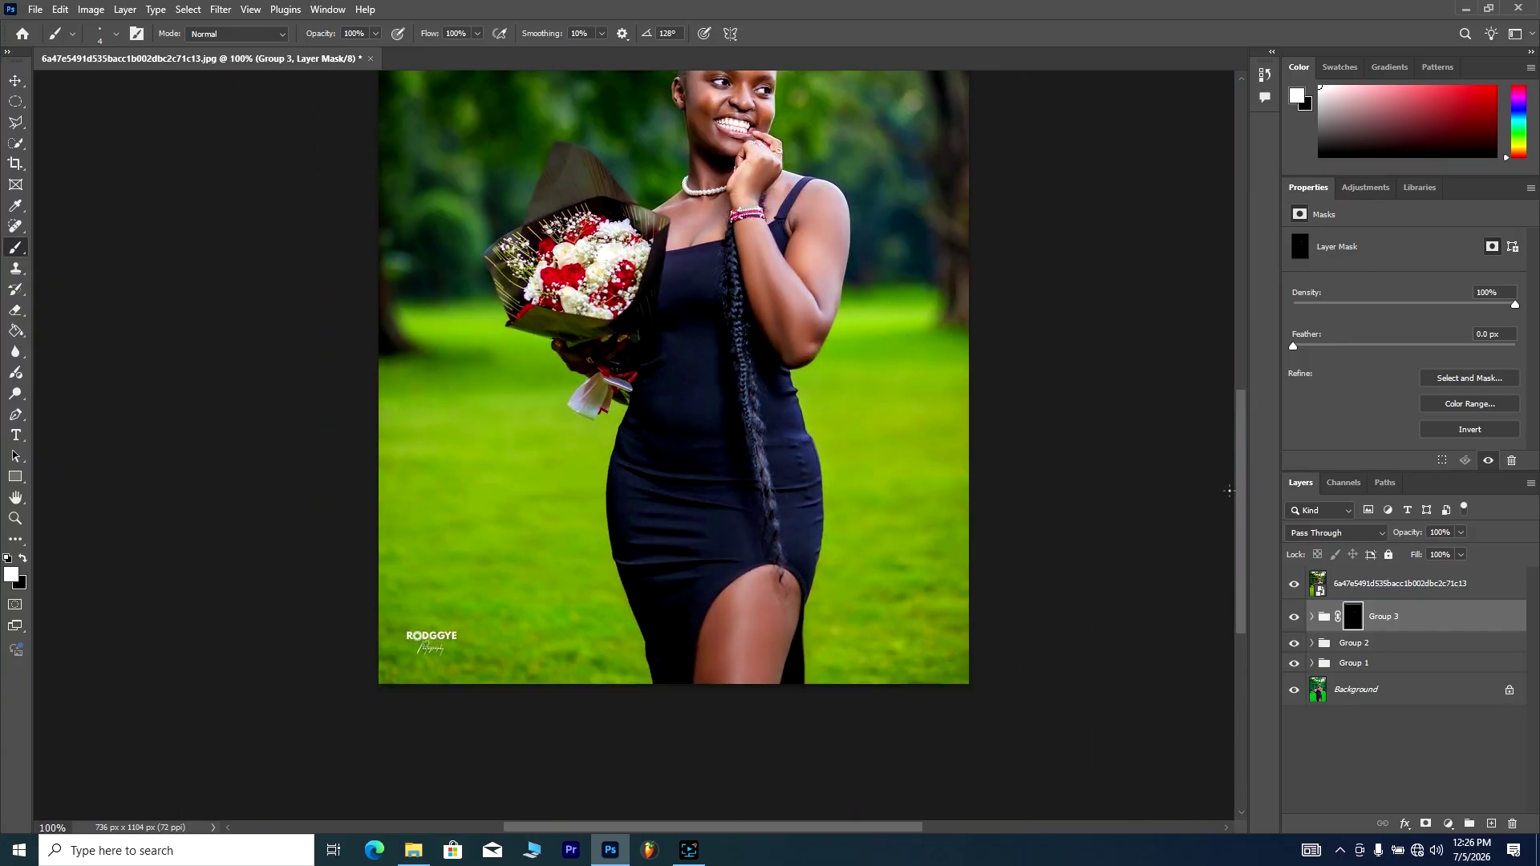
{"action": "left_click_drag", "start_coordinate": [1235, 486], "coordinate": [1263, 465]}
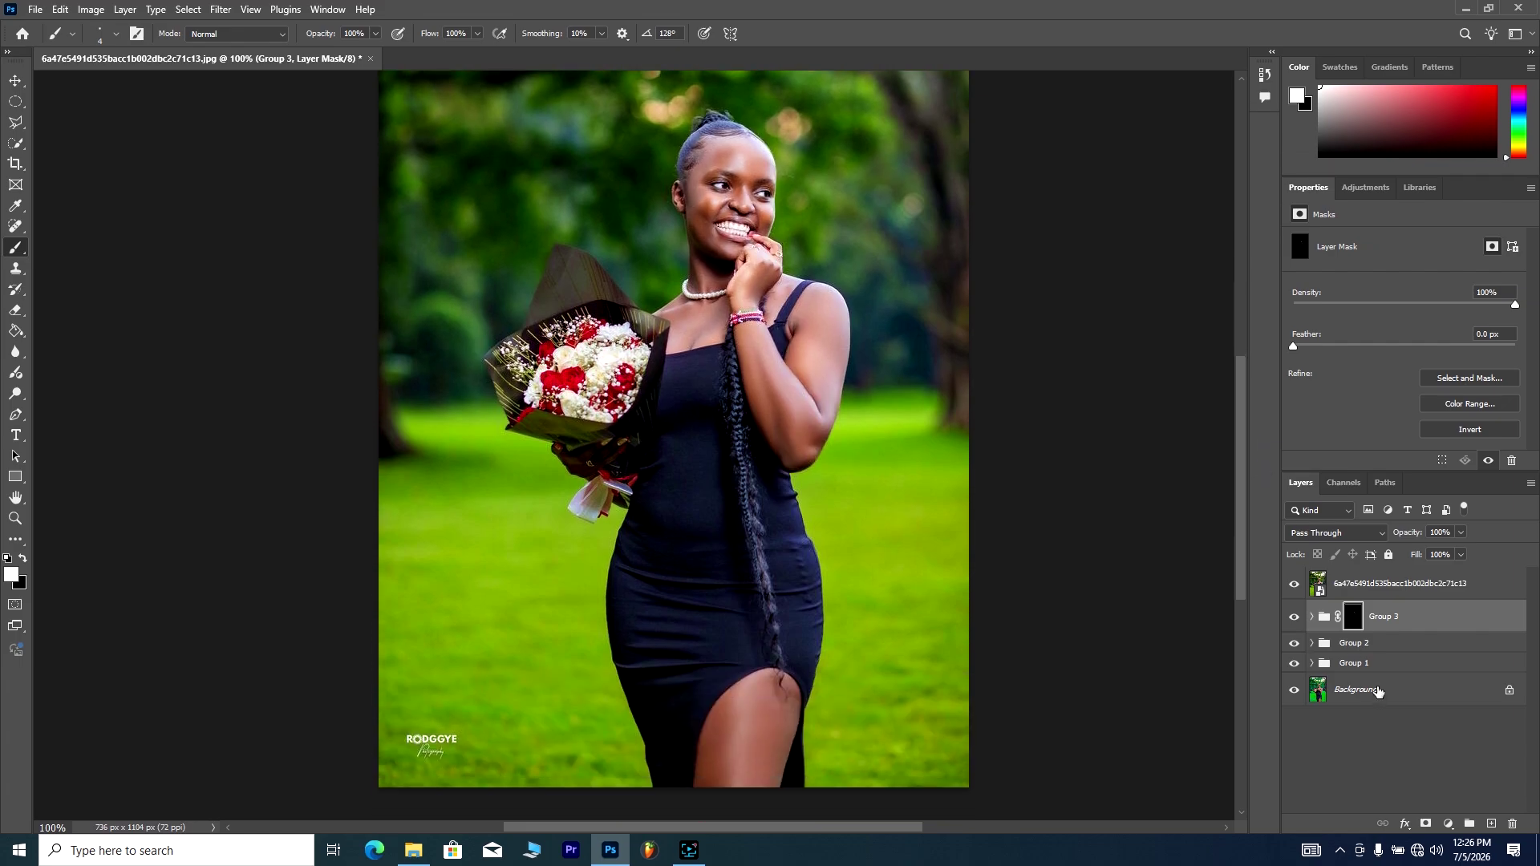
{"action": "left_click", "coordinate": [1294, 588]}
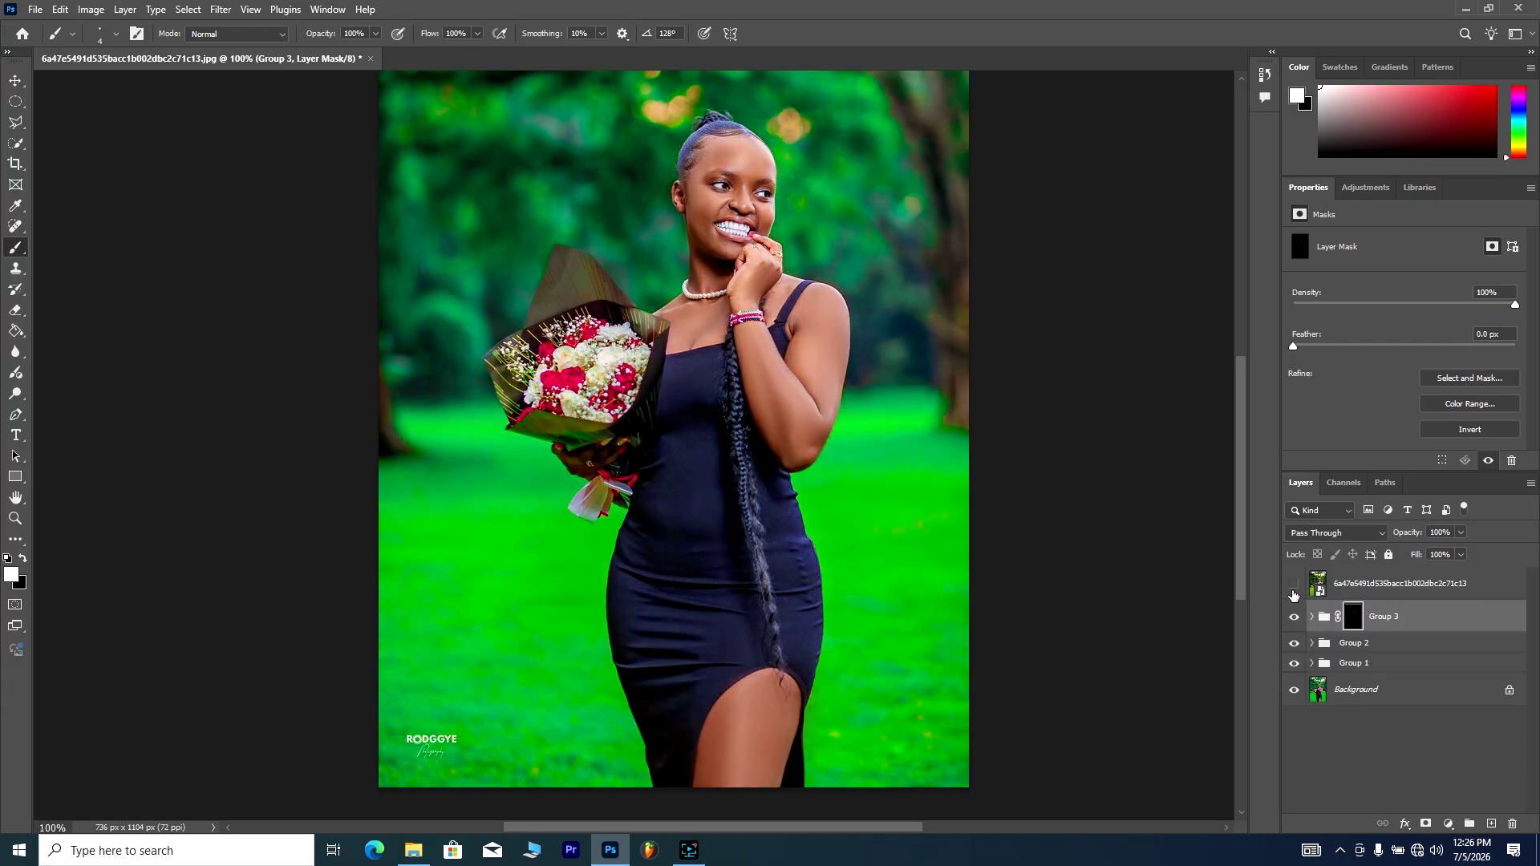
{"action": "key", "text": "ctrl+minus"}
{"action": "key", "text": "ctrl+plus"}
{"action": "left_click_drag", "start_coordinate": [1238, 534], "coordinate": [1237, 495]}
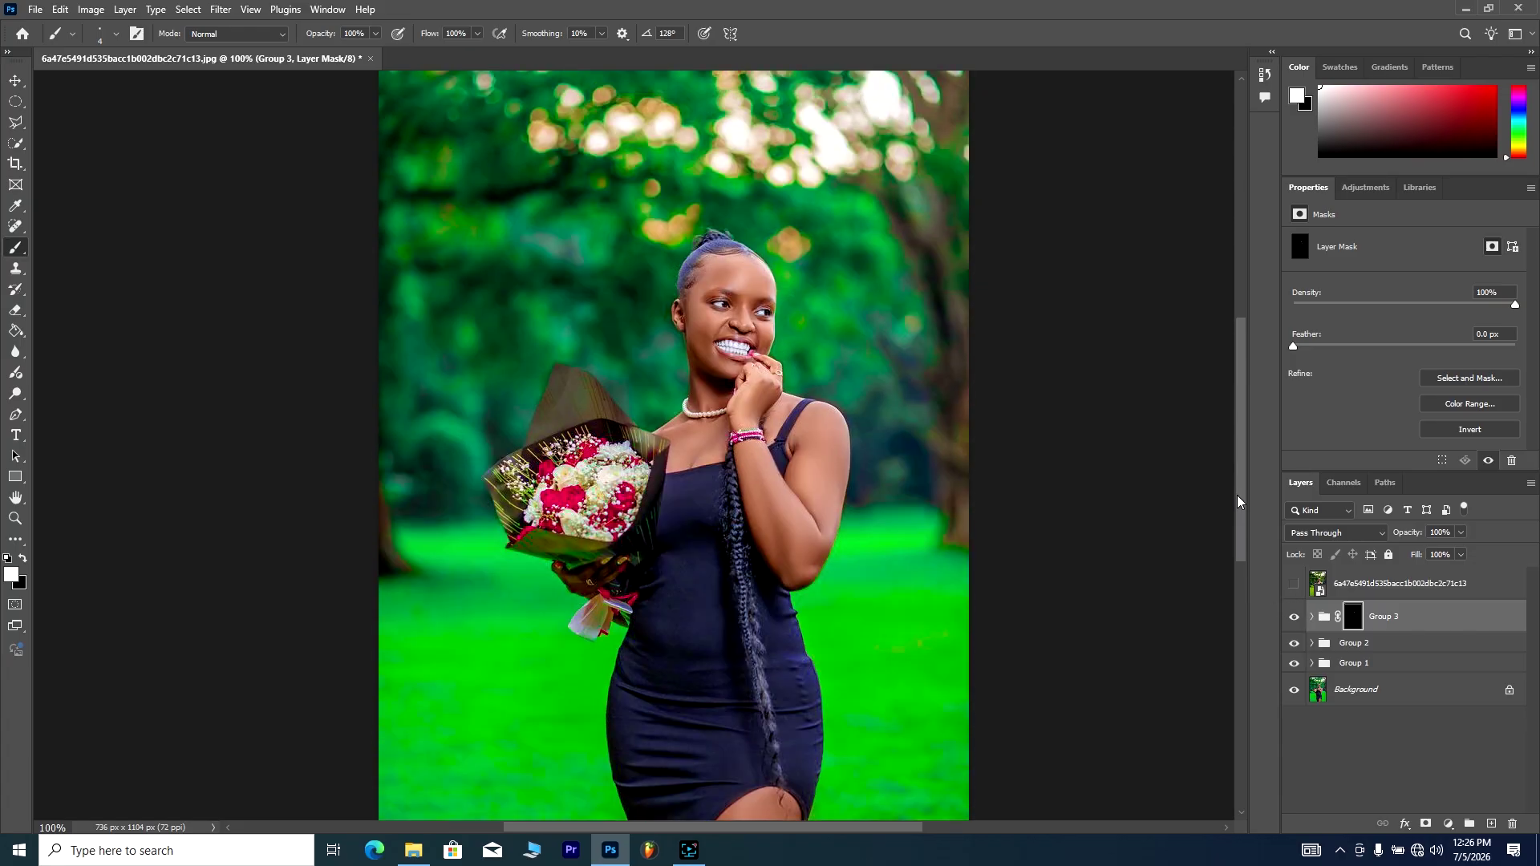
{"action": "key", "text": "ctrl+plus"}
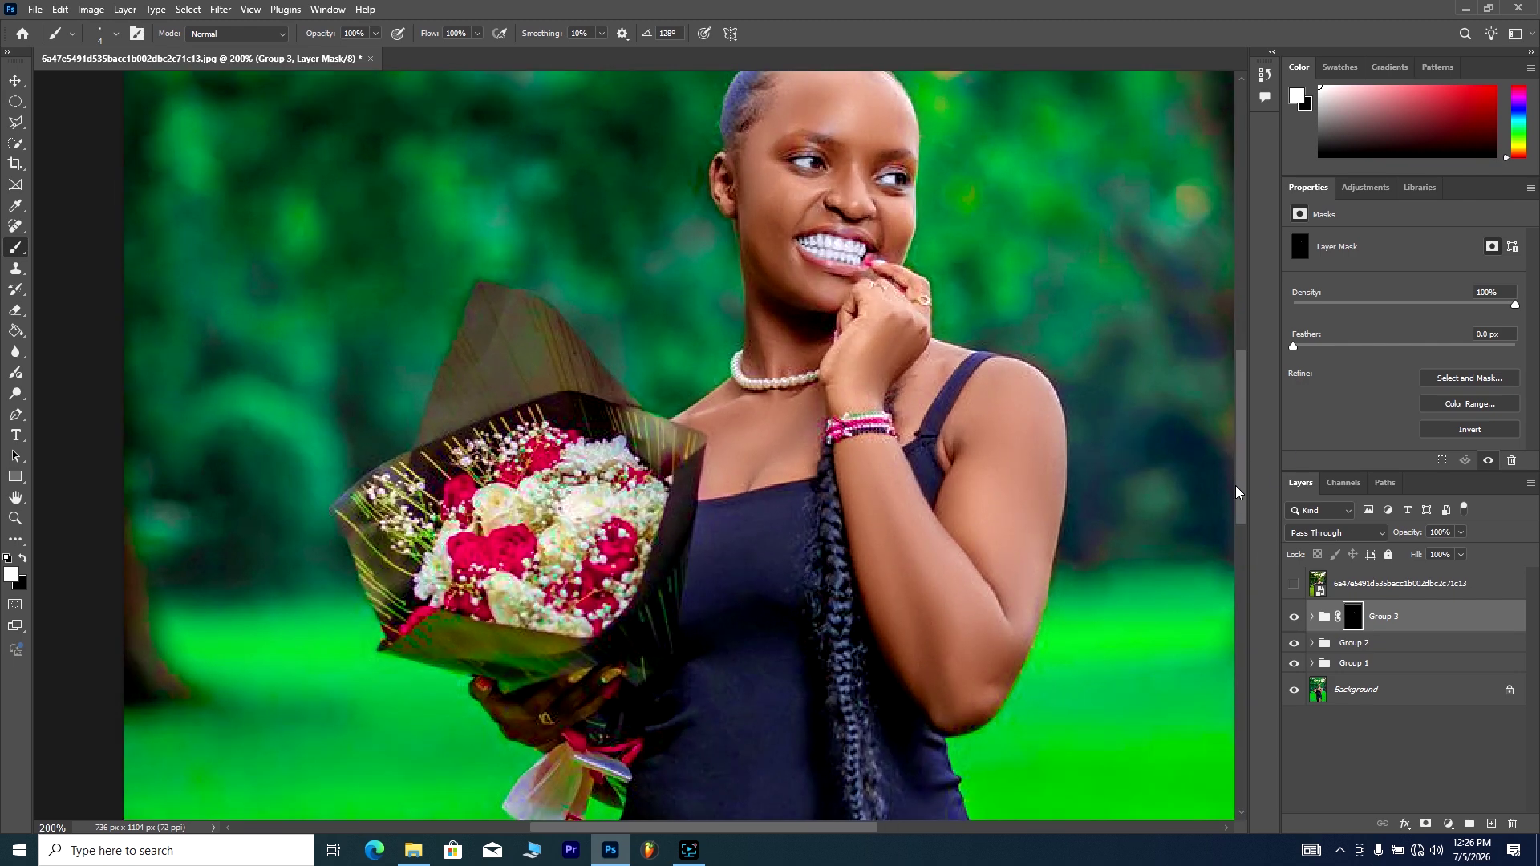
{"action": "left_click_drag", "start_coordinate": [1236, 484], "coordinate": [1242, 432]}
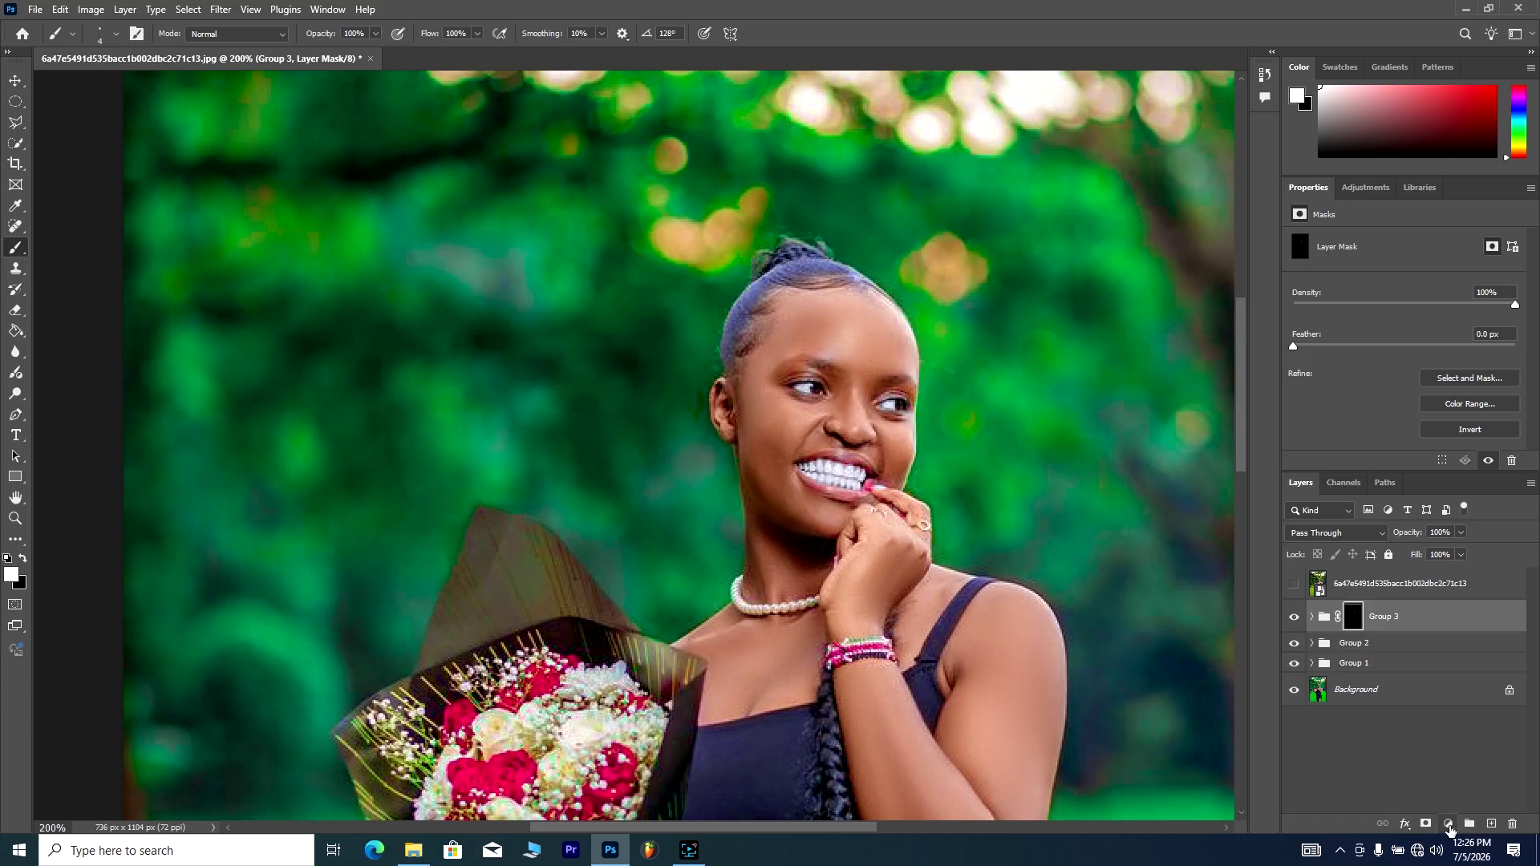
Step: Add a Selective Color adjustment layer, group it, and move the adjustment out of the group to above the original image layer
{"action": "left_click", "coordinate": [1449, 825]}
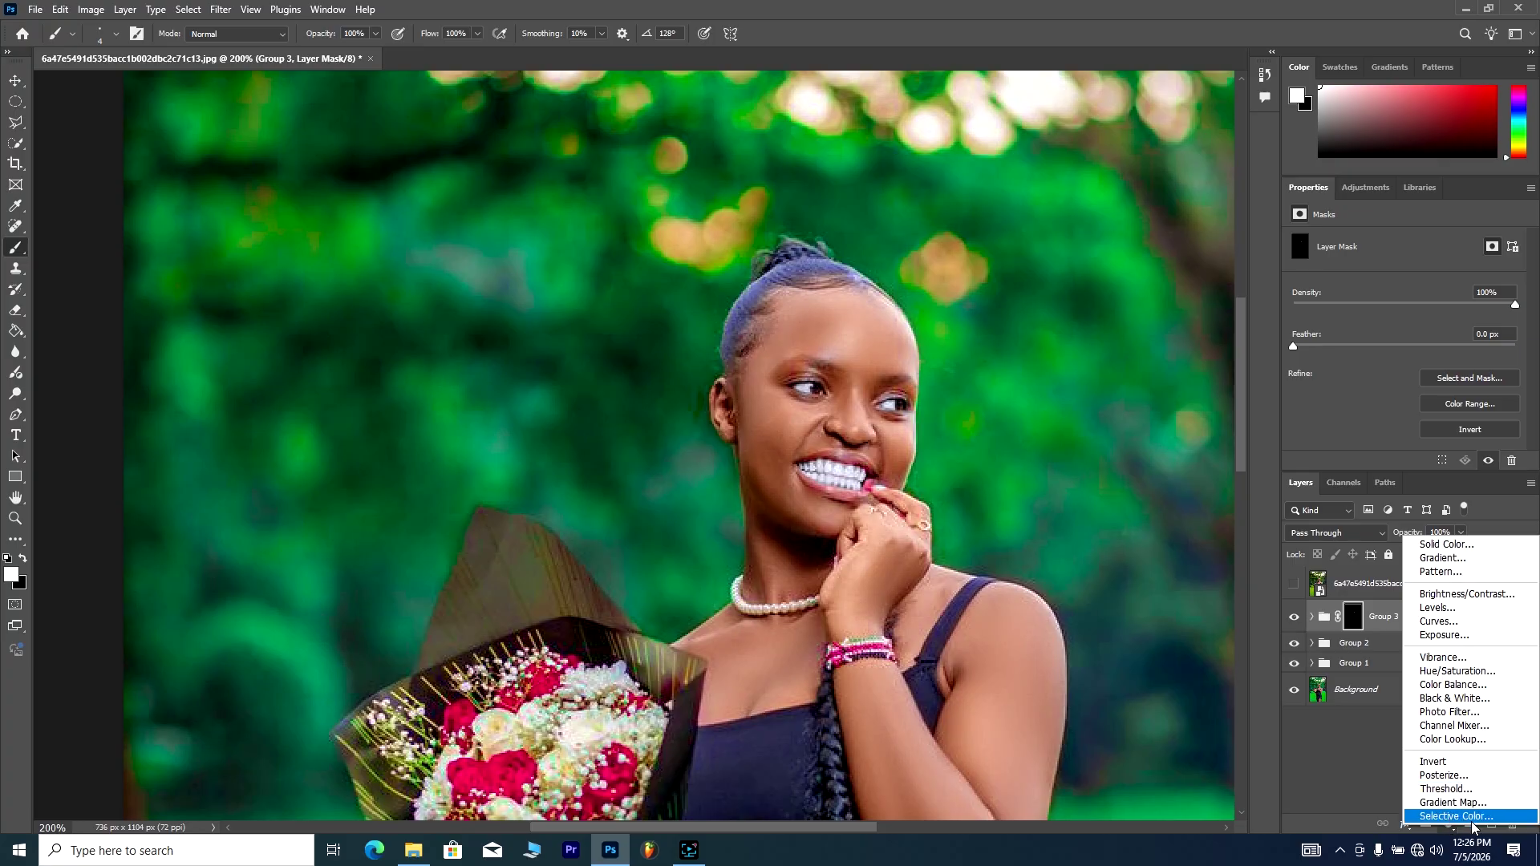
{"action": "left_click", "coordinate": [1469, 817]}
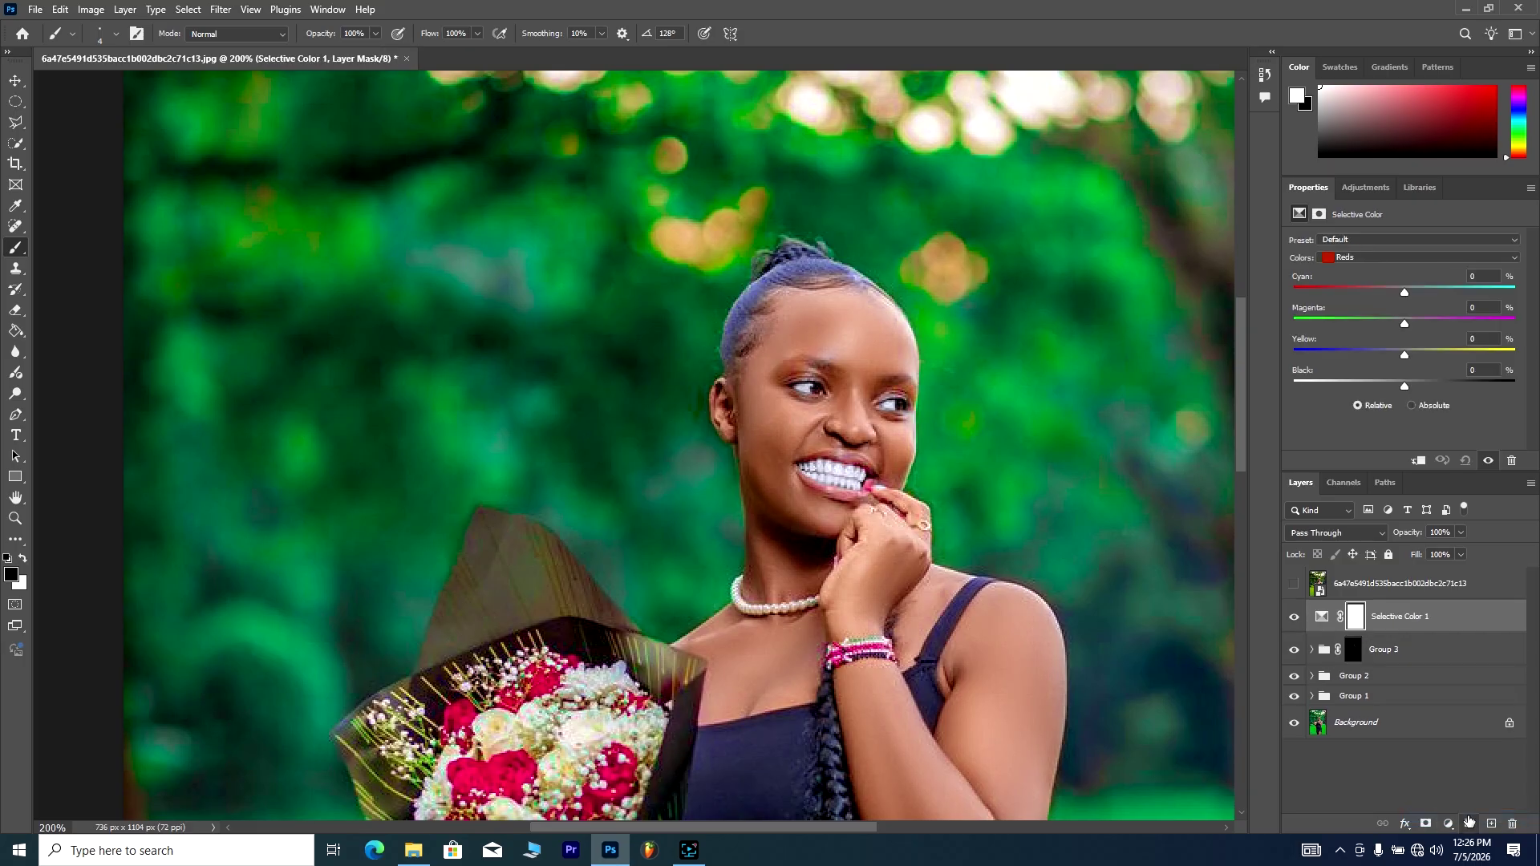
{"action": "key", "text": "ctrl+g"}
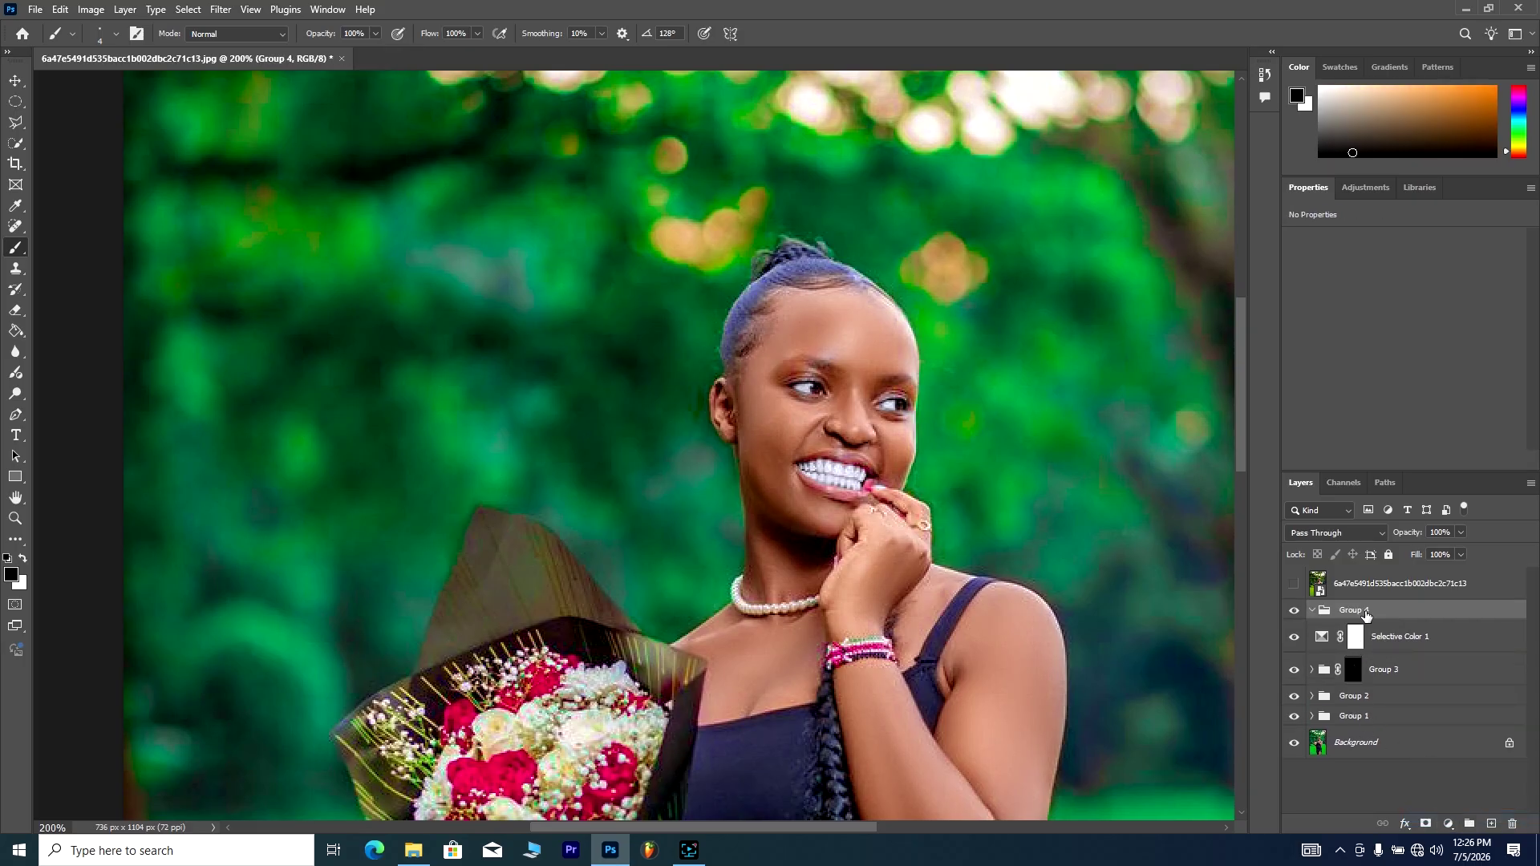
{"action": "left_click", "coordinate": [1324, 638]}
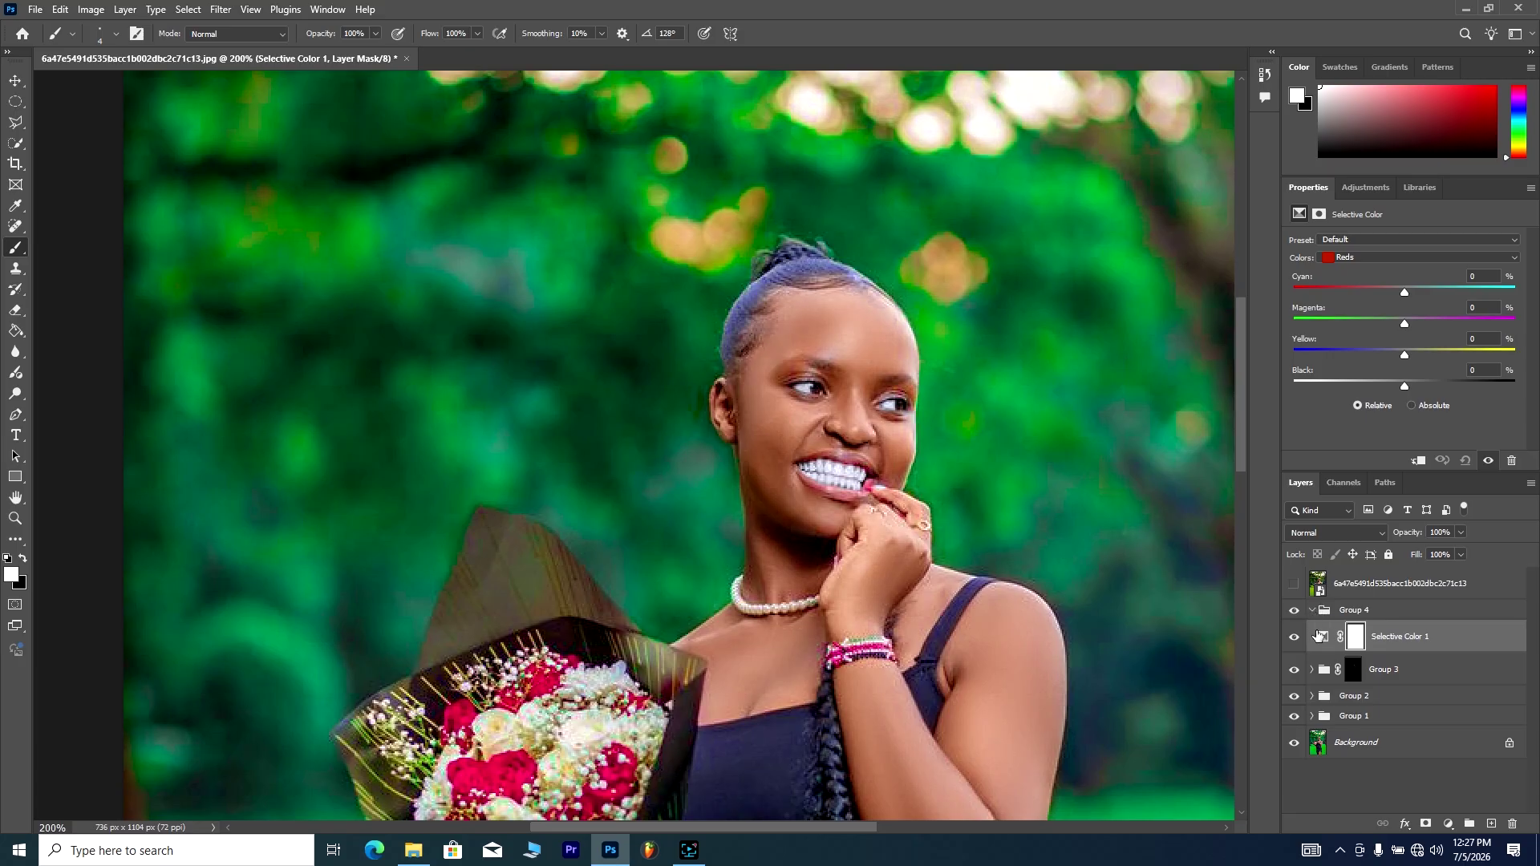
{"action": "left_click_drag", "start_coordinate": [1319, 638], "coordinate": [1323, 570]}
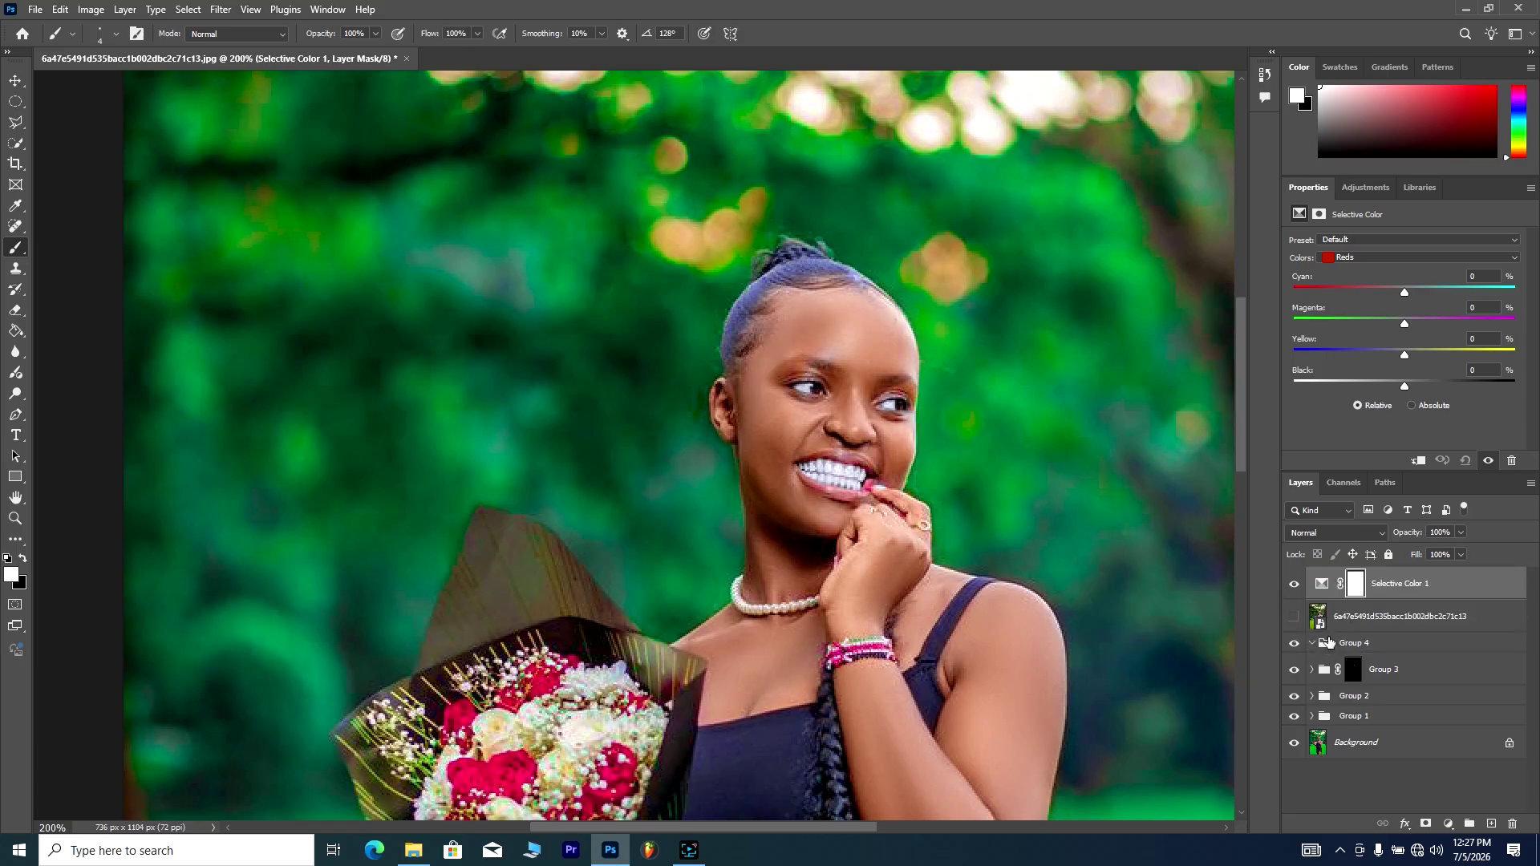
{"action": "left_click", "coordinate": [1318, 647]}
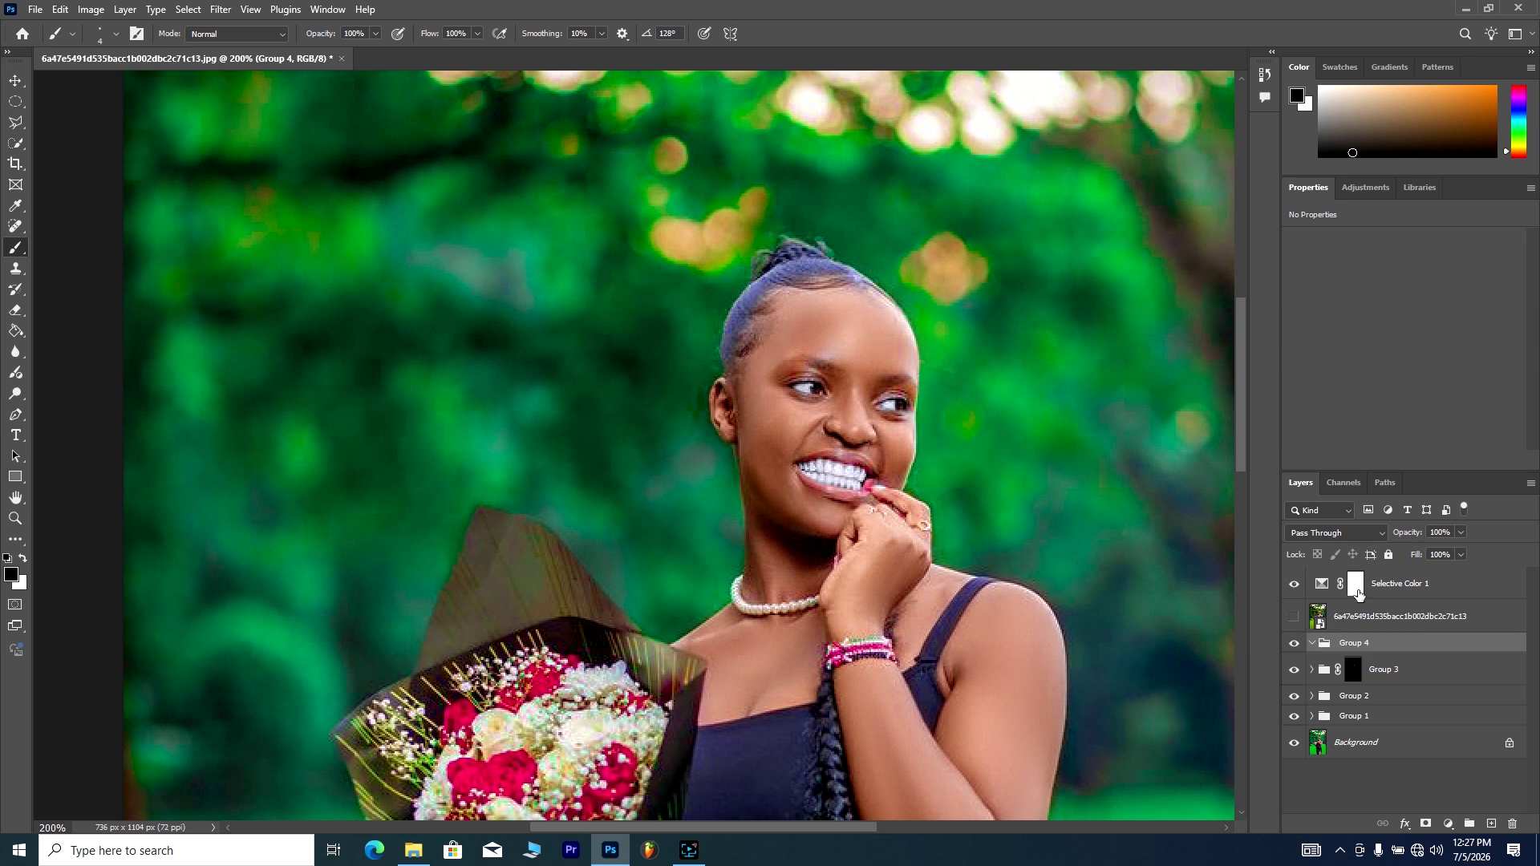
{"action": "left_click", "coordinate": [1379, 587]}
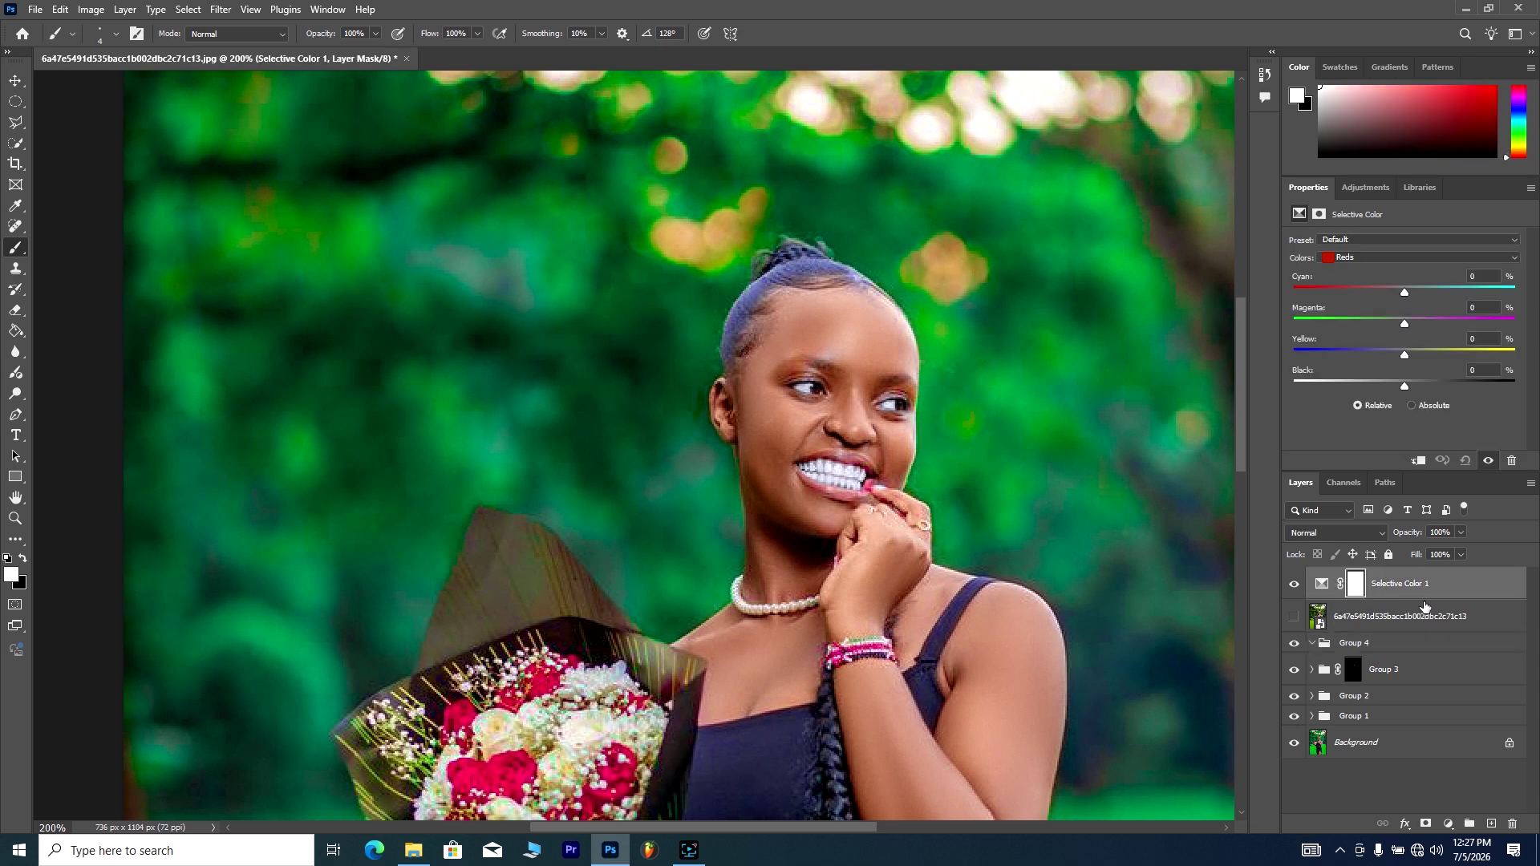
Step: In the Selective Color adjustment, try Black at +8% for the Blacks range, check the whole portrait, and settle on +2%
{"action": "left_click", "coordinate": [1371, 255]}
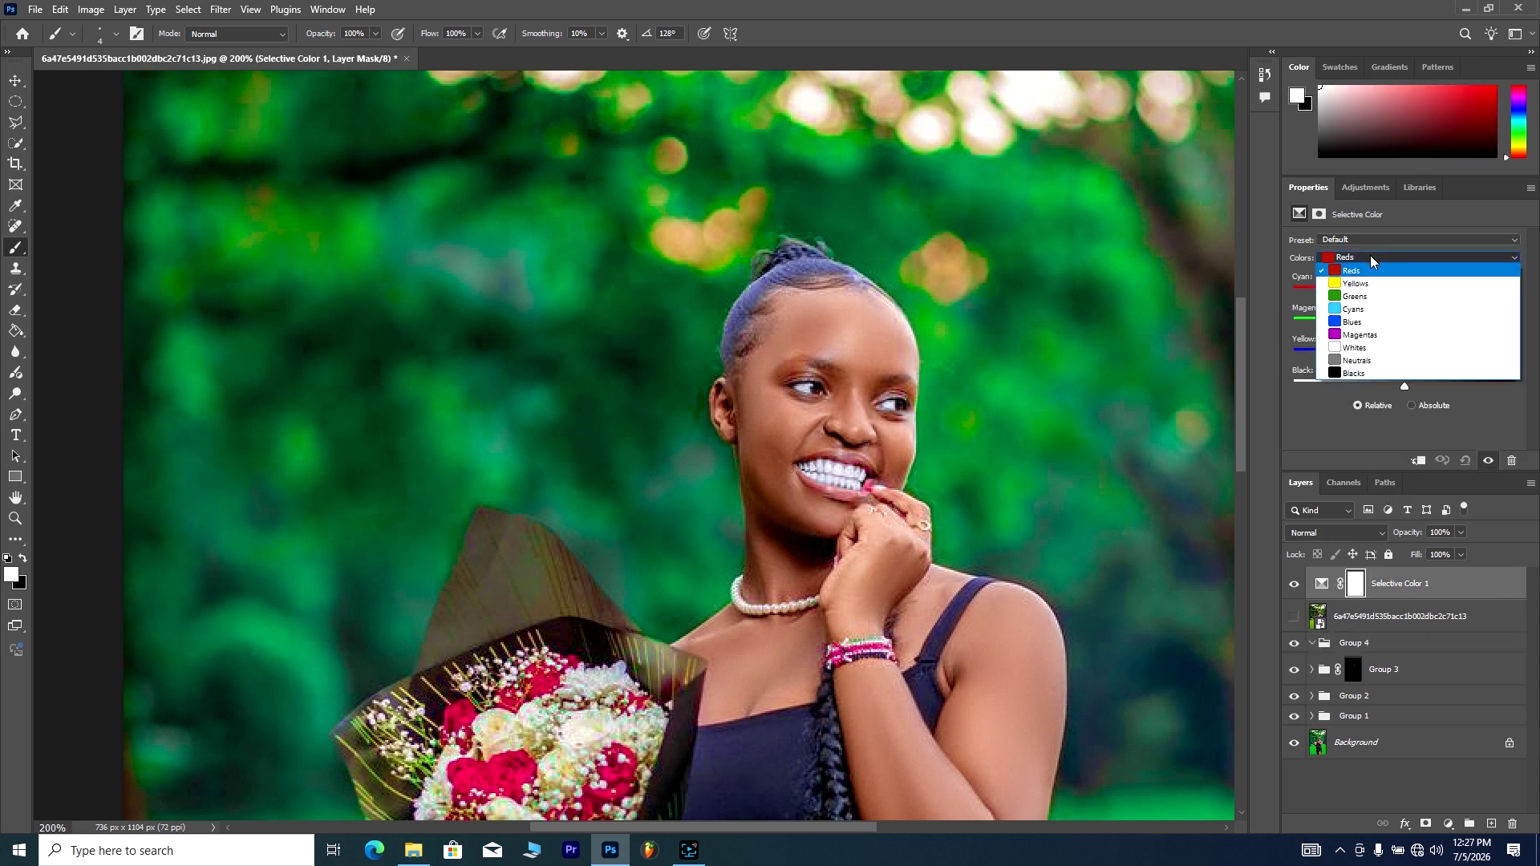
{"action": "left_click", "coordinate": [1354, 370]}
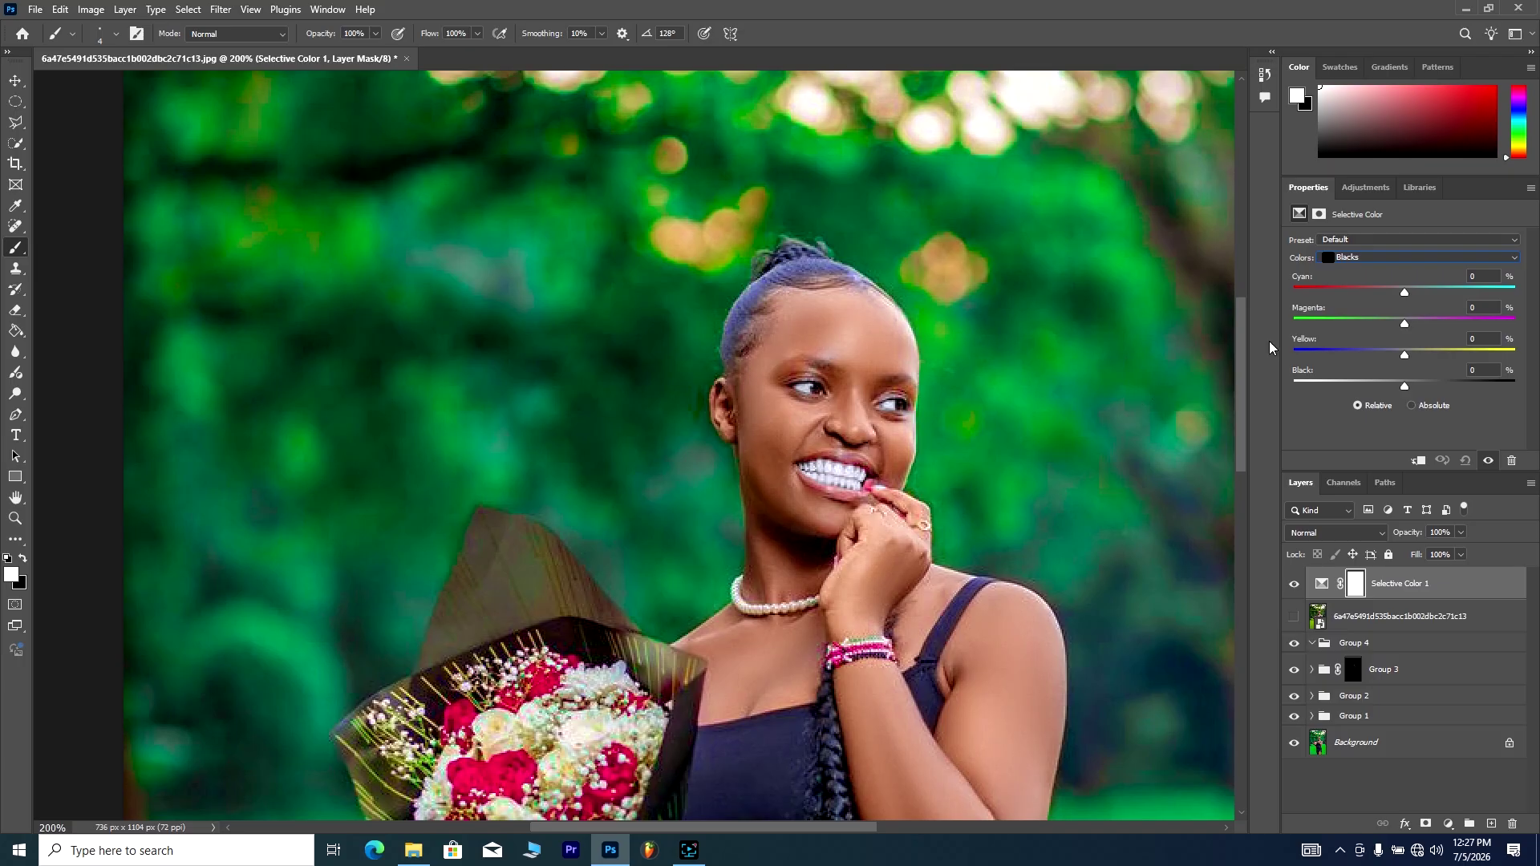
{"action": "left_click_drag", "start_coordinate": [1240, 358], "coordinate": [1235, 392]}
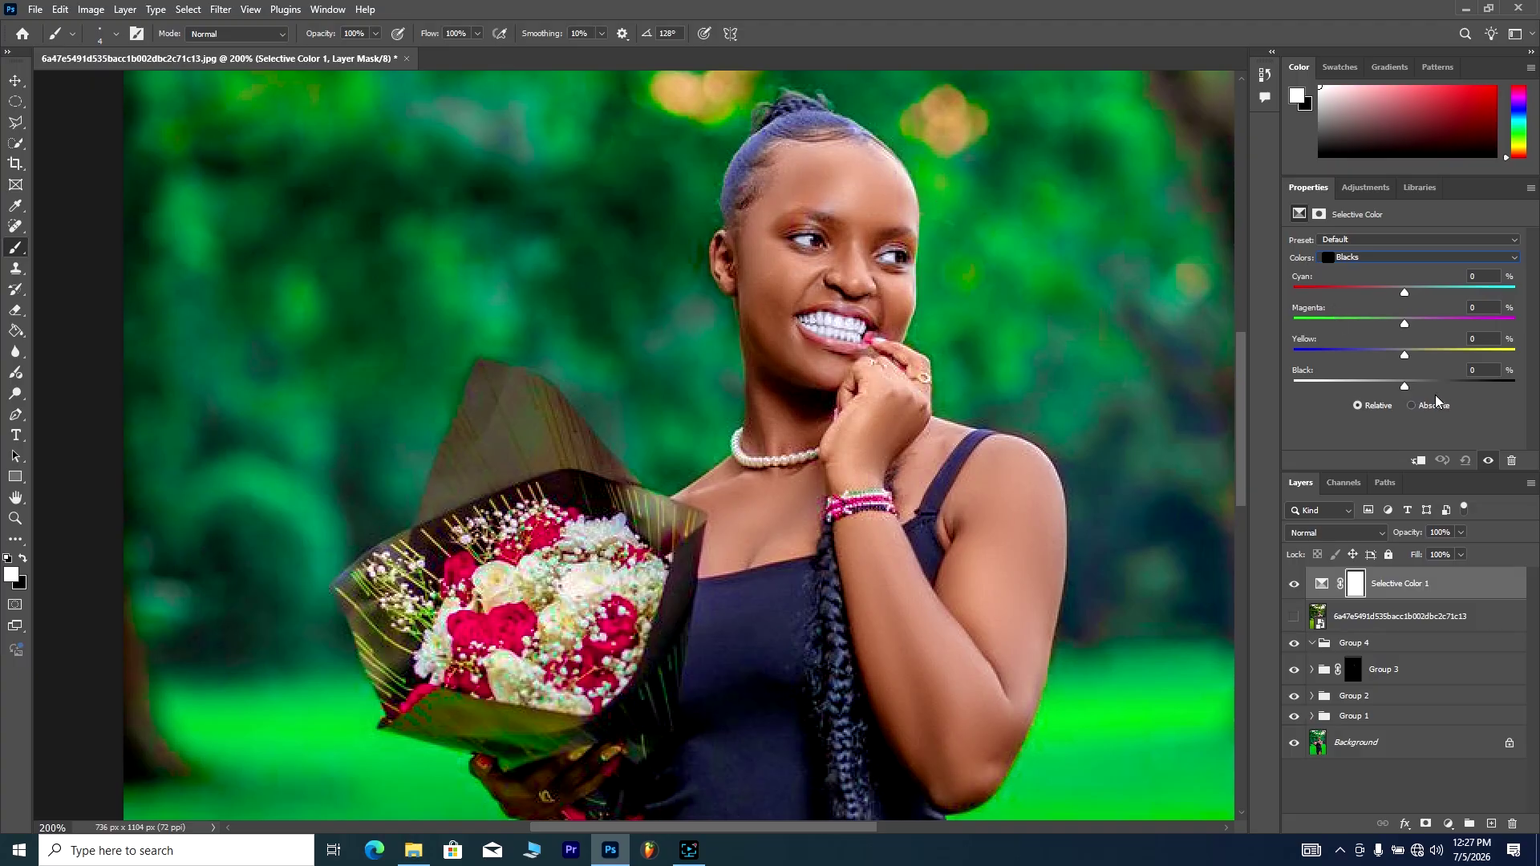
{"action": "mouse_move", "coordinate": [1404, 386]}
{"action": "left_mouse_down"}
{"action": "mouse_move", "coordinate": [1452, 390]}
{"action": "mouse_move", "coordinate": [1414, 412]}
{"action": "left_mouse_up"}
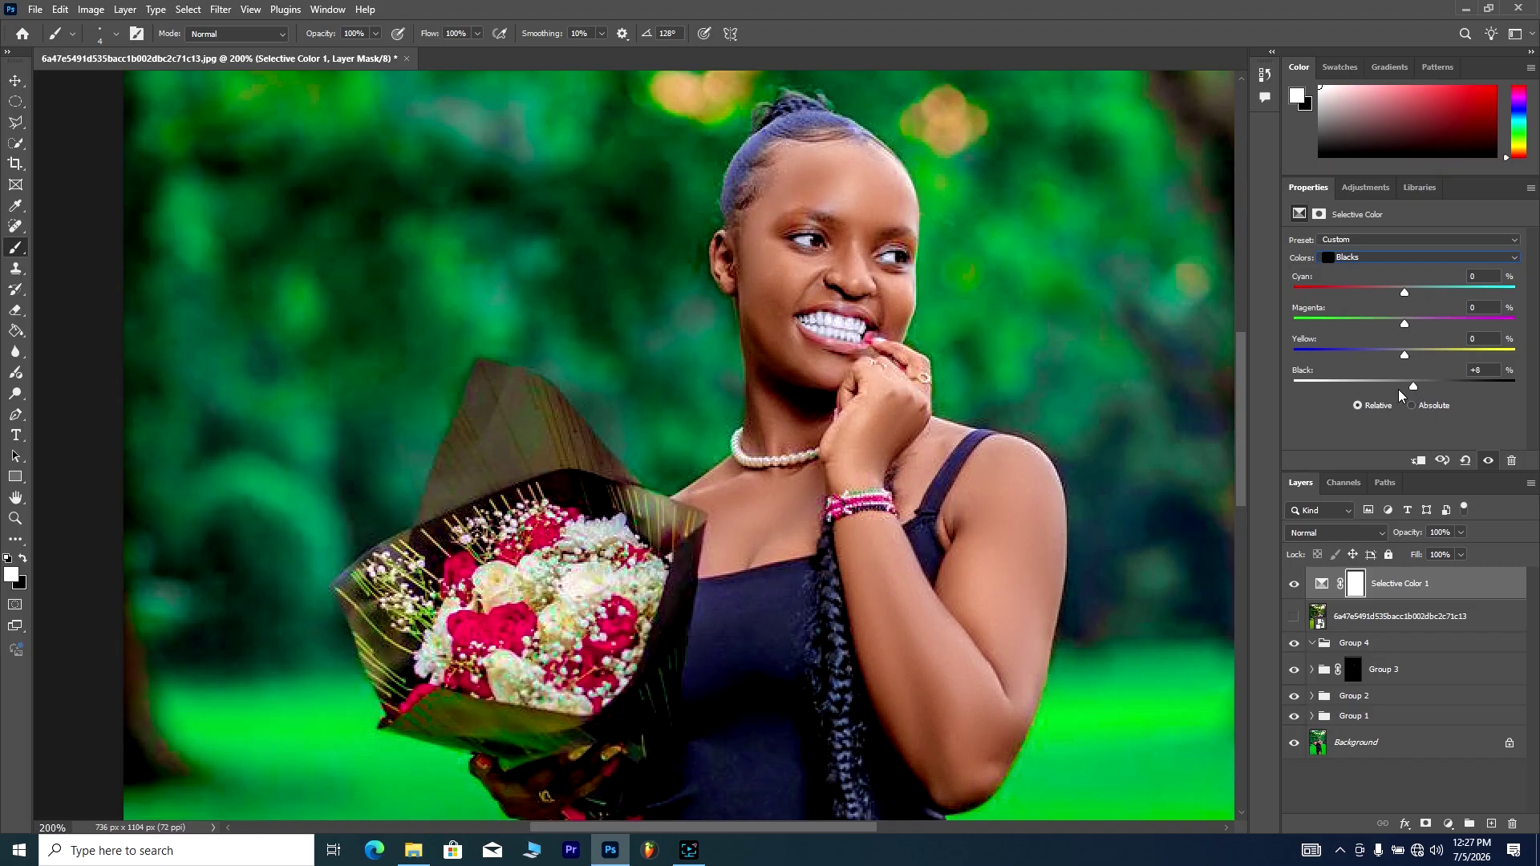
{"action": "key", "text": "ctrl+0"}
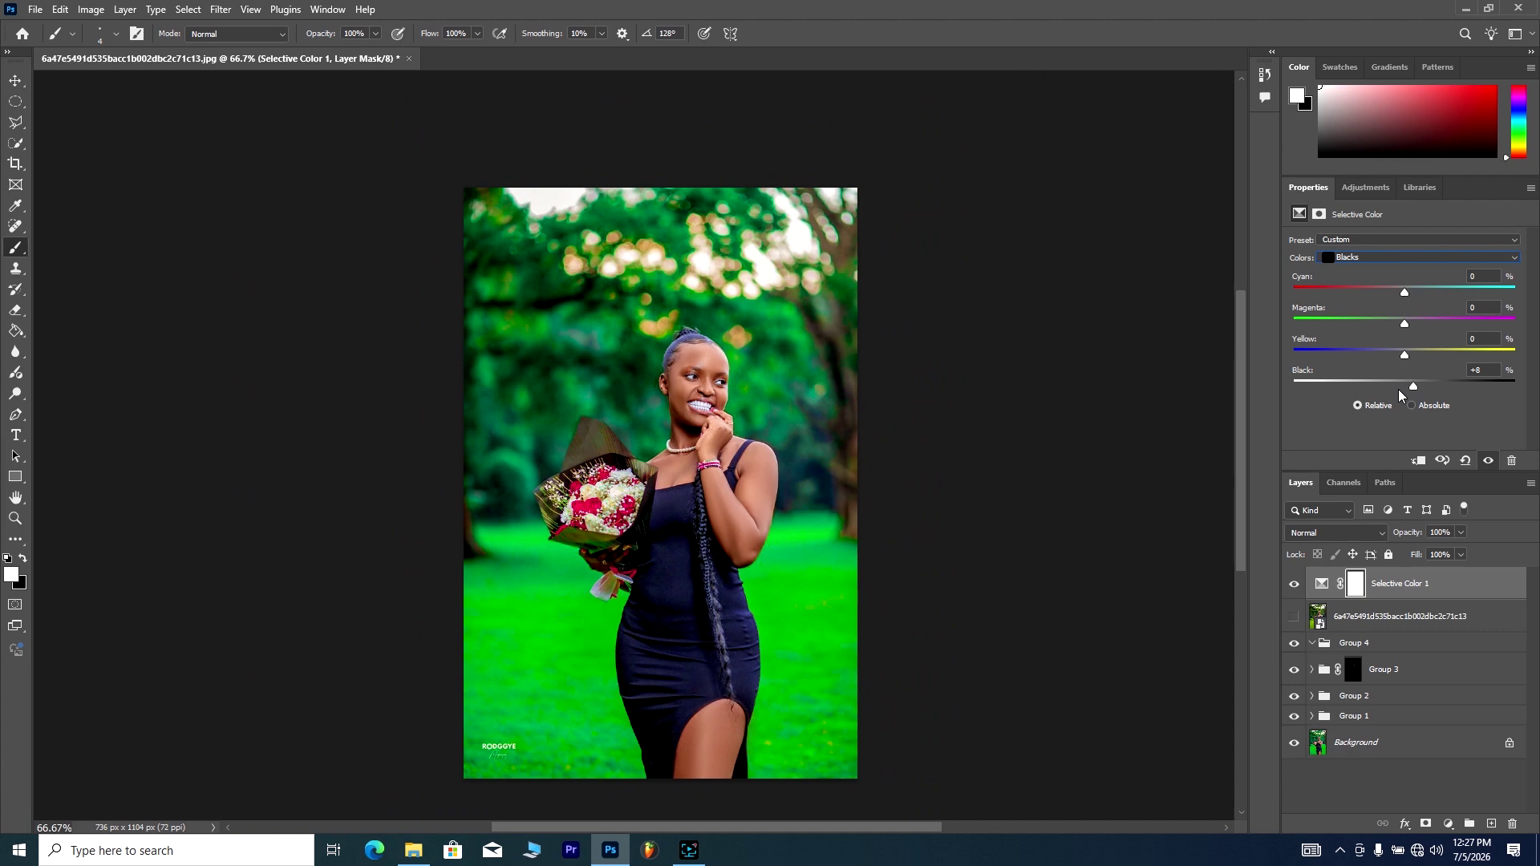
{"action": "key", "text": "ctrl+1"}
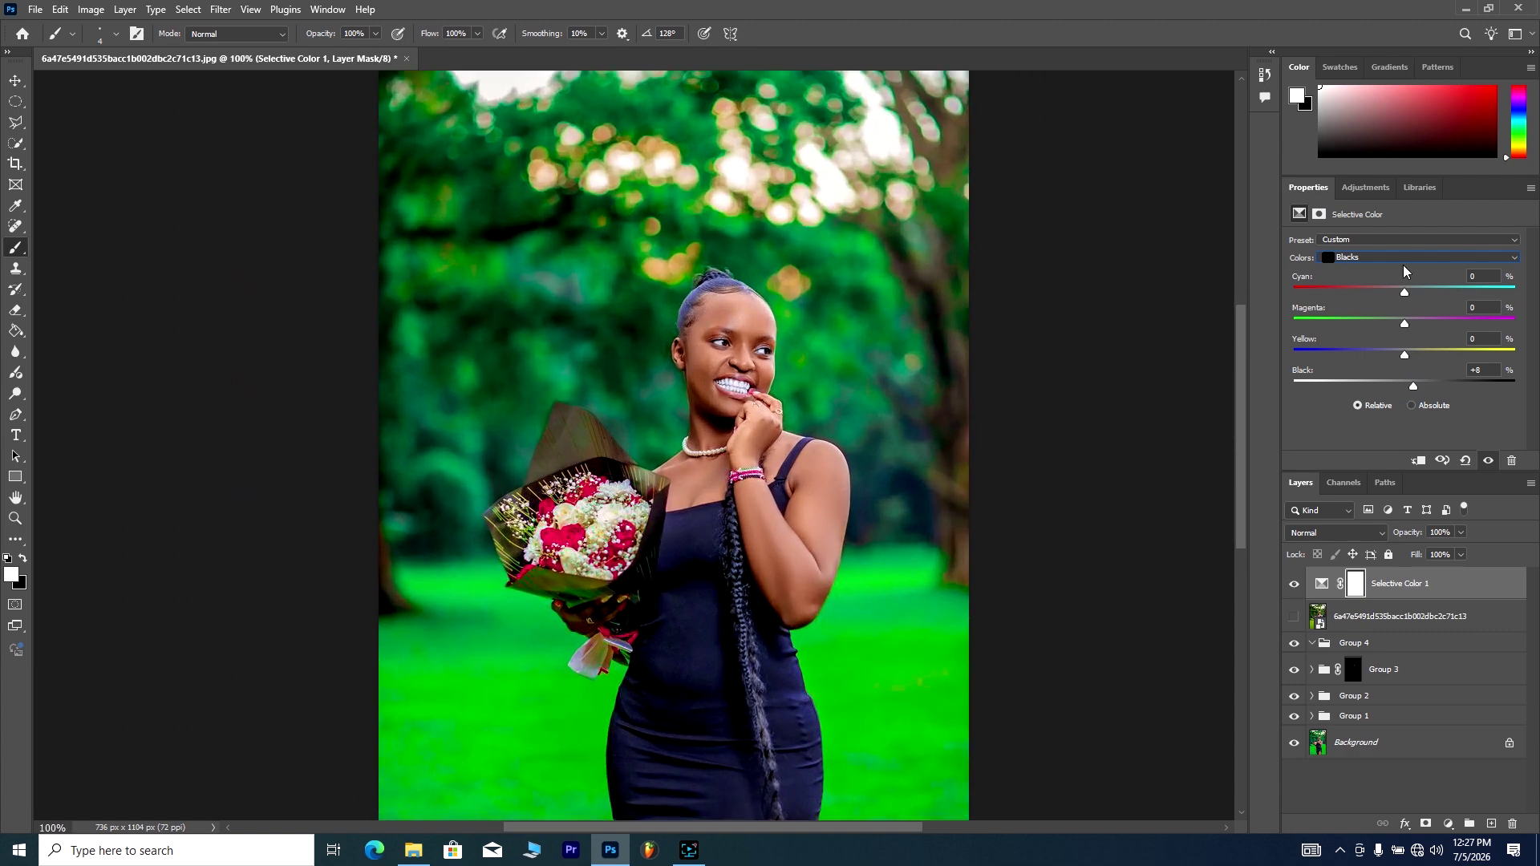
{"action": "left_click_drag", "start_coordinate": [1417, 386], "coordinate": [1404, 386]}
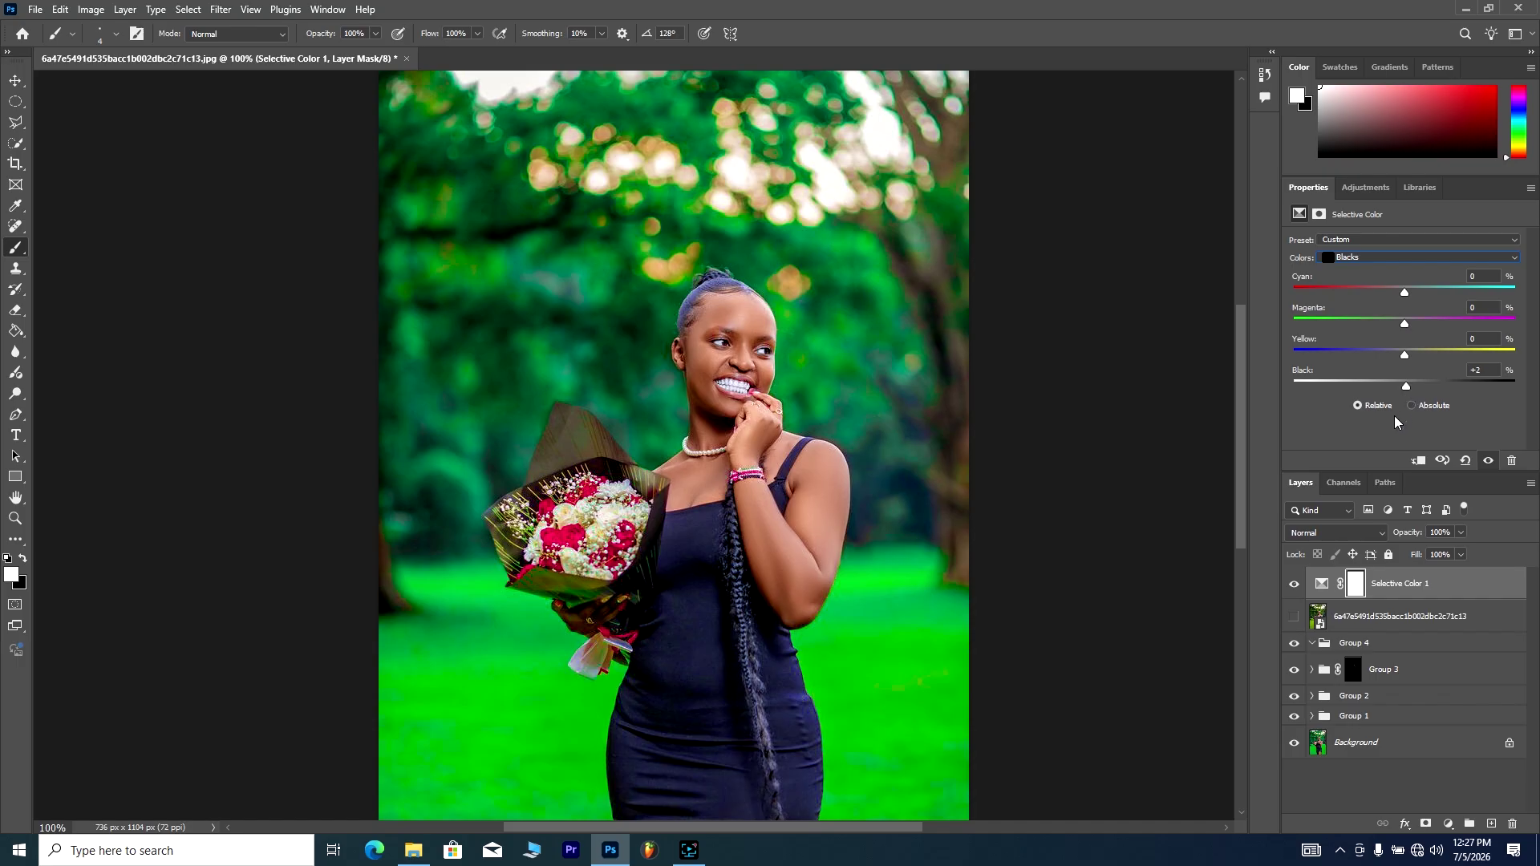
Step: Add a Curves adjustment layer, pull the RGB curve down to input 141 and output 59, and invert its mask to black
{"action": "left_click", "coordinate": [1449, 824]}
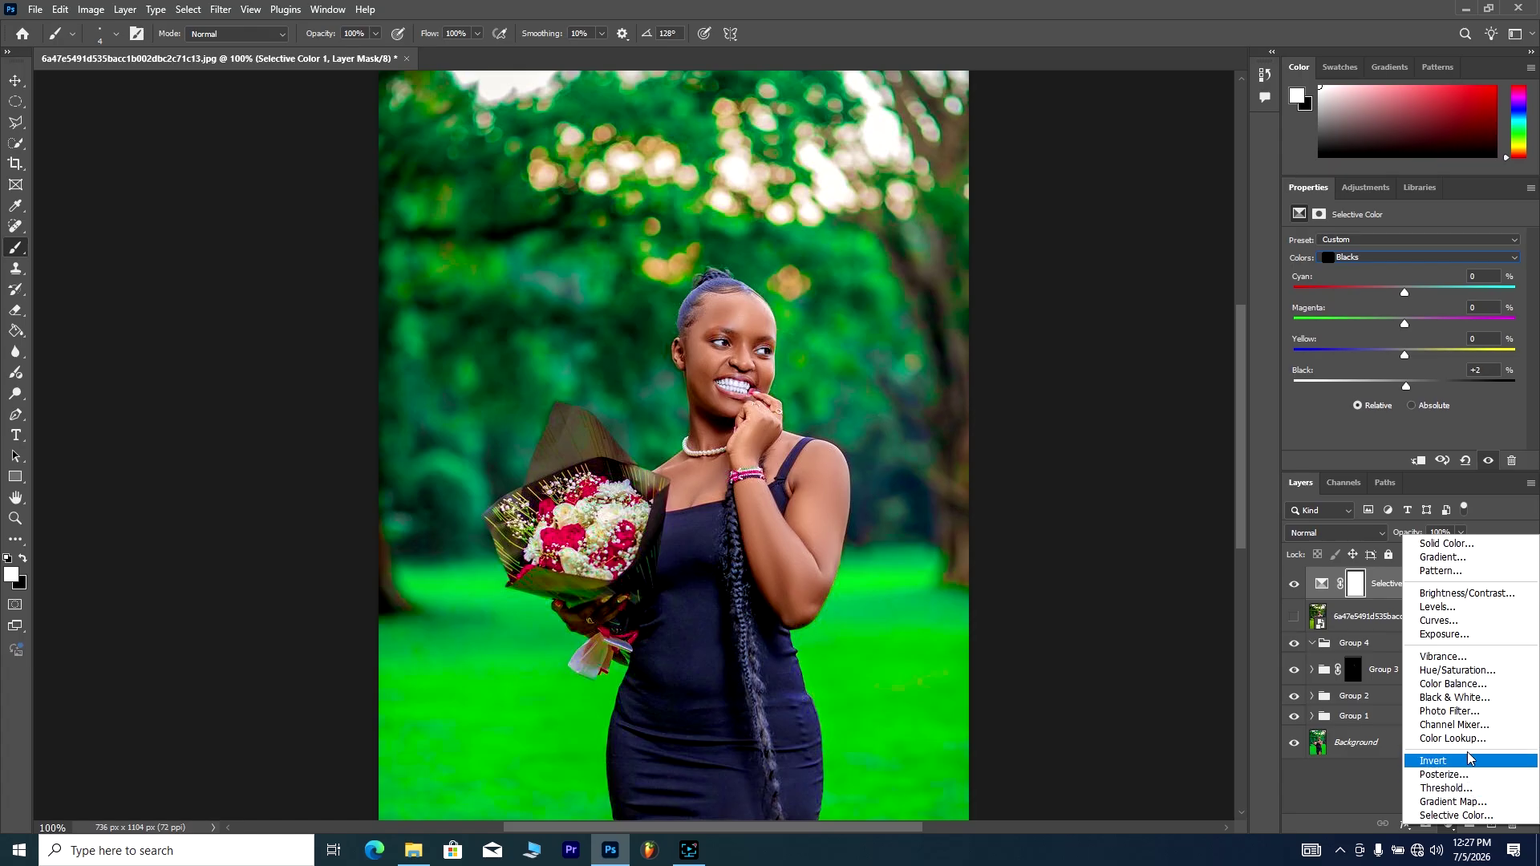
{"action": "left_click", "coordinate": [1450, 624]}
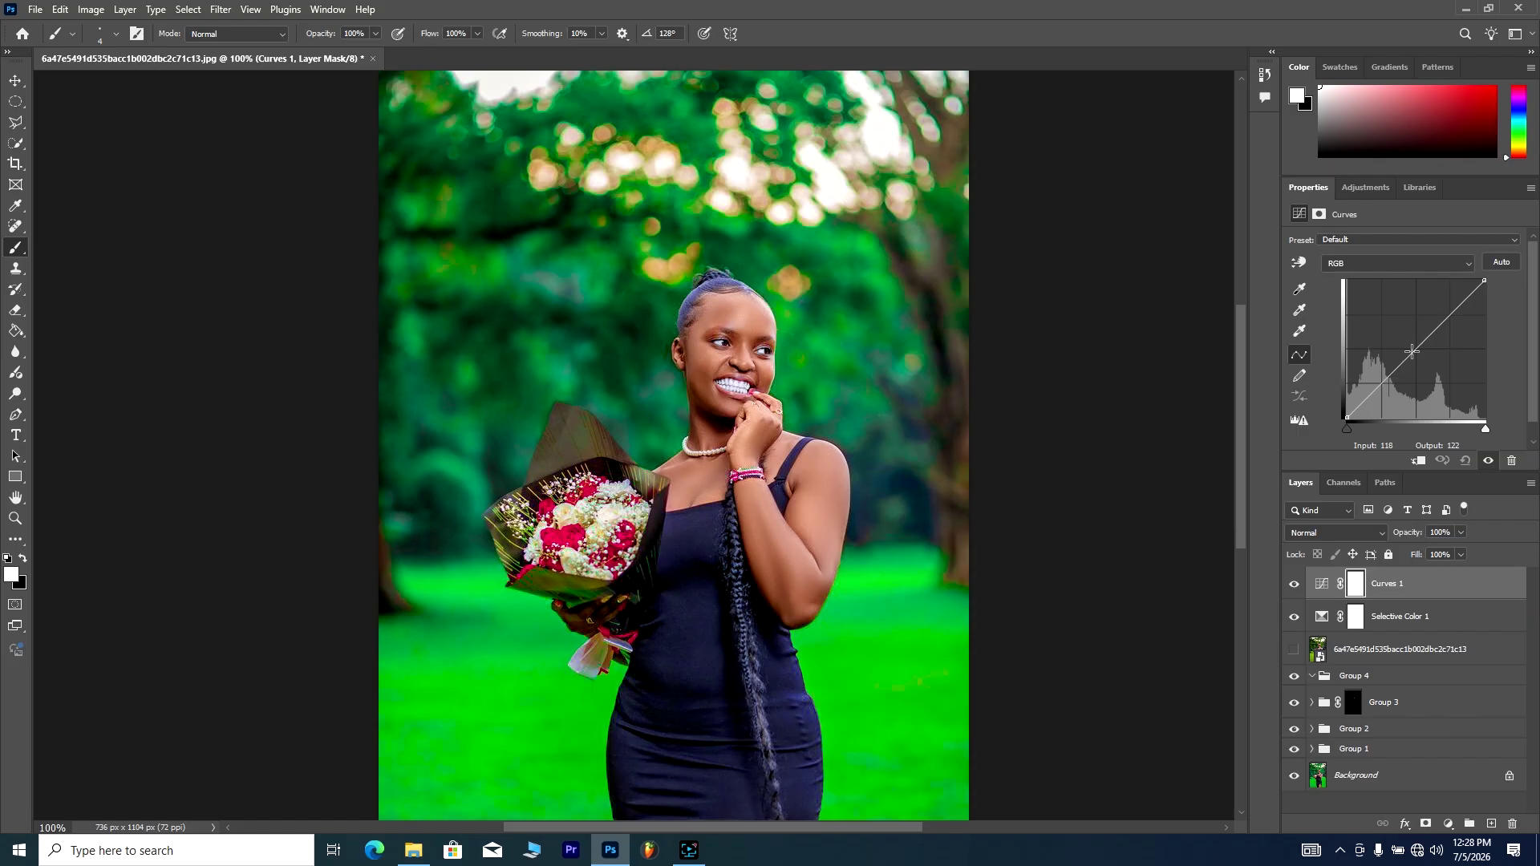
{"action": "left_click_drag", "start_coordinate": [1412, 351], "coordinate": [1423, 367]}
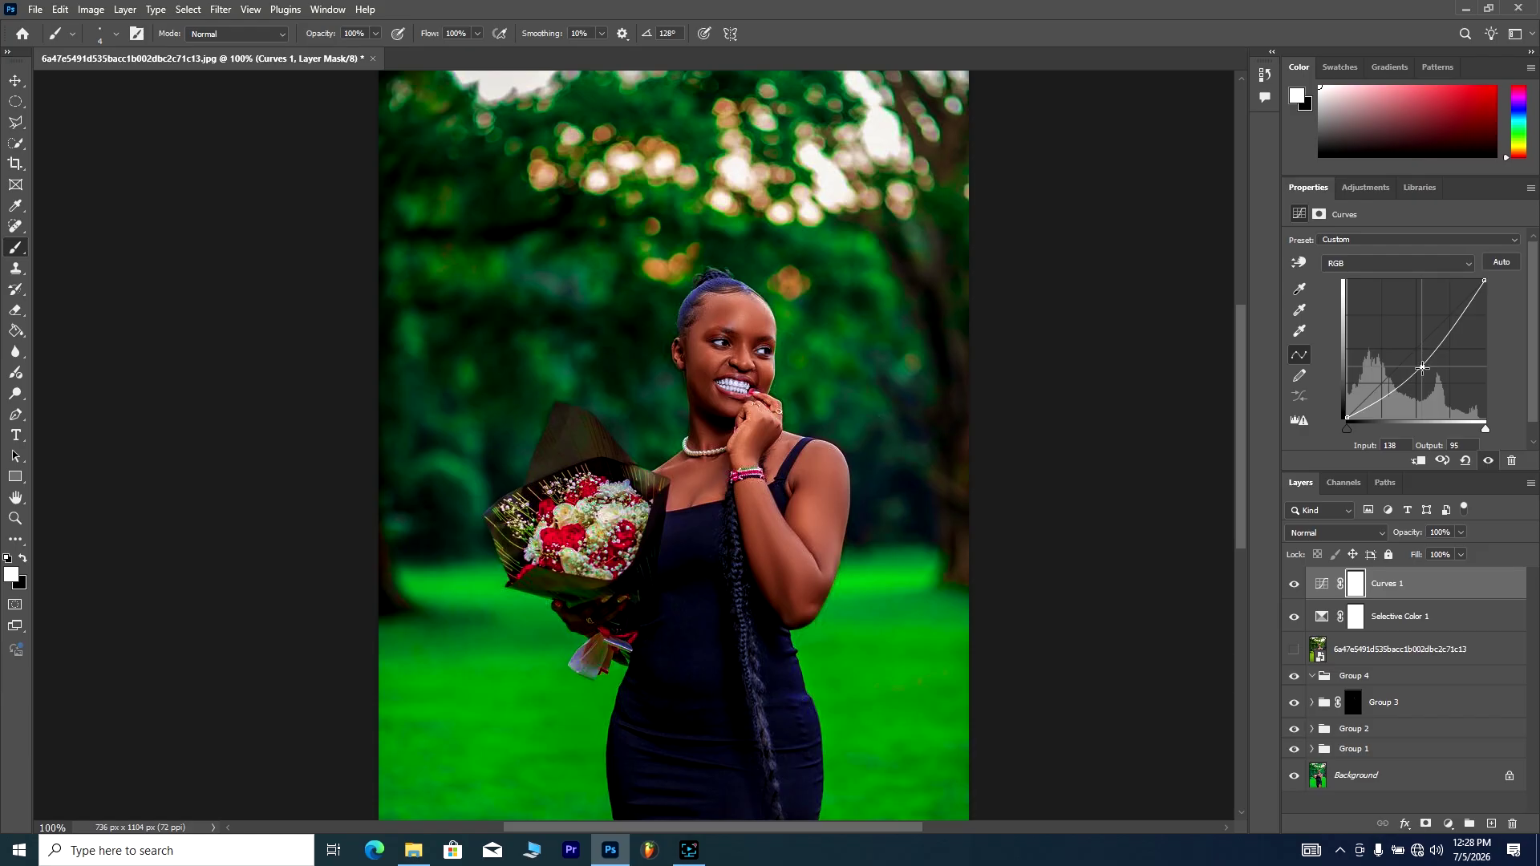
{"action": "left_click_drag", "start_coordinate": [1423, 367], "coordinate": [1424, 387]}
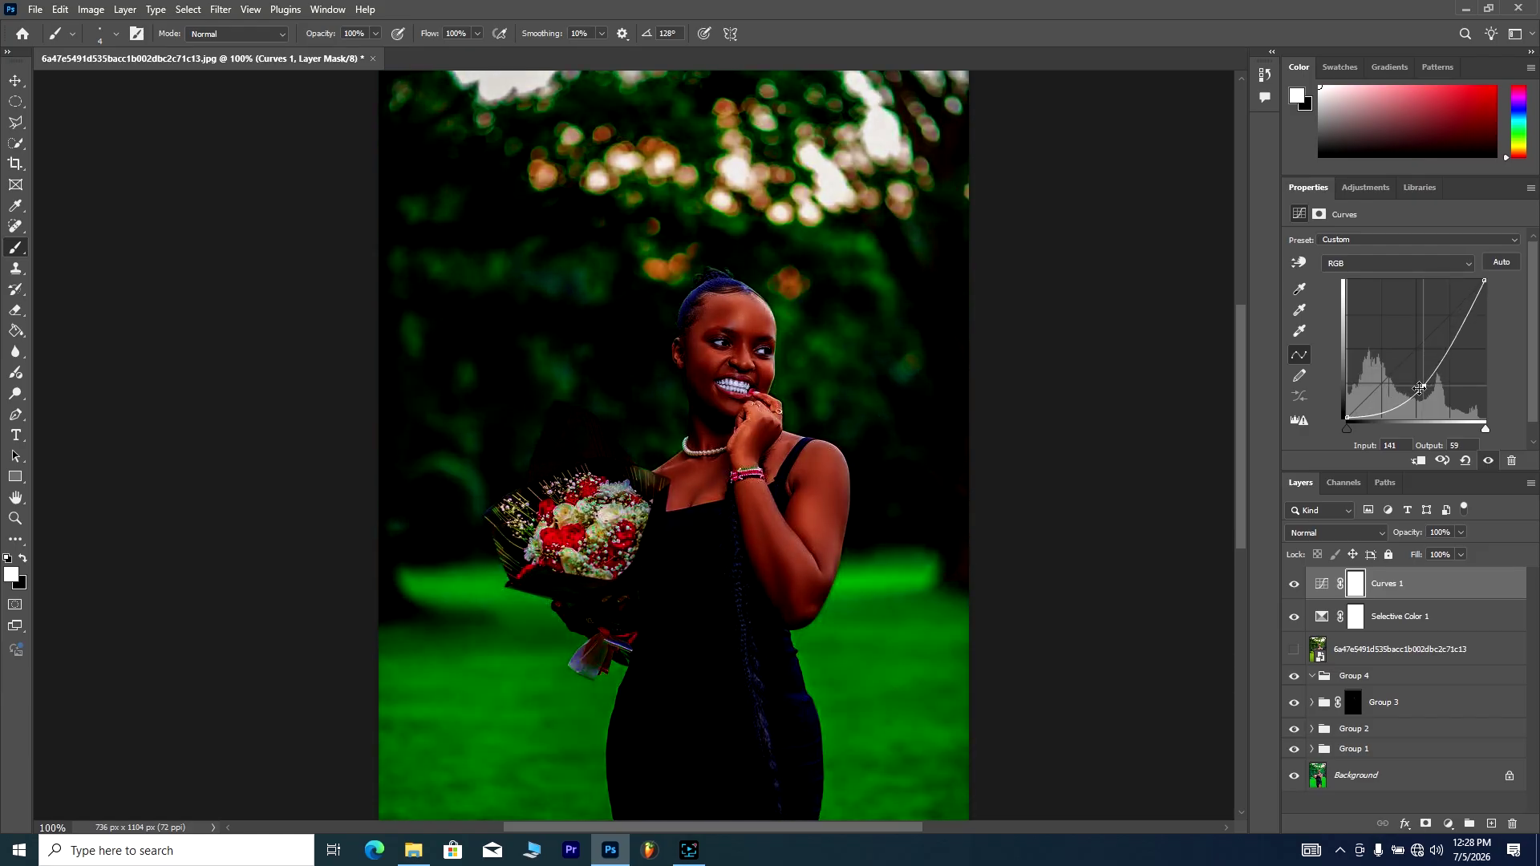
{"action": "left_click", "coordinate": [1354, 586]}
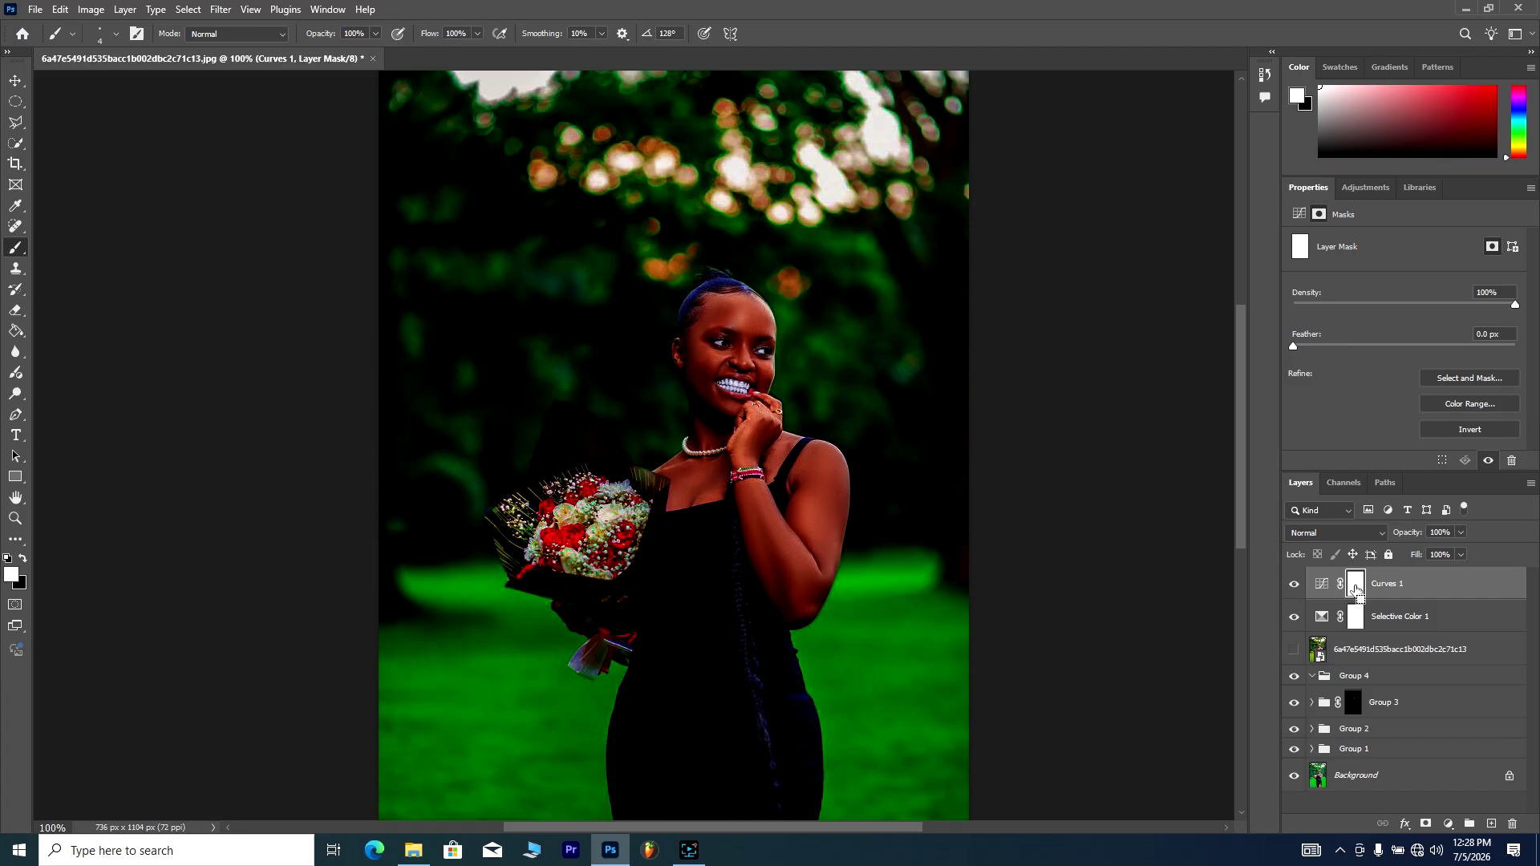
{"action": "key", "text": "ctrl+i"}
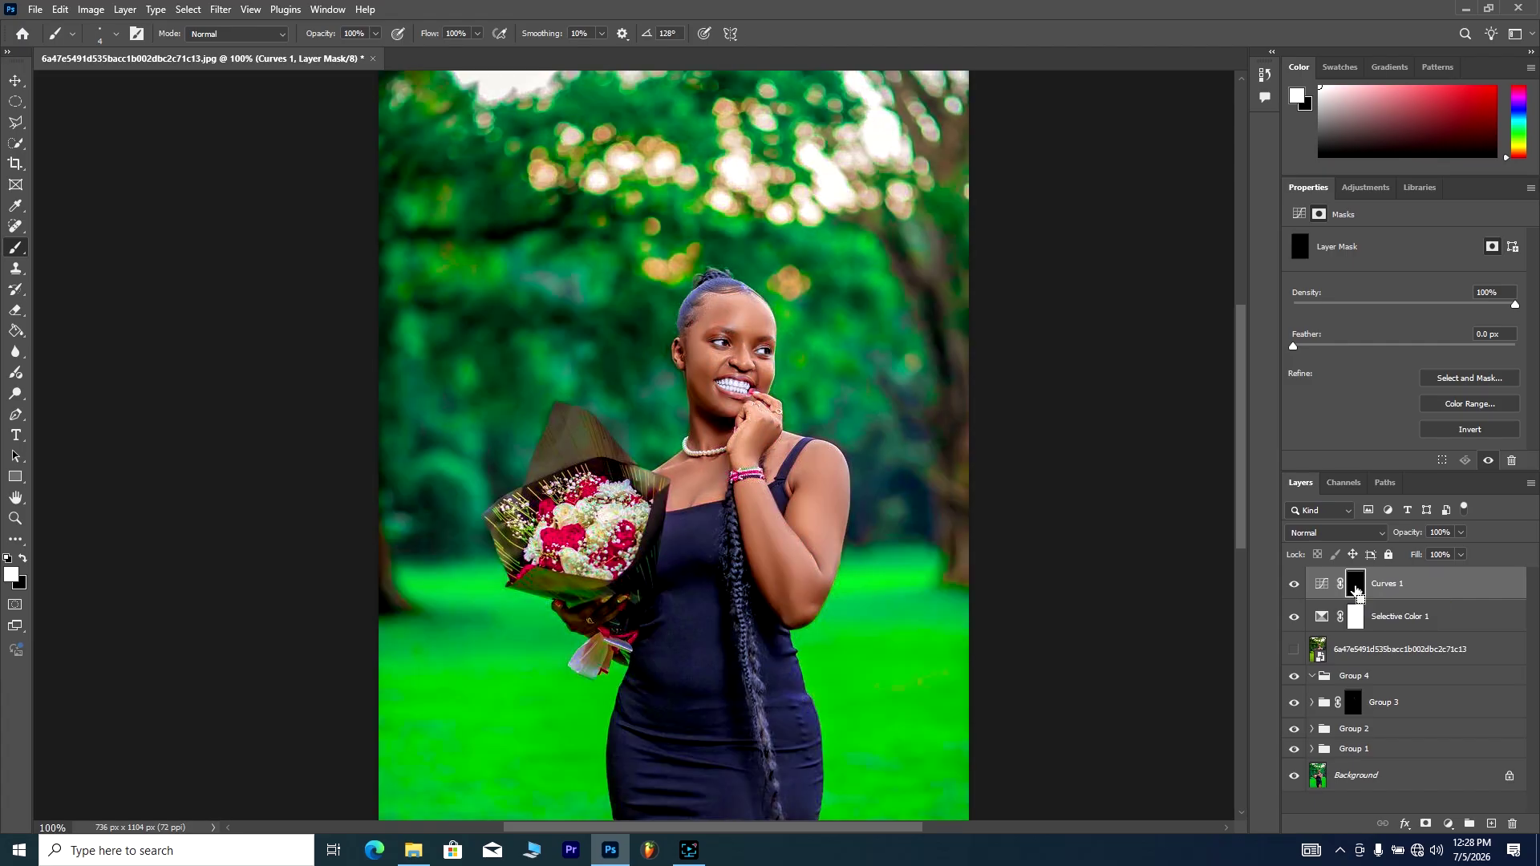
Step: Frame the head at 400% and select the Mixer Brush with a size of 23 px for the Curves mask
{"action": "key", "text": "ctrl+plus"}
{"action": "key", "text": "ctrl+plus"}
{"action": "key", "text": "ctrl+plus"}
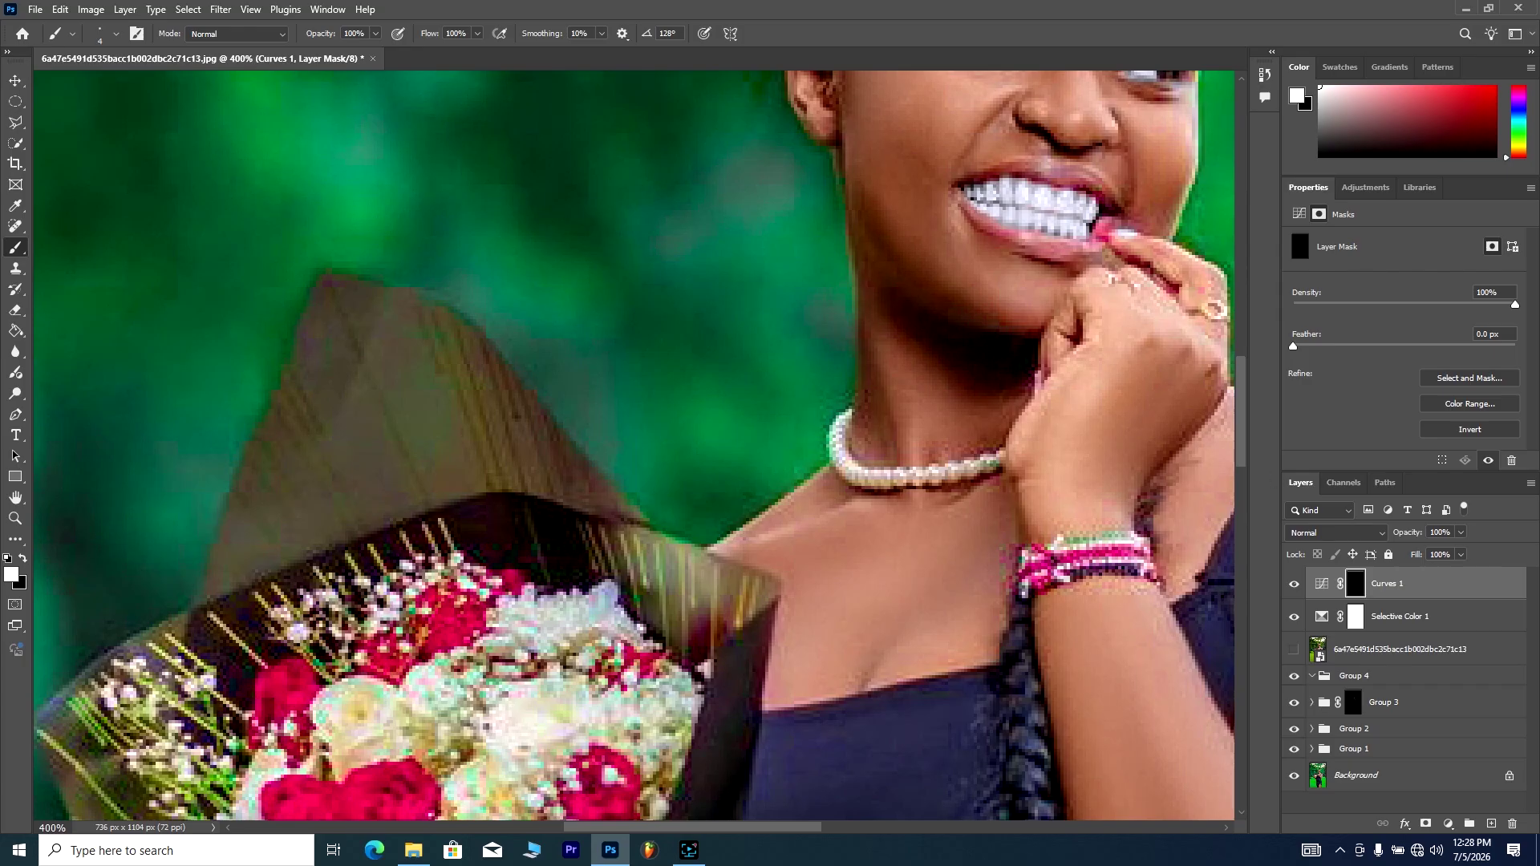
{"action": "left_click_drag", "start_coordinate": [771, 824], "coordinate": [883, 825]}
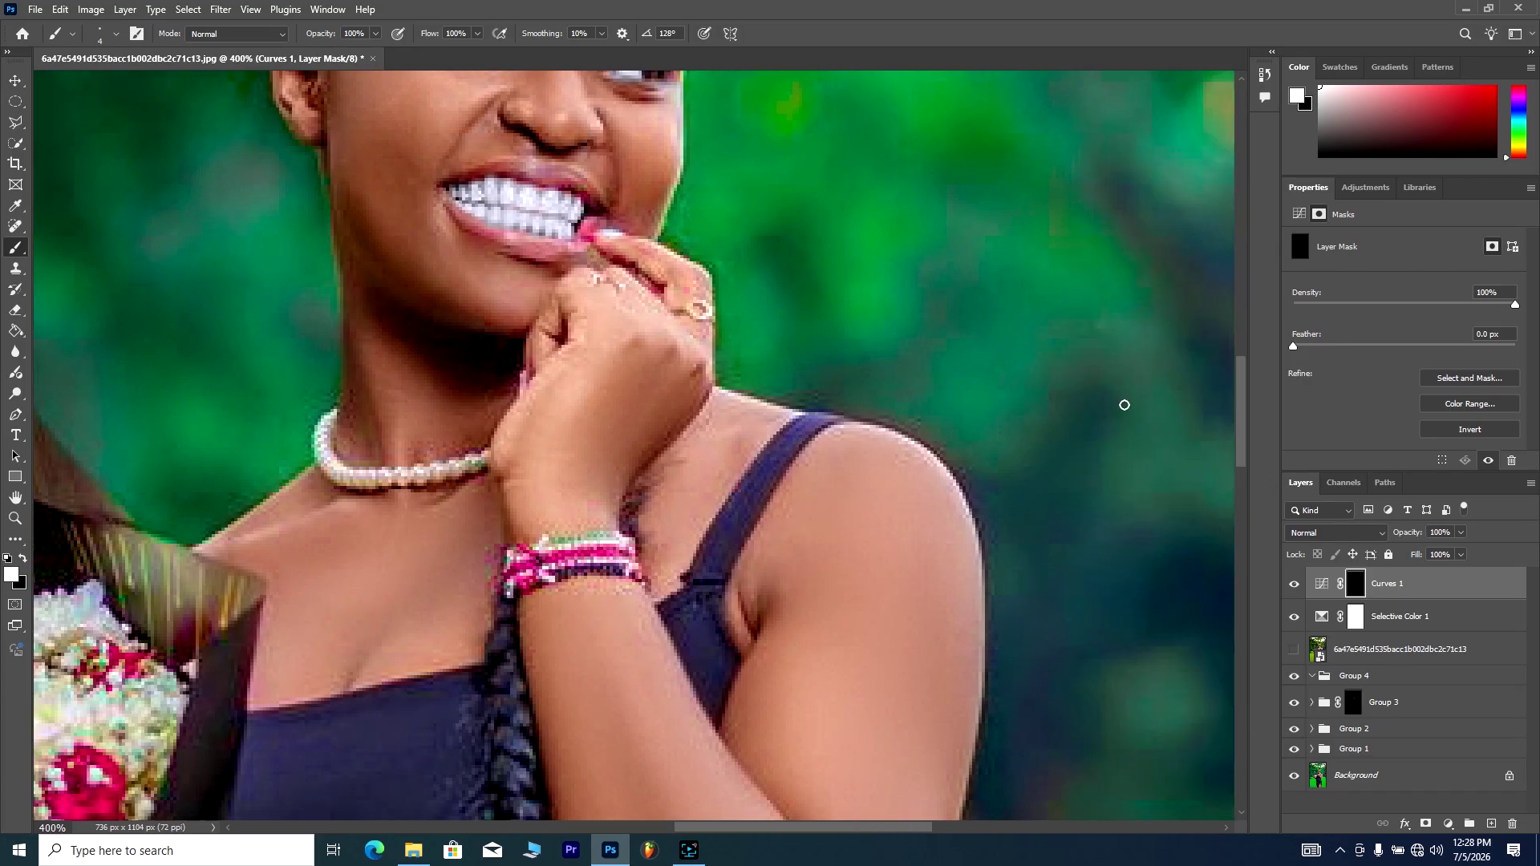
{"action": "left_click_drag", "start_coordinate": [1240, 439], "coordinate": [1237, 354]}
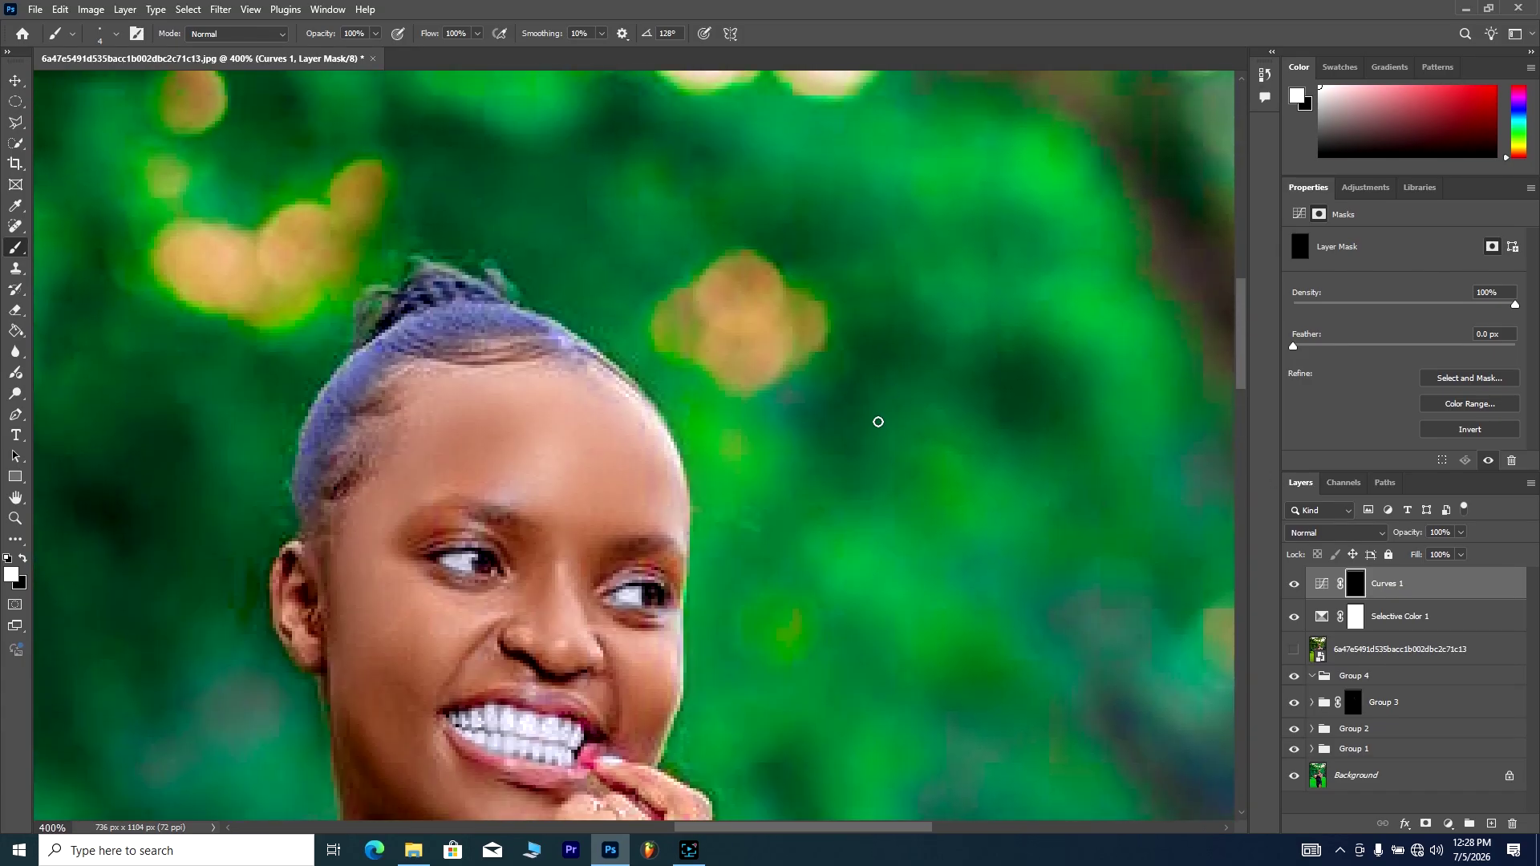
{"action": "right_click", "coordinate": [15, 248]}
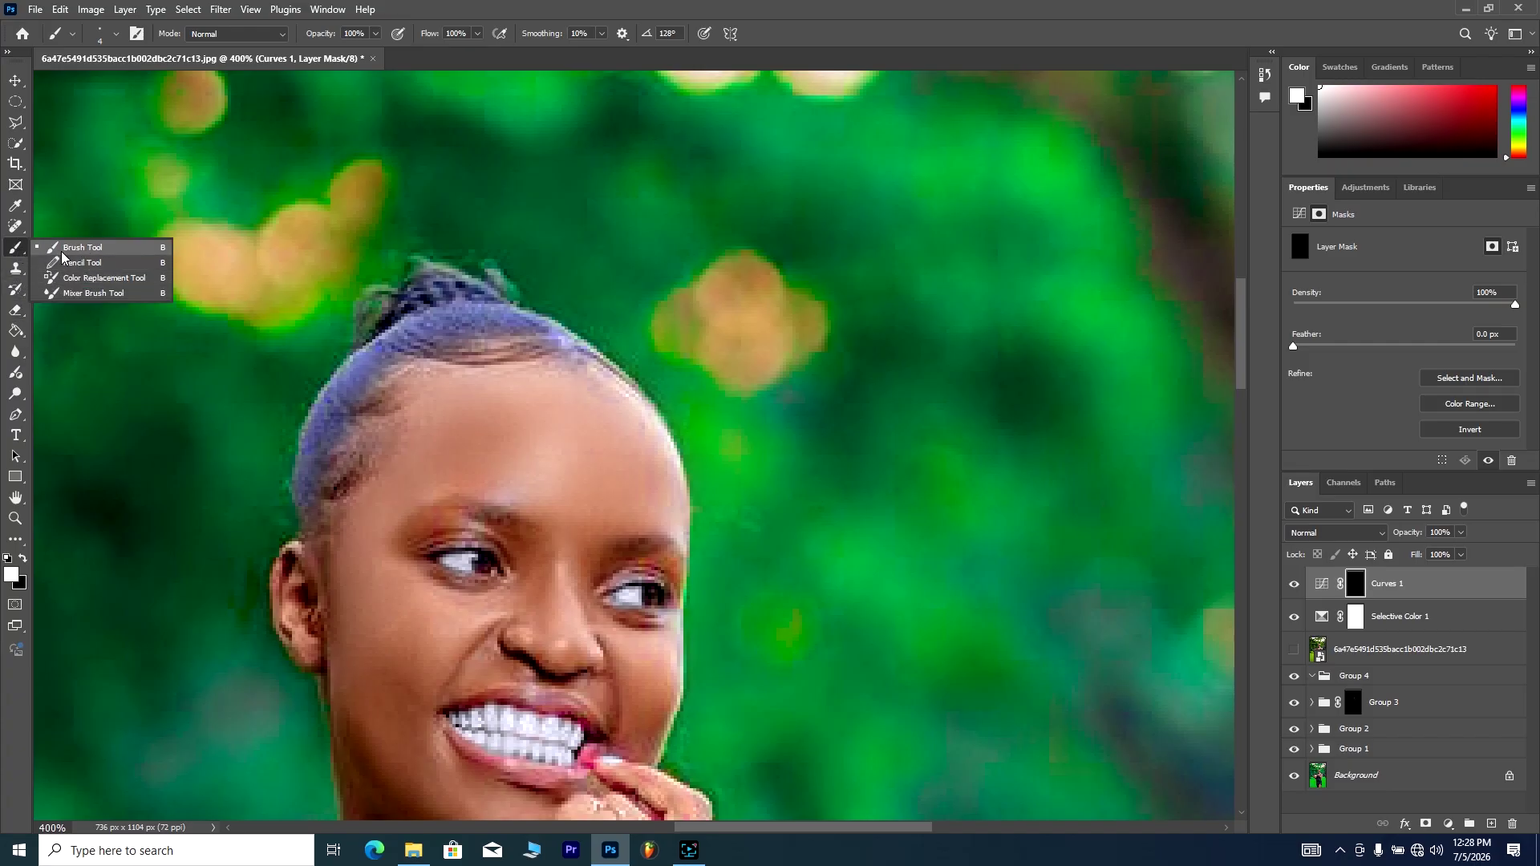
{"action": "left_click", "coordinate": [64, 292]}
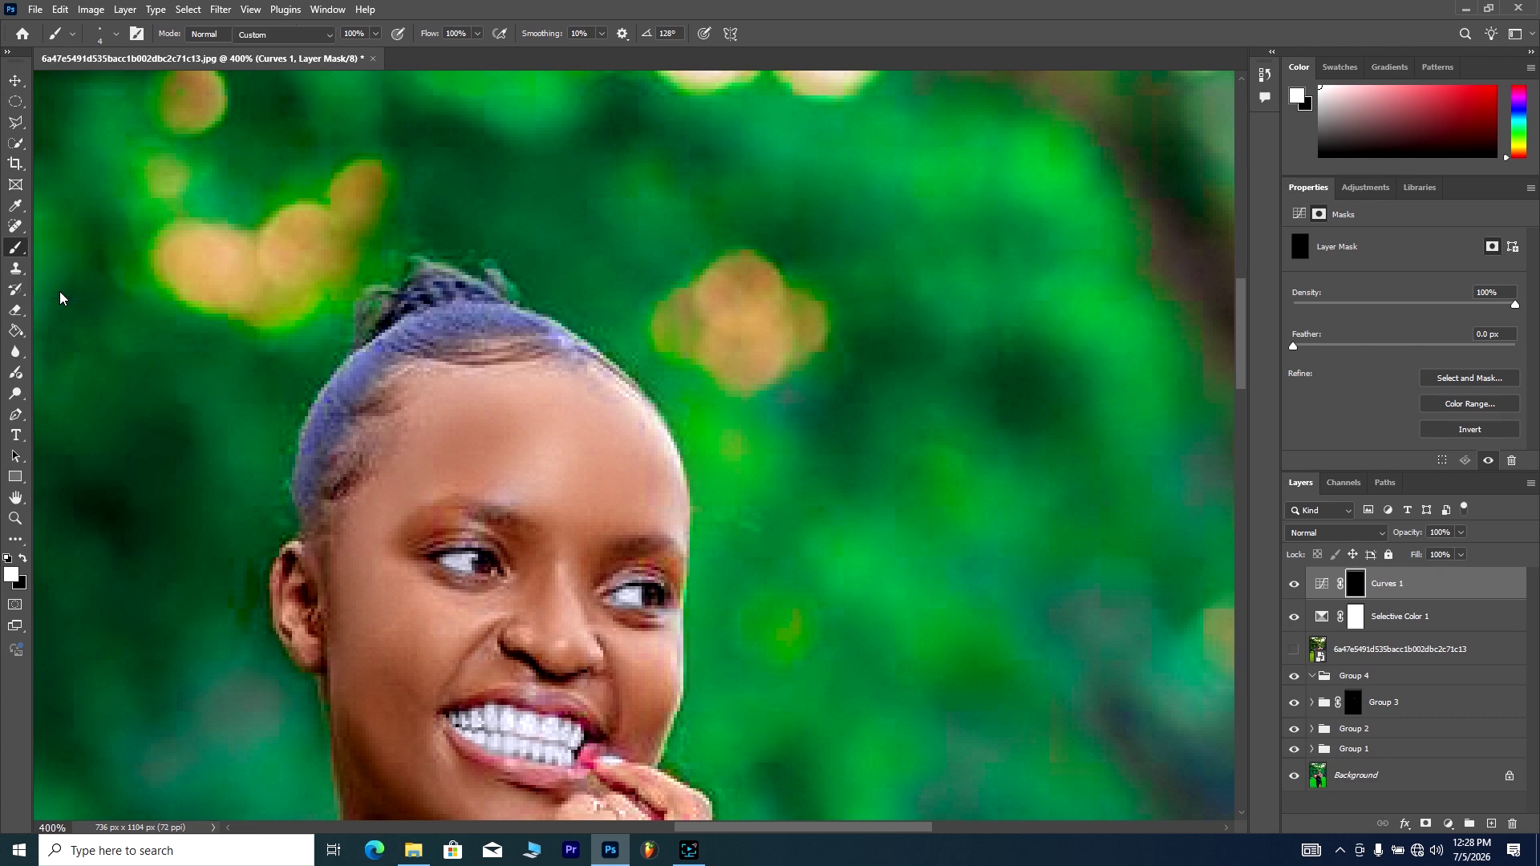
{"action": "right_click", "coordinate": [221, 254]}
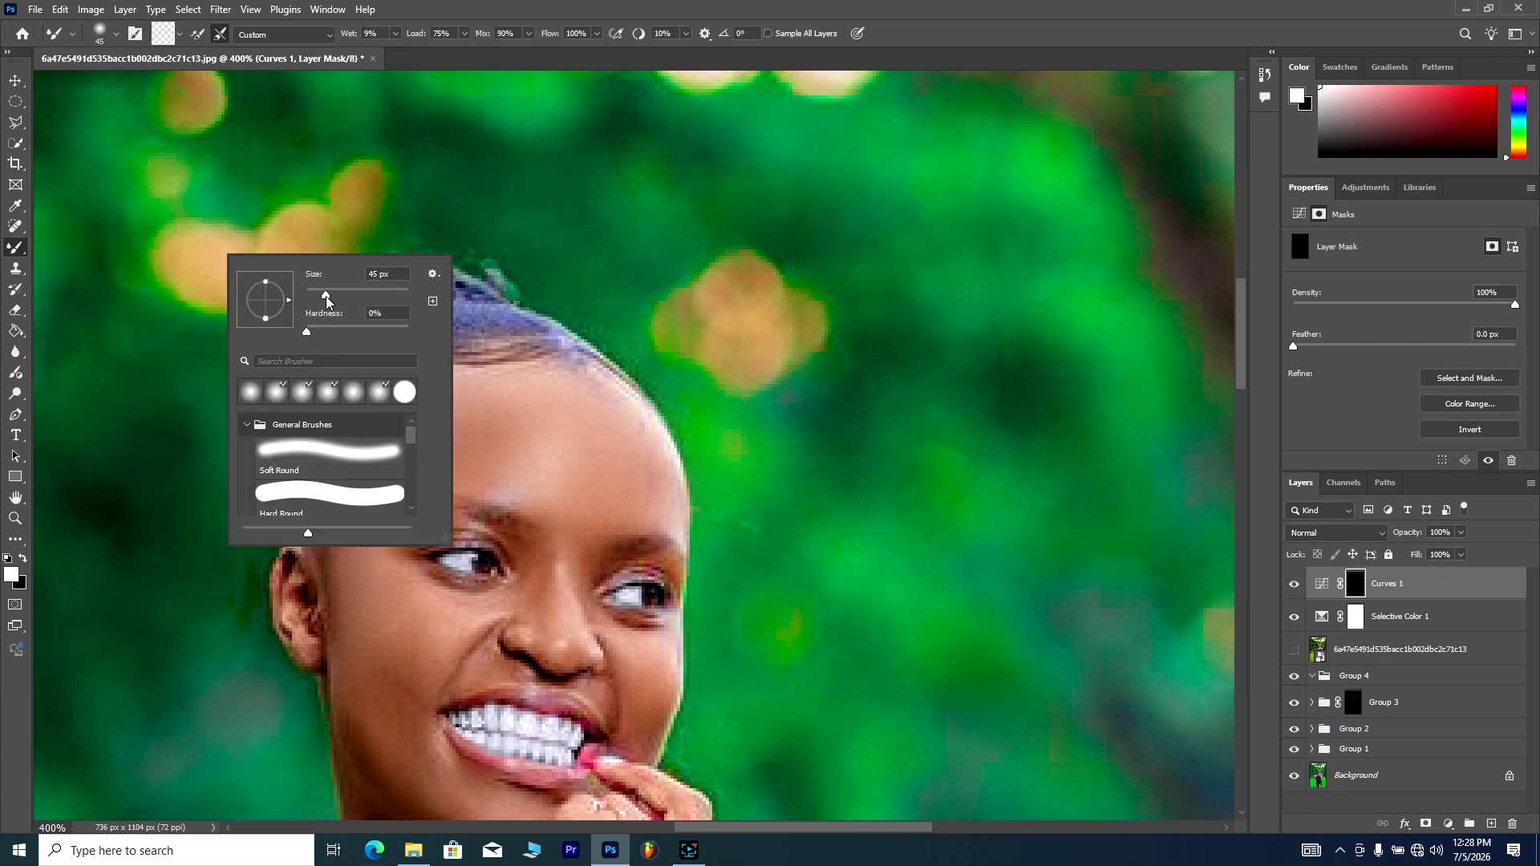
{"action": "left_click_drag", "start_coordinate": [326, 296], "coordinate": [318, 300]}
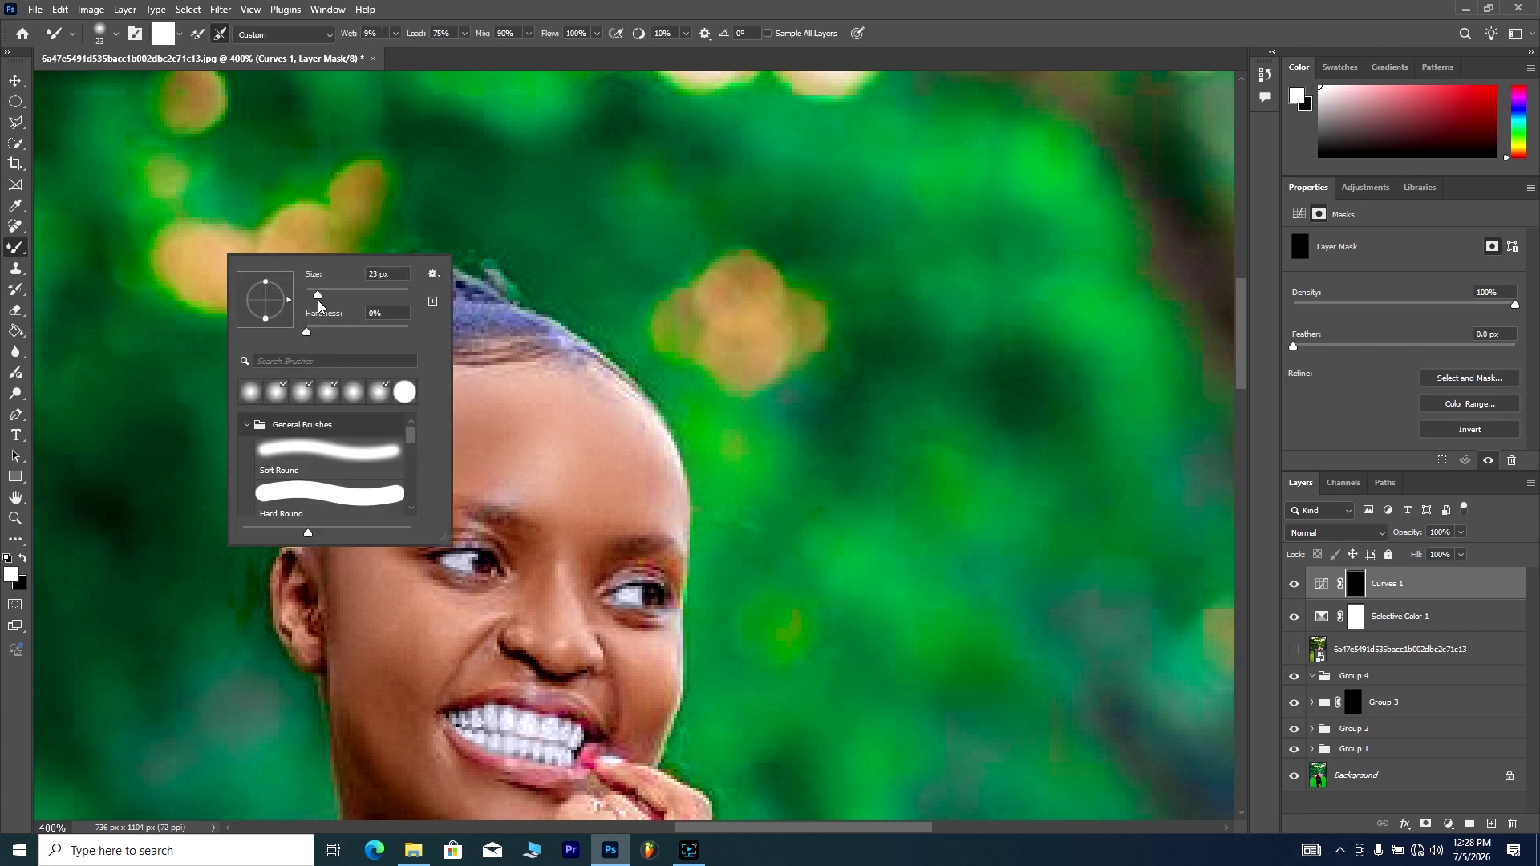
{"action": "left_click", "coordinate": [1240, 346]}
{"action": "left_click_drag", "start_coordinate": [1241, 346], "coordinate": [1242, 340]}
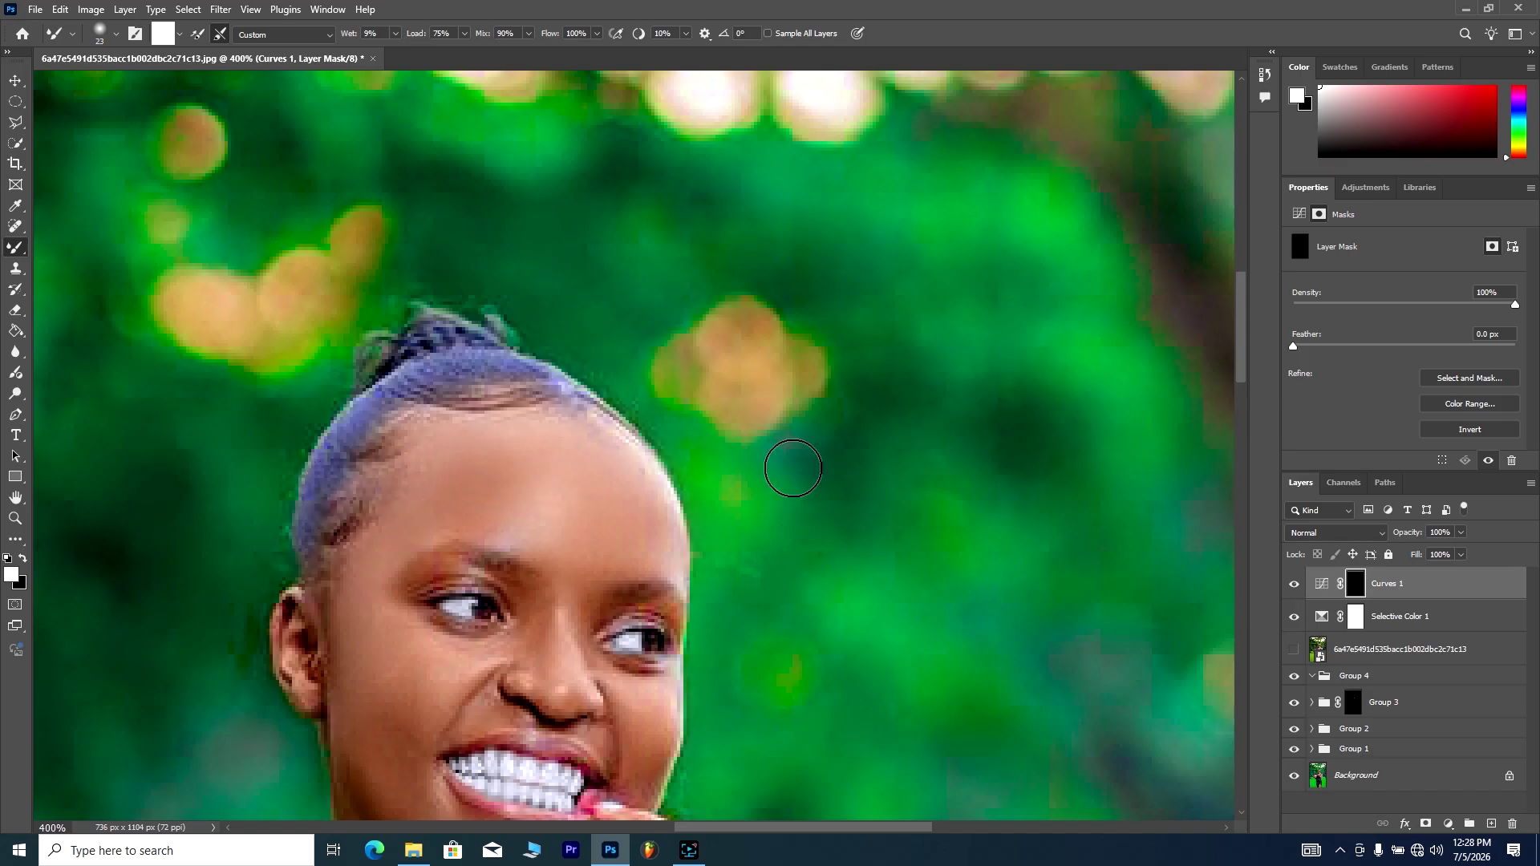
Step: Try to paint the hair on the Curves mask with the Mixer Brush at 18 px, comparing with the layer hidden and shown
{"action": "right_click", "coordinate": [463, 422]}
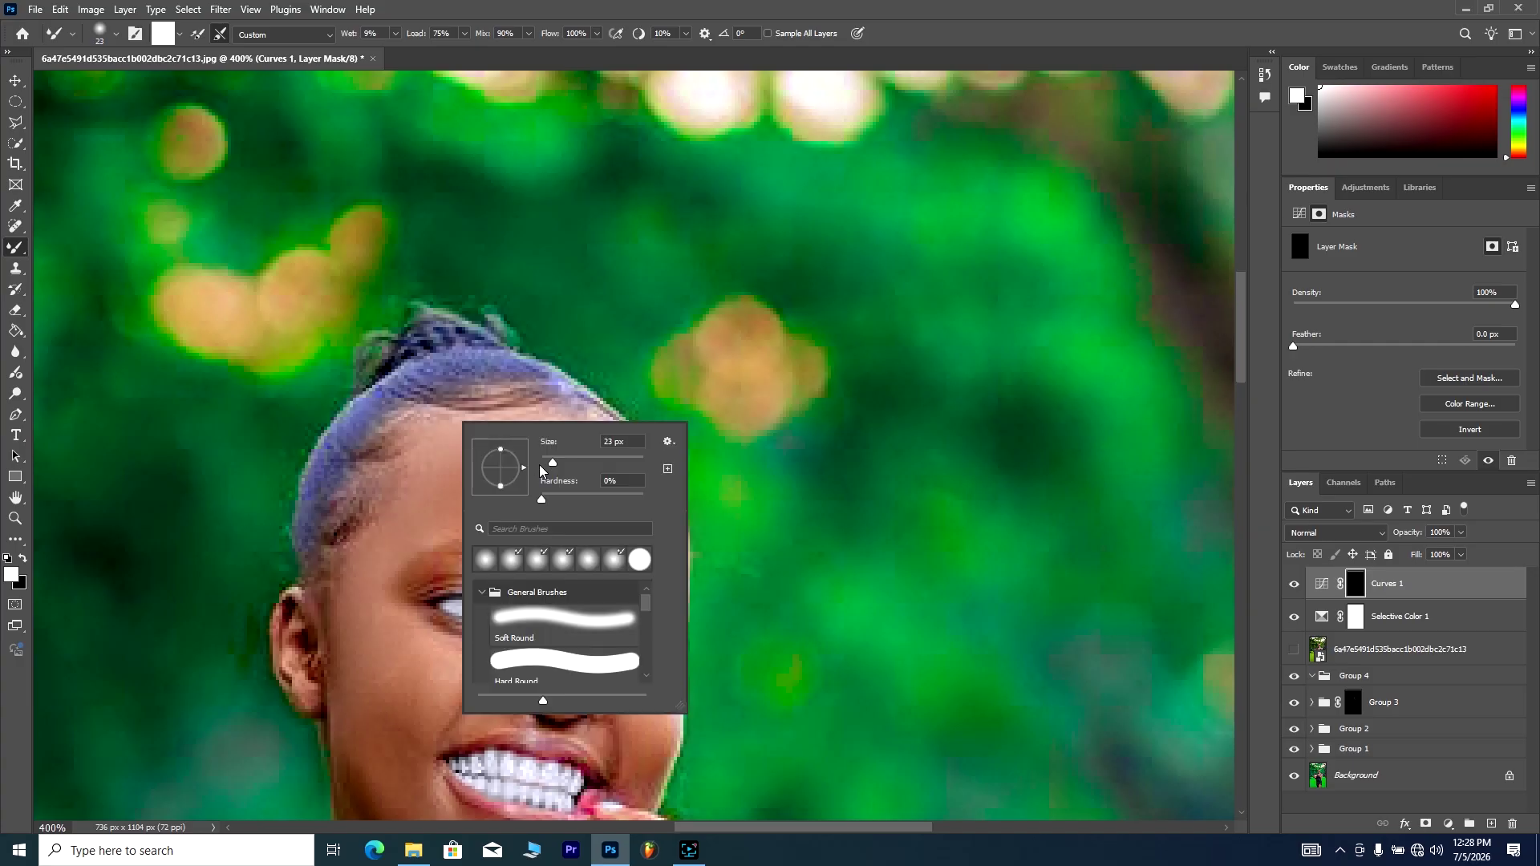
{"action": "left_click", "coordinate": [550, 469]}
{"action": "left_click", "coordinate": [21, 252]}
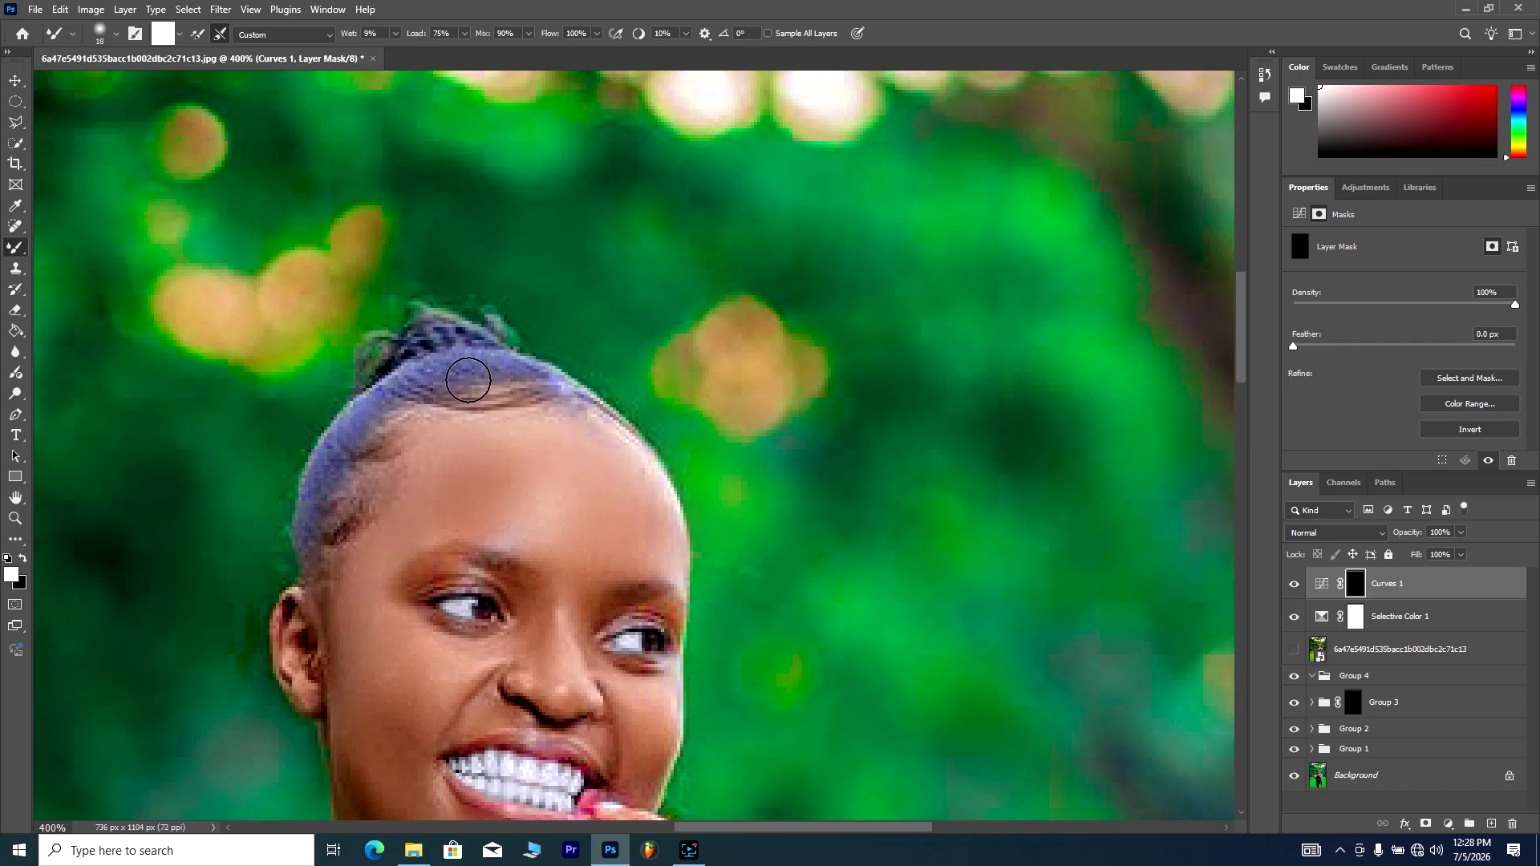
{"action": "left_click_drag", "start_coordinate": [468, 380], "coordinate": [589, 426]}
{"action": "left_click", "coordinate": [1294, 585]}
{"action": "left_click", "coordinate": [1294, 586]}
{"action": "left_click", "coordinate": [1292, 585]}
{"action": "left_click", "coordinate": [1292, 585]}
Step: Switch to the regular Brush at 21 px and paint white on the Curves mask over the hair along the hairline
{"action": "right_click", "coordinate": [15, 248]}
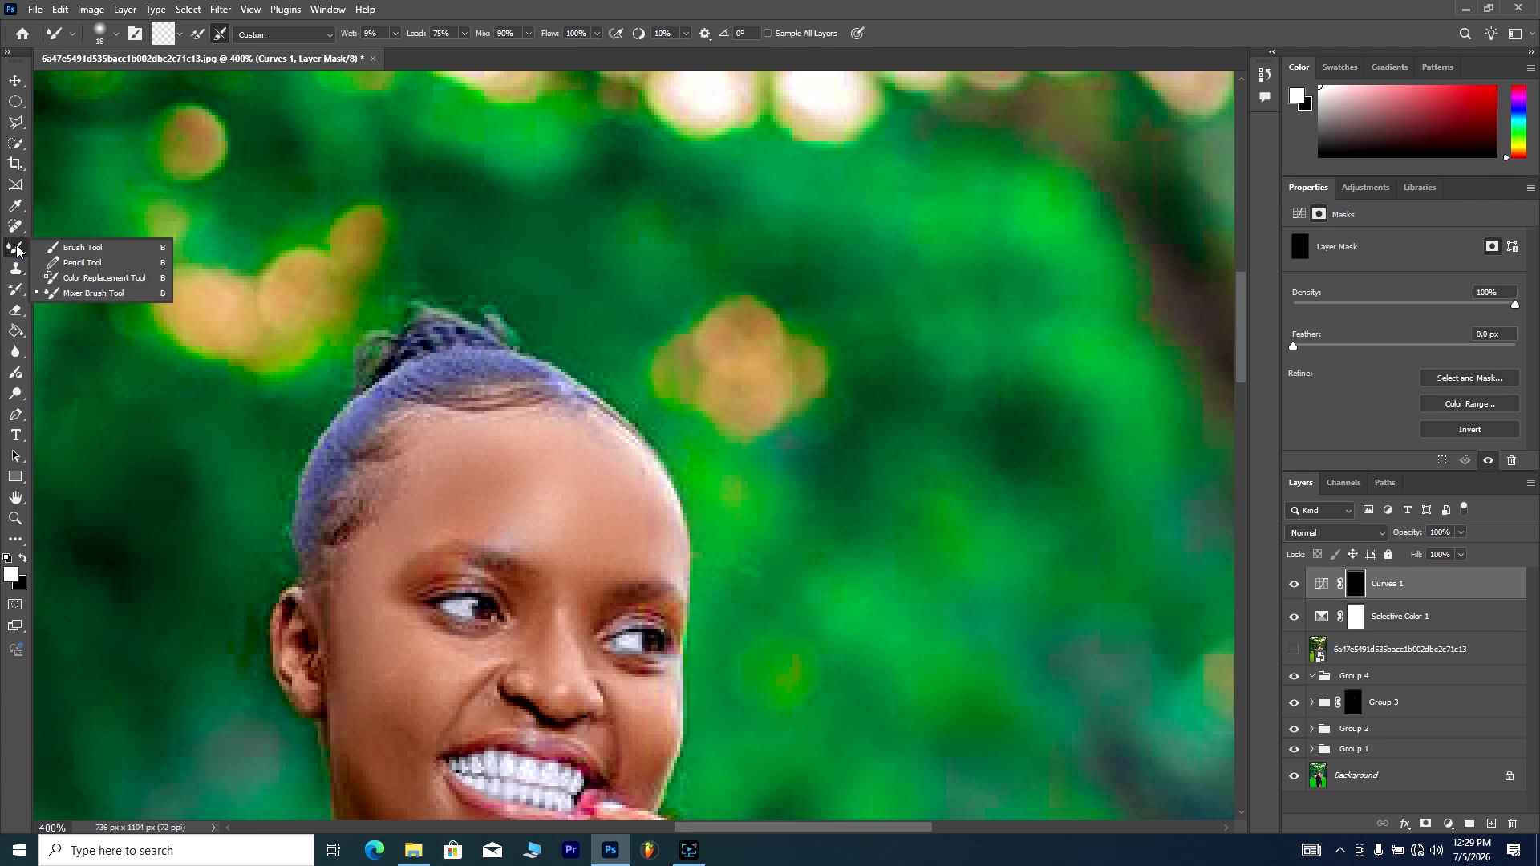
{"action": "left_click", "coordinate": [78, 249]}
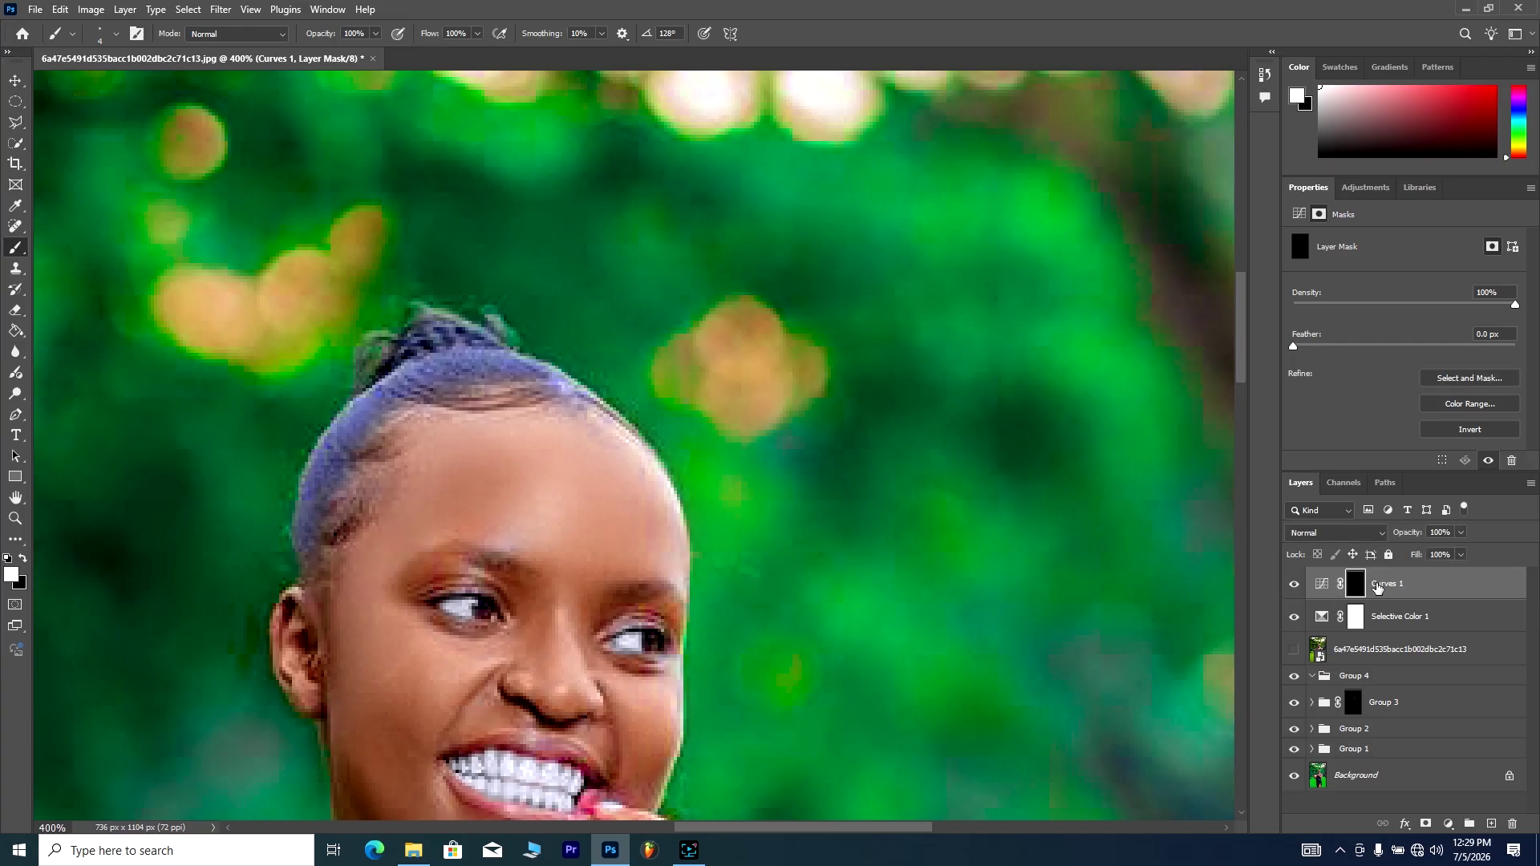
{"action": "right_click", "coordinate": [505, 394]}
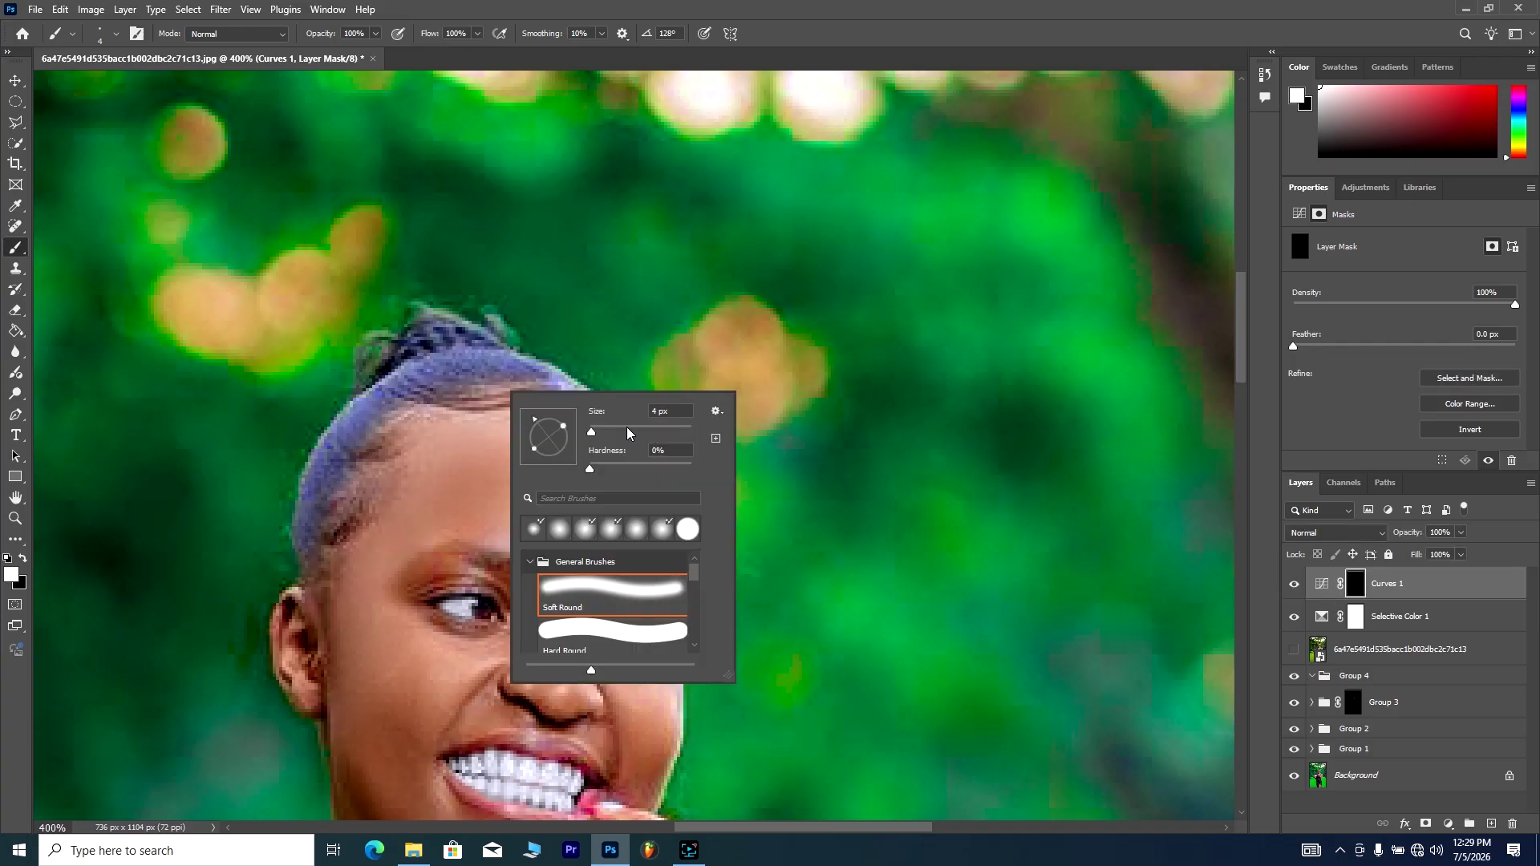
{"action": "left_click_drag", "start_coordinate": [618, 430], "coordinate": [599, 431]}
{"action": "mouse_move", "coordinate": [464, 383]}
{"action": "left_mouse_down"}
{"action": "mouse_move", "coordinate": [561, 401]}
{"action": "mouse_move", "coordinate": [439, 343]}
{"action": "mouse_move", "coordinate": [492, 361]}
{"action": "mouse_move", "coordinate": [441, 372]}
{"action": "mouse_move", "coordinate": [358, 433]}
{"action": "mouse_move", "coordinate": [340, 471]}
{"action": "left_mouse_up"}
Step: Set the brush size to 15 px and paint white on the Curves mask over the remaining hair, from temple and bun to hairline
{"action": "right_click", "coordinate": [340, 471]}
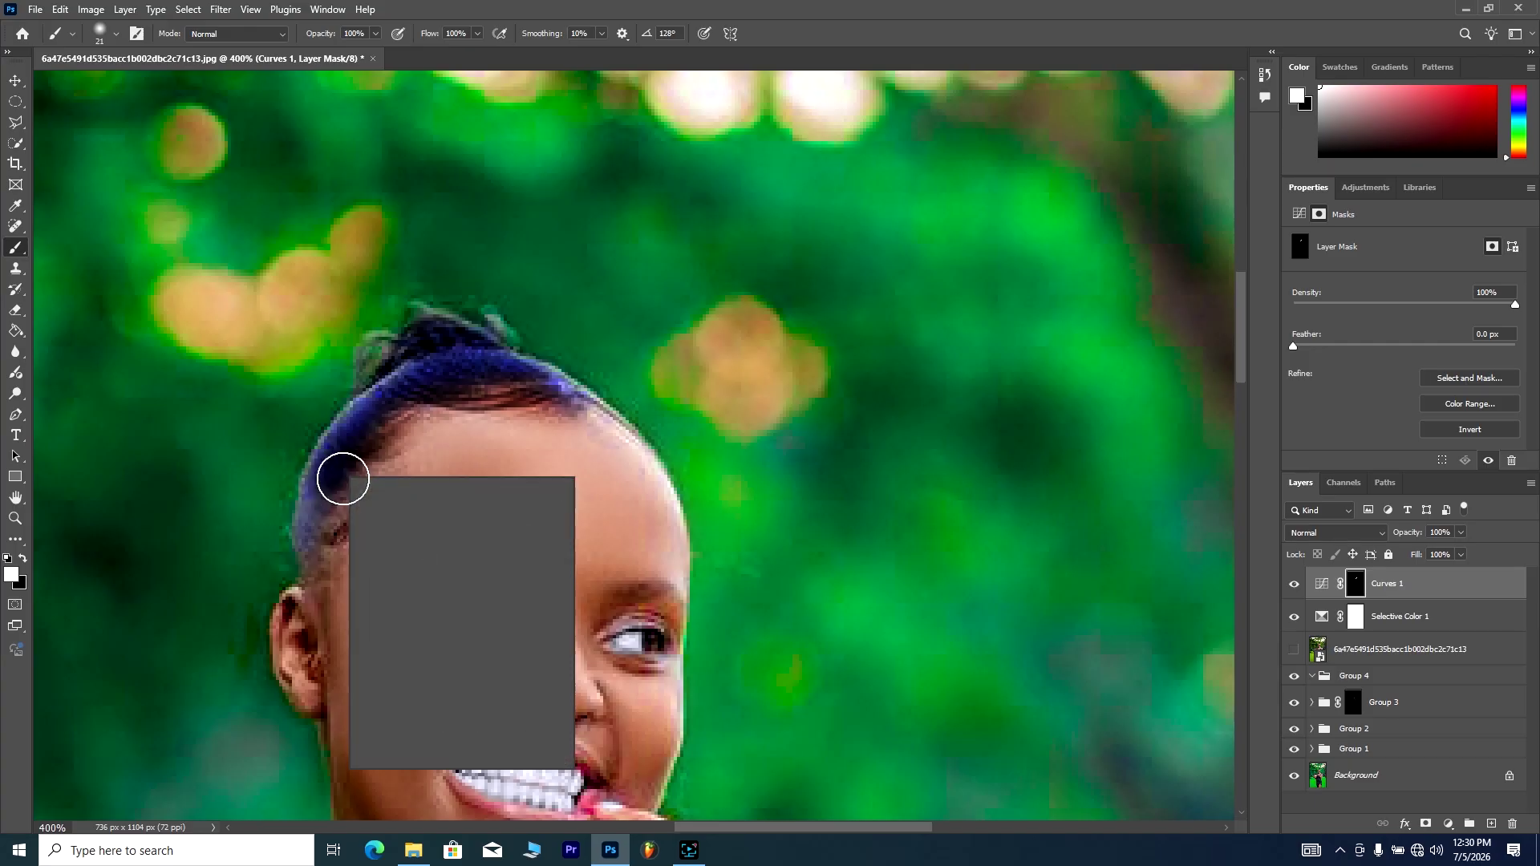
{"action": "left_click", "coordinate": [435, 523]}
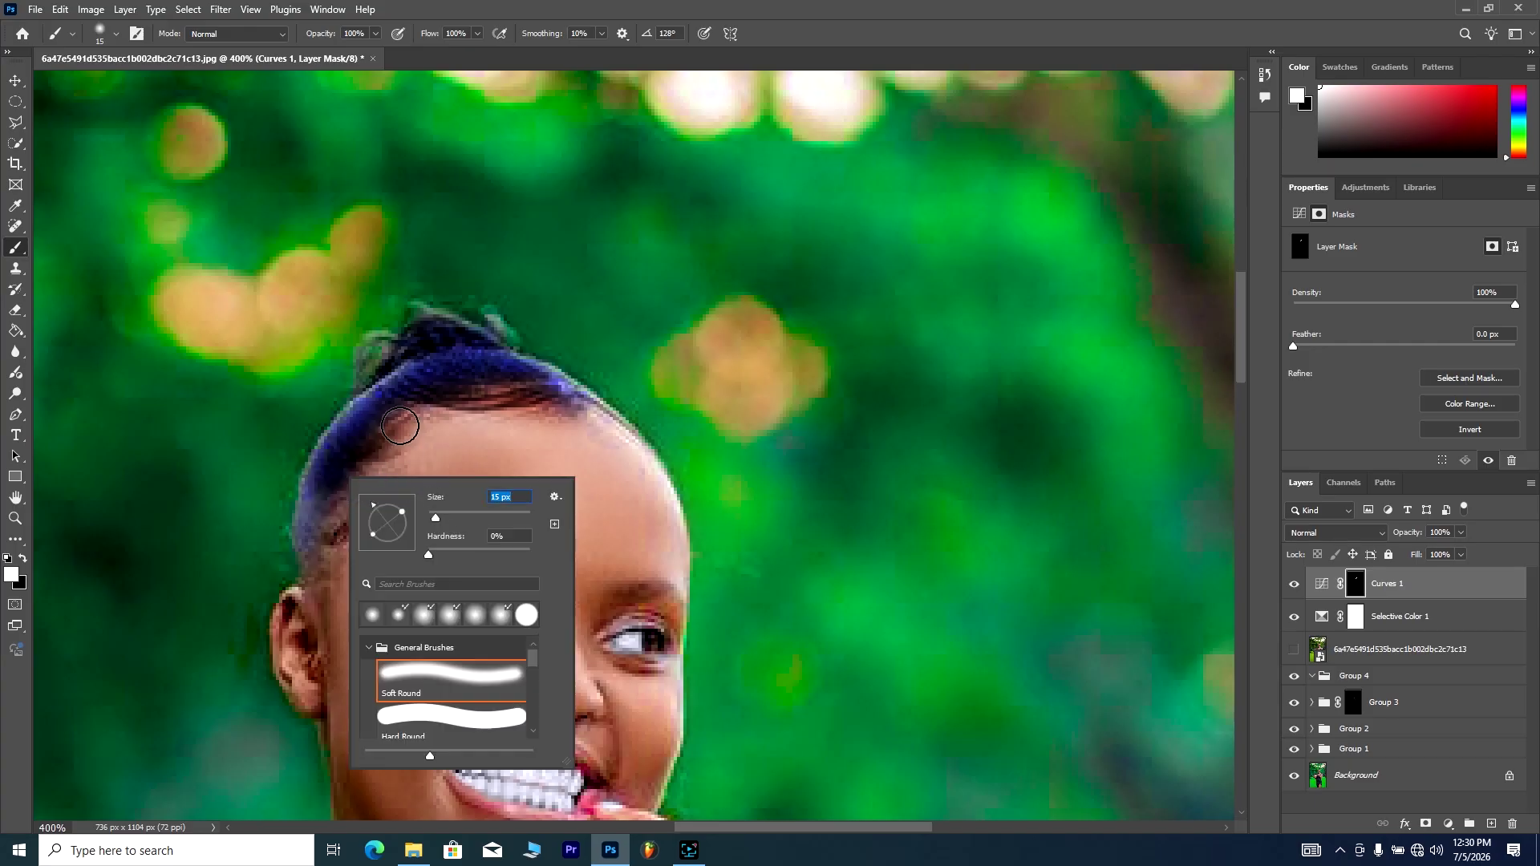
{"action": "mouse_move", "coordinate": [400, 394]}
{"action": "left_mouse_down"}
{"action": "mouse_move", "coordinate": [351, 424]}
{"action": "mouse_move", "coordinate": [305, 536]}
{"action": "mouse_move", "coordinate": [320, 540]}
{"action": "mouse_move", "coordinate": [377, 416]}
{"action": "mouse_move", "coordinate": [433, 348]}
{"action": "left_mouse_up"}
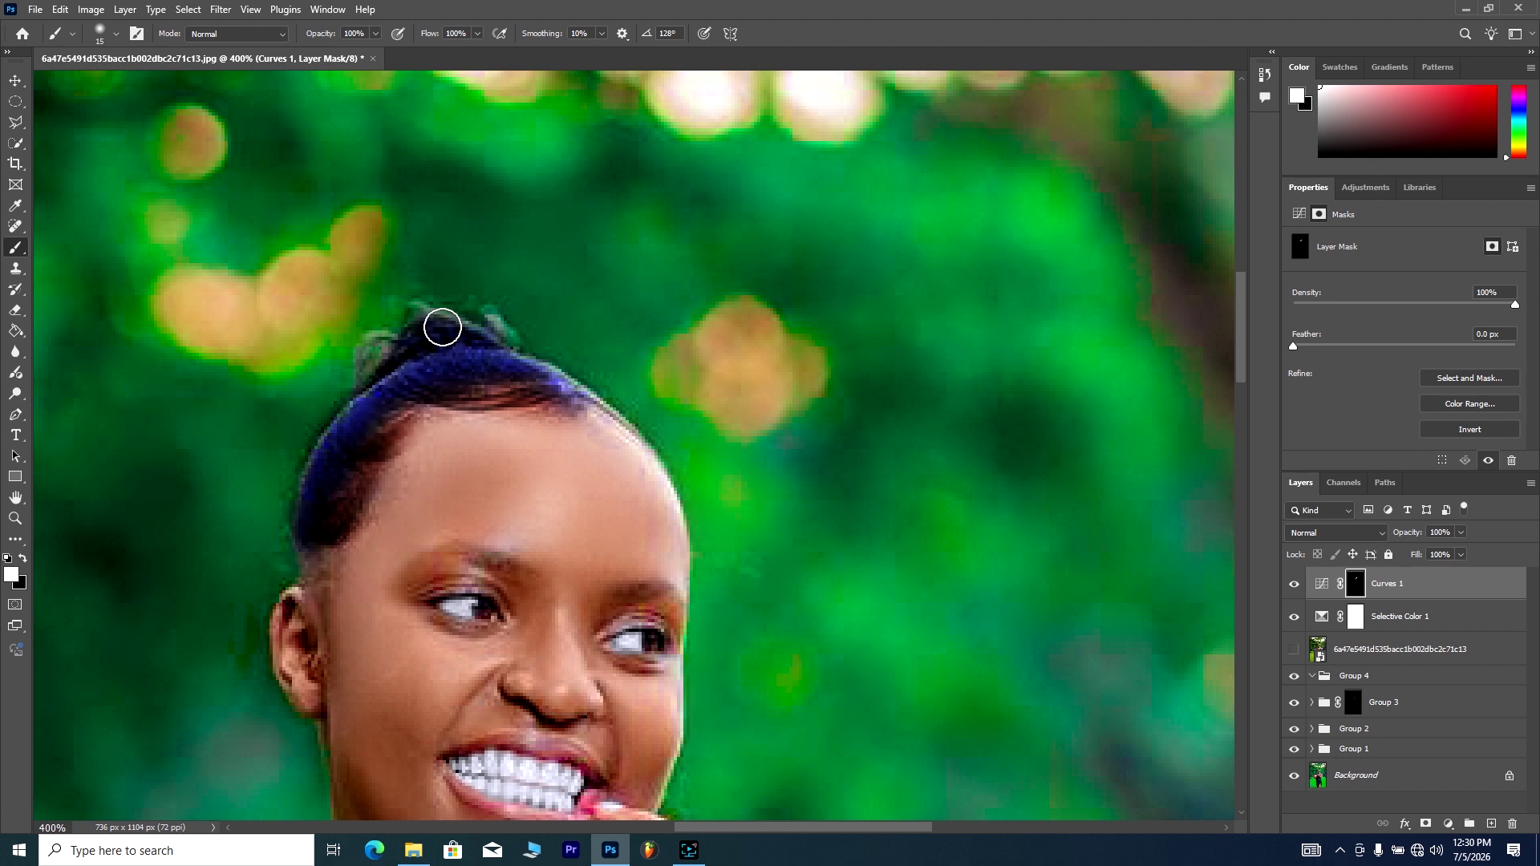
{"action": "mouse_move", "coordinate": [441, 326]}
{"action": "left_mouse_down"}
{"action": "mouse_move", "coordinate": [505, 351]}
{"action": "mouse_move", "coordinate": [516, 401]}
{"action": "mouse_move", "coordinate": [526, 379]}
{"action": "mouse_move", "coordinate": [579, 401]}
{"action": "left_mouse_up"}
{"action": "mouse_move", "coordinate": [310, 541]}
{"action": "left_mouse_down"}
{"action": "mouse_move", "coordinate": [317, 591]}
{"action": "mouse_move", "coordinate": [347, 522]}
{"action": "mouse_move", "coordinate": [367, 523]}
{"action": "left_mouse_up"}
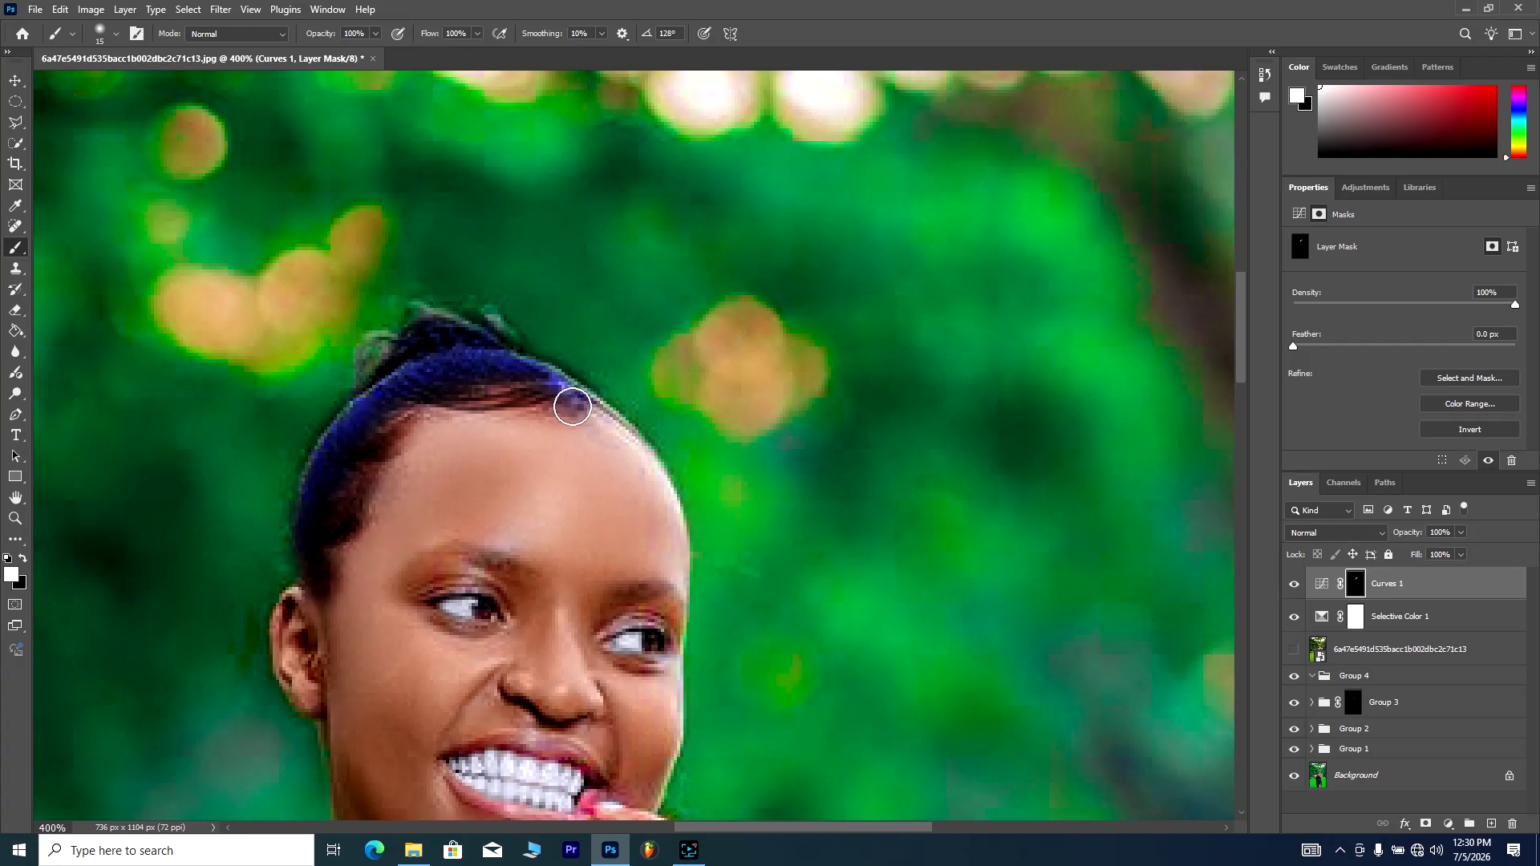
{"action": "mouse_move", "coordinate": [405, 413]}
{"action": "left_mouse_down"}
{"action": "mouse_move", "coordinate": [474, 399]}
{"action": "mouse_move", "coordinate": [591, 413]}
{"action": "left_mouse_up"}
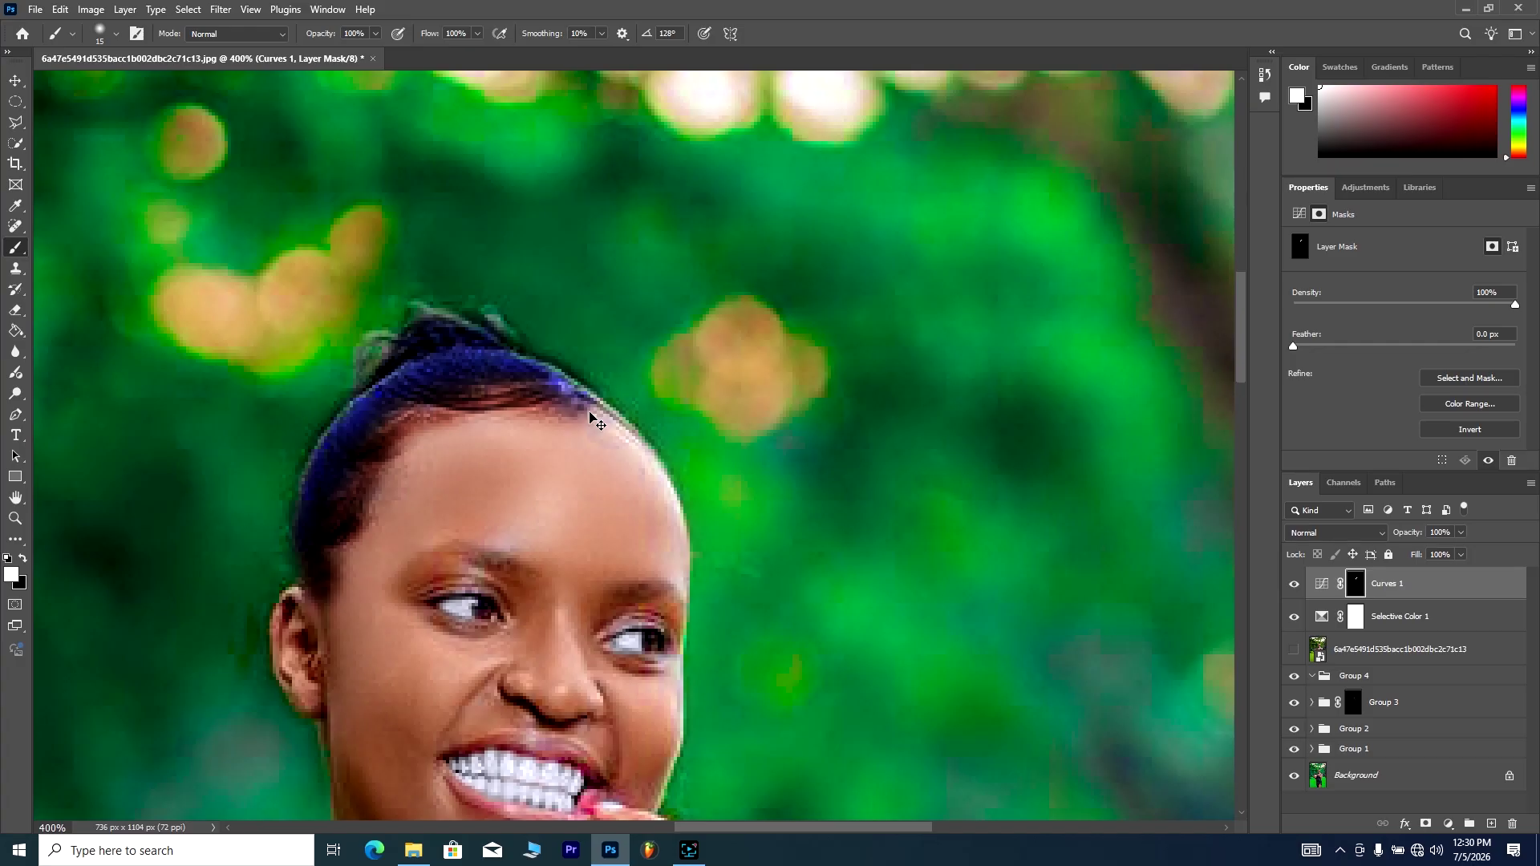
Step: Lower the opacity of the Curves 1 layer to 50%
{"action": "scroll", "coordinate": [590, 413], "scroll_direction": "down", "scroll_amount": 5}
{"action": "scroll", "coordinate": [590, 413], "scroll_direction": "down", "scroll_amount": 2}
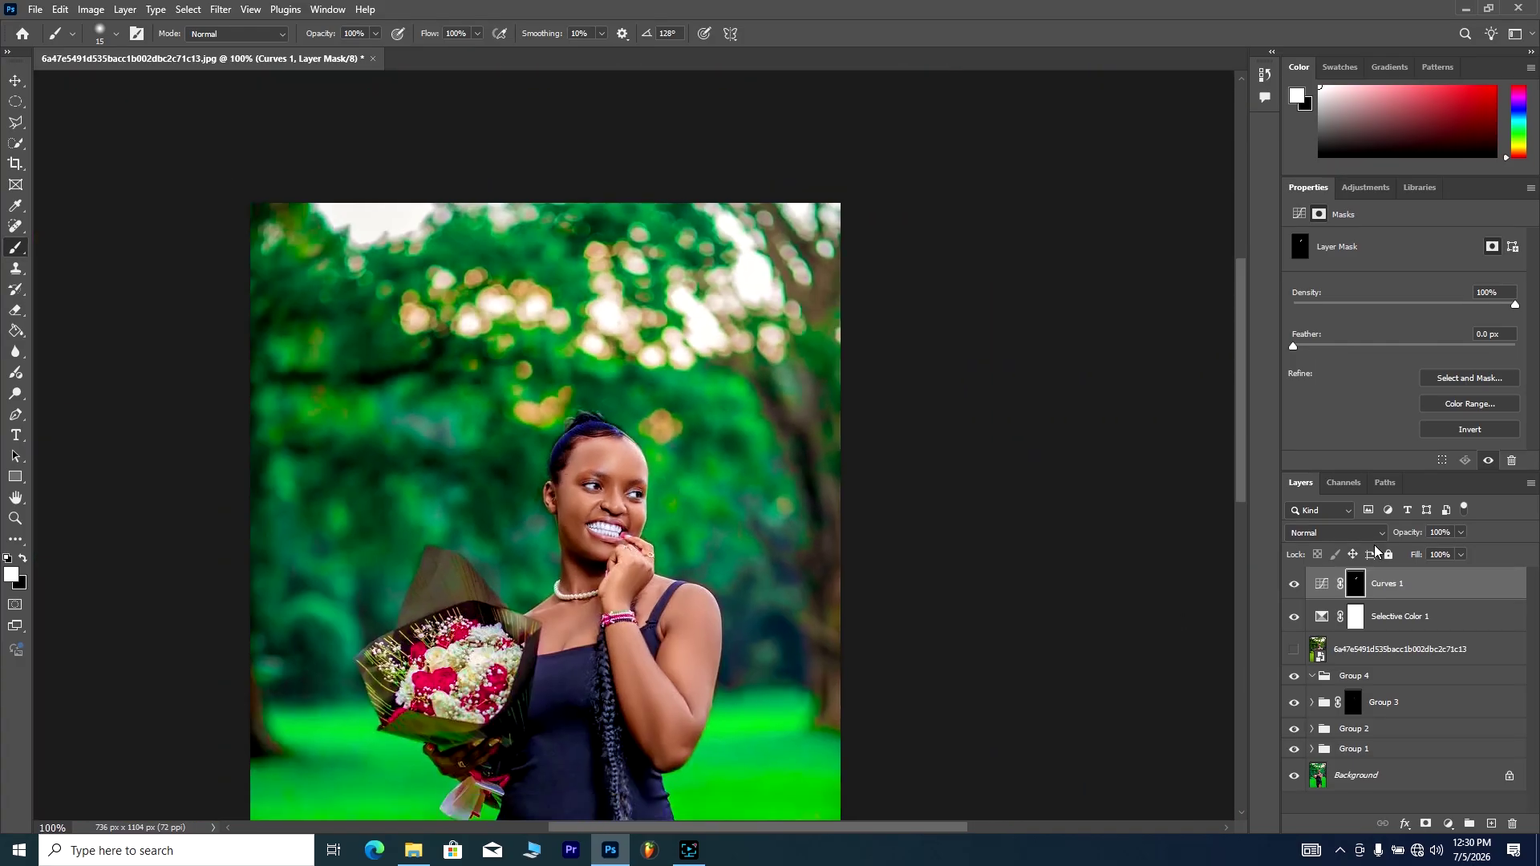
{"action": "left_click", "coordinate": [1461, 533]}
{"action": "left_click_drag", "start_coordinate": [1439, 557], "coordinate": [1438, 556]}
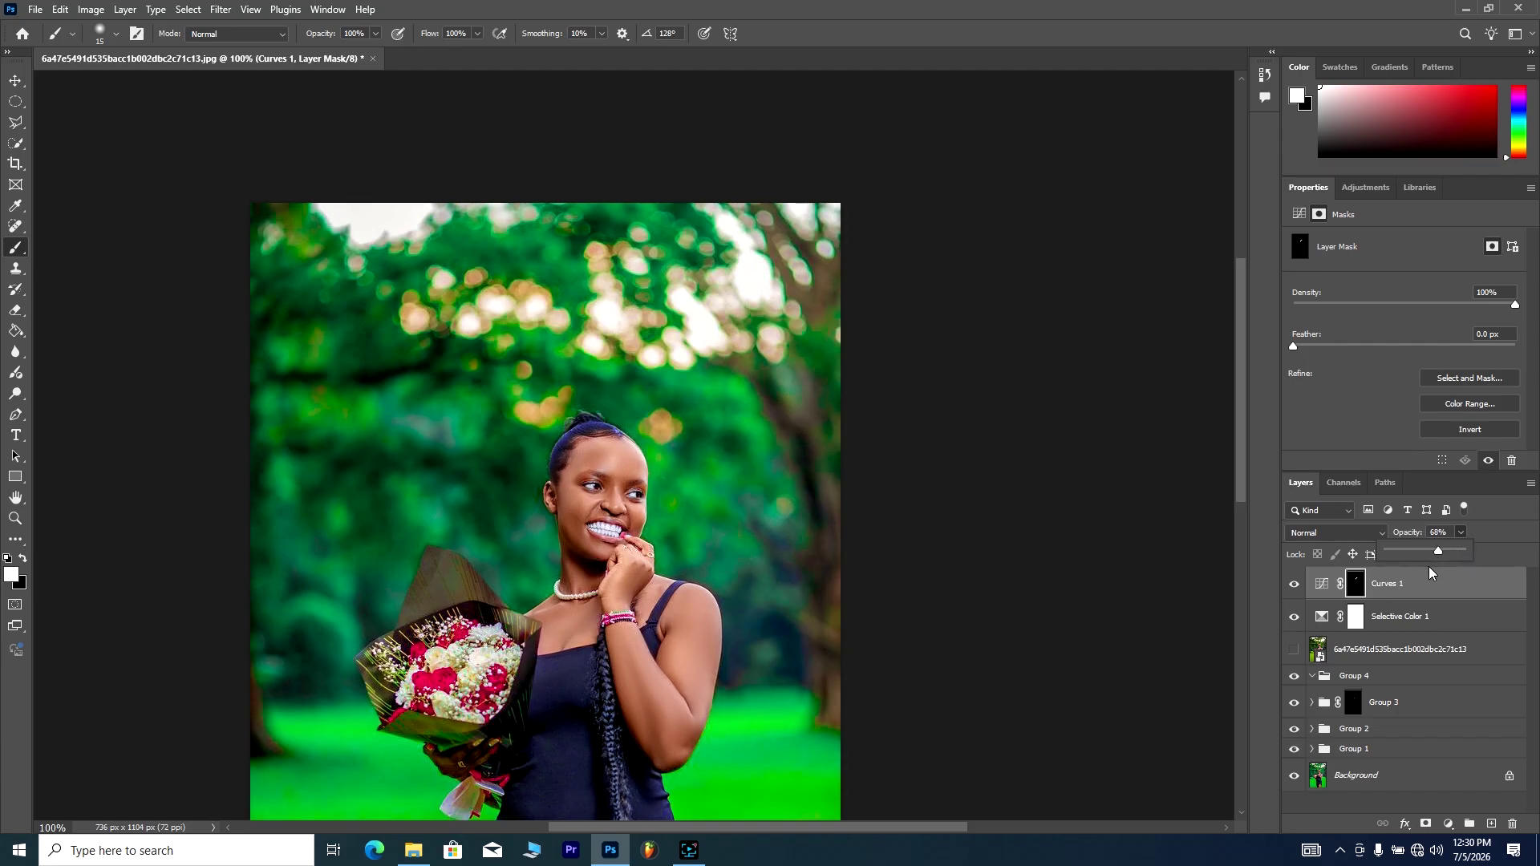
{"action": "left_click_drag", "start_coordinate": [1439, 557], "coordinate": [1423, 564]}
Step: Compare the hair at 200% with the Curves 1 layer hidden and shown, and set the layer's opacity to 35%
{"action": "key", "text": "ctrl+plus"}
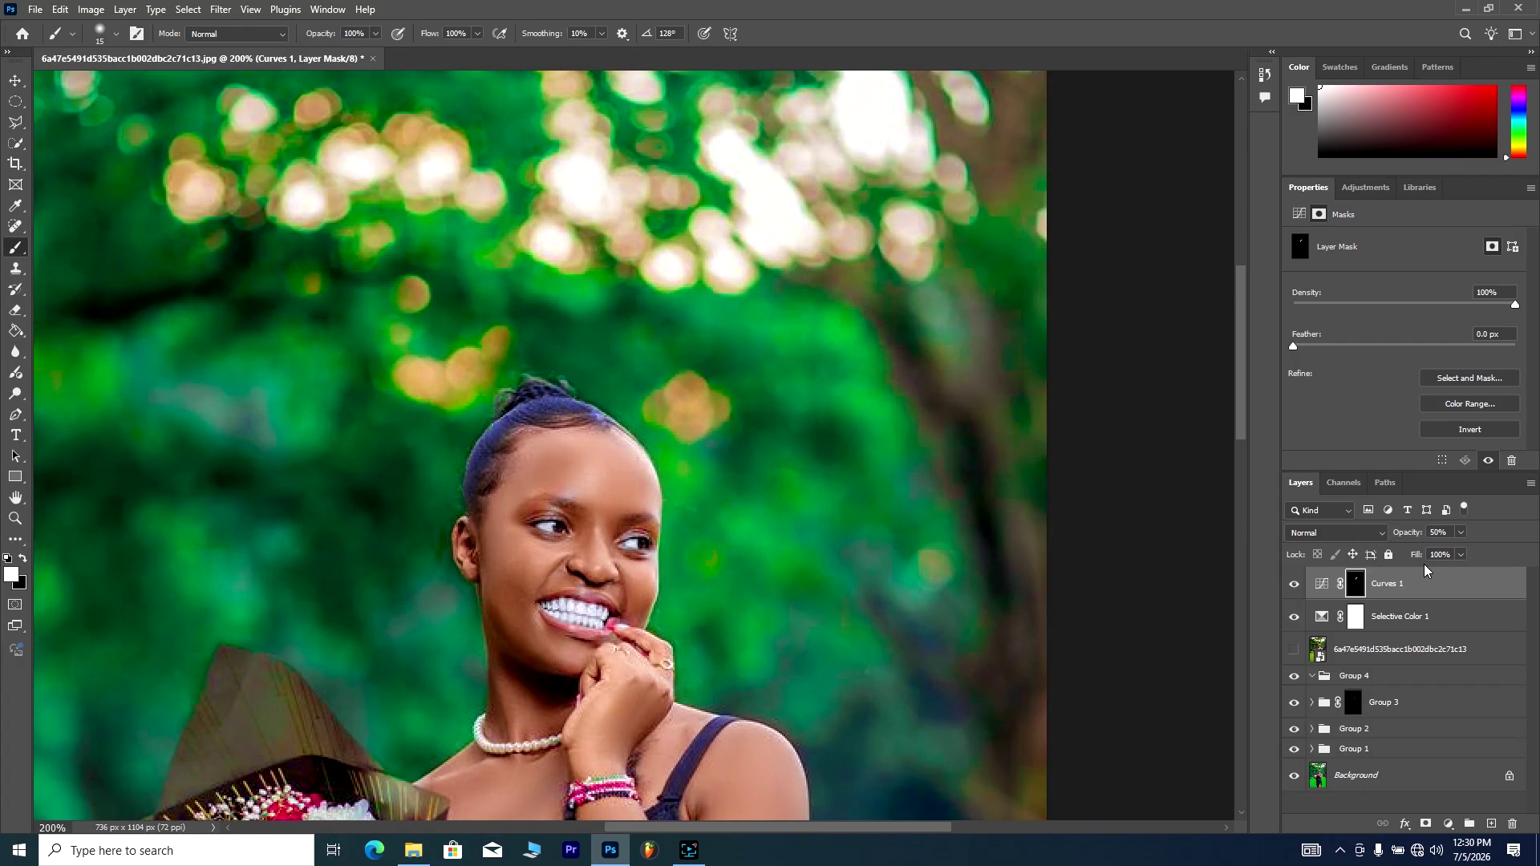
{"action": "left_click", "coordinate": [1288, 587]}
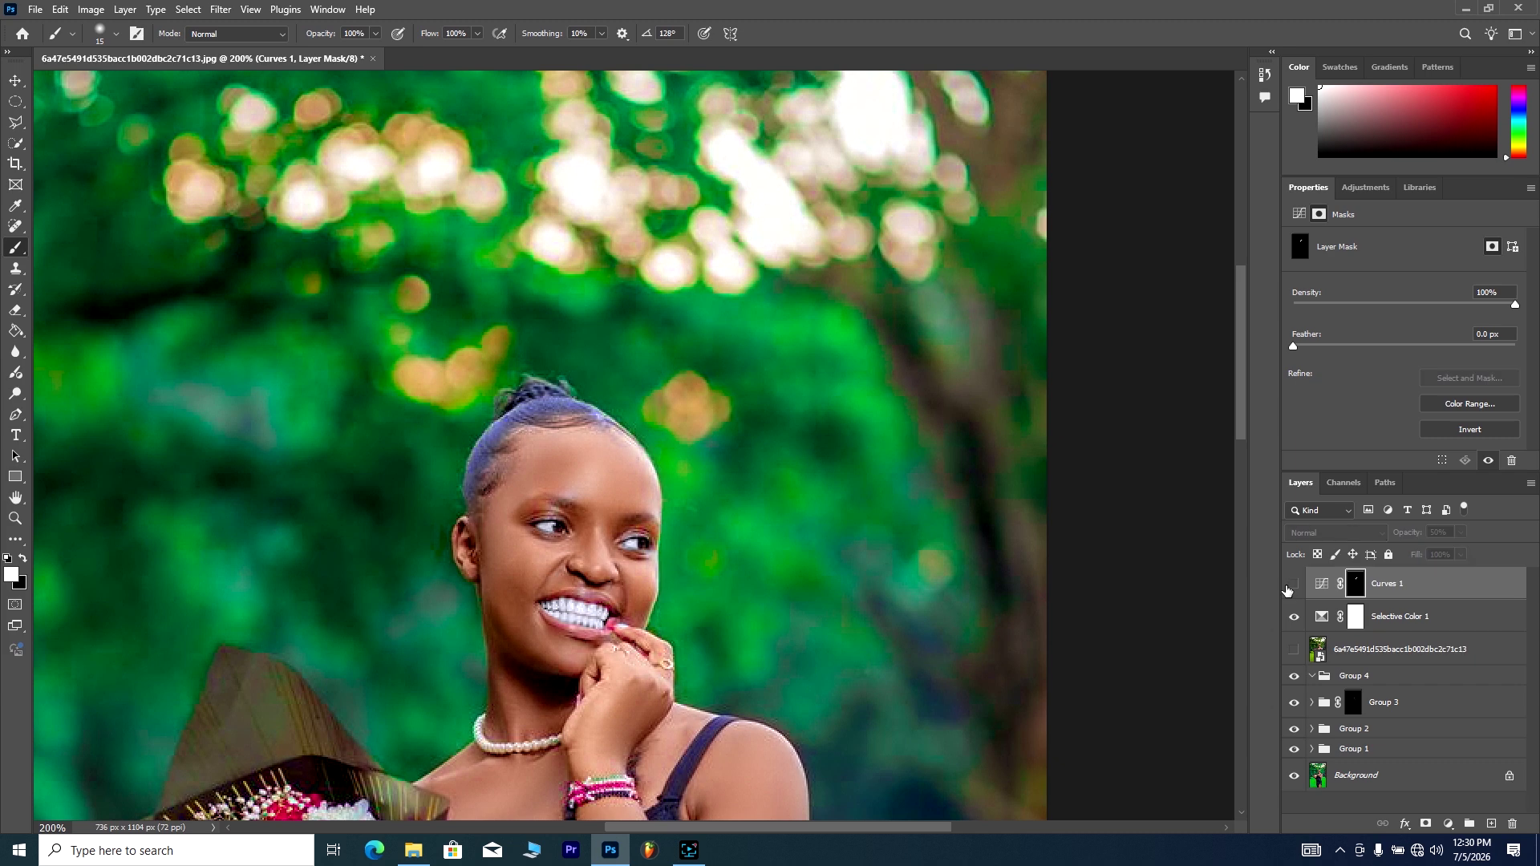
{"action": "left_click", "coordinate": [1291, 585]}
{"action": "left_click", "coordinate": [1286, 588]}
{"action": "left_click", "coordinate": [1286, 588]}
{"action": "left_click", "coordinate": [1288, 586]}
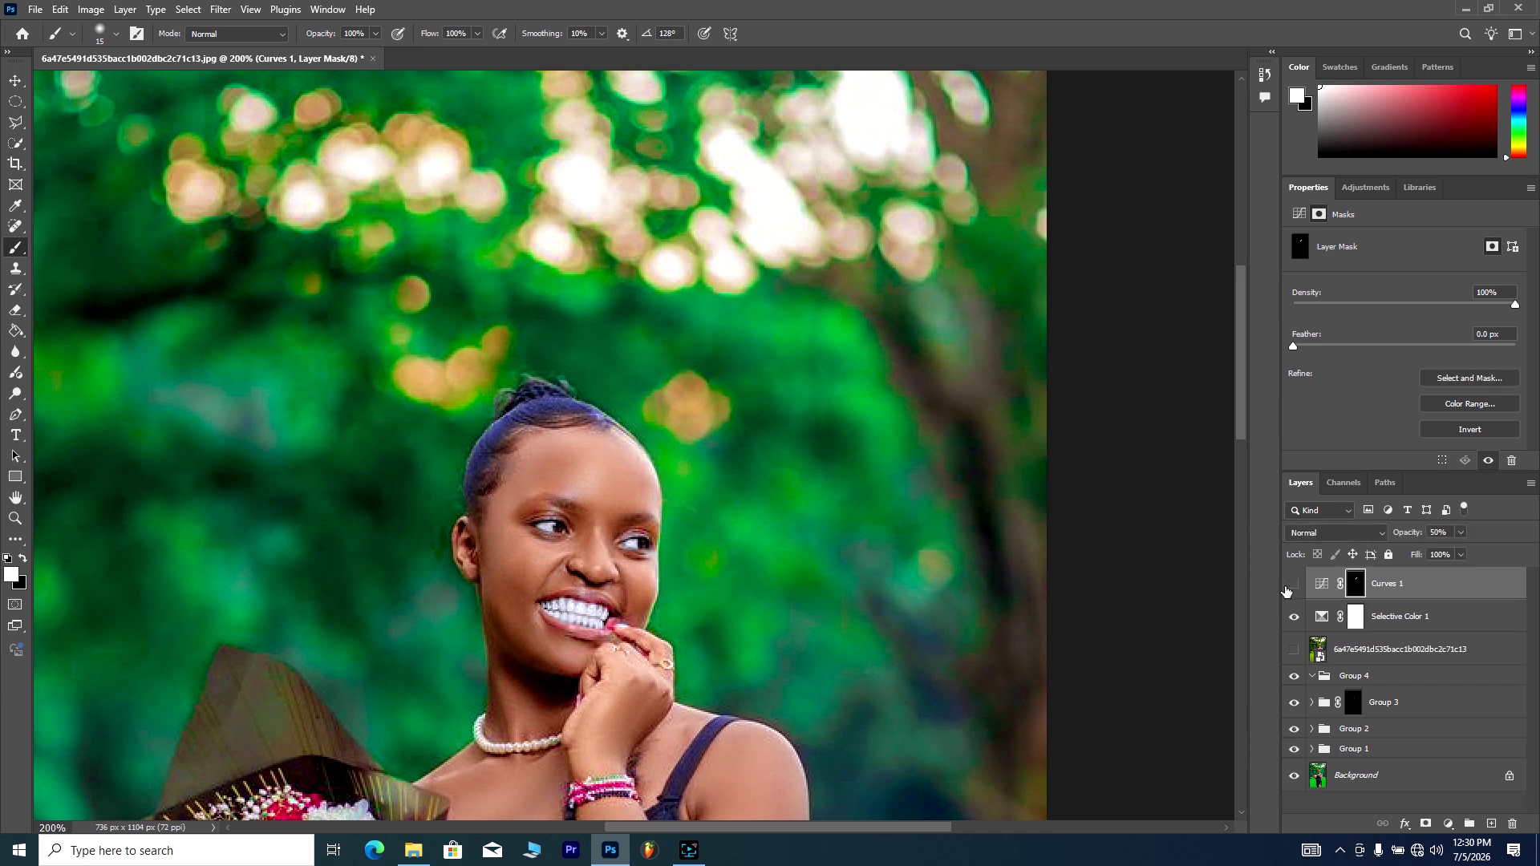
{"action": "left_click", "coordinate": [1288, 586]}
{"action": "left_click_drag", "start_coordinate": [1451, 555], "coordinate": [1451, 556]}
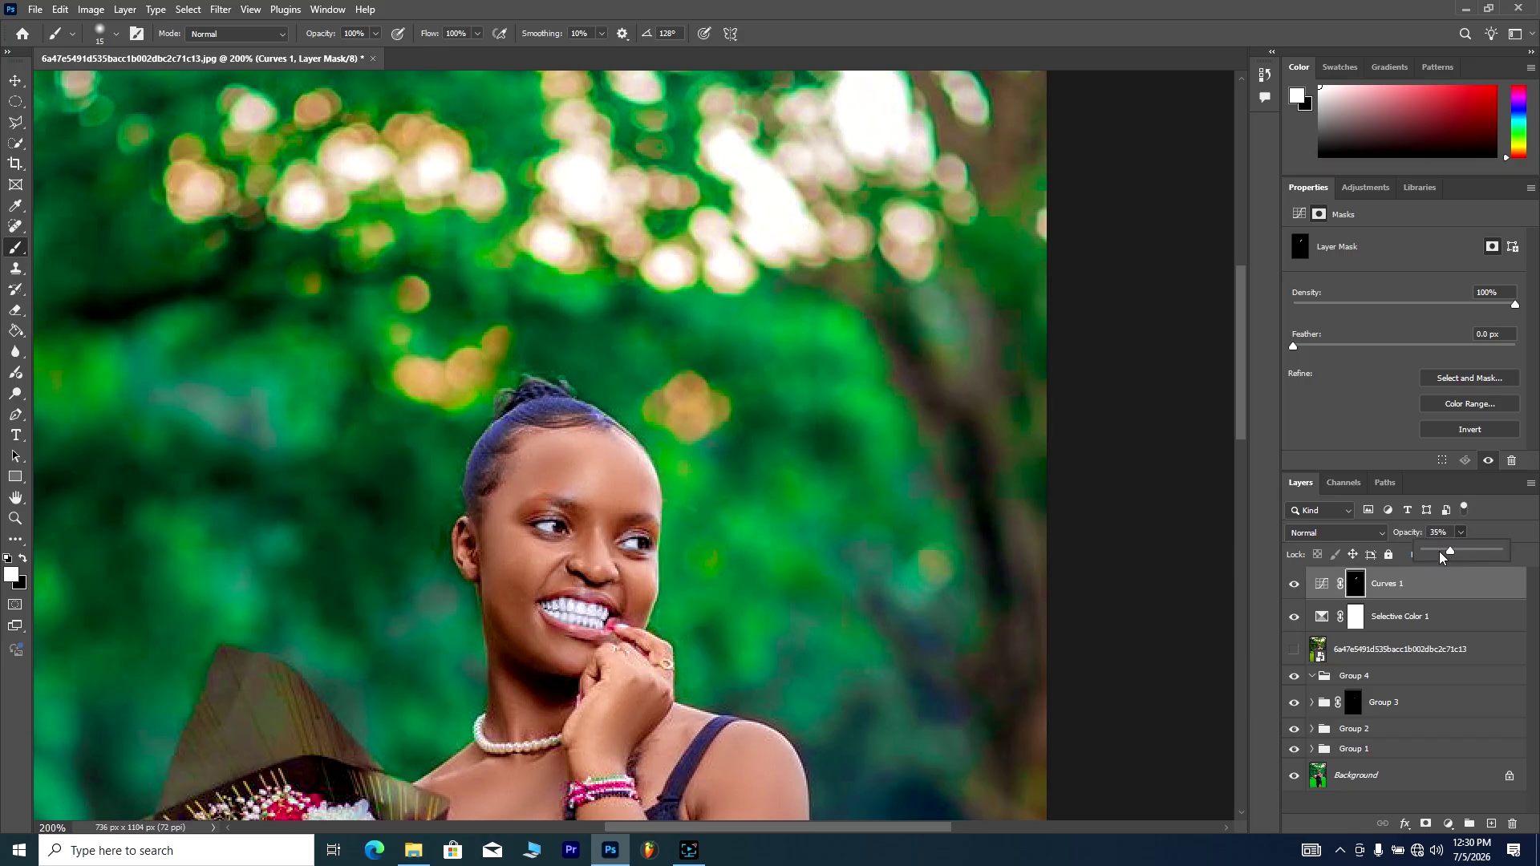
Step: Review the overall retouch with the whole portrait in view at 66.67%
{"action": "key", "text": "ctrl+minus"}
{"action": "key", "text": "ctrl+minus"}
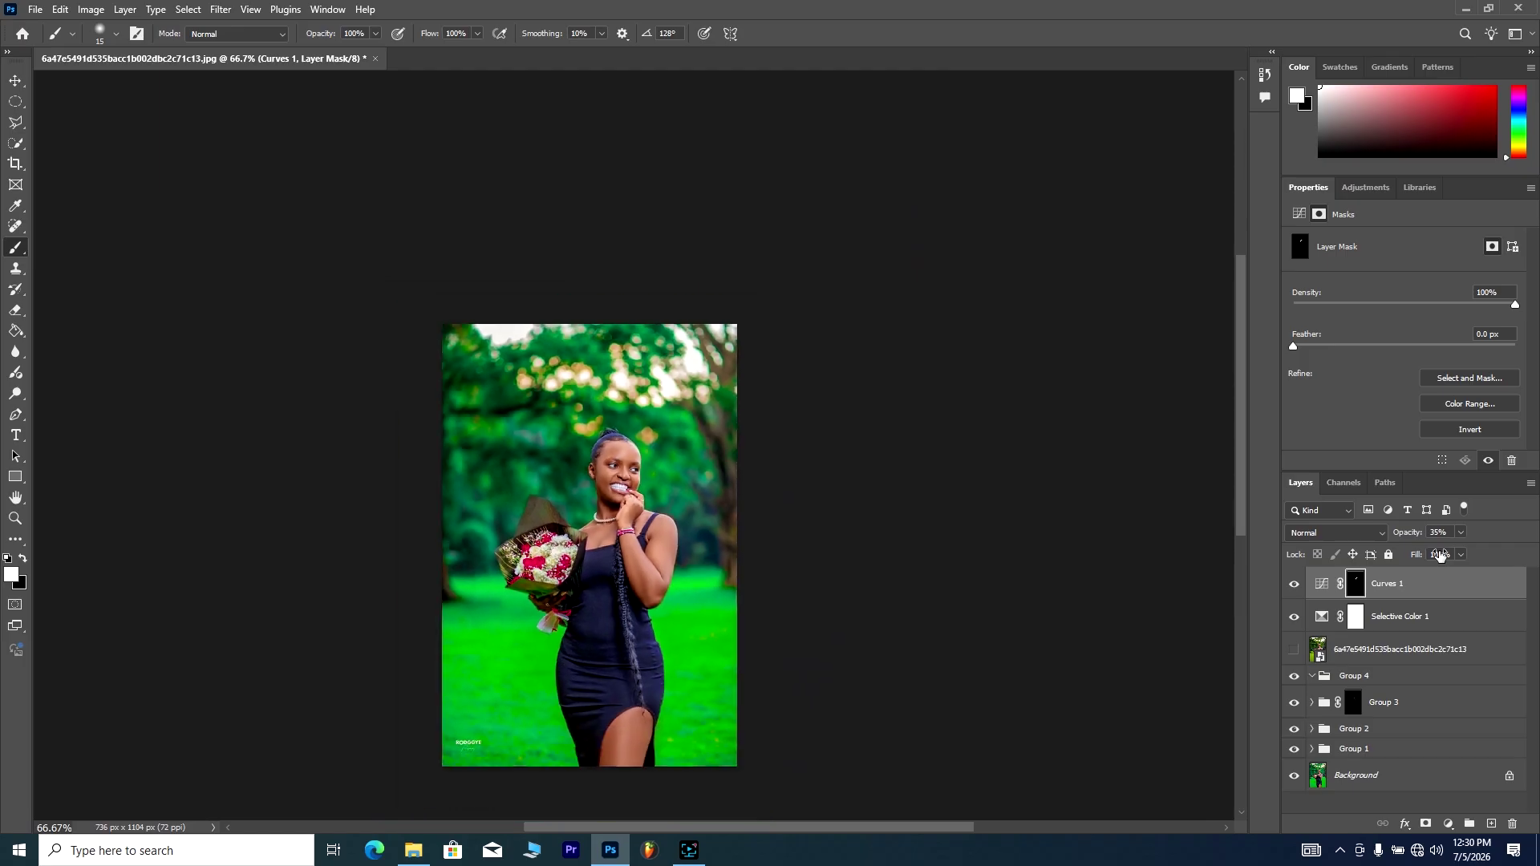
{"action": "key", "text": "ctrl+minus"}
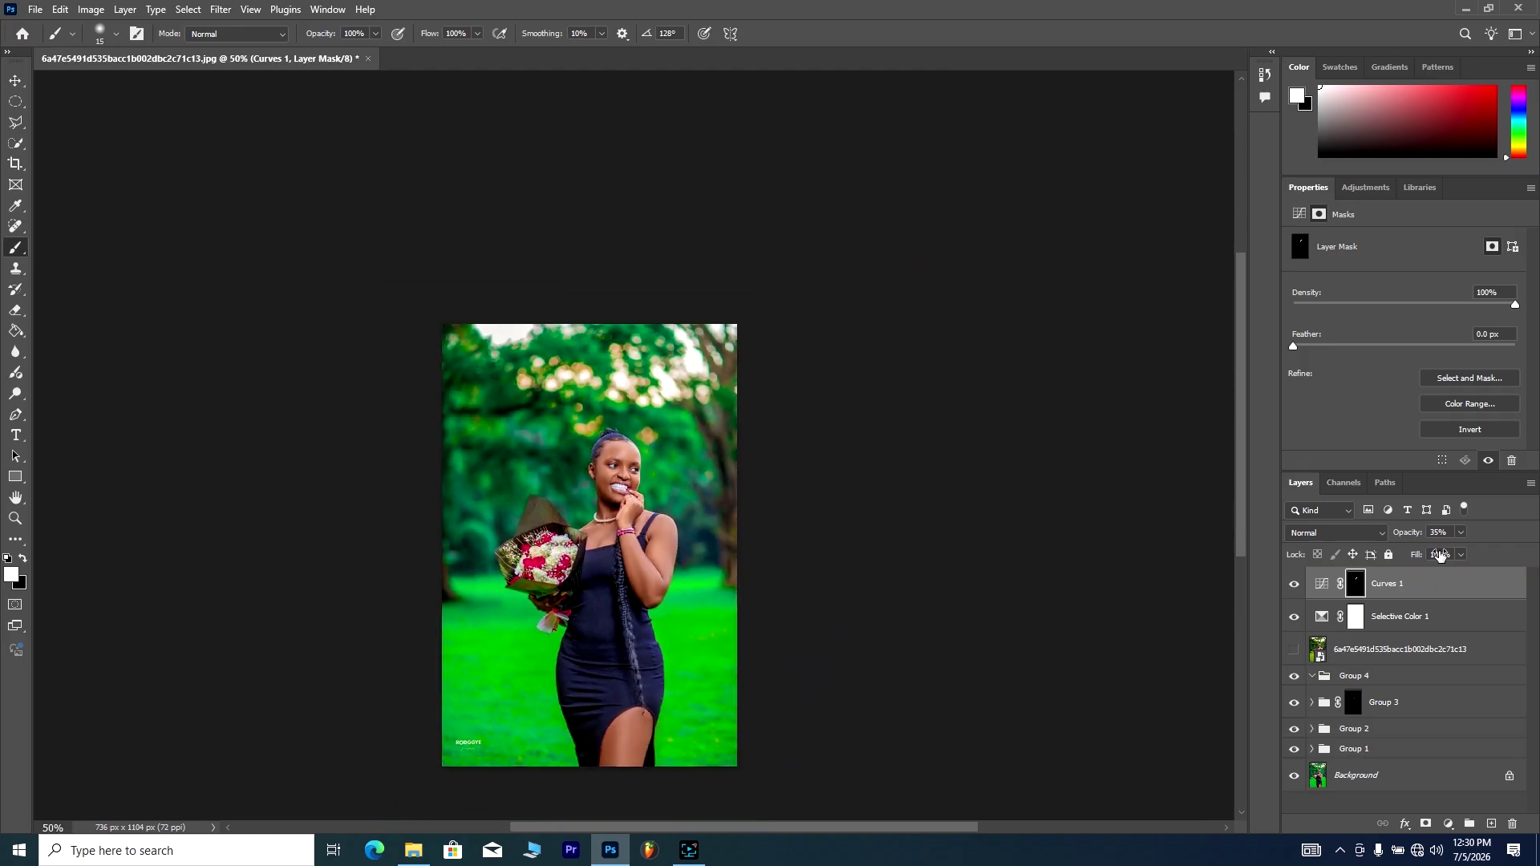
{"action": "key", "text": "ctrl+plus"}
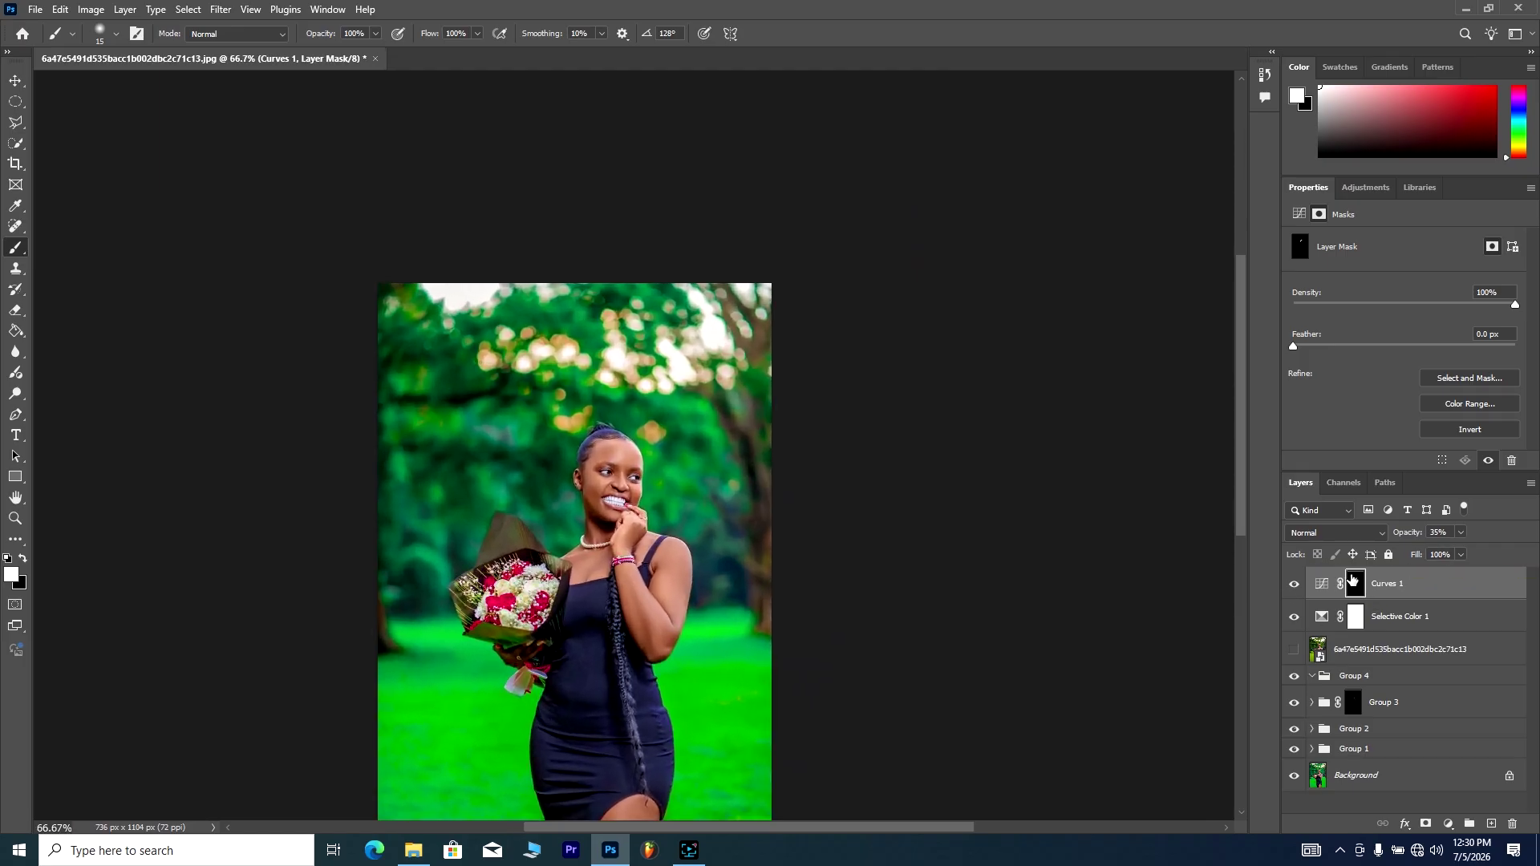
{"action": "scroll", "coordinate": [1155, 584], "scroll_direction": "down", "scroll_amount": 4}
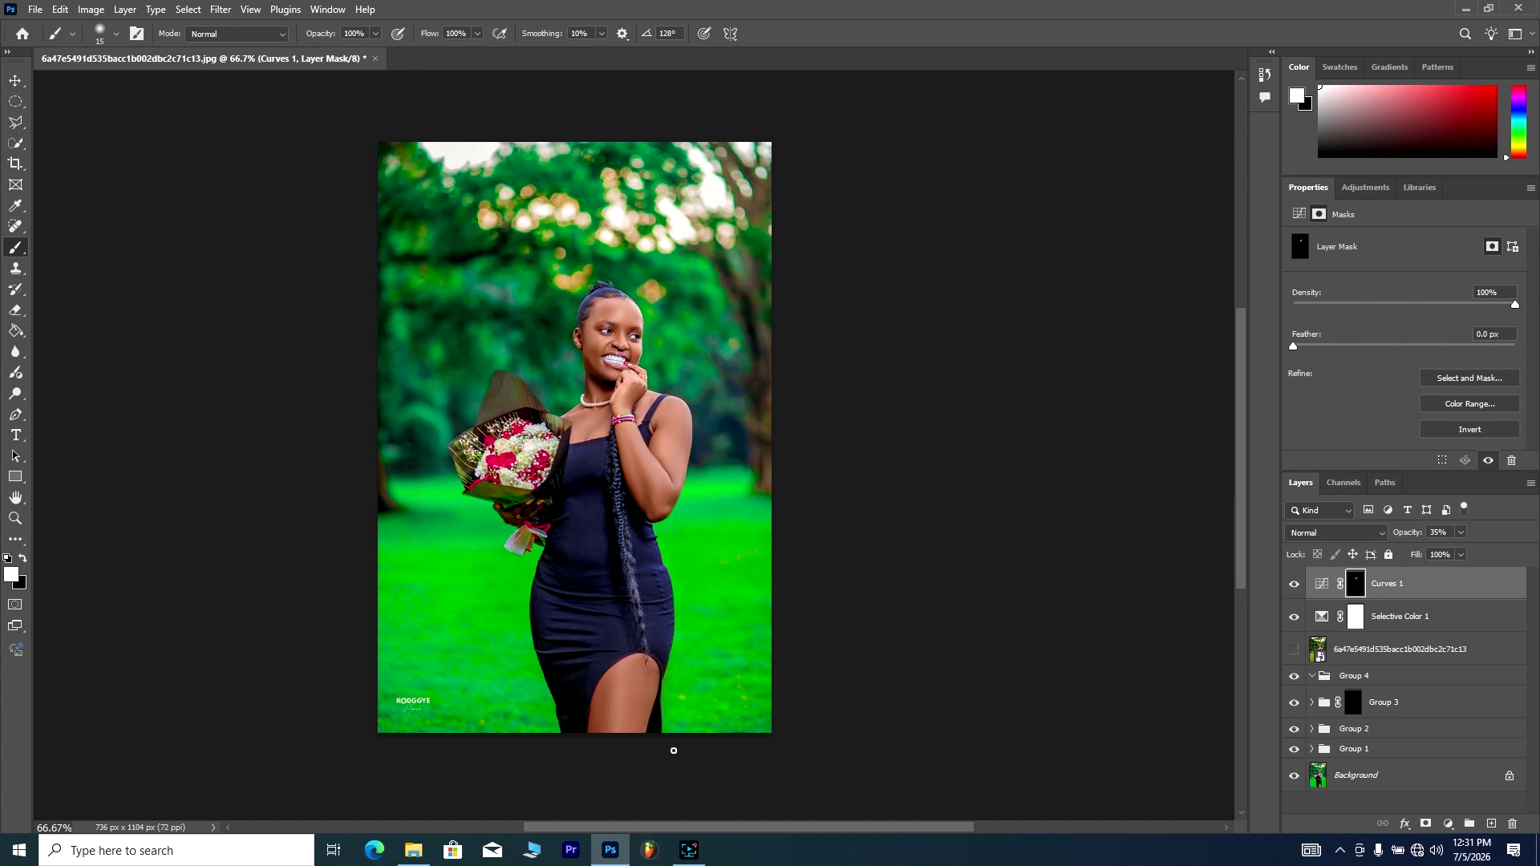
{"action": "mouse_move", "coordinate": [686, 851]}
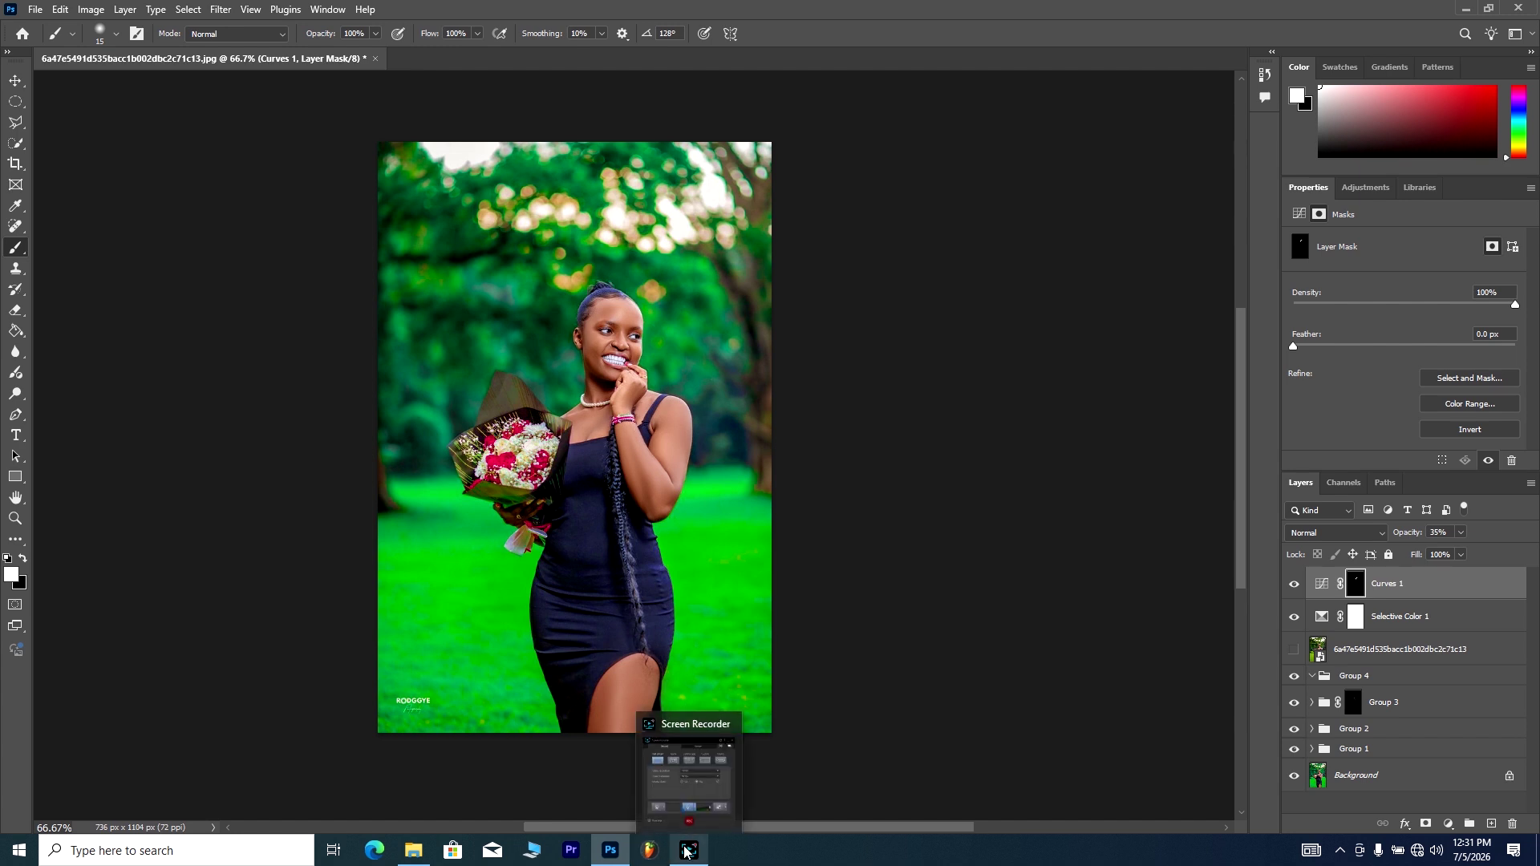